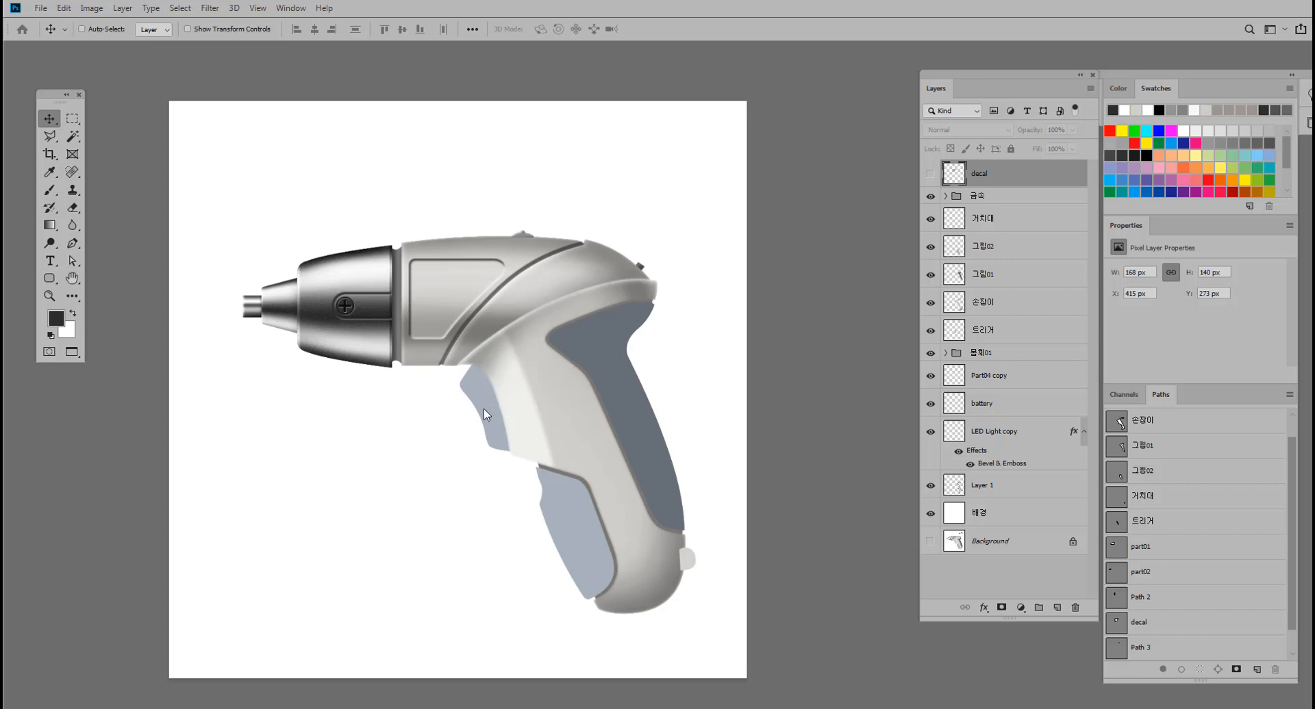
Select the dark rear grip layer 그립01 and load its outline as a selection.
{"action": "key", "text": "ctrl"}
{"action": "left_click", "coordinate": [627, 411], "text": "ctrl"}
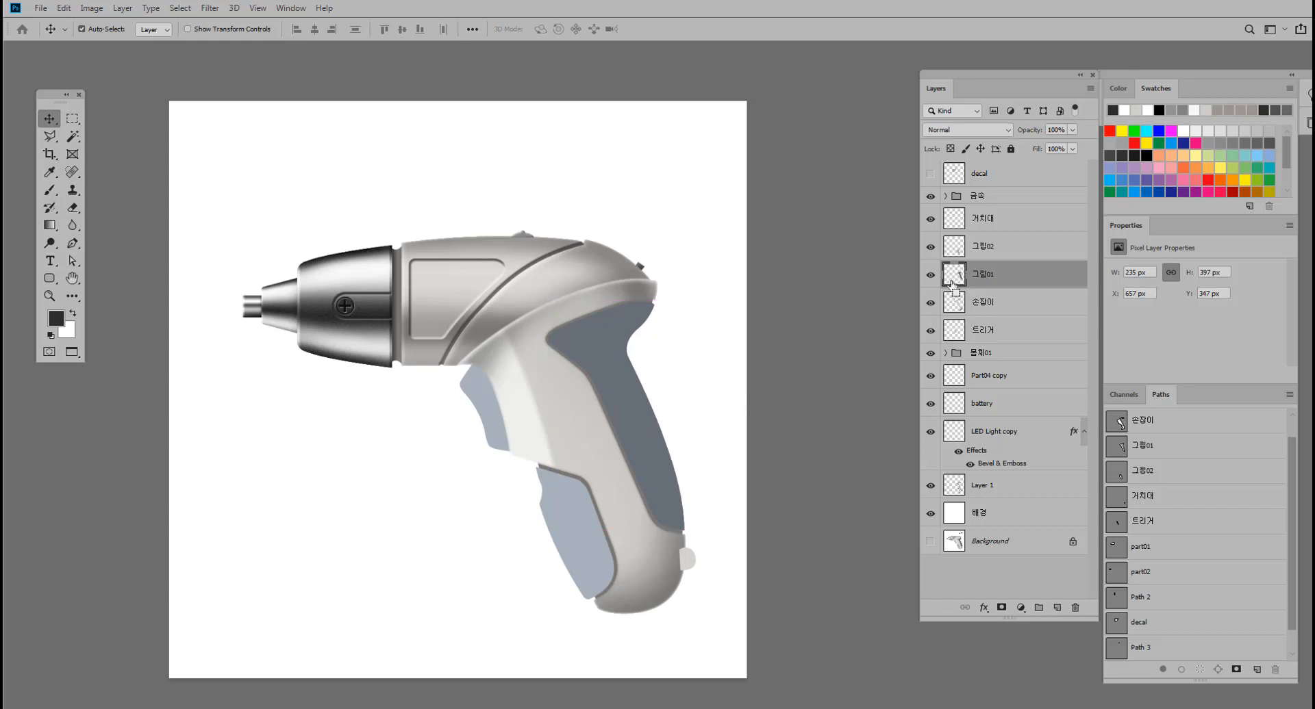
{"action": "left_click", "coordinate": [949, 277], "text": "ctrl"}
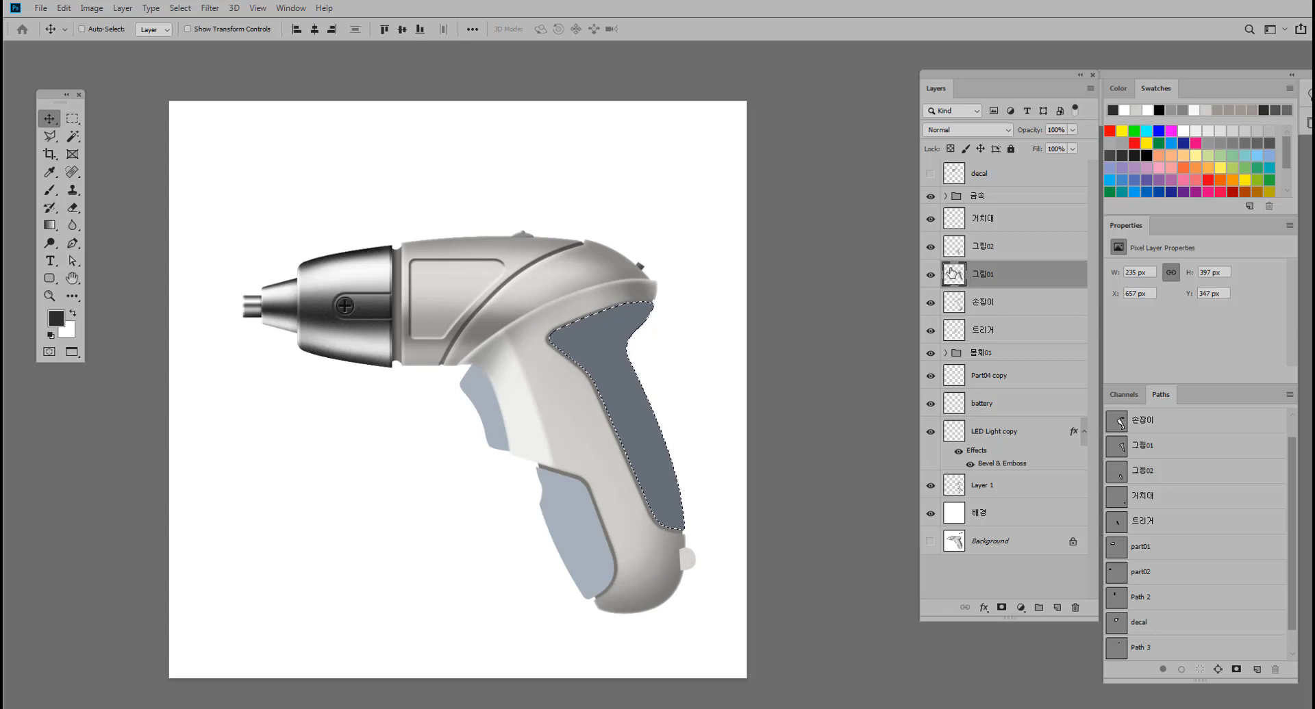
{"action": "mouse_move", "coordinate": [693, 316]}
{"action": "left_mouse_down"}
{"action": "mouse_move", "coordinate": [731, 316]}
{"action": "mouse_move", "coordinate": [680, 321]}
{"action": "left_mouse_up"}
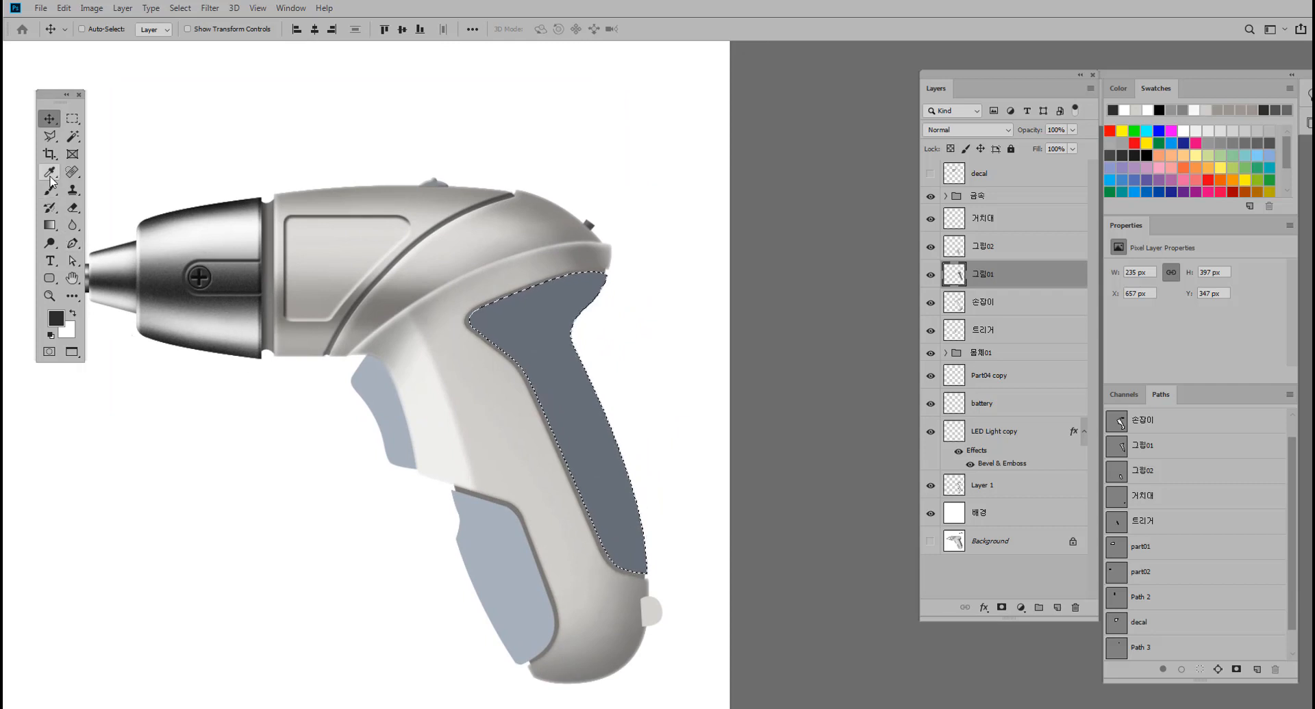
Set the foreground colour to near-black #010101.
{"action": "left_click", "coordinate": [55, 318]}
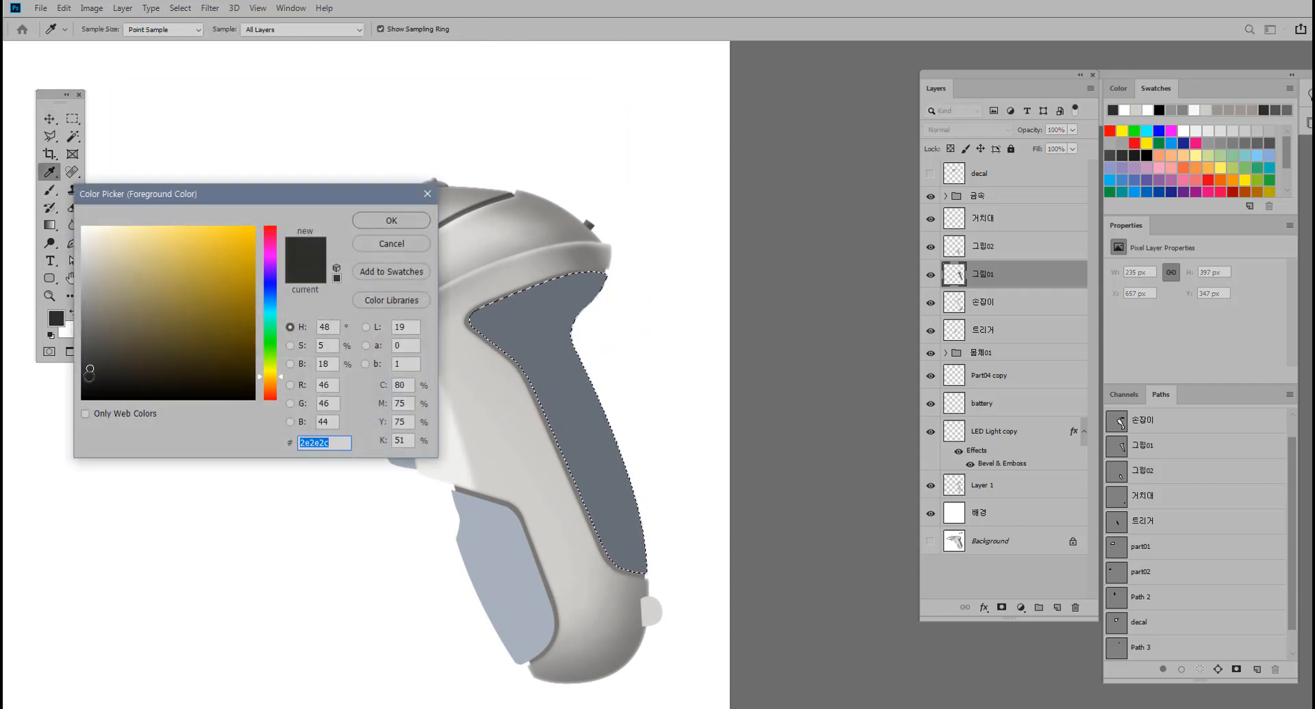
{"action": "left_click", "coordinate": [90, 380]}
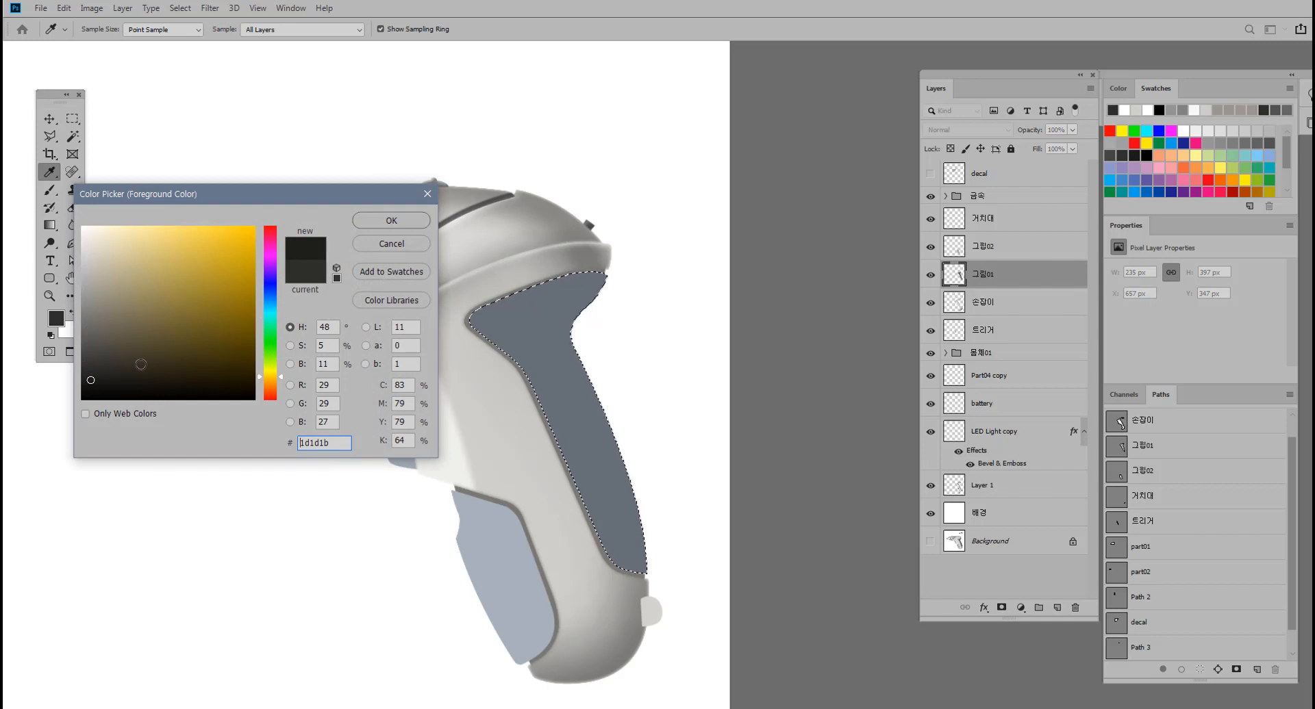
{"action": "left_click", "coordinate": [82, 397]}
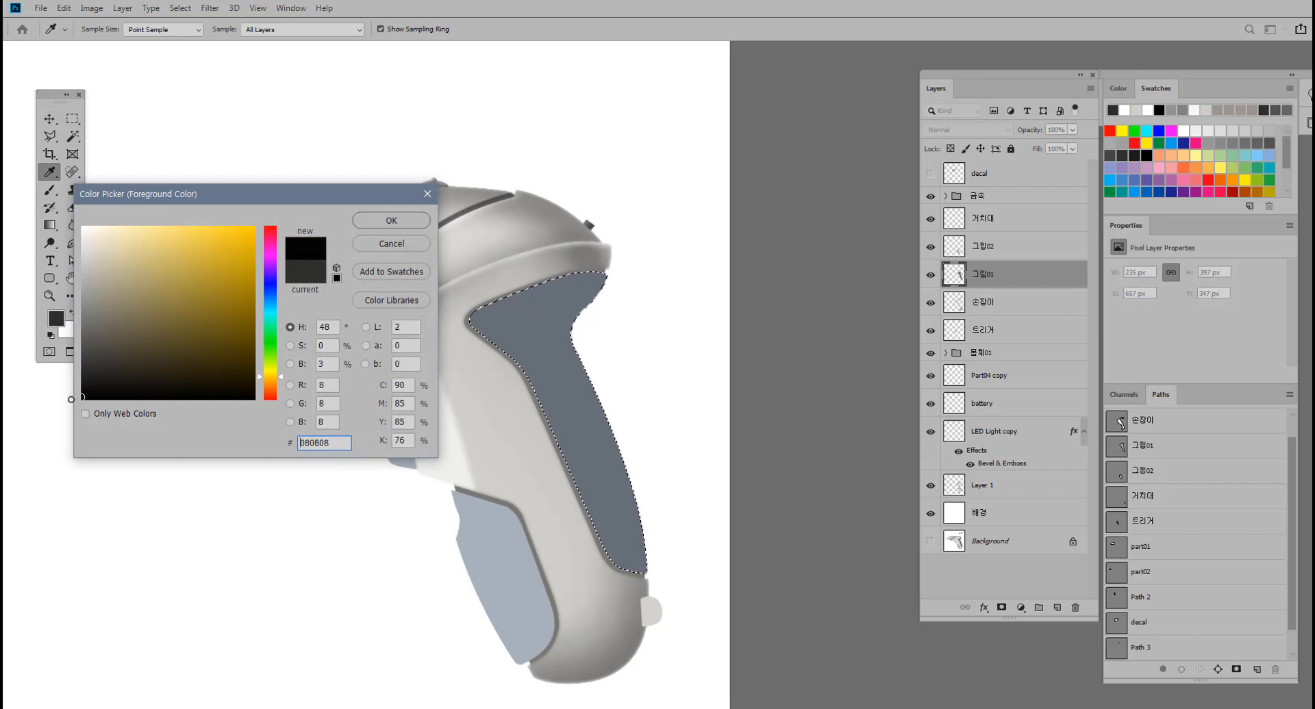
{"action": "left_click", "coordinate": [402, 220]}
{"action": "key", "text": "v"}
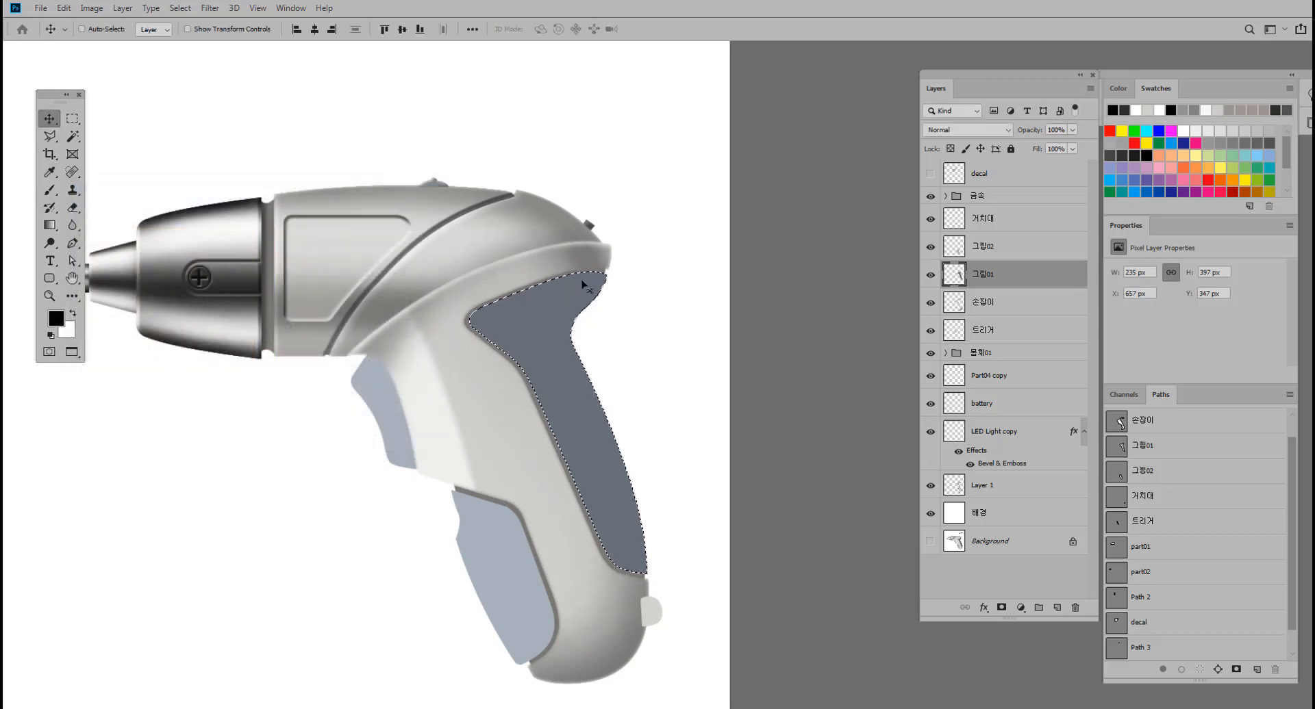
Shade the selected grip around its upper concave bend and outer edge with a soft 90 px brush at 0% hardness and 3% opacity.
{"action": "left_click", "coordinate": [50, 191]}
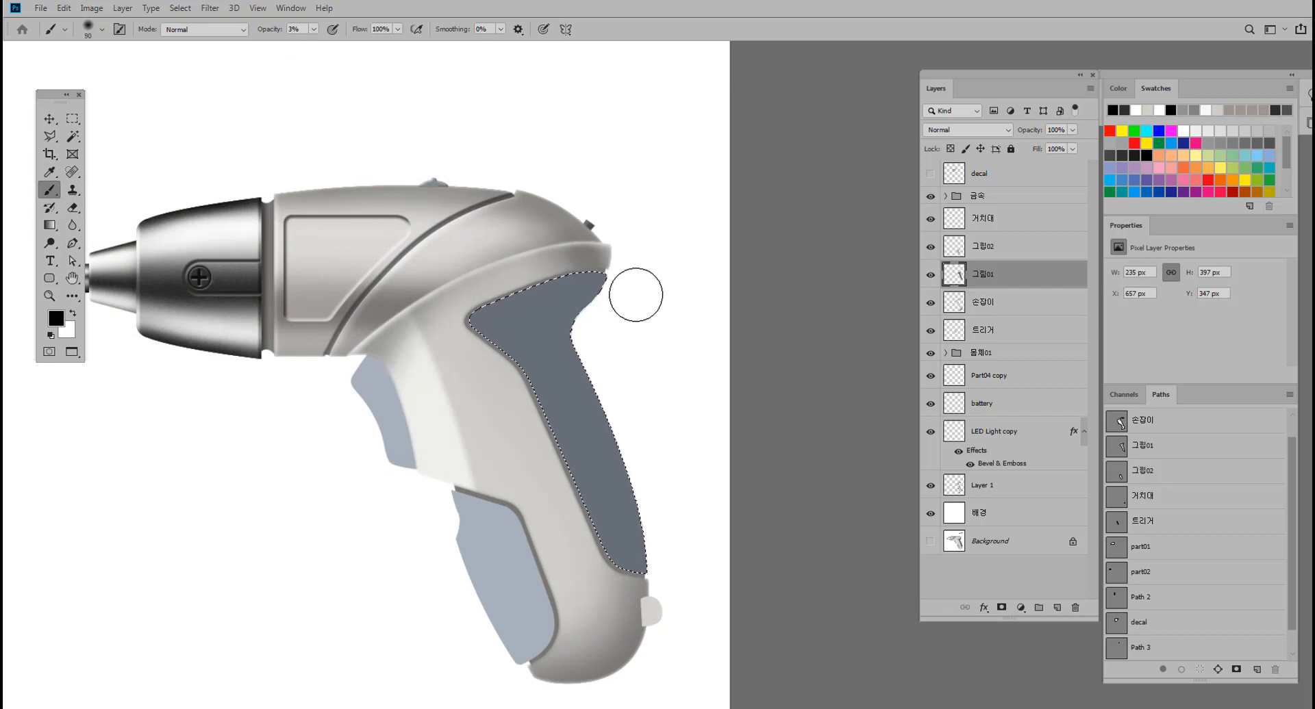
{"action": "key", "text": "bracketright"}
{"action": "key", "text": "bracketright"}
{"action": "key", "text": "bracketright"}
{"action": "key", "text": "bracketright"}
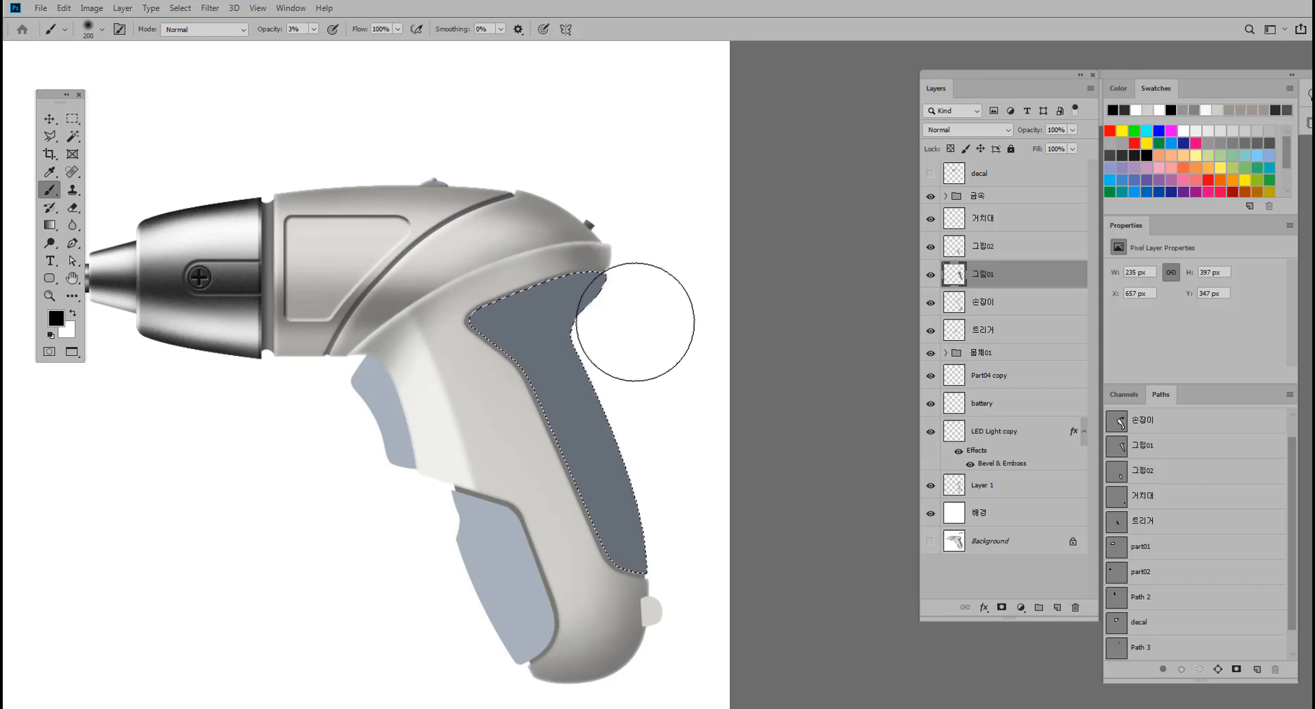
{"action": "key", "text": "bracketleft"}
{"action": "key", "text": "bracketleft"}
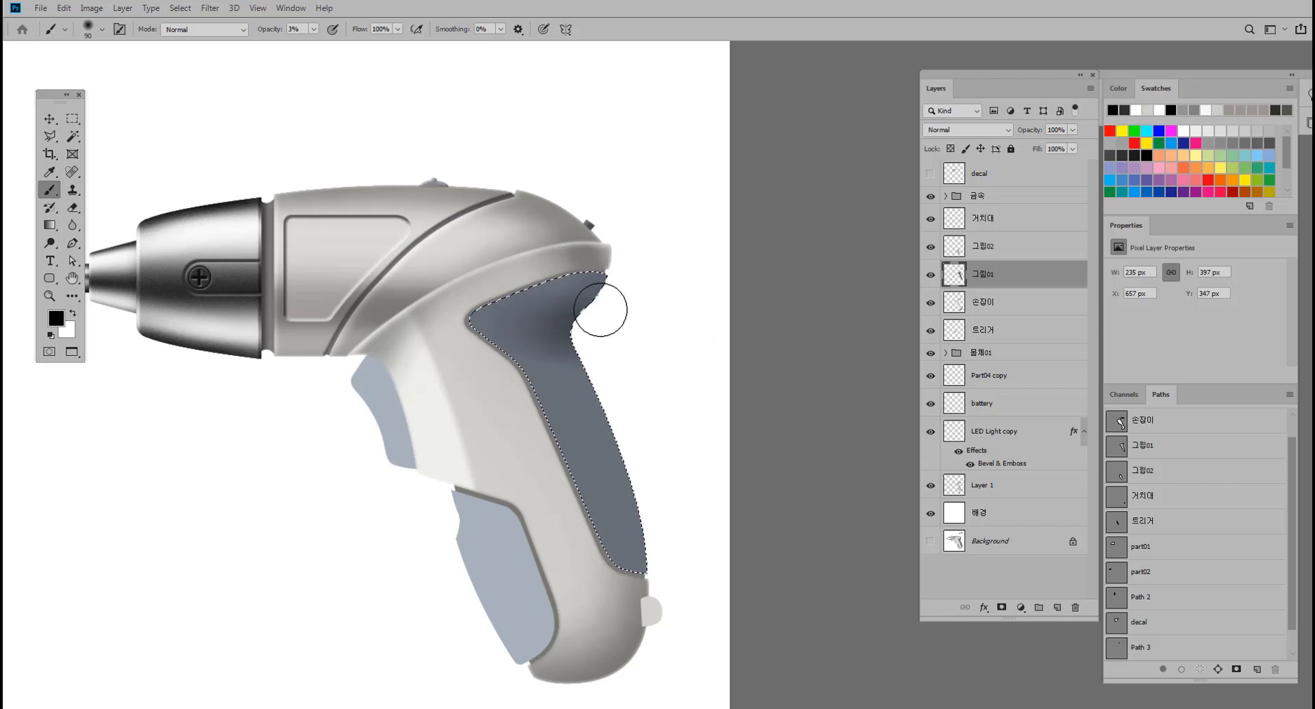
{"action": "left_click", "coordinate": [101, 28]}
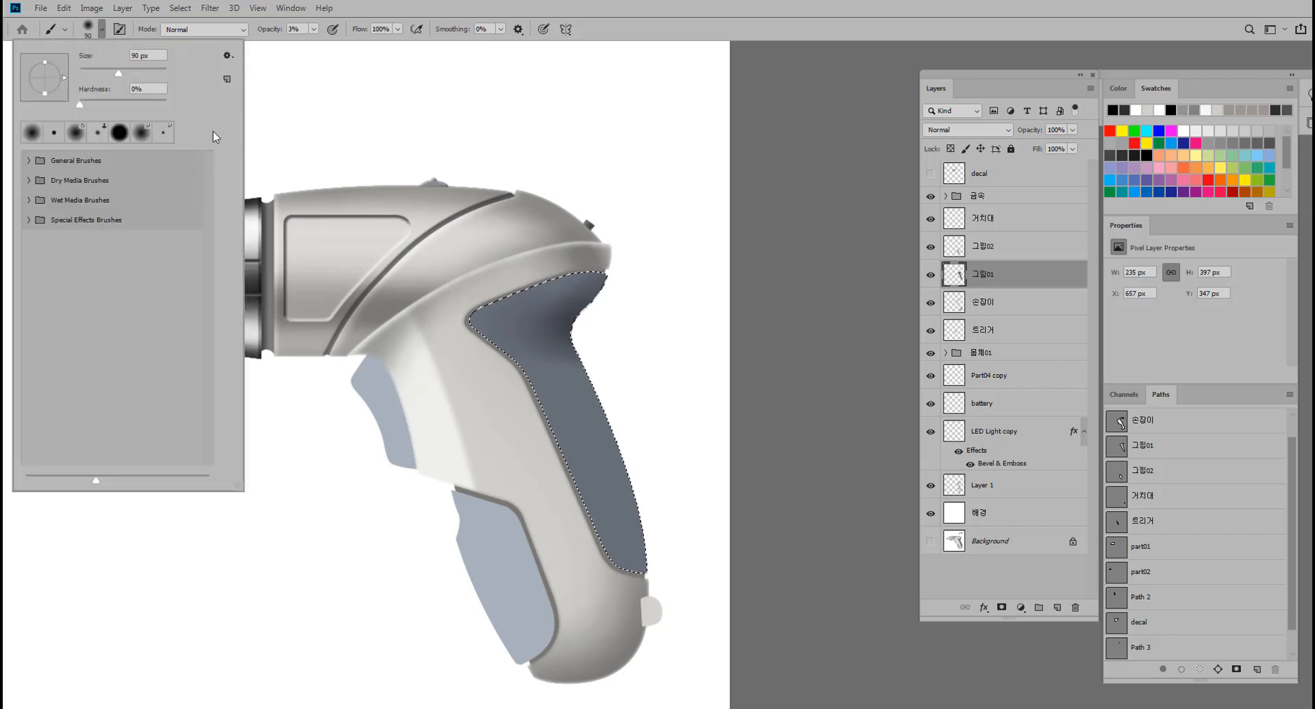
{"action": "left_click_drag", "start_coordinate": [81, 106], "coordinate": [66, 105]}
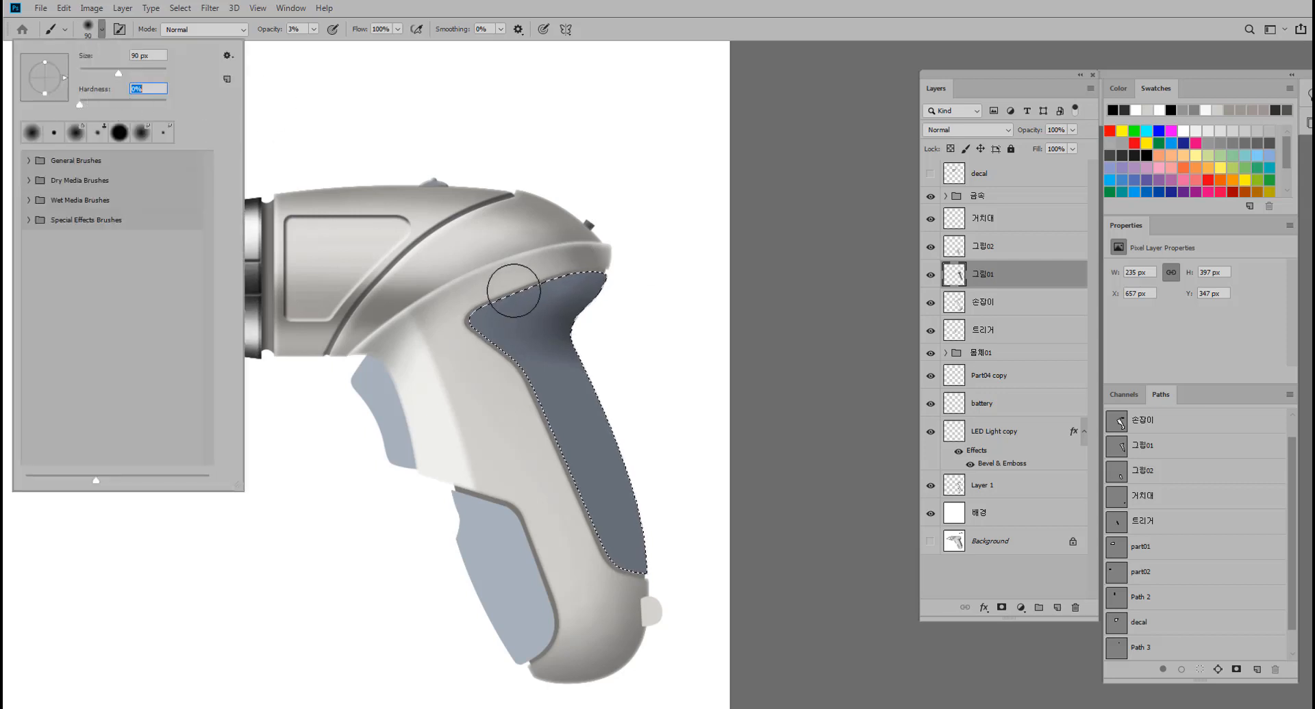
{"action": "left_click", "coordinate": [622, 277]}
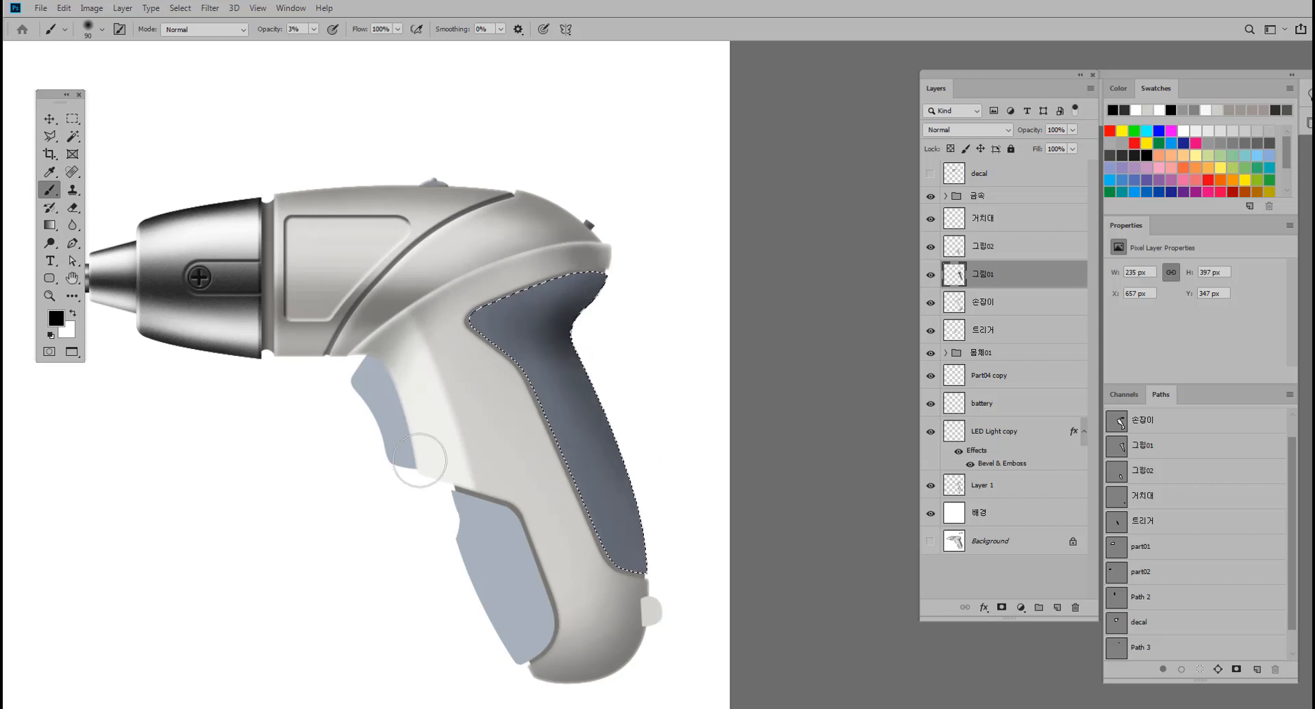
Rotate the canvas view to about -70° and darken the grip's outer edge with the soft black brush.
{"action": "left_click", "coordinate": [72, 279]}
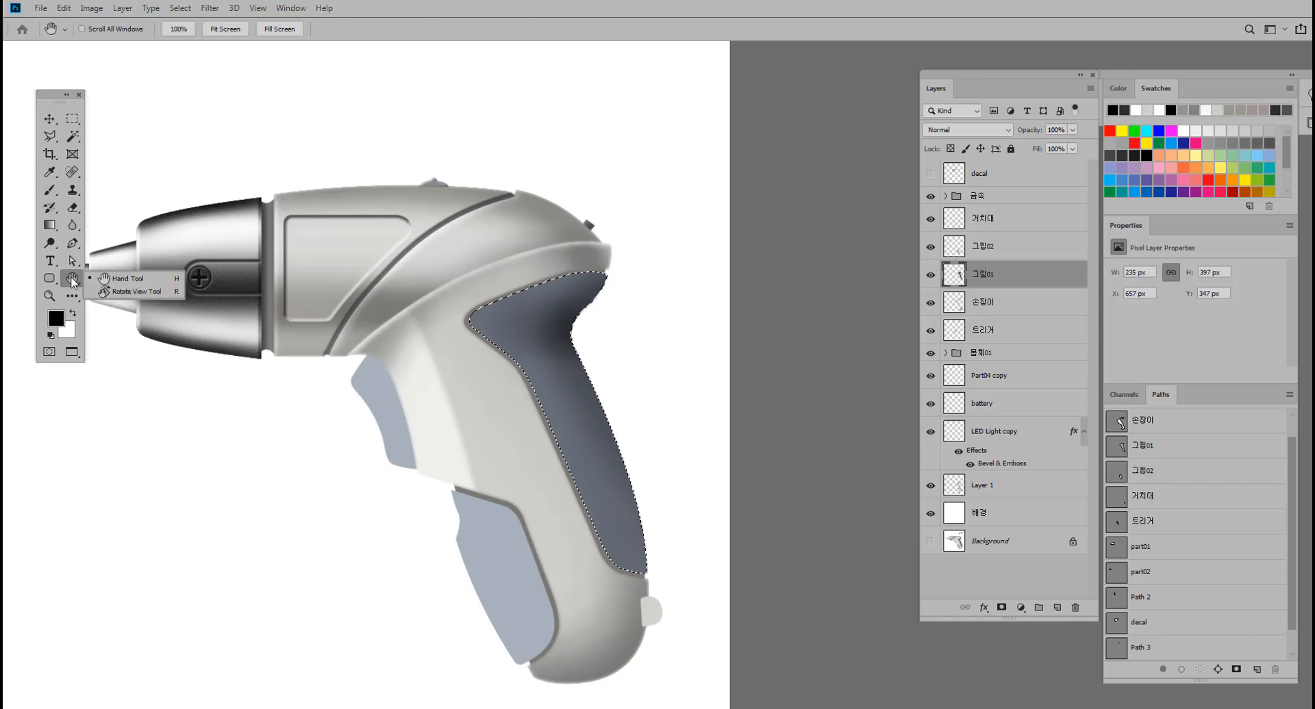
{"action": "left_click", "coordinate": [137, 294]}
{"action": "left_click_drag", "start_coordinate": [466, 283], "coordinate": [346, 442]}
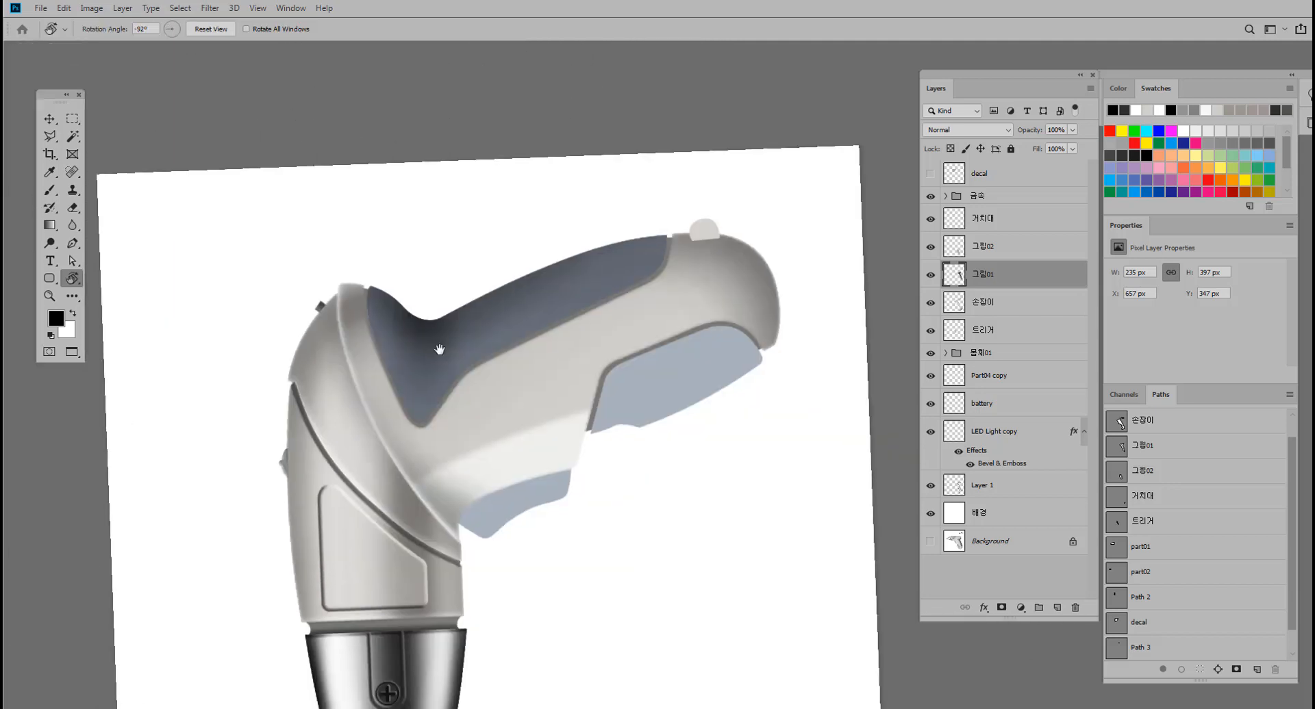
{"action": "left_click_drag", "start_coordinate": [439, 350], "coordinate": [510, 348]}
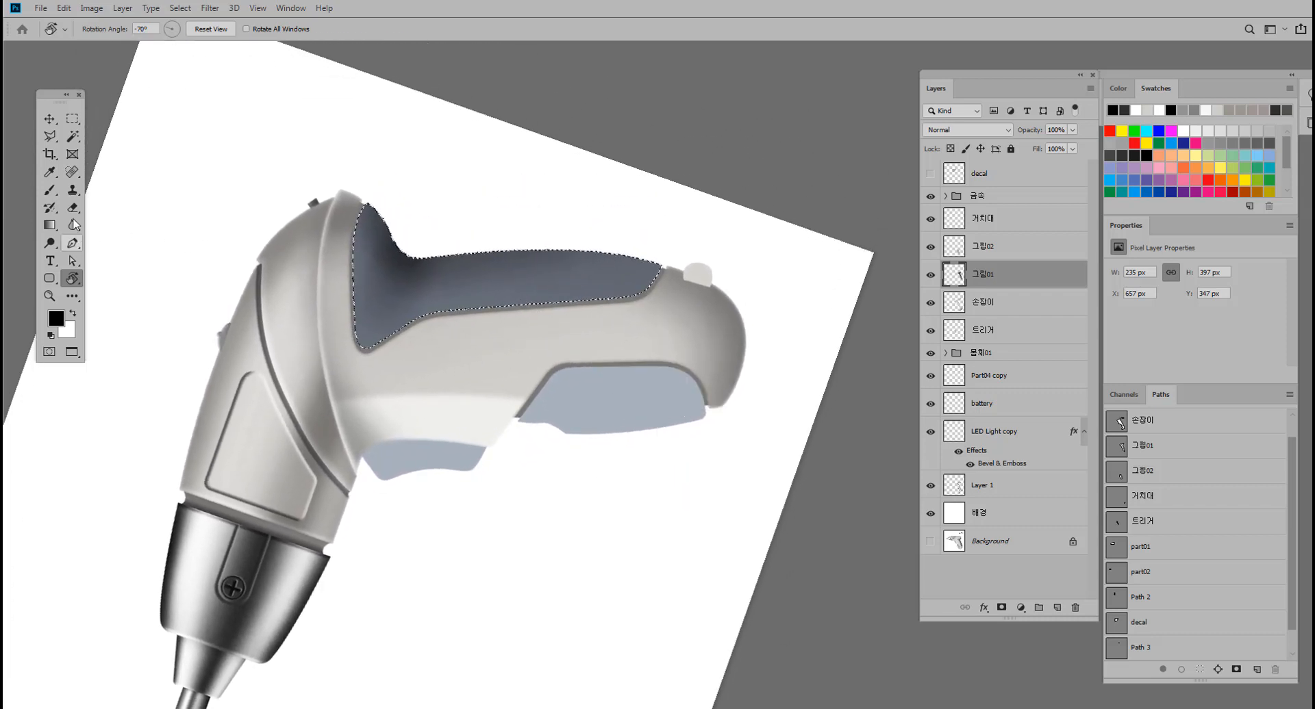
{"action": "left_click", "coordinate": [49, 189]}
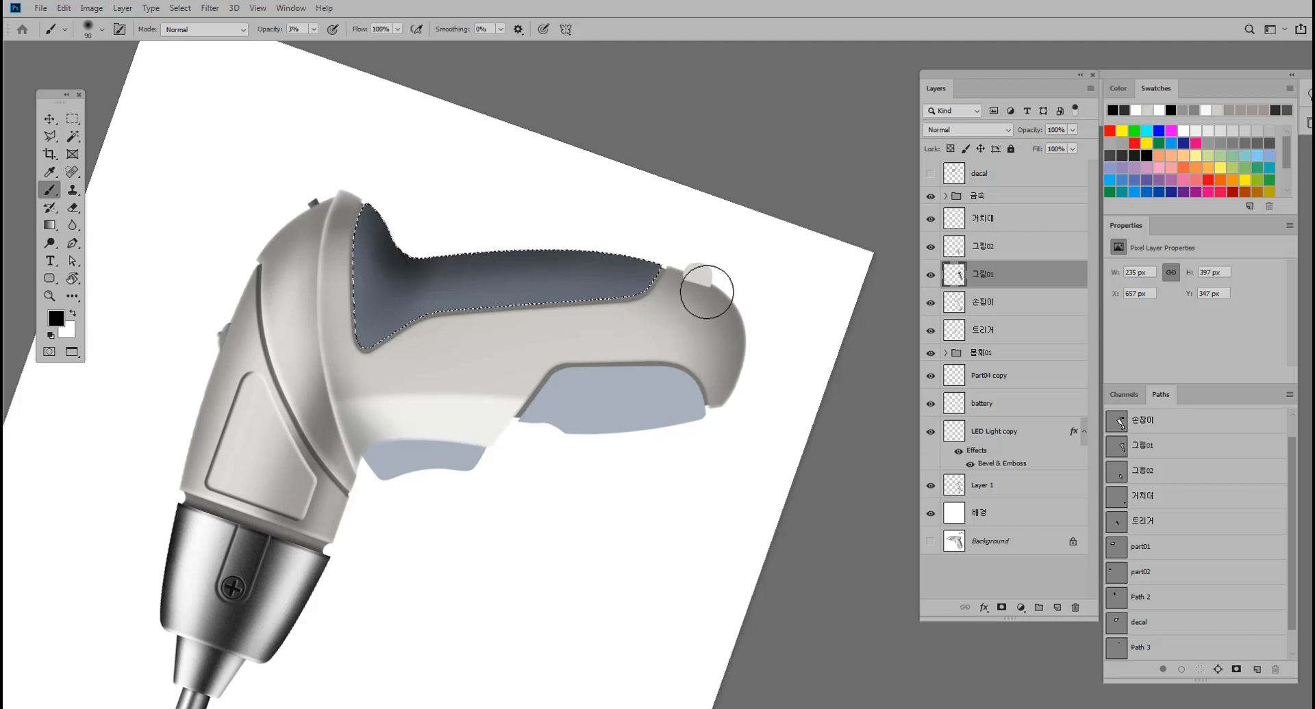
Brush faint white highlights onto the selected grip and reset the canvas rotation to 0°.
{"action": "left_click", "coordinate": [72, 313]}
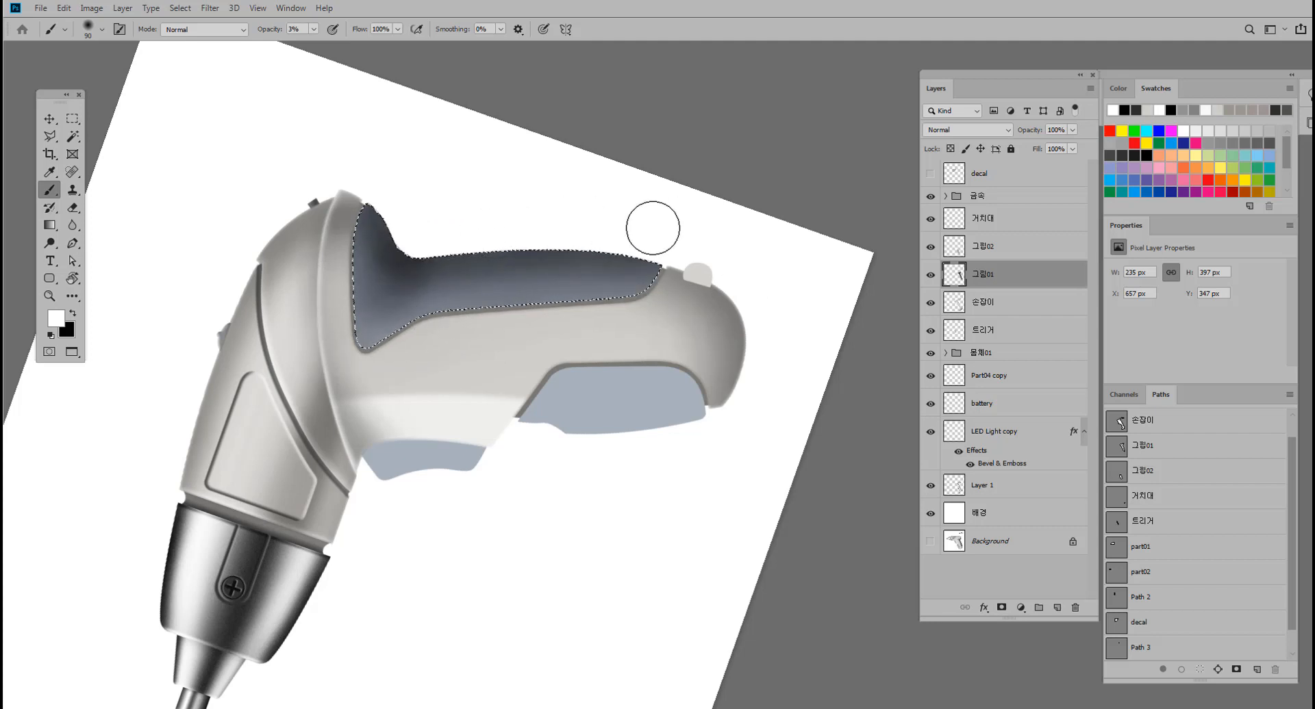
{"action": "key", "text": "space"}
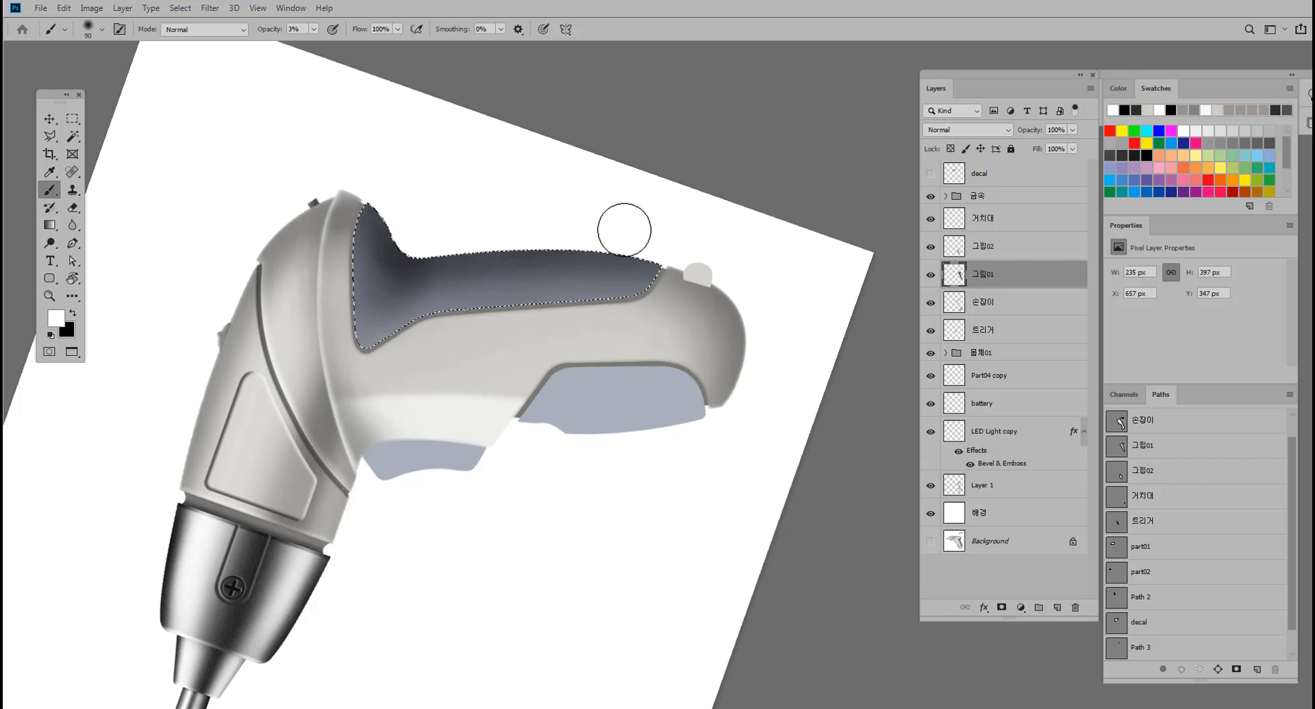
{"action": "key", "text": "r"}
{"action": "double_click", "coordinate": [72, 279]}
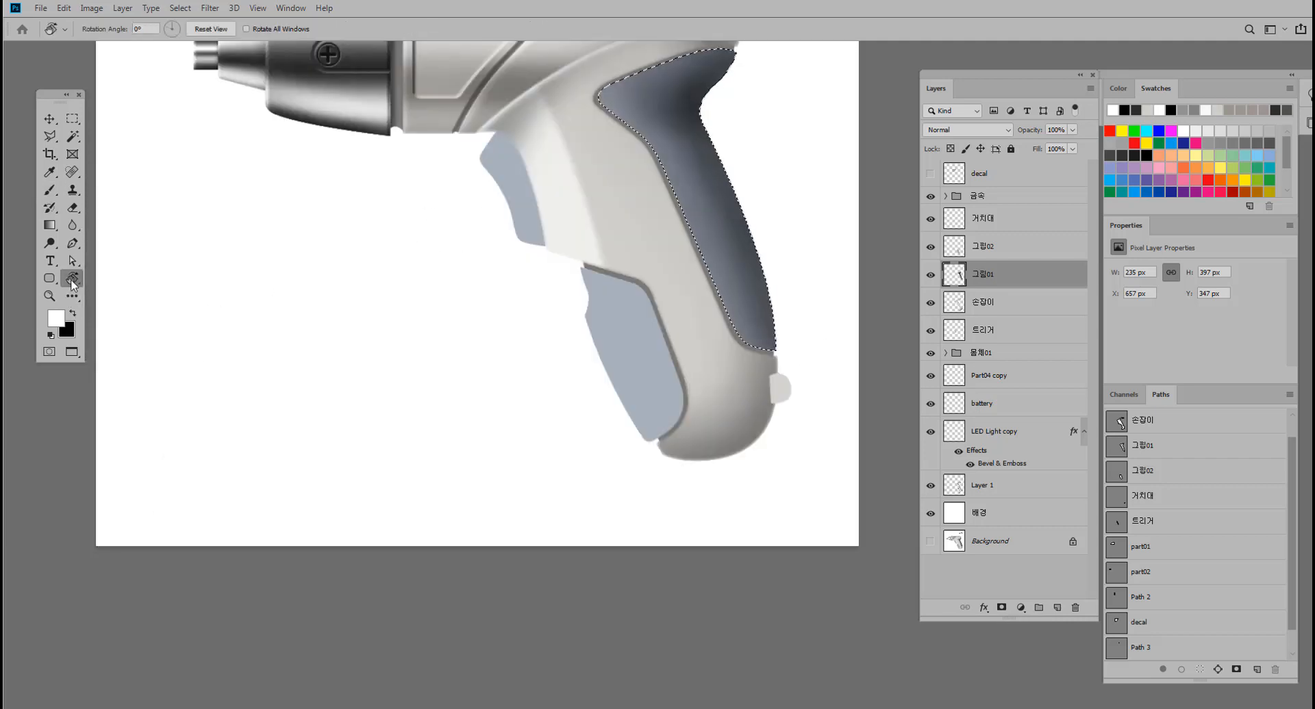
Keep the grip selection active and add more black brush shading along its outer edge.
{"action": "key", "text": "ctrl+d"}
{"action": "key", "text": "ctrl+z"}
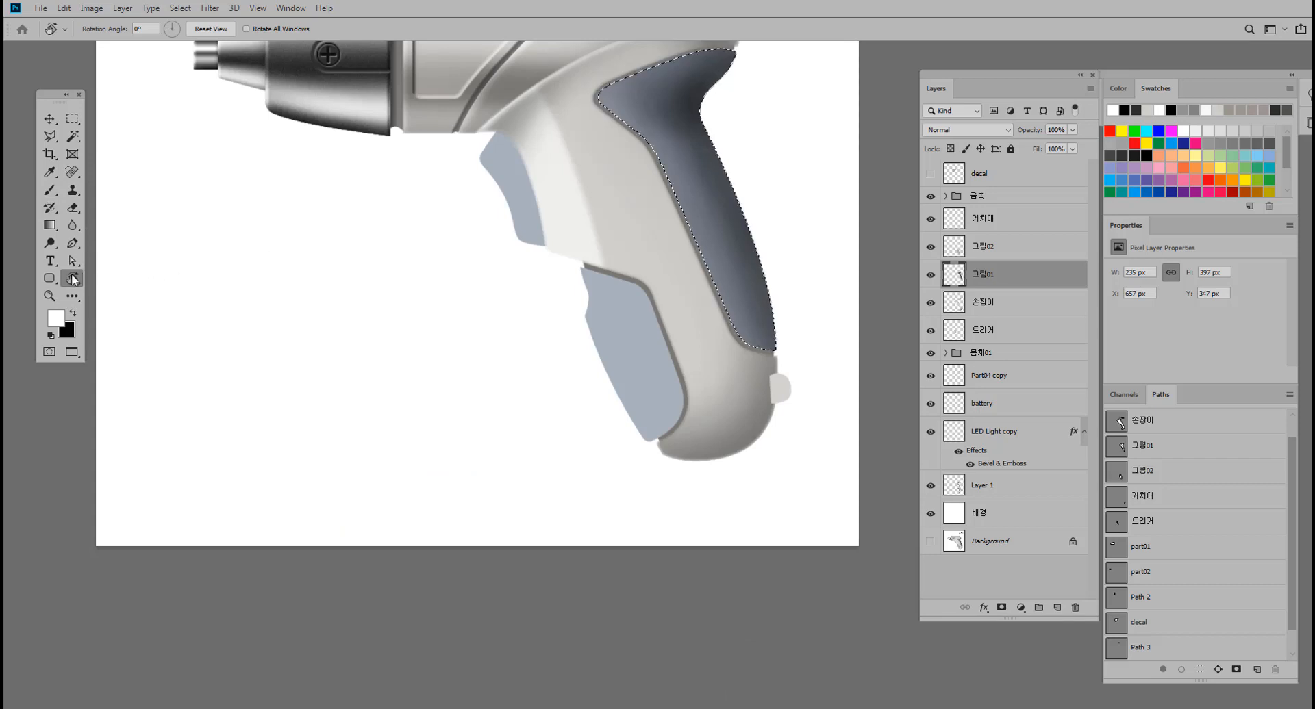
{"action": "left_click_drag", "start_coordinate": [506, 244], "coordinate": [336, 396]}
{"action": "left_click_drag", "start_coordinate": [416, 375], "coordinate": [432, 388]}
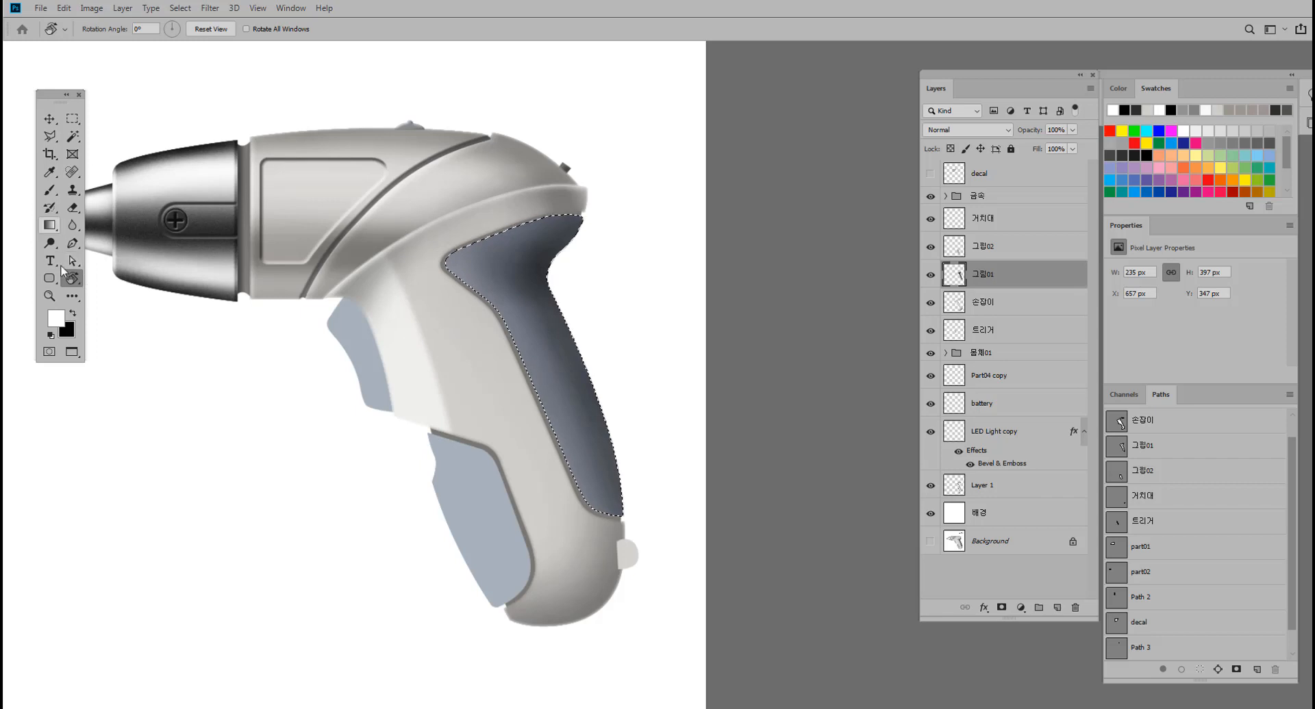
{"action": "left_click", "coordinate": [73, 313]}
{"action": "left_click", "coordinate": [50, 190]}
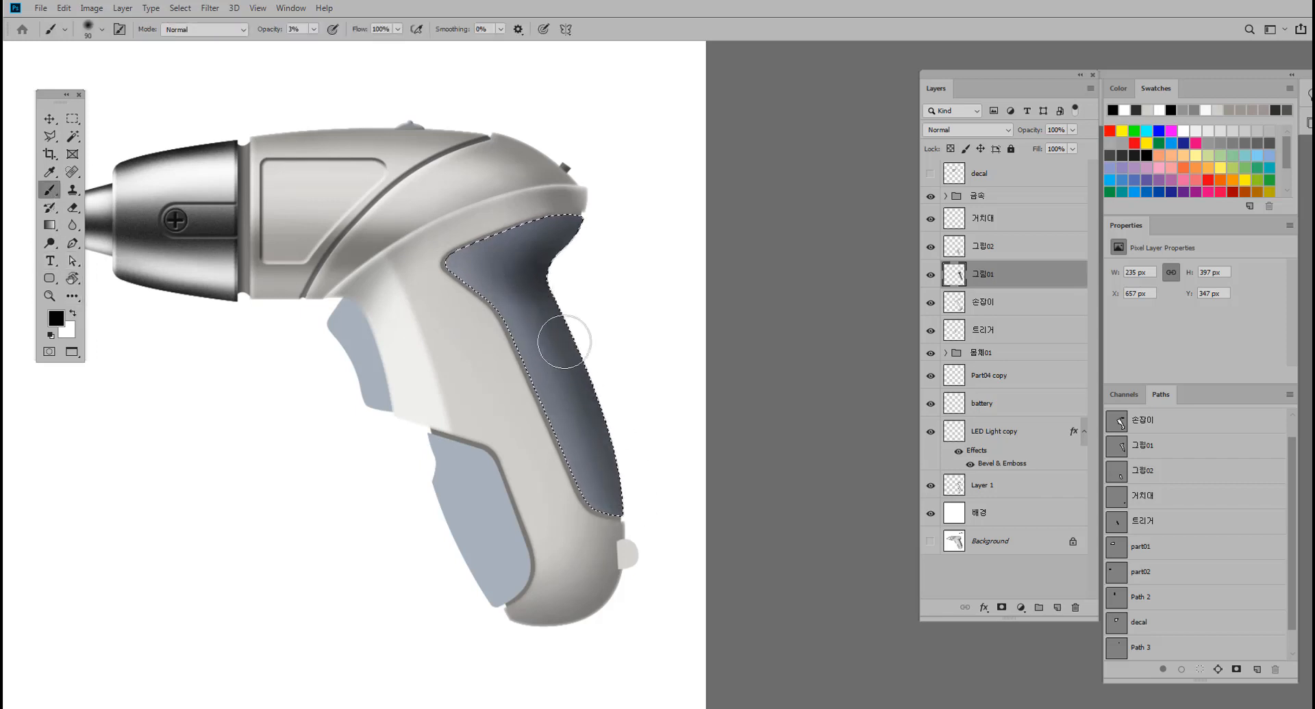
Apply a Gaussian Blur with a 2.1 pixel radius to the selected grip shading and remove the selection.
{"action": "left_click", "coordinate": [209, 7]}
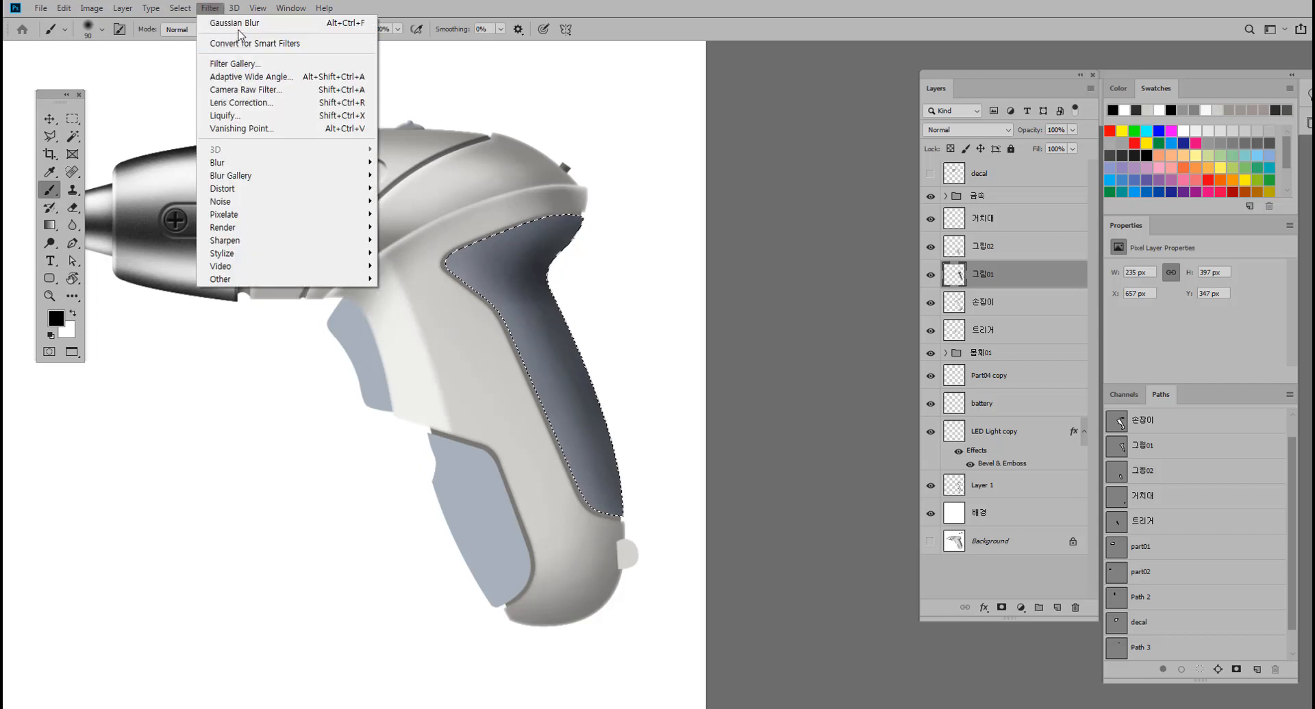
{"action": "mouse_move", "coordinate": [233, 163]}
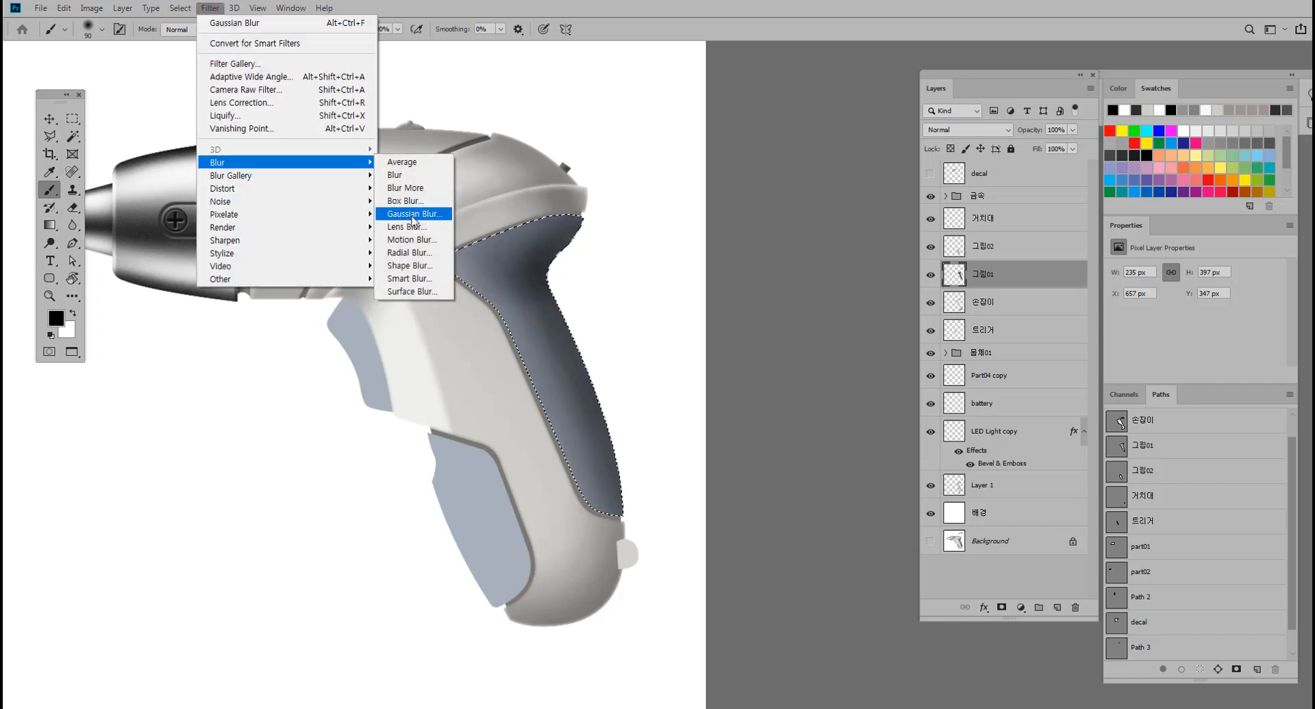
{"action": "left_click", "coordinate": [413, 214]}
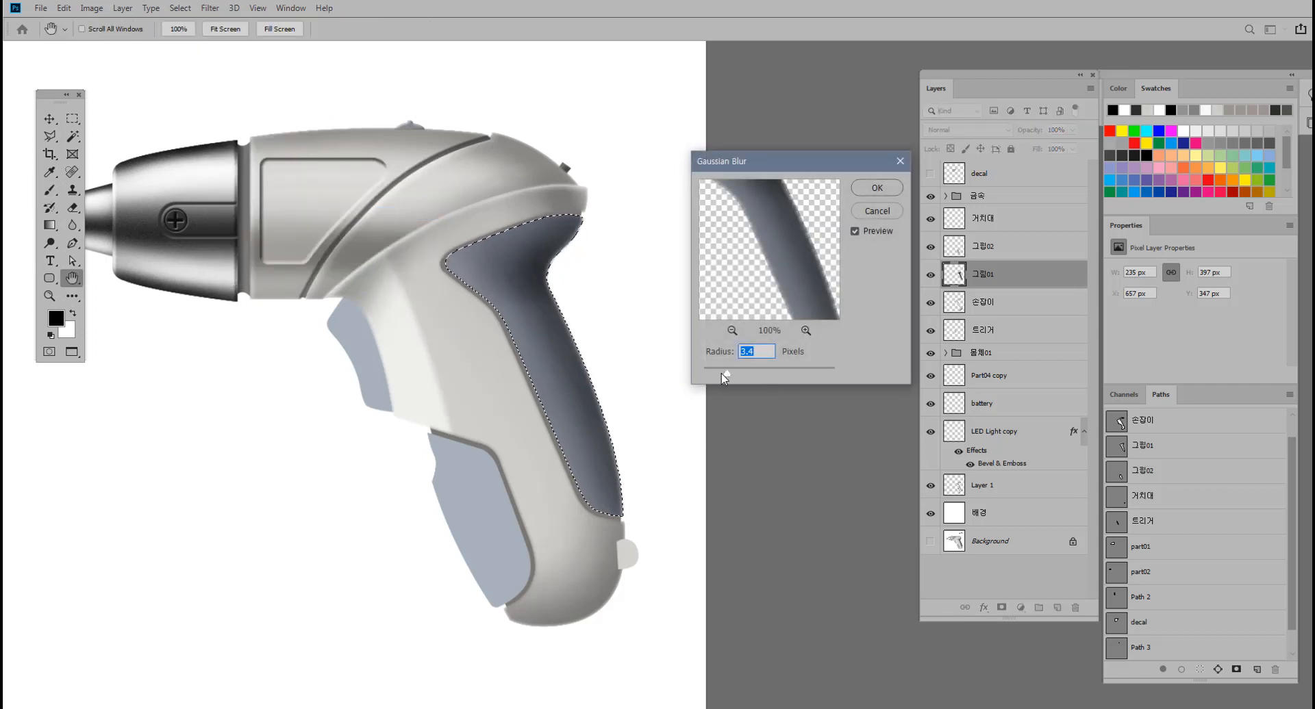
{"action": "left_click_drag", "start_coordinate": [715, 374], "coordinate": [718, 374]}
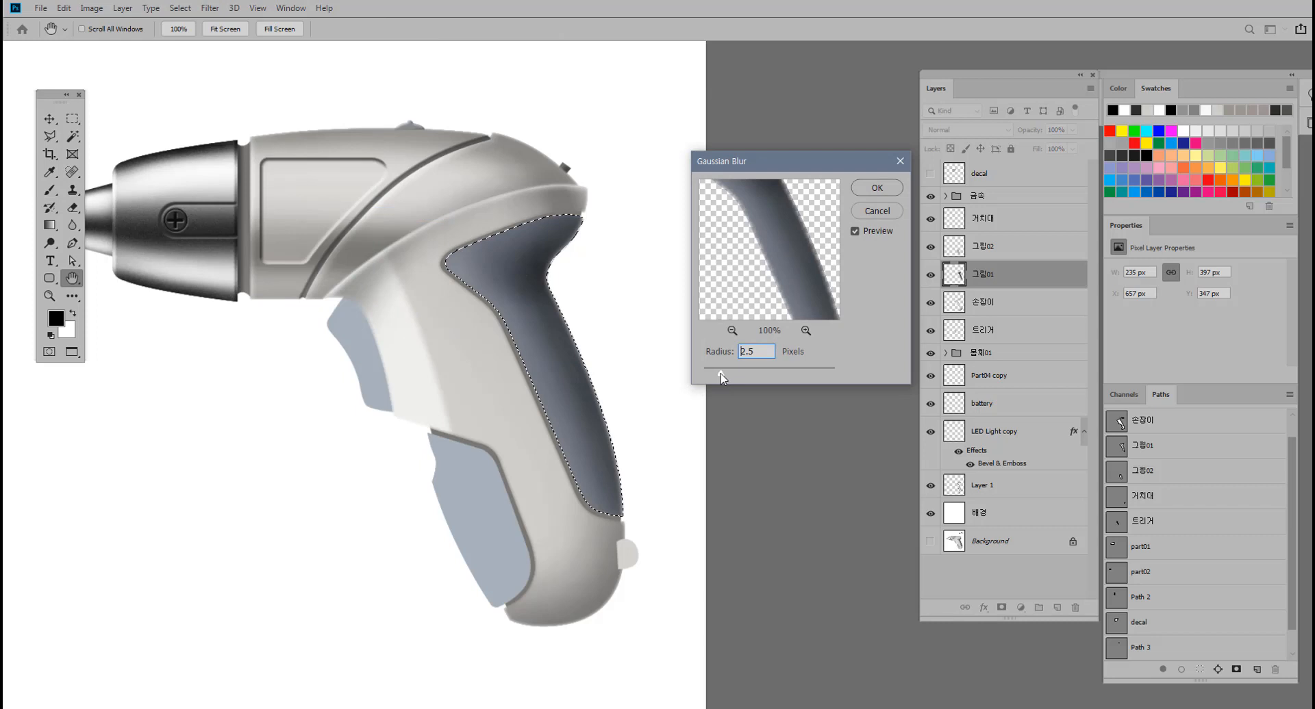
{"action": "left_click", "coordinate": [869, 186]}
{"action": "key", "text": "b"}
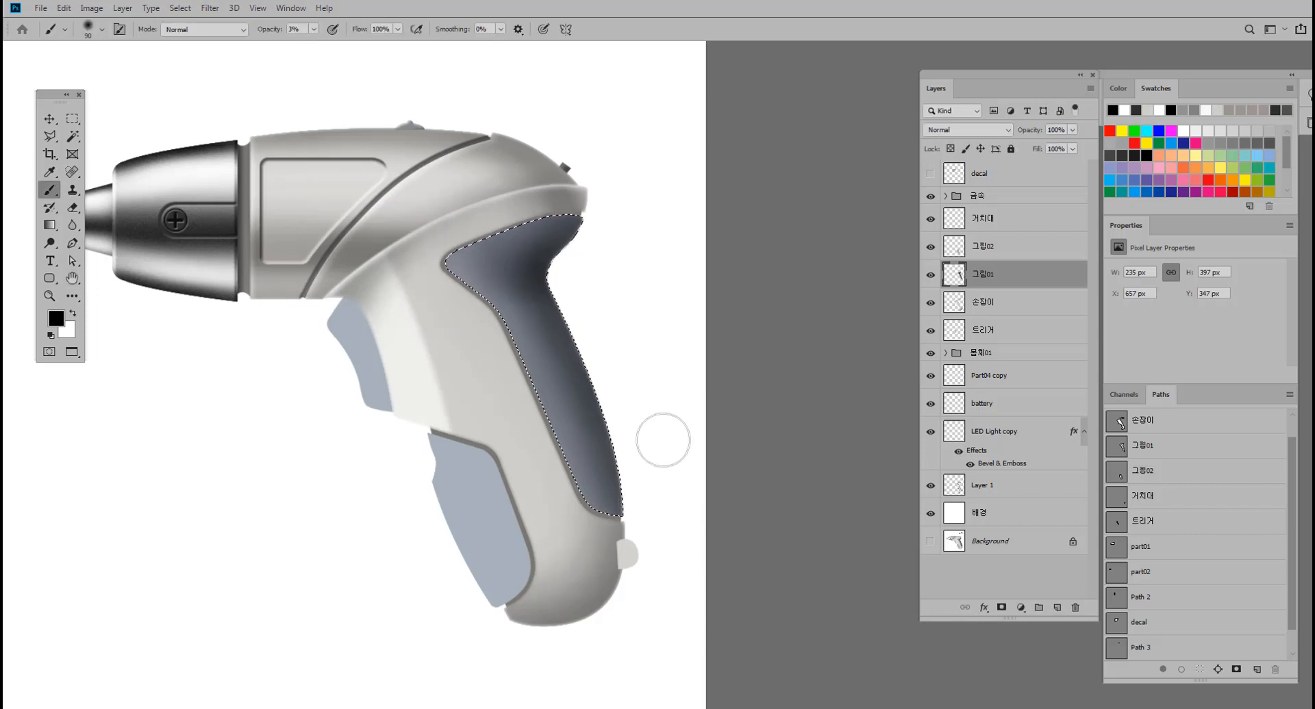
{"action": "key", "text": "ctrl+d"}
{"action": "left_click", "coordinate": [624, 444], "text": "ctrl"}
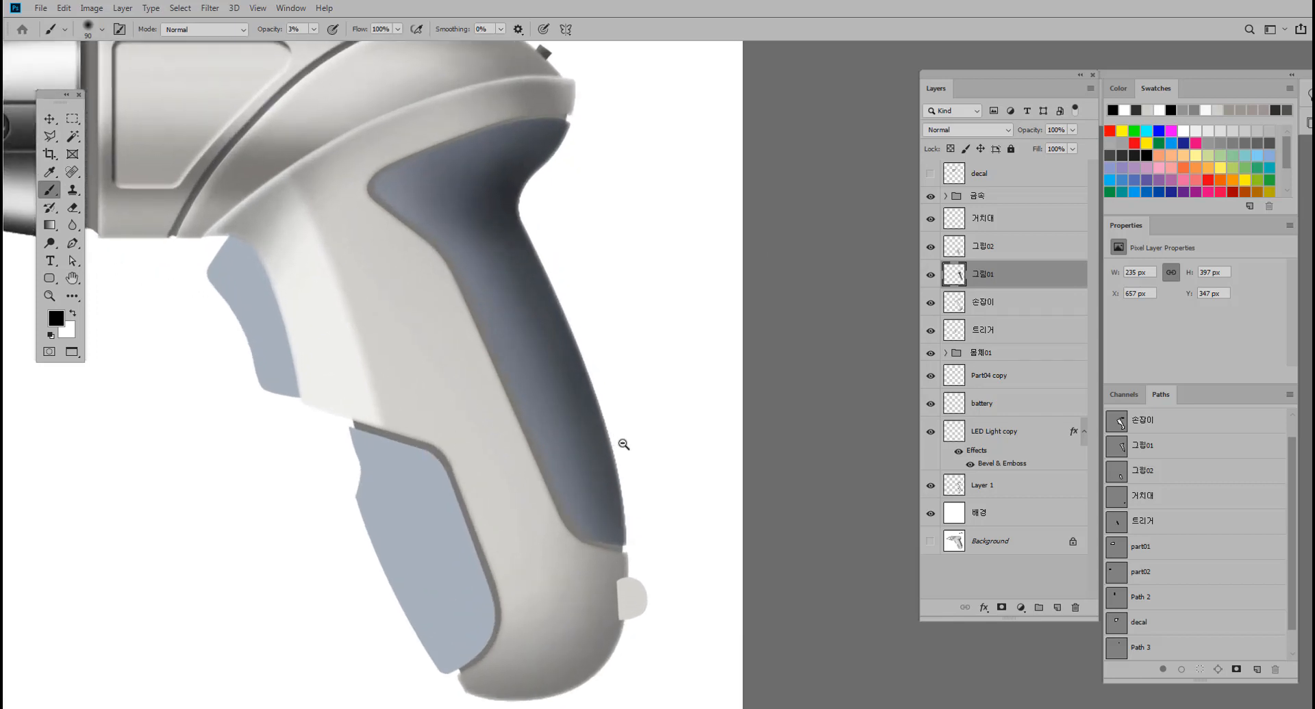
{"action": "left_click_drag", "start_coordinate": [603, 431], "coordinate": [588, 427]}
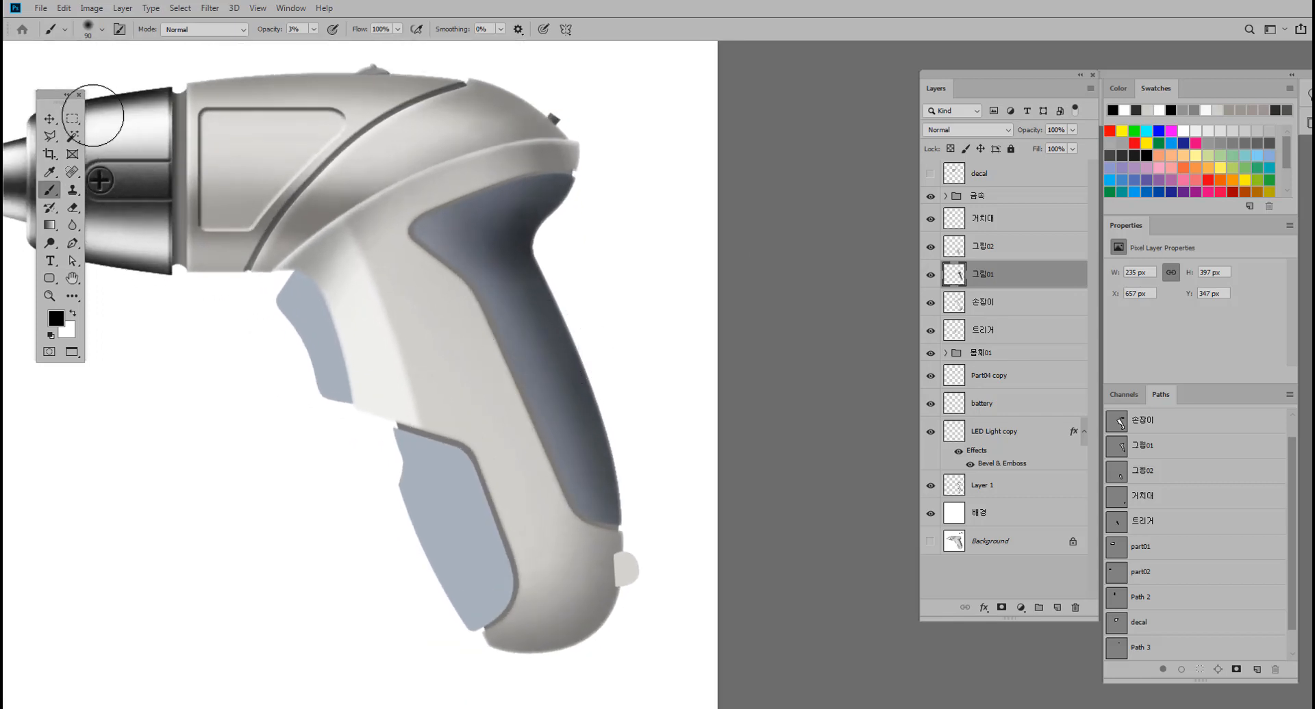
Hide the white 배경 layer and show the Background reference image.
{"action": "left_click", "coordinate": [49, 118]}
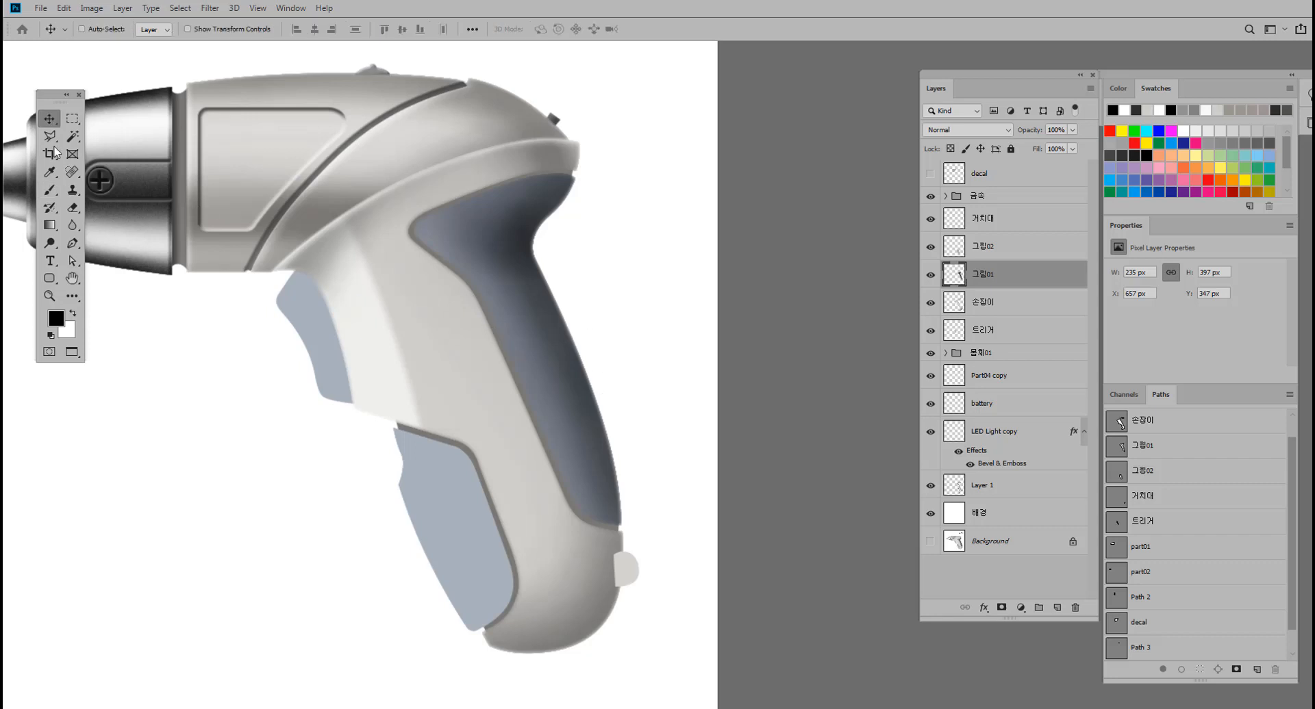
{"action": "left_click", "coordinate": [930, 513]}
{"action": "left_click", "coordinate": [930, 542]}
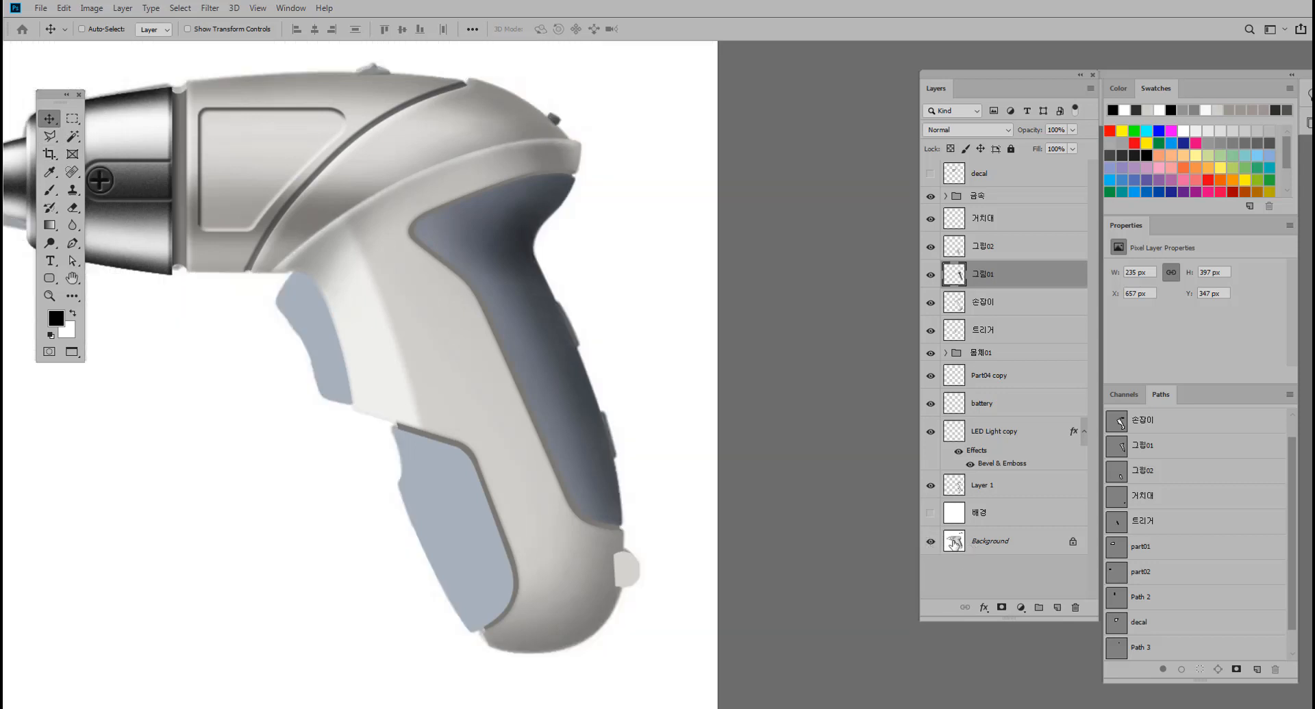
{"action": "left_click", "coordinate": [953, 544]}
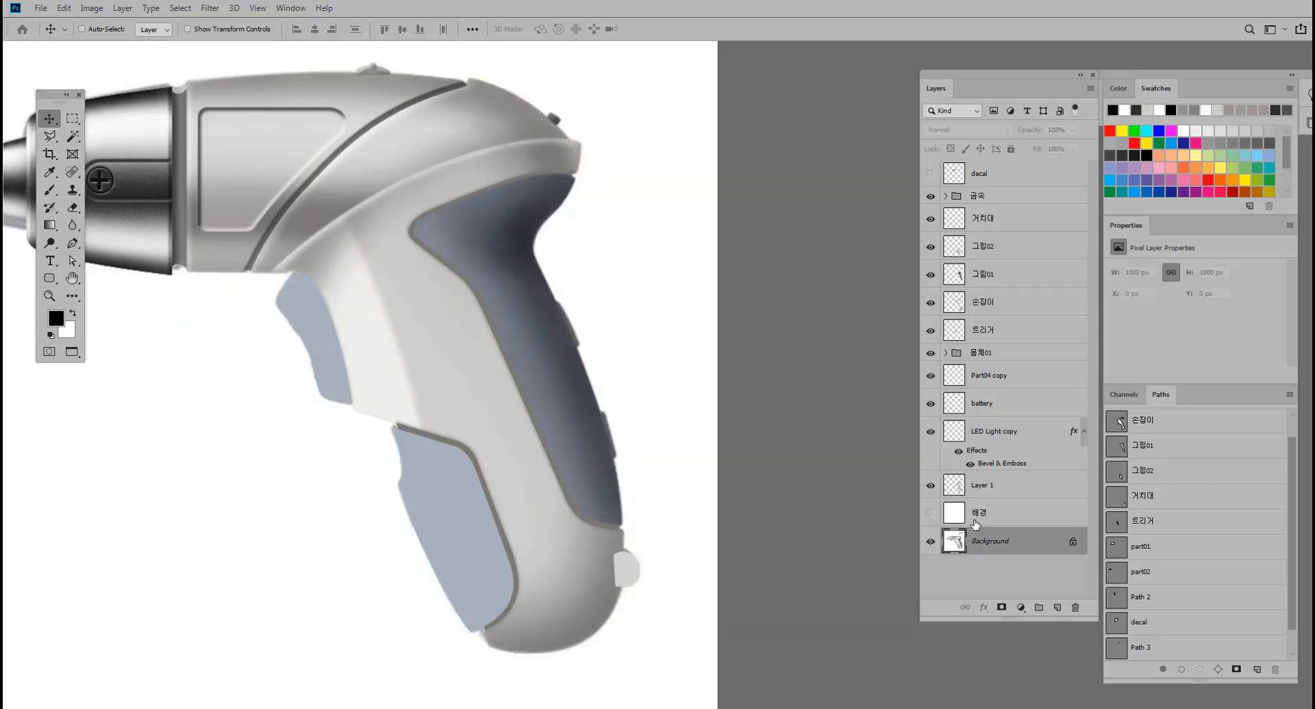
Add a new empty layer above 그립01 and hide 그립01 to expose the reference grip's ridges.
{"action": "left_click", "coordinate": [1003, 281]}
{"action": "left_click", "coordinate": [1059, 610]}
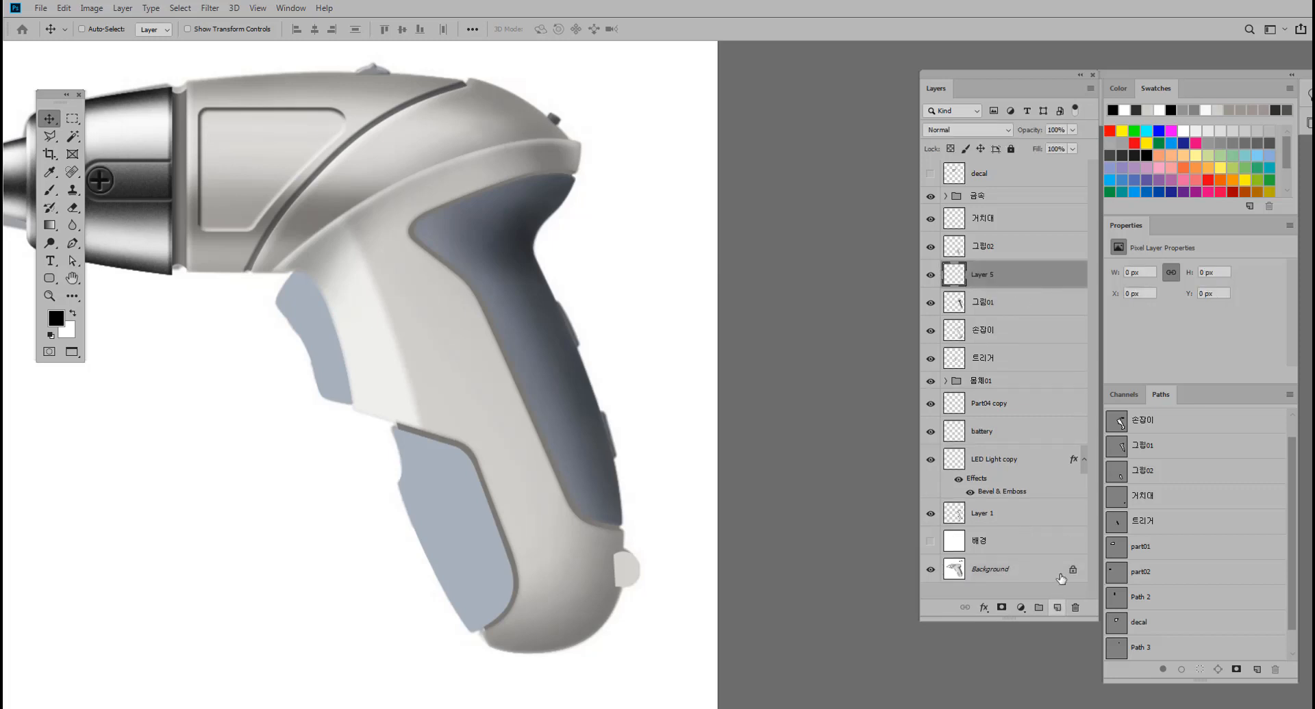
{"action": "left_click", "coordinate": [931, 306]}
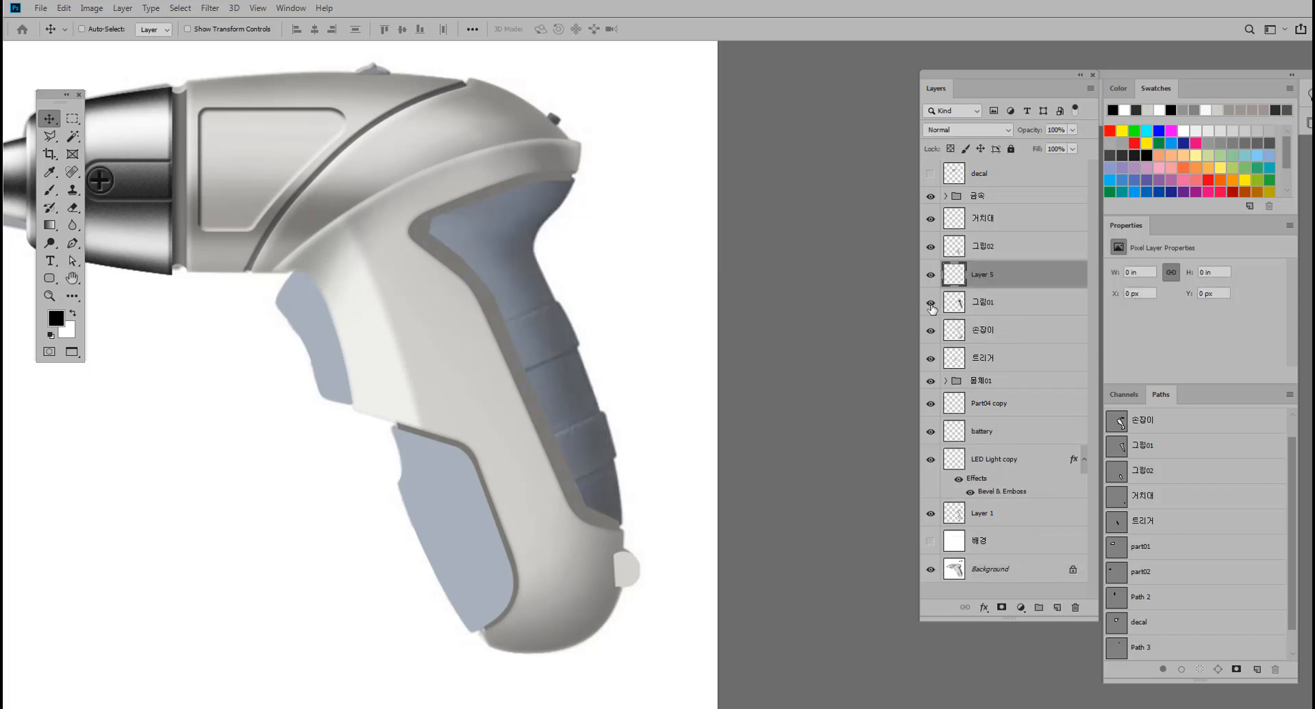
Hide the 그립01 and Layer 1 layers to expose the ridges on the reference grip.
{"action": "left_click", "coordinate": [931, 304]}
{"action": "left_click", "coordinate": [986, 515]}
{"action": "left_click", "coordinate": [930, 514]}
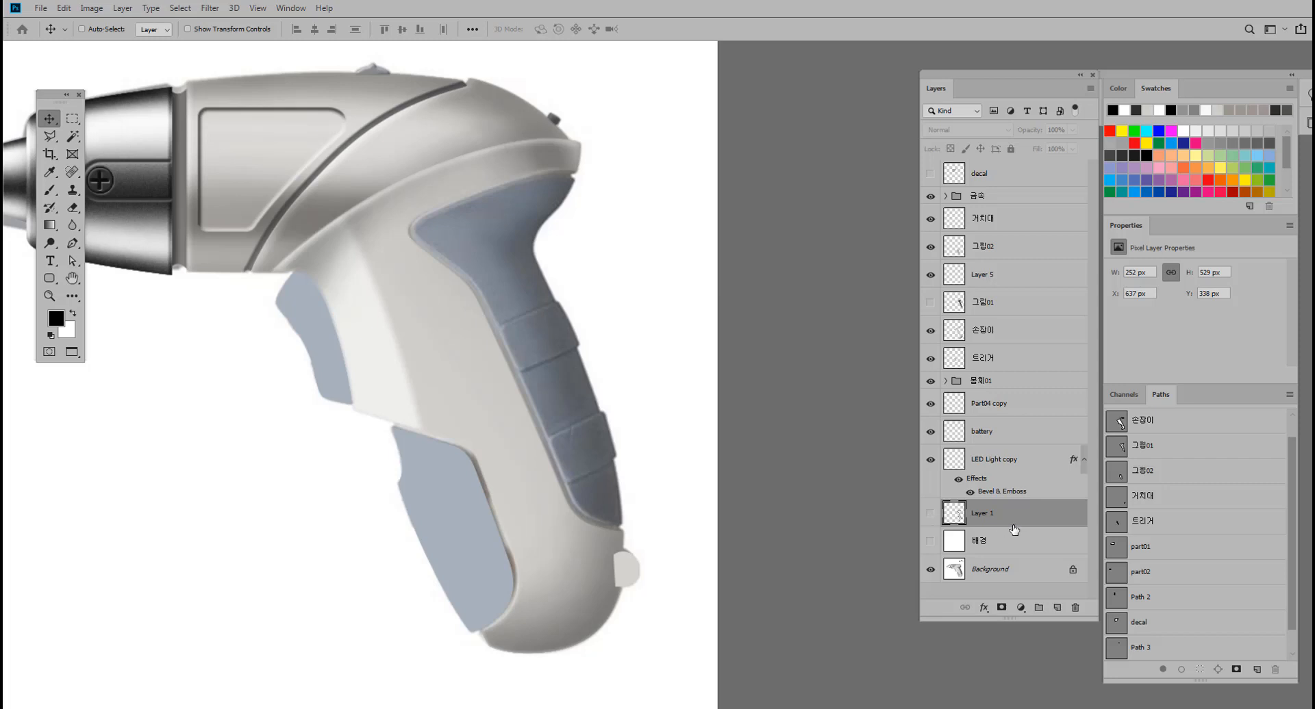
Rename the empty Layer 5 above 그립01 as 그립상단.
{"action": "left_click", "coordinate": [997, 305]}
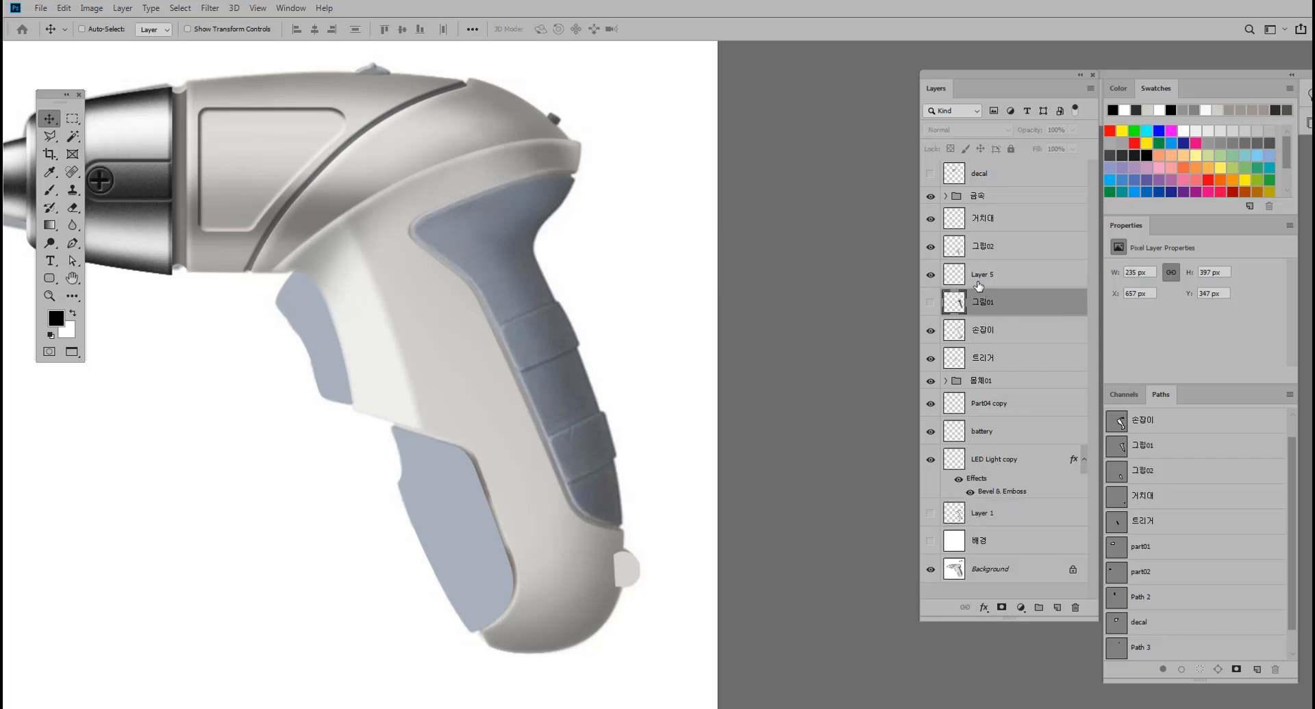
{"action": "left_click", "coordinate": [979, 280]}
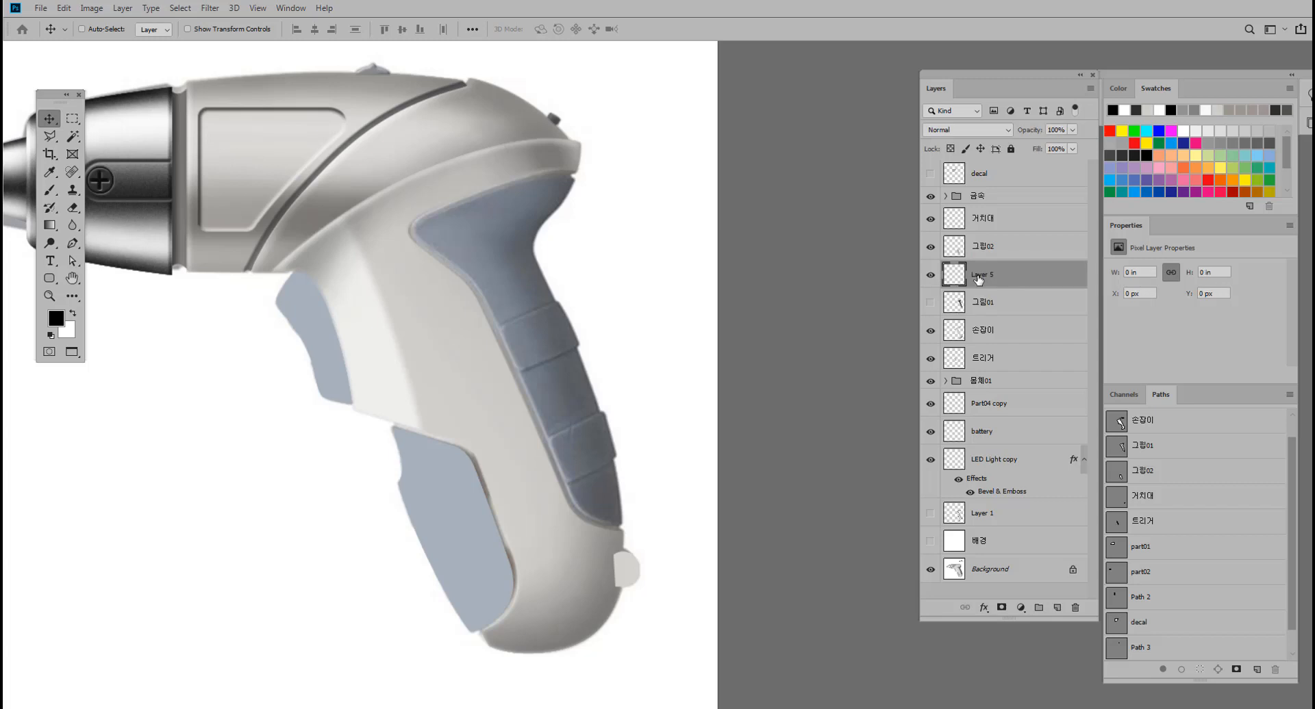
{"action": "double_click", "coordinate": [979, 276]}
{"action": "type", "text": "m"}
{"action": "type", "text": "립상단"}
{"action": "key", "text": "Return"}
Trace the grip's upper raised ridge with a closed Pen path, curving its outer edge.
{"action": "left_click", "coordinate": [72, 244]}
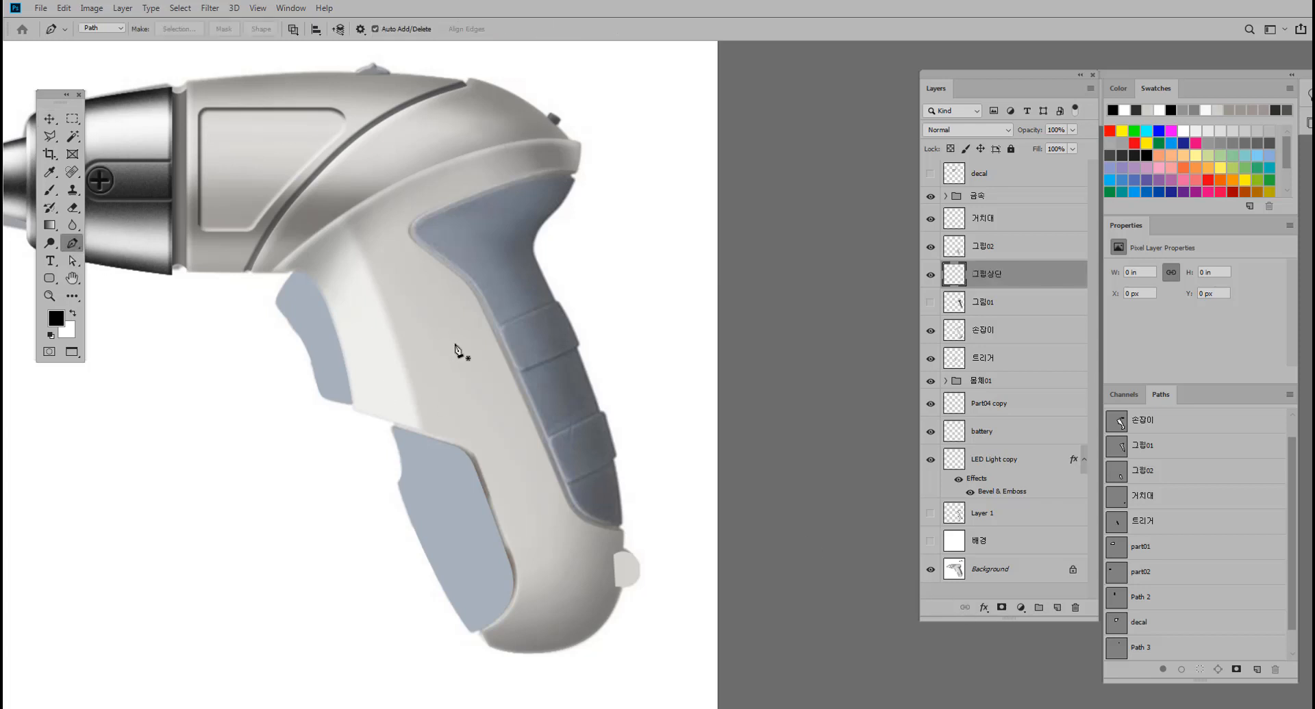
{"action": "scroll", "coordinate": [457, 351], "scroll_direction": "up", "scroll_amount": 1}
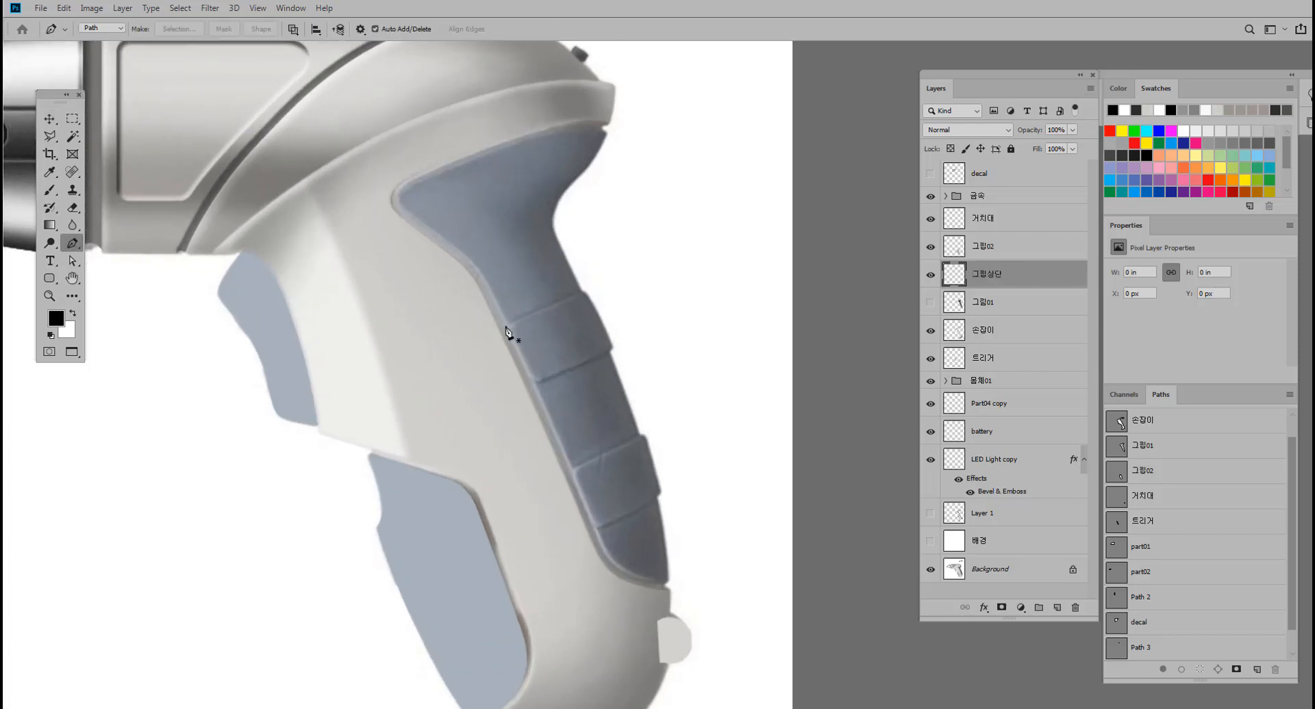
{"action": "left_click", "coordinate": [502, 328]}
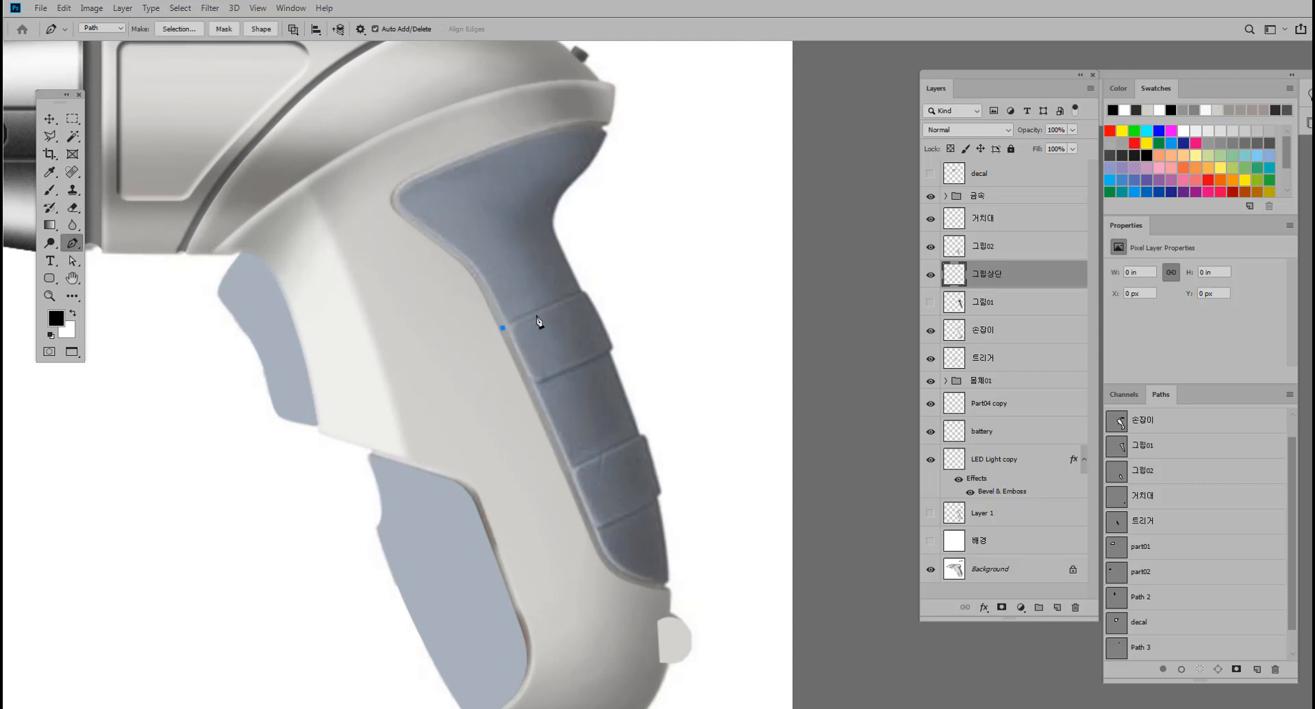
{"action": "left_click", "coordinate": [583, 294]}
{"action": "scroll", "coordinate": [598, 301], "scroll_direction": "up", "scroll_amount": 1}
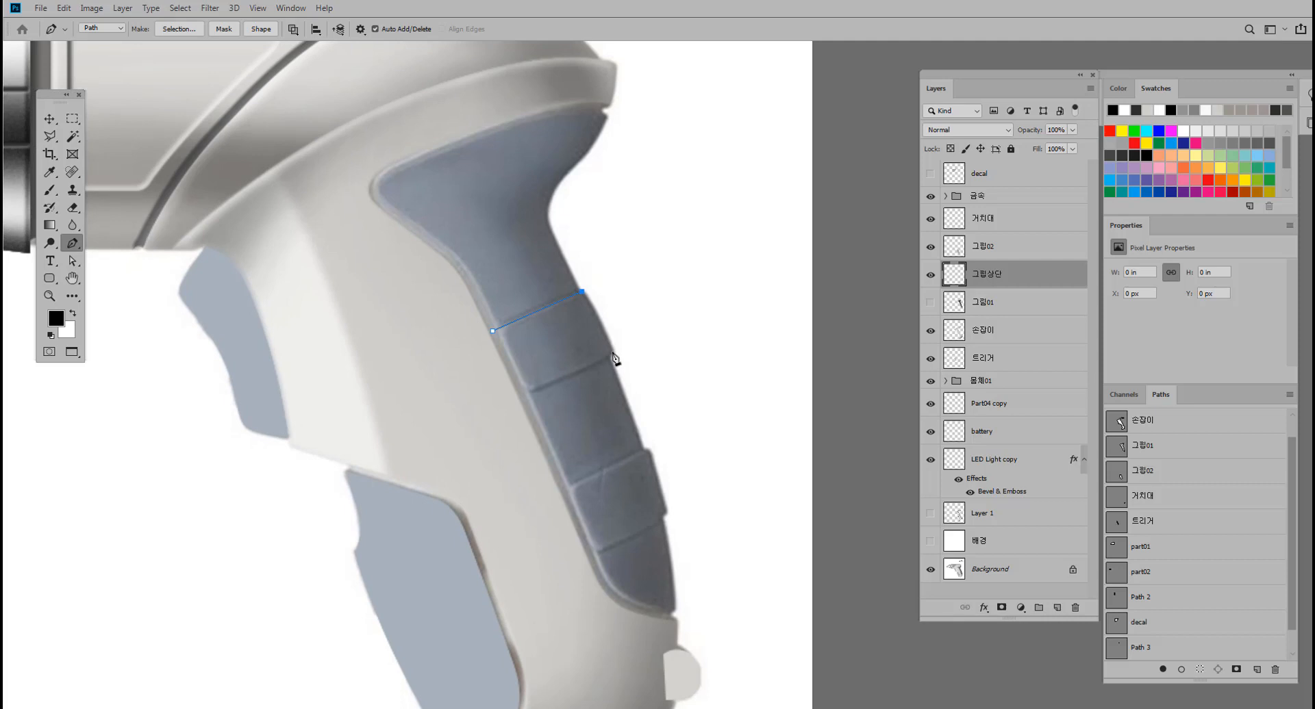
{"action": "left_click_drag", "start_coordinate": [613, 353], "coordinate": [629, 395]}
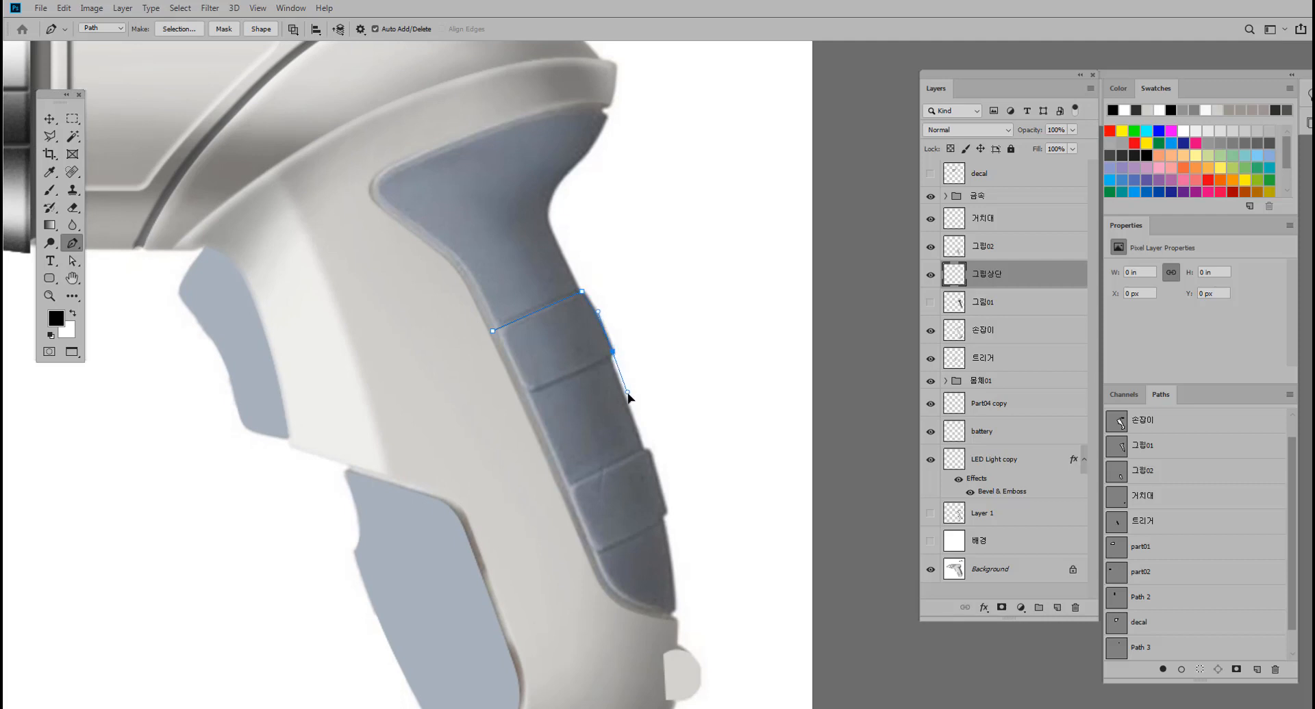
{"action": "left_click", "coordinate": [613, 353], "text": "alt"}
{"action": "left_click", "coordinate": [493, 332]}
{"action": "scroll", "coordinate": [537, 348], "scroll_direction": "up", "scroll_amount": 2}
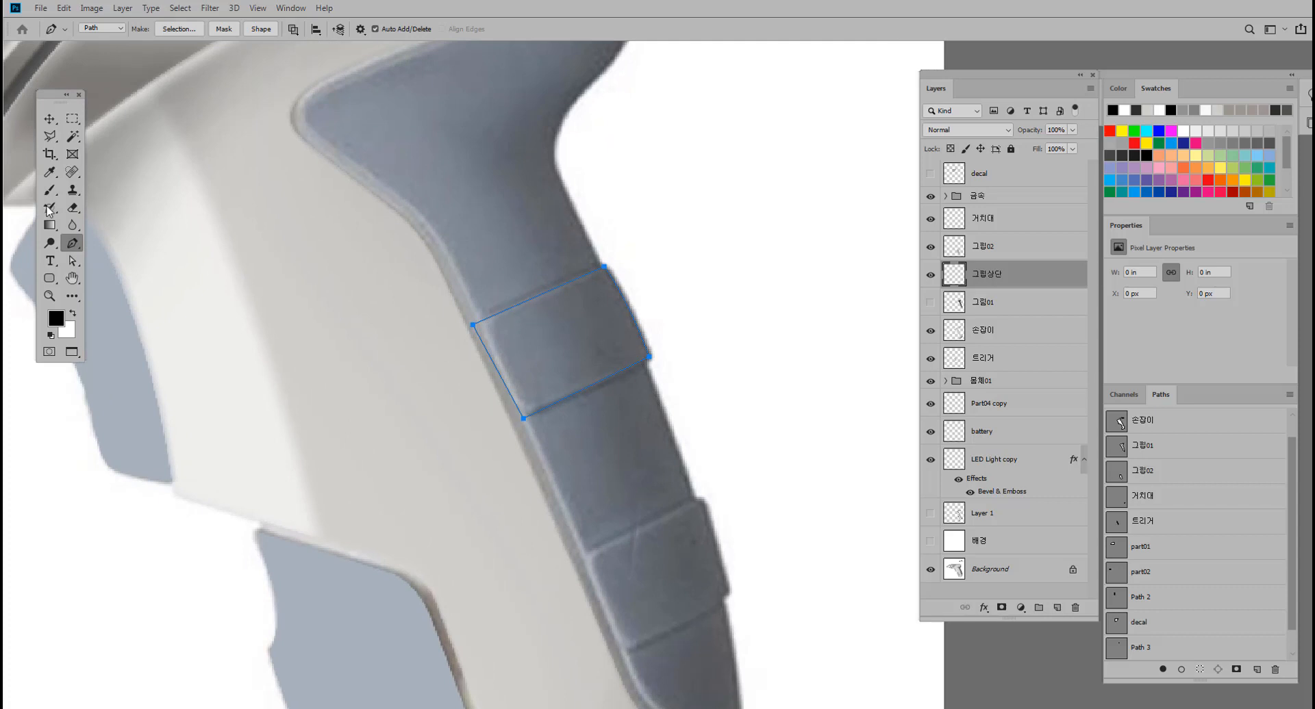
Adjust the upper ridge path's inner corner points and outer curve handle to match the reference ridge.
{"action": "left_click", "coordinate": [72, 261]}
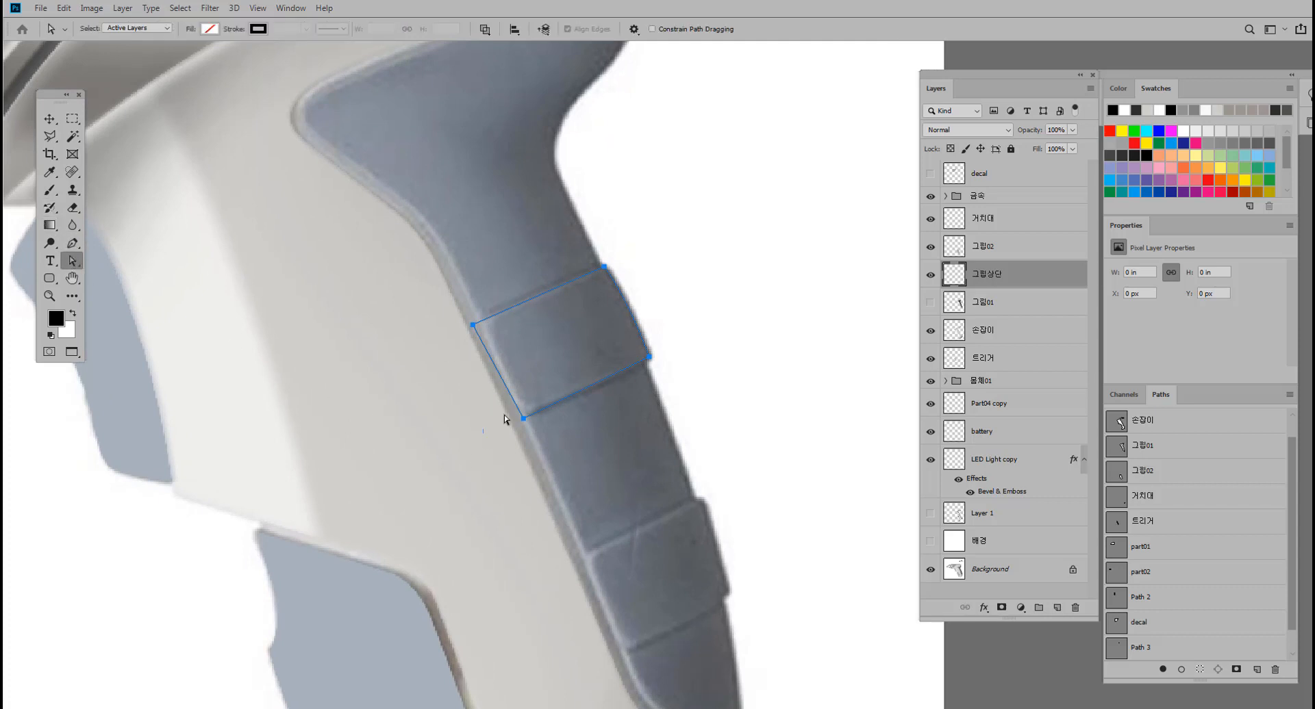
{"action": "left_click_drag", "start_coordinate": [523, 419], "coordinate": [517, 422]}
{"action": "left_click_drag", "start_coordinate": [472, 326], "coordinate": [469, 326]}
{"action": "left_click_drag", "start_coordinate": [517, 423], "coordinate": [549, 347]}
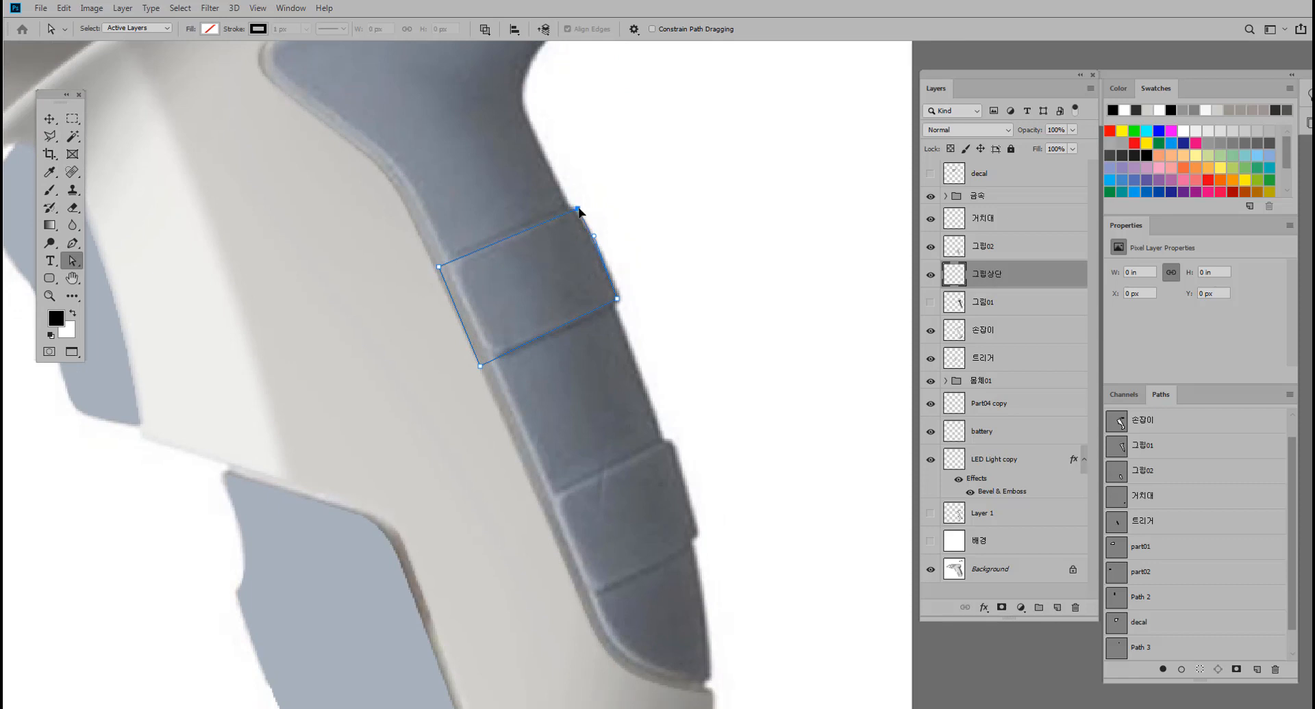
{"action": "left_click_drag", "start_coordinate": [594, 237], "coordinate": [603, 248]}
{"action": "left_click_drag", "start_coordinate": [628, 360], "coordinate": [588, 311]}
Trace the grip's lower raised ridge with a second closed Pen path, curving its outer edge.
{"action": "left_click", "coordinate": [72, 243]}
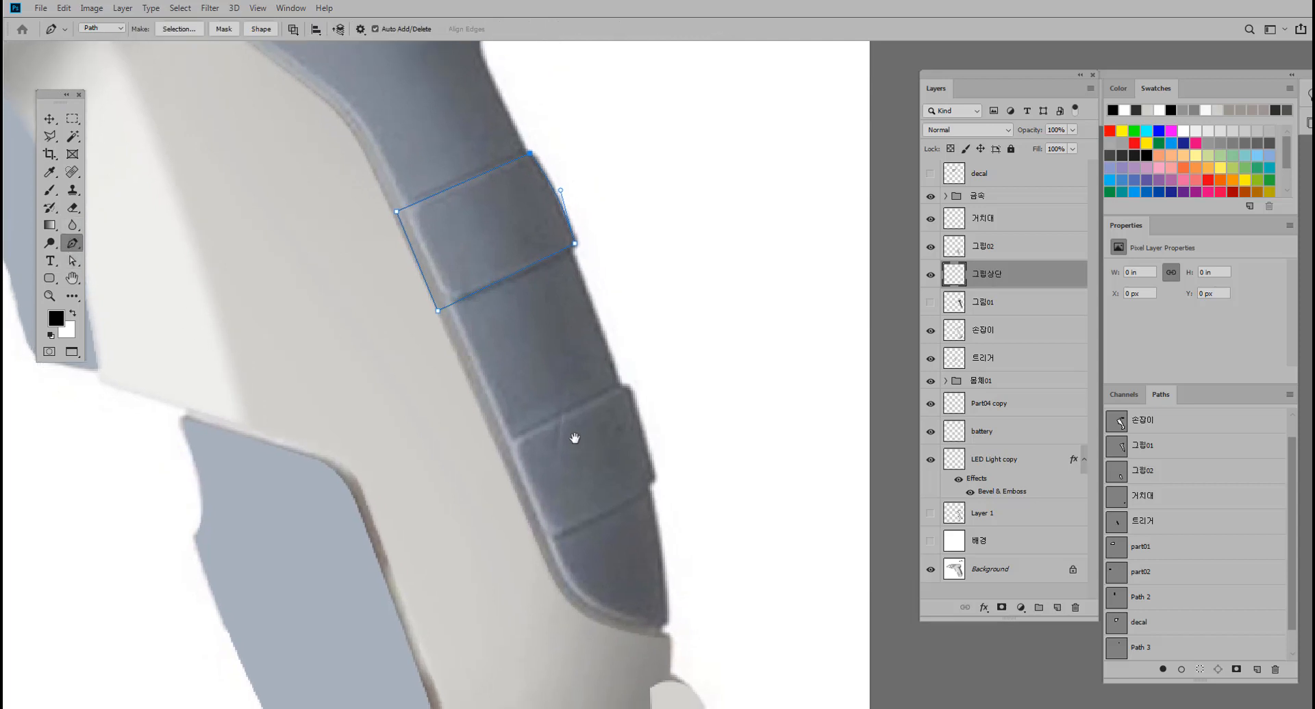
{"action": "left_click_drag", "start_coordinate": [531, 494], "coordinate": [450, 393]}
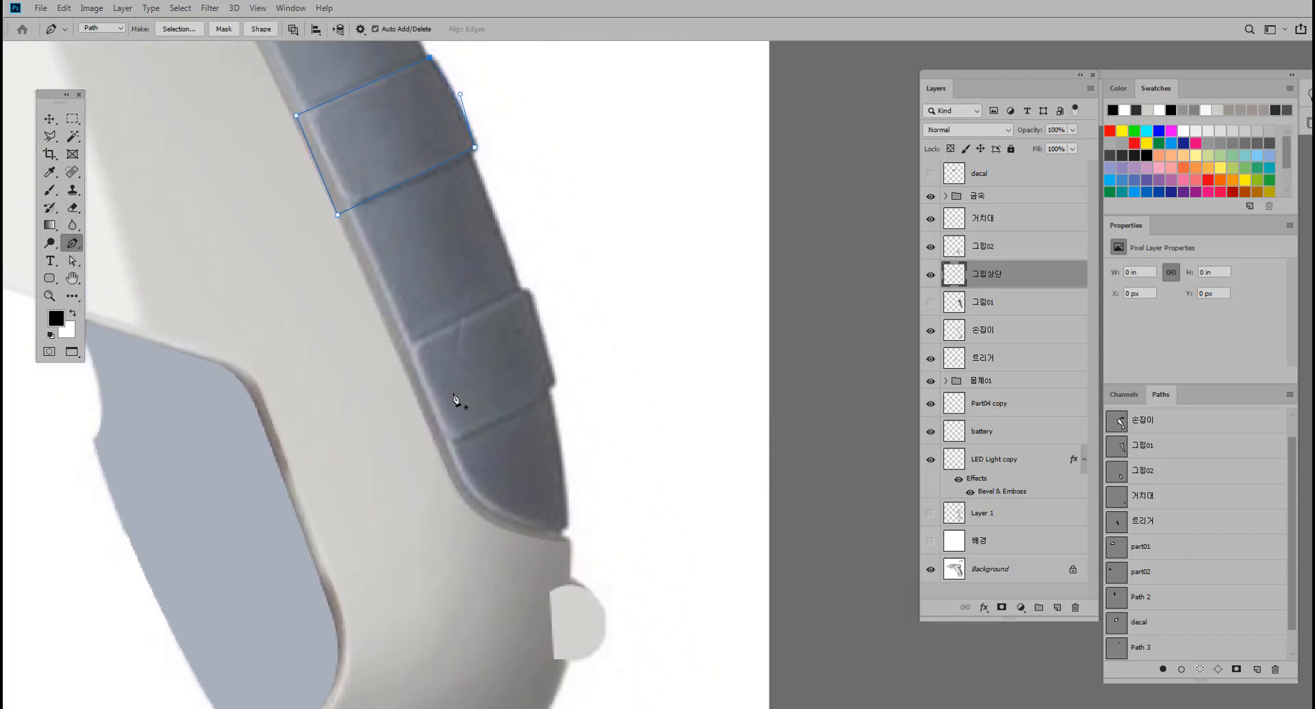
{"action": "left_click", "coordinate": [401, 352]}
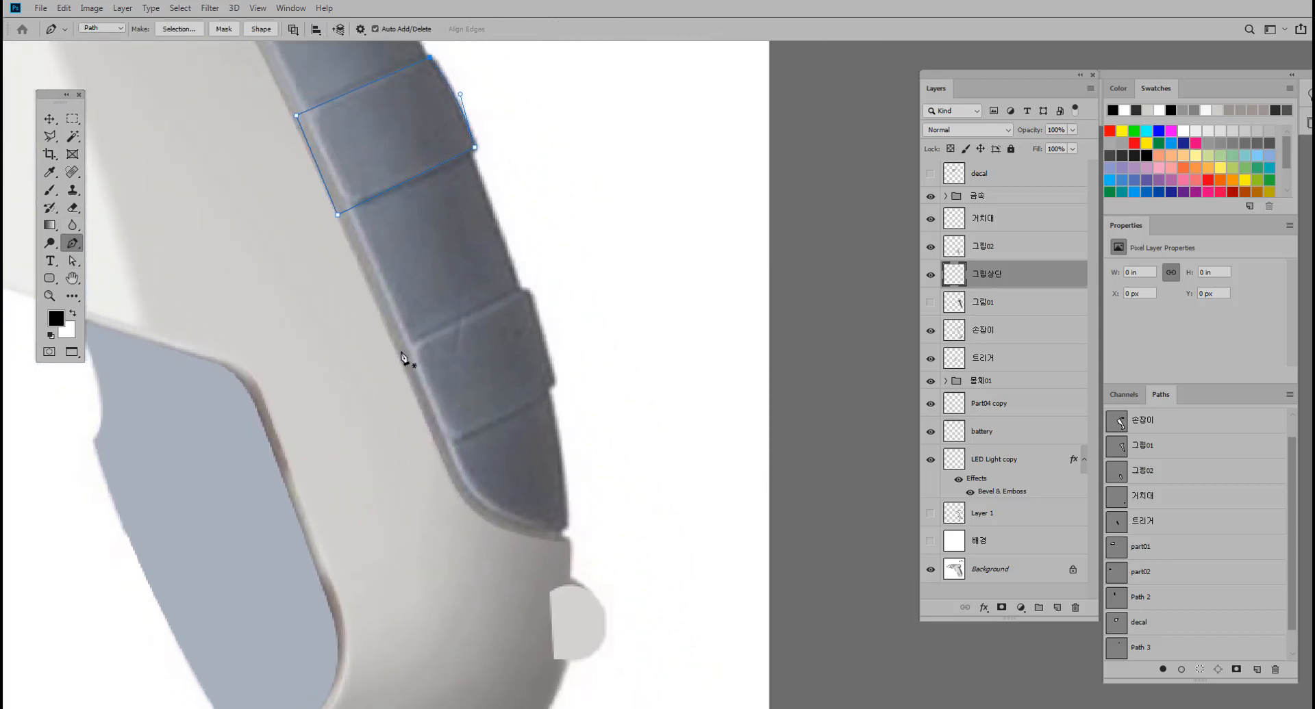
{"action": "left_click", "coordinate": [520, 291]}
{"action": "left_click_drag", "start_coordinate": [530, 293], "coordinate": [532, 299]}
{"action": "key", "text": "ctrl+z"}
{"action": "left_click", "coordinate": [554, 384]}
{"action": "left_click_drag", "start_coordinate": [555, 381], "coordinate": [584, 490]}
{"action": "left_click", "coordinate": [554, 382], "text": "alt"}
{"action": "left_click_drag", "start_coordinate": [399, 451], "coordinate": [392, 463]}
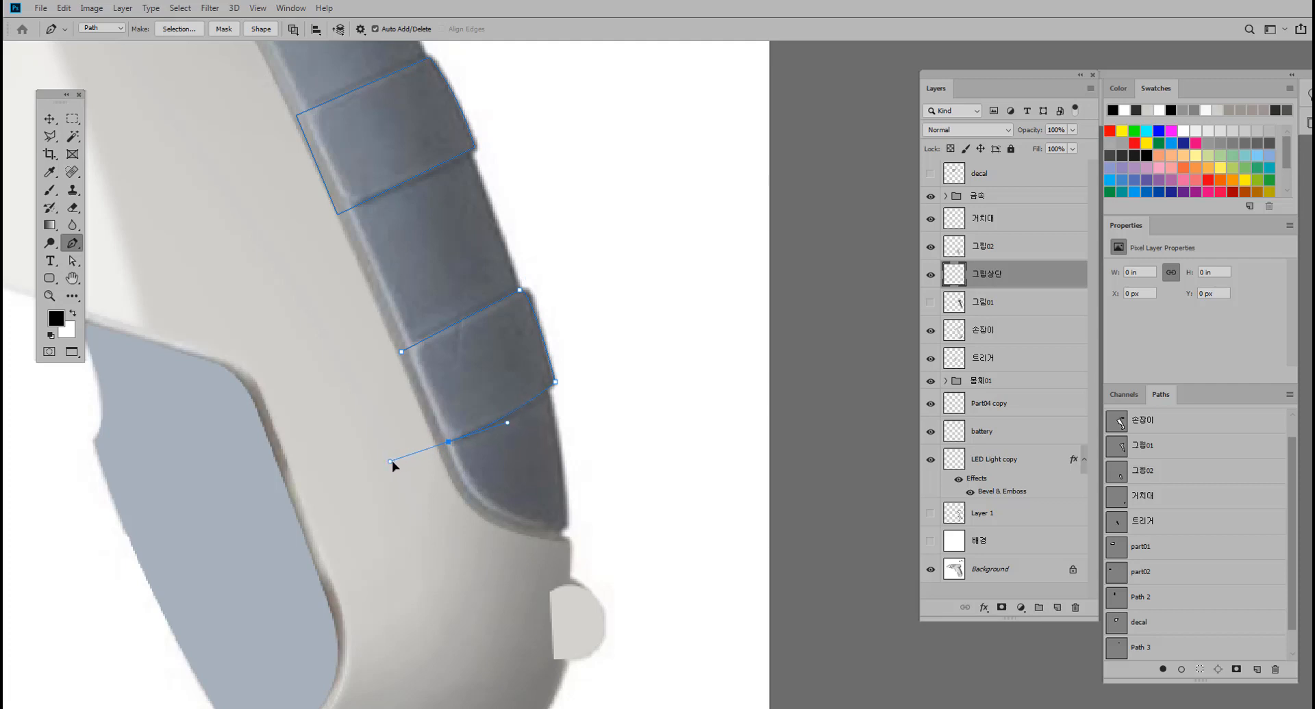
{"action": "left_click", "coordinate": [448, 441], "text": "alt"}
{"action": "left_click", "coordinate": [401, 352]}
Move the lower ridge path's lower inner corner slightly outward and convert both ridge paths into a selection.
{"action": "left_click", "coordinate": [72, 261]}
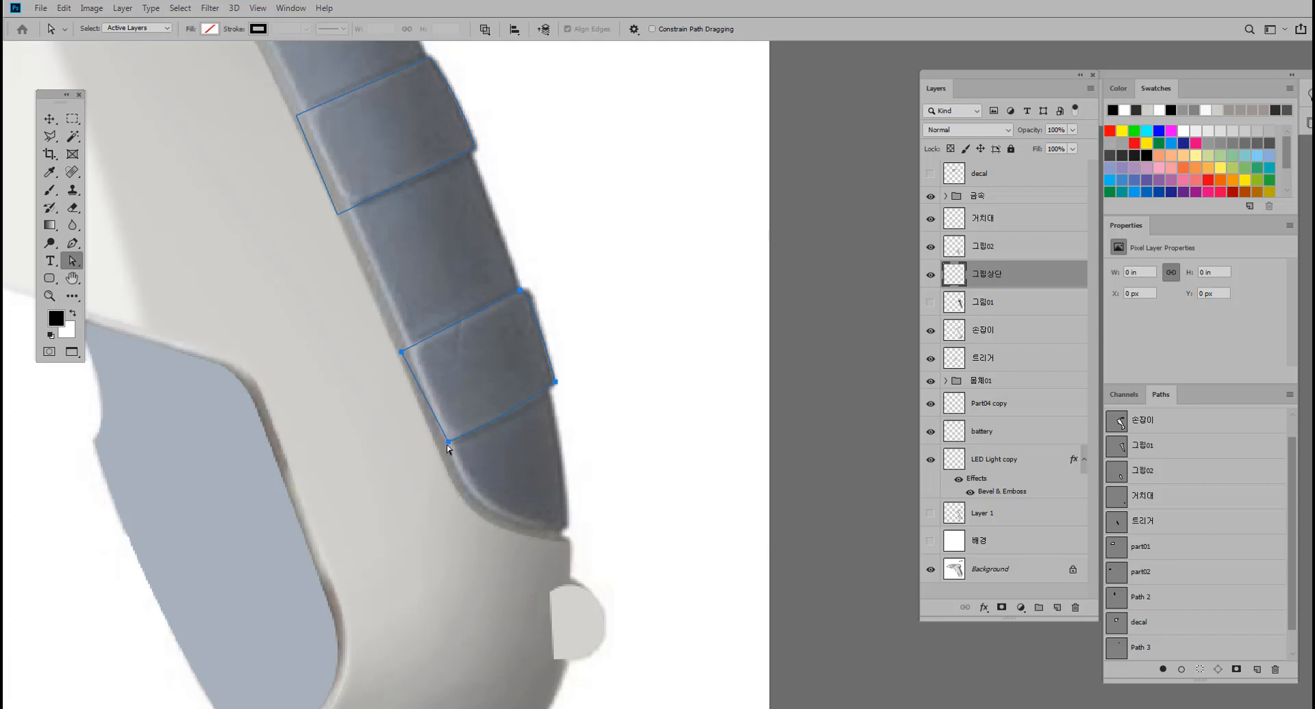
{"action": "left_click", "coordinate": [440, 458]}
{"action": "left_click_drag", "start_coordinate": [448, 443], "coordinate": [437, 448]}
{"action": "left_click_drag", "start_coordinate": [513, 379], "coordinate": [541, 407]}
{"action": "key", "text": "ctrl+Return"}
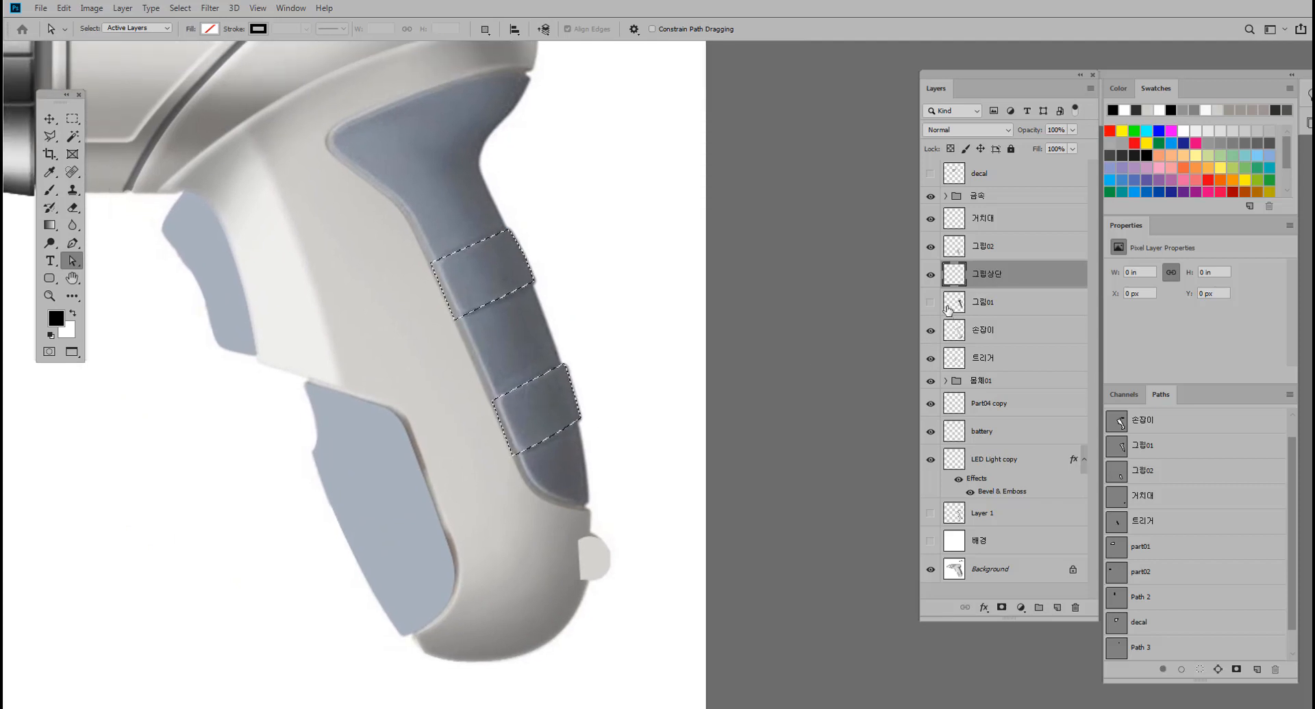
Show the 그립01, Layer 1 and 배경 layers again while keeping the ridge selection active.
{"action": "left_click", "coordinate": [930, 302]}
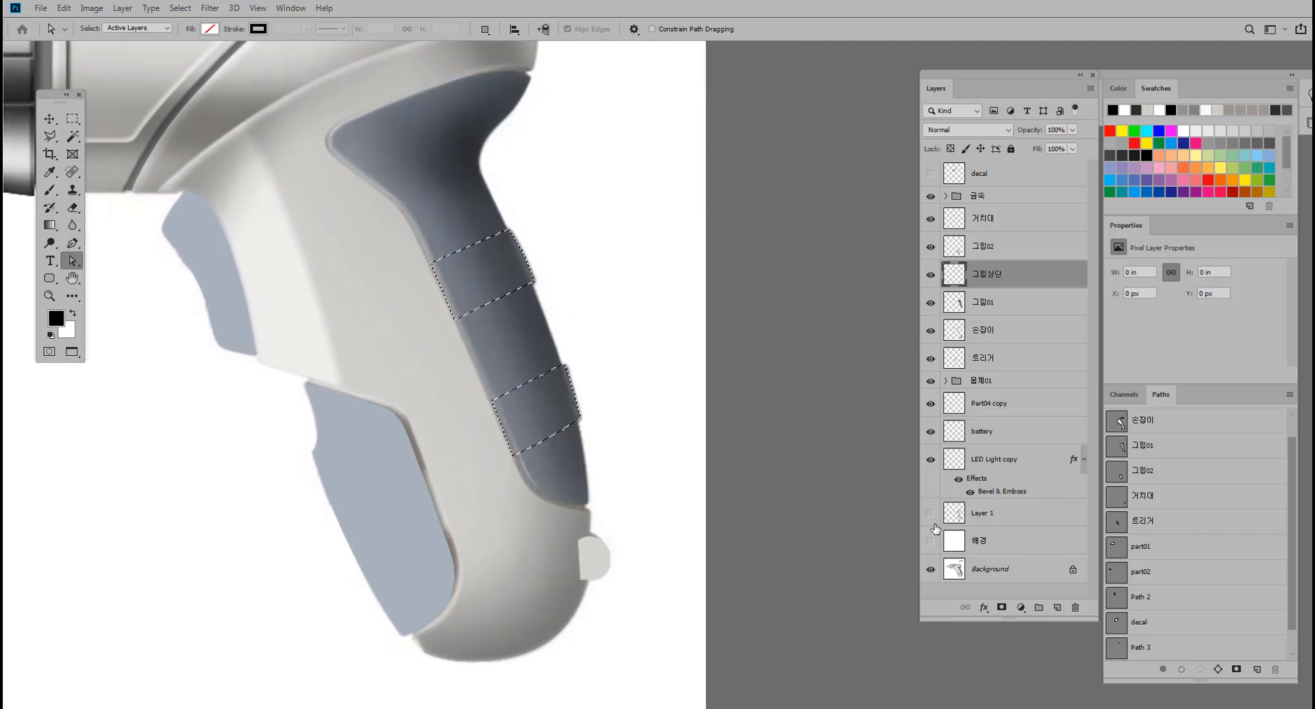
{"action": "left_click_drag", "start_coordinate": [930, 513], "coordinate": [930, 541]}
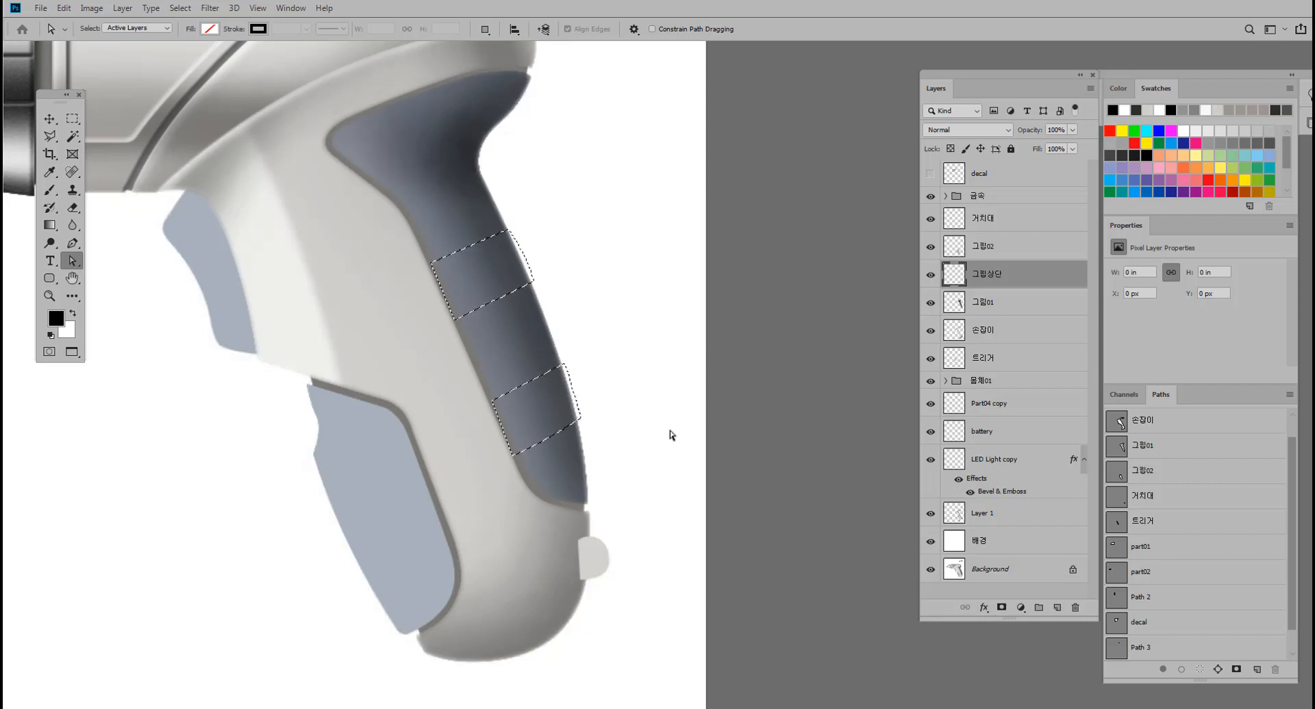
{"action": "left_click_drag", "start_coordinate": [633, 392], "coordinate": [658, 423]}
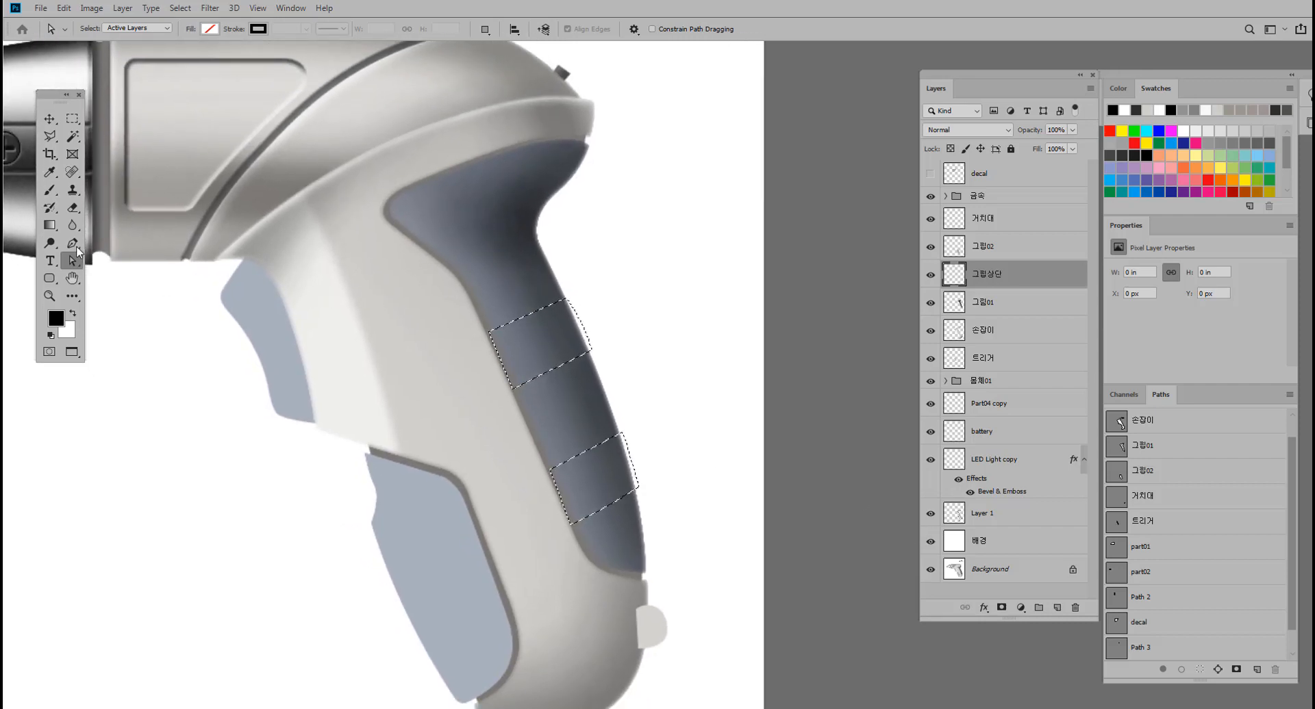
Paint black shading along the outer edges of both selected ridges with a 40 px brush at 40% opacity.
{"action": "left_click", "coordinate": [51, 194]}
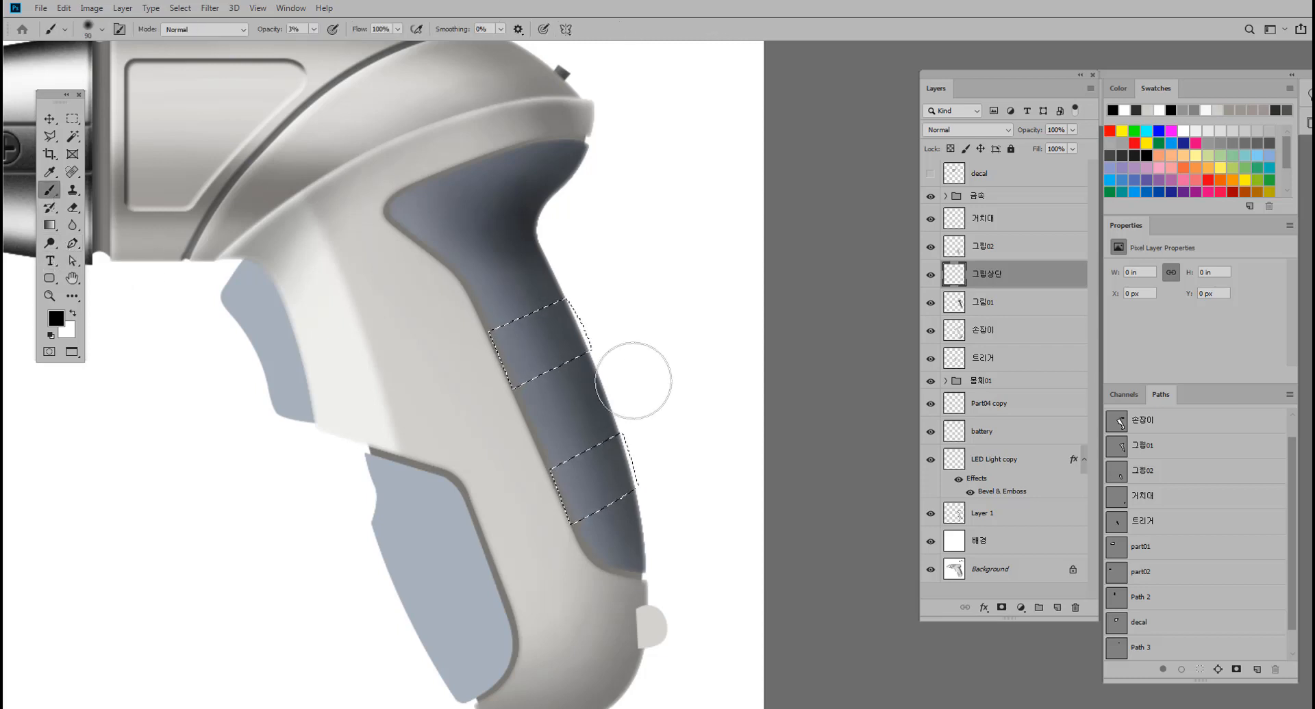
{"action": "key", "text": "bracketleft"}
{"action": "key", "text": "bracketleft"}
{"action": "key", "text": "bracketleft"}
{"action": "key", "text": "bracketleft"}
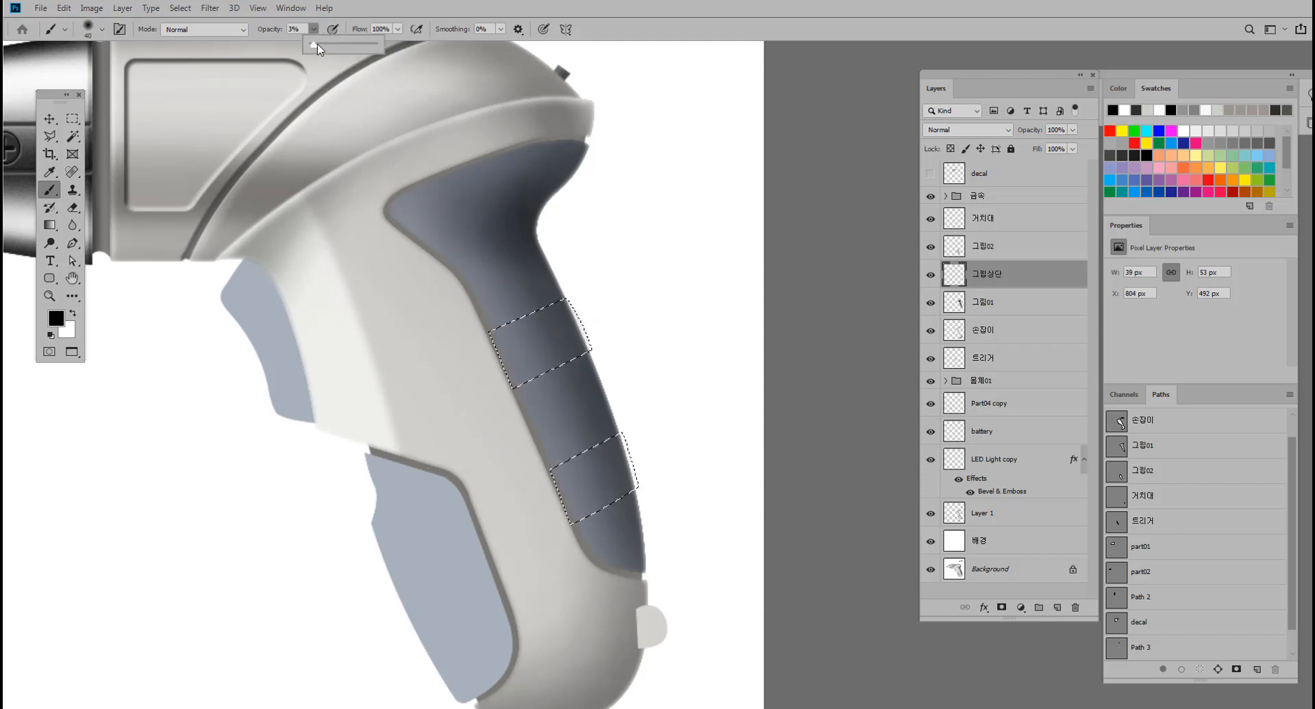
{"action": "key", "text": "4"}
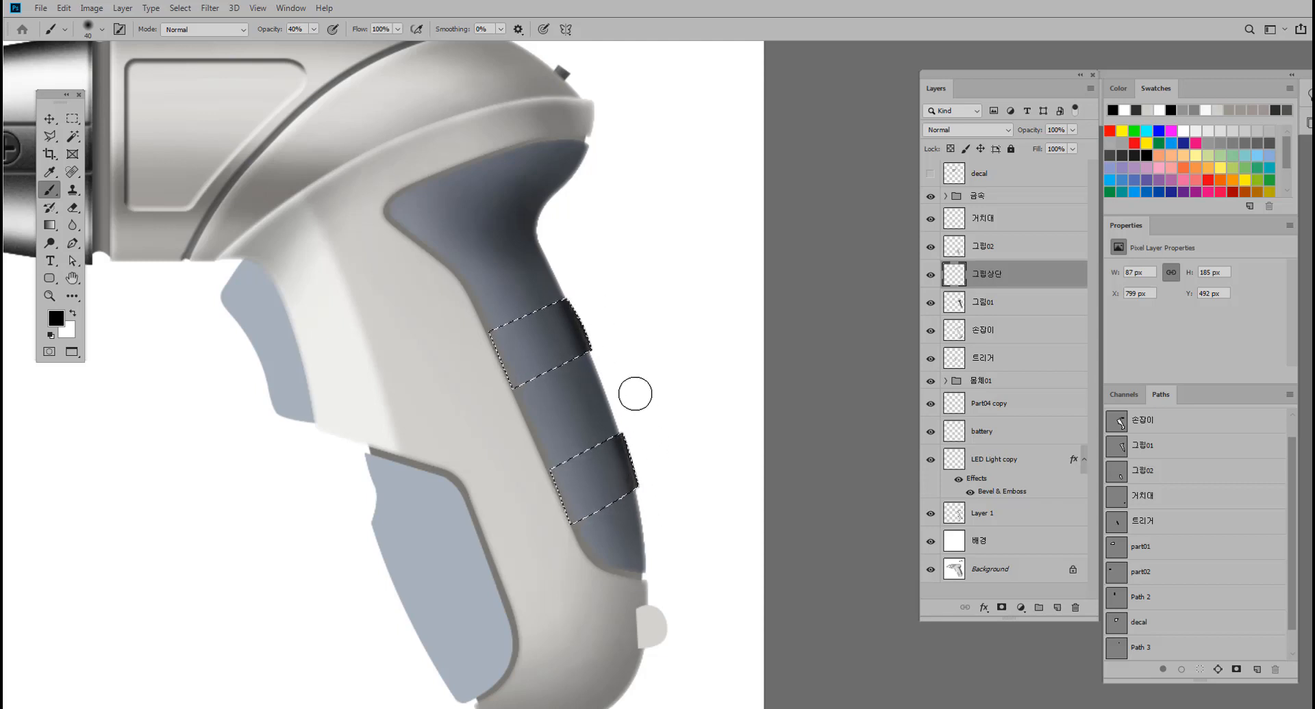
{"action": "mouse_move", "coordinate": [635, 370]}
{"action": "left_mouse_down"}
{"action": "mouse_move", "coordinate": [660, 380]}
{"action": "mouse_move", "coordinate": [599, 374]}
{"action": "mouse_move", "coordinate": [646, 375]}
{"action": "left_mouse_up"}
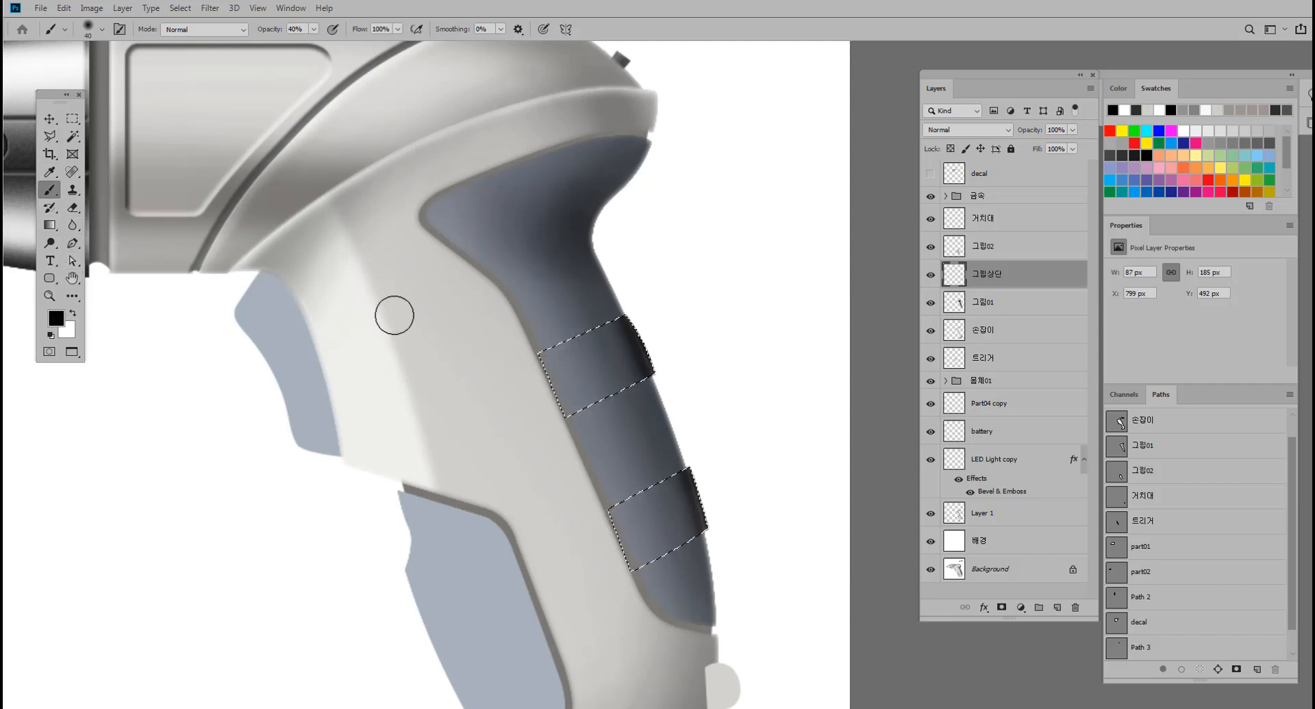
Paint a white highlight along the upper ridge's top edge with a 20 px brush, restore black as foreground and review the result.
{"action": "left_click", "coordinate": [74, 312]}
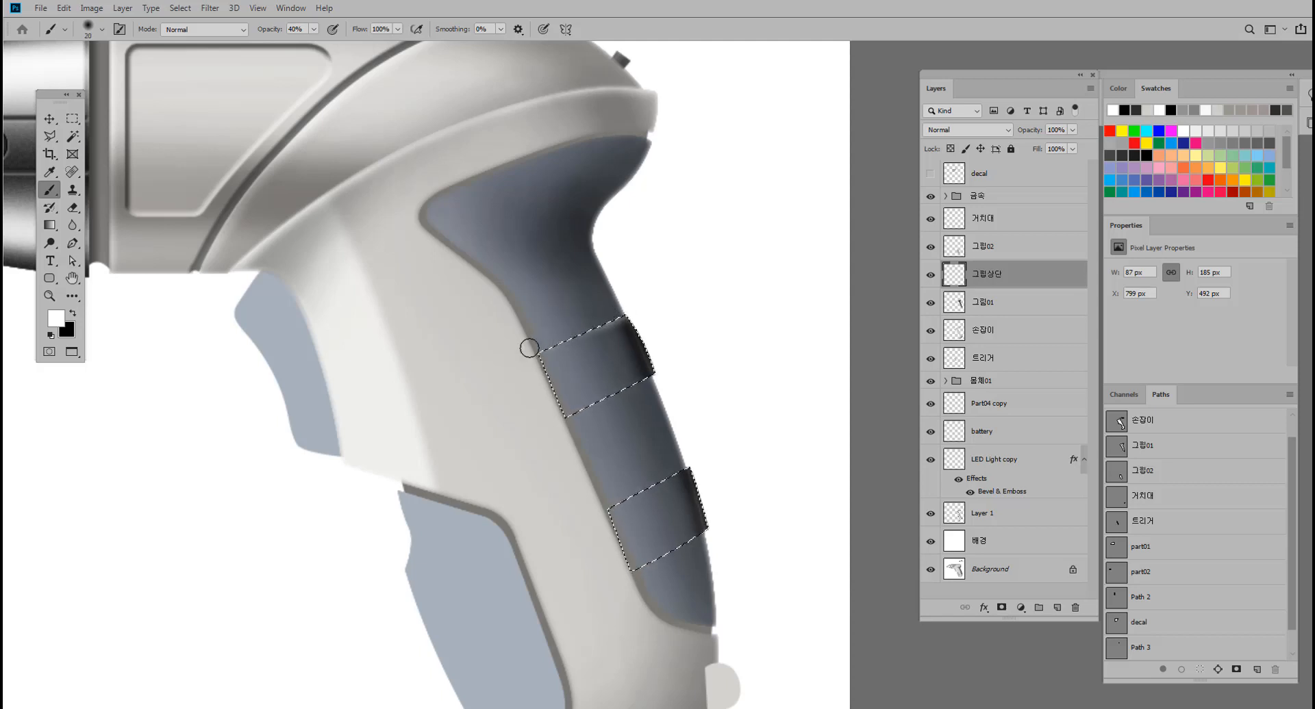
{"action": "left_click_drag", "start_coordinate": [529, 348], "coordinate": [626, 321]}
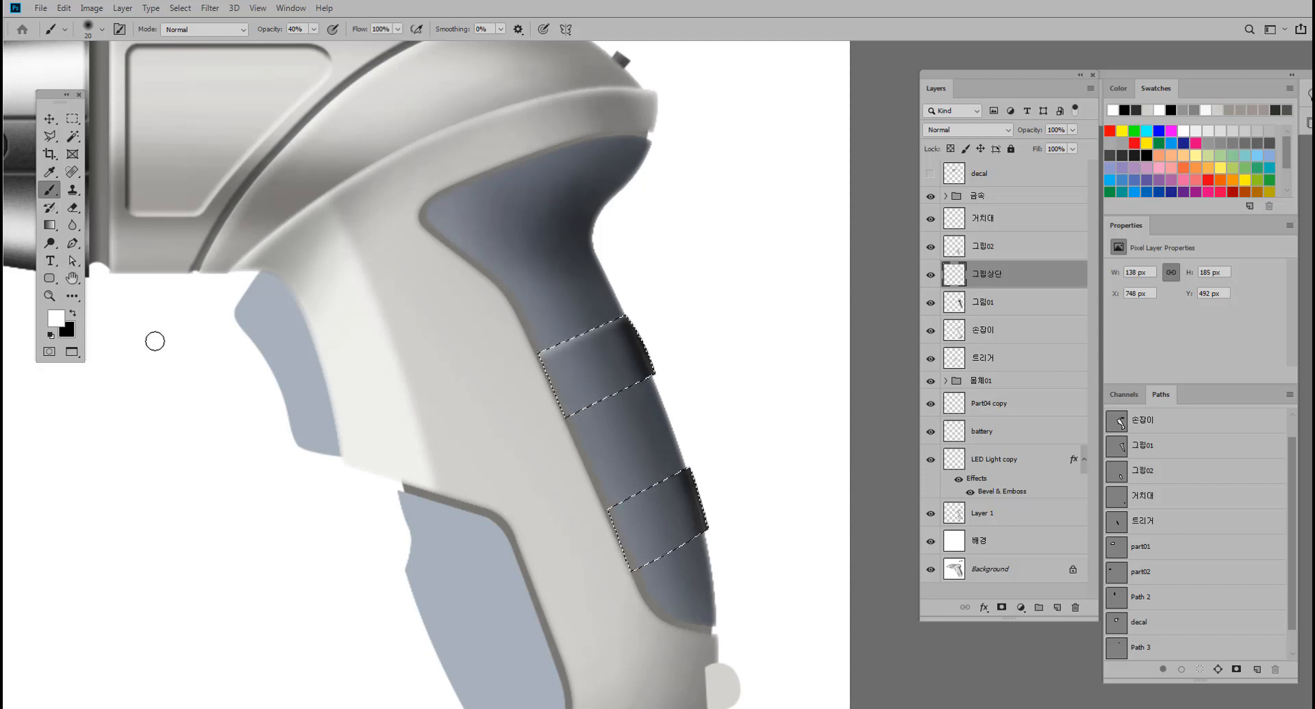
{"action": "left_click", "coordinate": [73, 314]}
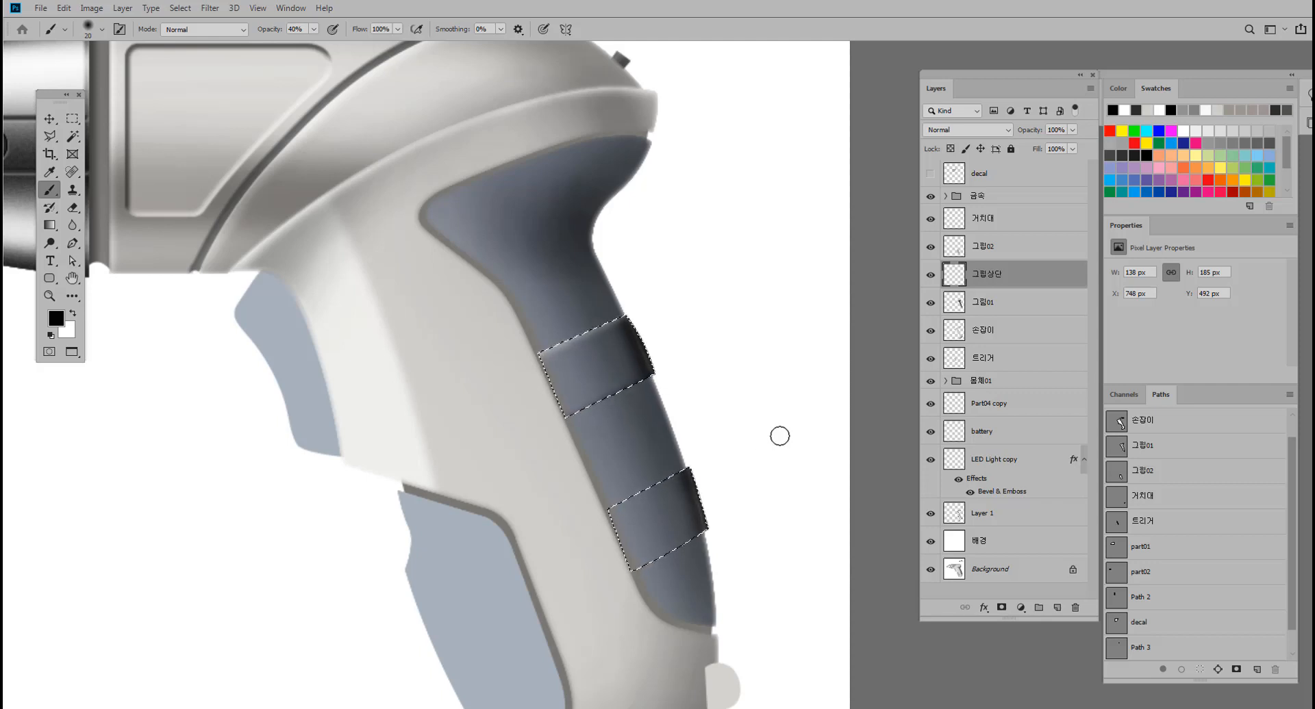
{"action": "key", "text": "ctrl+0"}
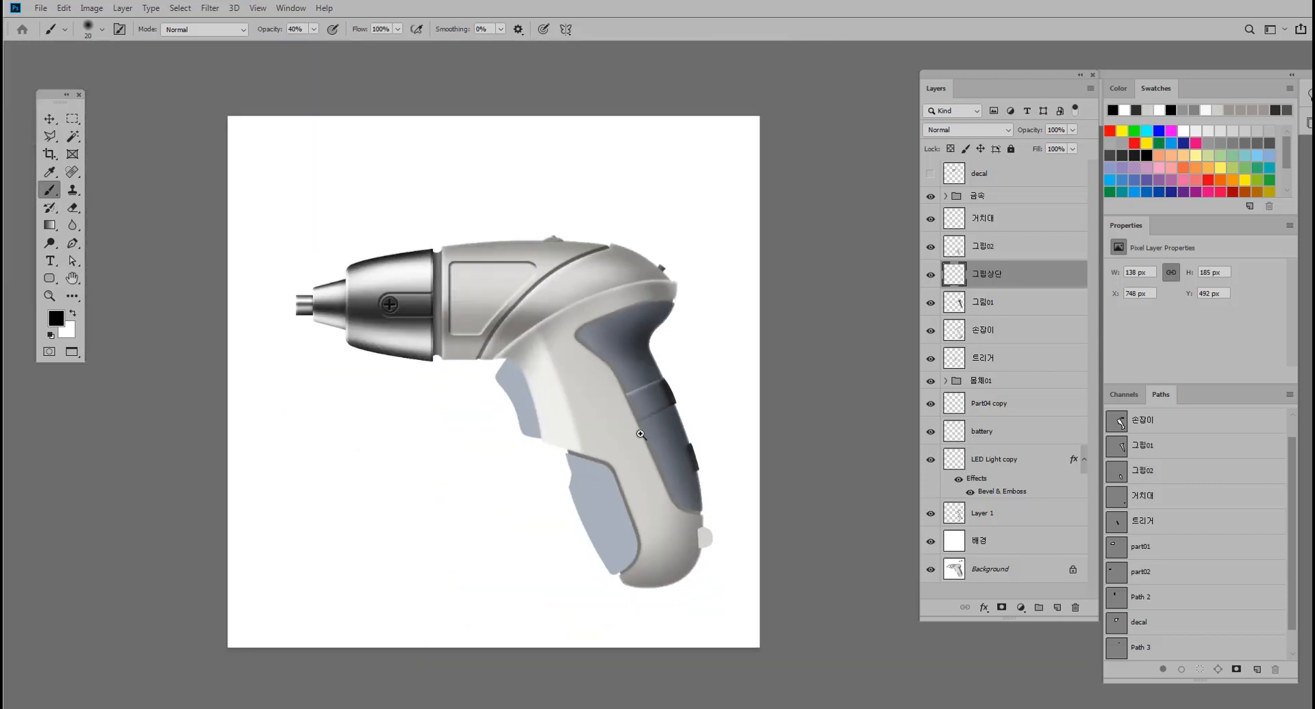
{"action": "left_click_drag", "start_coordinate": [641, 434], "coordinate": [691, 420]}
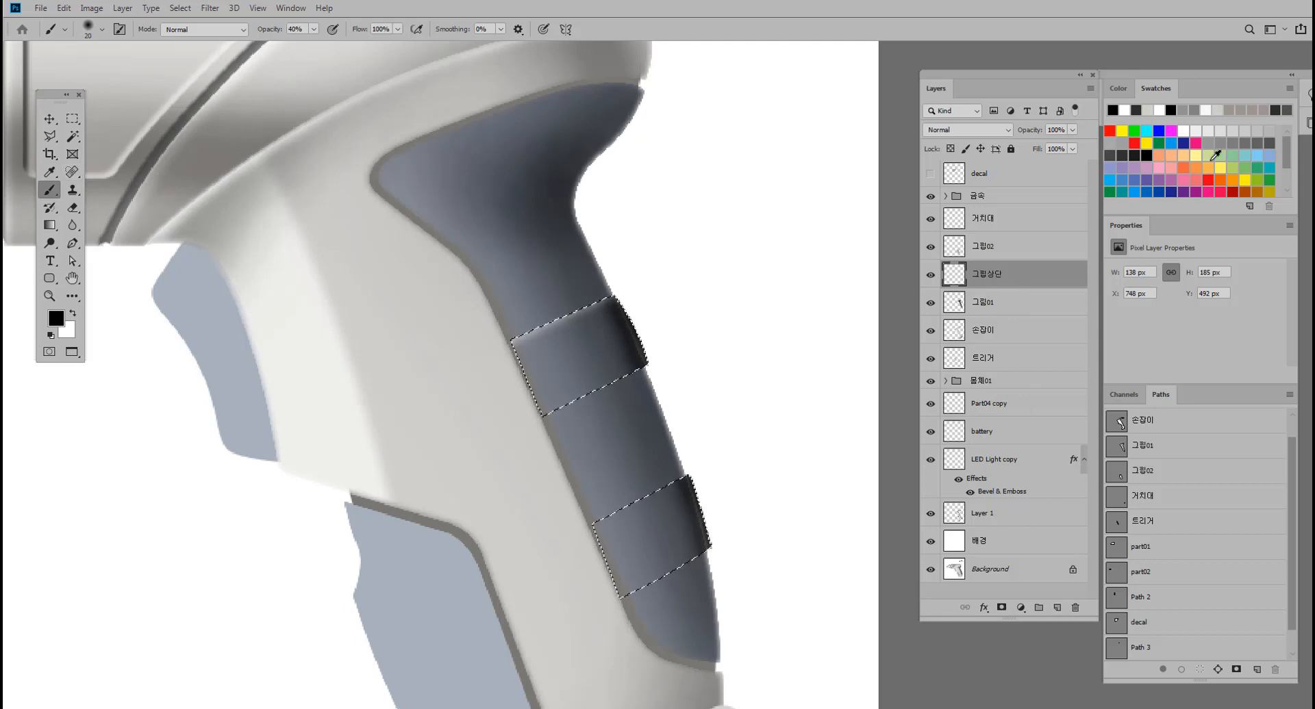
Fill both selected ridges with mid-gray on 그립상단, then hide that layer.
{"action": "left_click", "coordinate": [1226, 143]}
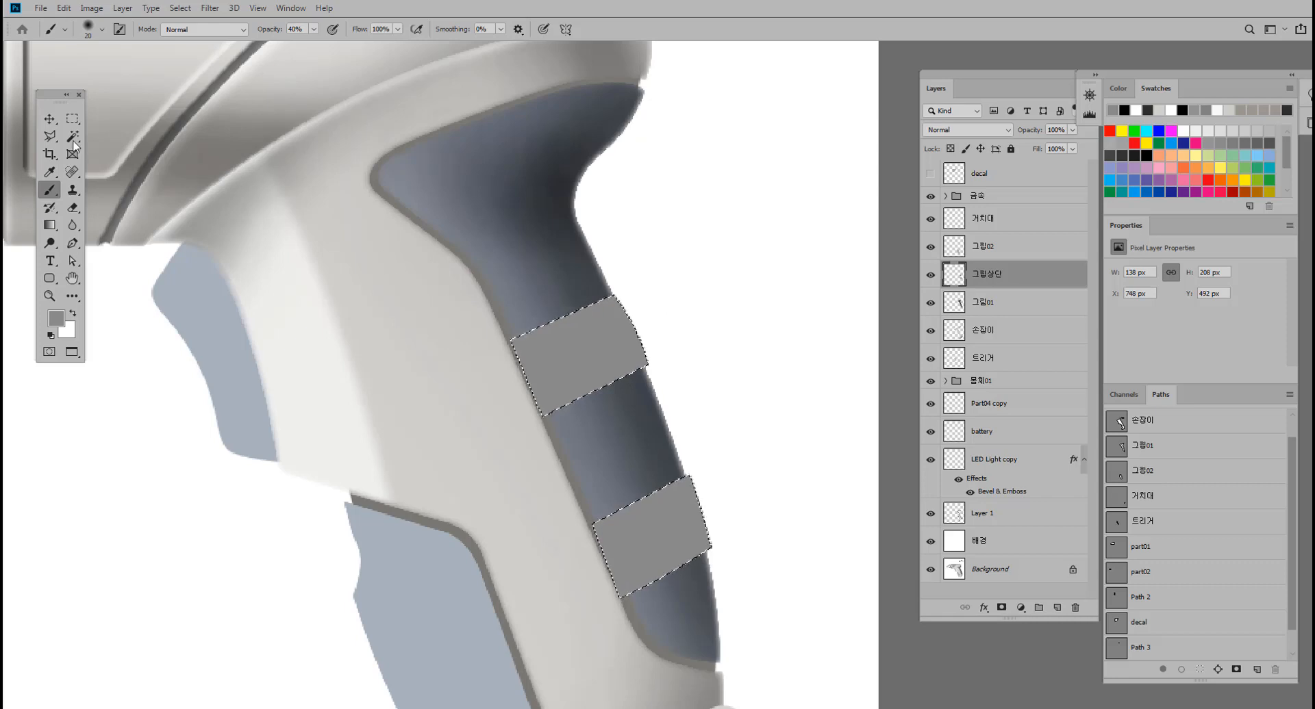
{"action": "left_click", "coordinate": [50, 118]}
{"action": "left_click", "coordinate": [931, 277]}
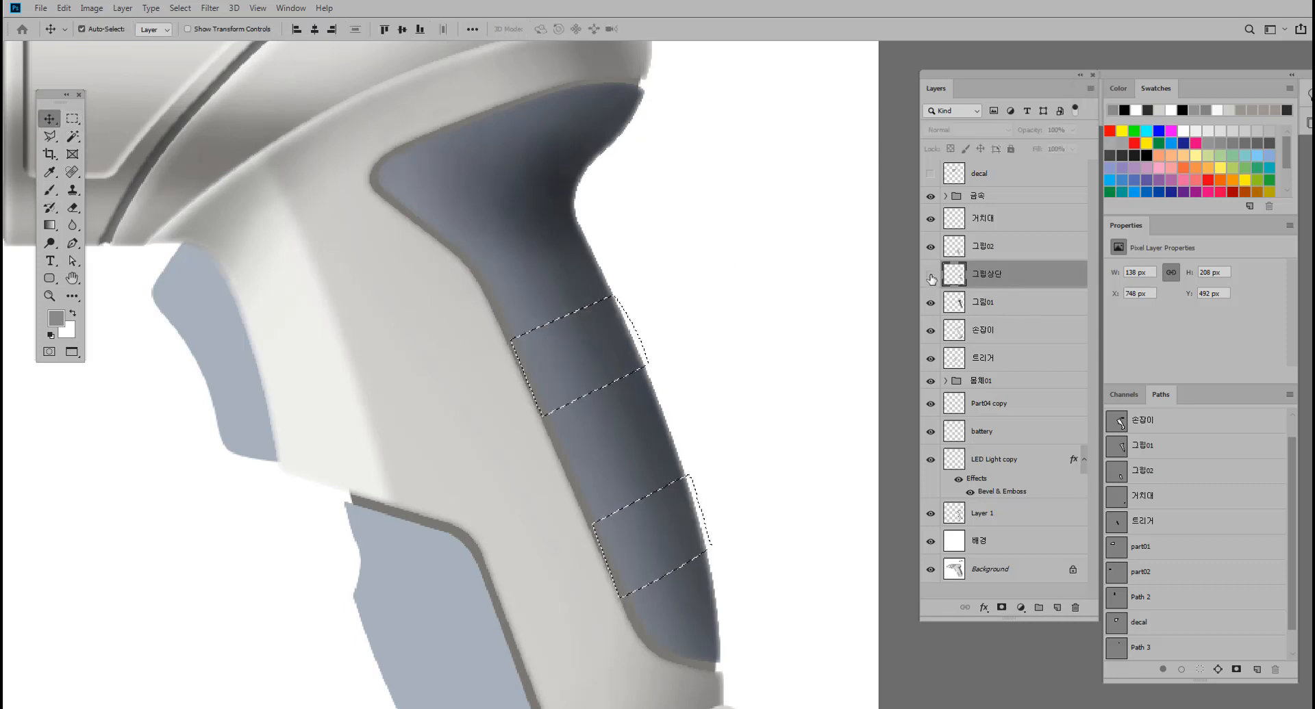
Copy the two selected ridge areas from 그립01 to a new layer and check the copy with 그립01 briefly hidden.
{"action": "left_click", "coordinate": [975, 306]}
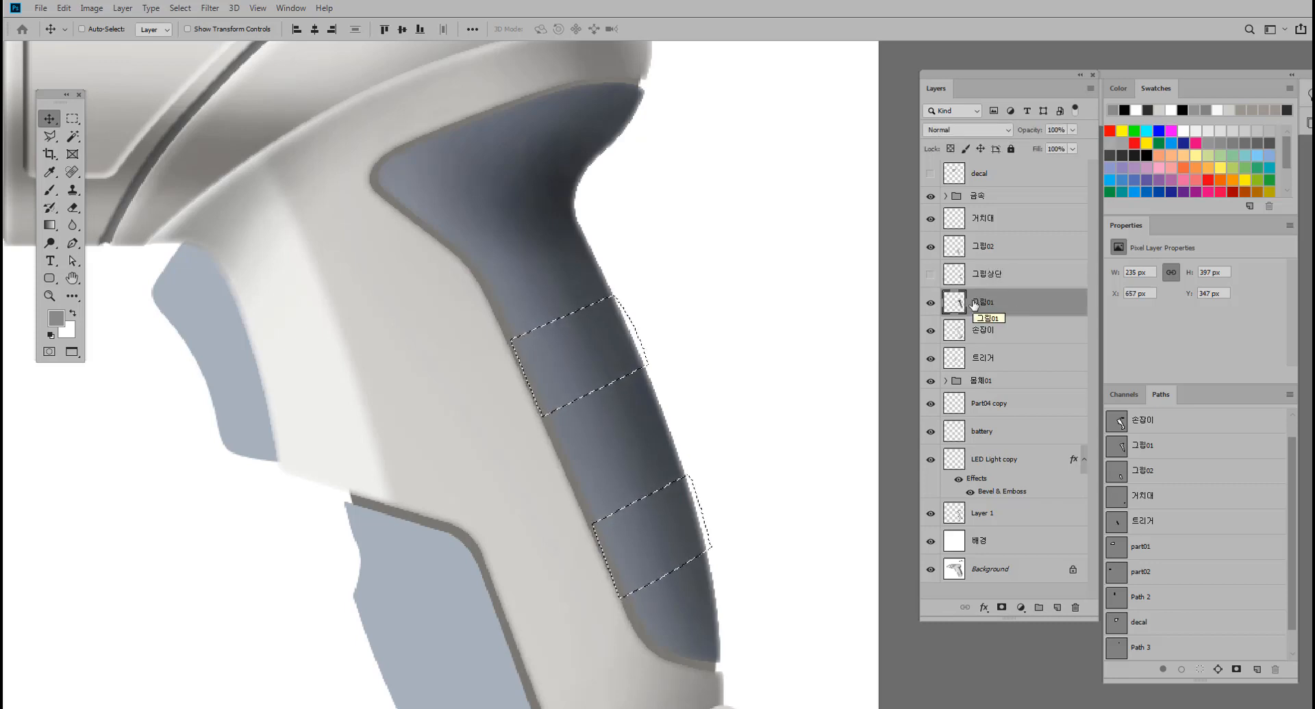
{"action": "key", "text": "ctrl"}
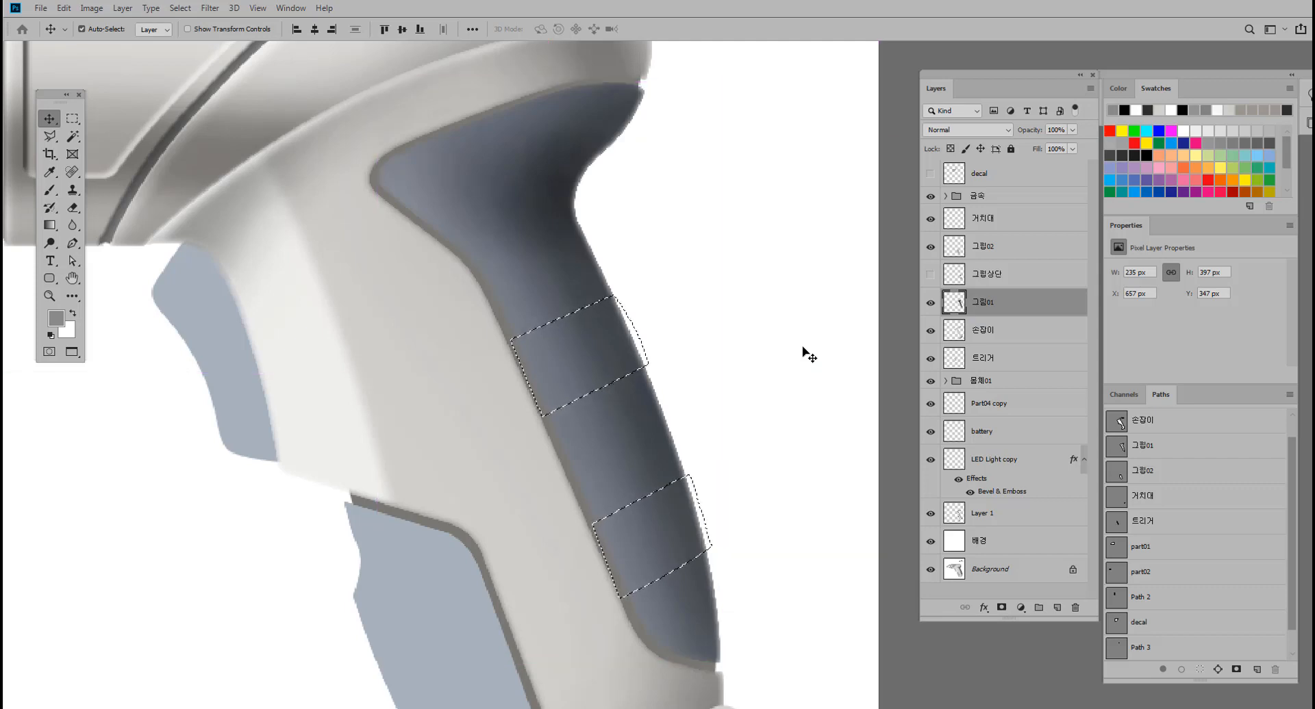
{"action": "key", "text": "ctrl+j"}
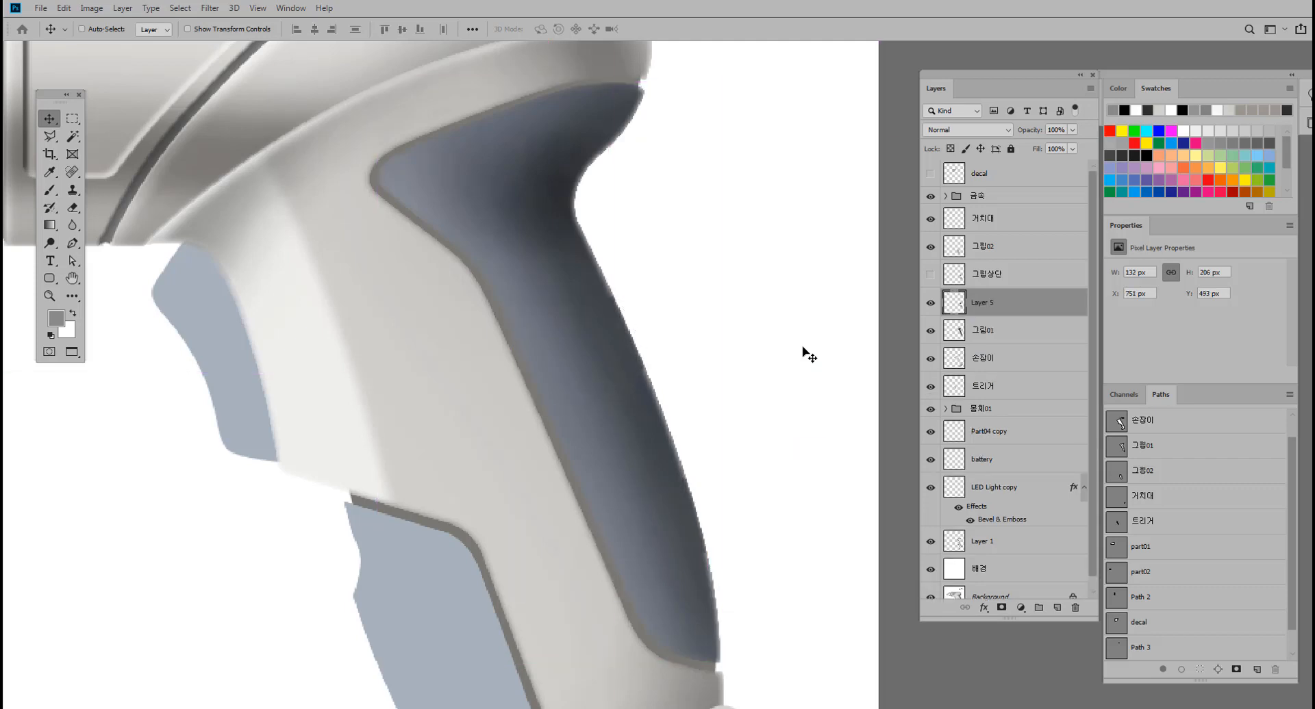
{"action": "left_click", "coordinate": [929, 332]}
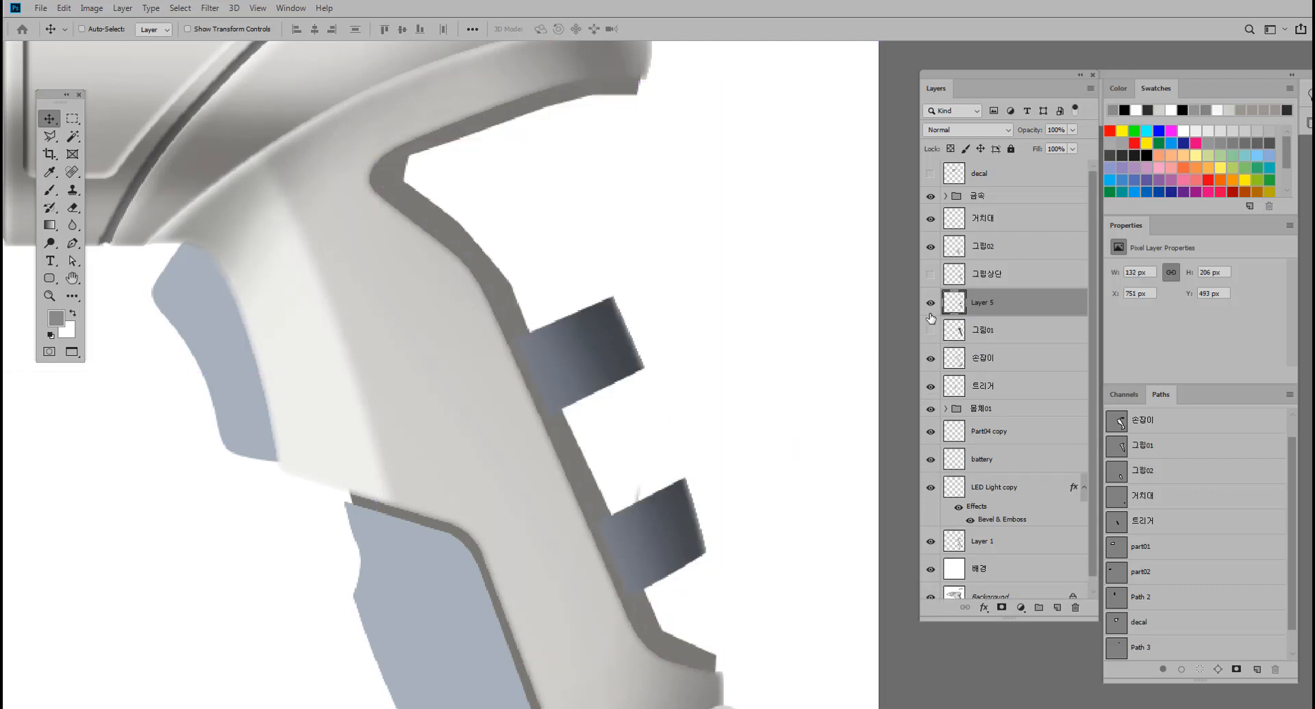
{"action": "left_click", "coordinate": [929, 330]}
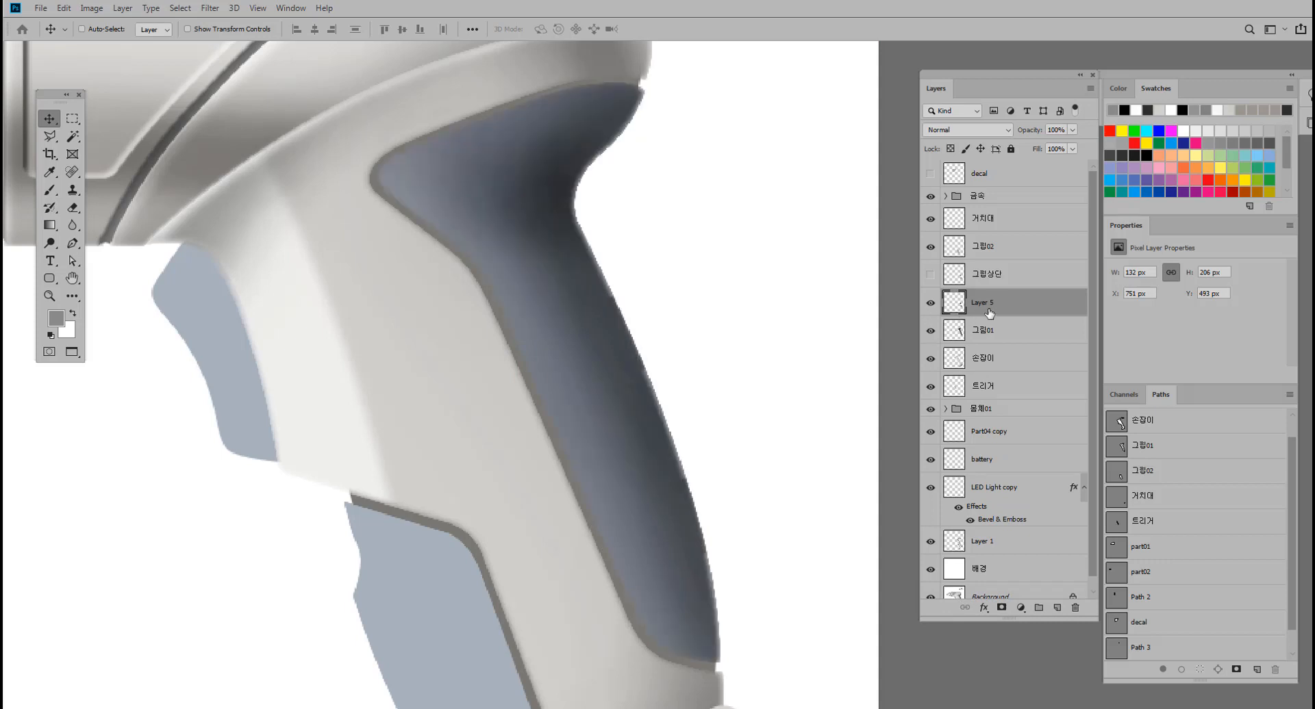
Load the ridge copies on Layer 5 as a selection, skew them about -1.7° and widen them to about 102% so they protrude from the grip's rear edge.
{"action": "left_click_drag", "start_coordinate": [616, 351], "coordinate": [622, 354]}
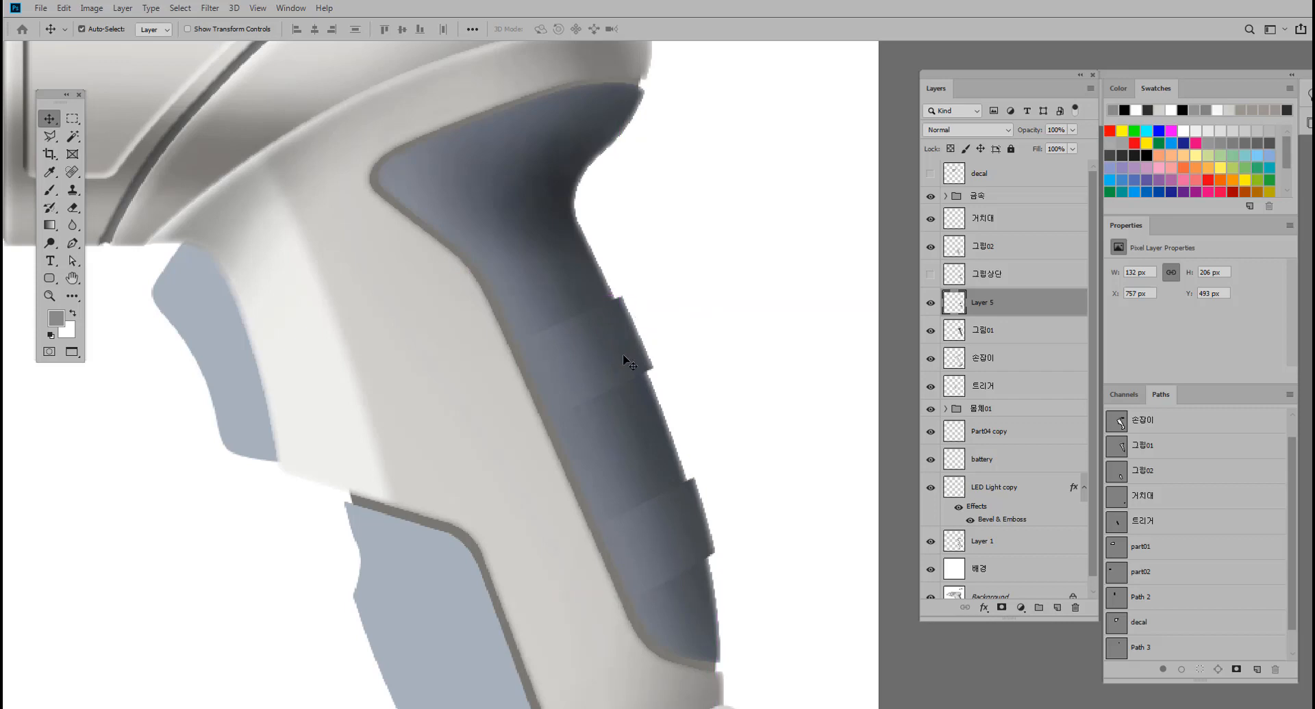
{"action": "left_click", "coordinate": [954, 302], "text": "ctrl"}
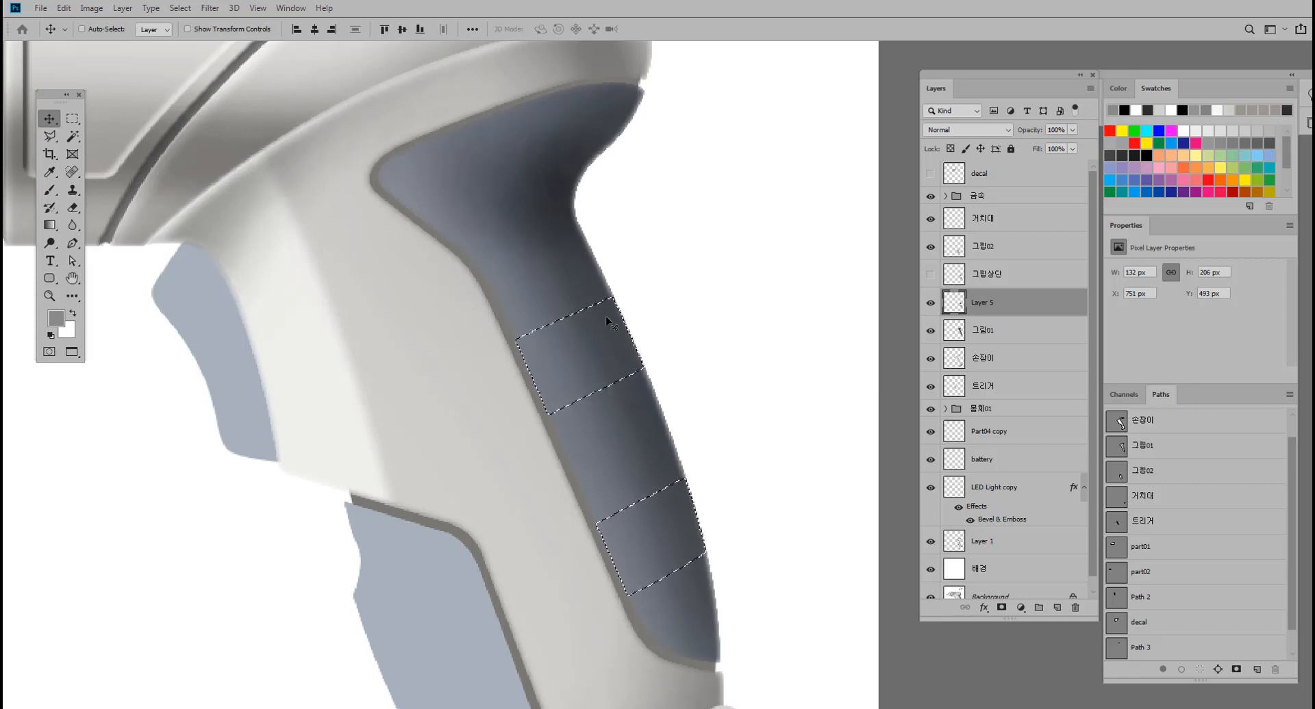
{"action": "key", "text": "ctrl+t"}
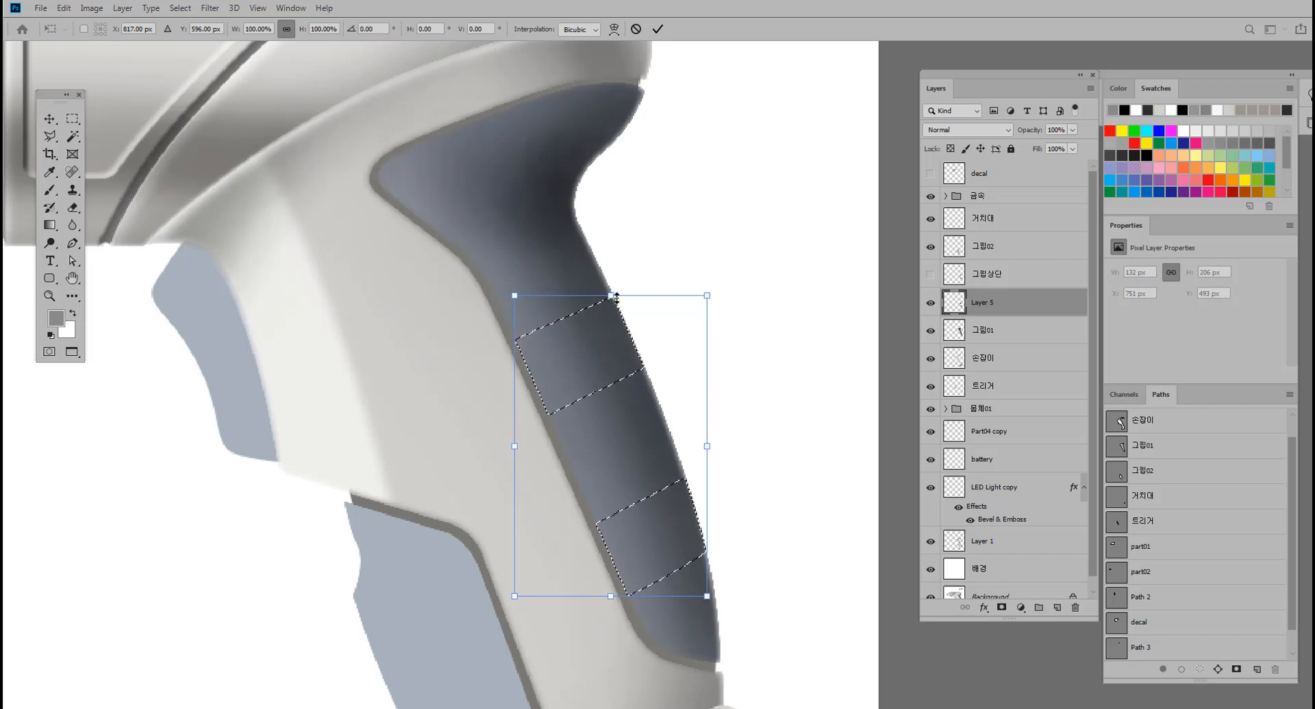
{"action": "left_click_drag", "start_coordinate": [610, 296], "coordinate": [619, 299]}
{"action": "key", "text": "Return"}
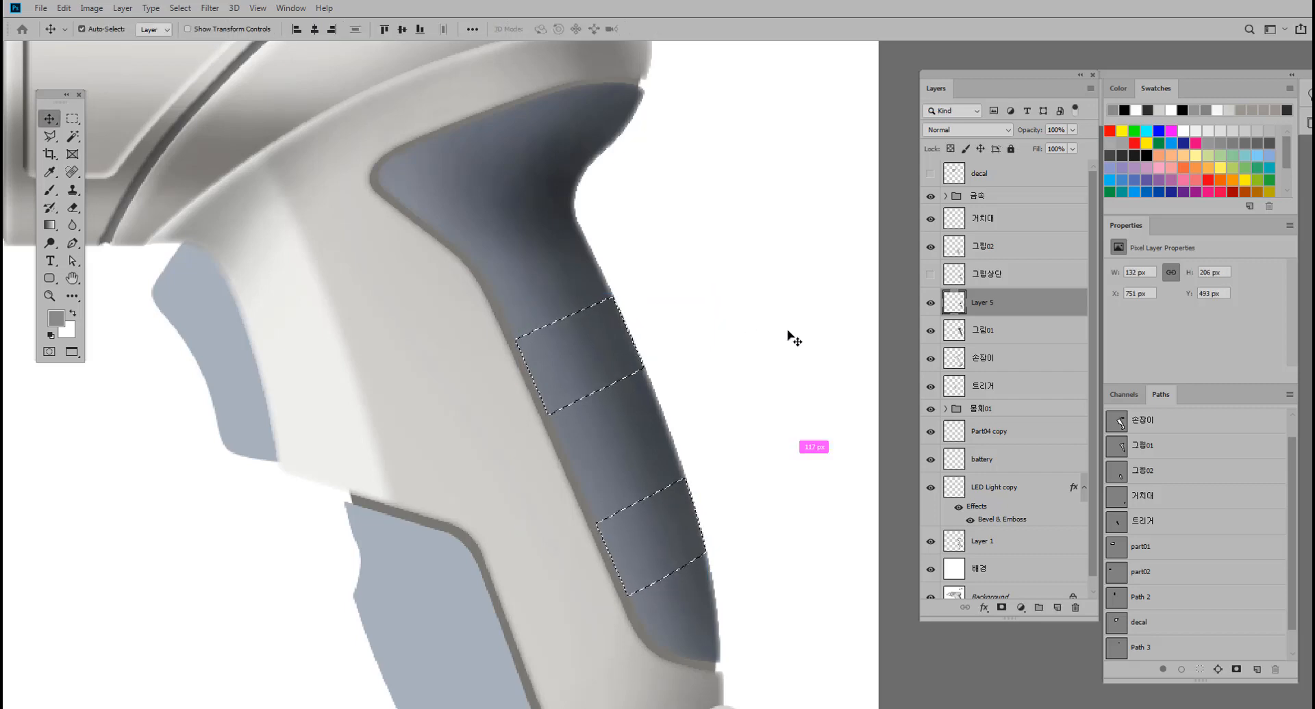
{"action": "key", "text": "ctrl+t"}
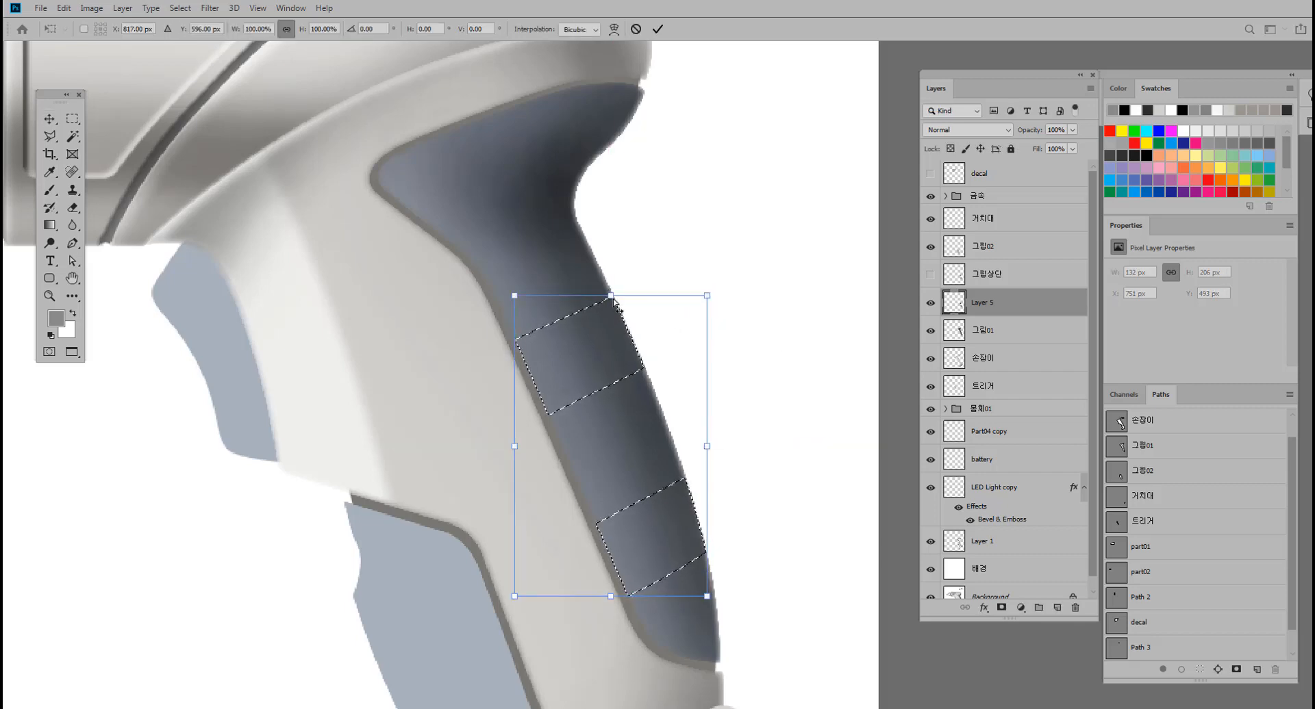
{"action": "left_click_drag", "start_coordinate": [614, 301], "coordinate": [620, 300]}
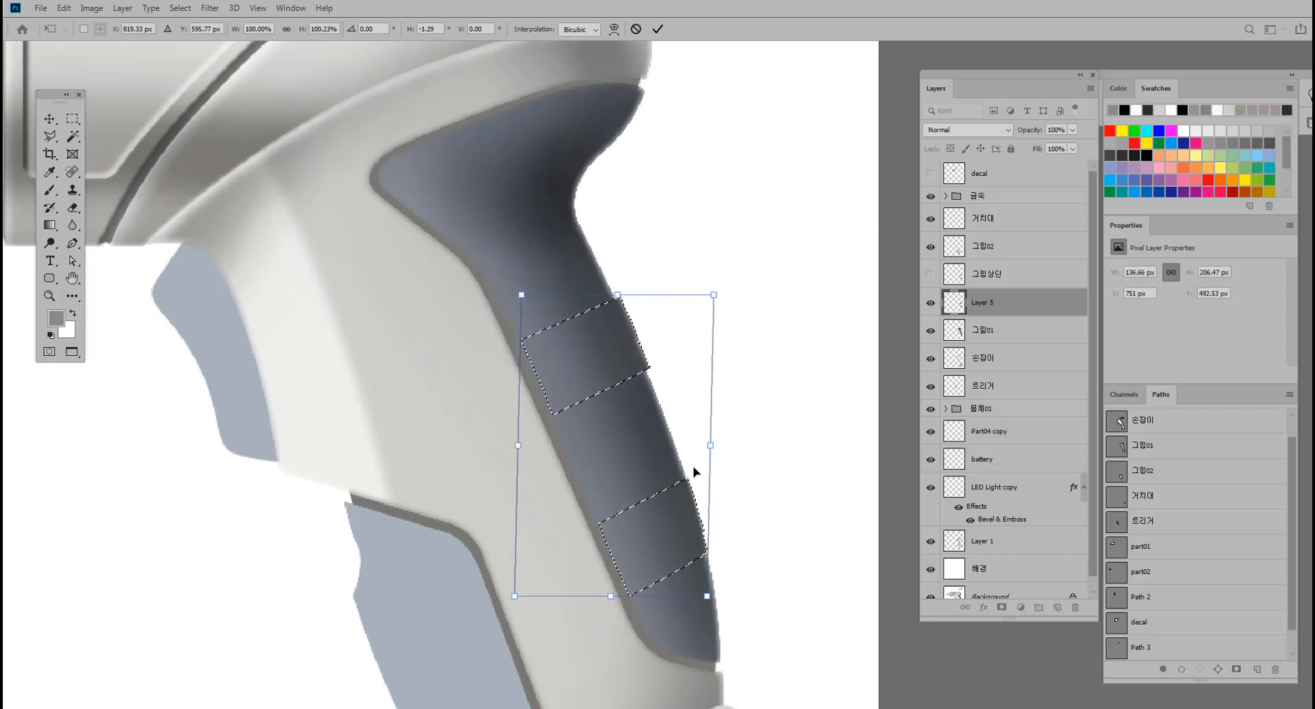
{"action": "left_click_drag", "start_coordinate": [712, 448], "coordinate": [715, 449]}
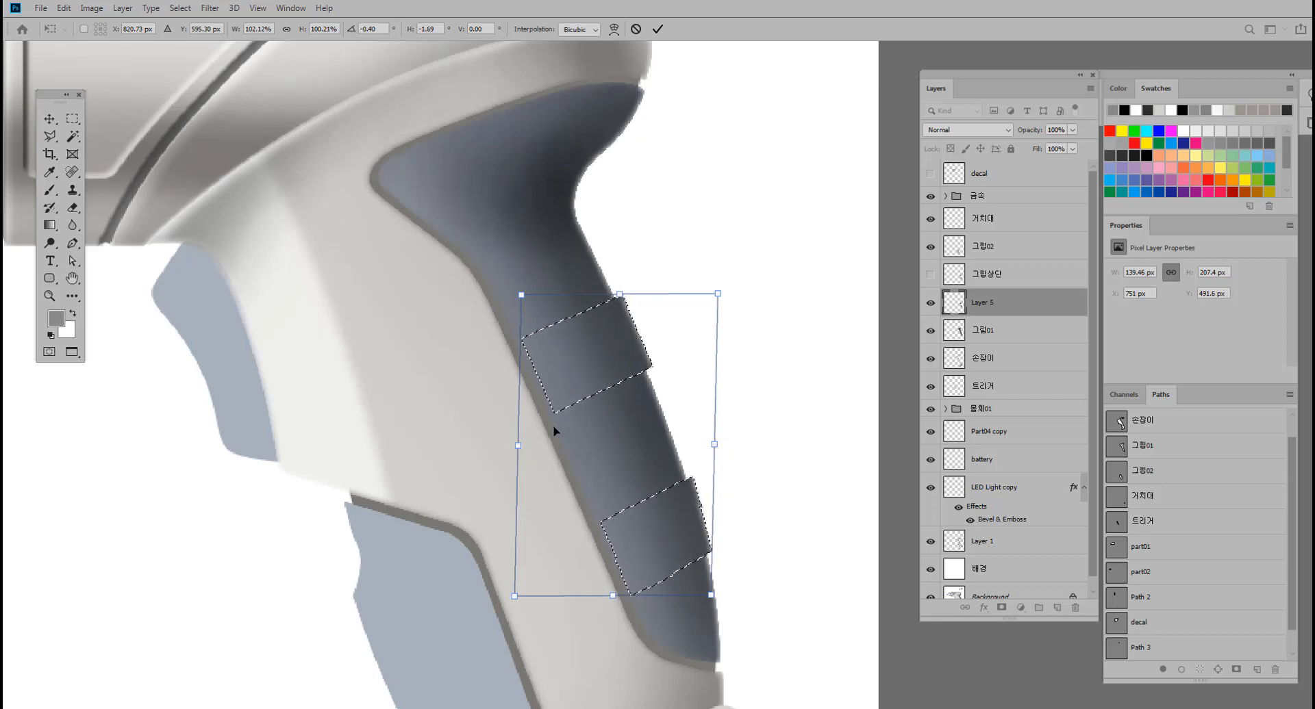
{"action": "key", "text": "Return"}
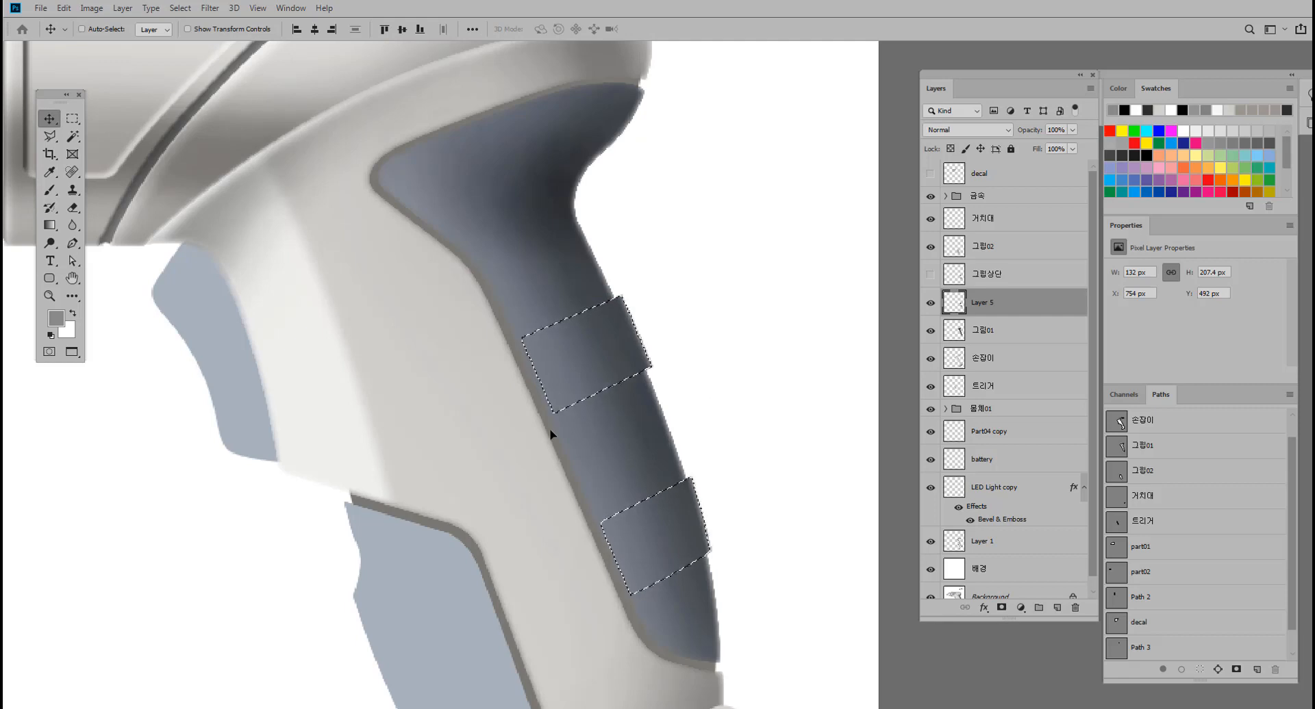
Try to reduce the upper ridge's selection to a thin strip along its top edge by subtracting a Polygonal Lasso area.
{"action": "scroll", "coordinate": [578, 407], "scroll_direction": "up", "scroll_amount": 1}
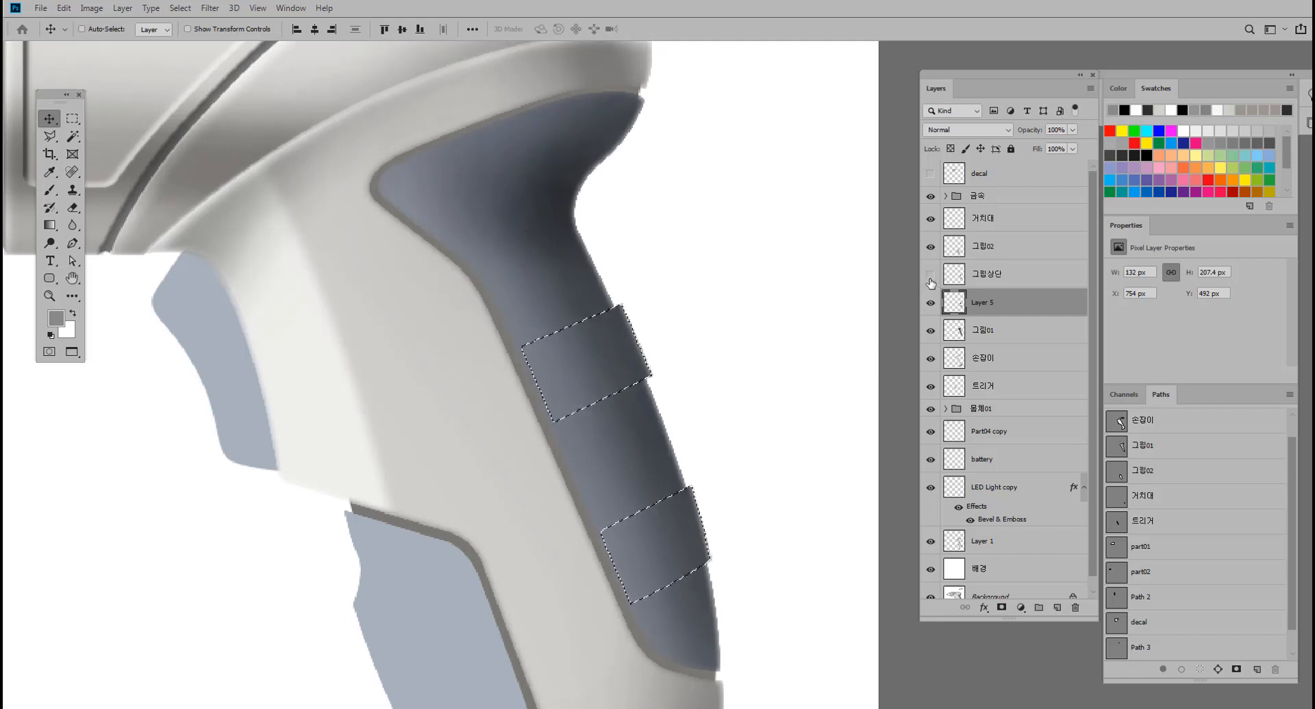
{"action": "left_click", "coordinate": [930, 276]}
{"action": "left_click_drag", "start_coordinate": [703, 355], "coordinate": [722, 329]}
{"action": "left_click_drag", "start_coordinate": [657, 381], "coordinate": [675, 364]}
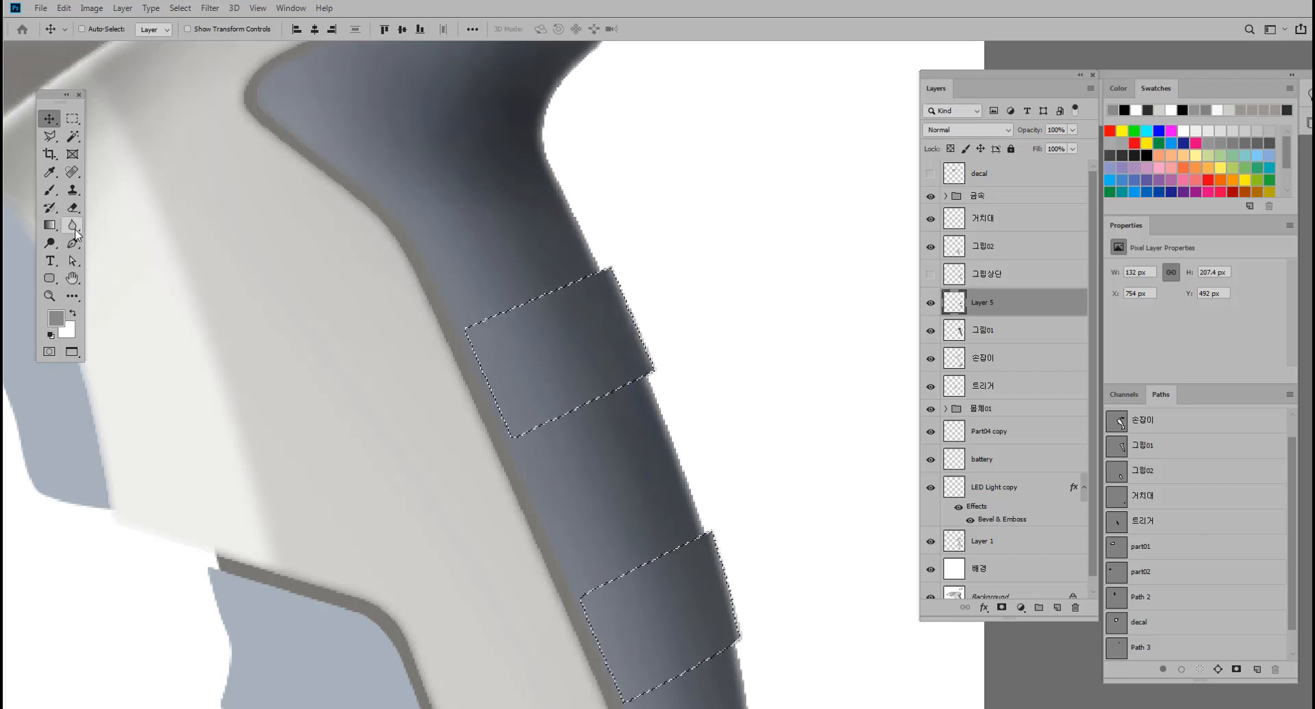
{"action": "left_click", "coordinate": [49, 135]}
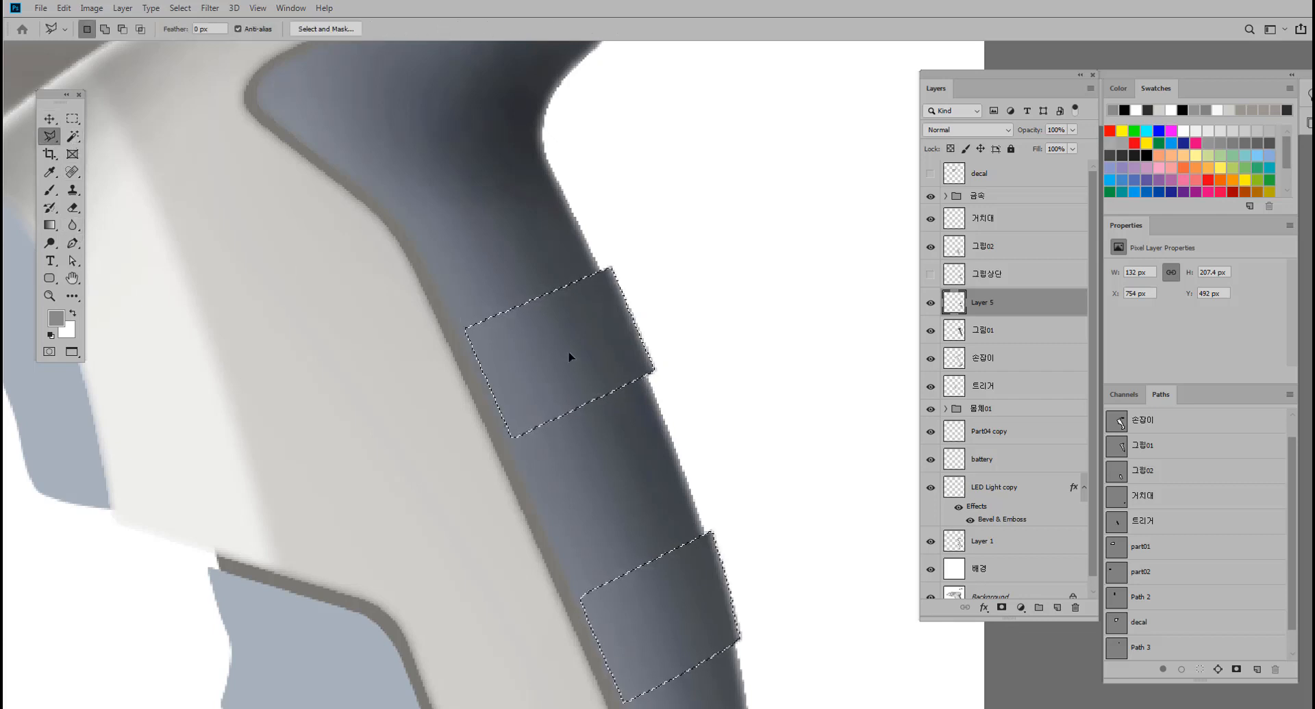
{"action": "key", "text": "alt"}
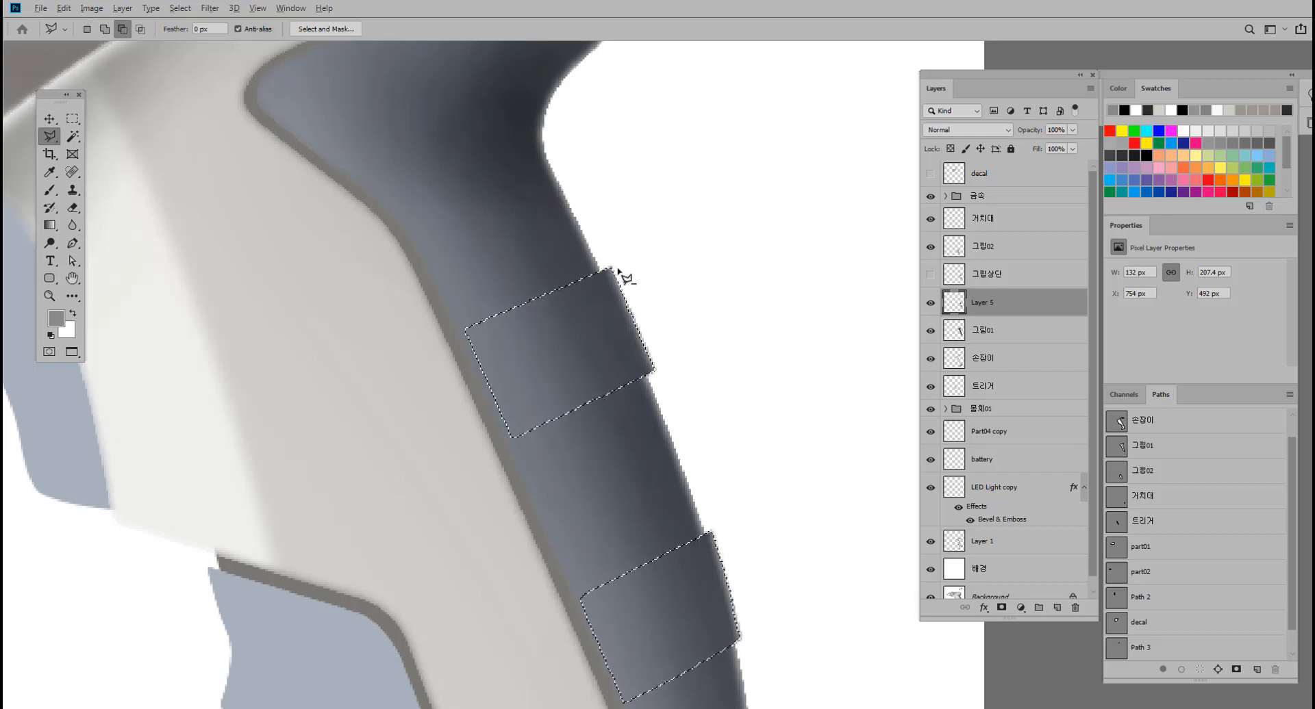
{"action": "left_click", "coordinate": [616, 269]}
{"action": "left_click", "coordinate": [456, 339]}
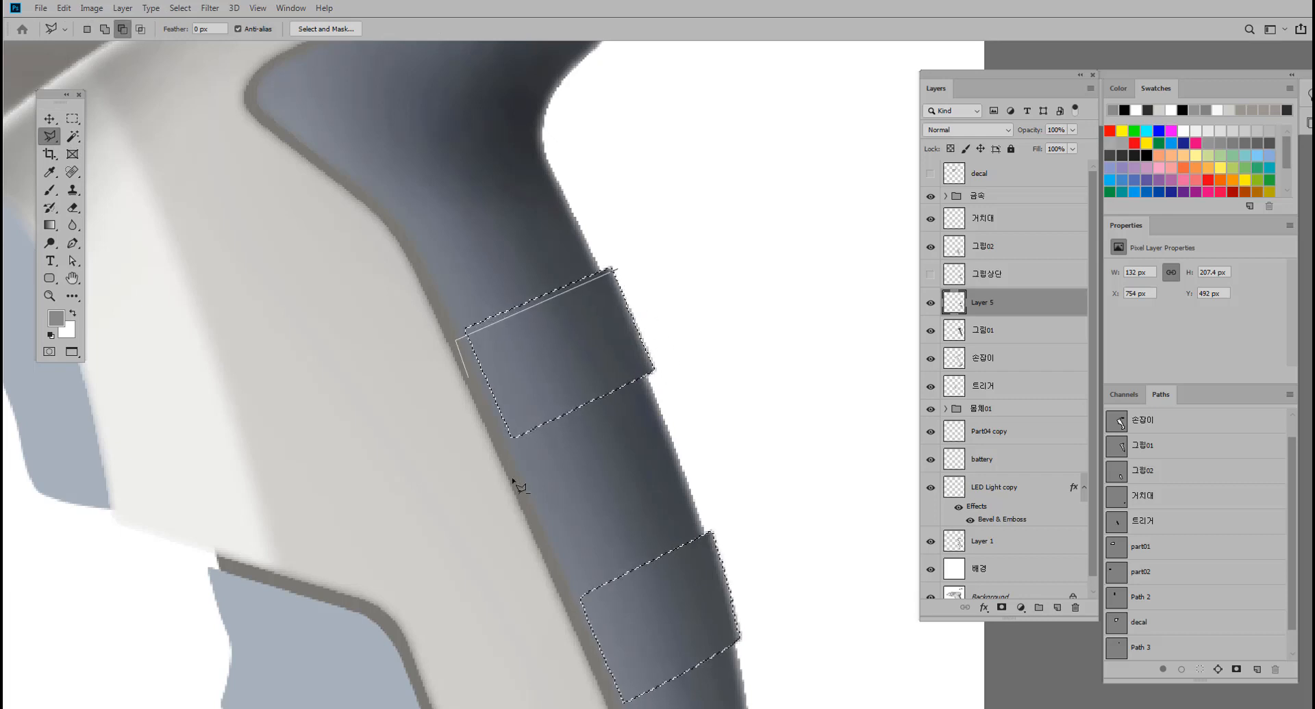
{"action": "left_click", "coordinate": [523, 518]}
{"action": "left_click", "coordinate": [723, 391]}
{"action": "left_click", "coordinate": [647, 266]}
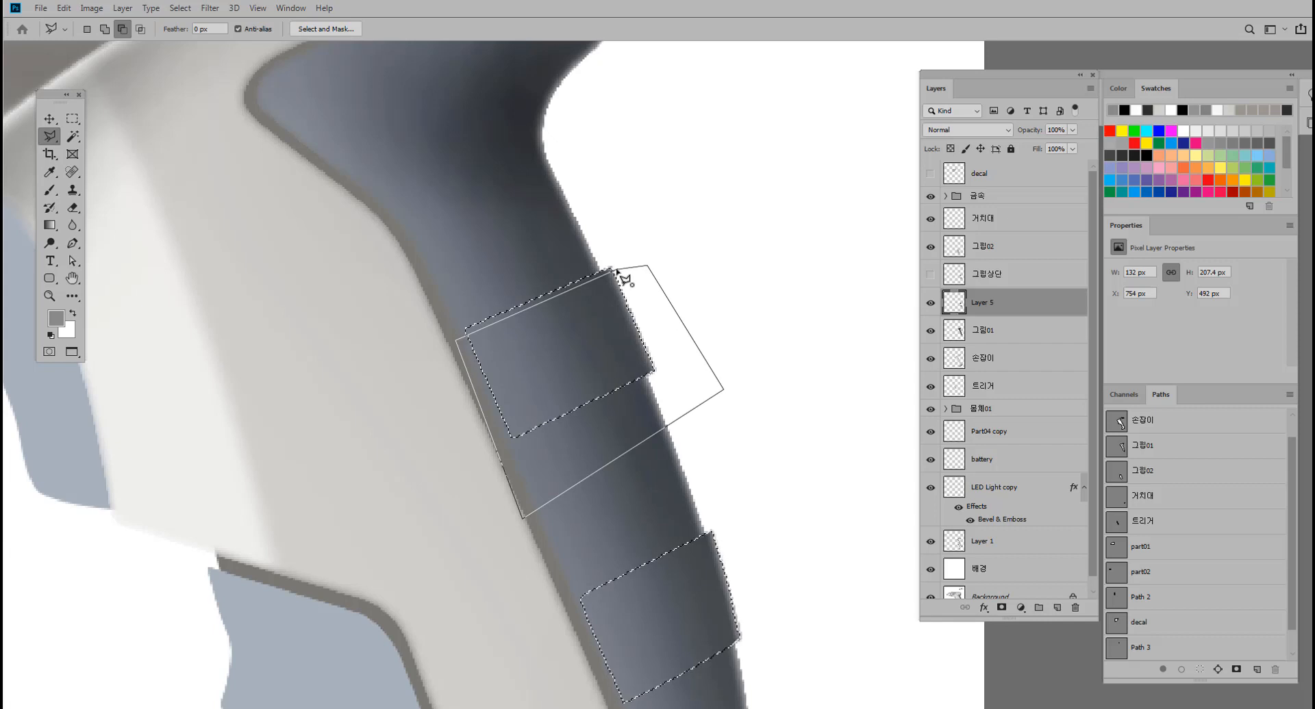
{"action": "left_click", "coordinate": [621, 270]}
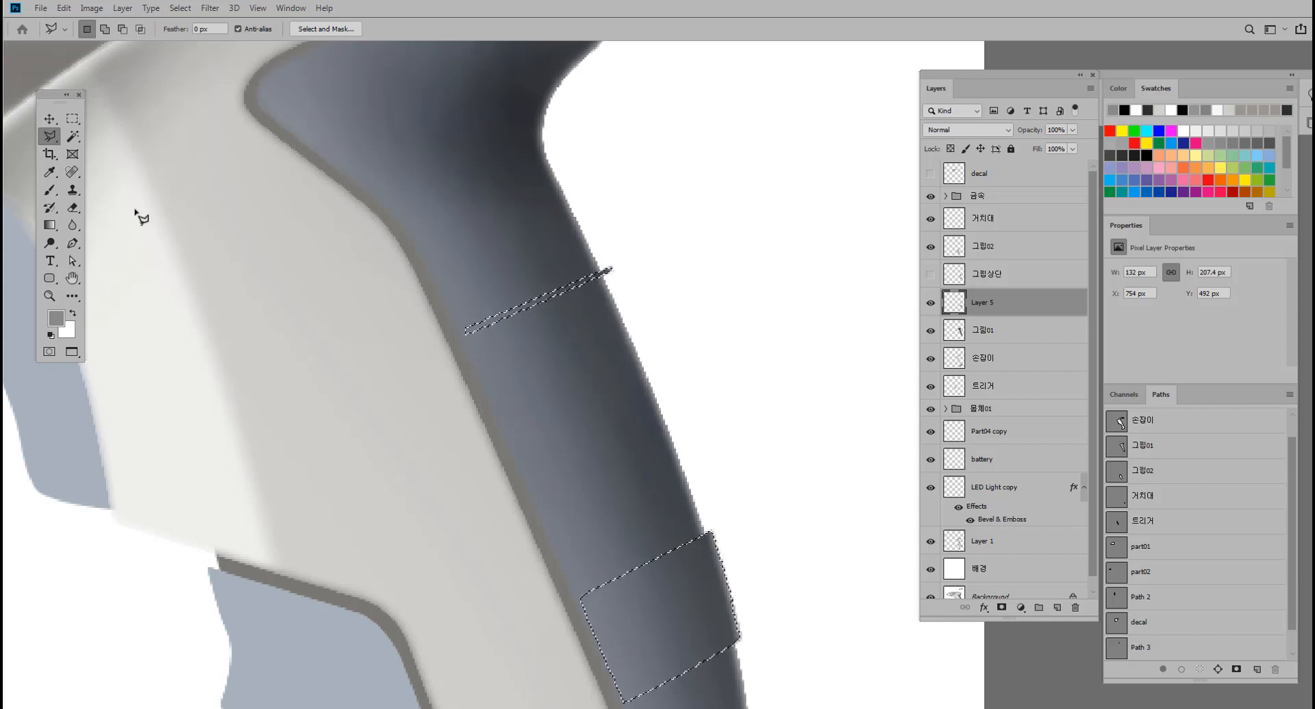
Feather the selection of the upper strip and lower ridge by 1 pixel.
{"action": "left_click", "coordinate": [50, 118]}
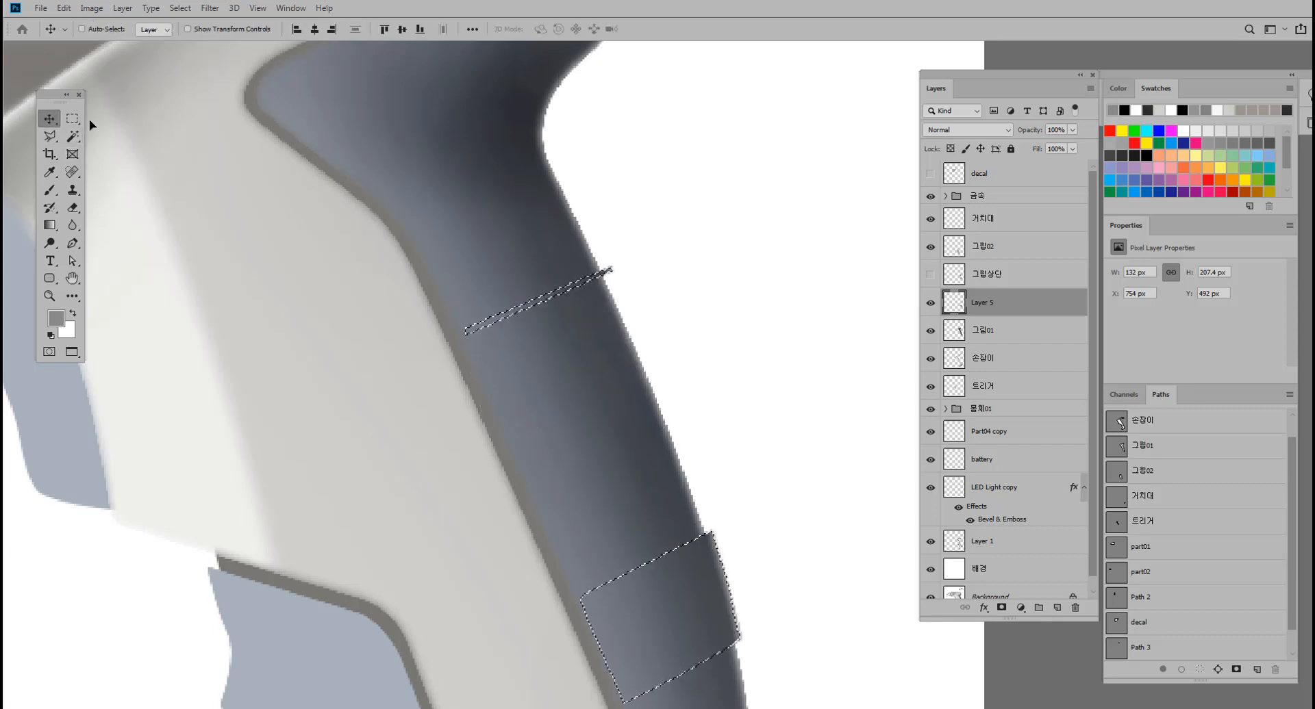
{"action": "left_click", "coordinate": [72, 119]}
{"action": "right_click", "coordinate": [488, 323]}
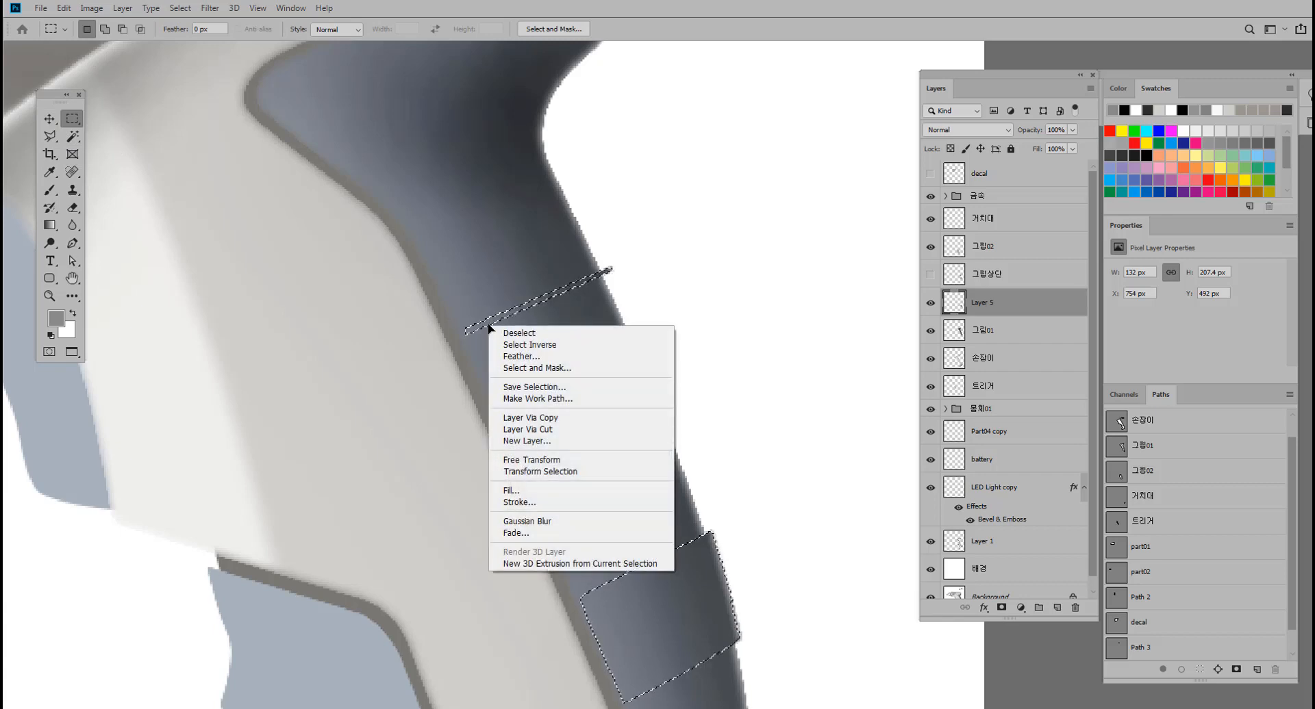
{"action": "left_click", "coordinate": [544, 357]}
{"action": "type", "text": "1"}
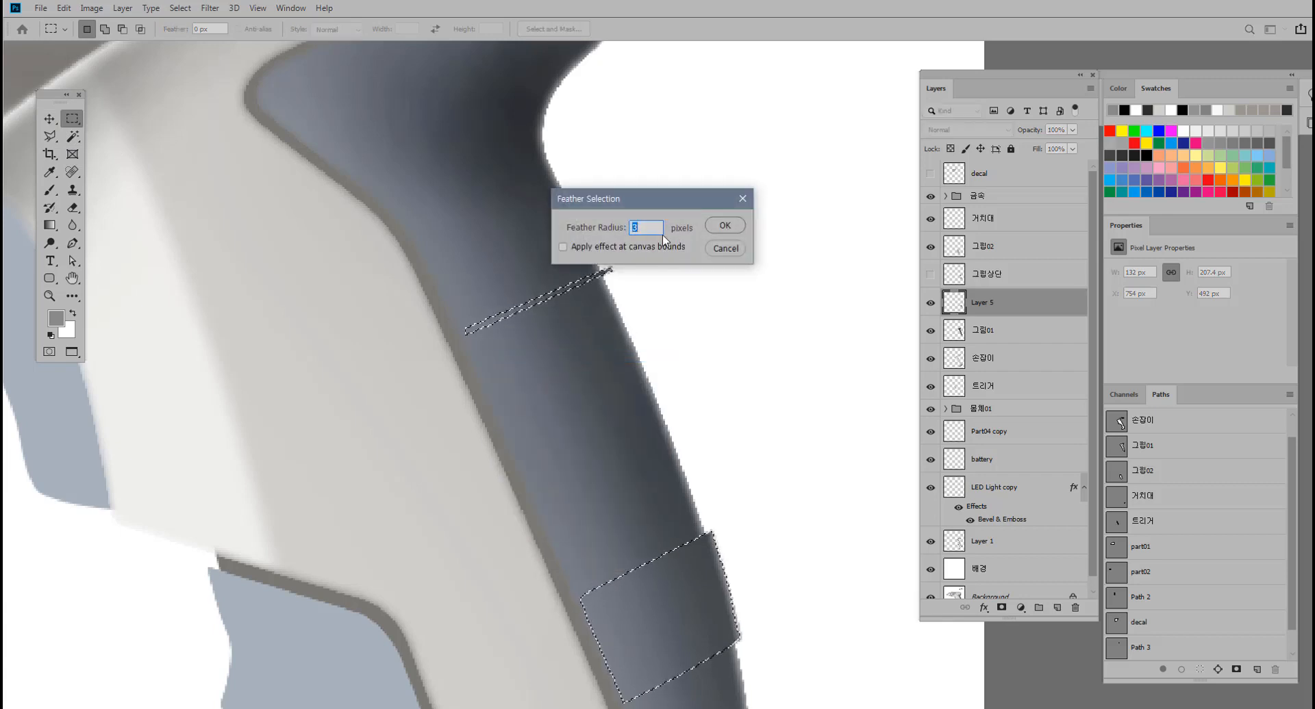
{"action": "key", "text": "Return"}
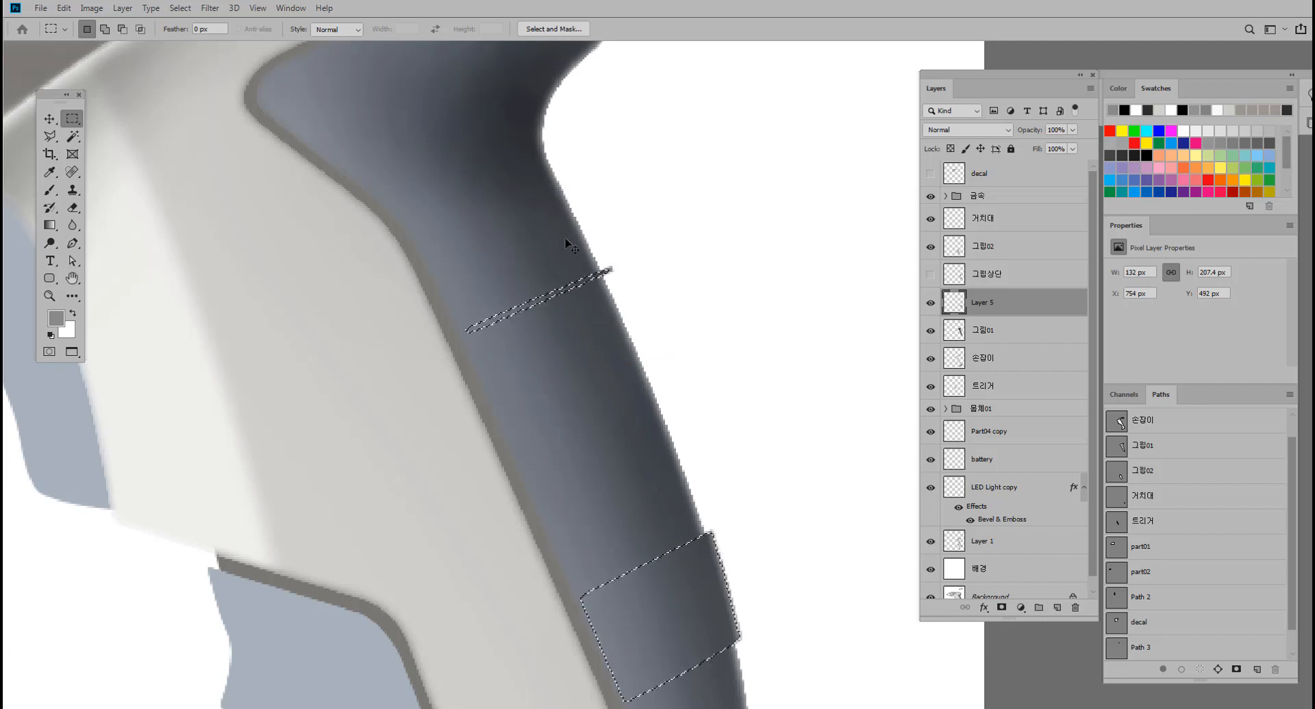
Try raising the selected areas' brightness to about 43 without applying it, and undo the selection changes back to both full ridges.
{"action": "key", "text": "alt+i"}
{"action": "key", "text": "j"}
{"action": "key", "text": "c"}
{"action": "left_click_drag", "start_coordinate": [725, 258], "coordinate": [742, 257]}
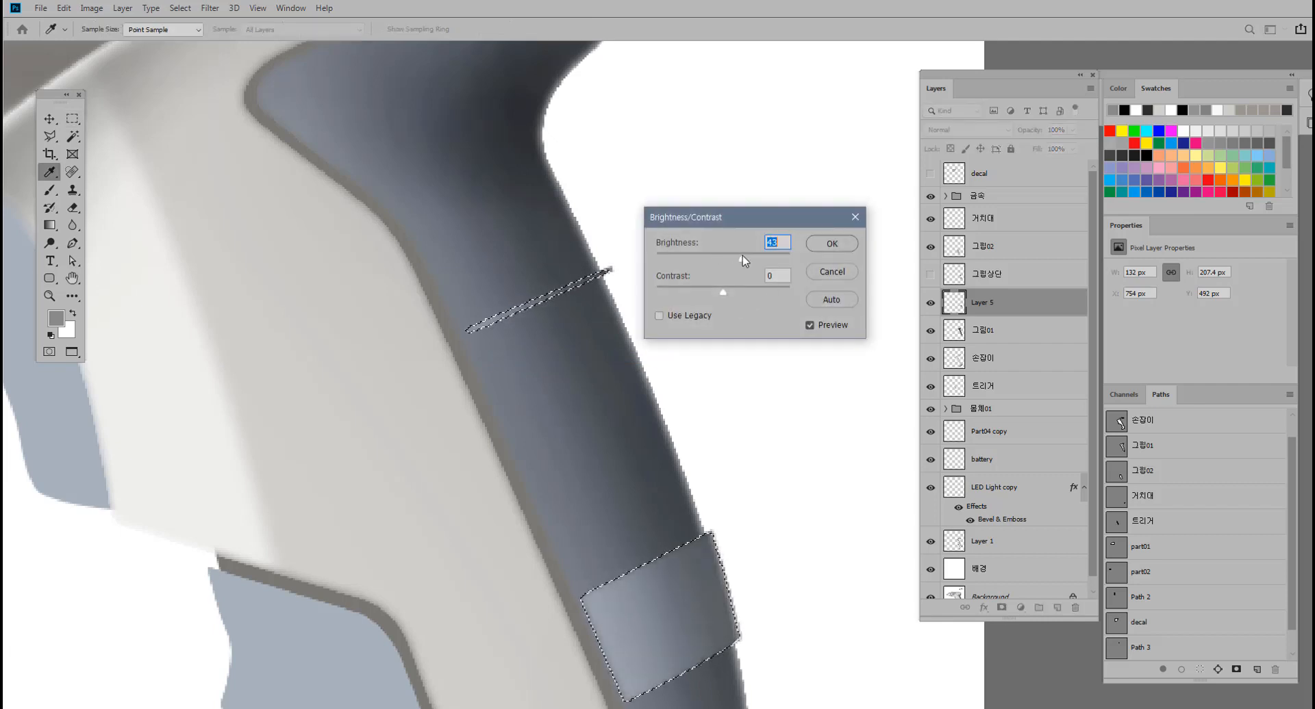
{"action": "left_click", "coordinate": [840, 271]}
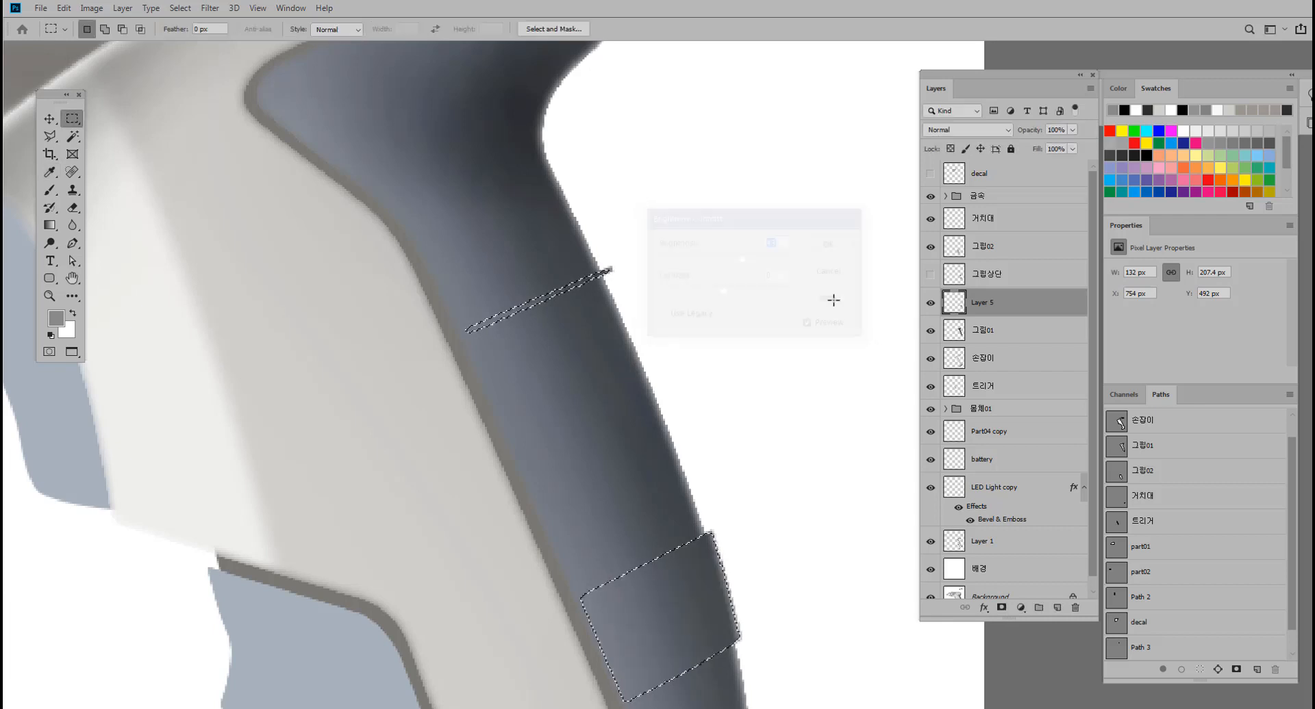
{"action": "left_click_drag", "start_coordinate": [743, 391], "coordinate": [720, 301]}
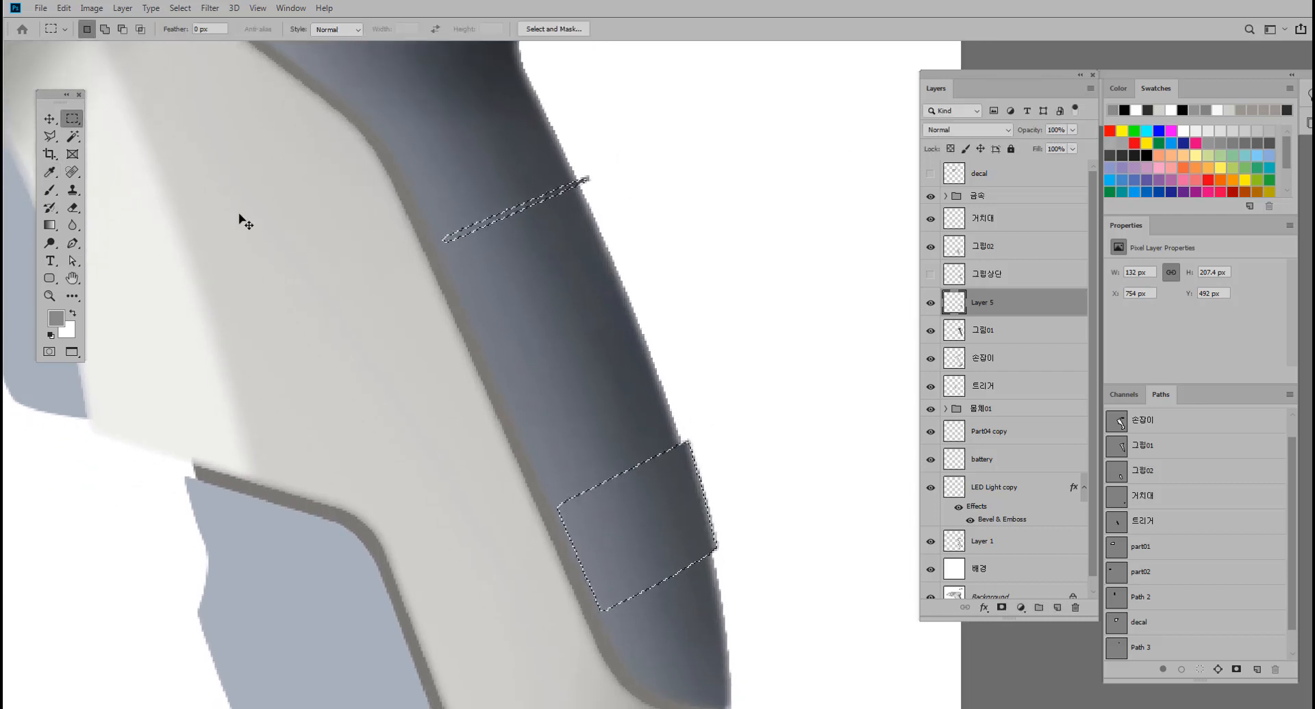
{"action": "key", "text": "ctrl+z"}
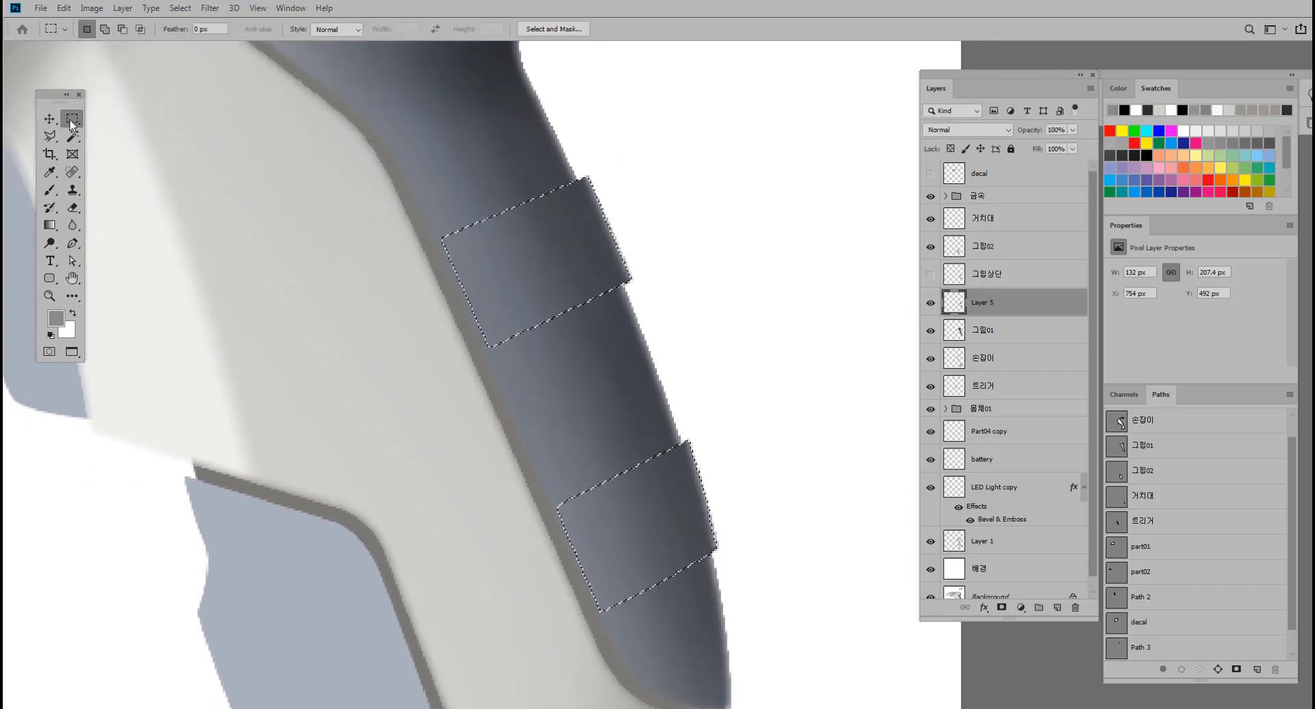
Subtract the upper ridge's body from the selection with the Polygonal Lasso, keeping only a thin strip along its top edge.
{"action": "left_click", "coordinate": [51, 135]}
{"action": "key", "text": "alt"}
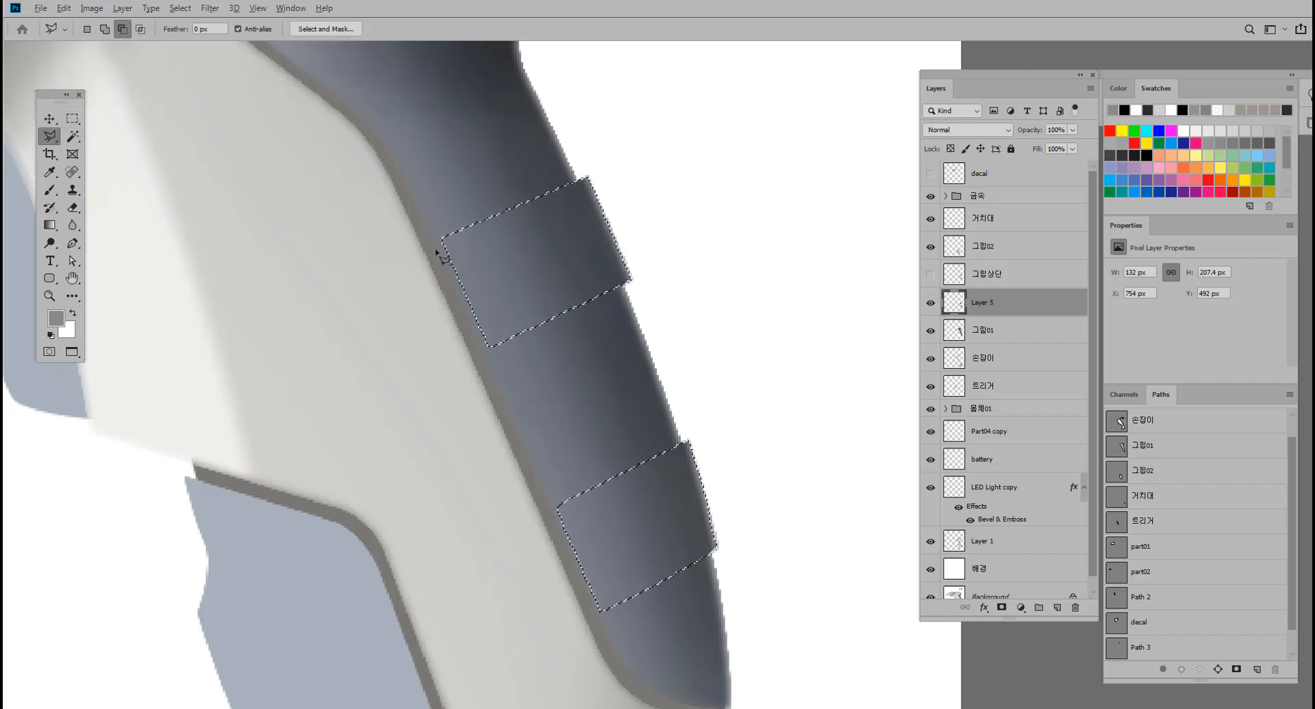
{"action": "left_click", "coordinate": [429, 250]}
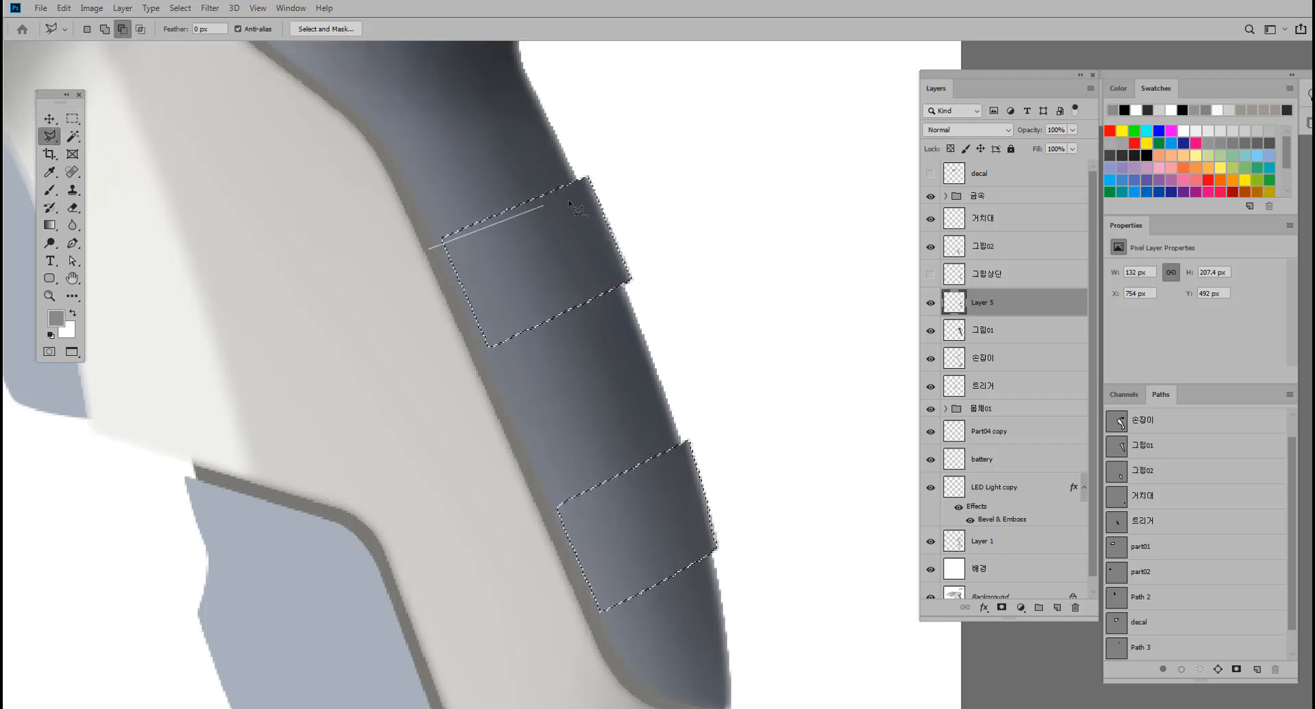
{"action": "left_click", "coordinate": [620, 169]}
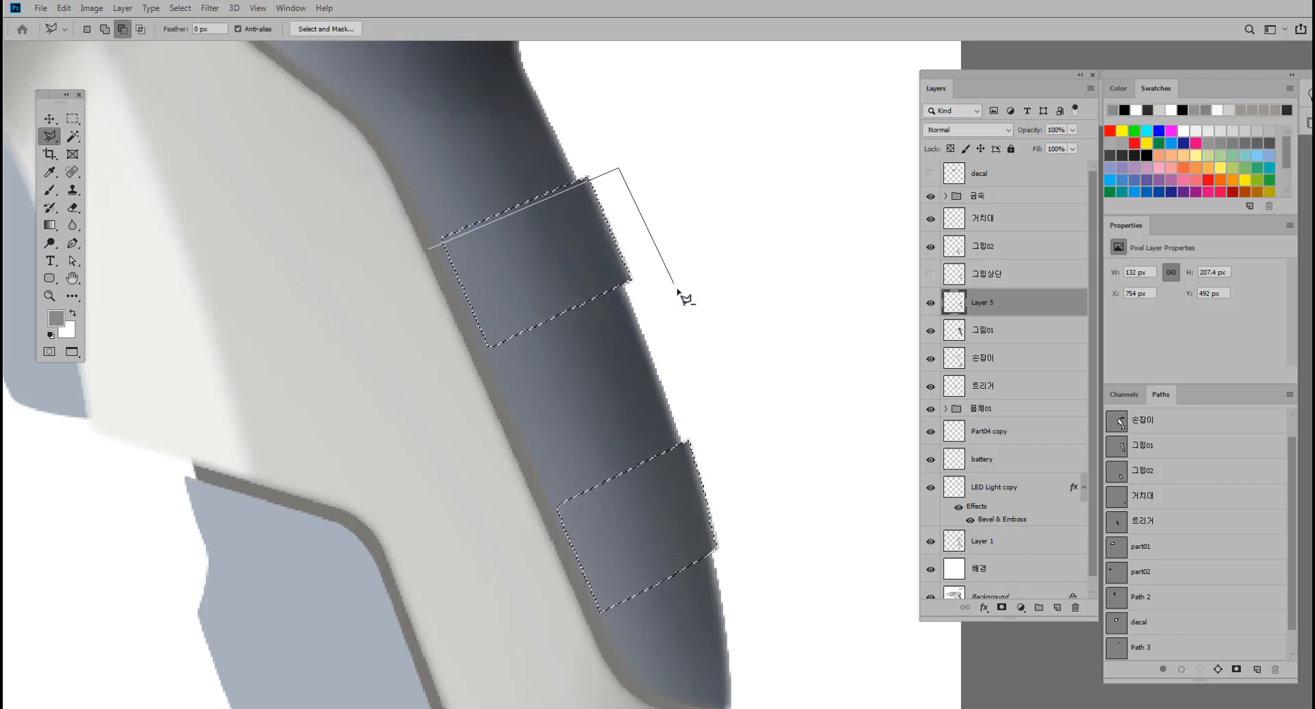
{"action": "left_click", "coordinate": [680, 296]}
{"action": "left_click", "coordinate": [411, 426]}
{"action": "left_click", "coordinate": [430, 250]}
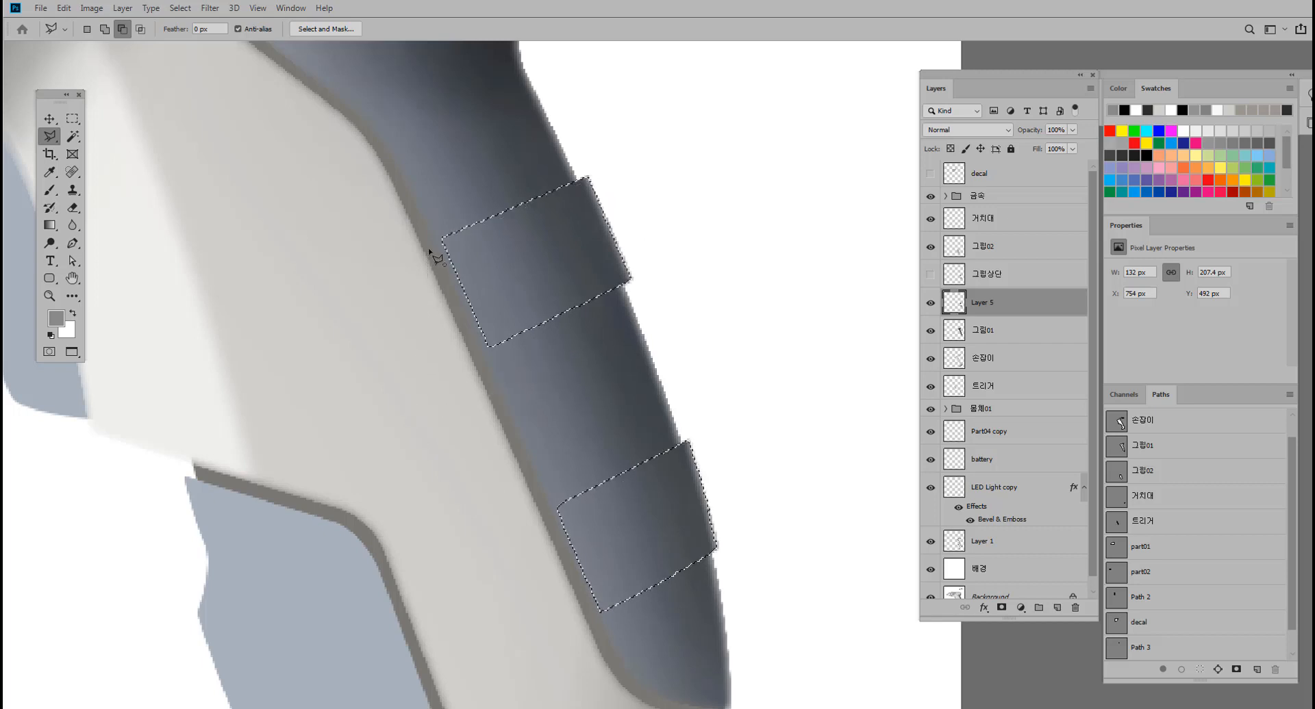
{"action": "left_click_drag", "start_coordinate": [493, 332], "coordinate": [455, 273]}
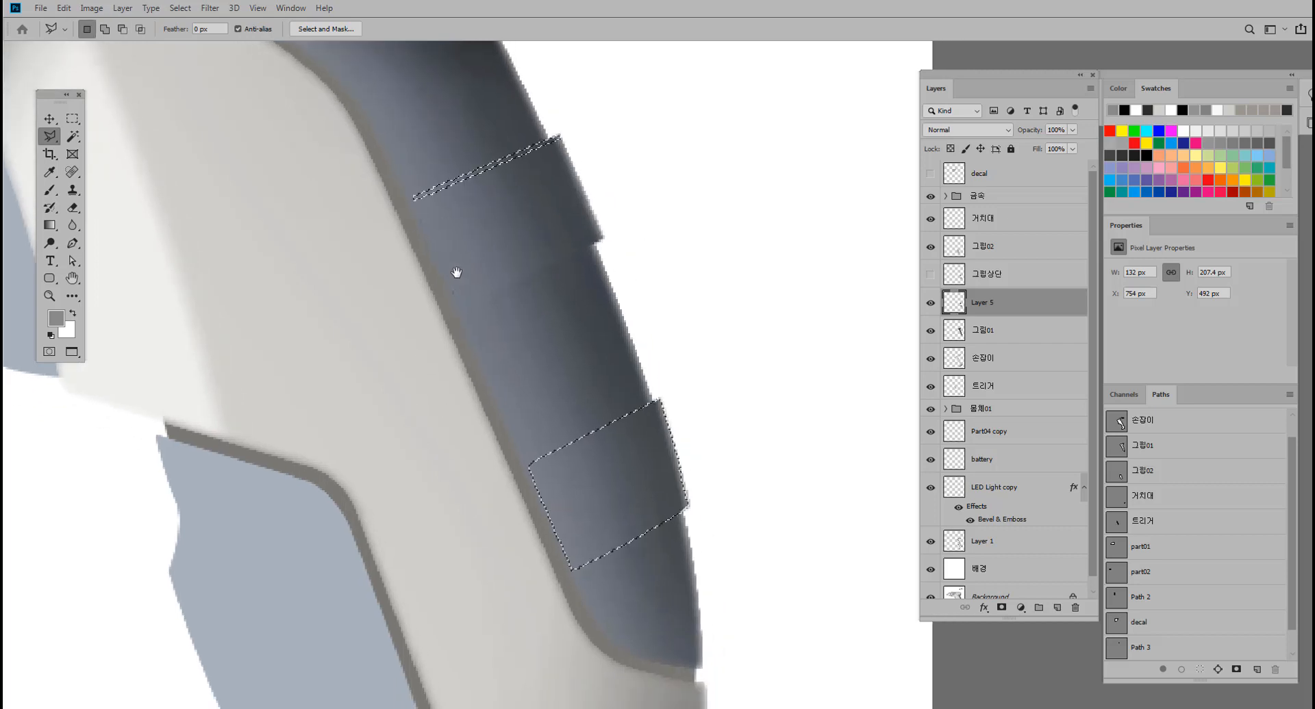
Subtract the lower ridge's body from the selection with the Polygonal Lasso, keeping only a thin strip along its top edge.
{"action": "left_click", "coordinate": [522, 472], "text": "alt"}
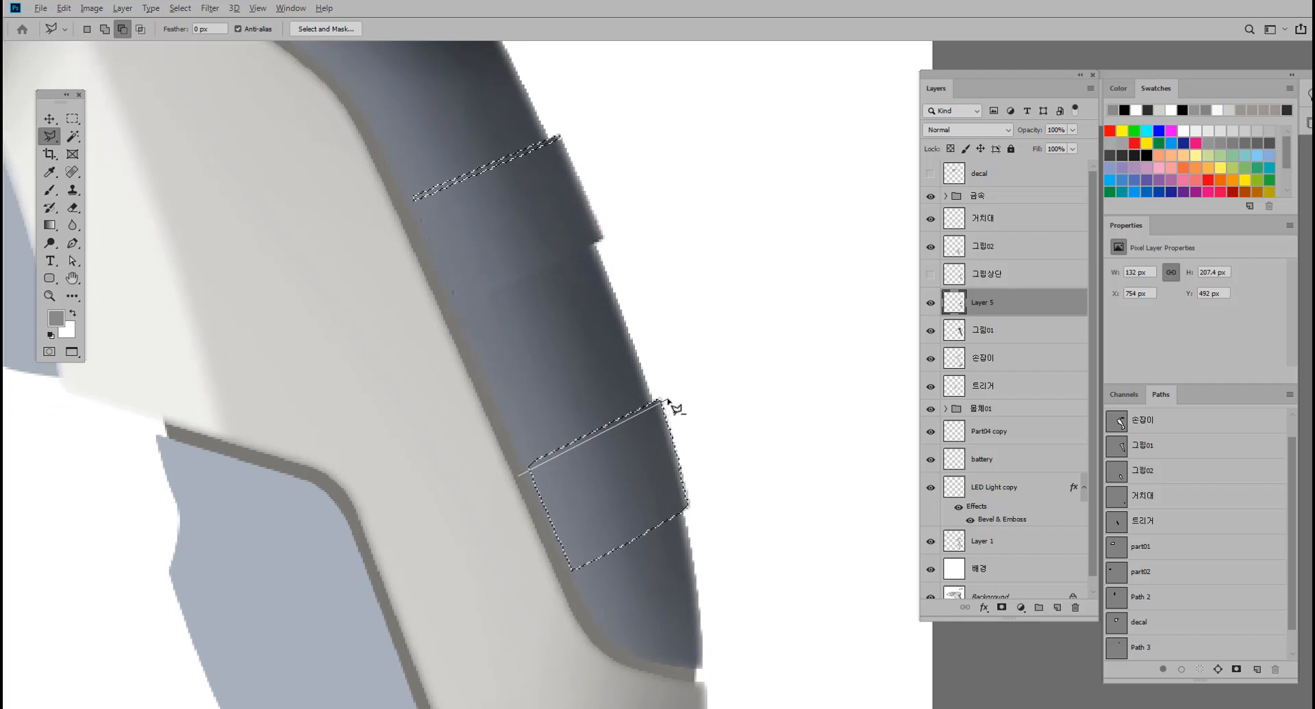
{"action": "left_click", "coordinate": [667, 400]}
{"action": "left_click", "coordinate": [726, 508]}
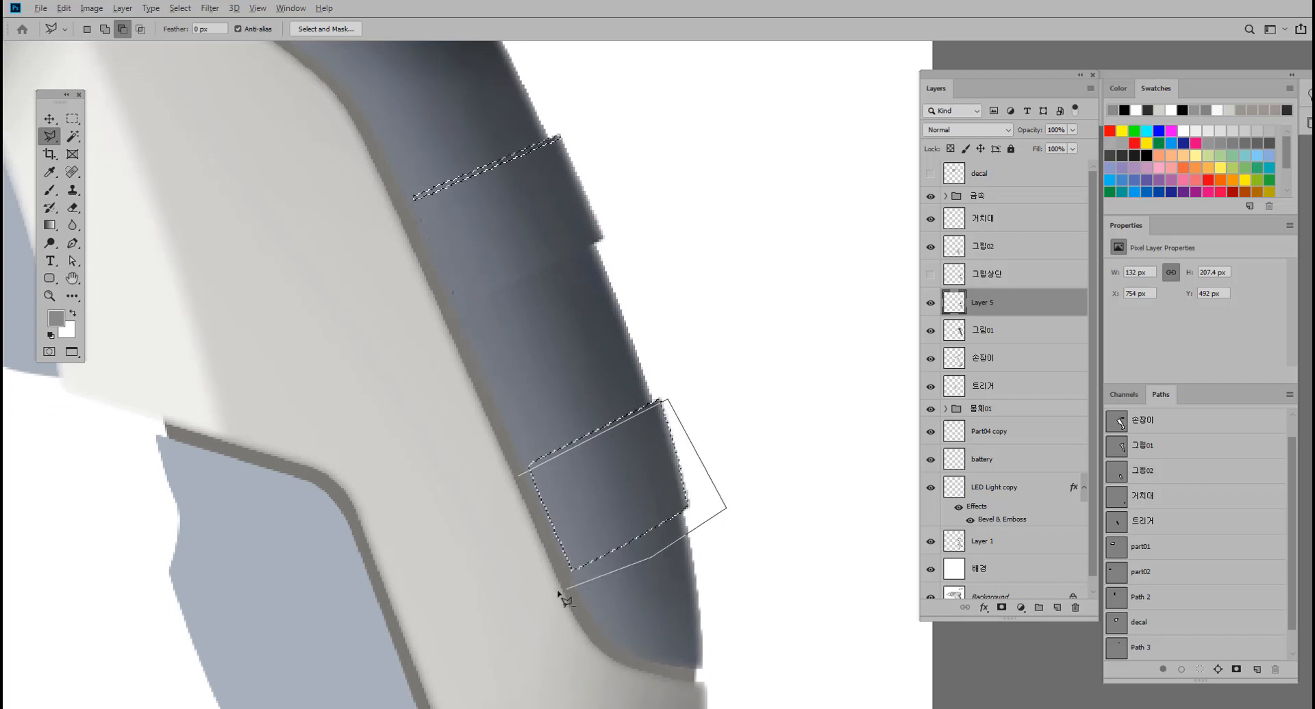
{"action": "left_click", "coordinate": [522, 474]}
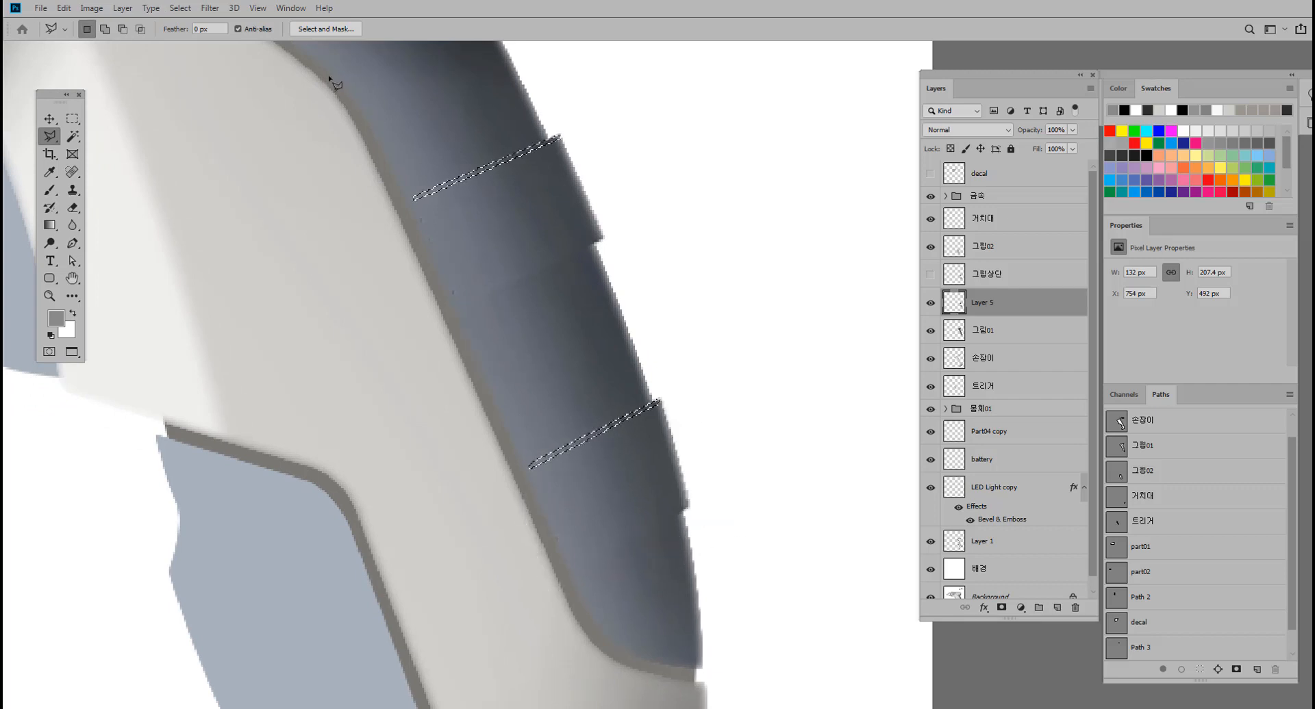
Feather the selection of both thin ridge-edge strips by 1 pixel.
{"action": "key", "text": "m"}
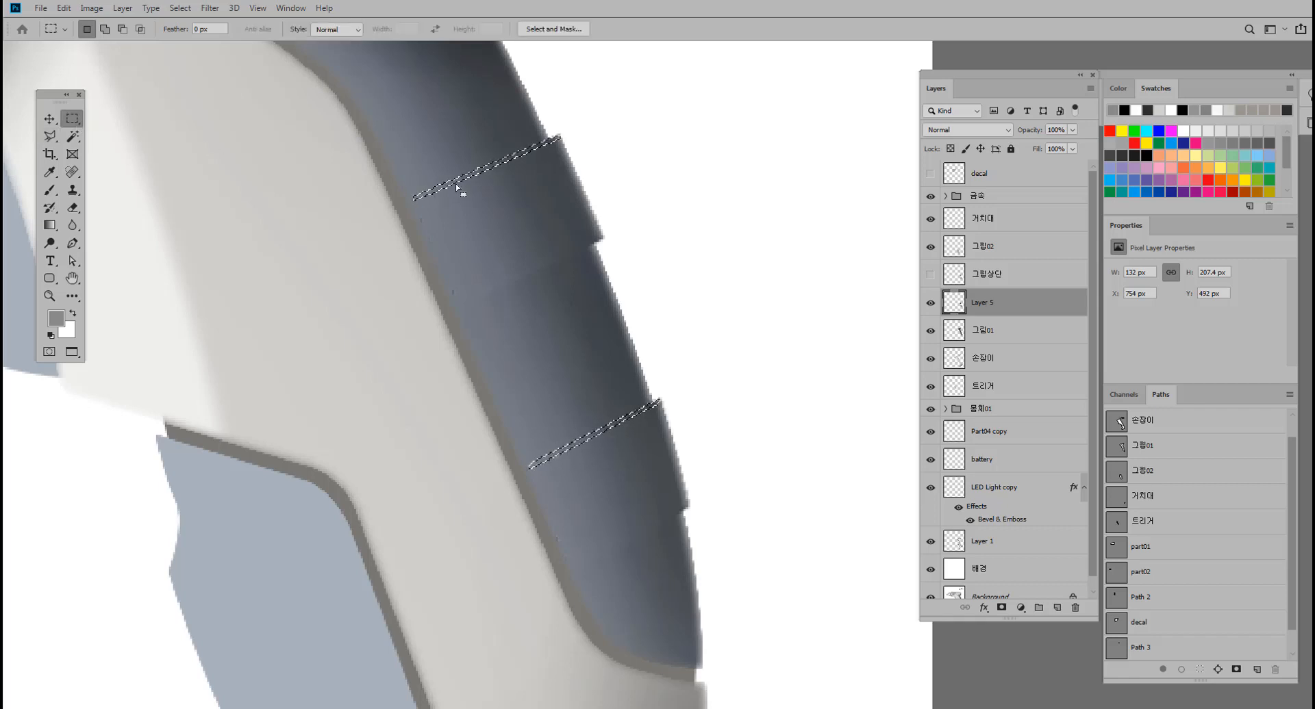
{"action": "right_click", "coordinate": [453, 182]}
{"action": "left_click", "coordinate": [493, 211]}
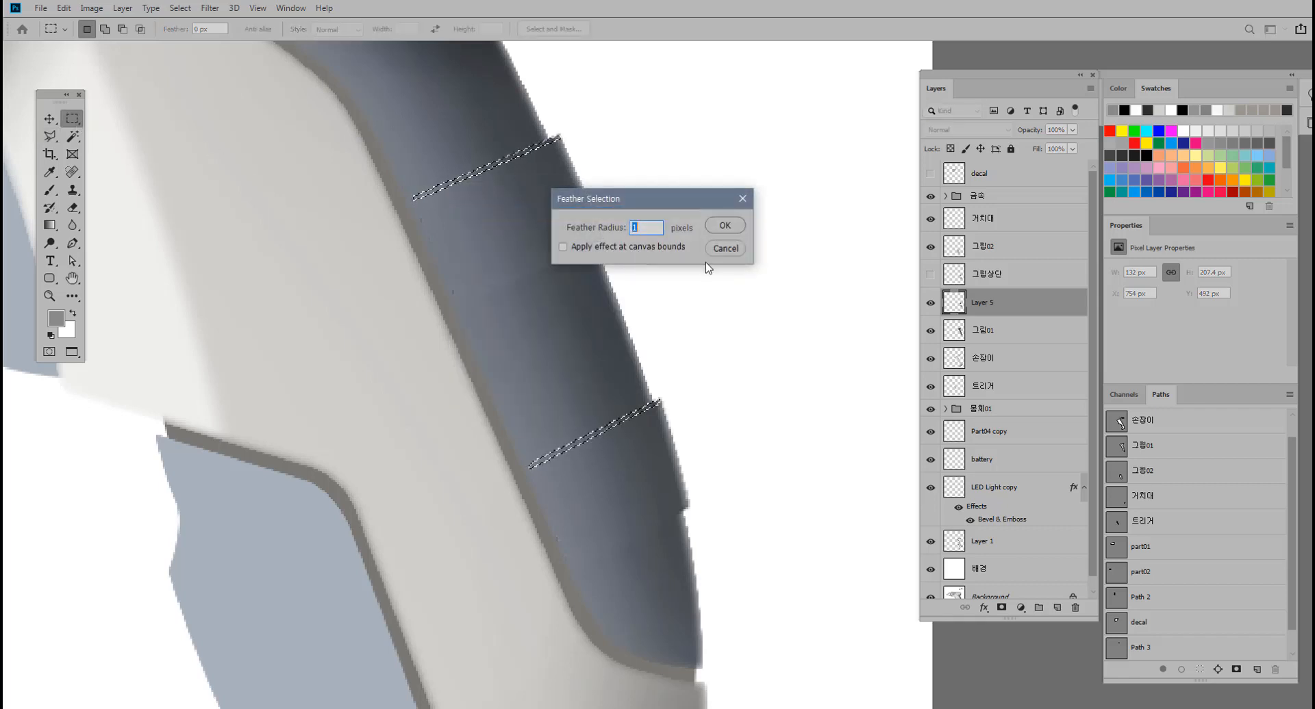
{"action": "key", "text": "Return"}
Brighten the two feathered ridge-edge strips with a Brightness value of about 55 and deselect them.
{"action": "key", "text": "i"}
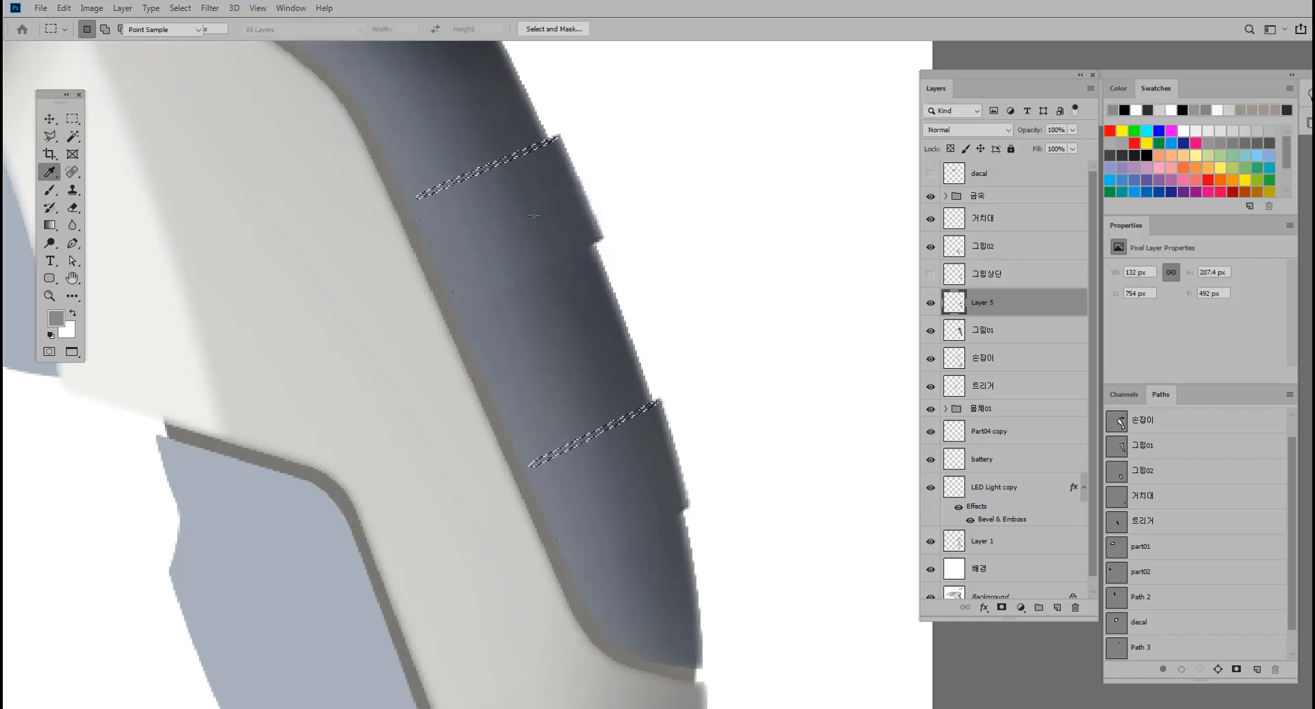
{"action": "key", "text": "alt+i"}
{"action": "key", "text": "a"}
{"action": "key", "text": "c"}
{"action": "left_click_drag", "start_coordinate": [726, 260], "coordinate": [753, 262]}
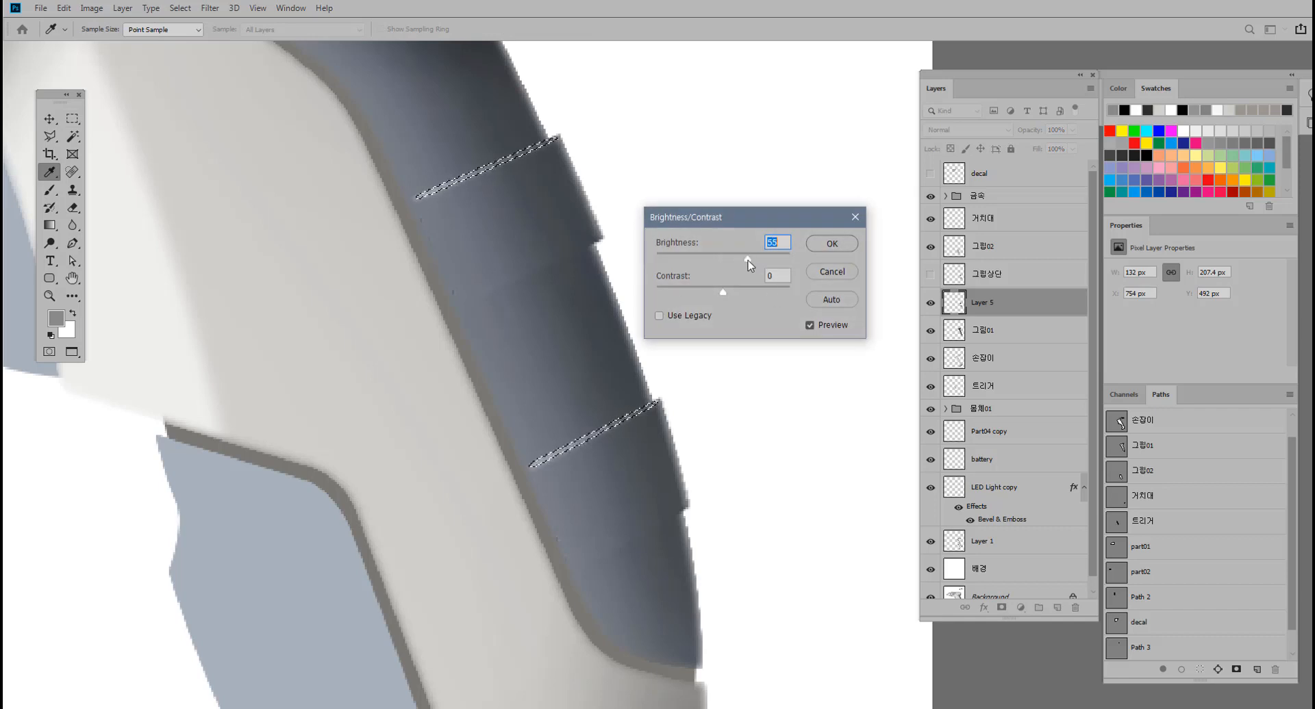
{"action": "left_click", "coordinate": [842, 248]}
{"action": "key", "text": "m"}
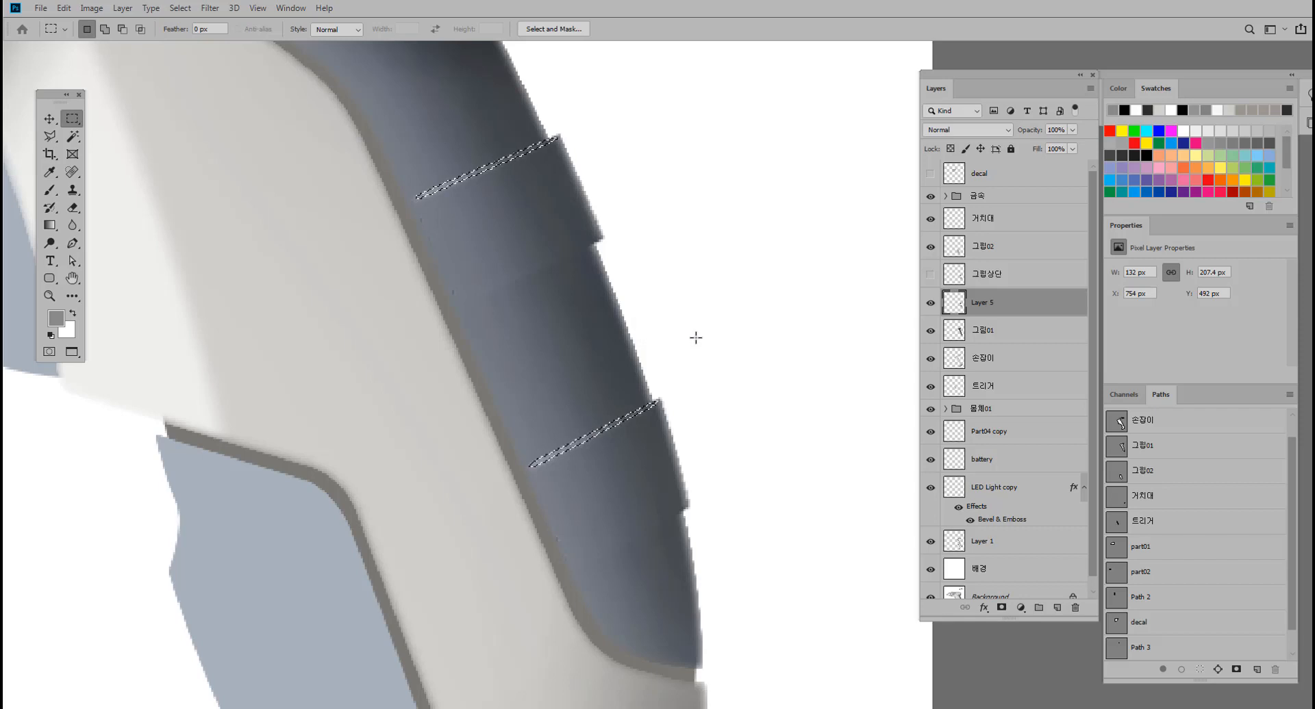
{"action": "key", "text": "ctrl+d"}
Load both ridges on Layer 5 as a selection and subtract the upper ridge's body, keeping only a thin strip along its bottom edge.
{"action": "left_click_drag", "start_coordinate": [613, 340], "coordinate": [643, 333]}
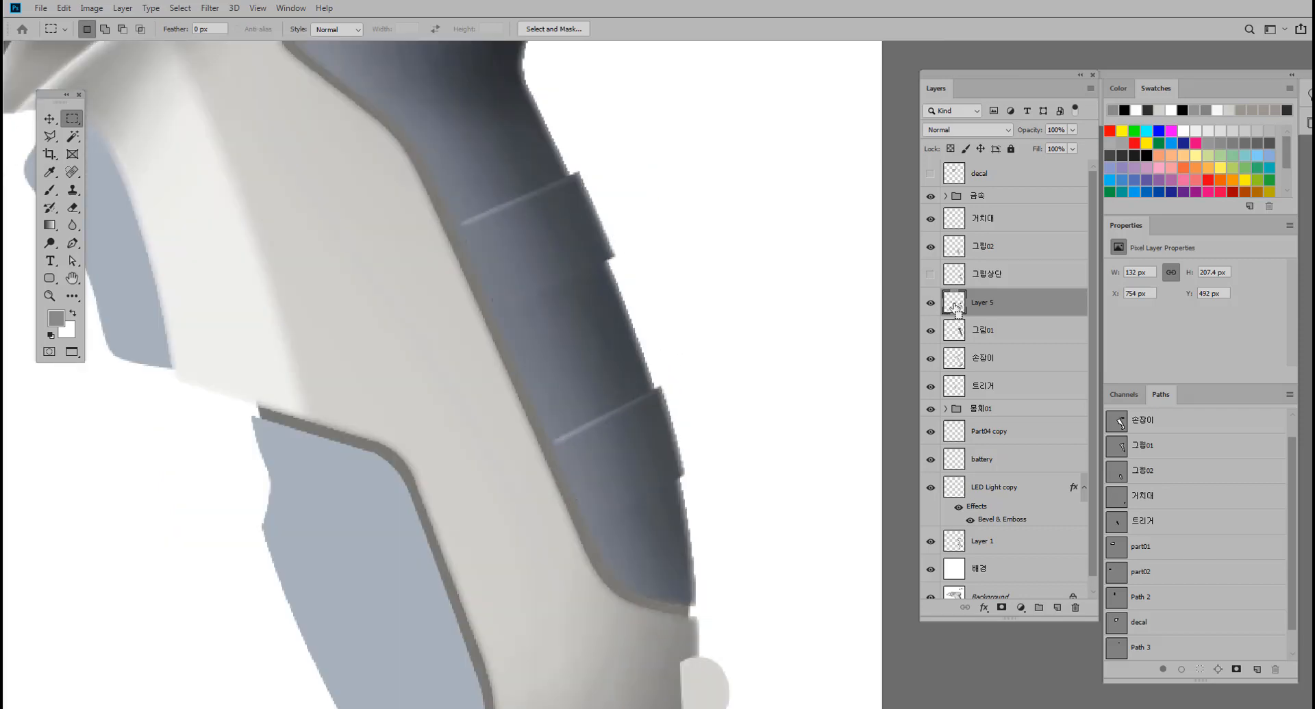
{"action": "left_click", "coordinate": [956, 308], "text": "ctrl"}
{"action": "left_click", "coordinate": [50, 137]}
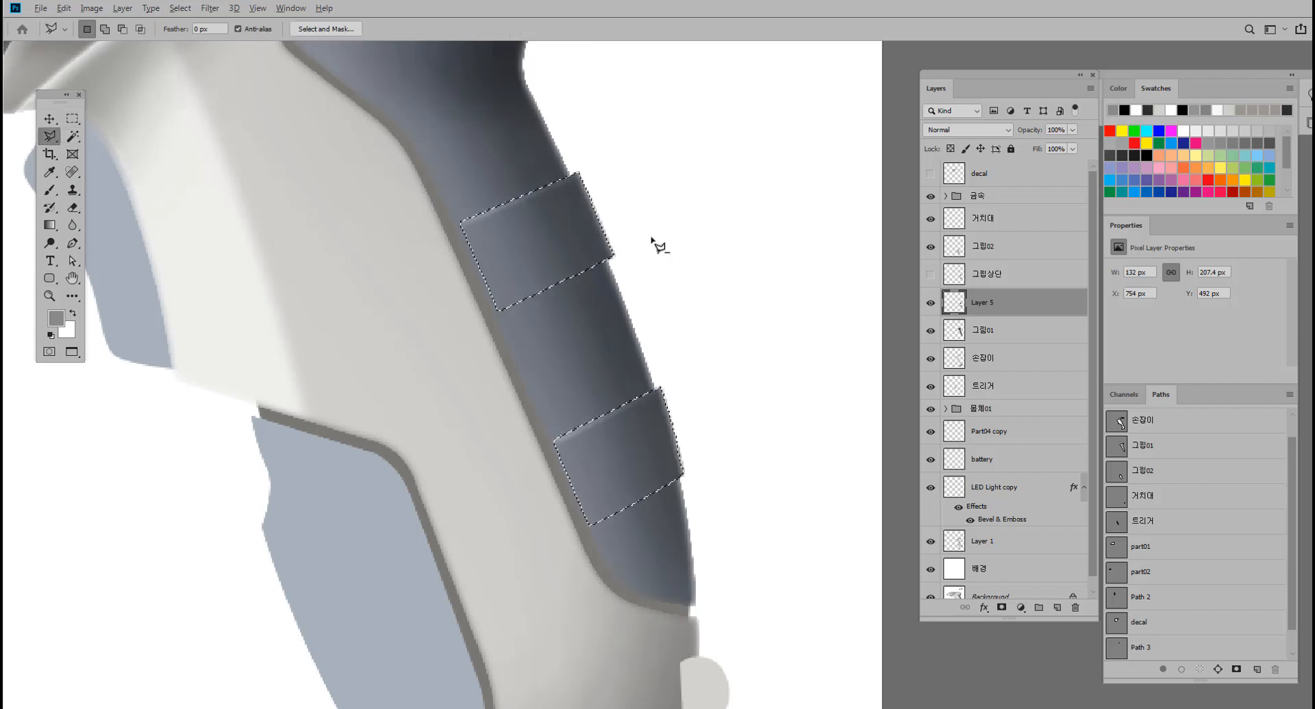
{"action": "left_click", "coordinate": [619, 251], "text": "alt"}
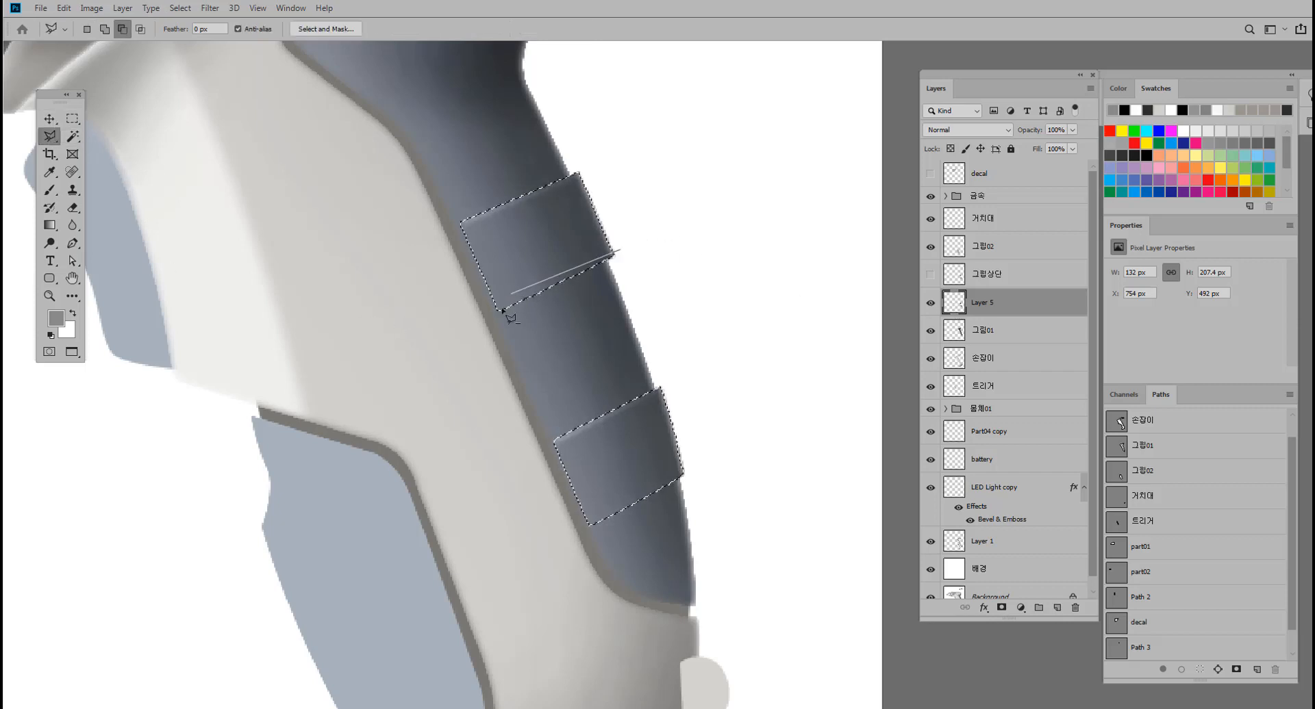
{"action": "key", "text": "Escape"}
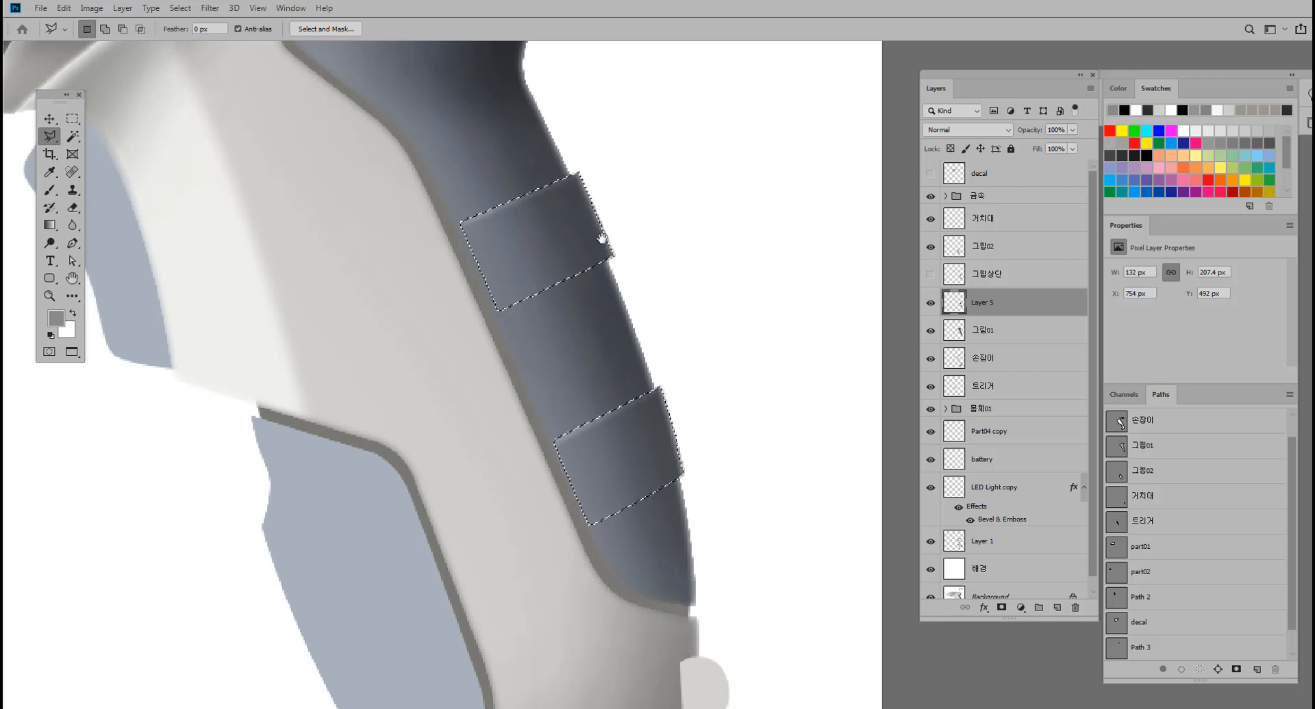
{"action": "left_click_drag", "start_coordinate": [602, 238], "coordinate": [625, 220]}
{"action": "left_click", "coordinate": [620, 254], "text": "alt"}
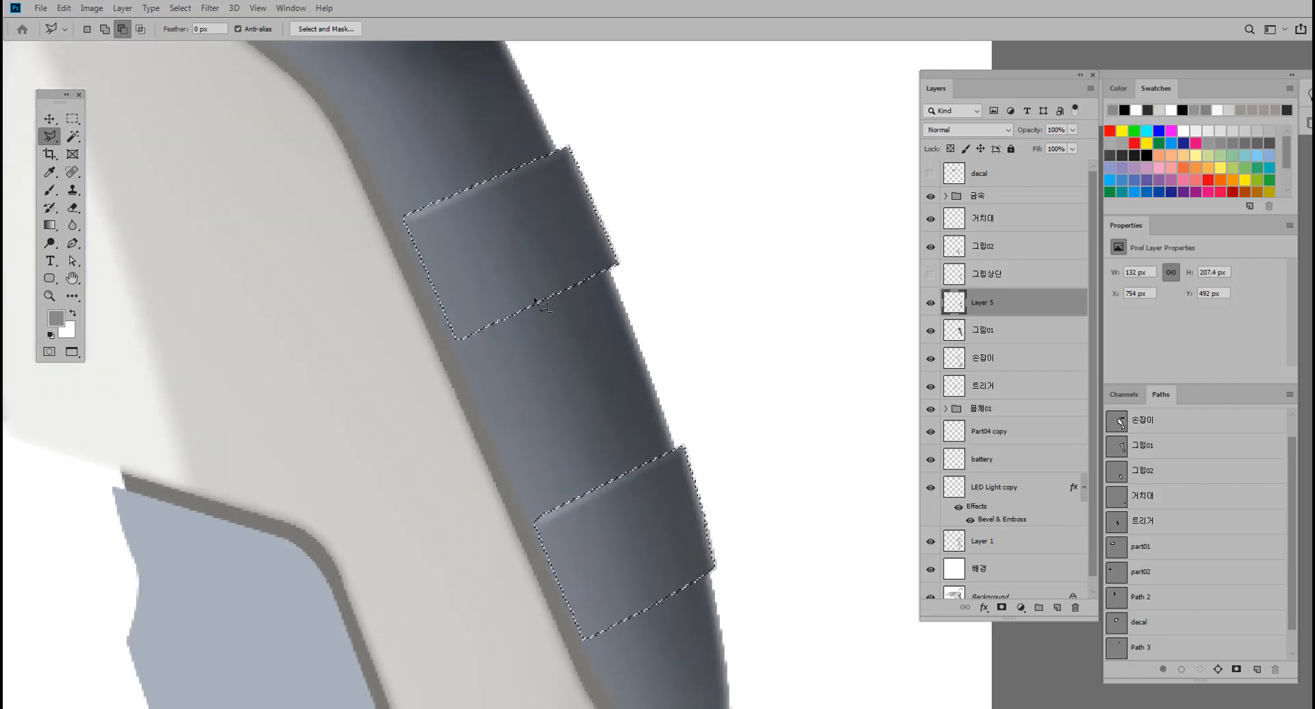
{"action": "left_click", "coordinate": [628, 251], "text": "alt"}
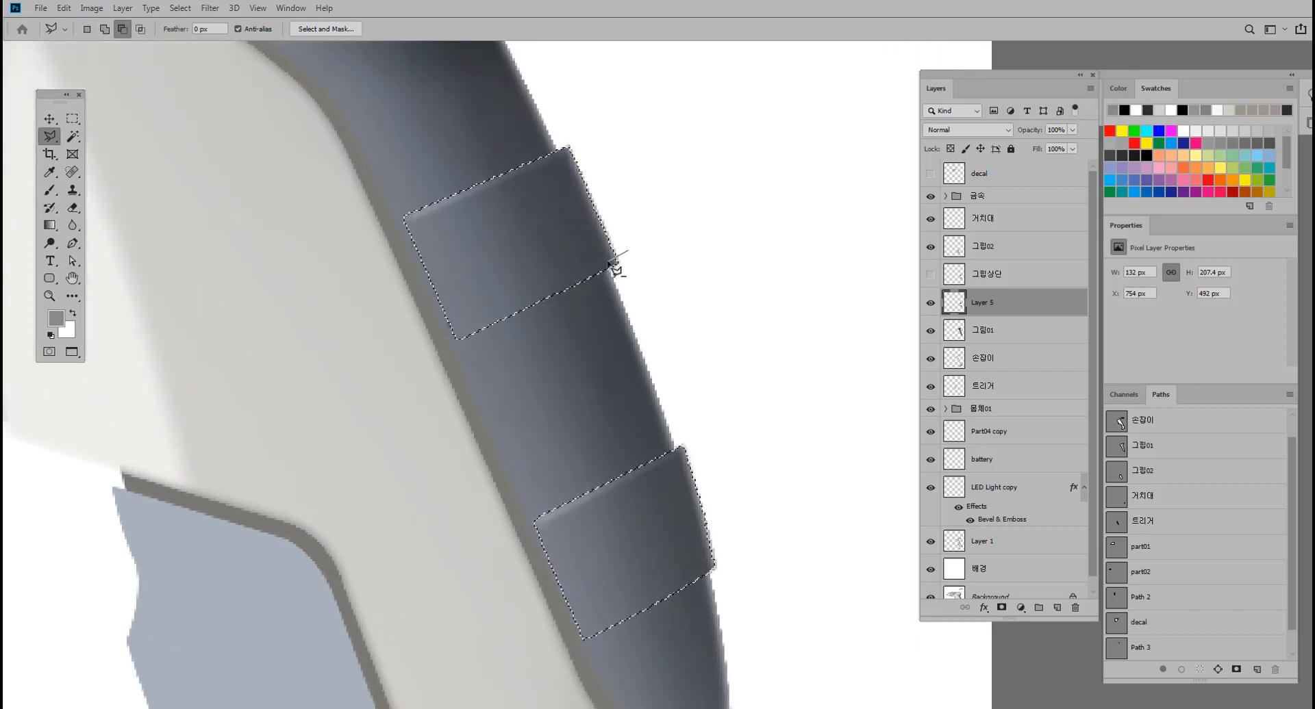
{"action": "left_click", "coordinate": [449, 338]}
{"action": "left_click", "coordinate": [366, 173]}
{"action": "left_click", "coordinate": [551, 106]}
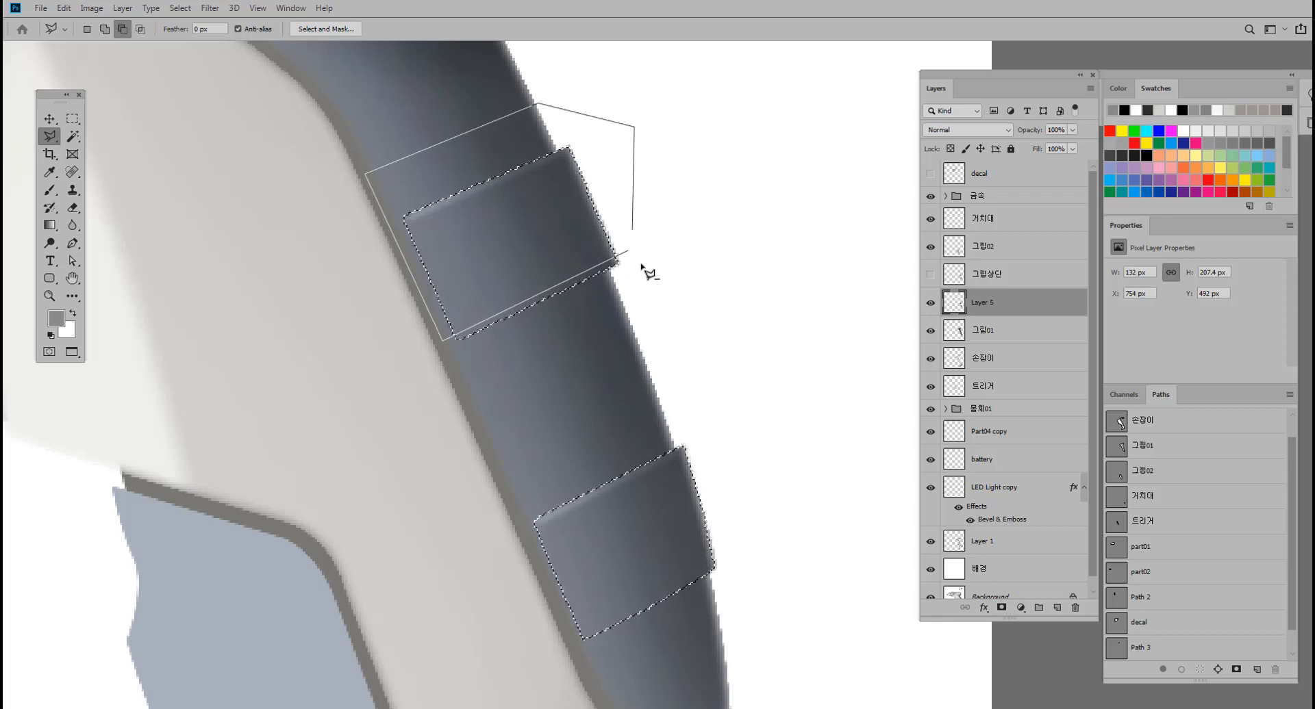
{"action": "left_click", "coordinate": [631, 254]}
Subtract the lower ridge's body from the selection with the Polygonal Lasso, keeping only a thin strip along its bottom edge.
{"action": "left_click_drag", "start_coordinate": [678, 310], "coordinate": [637, 200]}
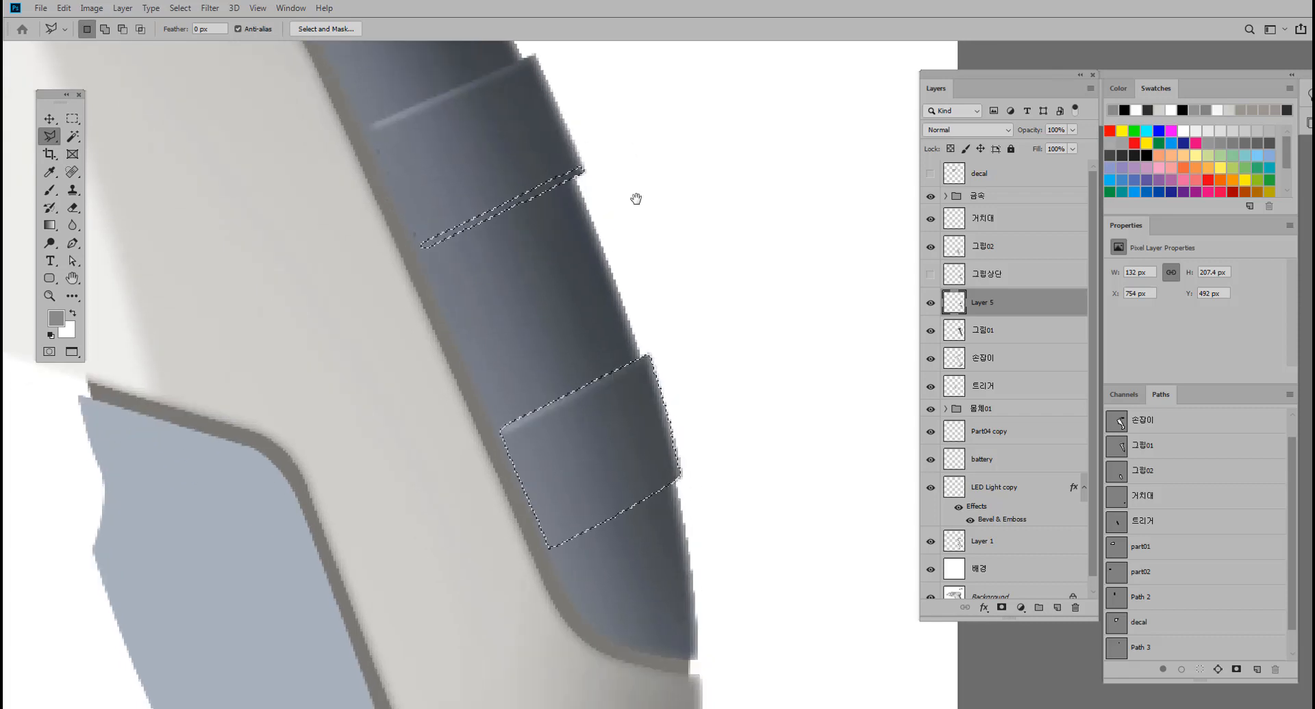
{"action": "left_click", "coordinate": [685, 463]}
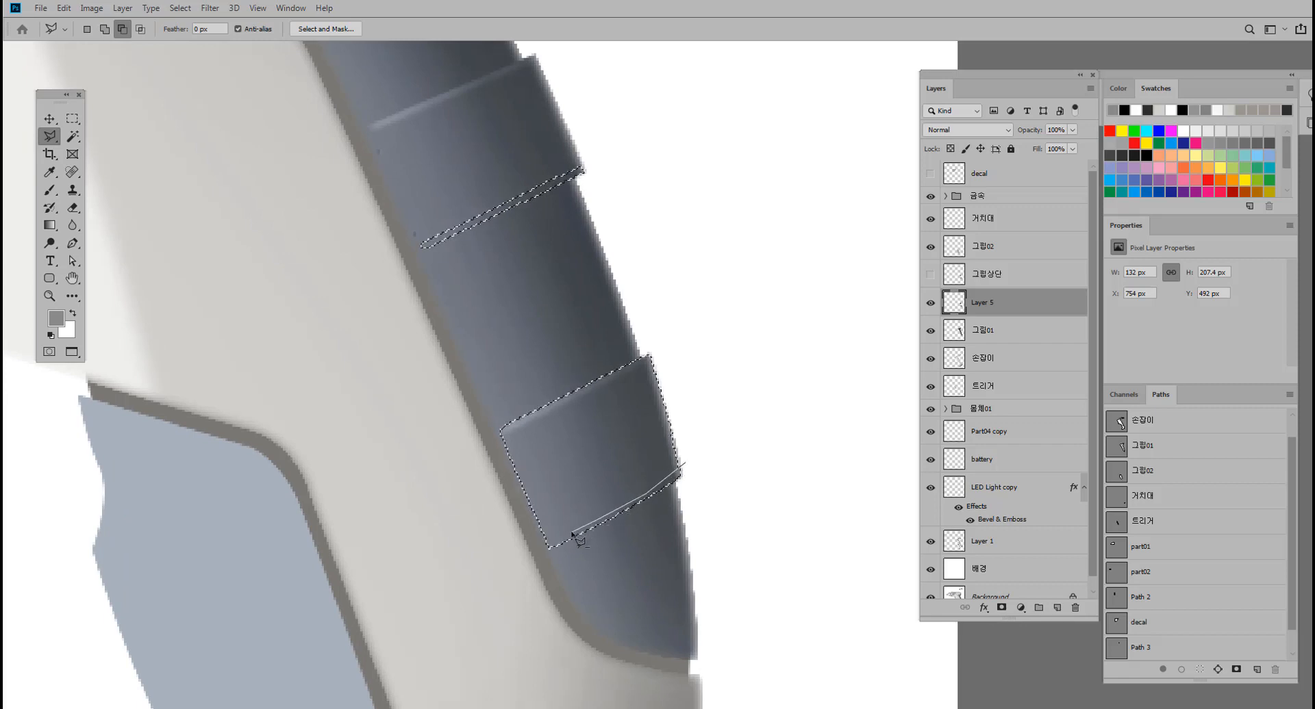
{"action": "left_click", "coordinate": [533, 551]}
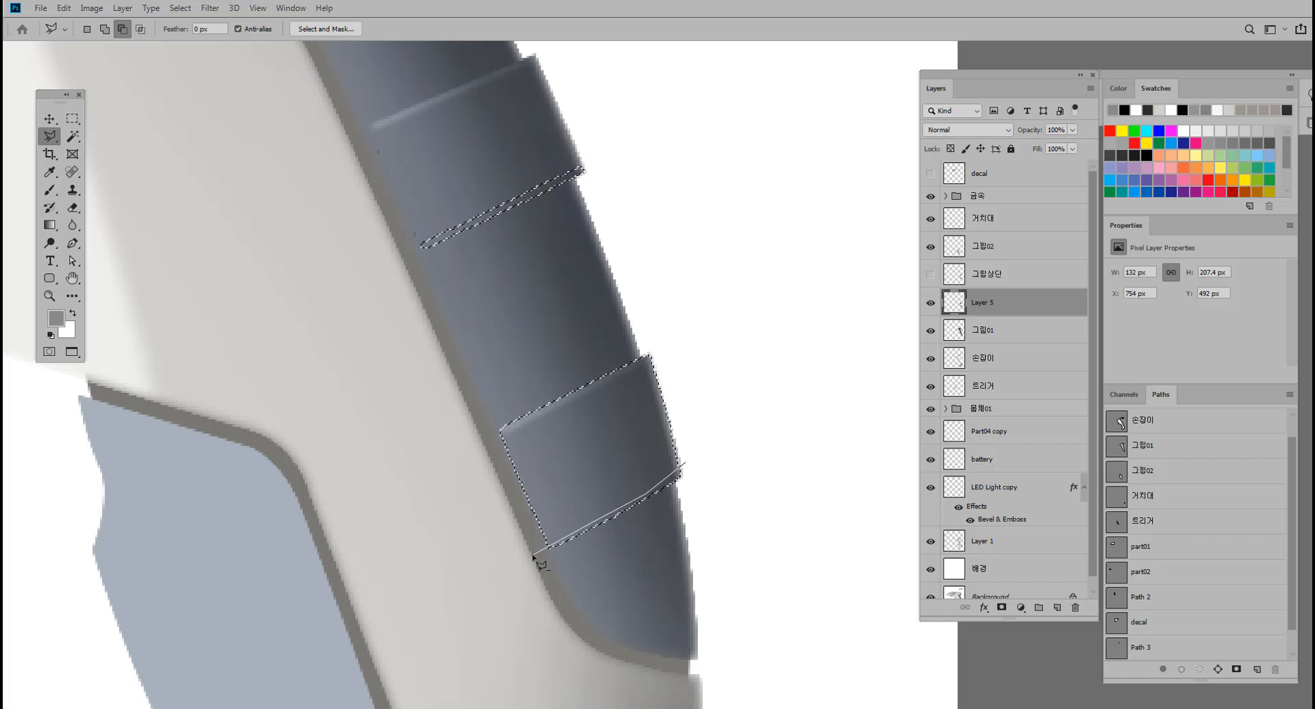
{"action": "left_click", "coordinate": [470, 415]}
{"action": "left_click", "coordinate": [498, 358]}
{"action": "left_click", "coordinate": [591, 331]}
{"action": "left_click", "coordinate": [701, 373]}
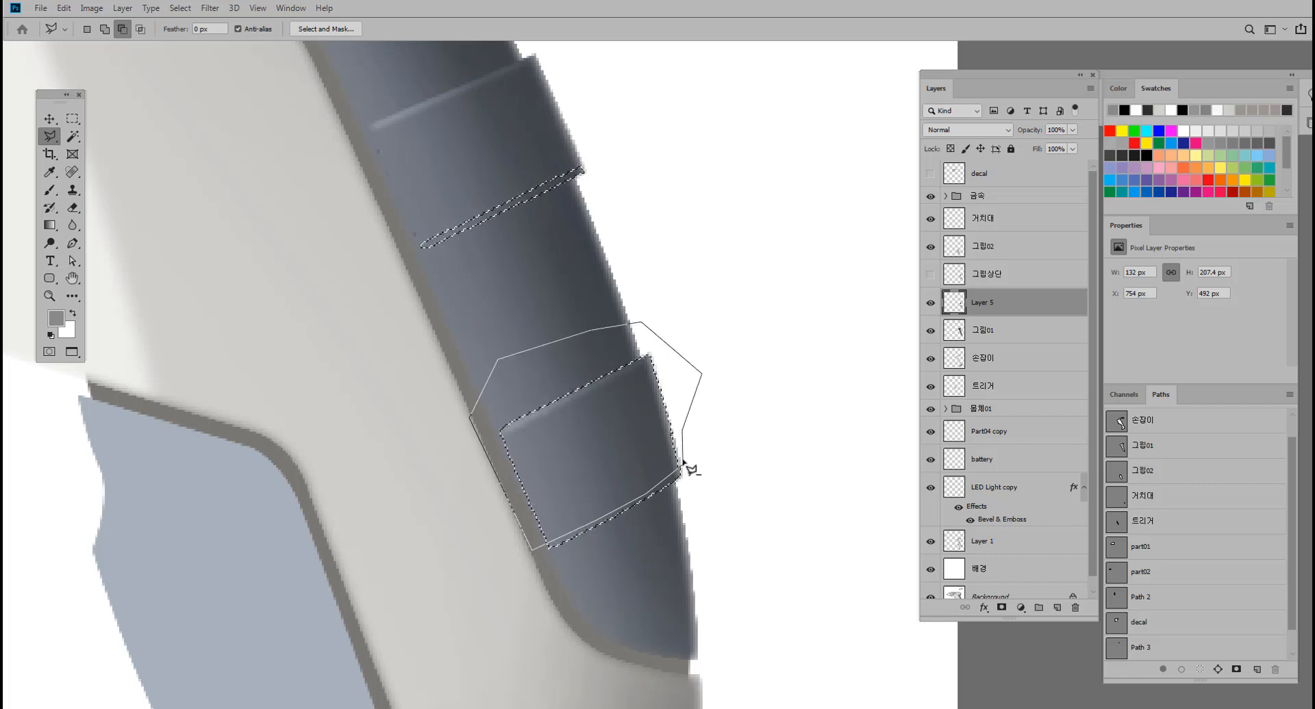
{"action": "left_click", "coordinate": [683, 466]}
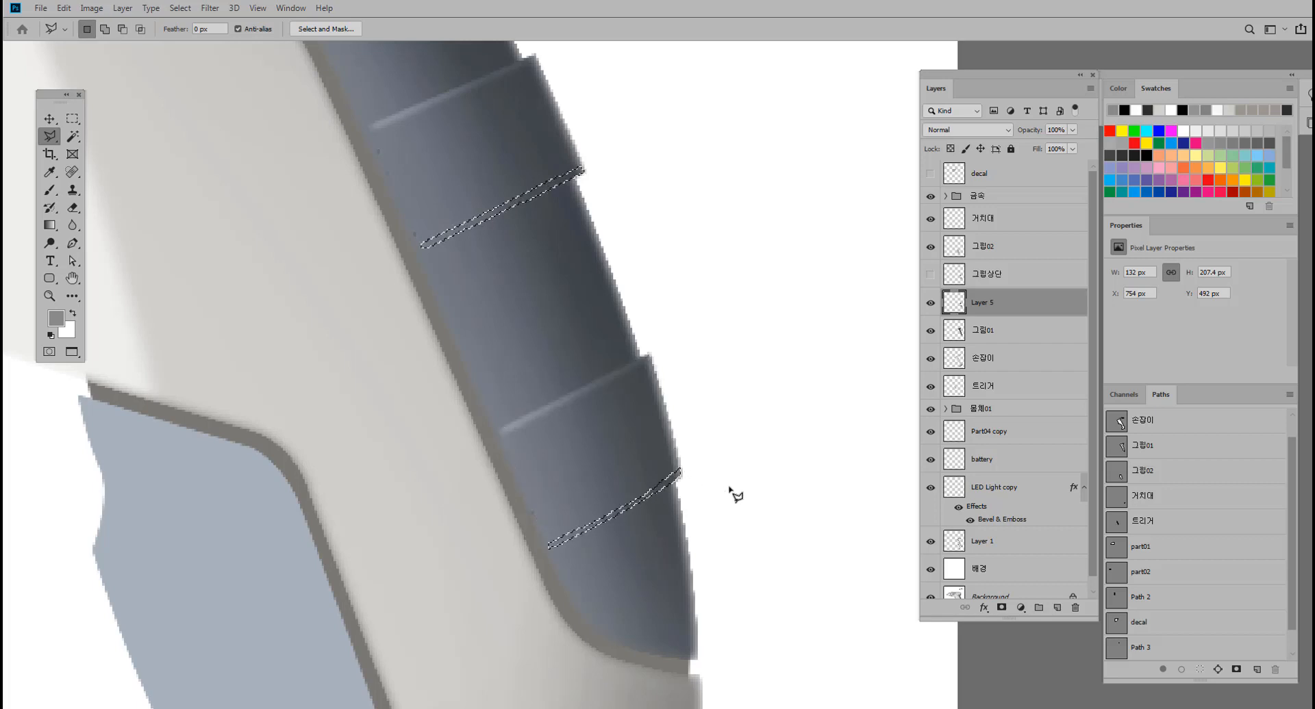
Feather the selection of the two bottom-edge strips by 1 pixel.
{"action": "left_click", "coordinate": [78, 121]}
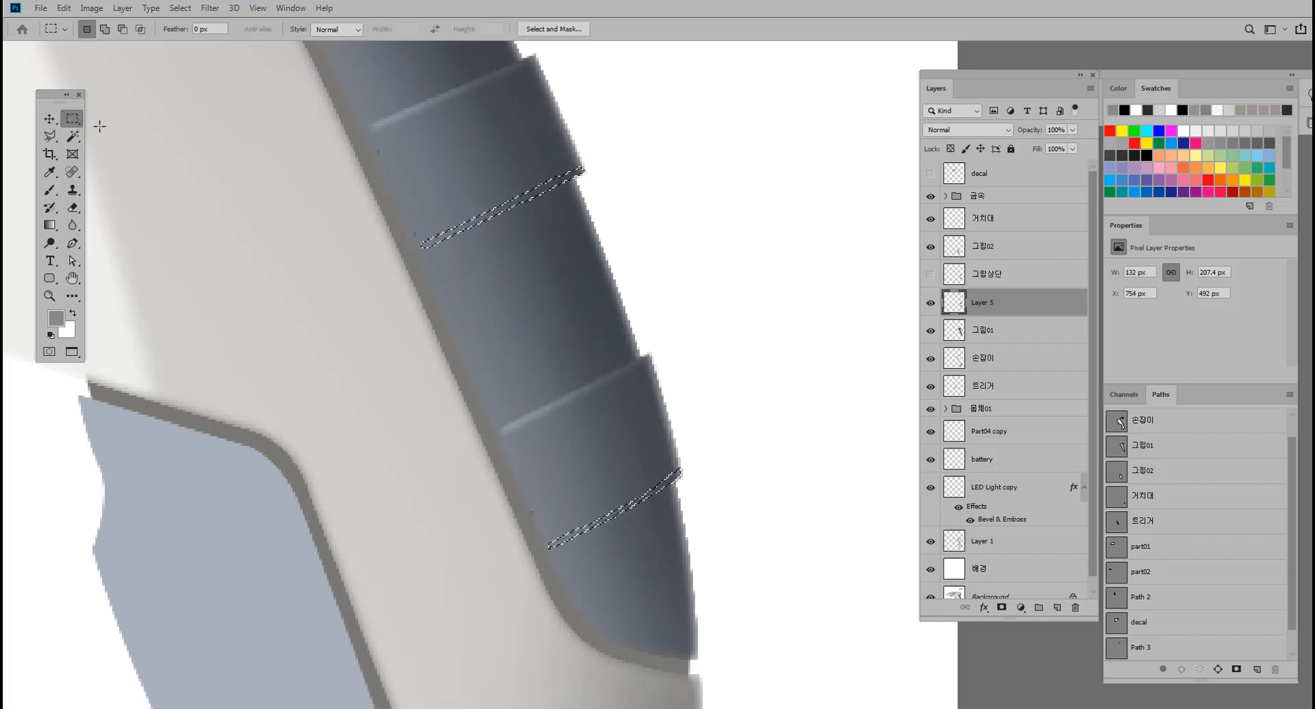
{"action": "right_click", "coordinate": [491, 213]}
{"action": "left_click", "coordinate": [528, 245]}
{"action": "type", "text": "1"}
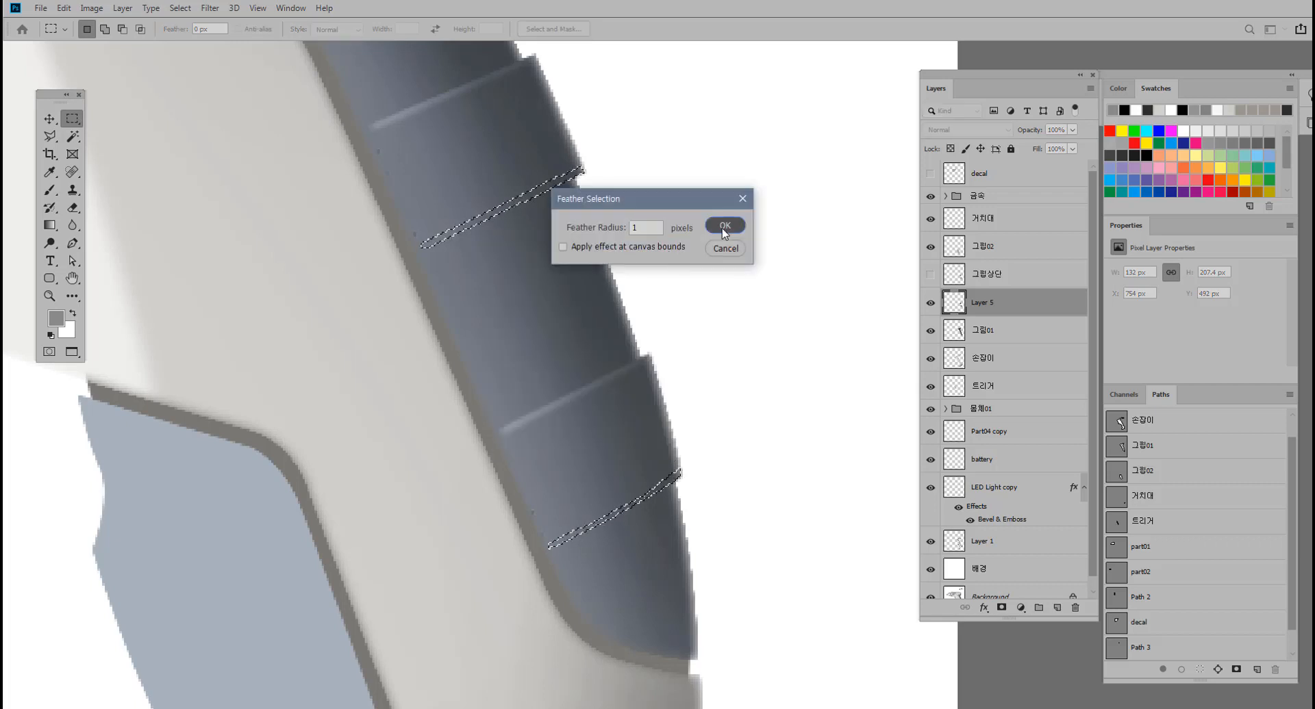
{"action": "left_click", "coordinate": [722, 228]}
Darken the two bottom-edge strips with a Brightness value of -72 and deselect them.
{"action": "key", "text": "alt+i"}
{"action": "key", "text": "j"}
{"action": "key", "text": "c"}
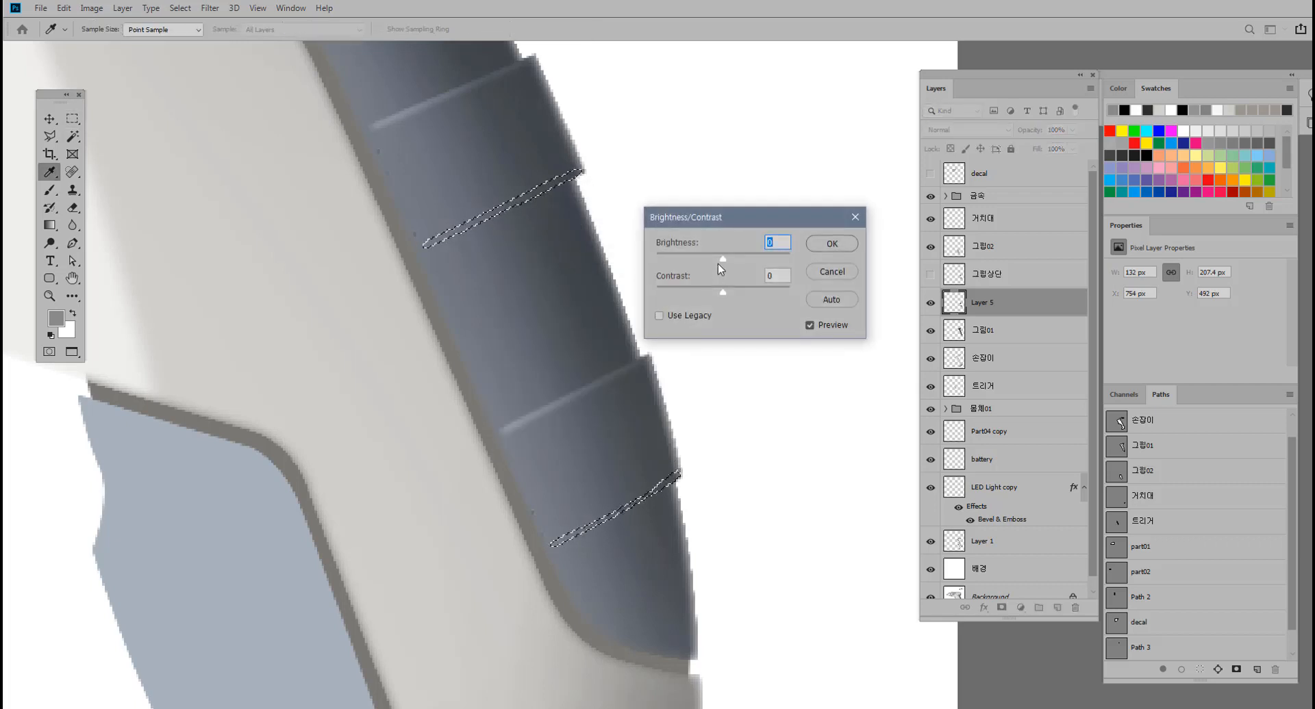
{"action": "left_click_drag", "start_coordinate": [722, 259], "coordinate": [692, 263]}
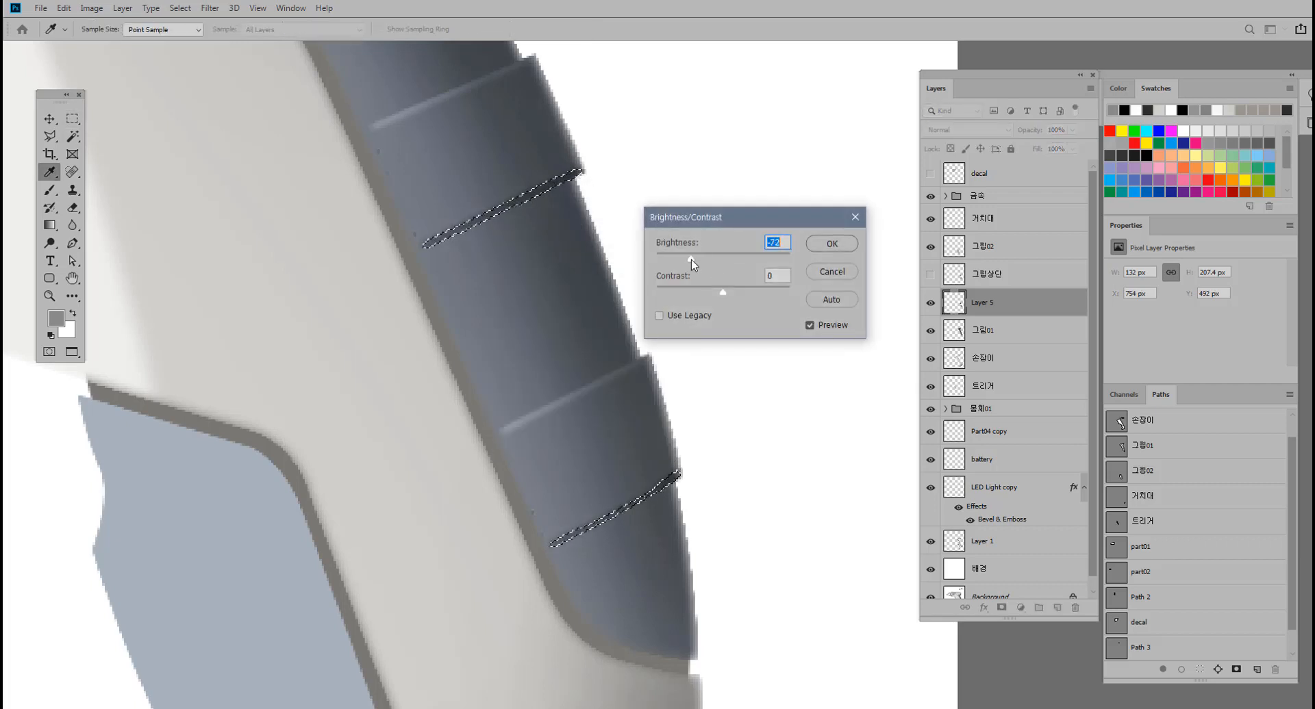
{"action": "left_click", "coordinate": [831, 243]}
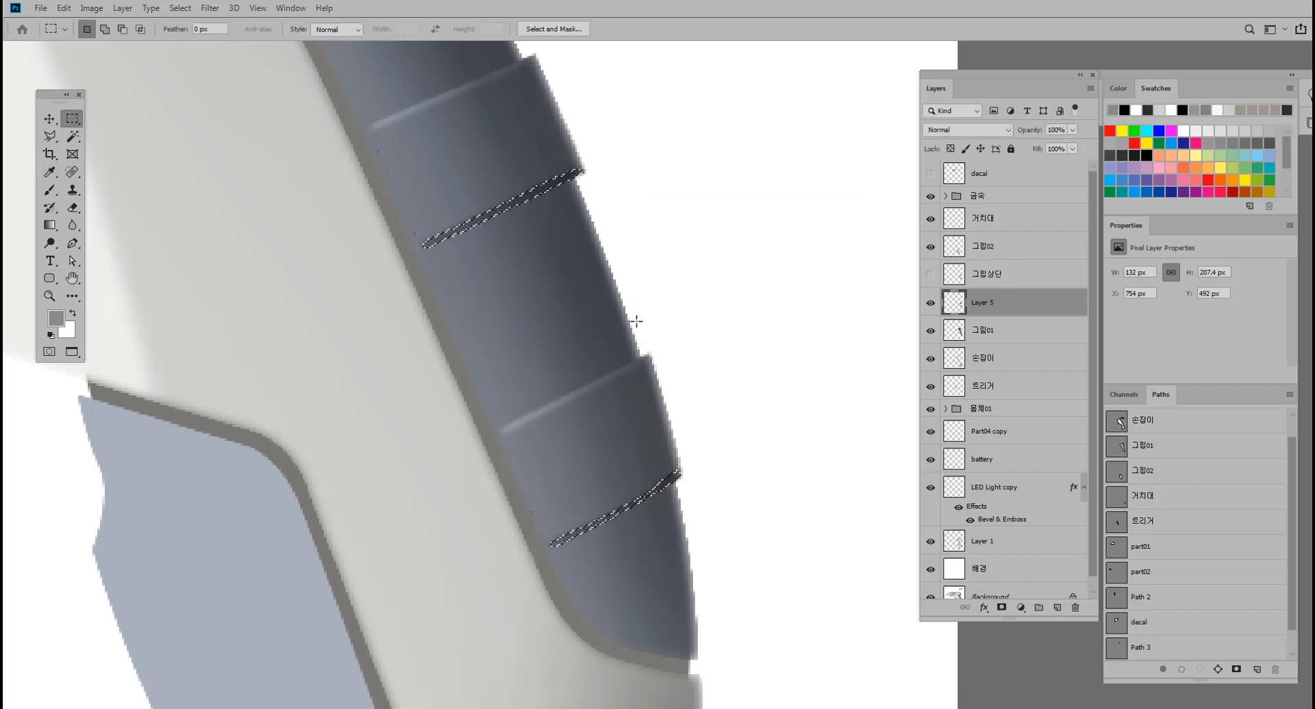
{"action": "key", "text": "ctrl+d"}
{"action": "left_click_drag", "start_coordinate": [608, 298], "coordinate": [563, 302]}
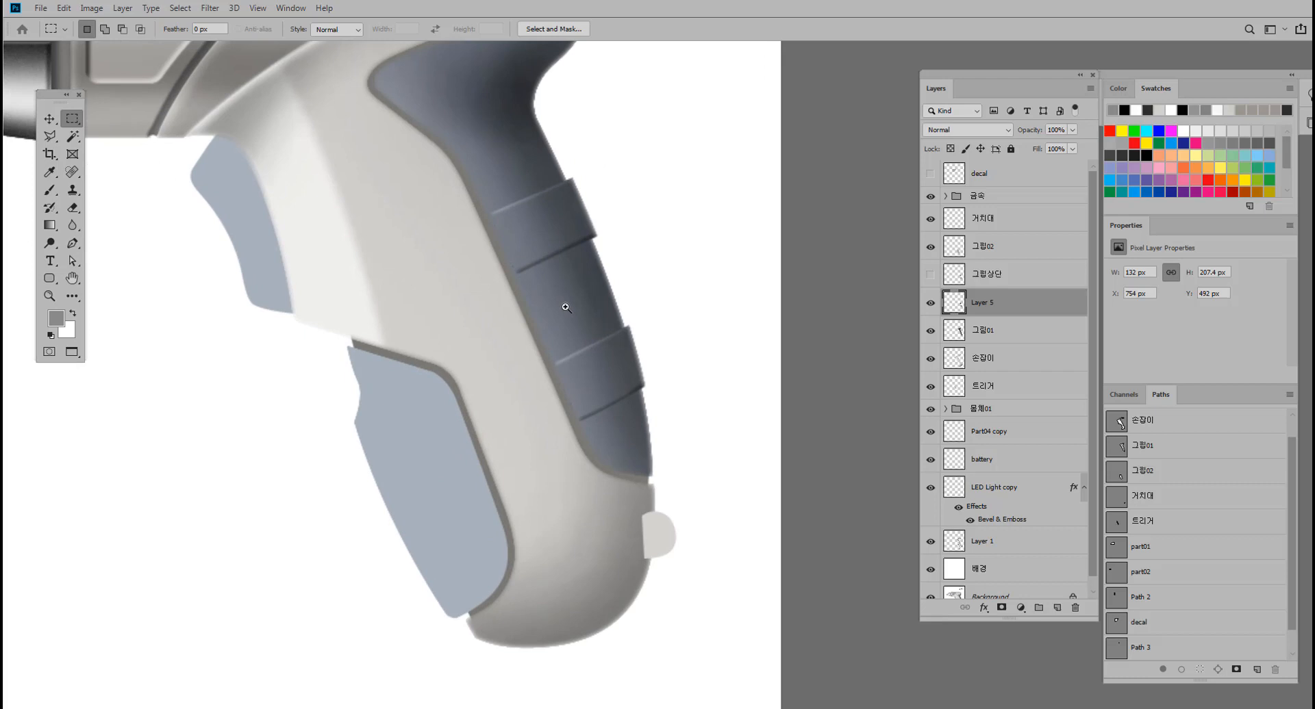
{"action": "left_click", "coordinate": [48, 121]}
{"action": "key", "text": "ctrl+t"}
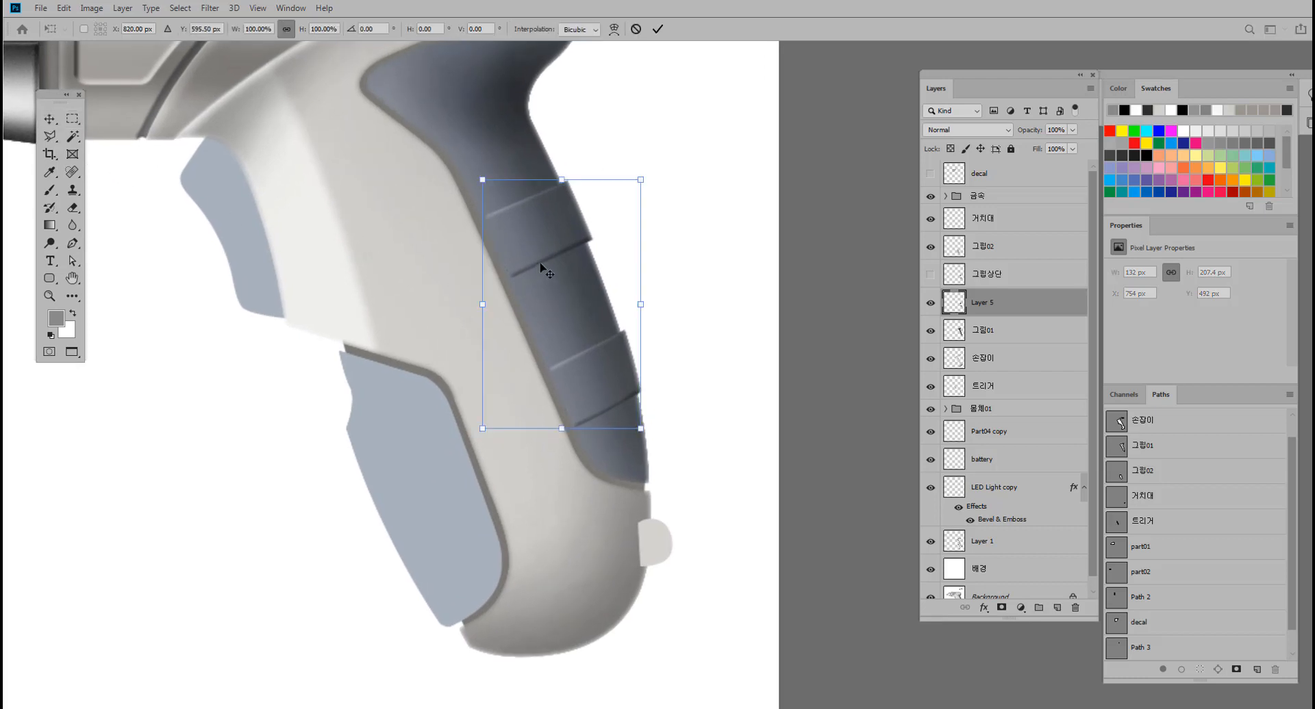
{"action": "key", "text": "Return"}
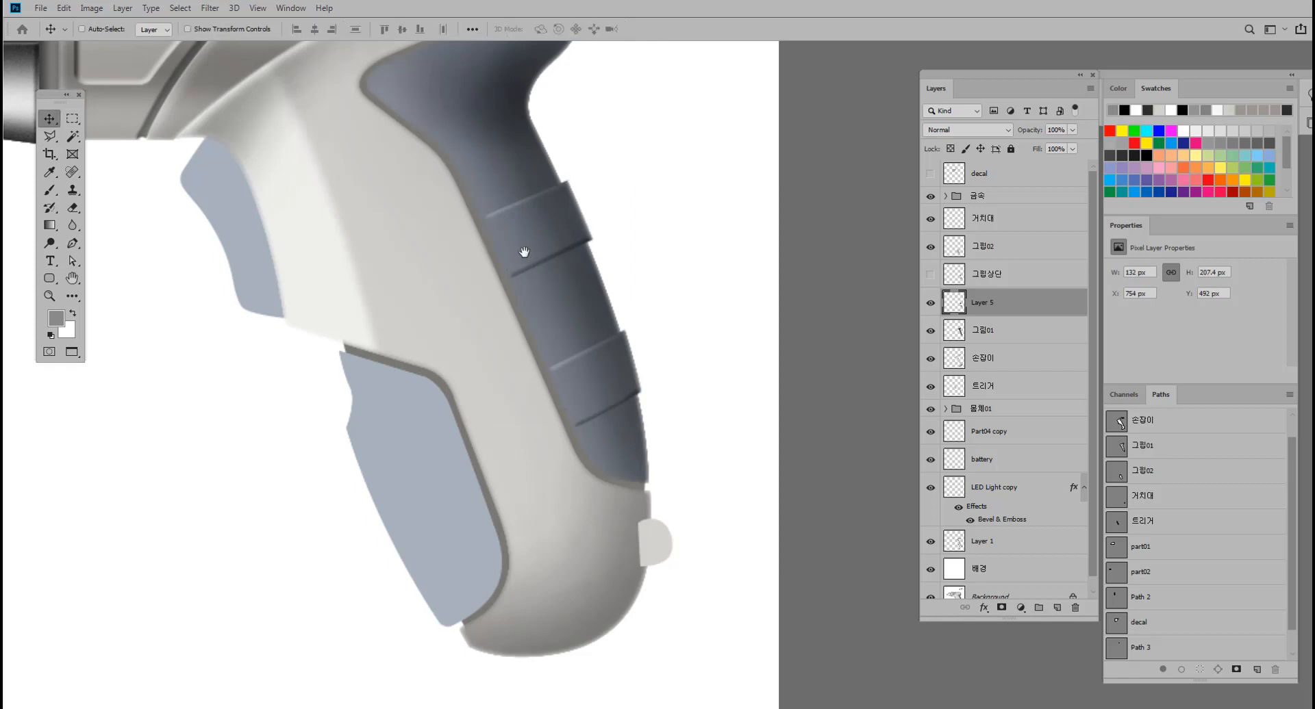
Extend the ridges' highlight and shadow lines to the grip's inner border on Layer 5 with the Clone Stamp.
{"action": "mouse_move", "coordinate": [525, 252]}
{"action": "left_mouse_down"}
{"action": "mouse_move", "coordinate": [547, 236]}
{"action": "mouse_move", "coordinate": [565, 264]}
{"action": "left_mouse_up"}
{"action": "left_click", "coordinate": [73, 189]}
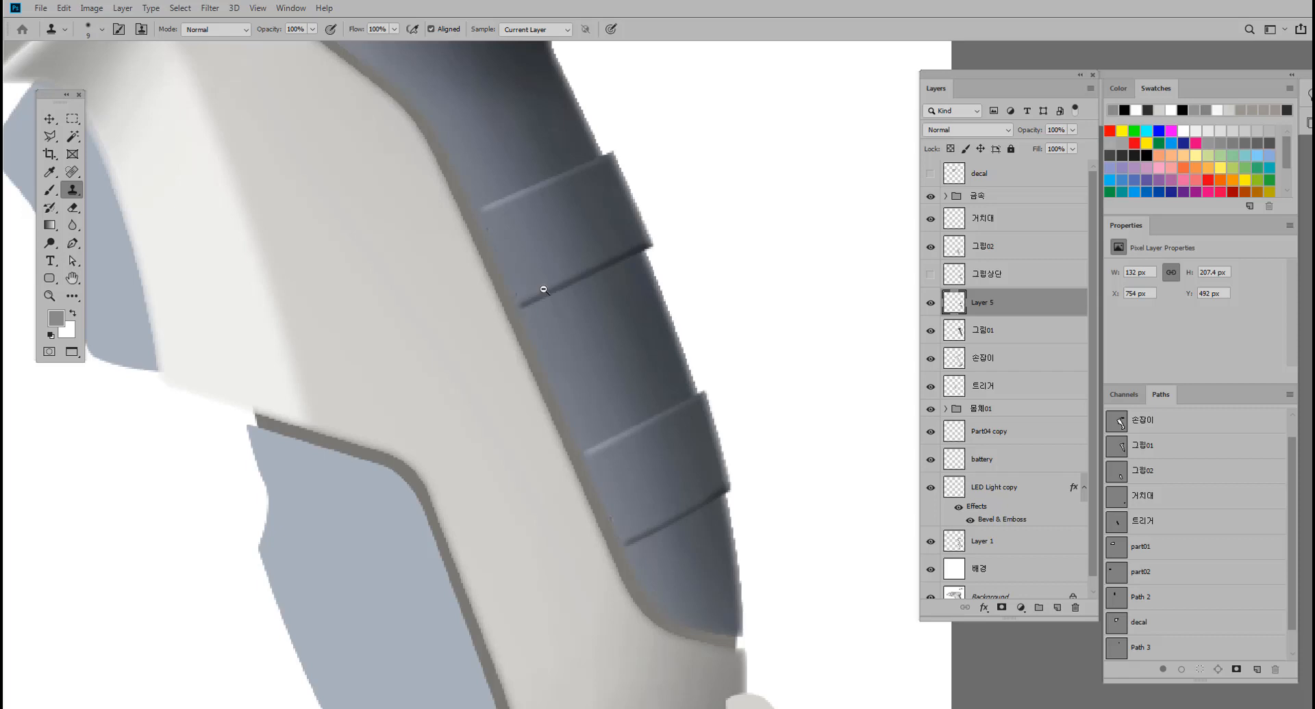
{"action": "scroll", "coordinate": [543, 290], "scroll_direction": "up", "scroll_amount": 5}
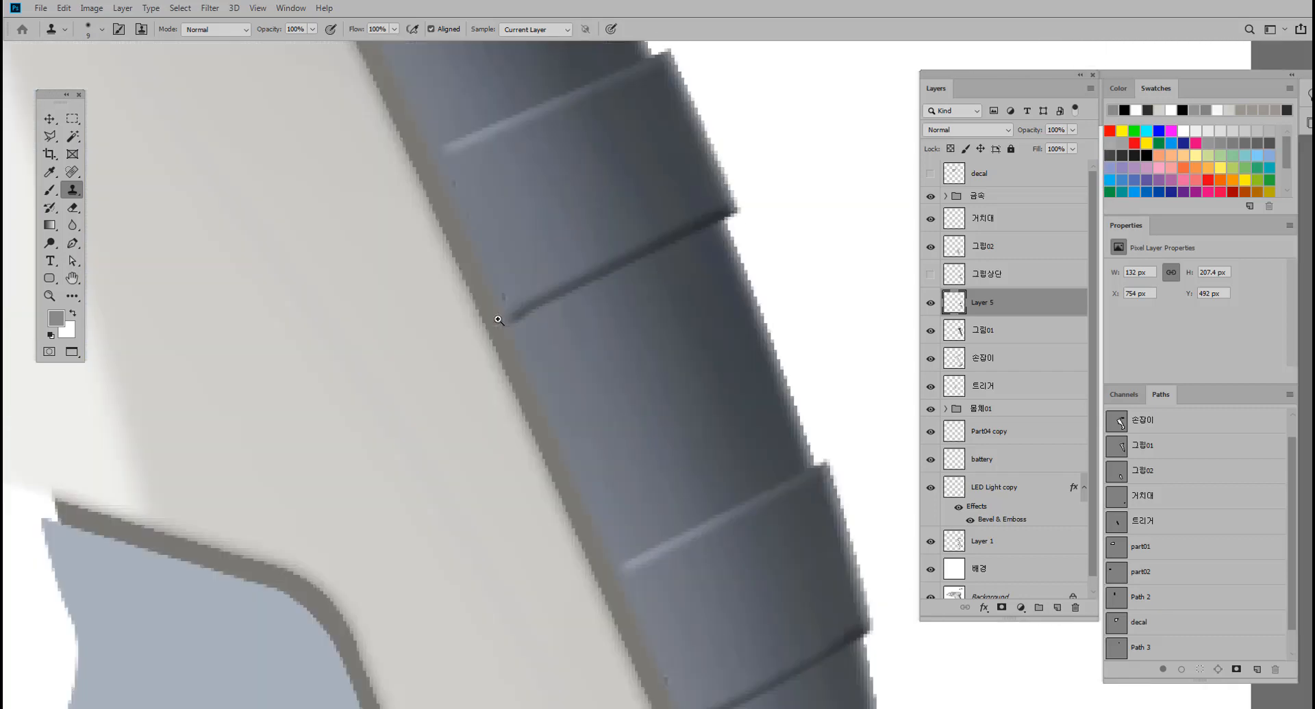
{"action": "scroll", "coordinate": [498, 320], "scroll_direction": "up", "scroll_amount": 1}
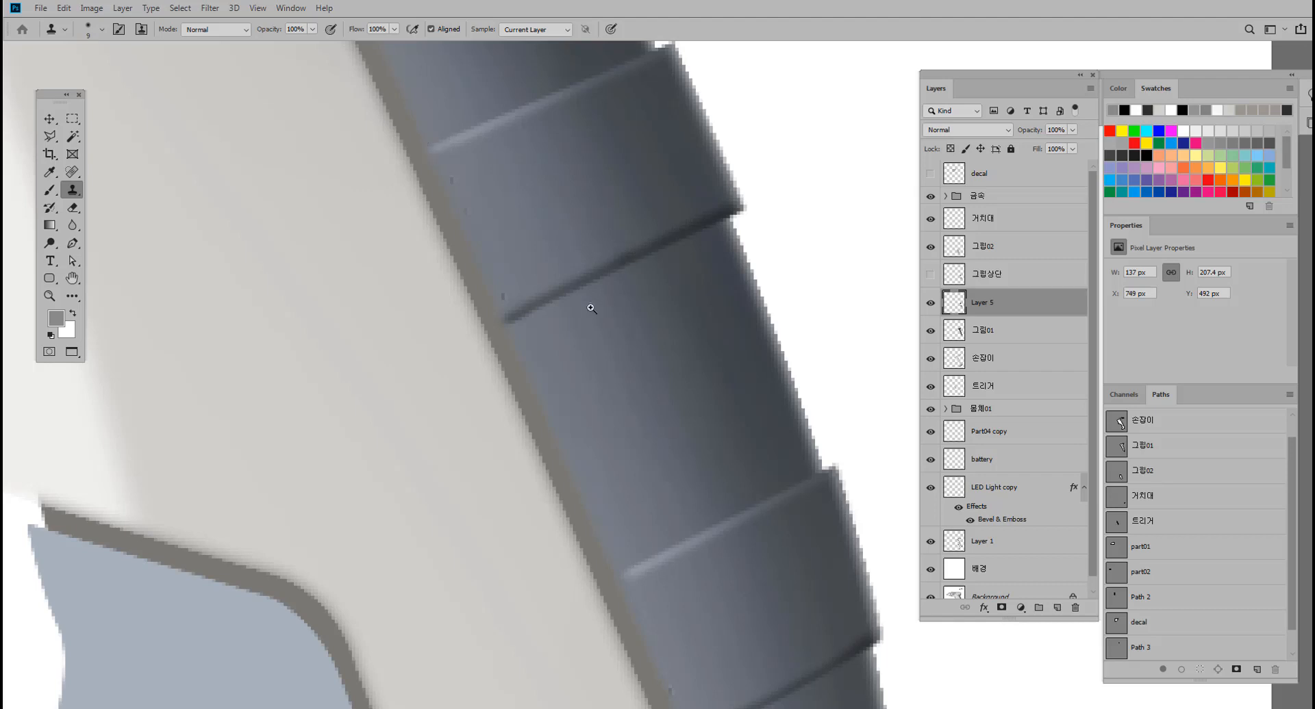
{"action": "mouse_move", "coordinate": [591, 308]}
{"action": "left_mouse_down"}
{"action": "mouse_move", "coordinate": [565, 311]}
{"action": "mouse_move", "coordinate": [576, 311]}
{"action": "left_mouse_up"}
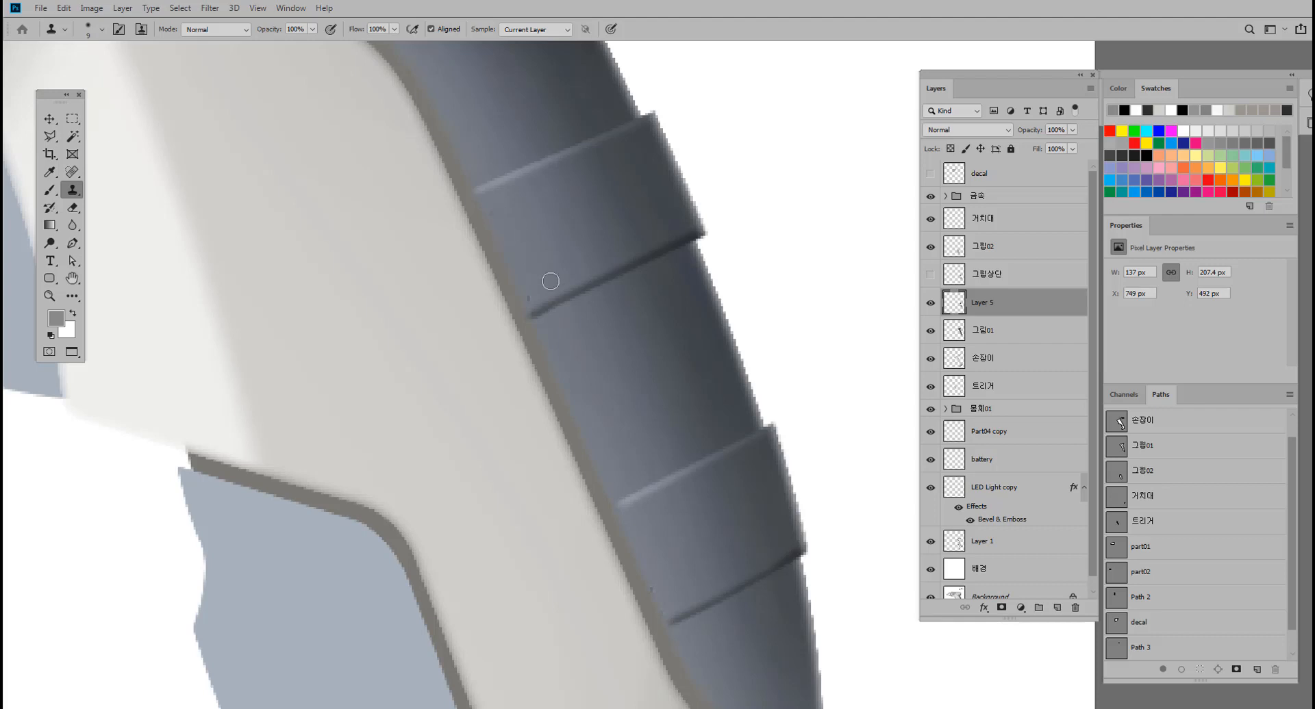
{"action": "left_click_drag", "start_coordinate": [672, 384], "coordinate": [576, 214]}
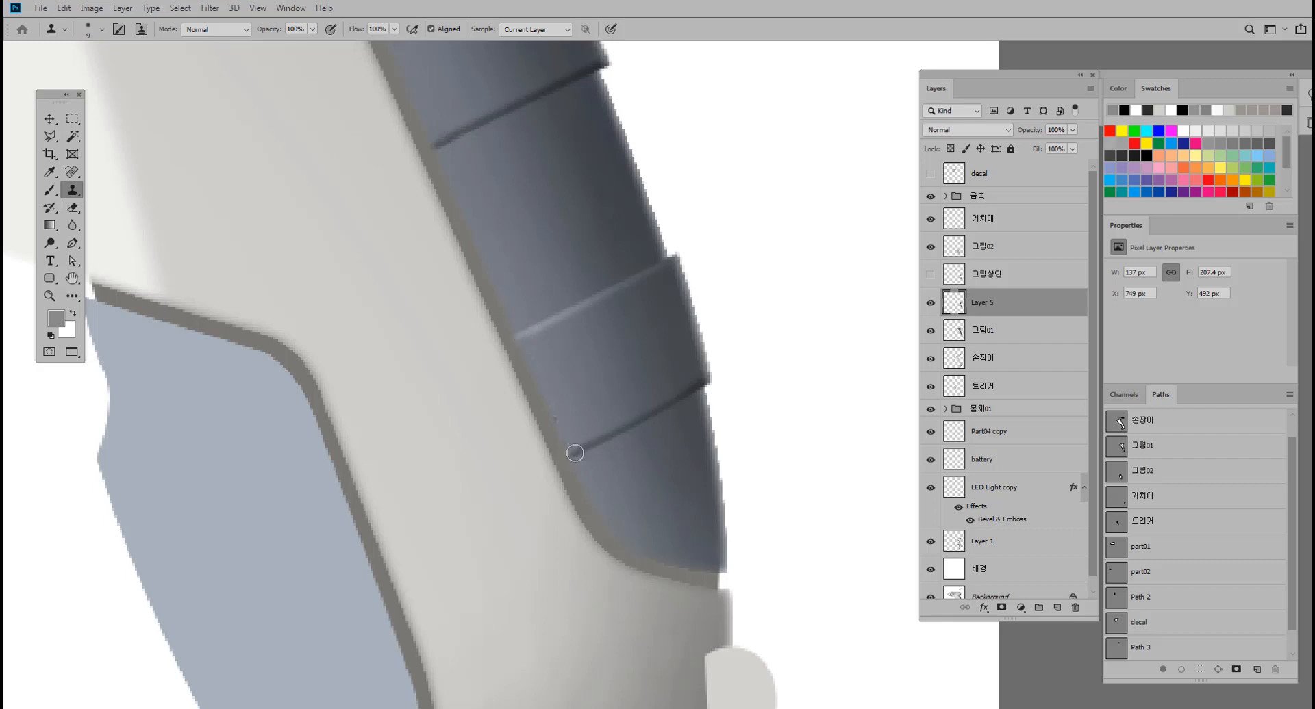
{"action": "left_click_drag", "start_coordinate": [646, 389], "coordinate": [610, 378]}
{"action": "mouse_move", "coordinate": [630, 334]}
{"action": "left_mouse_down"}
{"action": "mouse_move", "coordinate": [645, 419]}
{"action": "mouse_move", "coordinate": [590, 397]}
{"action": "mouse_move", "coordinate": [632, 387]}
{"action": "left_mouse_up"}
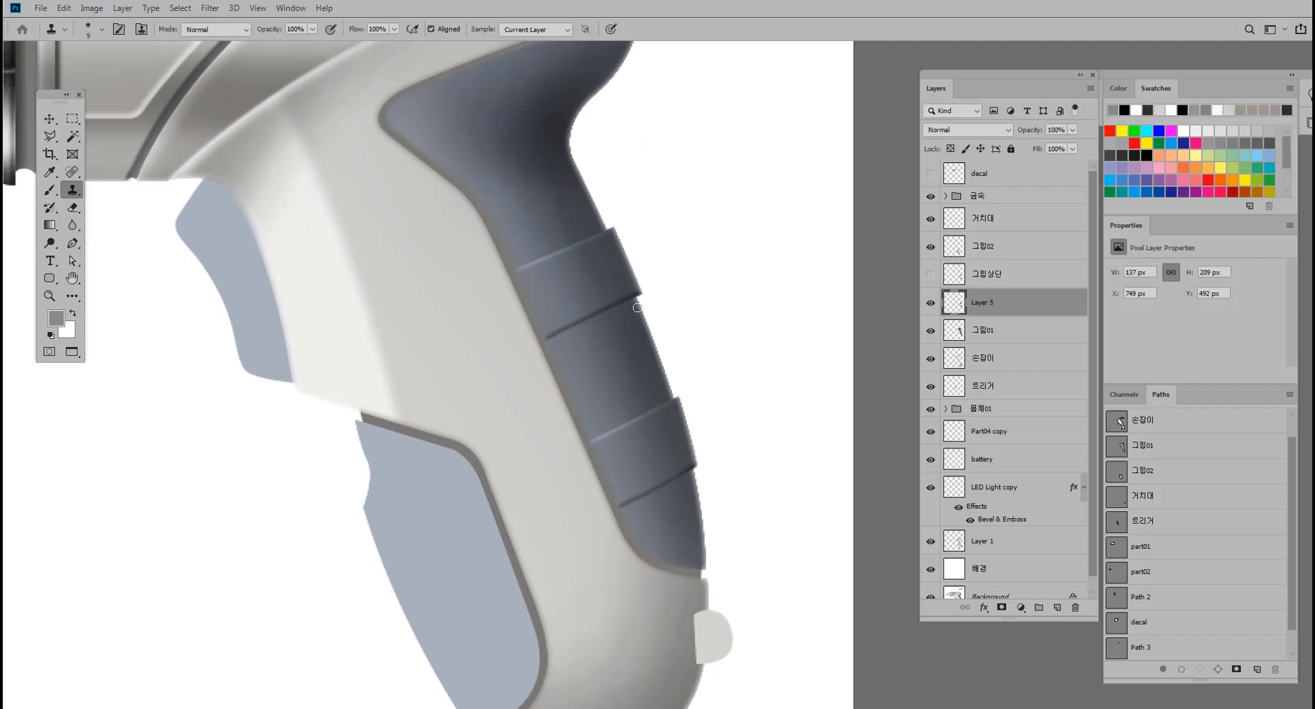
{"action": "left_click_drag", "start_coordinate": [640, 310], "coordinate": [674, 274]}
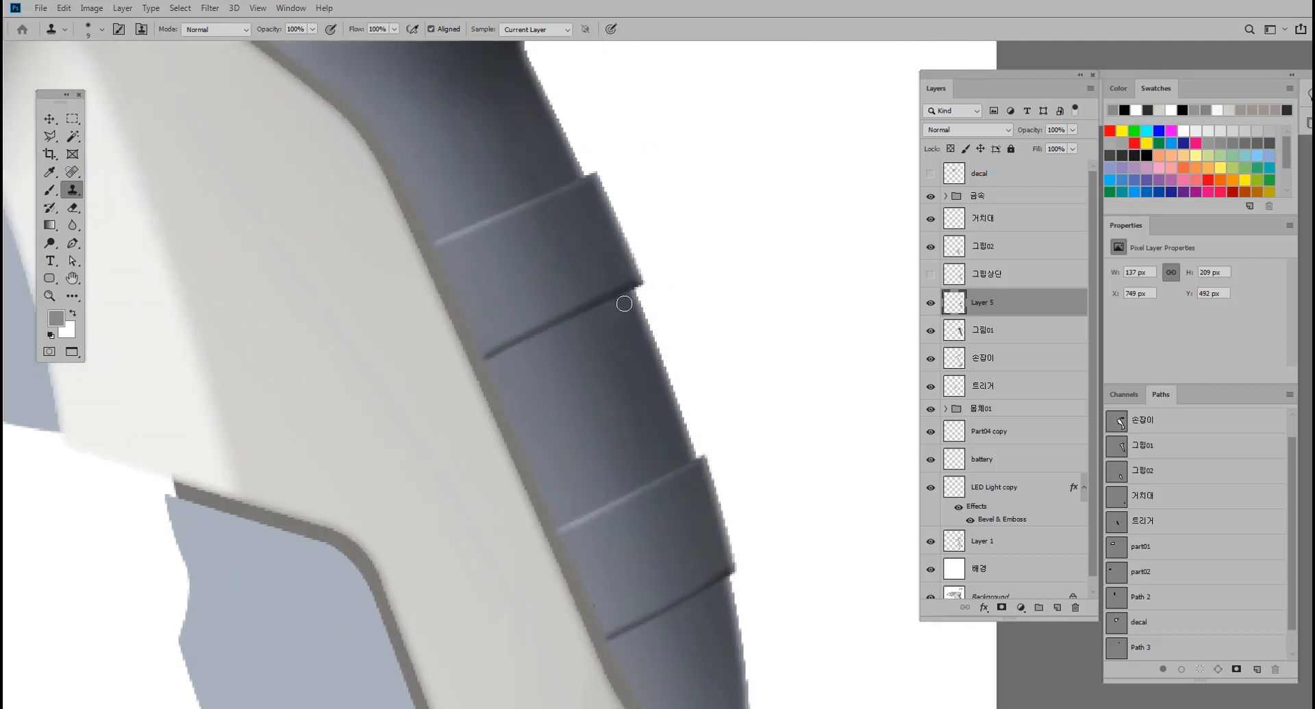
Compare the grip with and without its ridges by toggling the visibility of Layer 5.
{"action": "left_click", "coordinate": [49, 118]}
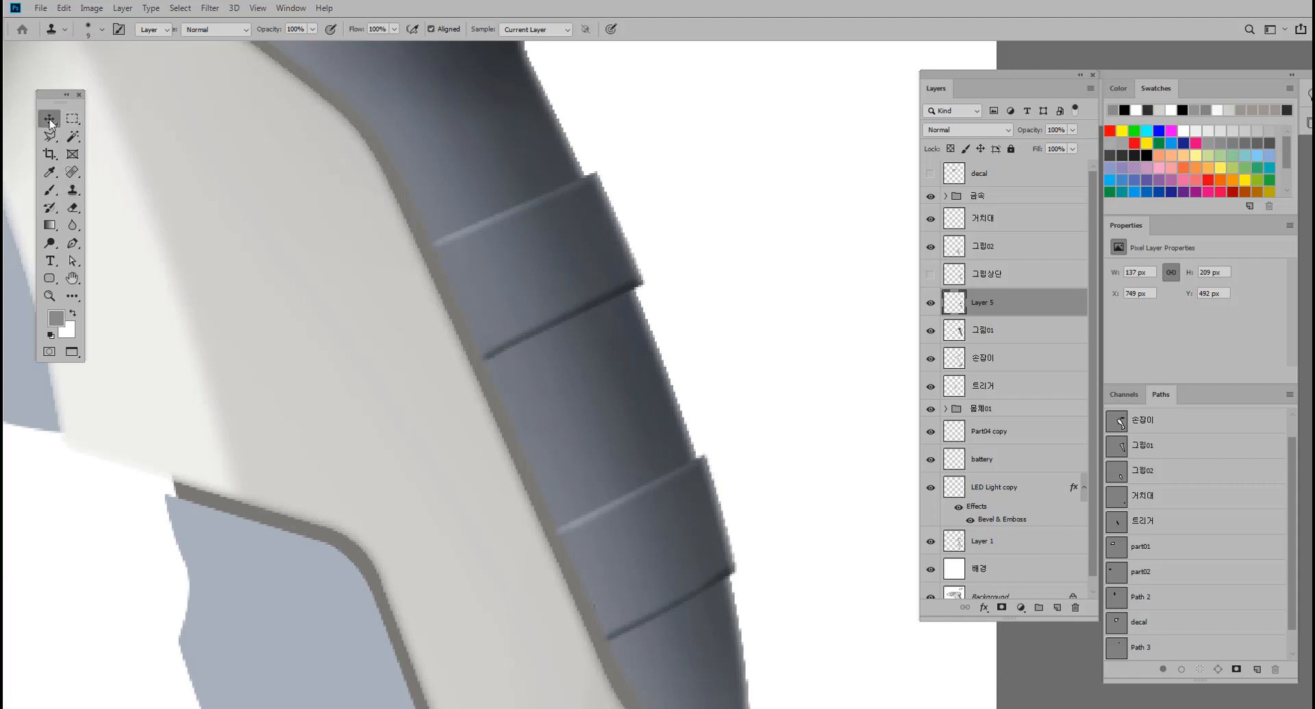
{"action": "left_click", "coordinate": [72, 243]}
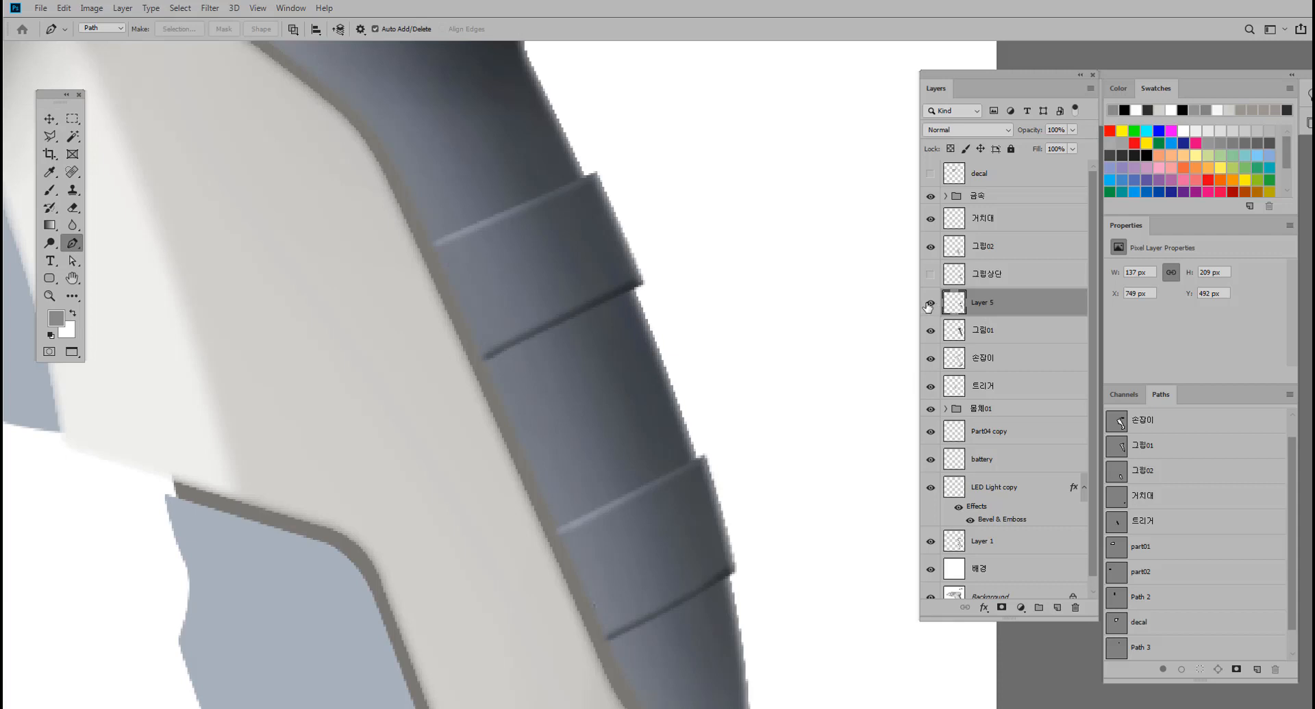
{"action": "left_click", "coordinate": [929, 304]}
{"action": "left_click", "coordinate": [929, 304]}
{"action": "left_click", "coordinate": [930, 304]}
{"action": "left_click", "coordinate": [930, 304]}
Create a new layer directly above the 그립01 layer, beneath the ridges on Layer 5.
{"action": "left_click", "coordinate": [989, 335], "text": "shift"}
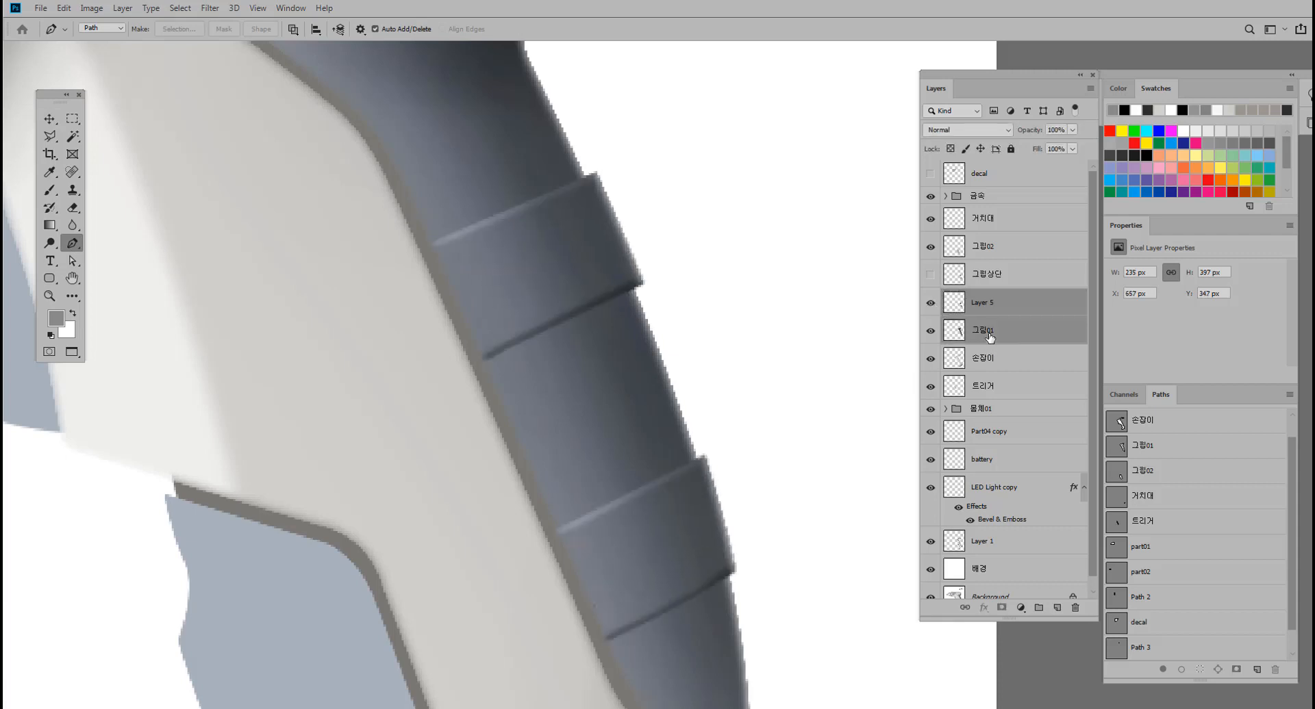
{"action": "left_click", "coordinate": [989, 334]}
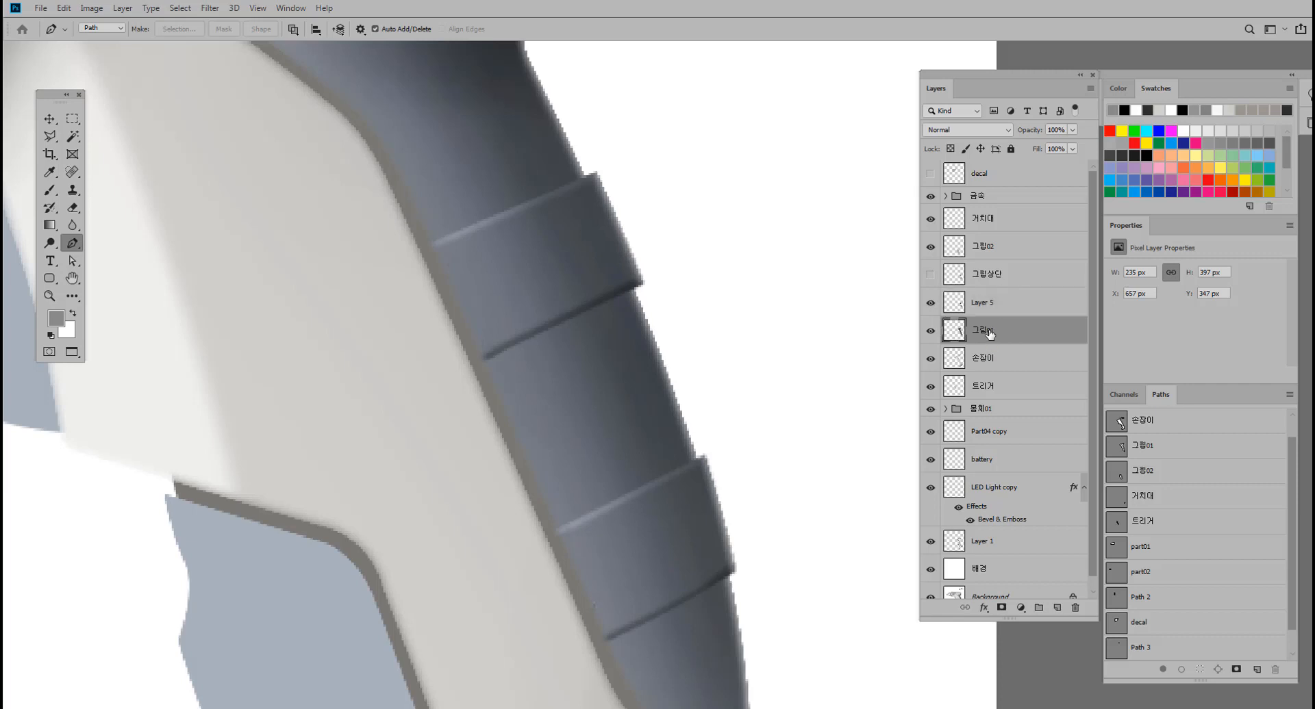
{"action": "left_click", "coordinate": [993, 309]}
{"action": "left_click", "coordinate": [992, 335]}
{"action": "left_click", "coordinate": [1057, 609]}
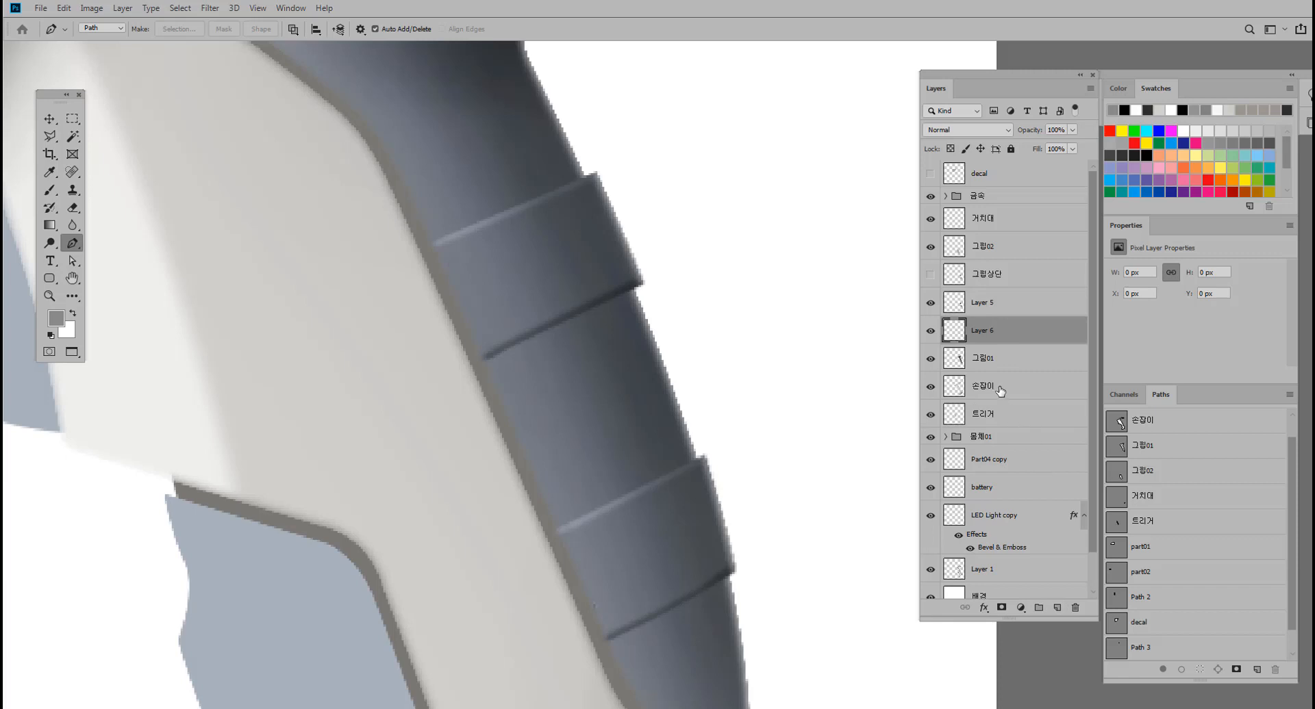
Check the hidden old 그립상단 layer by toggling its visibility and delete it.
{"action": "left_click", "coordinate": [930, 275]}
{"action": "left_click", "coordinate": [930, 275]}
{"action": "left_click", "coordinate": [1007, 286]}
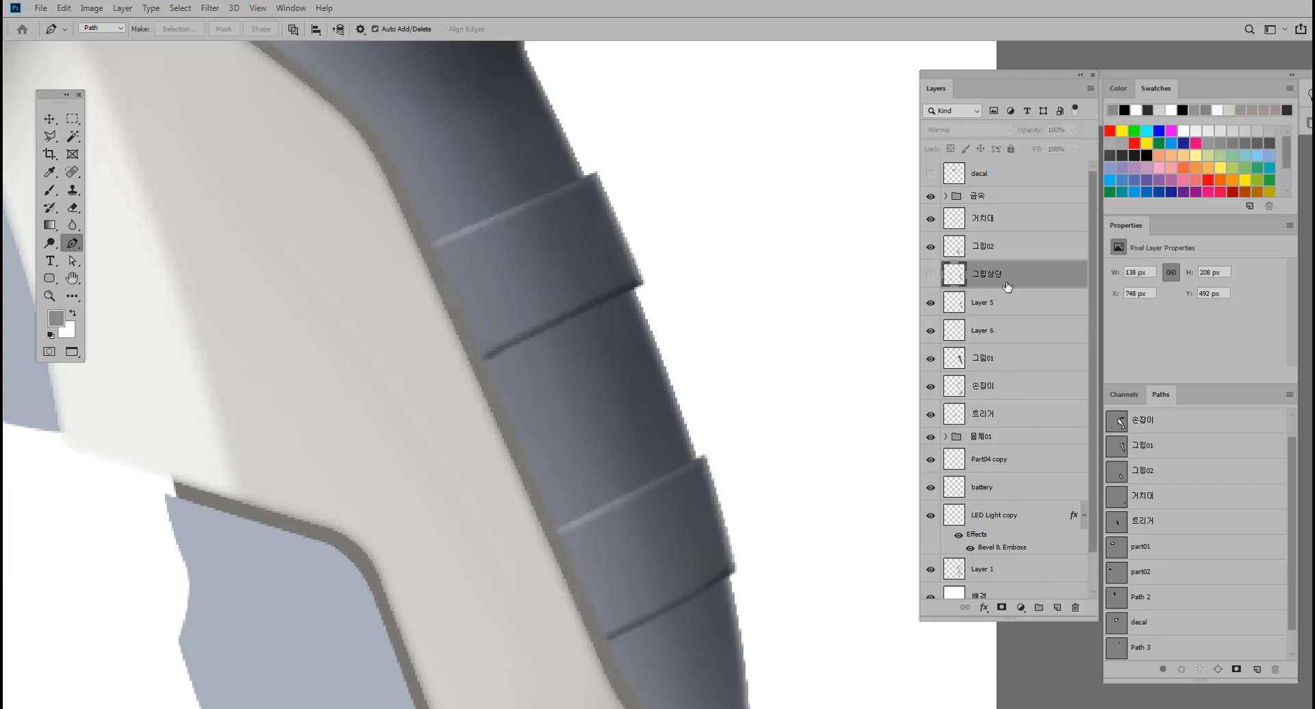
{"action": "left_click", "coordinate": [1075, 608]}
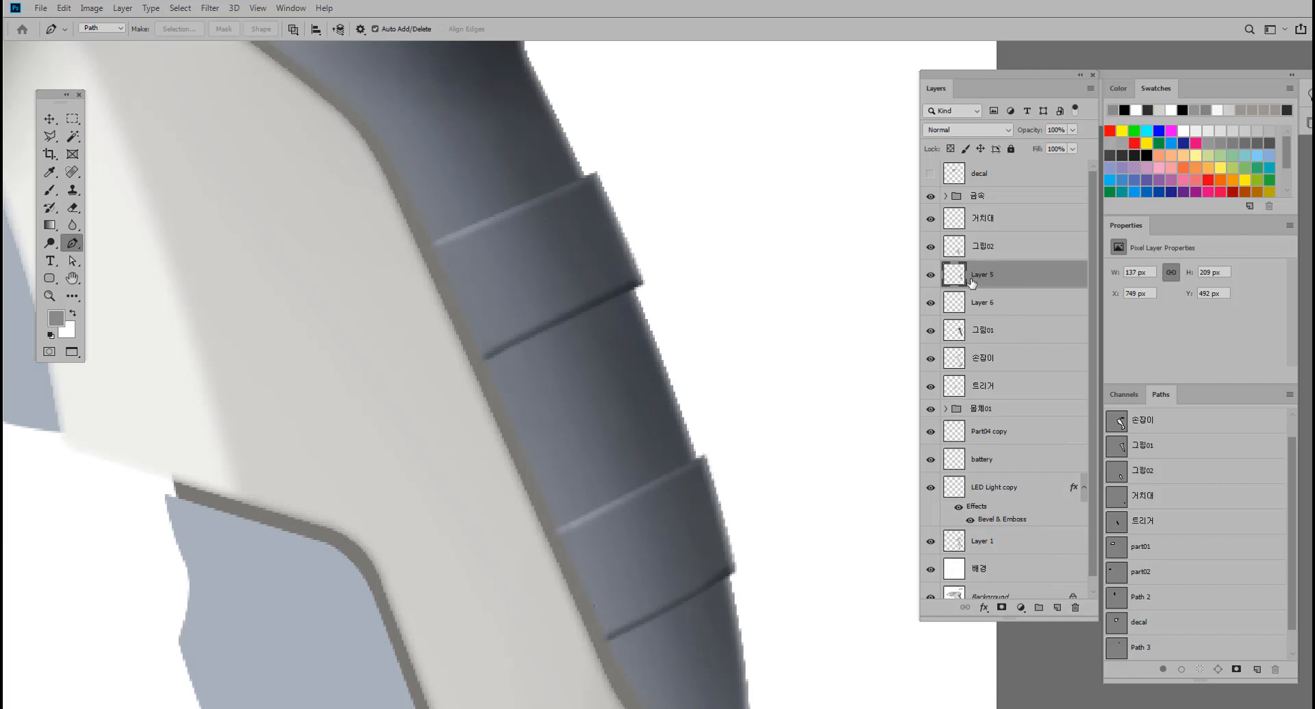
Rename Layer 5 as 그립상단 and Layer 6 as 그립 그림자.
{"action": "double_click", "coordinate": [992, 277]}
{"action": "type", "text": "글"}
{"action": "type", "text": "립상단"}
{"action": "double_click", "coordinate": [986, 304]}
{"action": "type", "text": "그"}
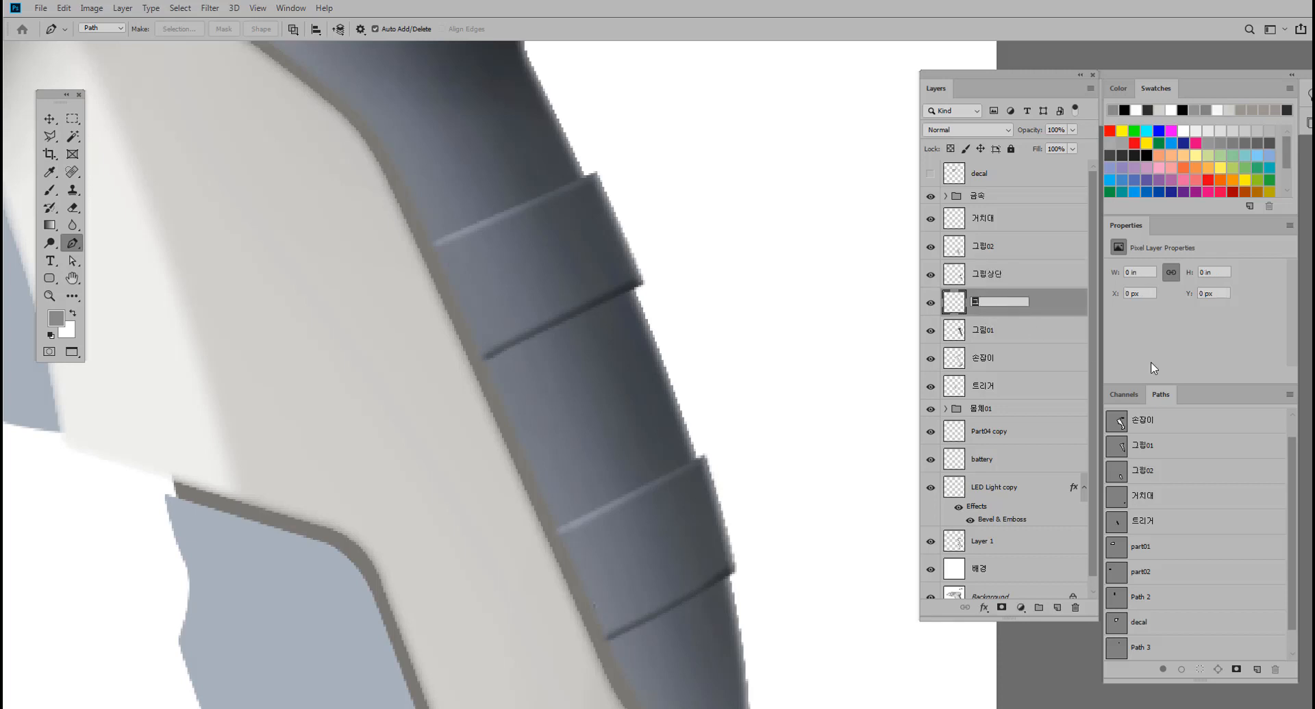
{"action": "type", "text": "립 그리자"}
{"action": "key", "text": "Return"}
Draw a thin closed crescent path with the Pen tool along the underside of the upper grip ridge.
{"action": "left_click", "coordinate": [633, 294]}
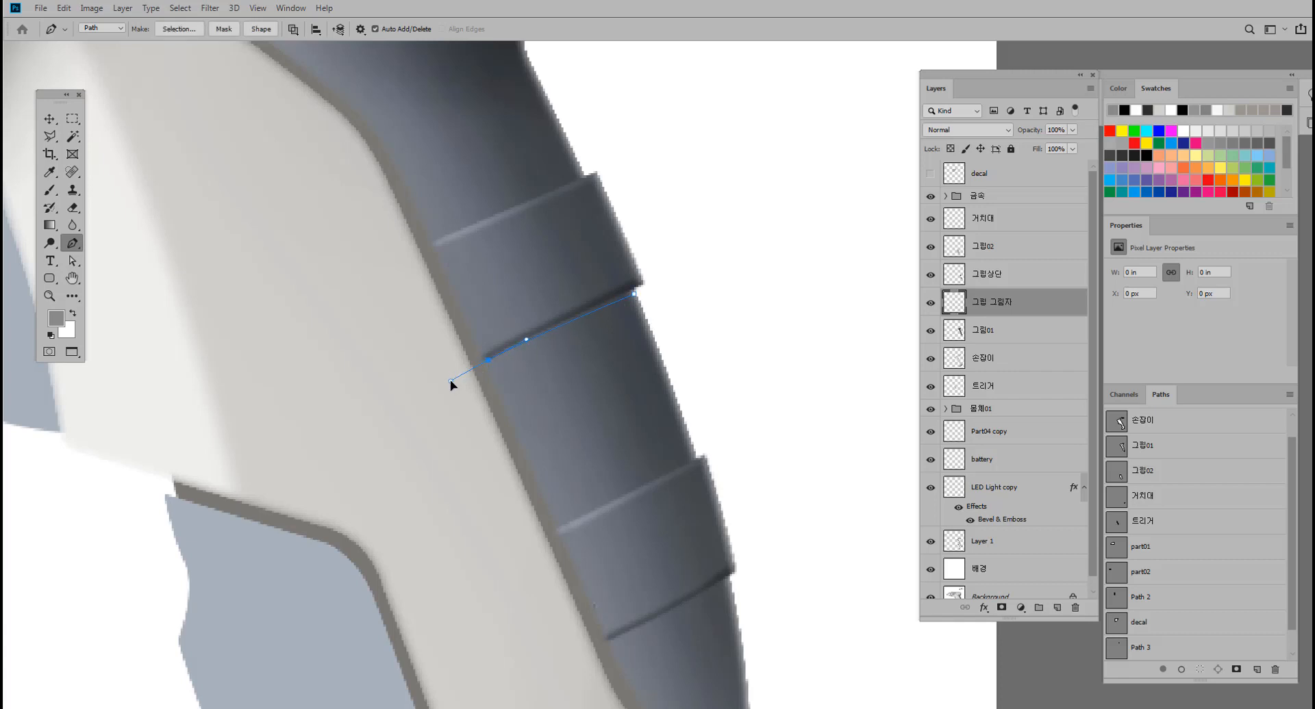
{"action": "left_click", "coordinate": [487, 360], "text": "alt"}
{"action": "scroll", "coordinate": [628, 291], "scroll_direction": "up", "scroll_amount": 2}
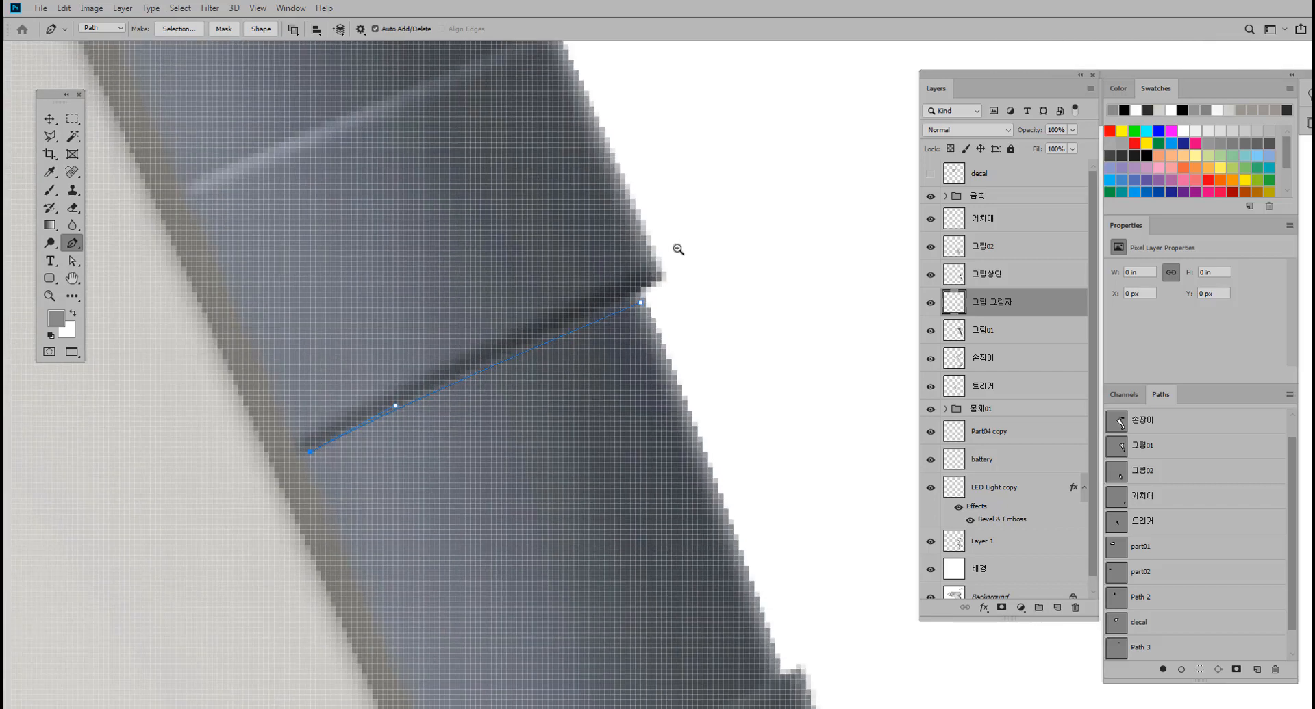
{"action": "left_click_drag", "start_coordinate": [636, 294], "coordinate": [712, 269]}
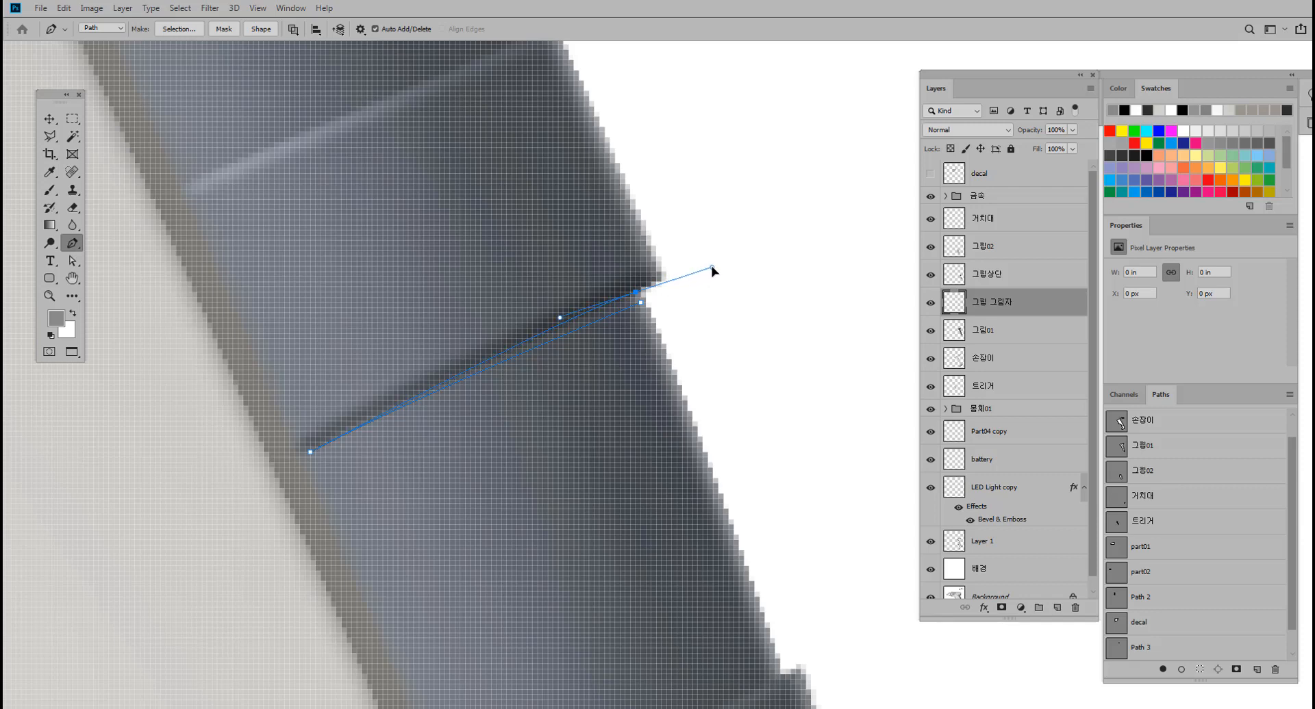
{"action": "left_click", "coordinate": [637, 293], "text": "alt"}
Draw a matching thin closed crescent path along the underside of the lower grip ridge.
{"action": "scroll", "coordinate": [693, 411], "scroll_direction": "down", "scroll_amount": 2}
{"action": "left_click_drag", "start_coordinate": [634, 420], "coordinate": [569, 299]}
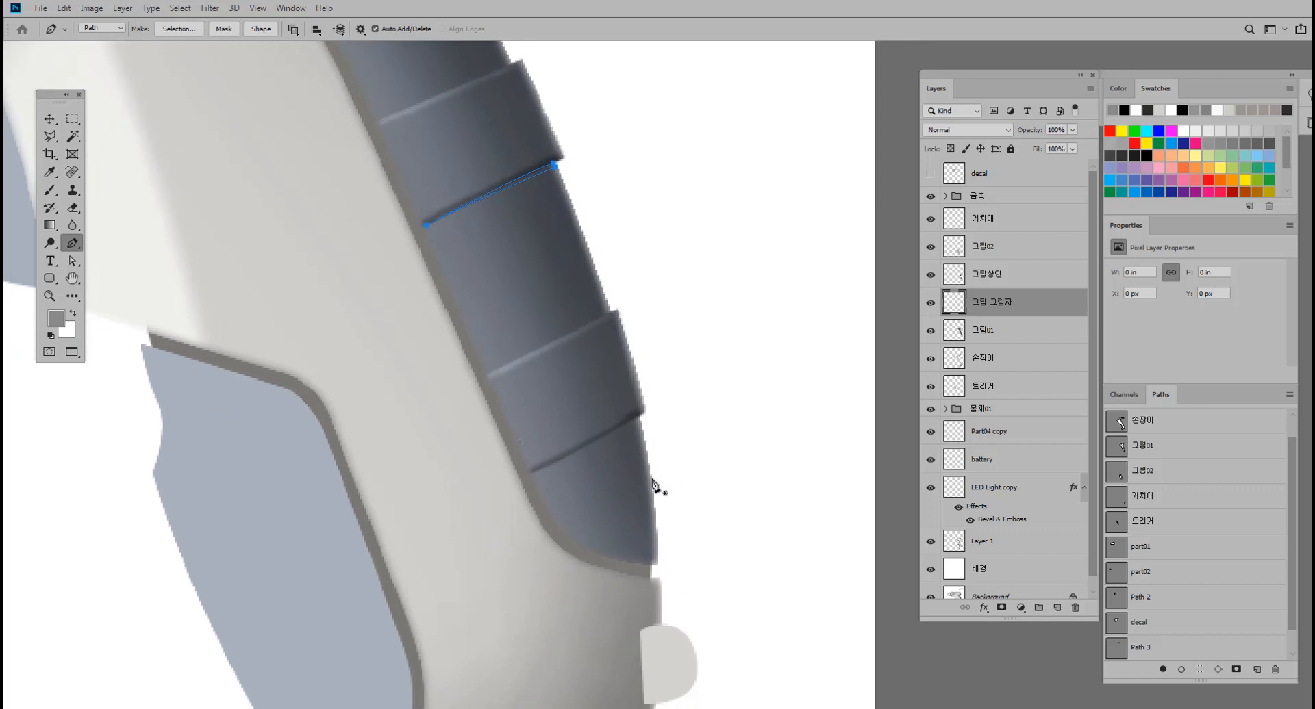
{"action": "scroll", "coordinate": [652, 473], "scroll_direction": "up", "scroll_amount": 1}
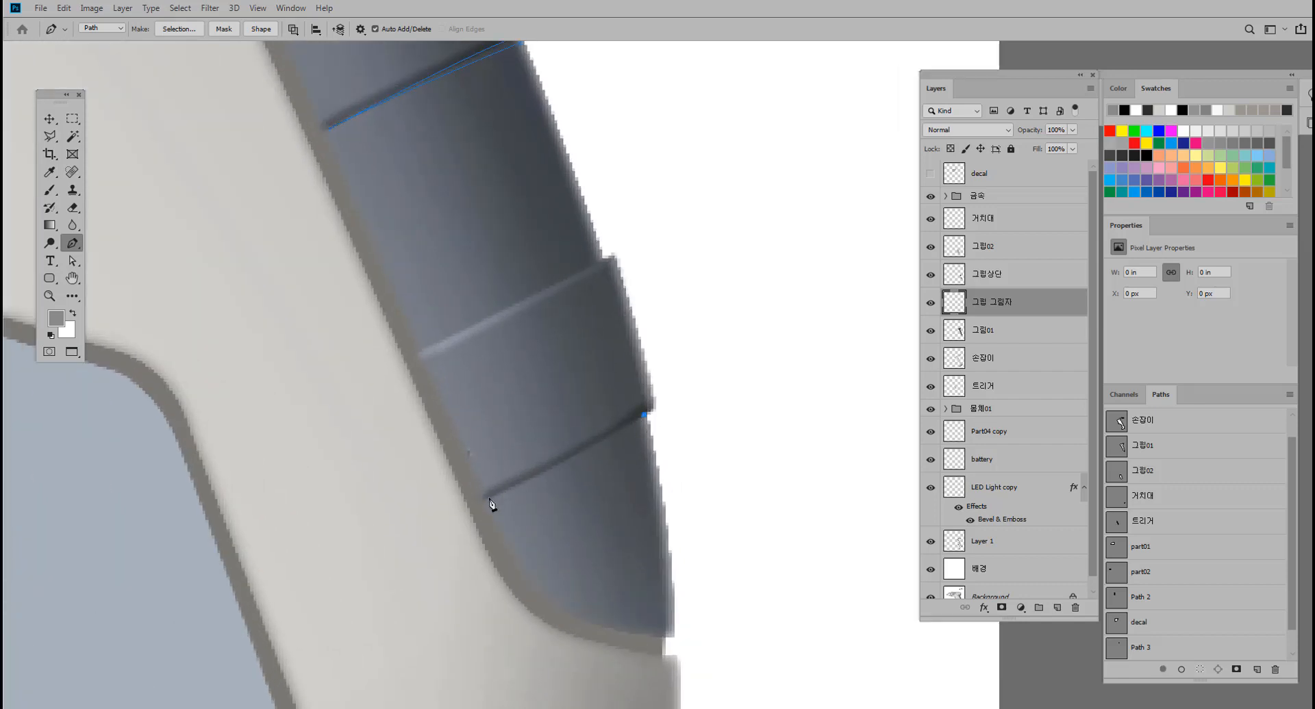
{"action": "left_click_drag", "start_coordinate": [466, 505], "coordinate": [432, 521]}
{"action": "left_click_drag", "start_coordinate": [646, 423], "coordinate": [723, 367]}
{"action": "left_click", "coordinate": [646, 425]}
Refine the curve of the crescent path under the upper ridge by adjusting its anchor points and handles.
{"action": "left_click", "coordinate": [72, 261]}
{"action": "left_click", "coordinate": [487, 499]}
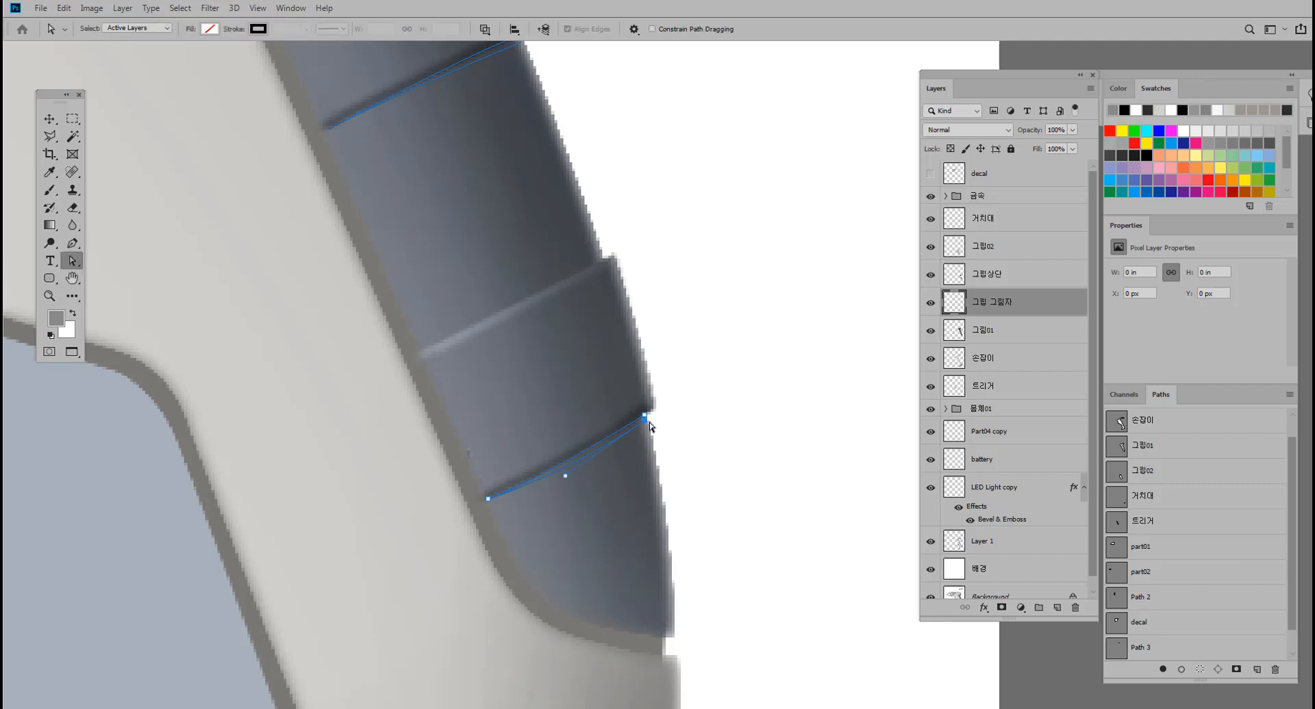
{"action": "left_click_drag", "start_coordinate": [346, 131], "coordinate": [428, 265]}
{"action": "left_click_drag", "start_coordinate": [363, 296], "coordinate": [454, 296]}
{"action": "left_click", "coordinate": [643, 186]}
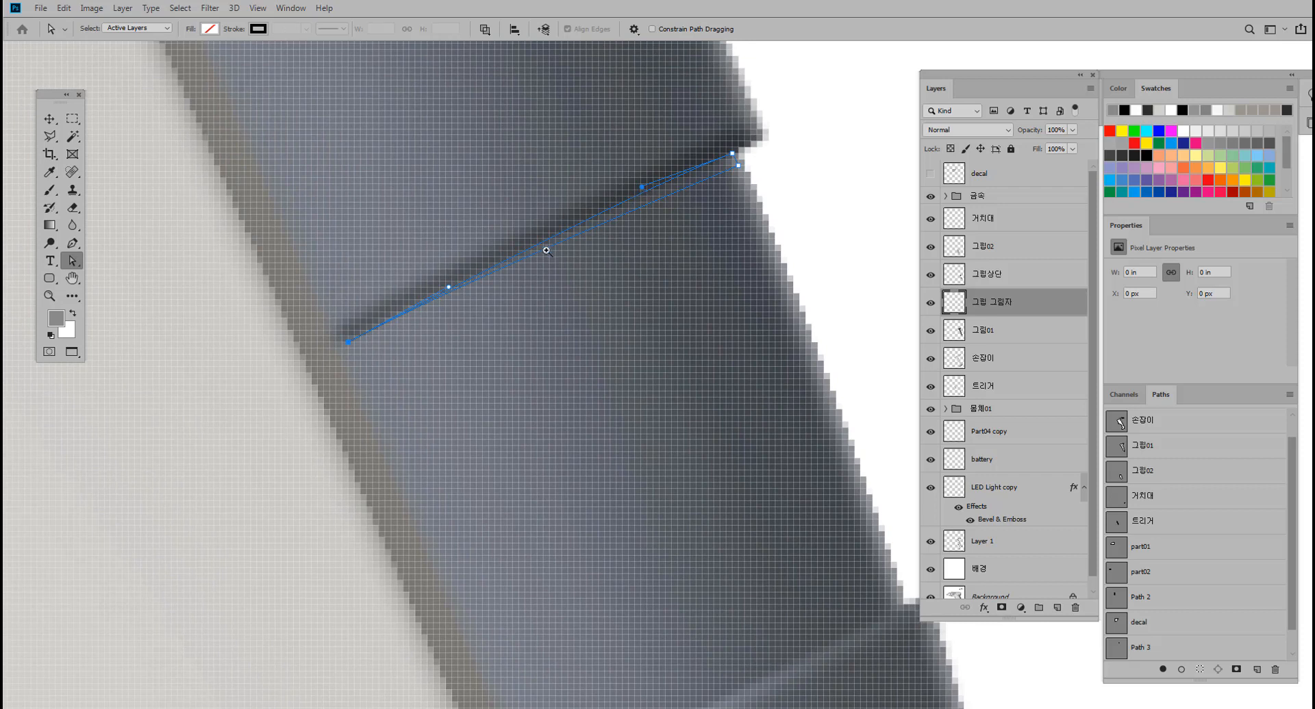
{"action": "left_click_drag", "start_coordinate": [546, 250], "coordinate": [490, 266]}
Turn both crescent paths into a selection, fill it with dark grey sampled from the ridge's shadow edge, and deselect.
{"action": "key", "text": "ctrl+Return"}
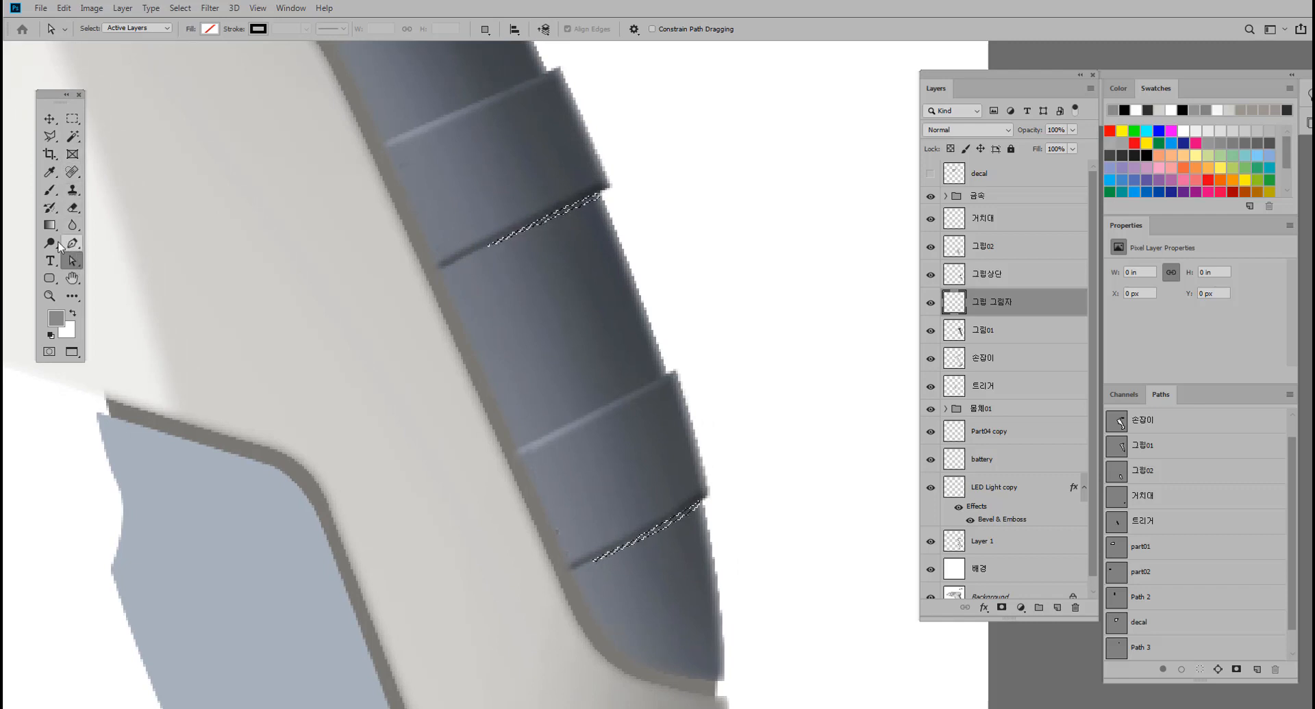
{"action": "left_click", "coordinate": [55, 336]}
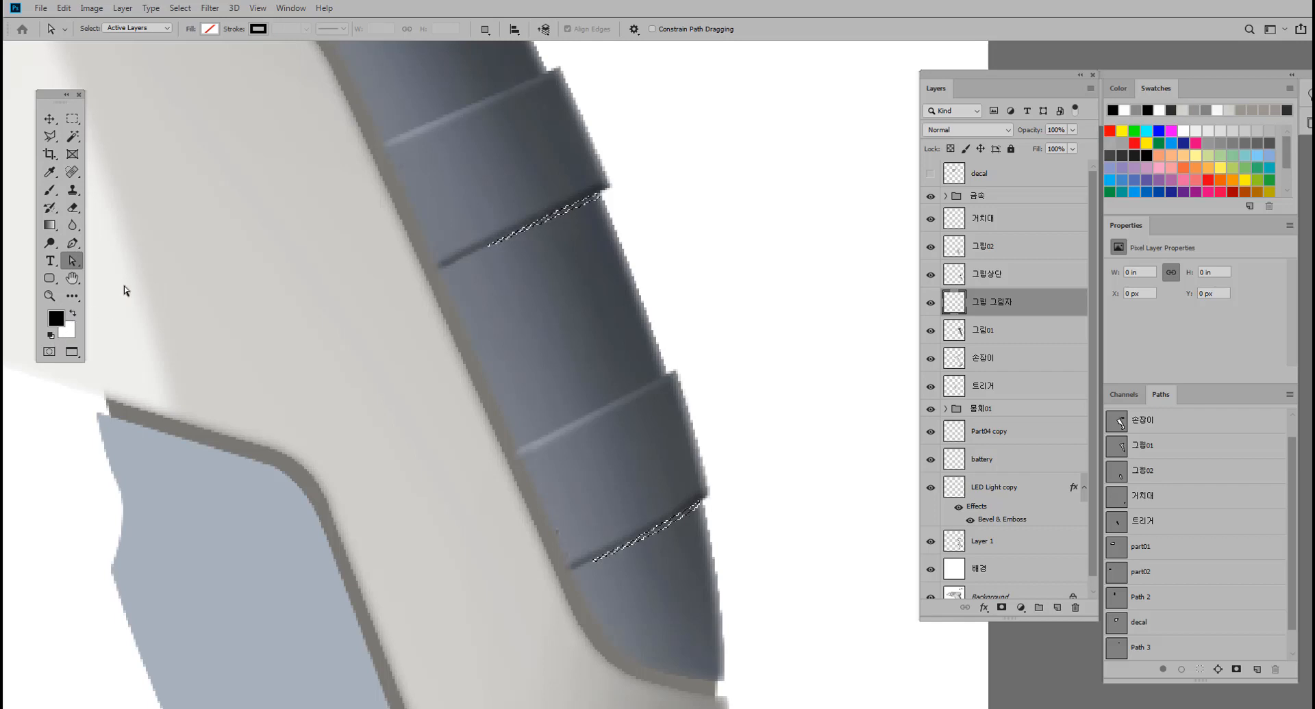
{"action": "left_click", "coordinate": [49, 172]}
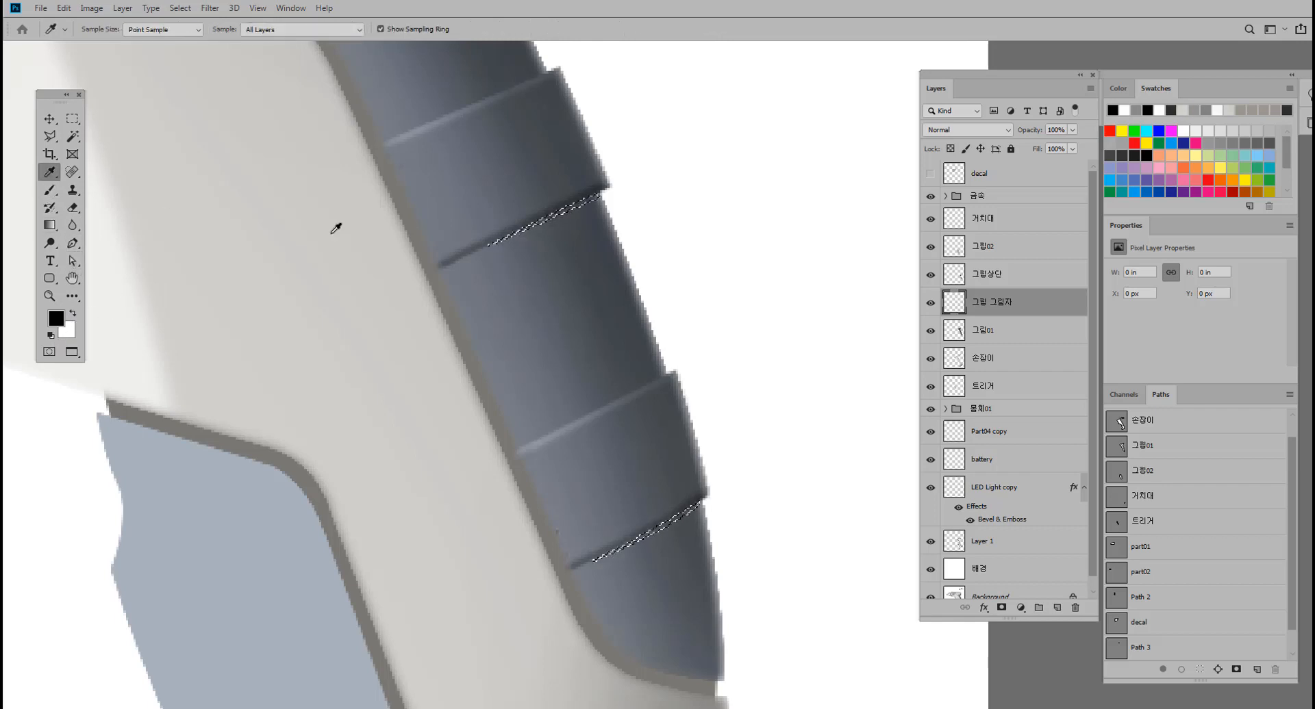
{"action": "left_click", "coordinate": [595, 187]}
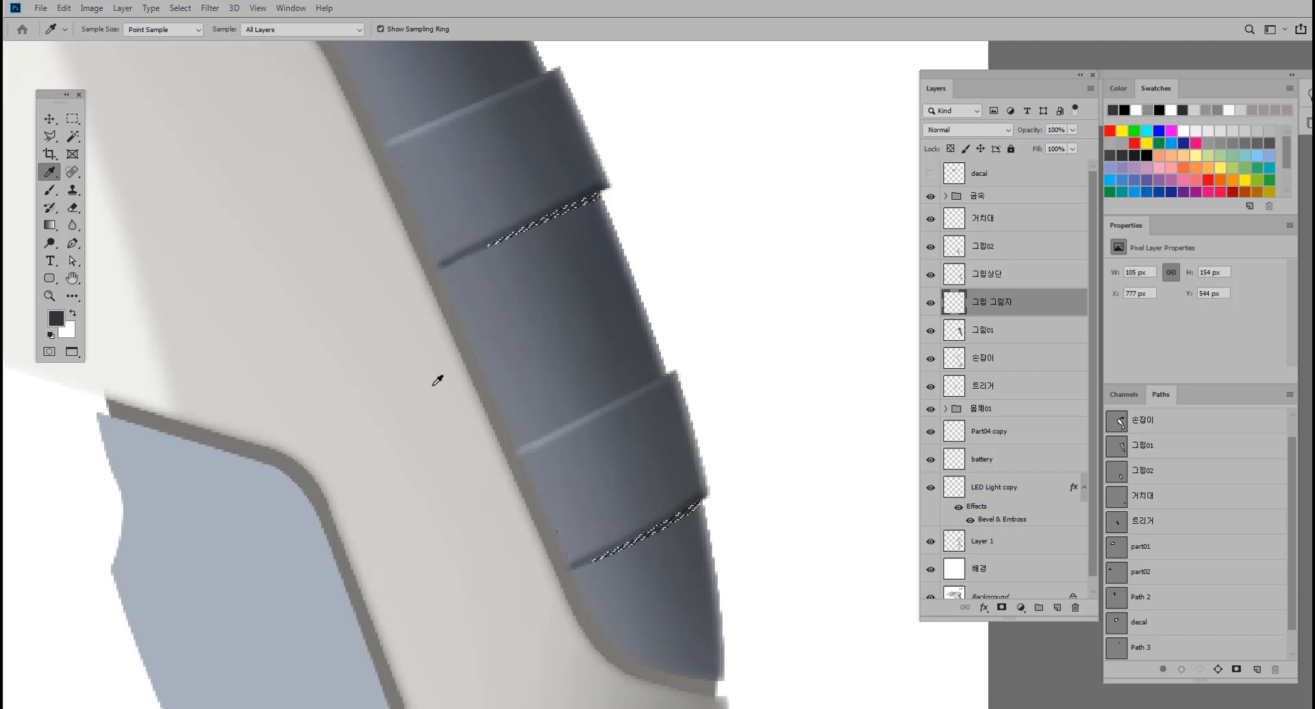
{"action": "key", "text": "ctrl+d"}
Soften the two shadow strips on the 그립 그림자 layer with a slight Gaussian Blur.
{"action": "mouse_move", "coordinate": [730, 376]}
{"action": "left_mouse_down"}
{"action": "mouse_move", "coordinate": [678, 373]}
{"action": "mouse_move", "coordinate": [708, 367]}
{"action": "left_mouse_up"}
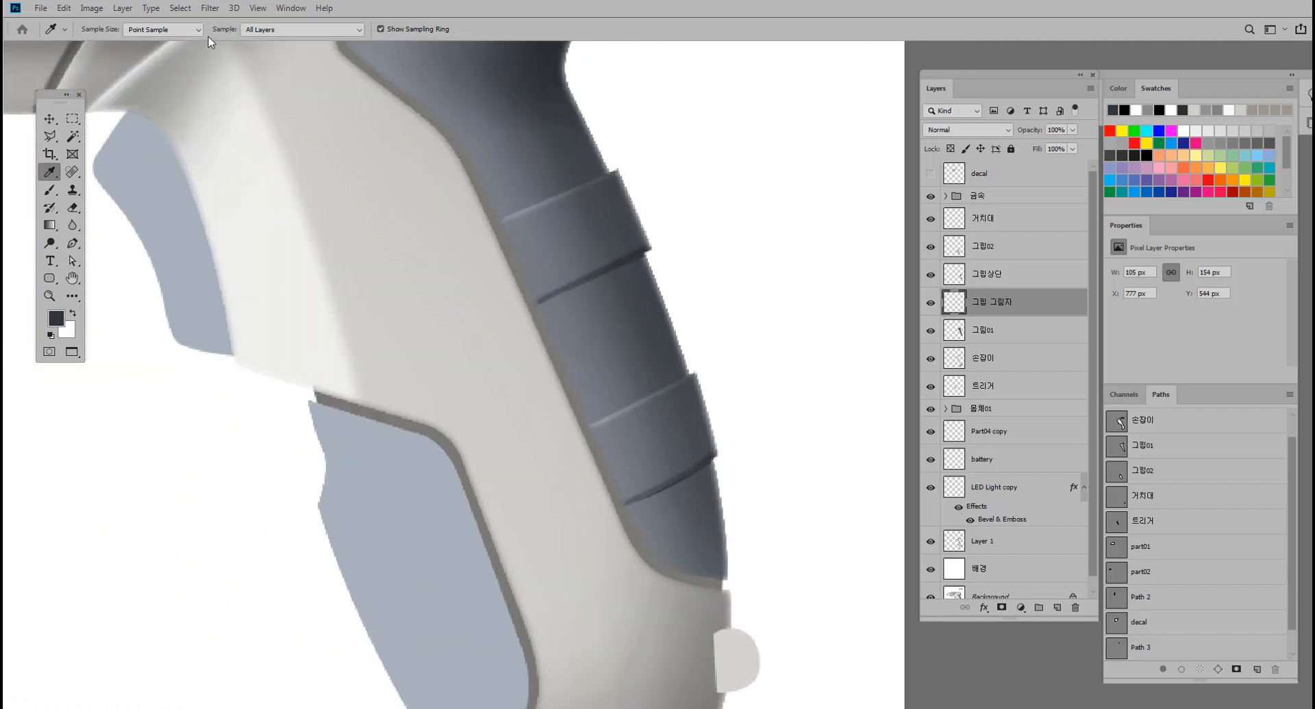
{"action": "left_click", "coordinate": [210, 8]}
{"action": "mouse_move", "coordinate": [287, 163]}
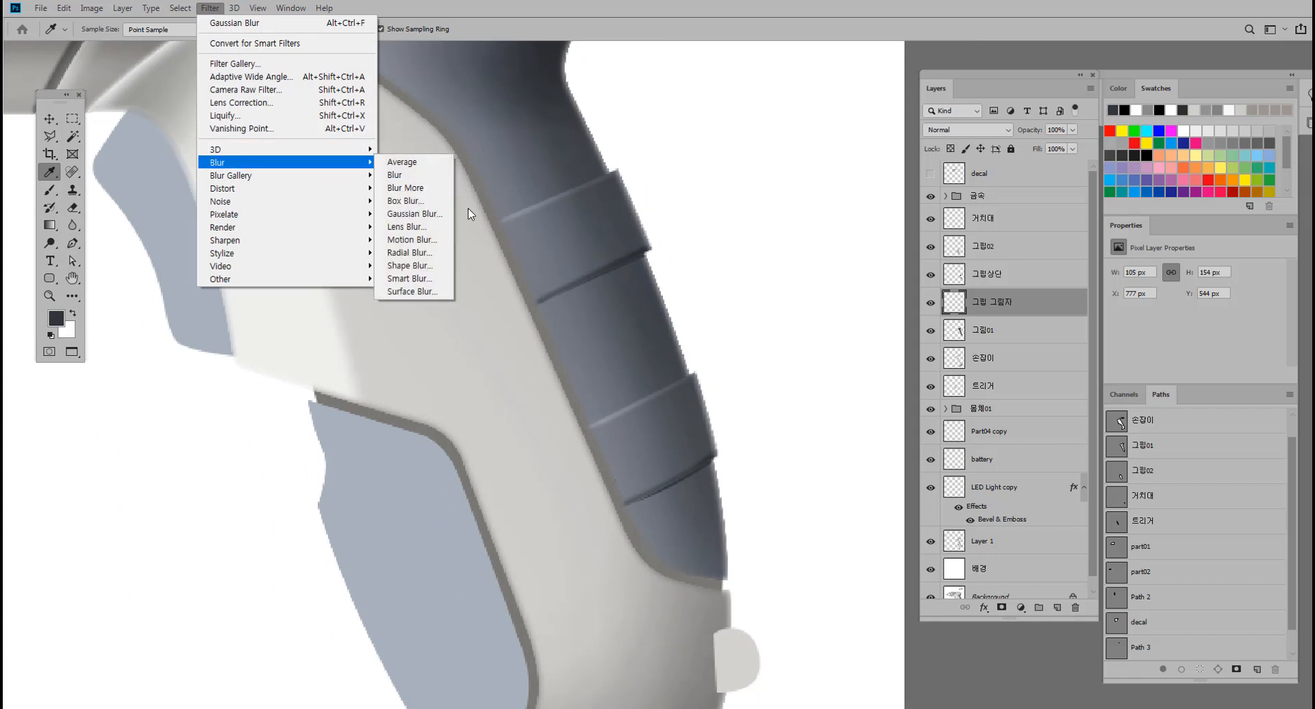
{"action": "left_click", "coordinate": [443, 214]}
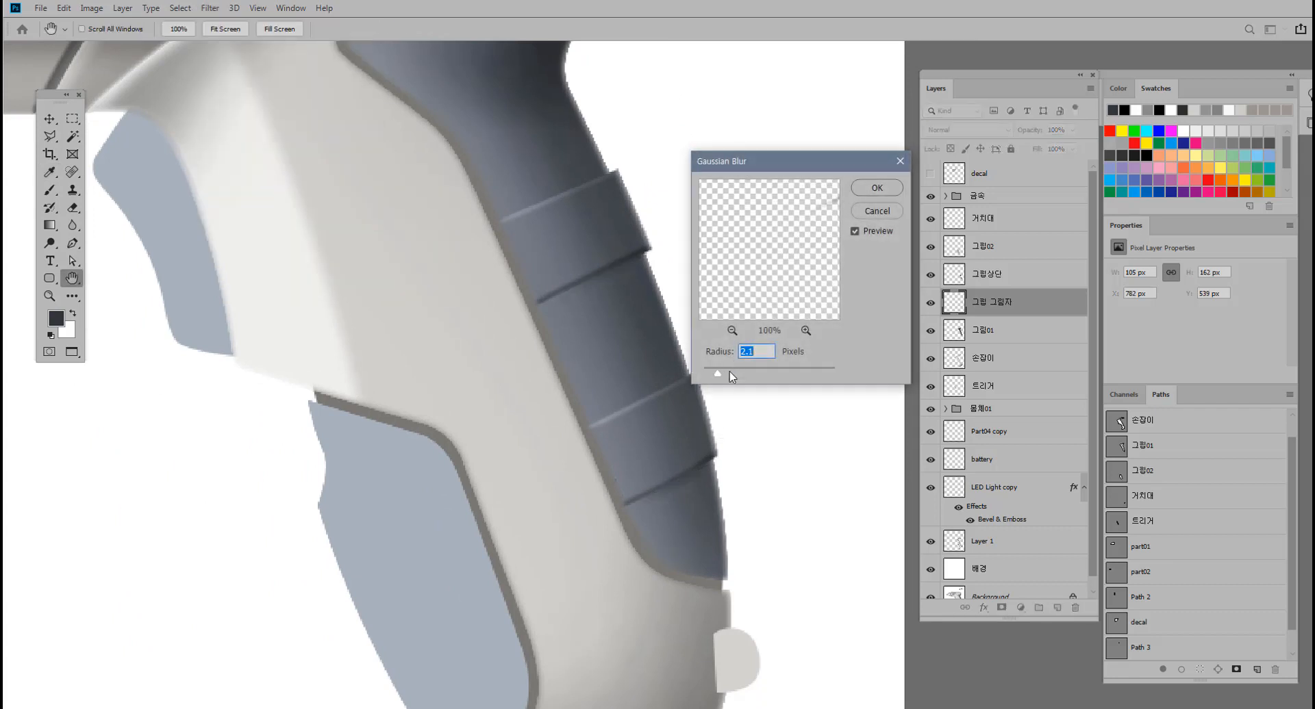
{"action": "left_click_drag", "start_coordinate": [715, 374], "coordinate": [713, 373]}
{"action": "left_click", "coordinate": [871, 191]}
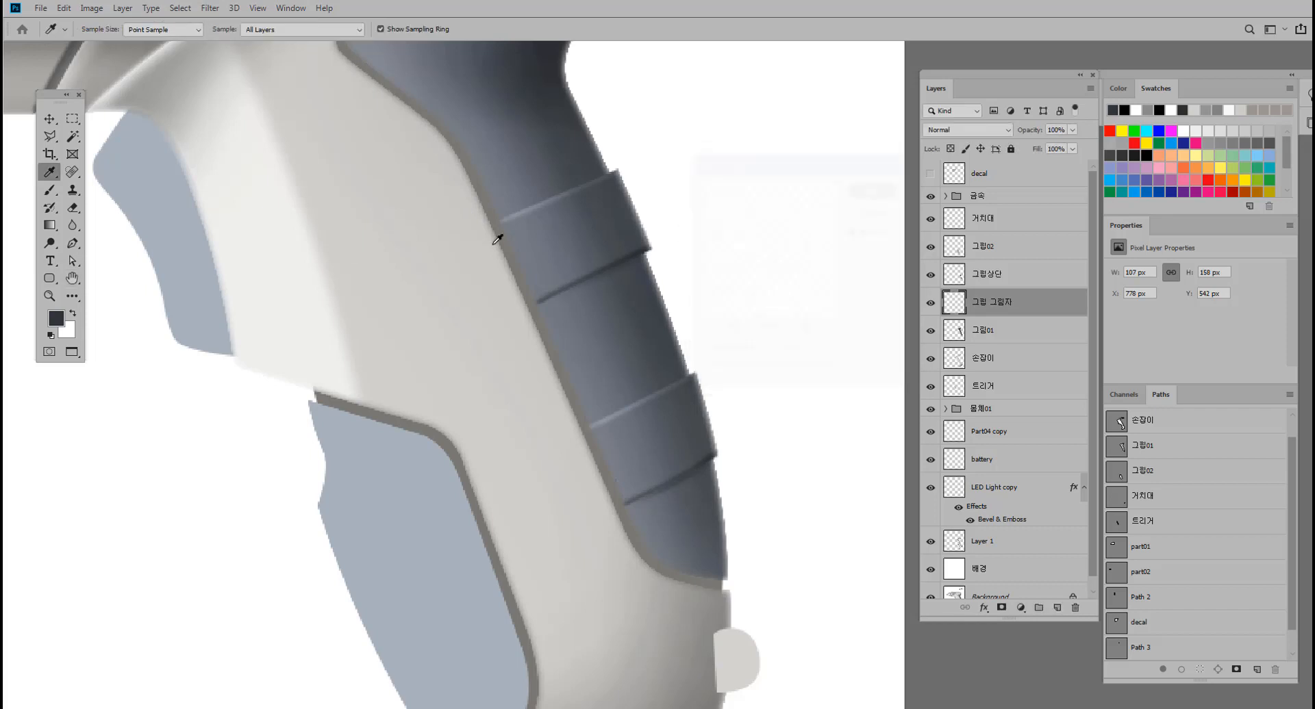
Compare the grip with and without the ridge shadows by toggling the visibility of the 그립 그림자 layer.
{"action": "left_click_drag", "start_coordinate": [358, 252], "coordinate": [300, 271]}
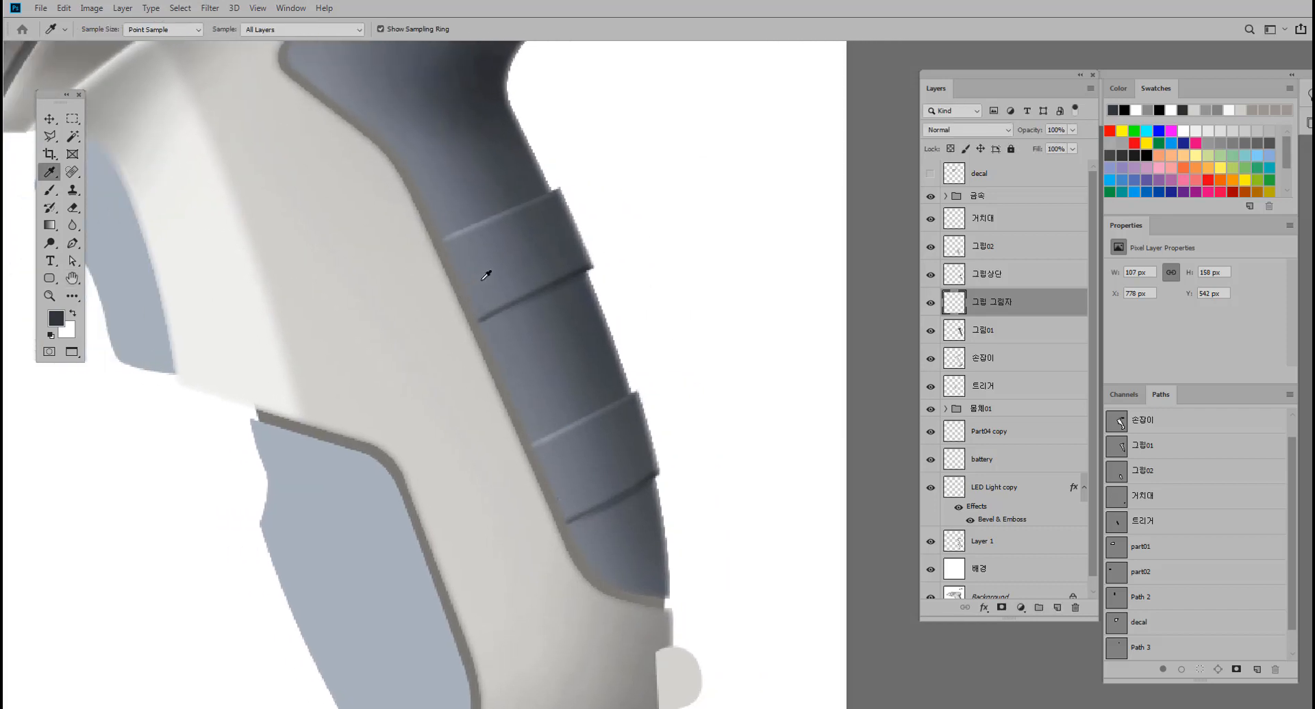
{"action": "left_click", "coordinate": [933, 308]}
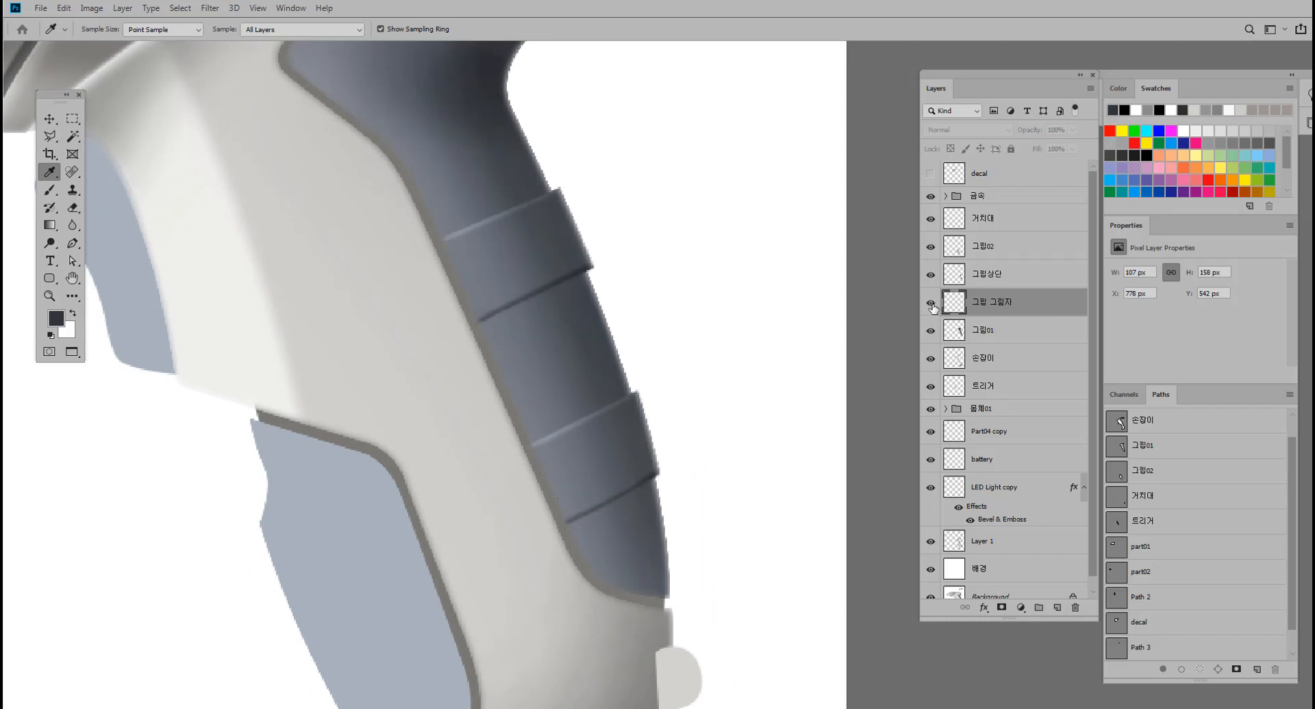
{"action": "left_click", "coordinate": [933, 309]}
{"action": "left_click", "coordinate": [933, 308]}
{"action": "left_click", "coordinate": [933, 308]}
{"action": "left_click", "coordinate": [934, 308]}
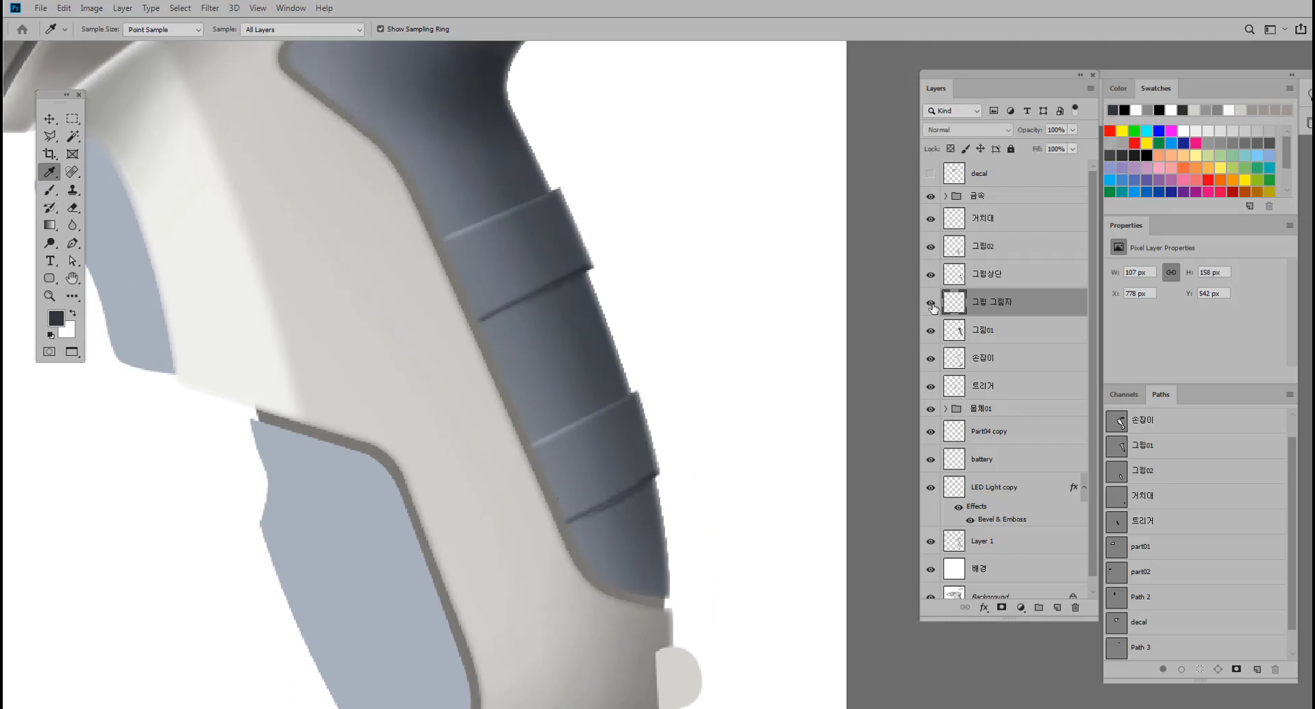
{"action": "left_click_drag", "start_coordinate": [695, 371], "coordinate": [664, 362]}
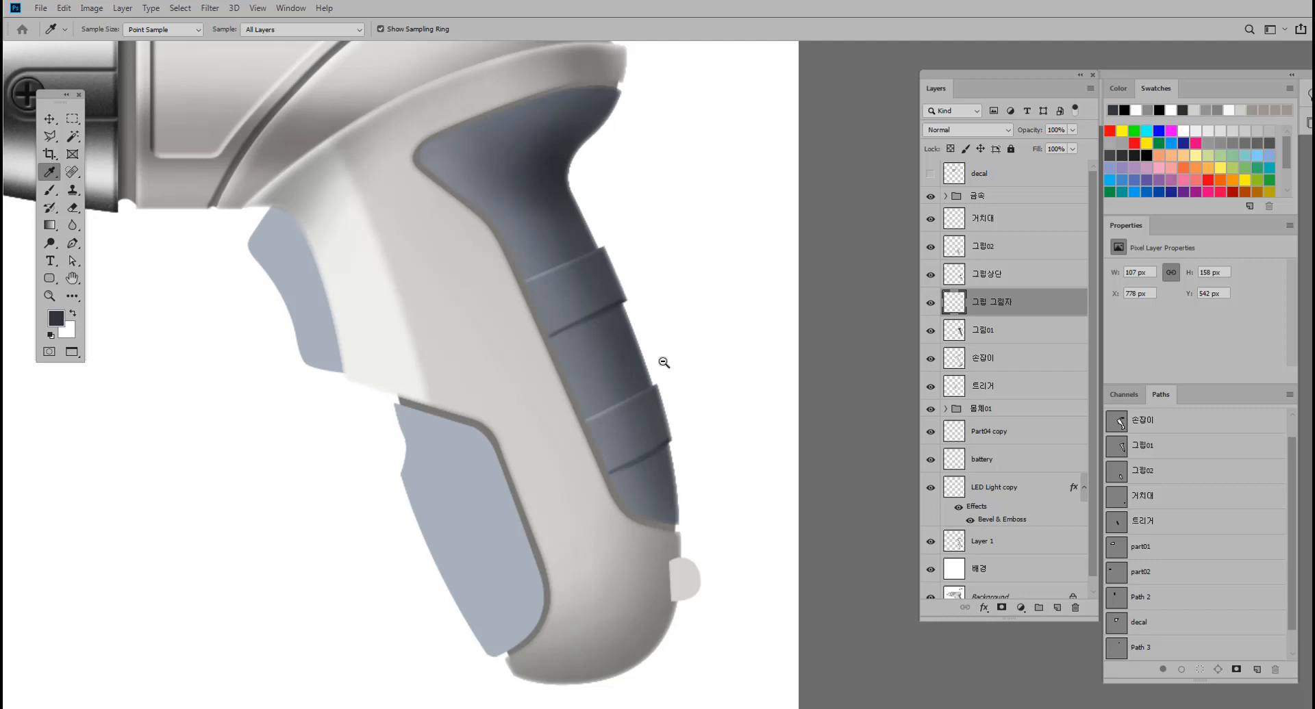
Pick the grip's base shape on the canvas and check its 그립01 layer by toggling the visibility.
{"action": "left_click", "coordinate": [49, 118]}
{"action": "left_click_drag", "start_coordinate": [329, 179], "coordinate": [347, 185]}
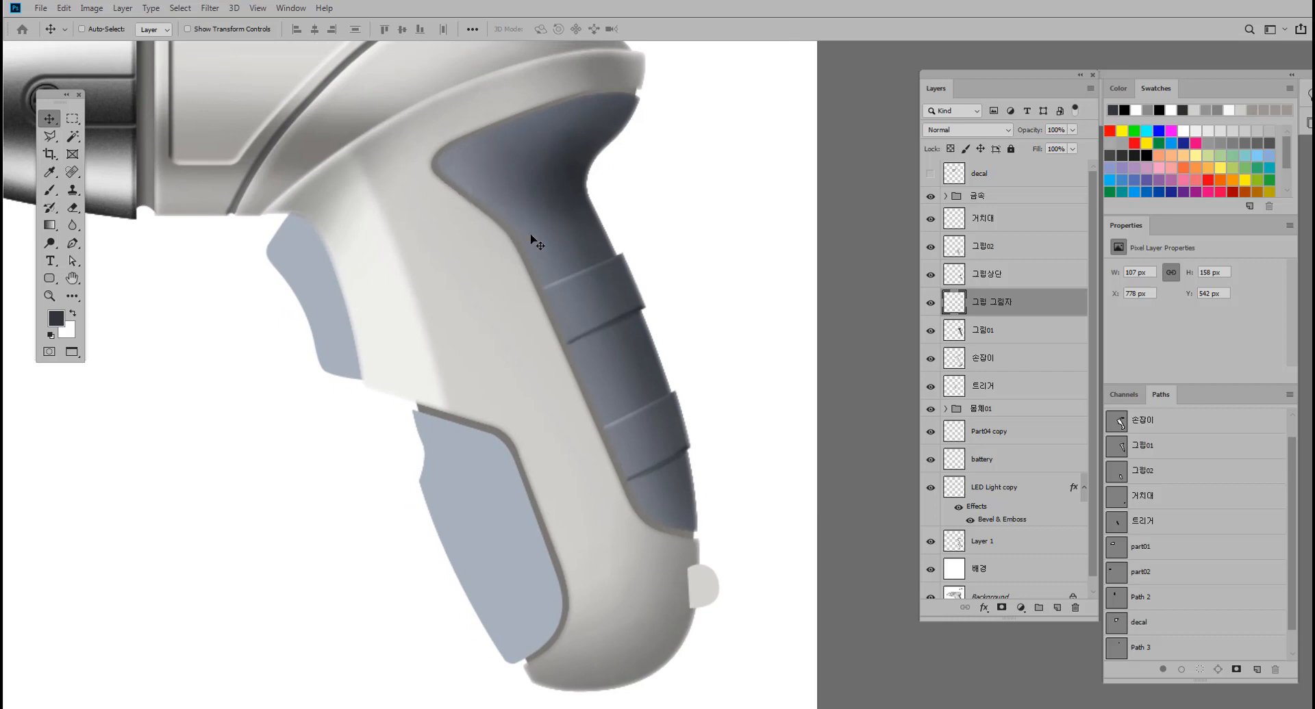
{"action": "left_click", "coordinate": [556, 242], "text": "ctrl"}
{"action": "left_click", "coordinate": [930, 331]}
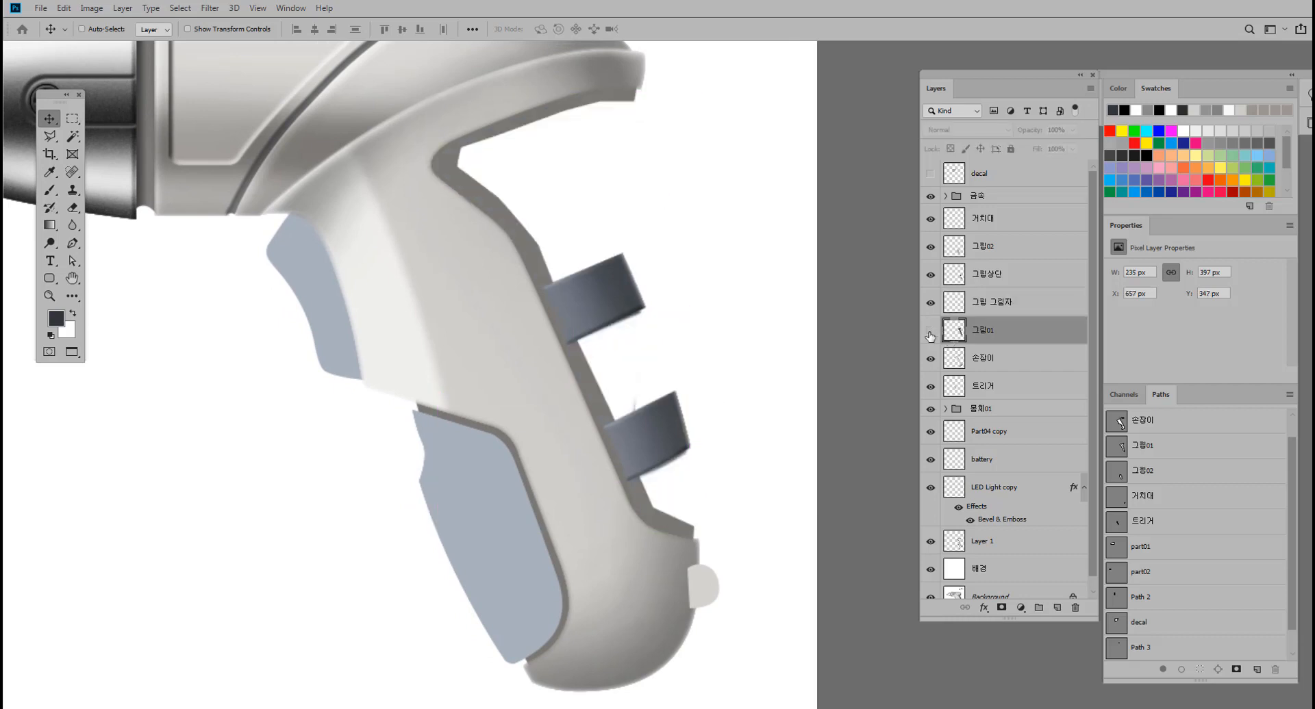
{"action": "left_click", "coordinate": [930, 331]}
{"action": "double_click", "coordinate": [1024, 335]}
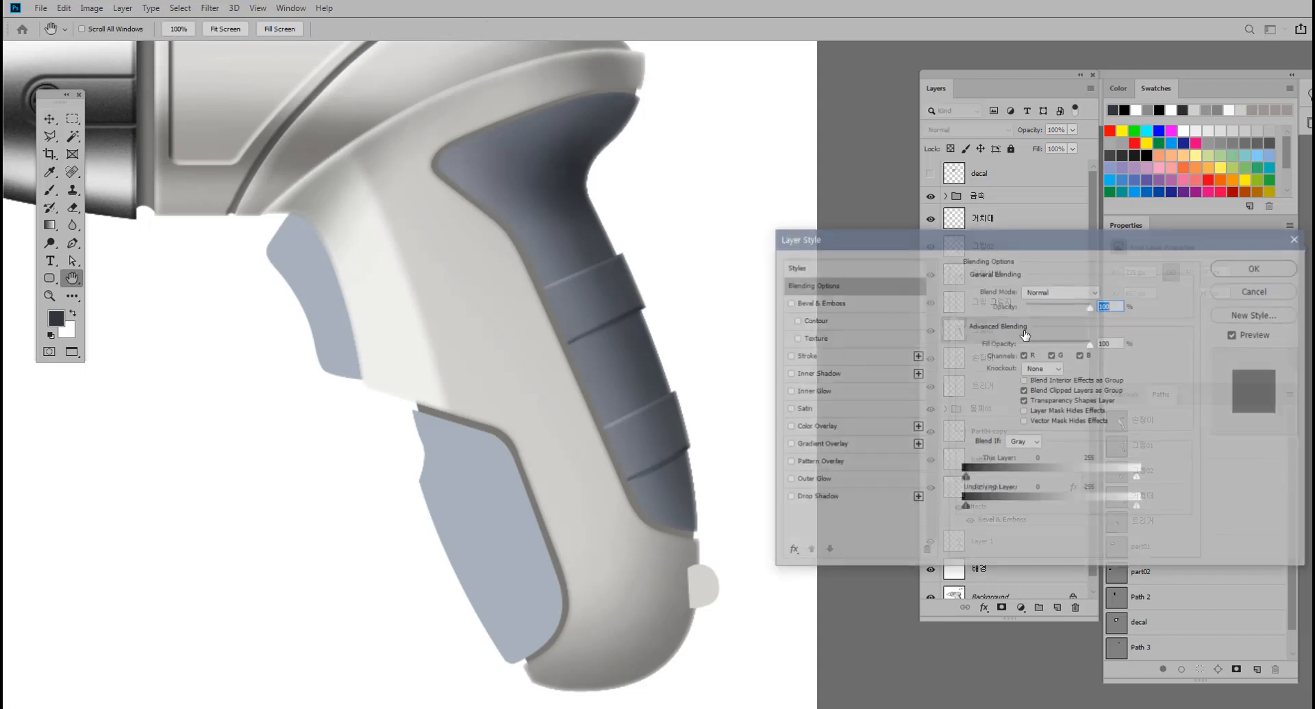
{"action": "left_click", "coordinate": [1247, 291]}
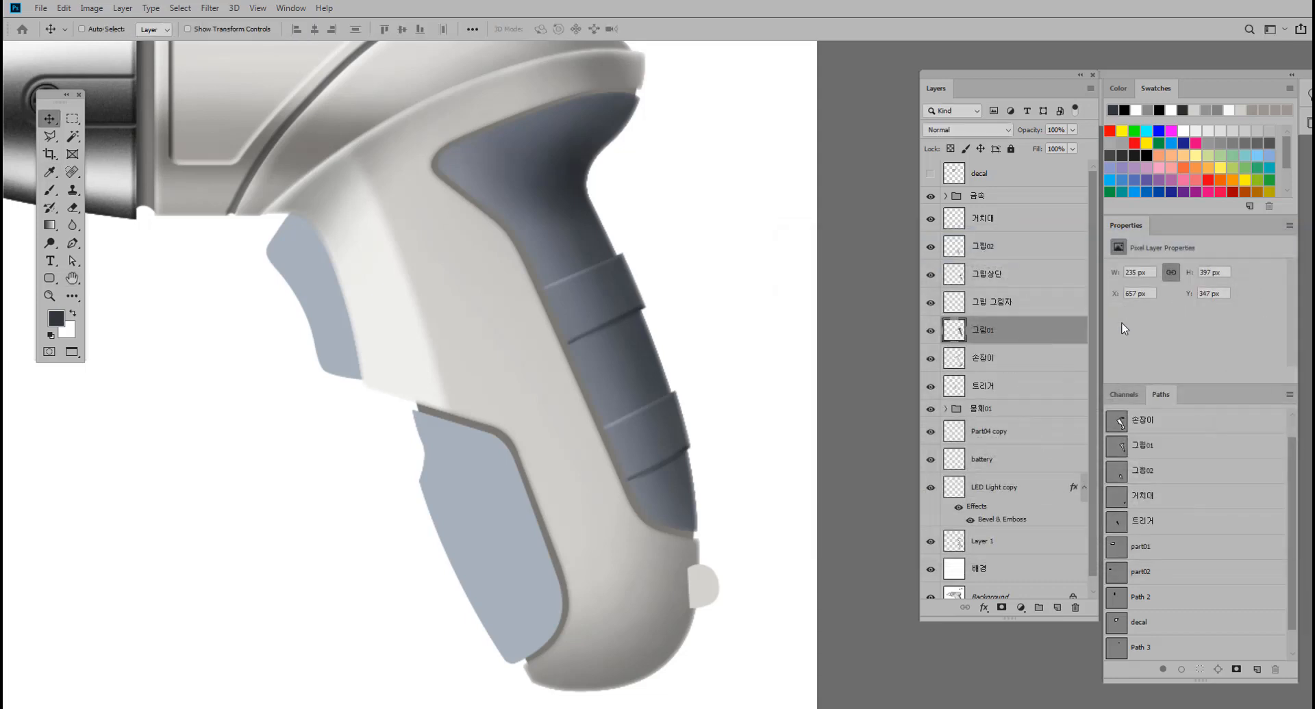
{"action": "left_click", "coordinate": [984, 363], "text": "shift"}
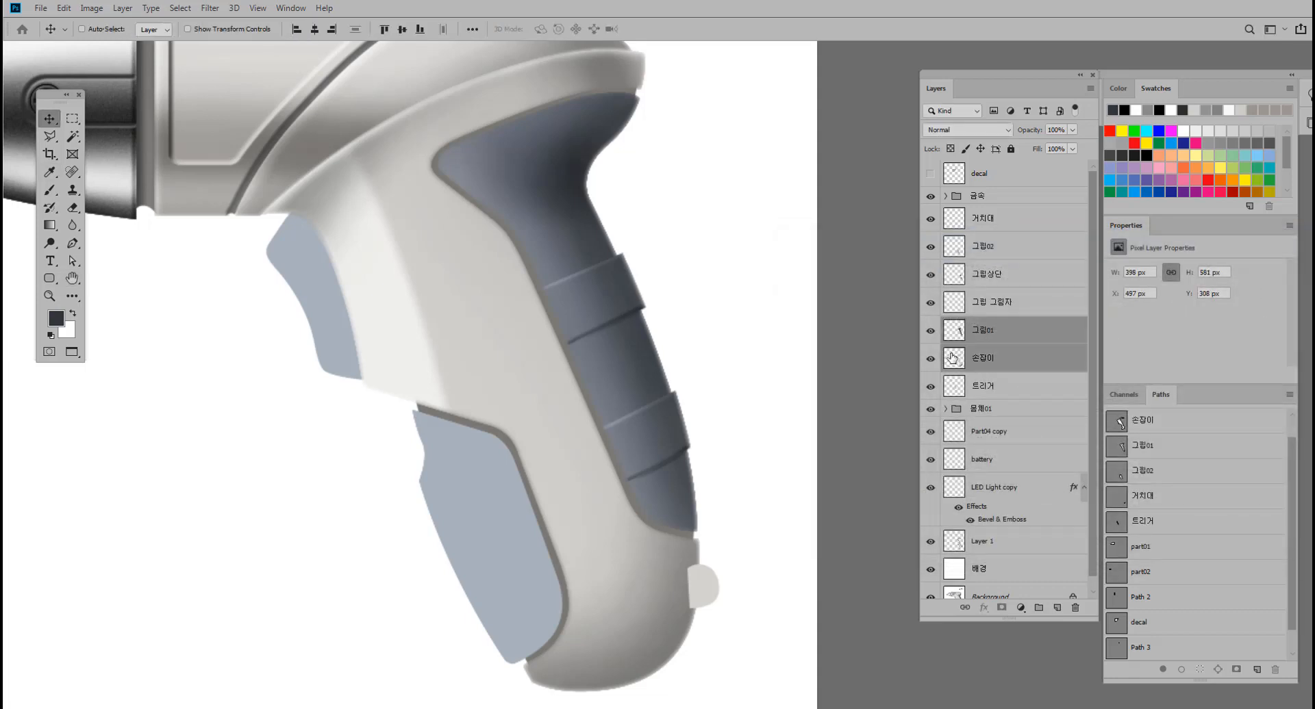
{"action": "left_click", "coordinate": [930, 359]}
{"action": "left_click", "coordinate": [930, 359]}
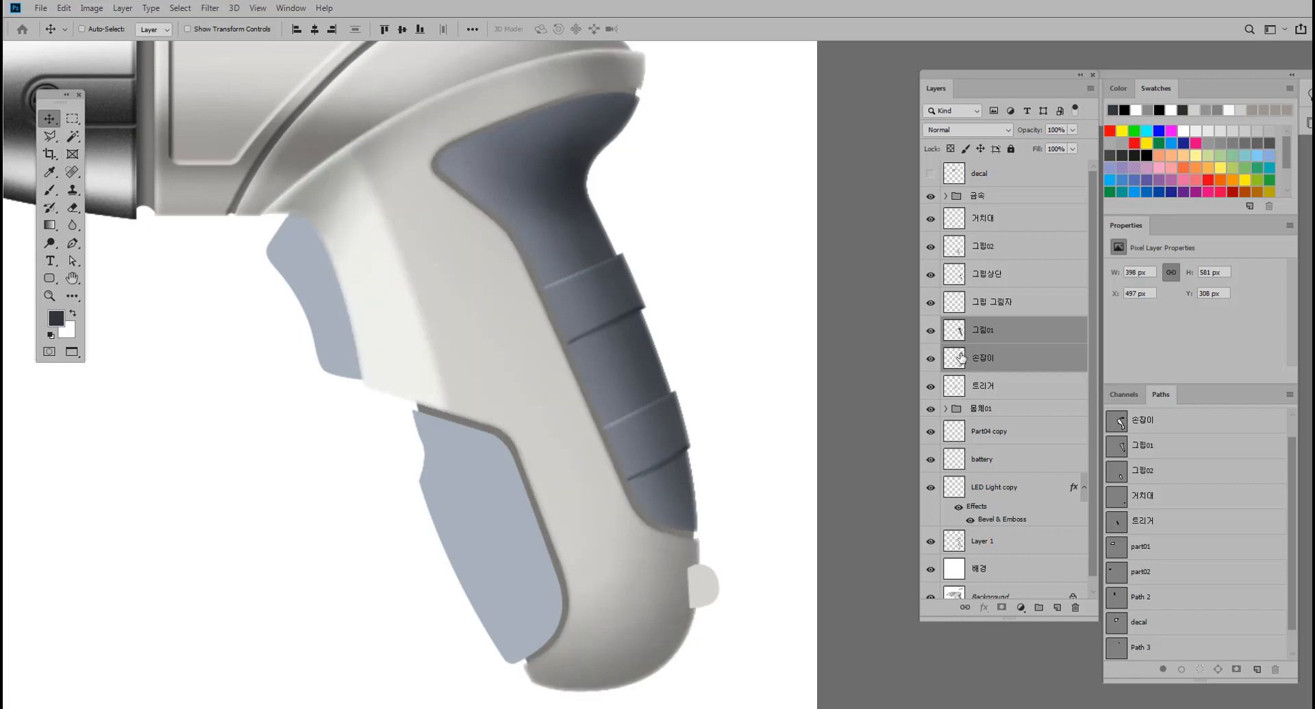
Merge the 그립상단, 그립 그림자 and 그립01 layers into one and hide the merged layer.
{"action": "left_click", "coordinate": [997, 337]}
{"action": "left_click", "coordinate": [993, 276], "text": "shift"}
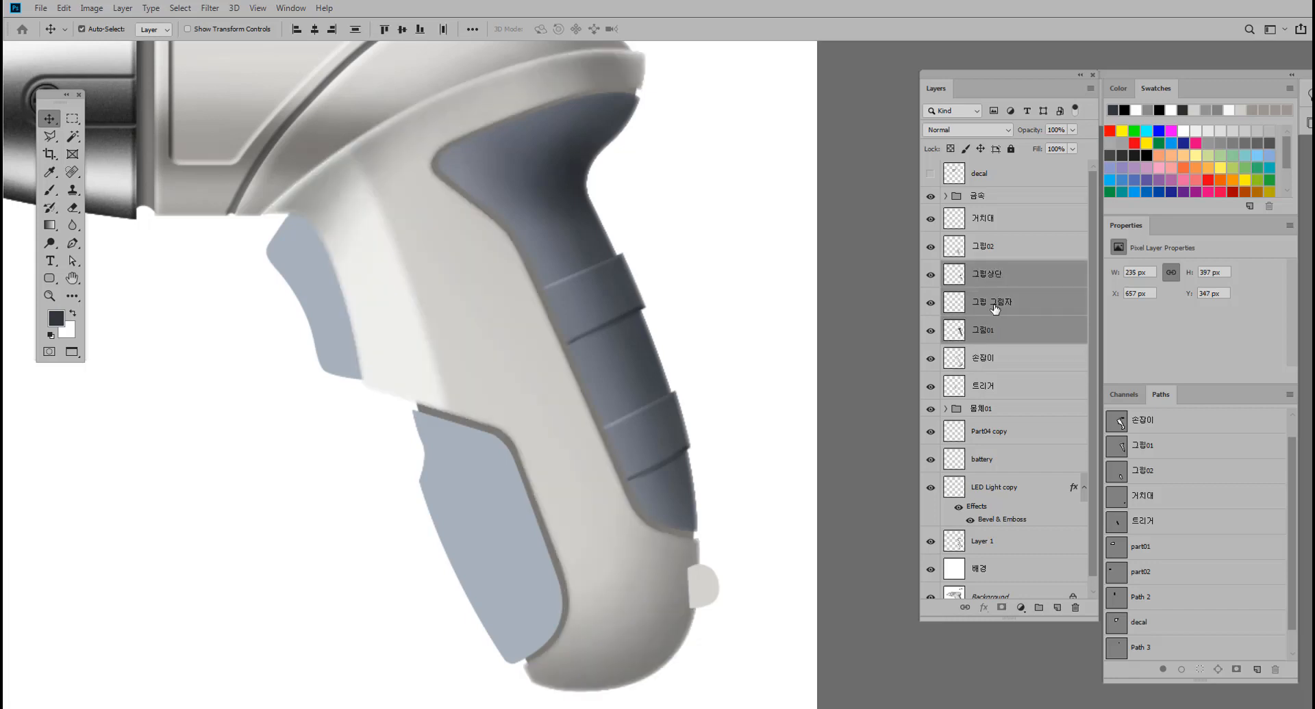
{"action": "key", "text": "ctrl+e"}
{"action": "left_click", "coordinate": [930, 275]}
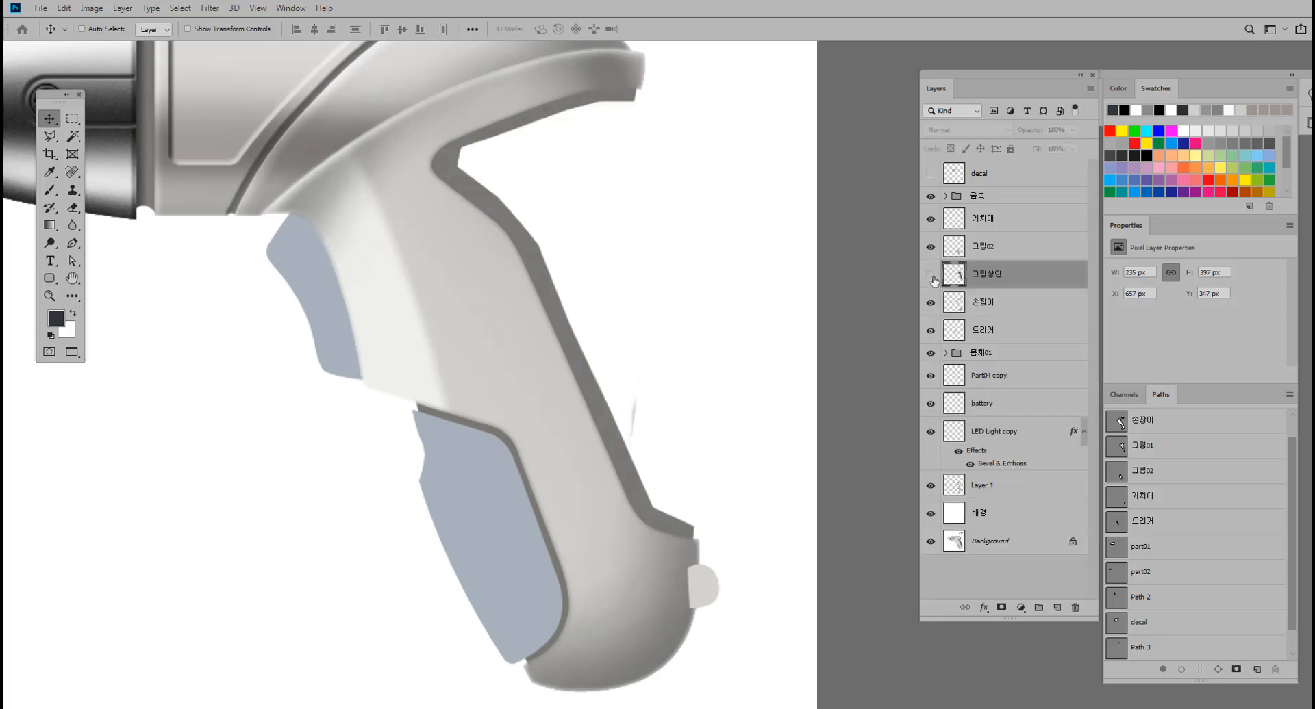
{"action": "left_click", "coordinate": [930, 275]}
{"action": "left_click", "coordinate": [930, 275]}
Erase the faint stray mark behind the handle on the 파팅라인 layer with an enlarged eraser.
{"action": "key", "text": "ctrl"}
{"action": "left_click", "coordinate": [635, 406], "text": "ctrl"}
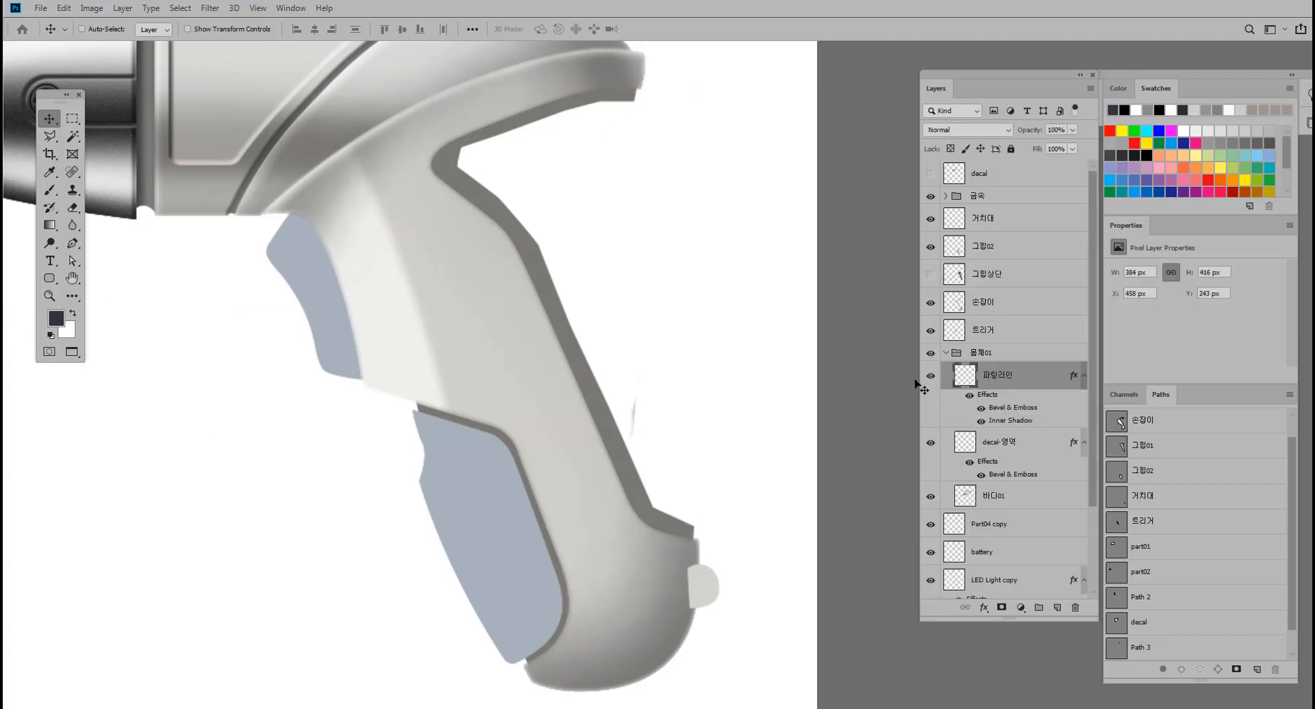
{"action": "left_click", "coordinate": [73, 208]}
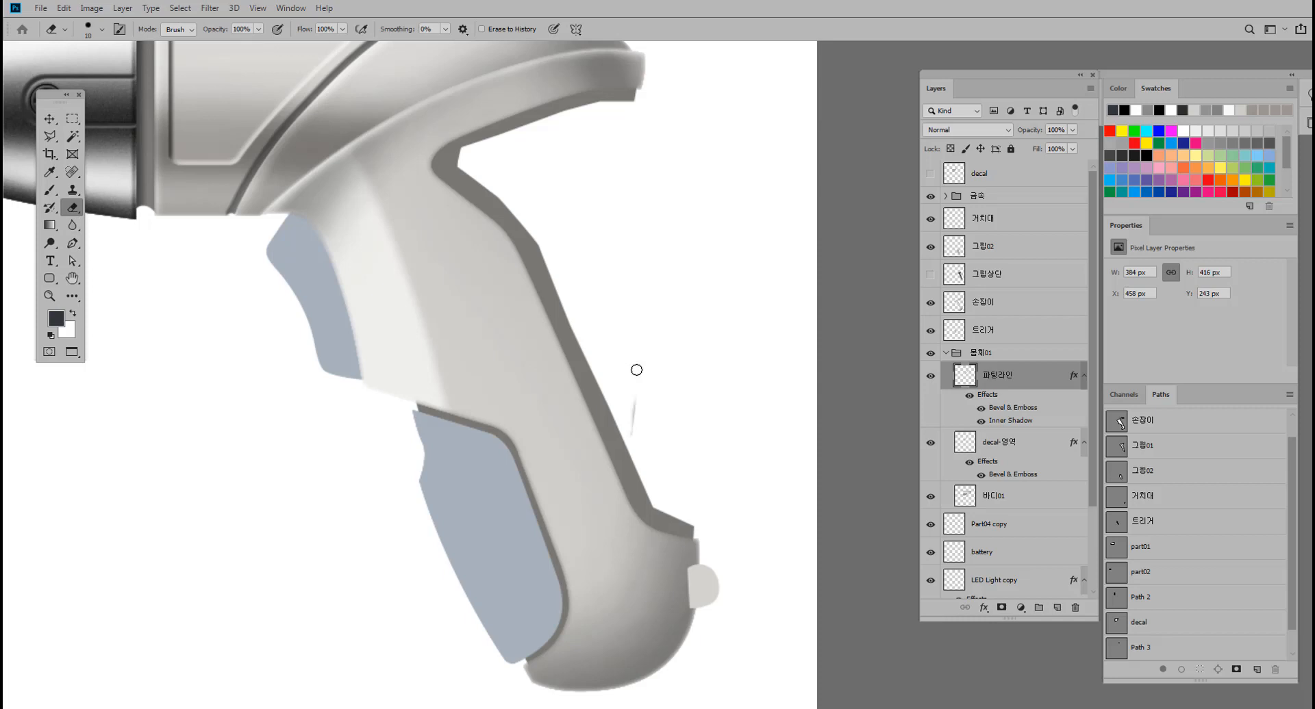
{"action": "key", "text": "bracketright"}
{"action": "key", "text": "bracketright"}
{"action": "key", "text": "bracketright"}
{"action": "left_click_drag", "start_coordinate": [635, 403], "coordinate": [631, 434]}
Select the merged 그립상단 grip layer and make it visible again.
{"action": "left_click", "coordinate": [50, 118]}
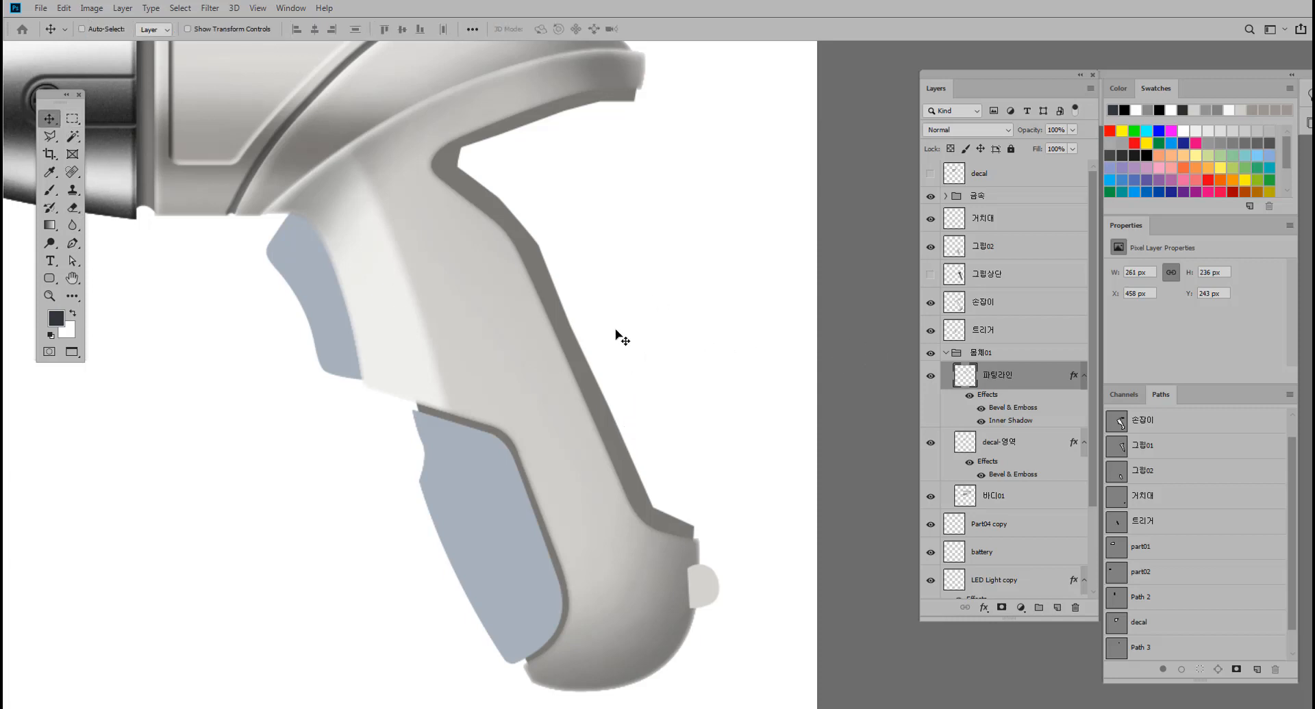
{"action": "left_click", "coordinate": [960, 281]}
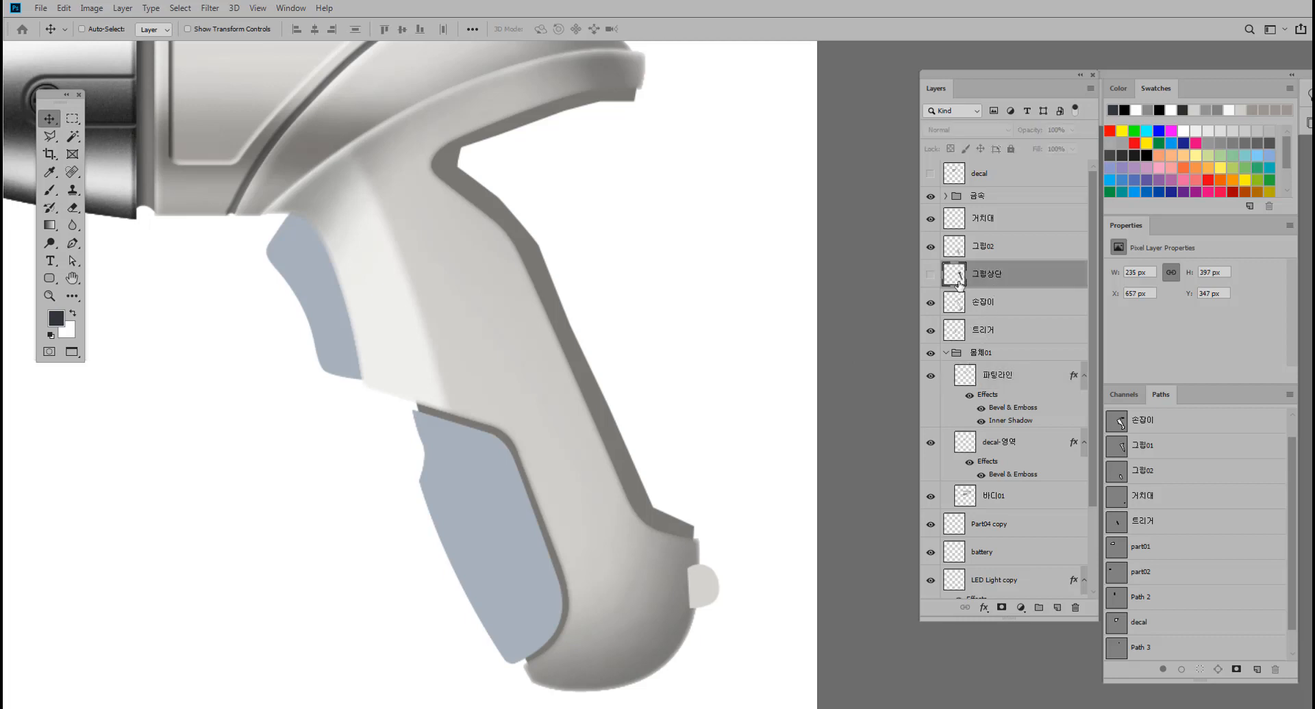
{"action": "left_click", "coordinate": [932, 276]}
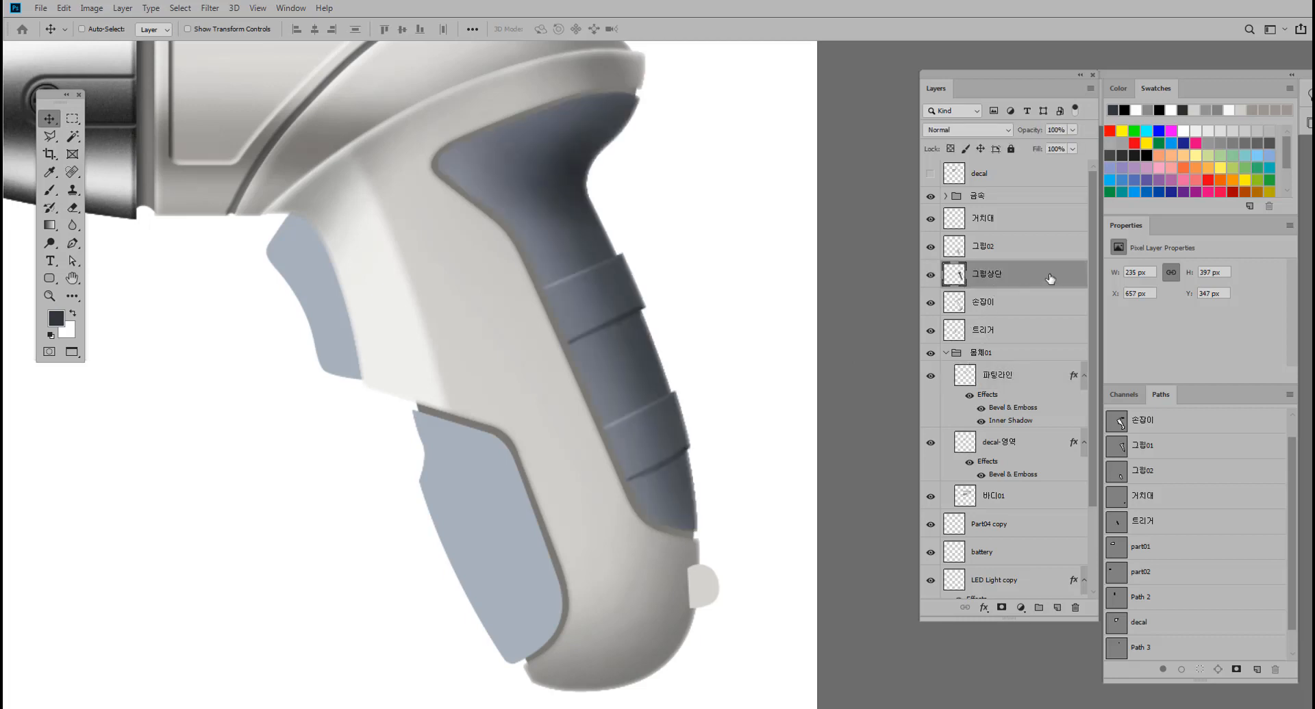
Add an Inner Bevel to the merged grip layer with Depth 168%, Size 3 px and Soften 1 px.
{"action": "double_click", "coordinate": [1050, 278]}
{"action": "left_click", "coordinate": [819, 305]}
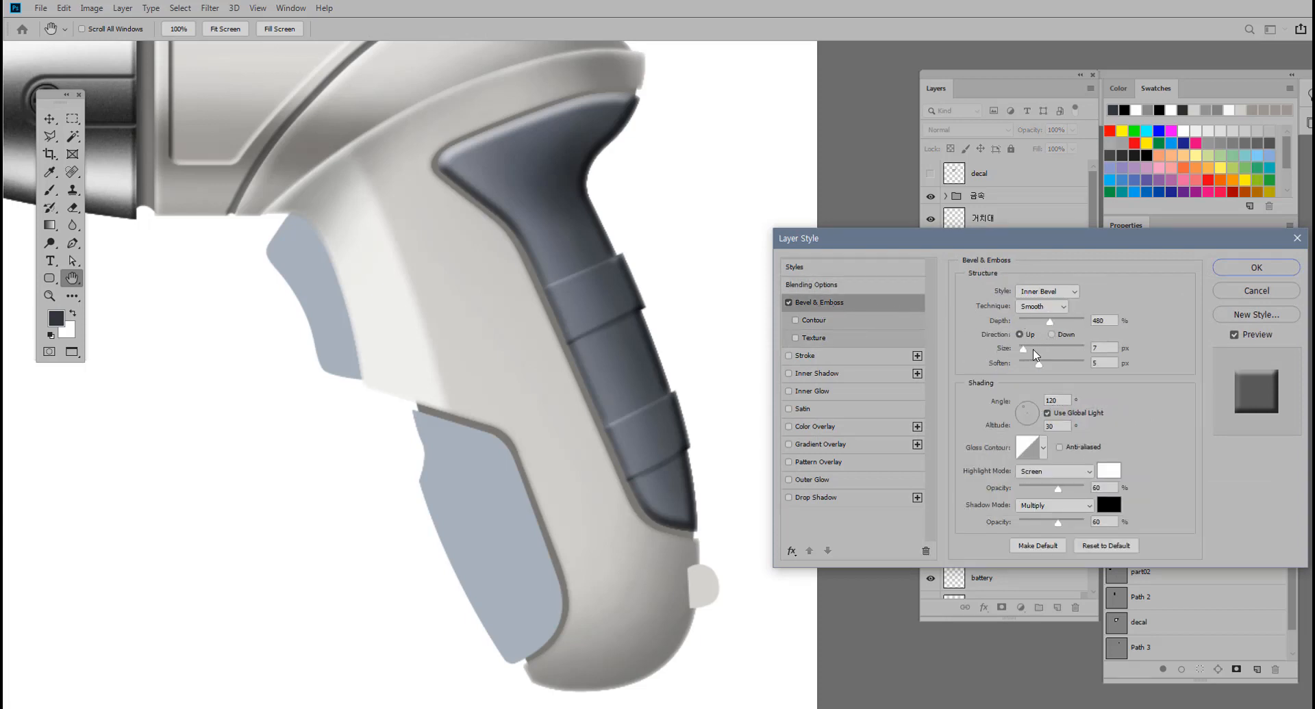
{"action": "mouse_move", "coordinate": [1024, 350]}
{"action": "left_mouse_down"}
{"action": "mouse_move", "coordinate": [1035, 370]}
{"action": "mouse_move", "coordinate": [1021, 353]}
{"action": "mouse_move", "coordinate": [1030, 325]}
{"action": "mouse_move", "coordinate": [1020, 350]}
{"action": "left_mouse_up"}
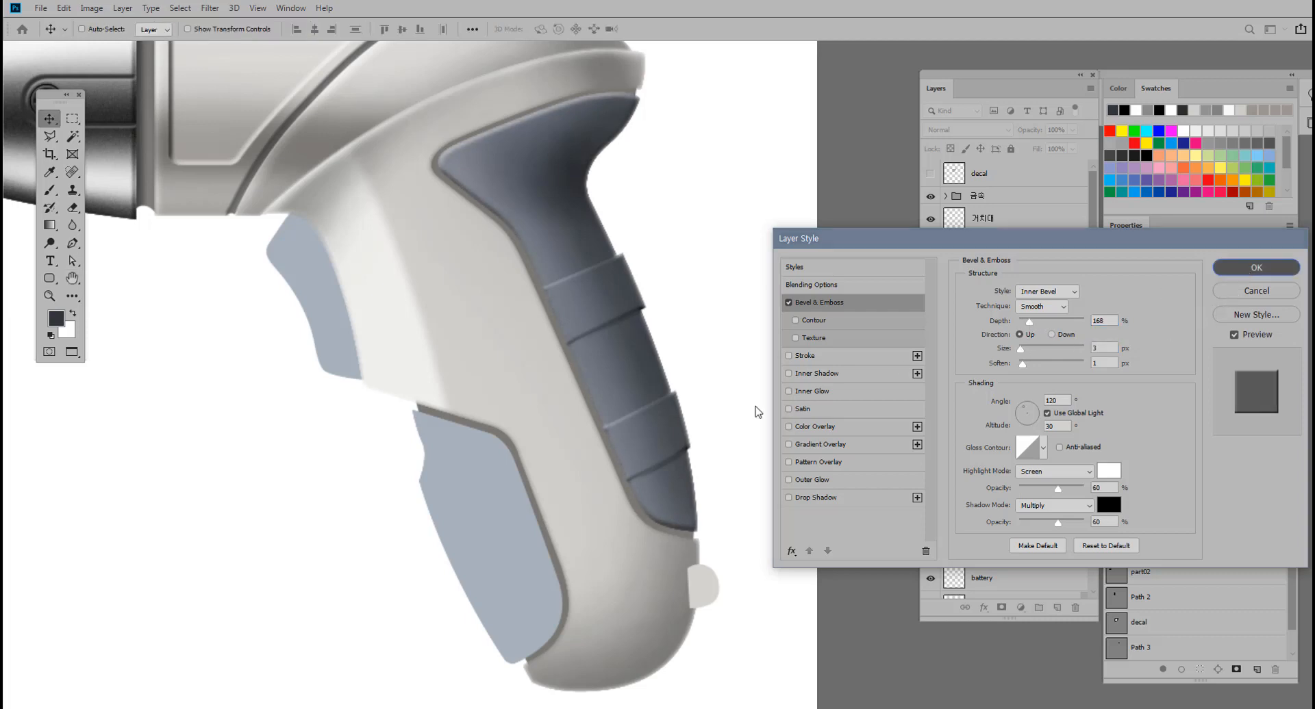
Try to clean up the inner edge of the upper ridge on the bevelled grip layer with the Clone Stamp.
{"action": "left_click", "coordinate": [1255, 268]}
{"action": "left_click", "coordinate": [625, 332], "text": "ctrl"}
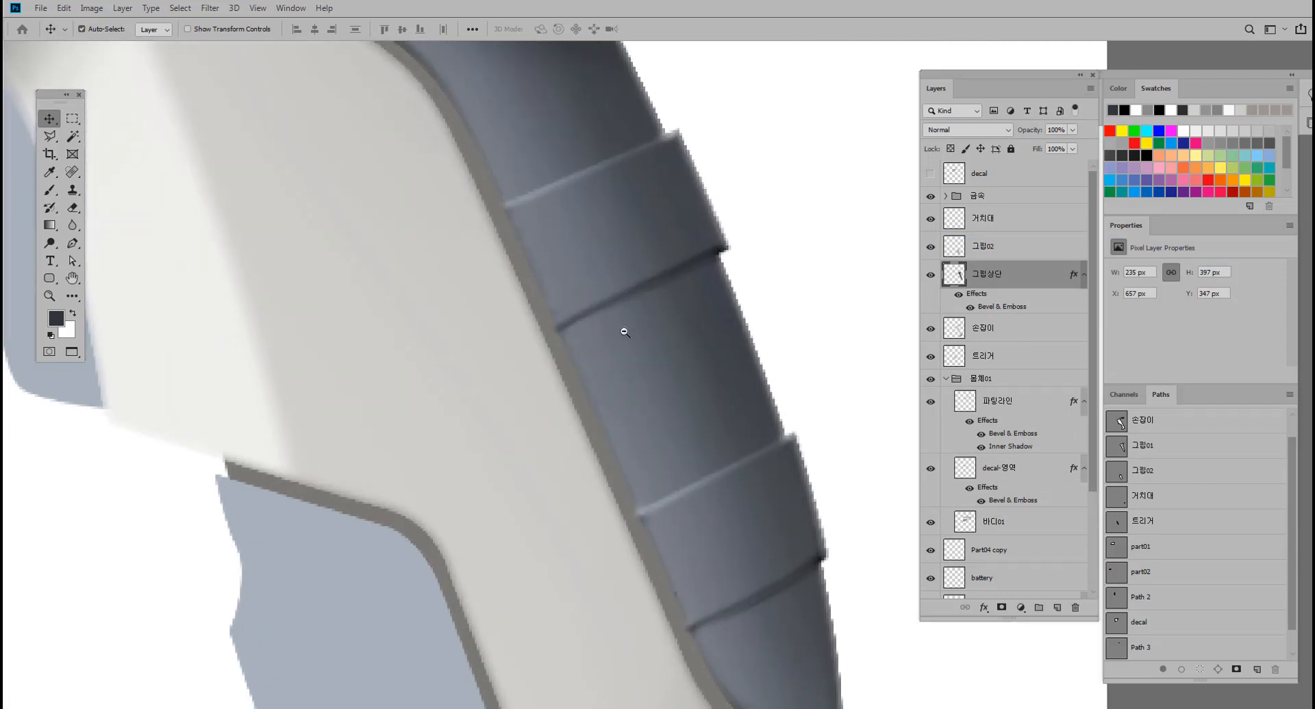
{"action": "left_click", "coordinate": [624, 332], "text": "alt"}
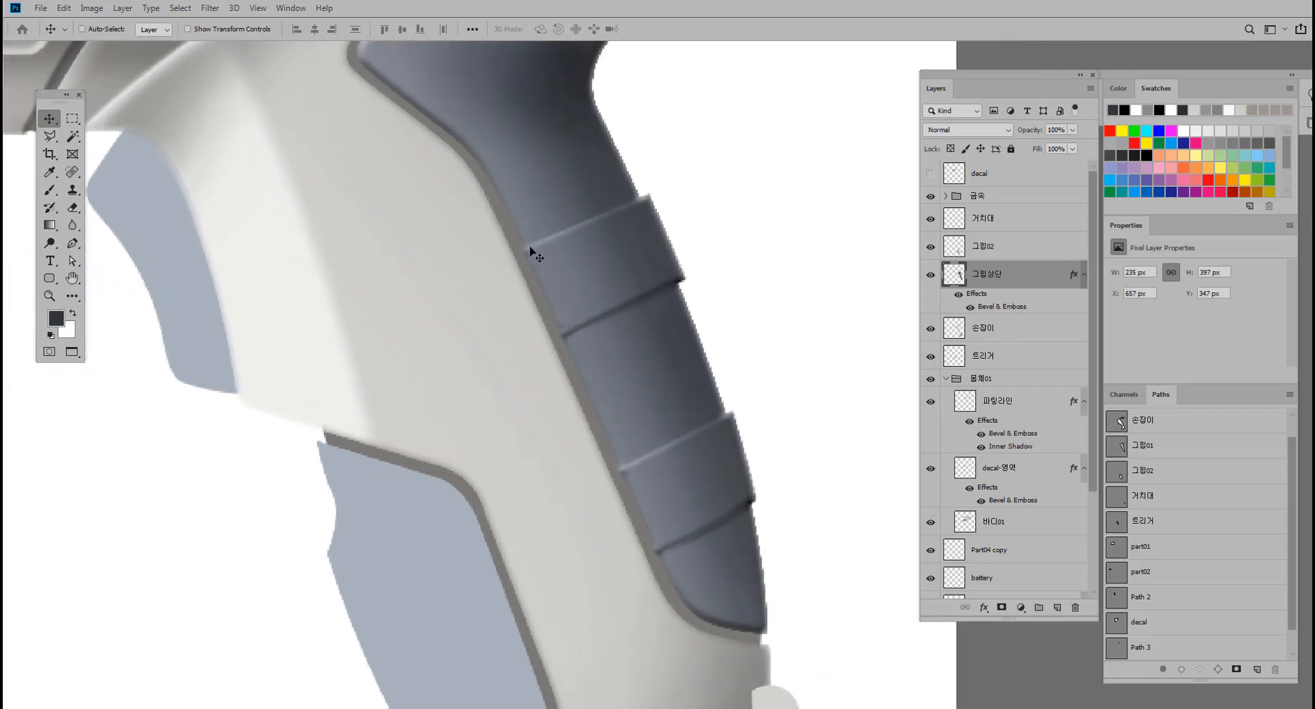
{"action": "left_click", "coordinate": [536, 283], "text": "ctrl"}
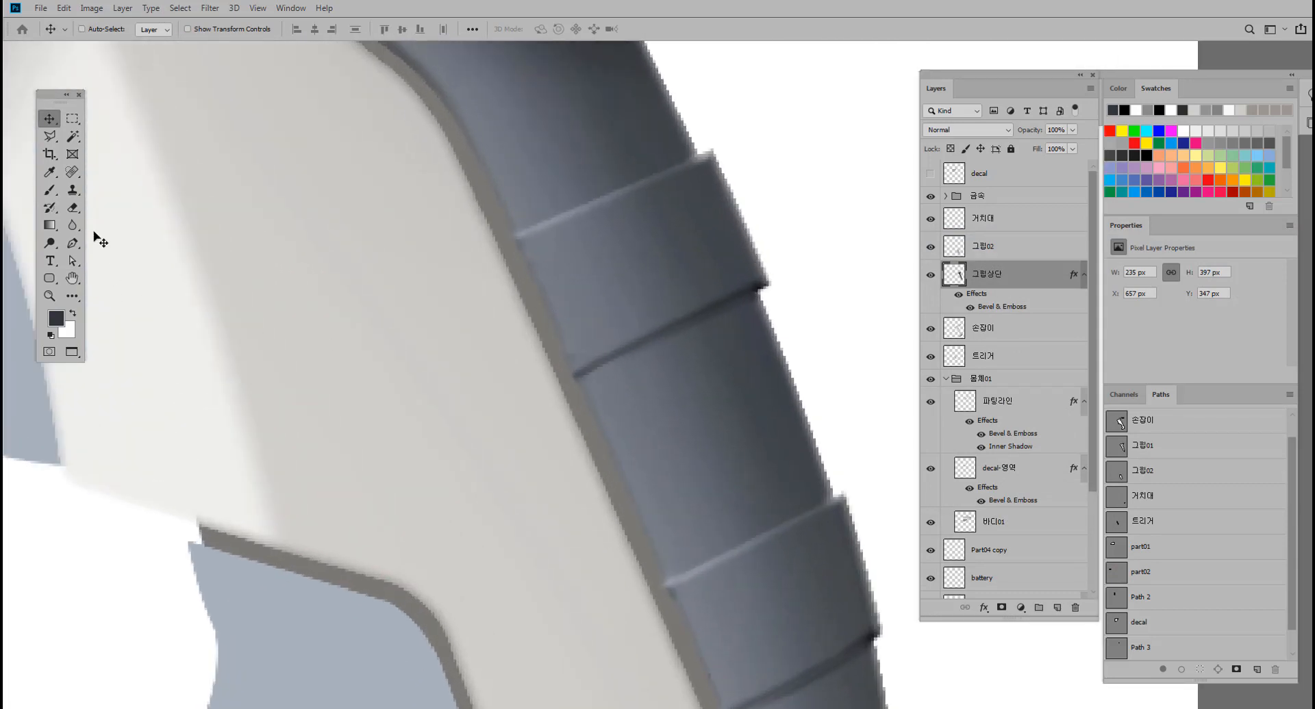
{"action": "left_click", "coordinate": [72, 190]}
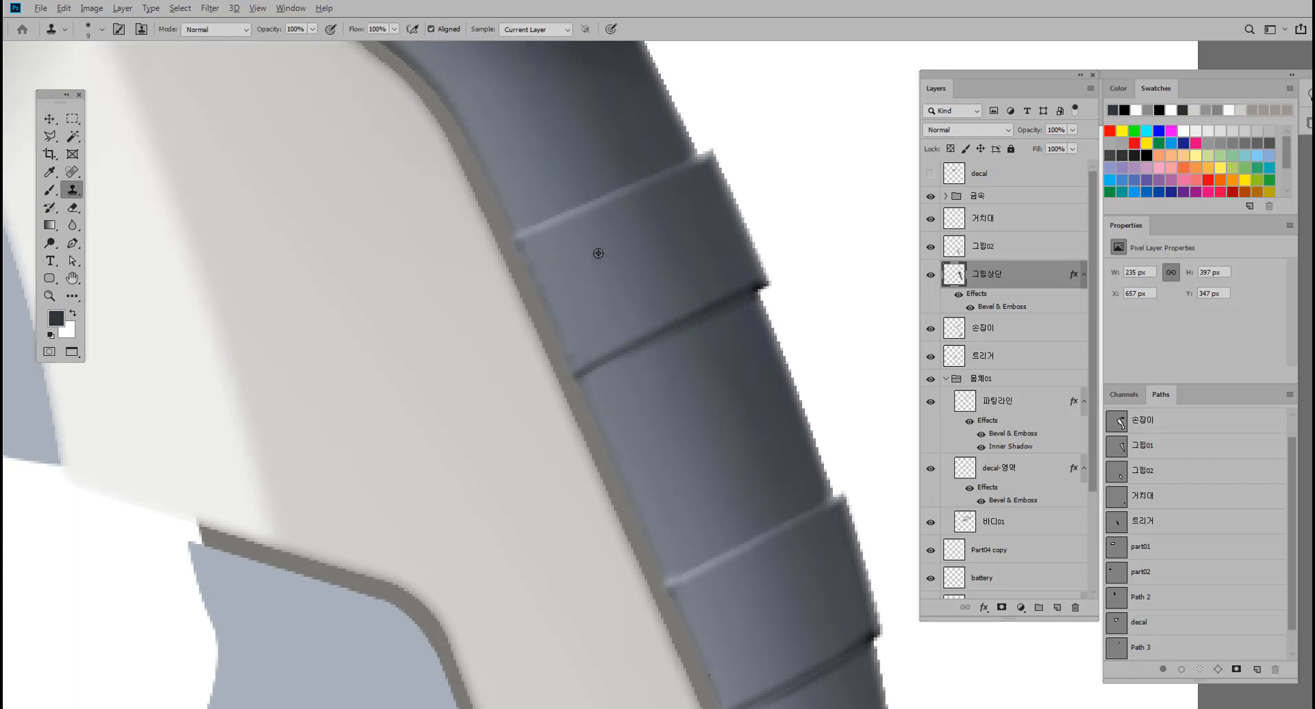
{"action": "left_click", "coordinate": [552, 241], "text": "alt"}
{"action": "left_click_drag", "start_coordinate": [529, 243], "coordinate": [561, 300]}
{"action": "left_click", "coordinate": [595, 320], "text": "alt"}
{"action": "left_click", "coordinate": [580, 354]}
Undo the grip's bevel and layer merge, restoring the separate 그립상단, 그립 그림자 and 그립01 layers.
{"action": "key", "text": "ctrl+z"}
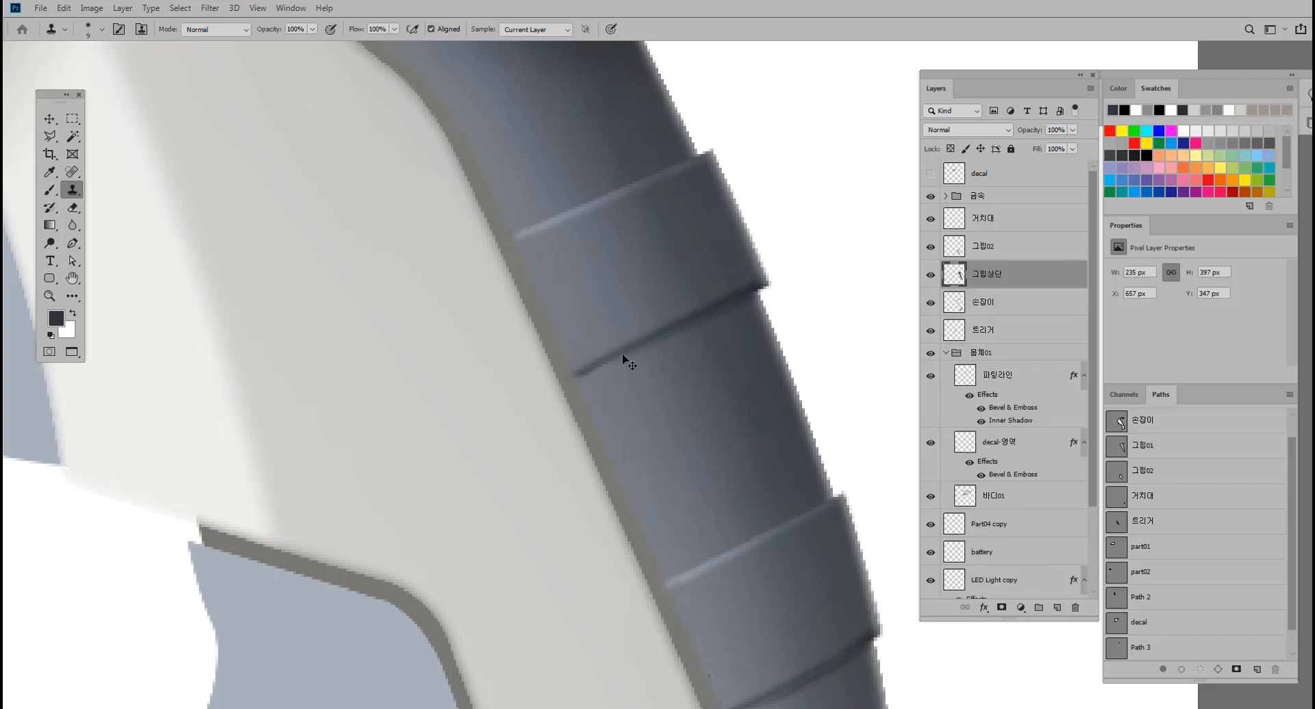
{"action": "left_click_drag", "start_coordinate": [622, 353], "coordinate": [614, 353]}
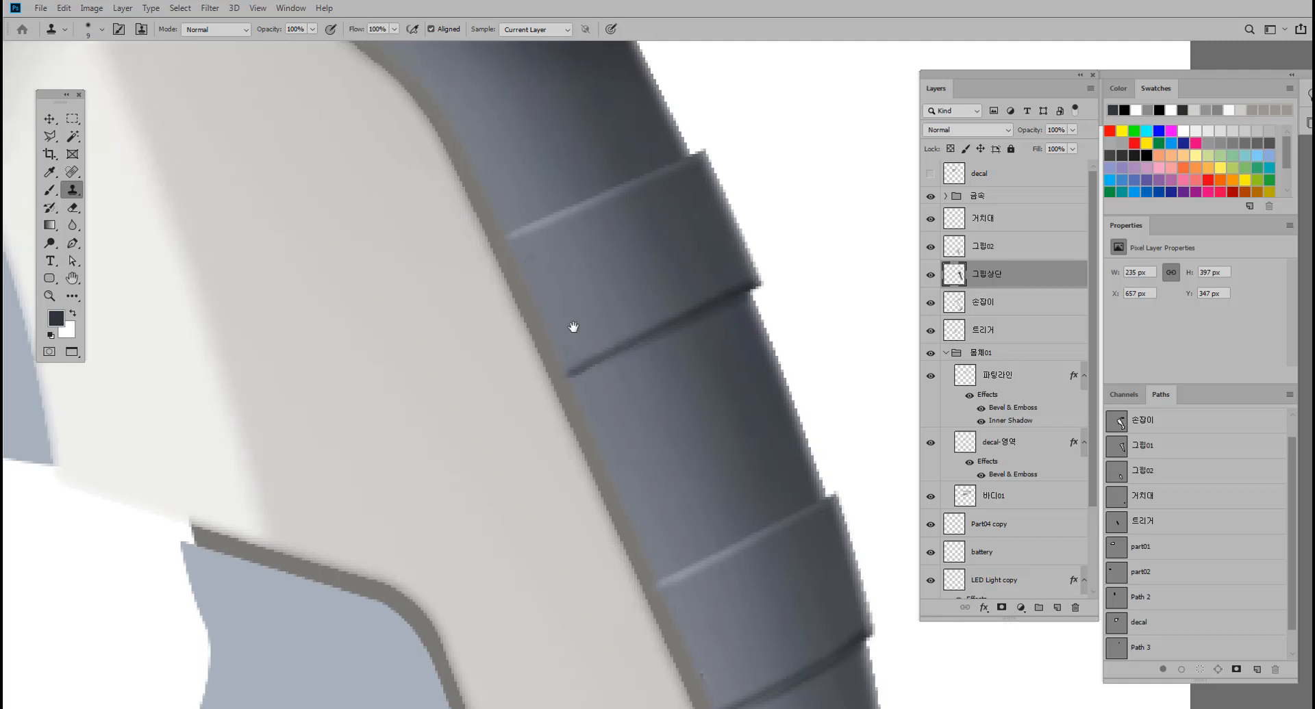
{"action": "left_click", "coordinate": [50, 119]}
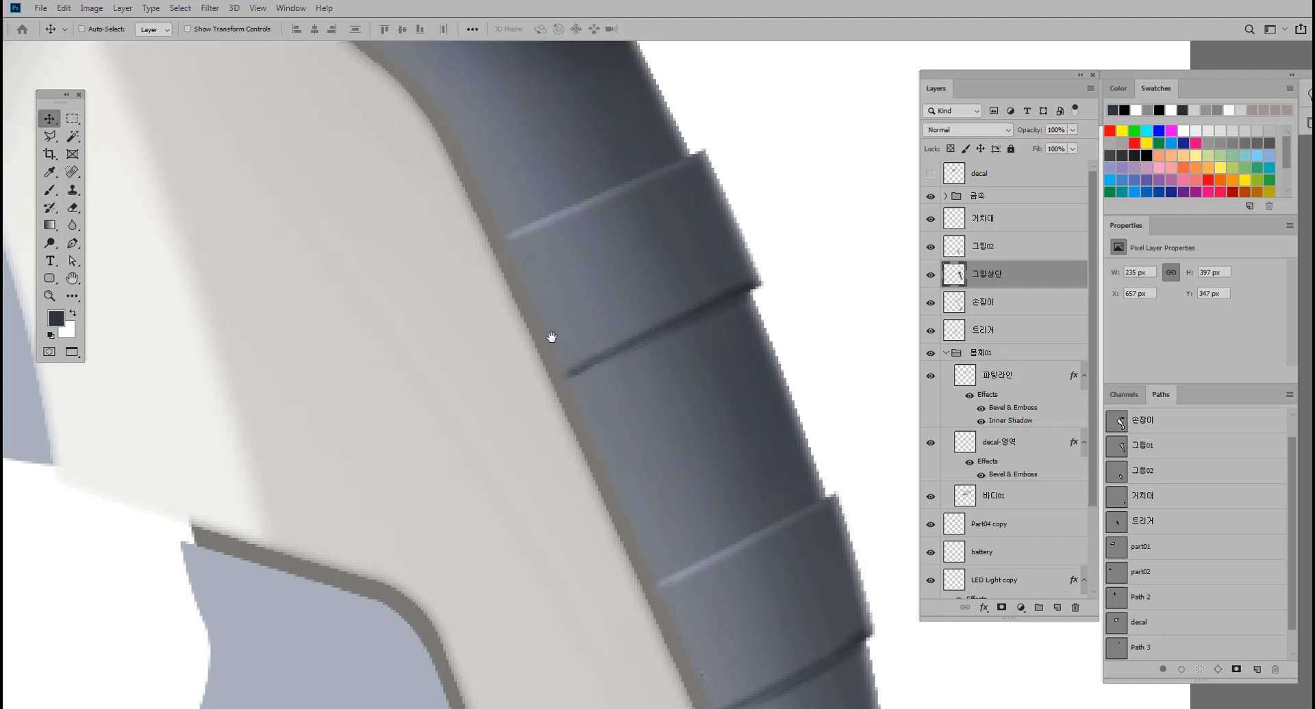
{"action": "left_click", "coordinate": [929, 276]}
{"action": "left_click", "coordinate": [930, 275]}
{"action": "key", "text": "ctrl+comma"}
{"action": "key", "text": "ctrl+comma"}
{"action": "key", "text": "ctrl+comma"}
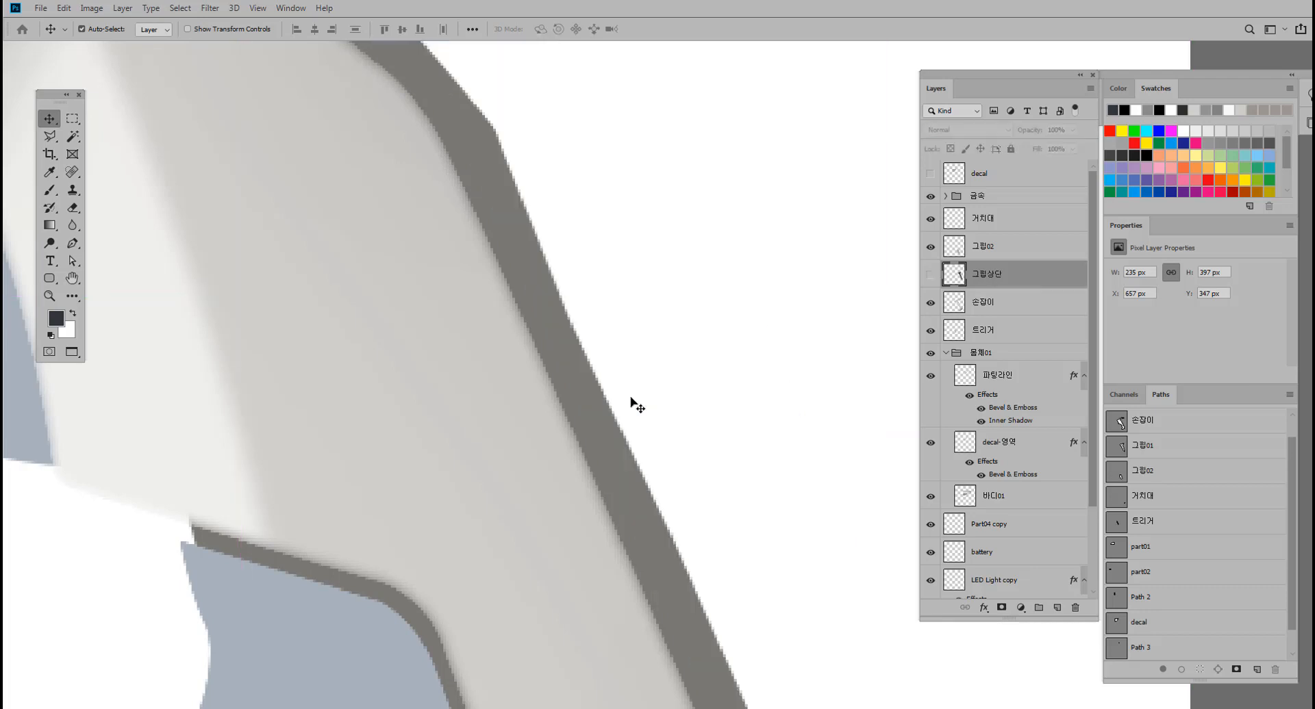
{"action": "key", "text": "ctrl+z"}
{"action": "key", "text": "ctrl+z"}
{"action": "key", "text": "ctrl+z"}
{"action": "key", "text": "ctrl+z"}
{"action": "key", "text": "ctrl+z"}
{"action": "key", "text": "ctrl+z"}
{"action": "key", "text": "ctrl+comma"}
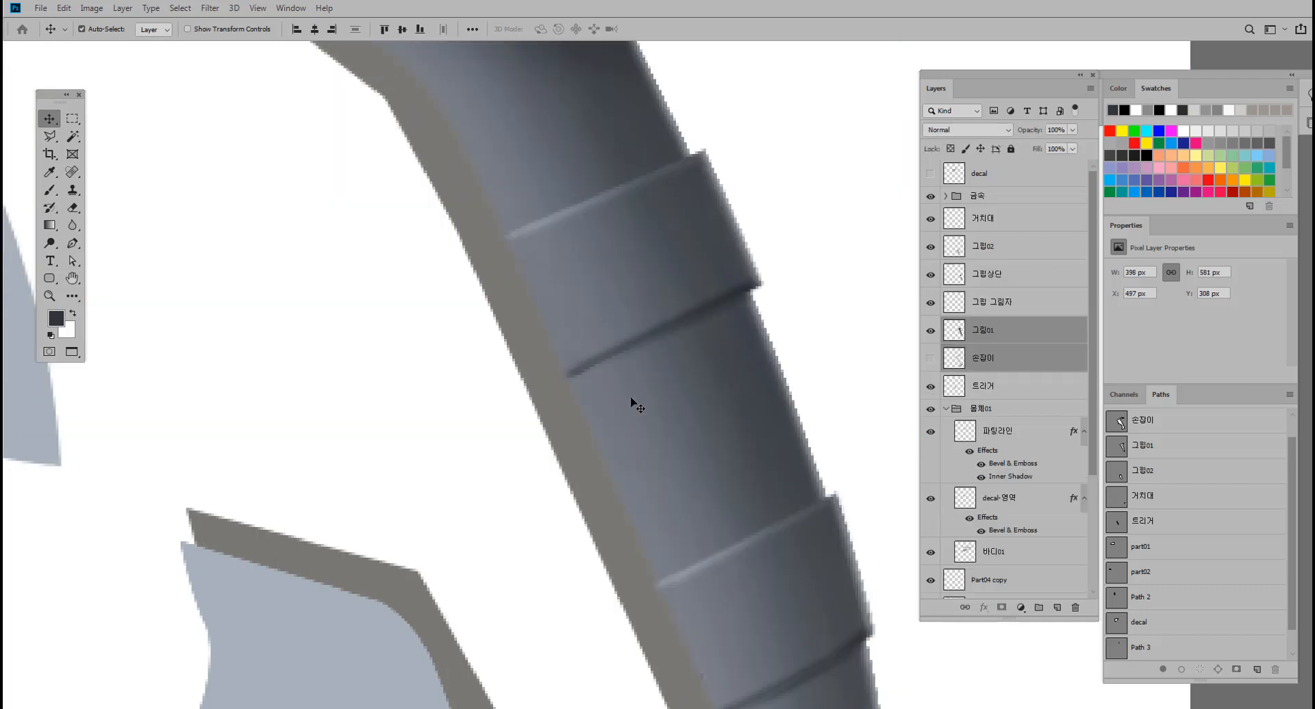
{"action": "key", "text": "ctrl+space"}
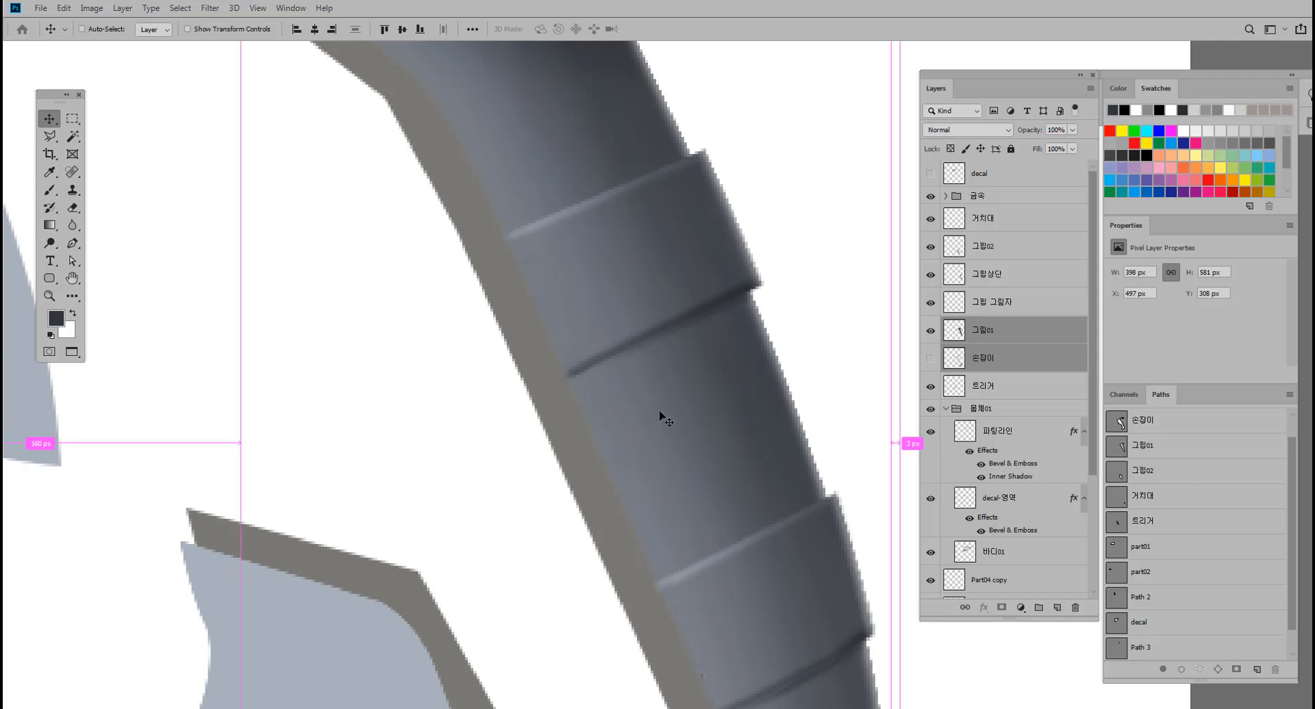
{"action": "left_click_drag", "start_coordinate": [663, 419], "coordinate": [601, 411]}
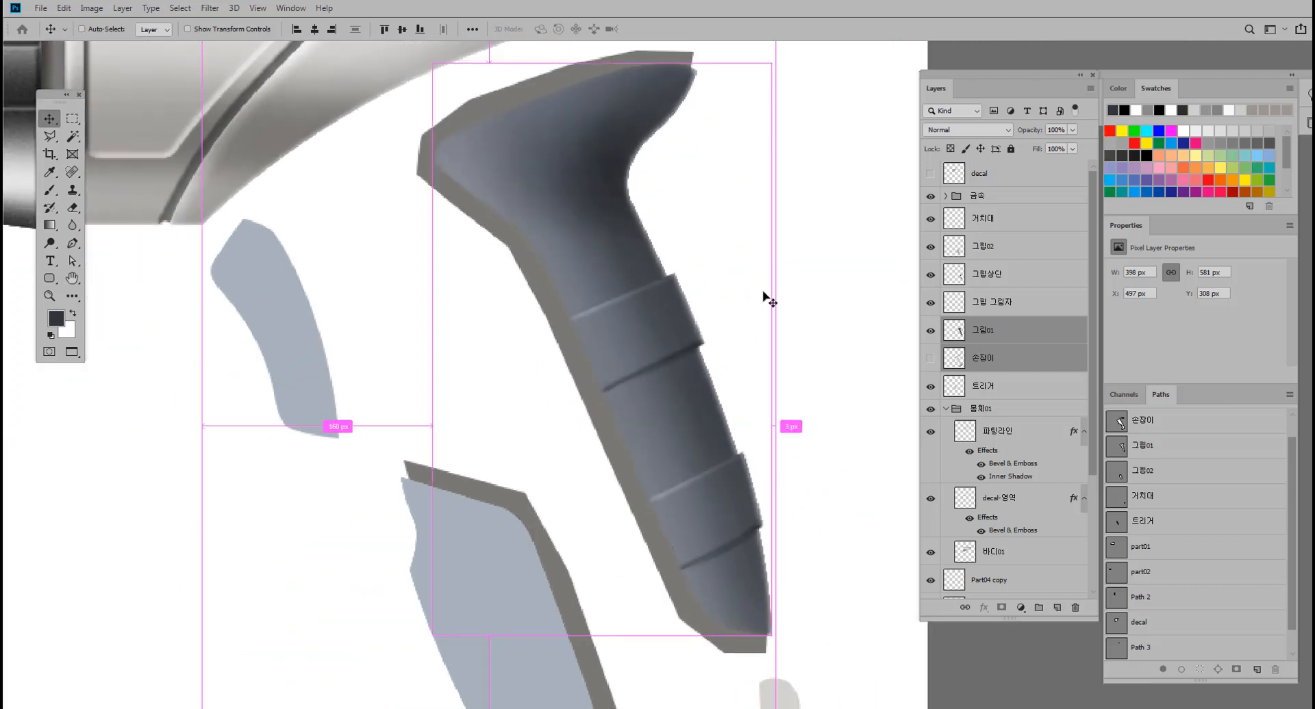
Examine the restored grip layers by checking the visibility of 손잡이 and 그립01.
{"action": "left_click", "coordinate": [930, 361]}
{"action": "left_click", "coordinate": [930, 361]}
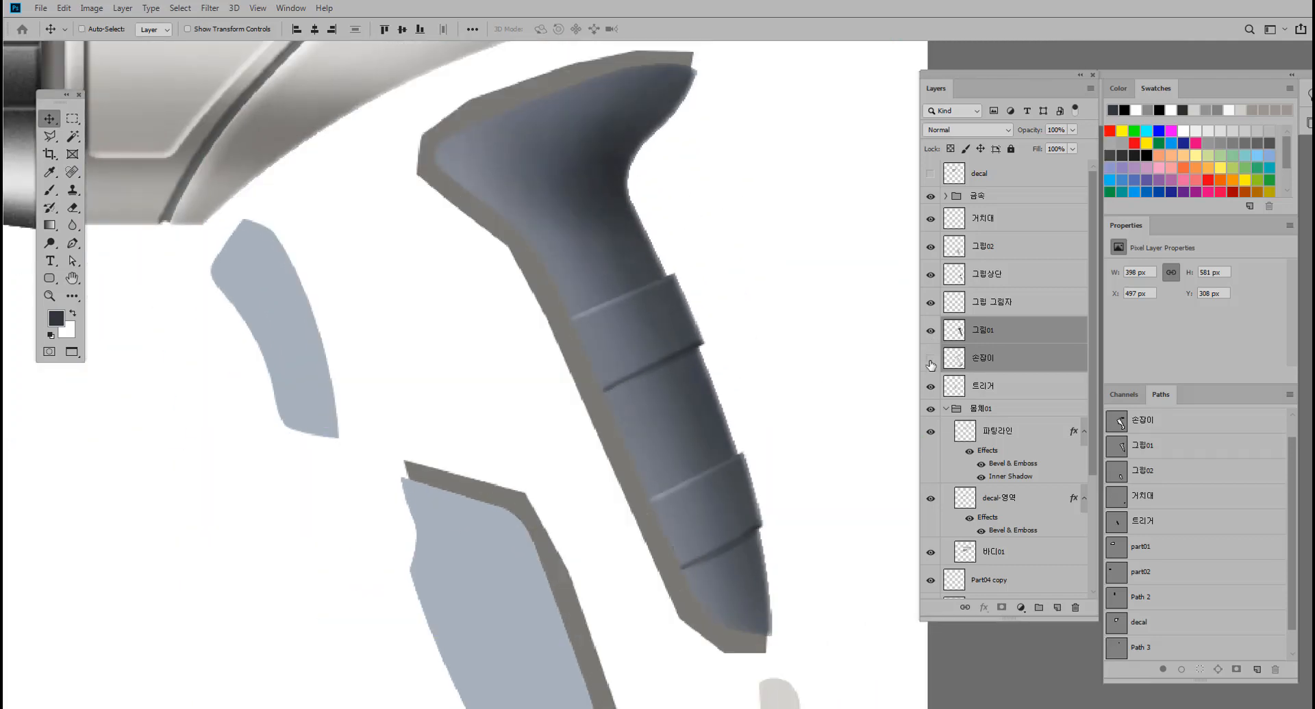
{"action": "left_click", "coordinate": [997, 308]}
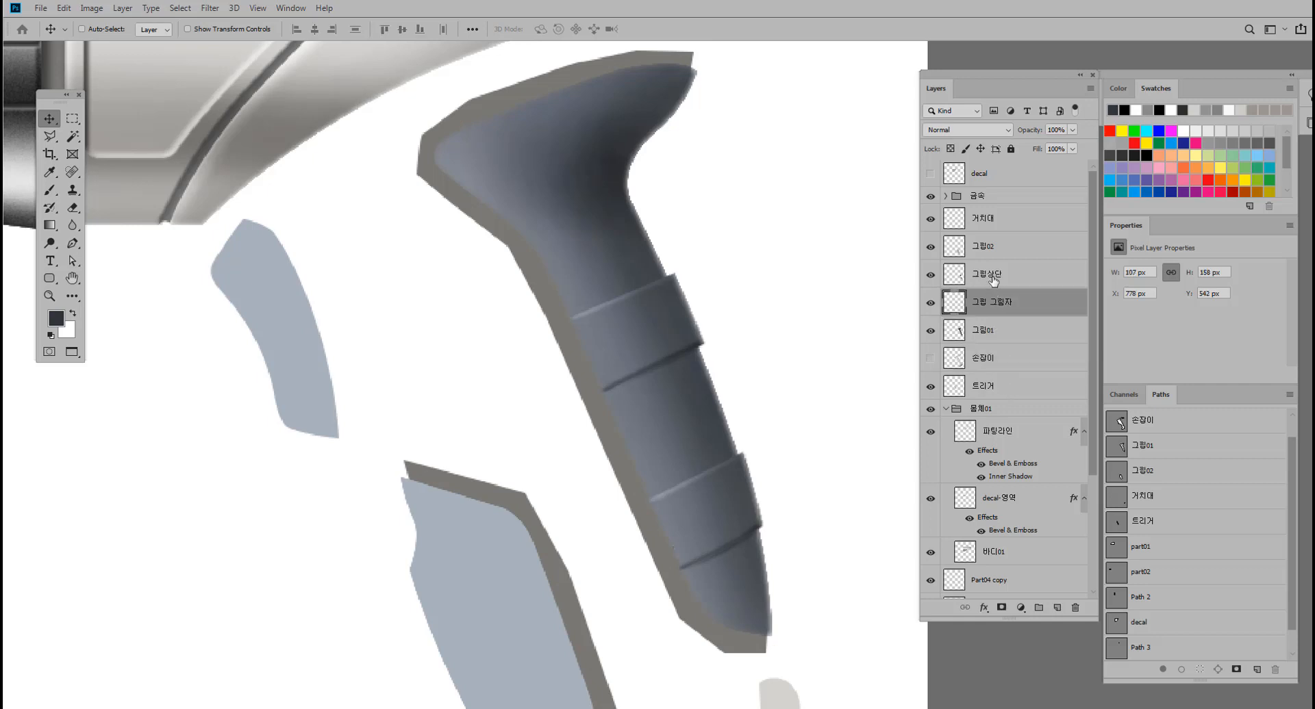
{"action": "left_click", "coordinate": [948, 277]}
{"action": "left_click", "coordinate": [961, 333]}
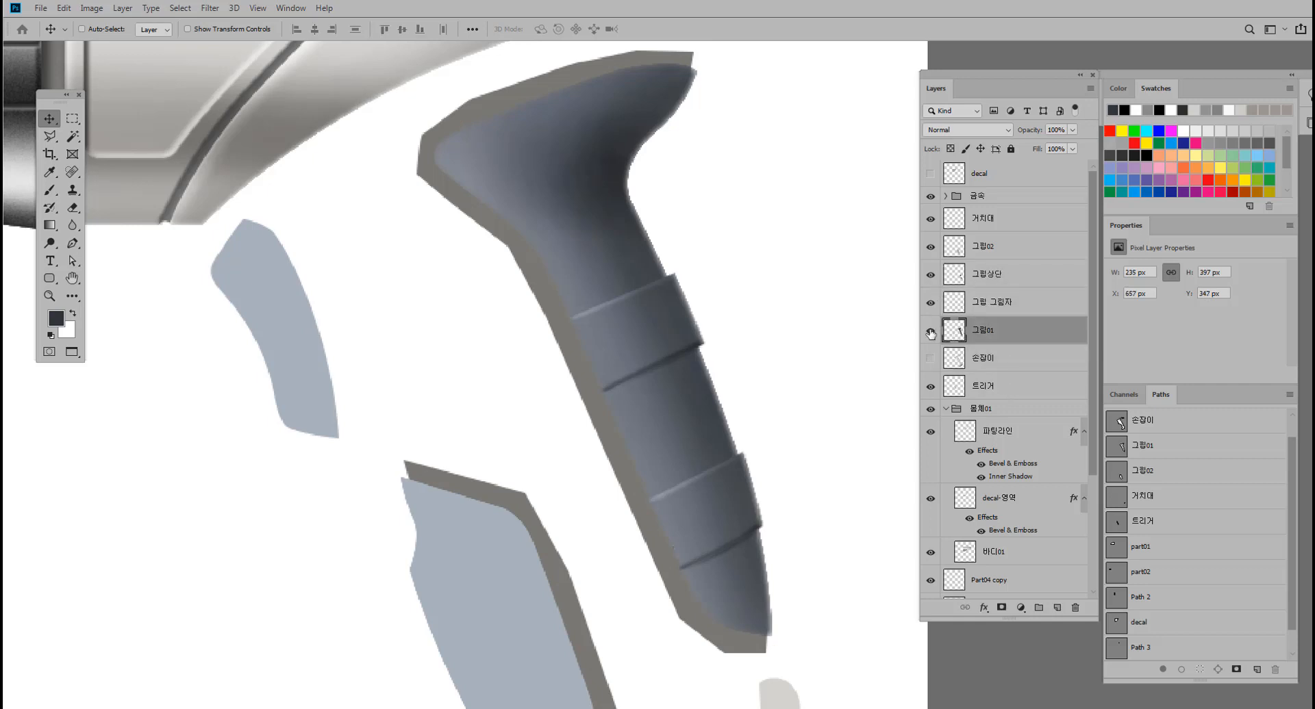
{"action": "left_click", "coordinate": [930, 332]}
{"action": "left_click", "coordinate": [930, 333]}
{"action": "left_click", "coordinate": [930, 332]}
{"action": "left_click", "coordinate": [930, 332]}
Add a smooth Inner Bevel to the 그립01 layer with Size 3 px and Soften 1 px.
{"action": "double_click", "coordinate": [1013, 336]}
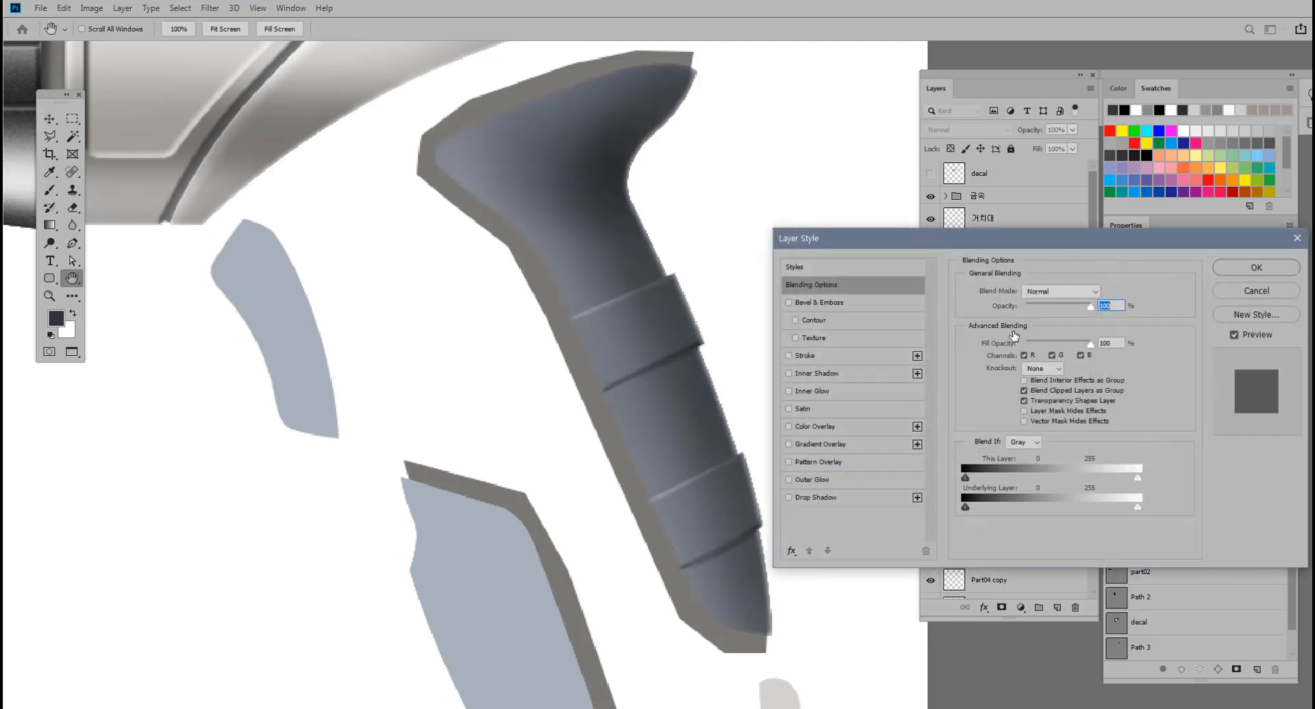
{"action": "left_click", "coordinate": [789, 302]}
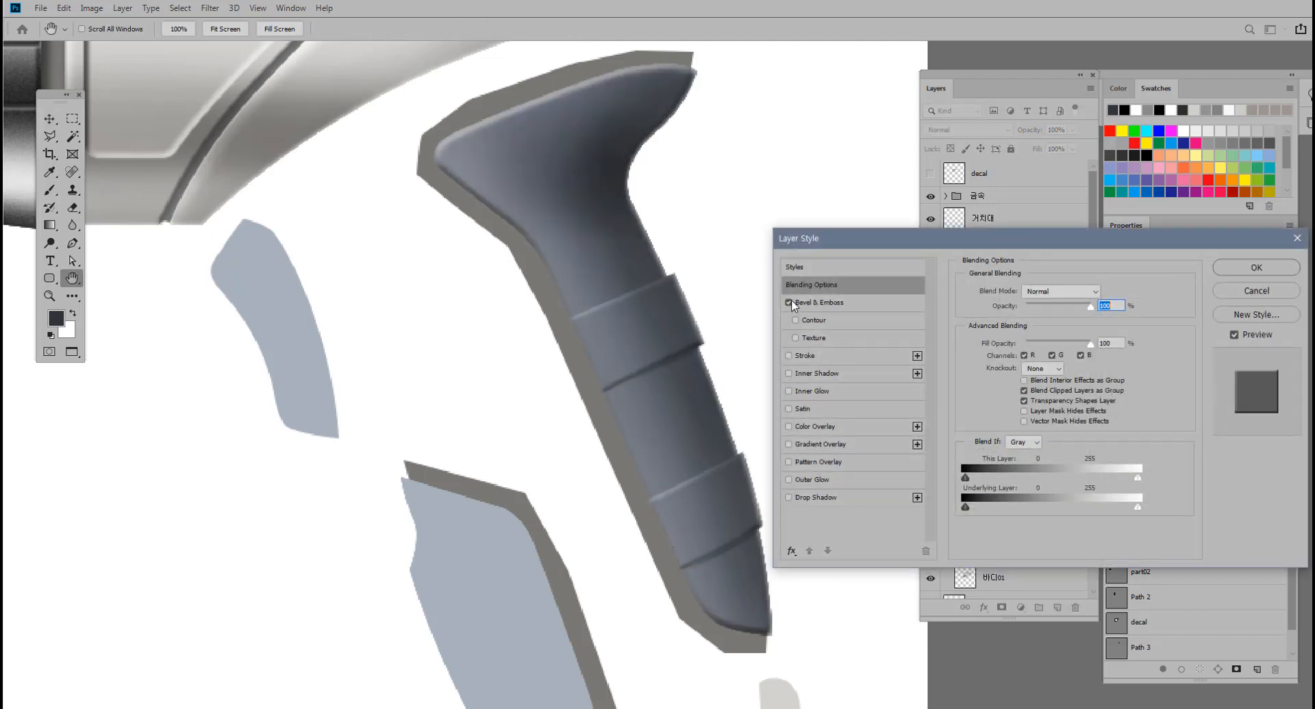
{"action": "left_click", "coordinate": [814, 302]}
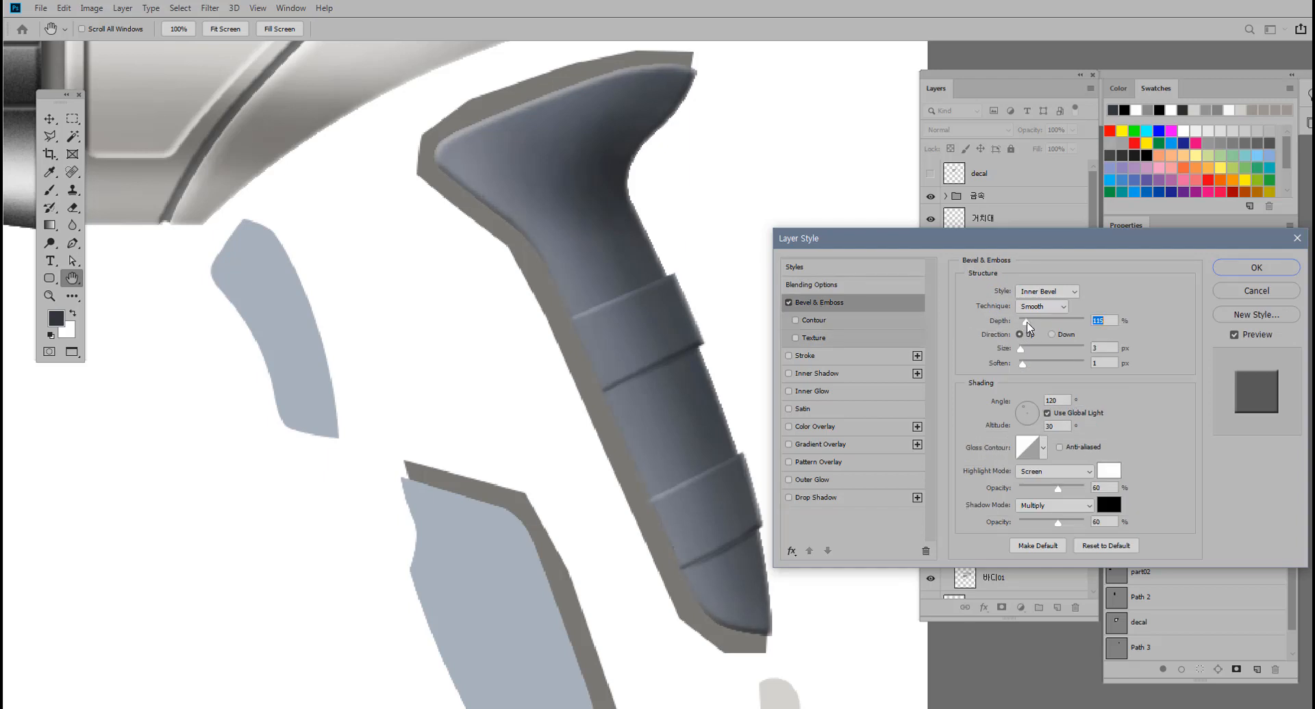
{"action": "left_click", "coordinate": [1244, 270]}
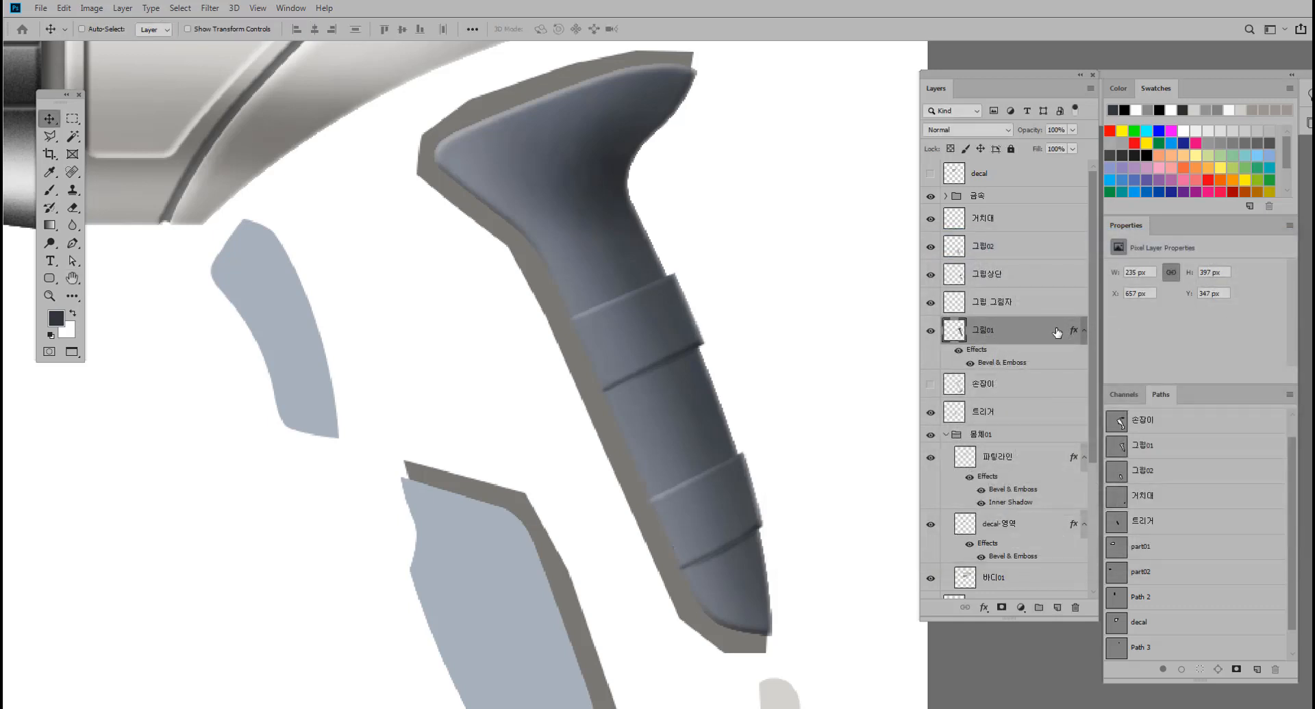
Merge the 그립상단 and 그립 그림자 layers into one and check the merged ridges by toggling their visibility.
{"action": "left_click", "coordinate": [1024, 307]}
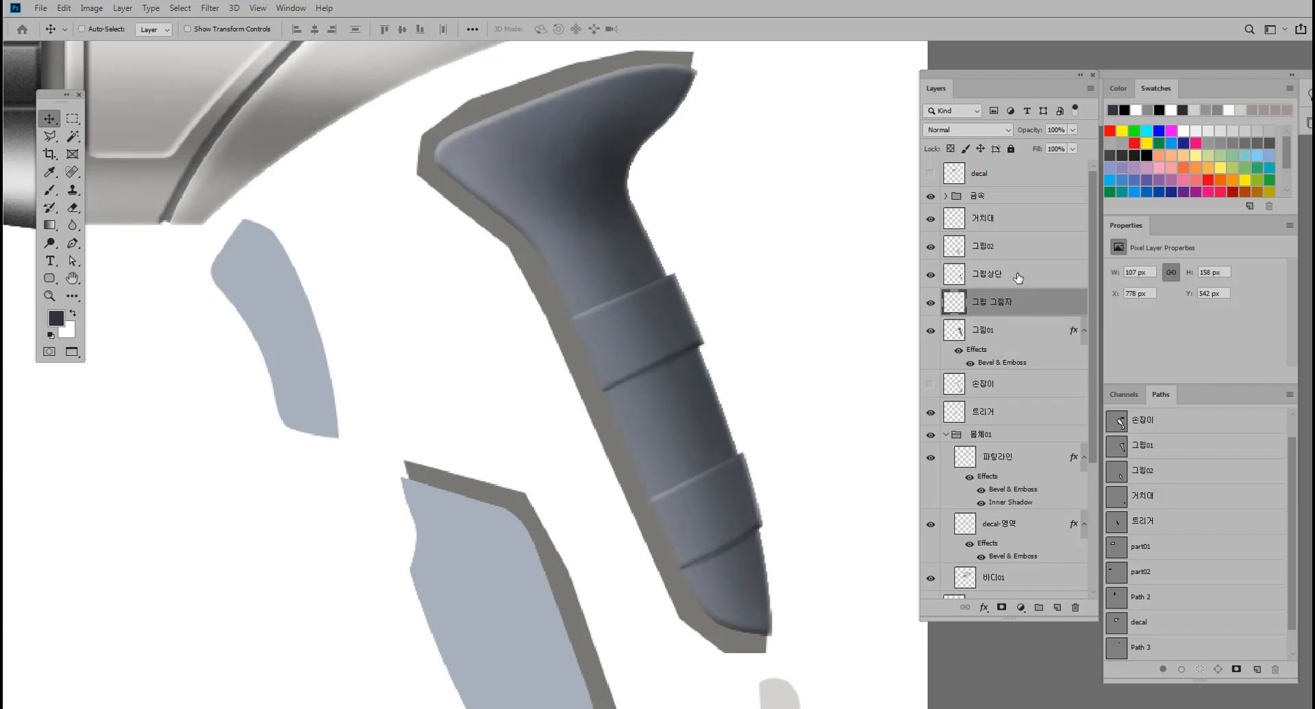
{"action": "left_click", "coordinate": [1015, 335], "text": "shift"}
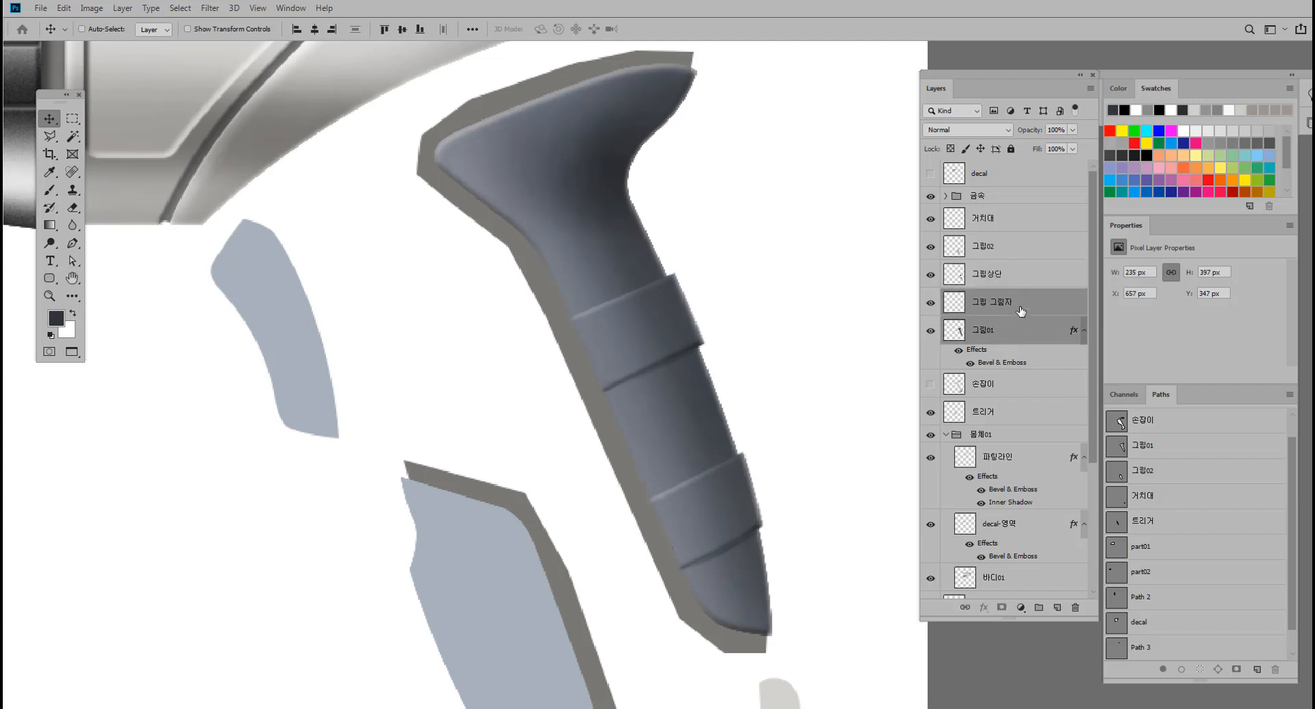
{"action": "left_click", "coordinate": [1004, 278], "text": "shift"}
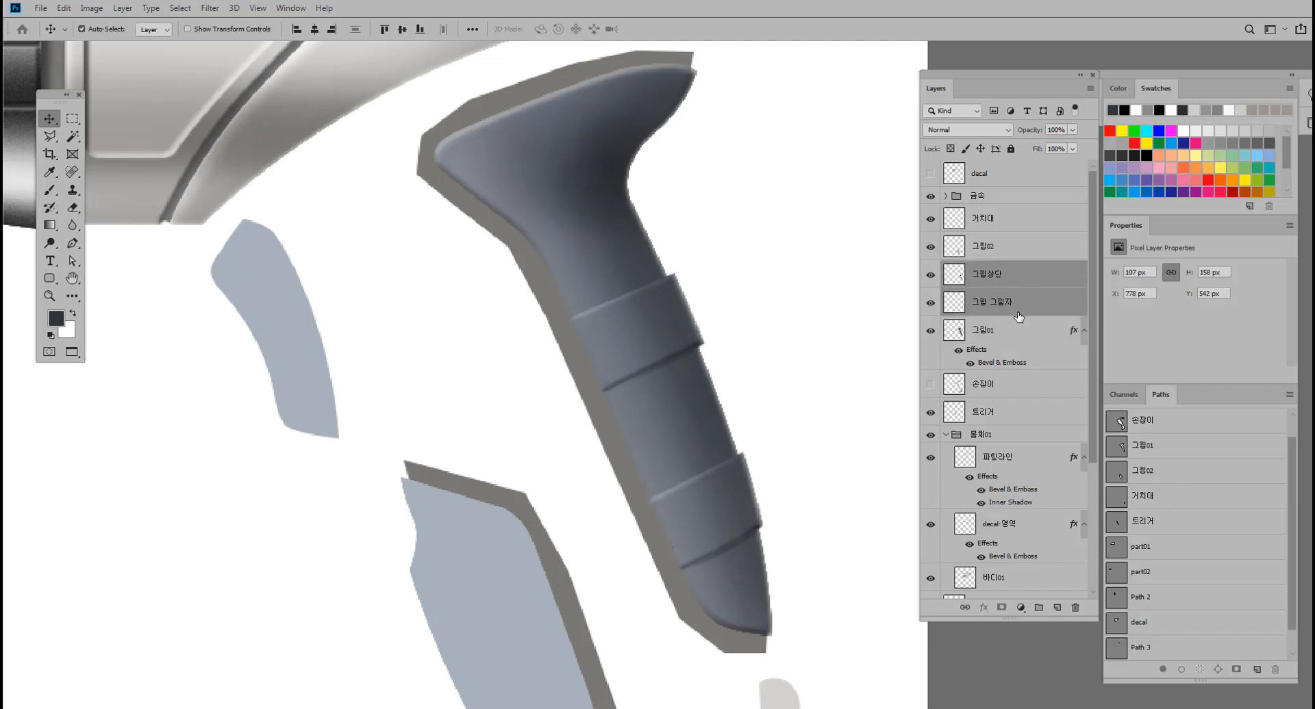
{"action": "key", "text": "ctrl+e"}
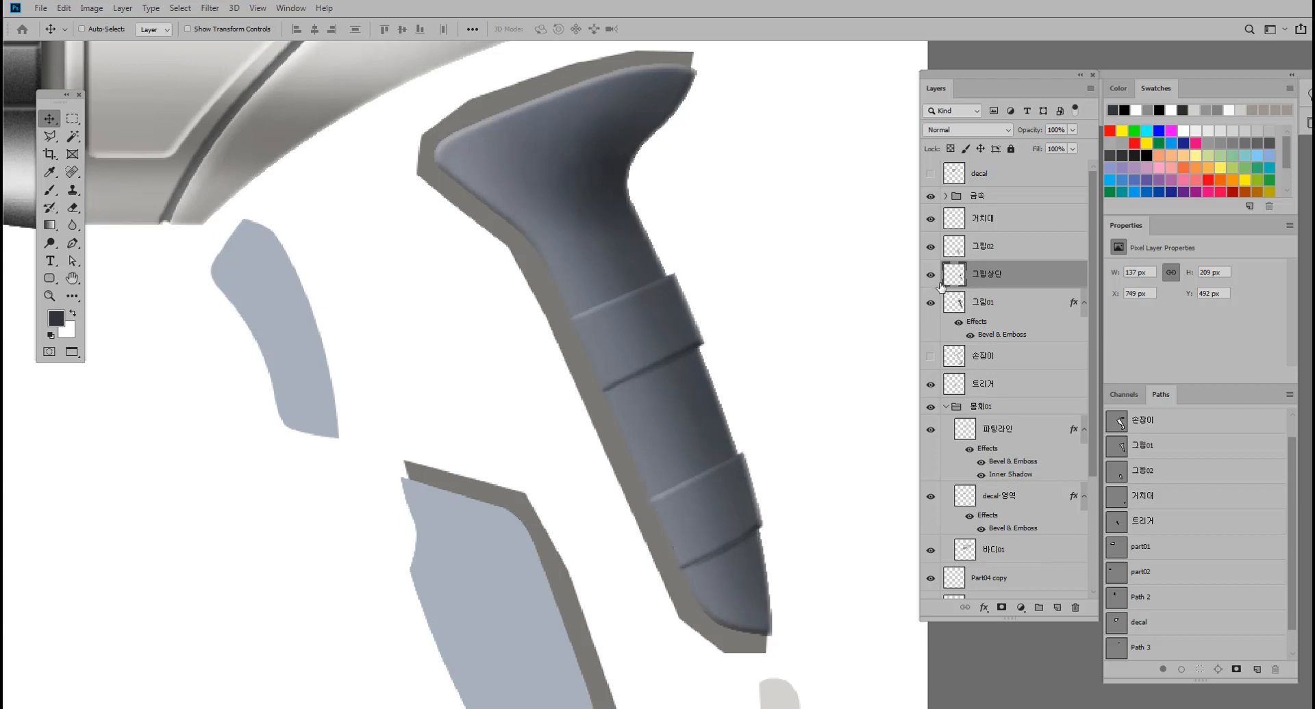
{"action": "left_click", "coordinate": [930, 278]}
{"action": "left_click", "coordinate": [930, 278]}
{"action": "left_click", "coordinate": [930, 278]}
{"action": "left_click", "coordinate": [930, 277]}
Merge the 그립상단 layer with the bevelled 그립01 layer and hide the merged grip.
{"action": "left_click", "coordinate": [1006, 309], "text": "shift"}
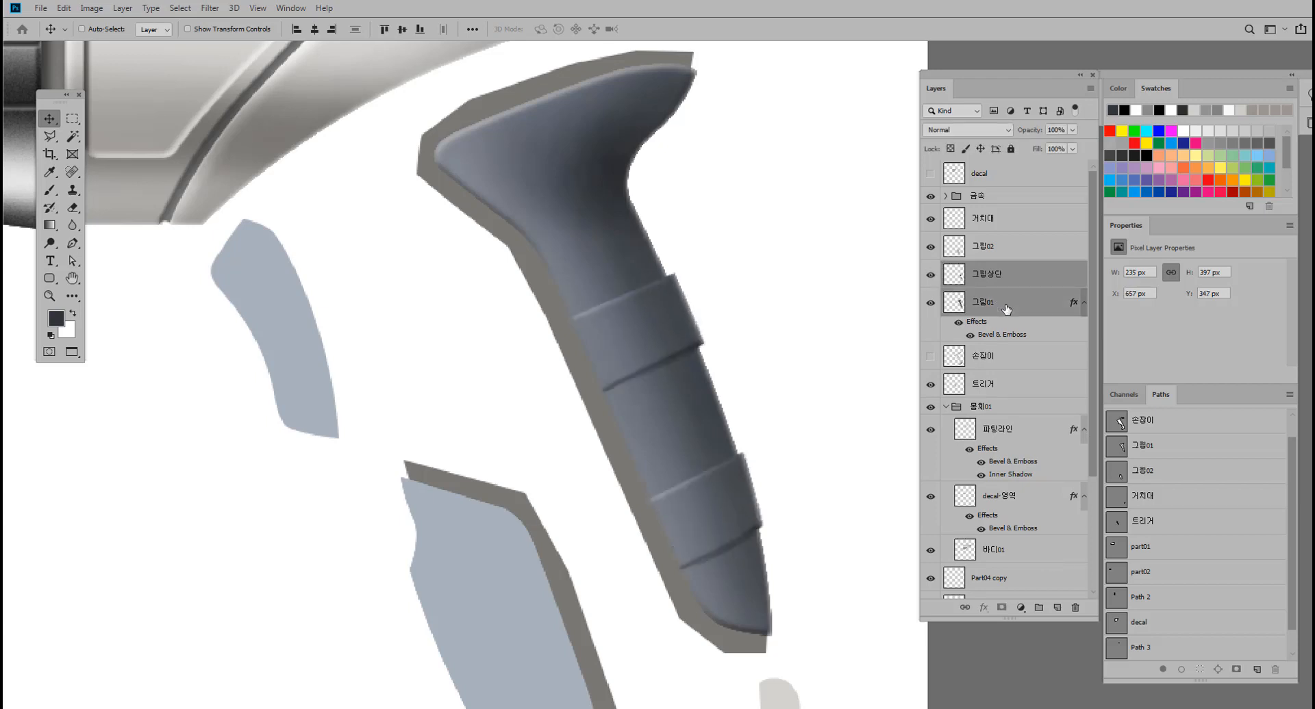
{"action": "key", "text": "ctrl+e"}
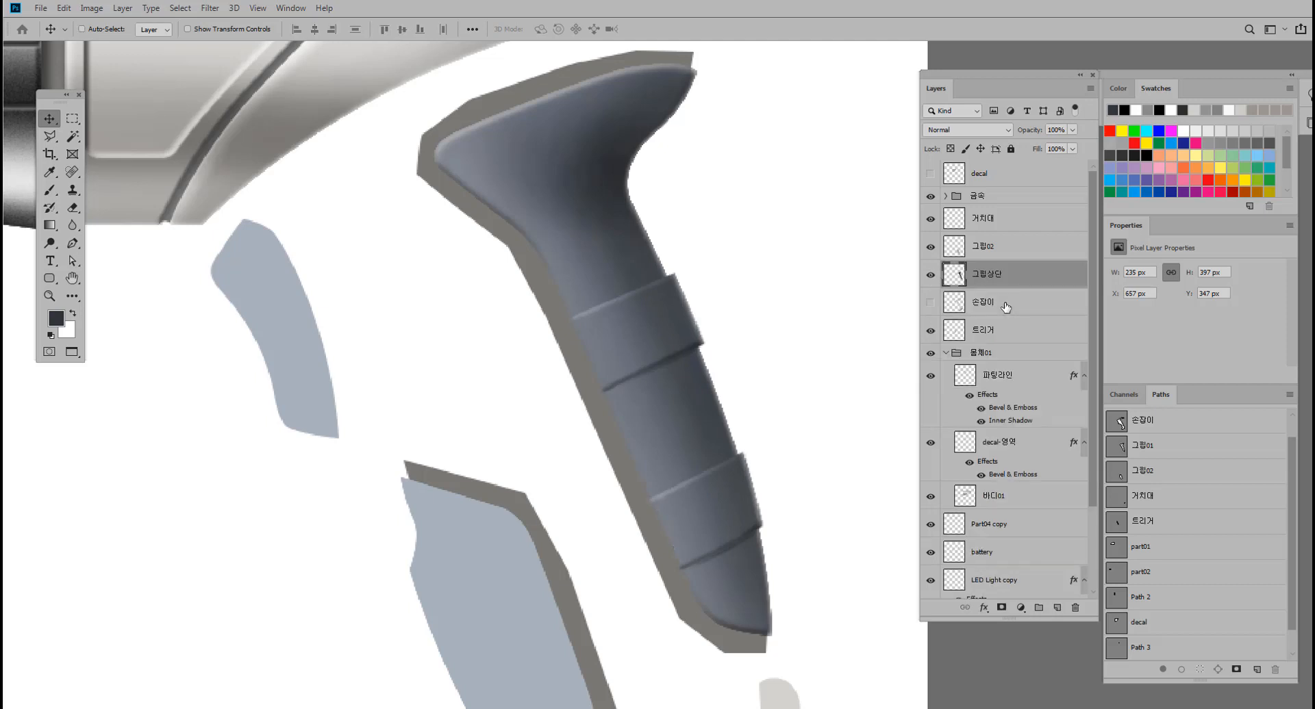
{"action": "left_click", "coordinate": [930, 275]}
{"action": "left_click", "coordinate": [931, 275]}
{"action": "left_click", "coordinate": [931, 276]}
{"action": "left_click", "coordinate": [931, 276]}
{"action": "left_click", "coordinate": [930, 275]}
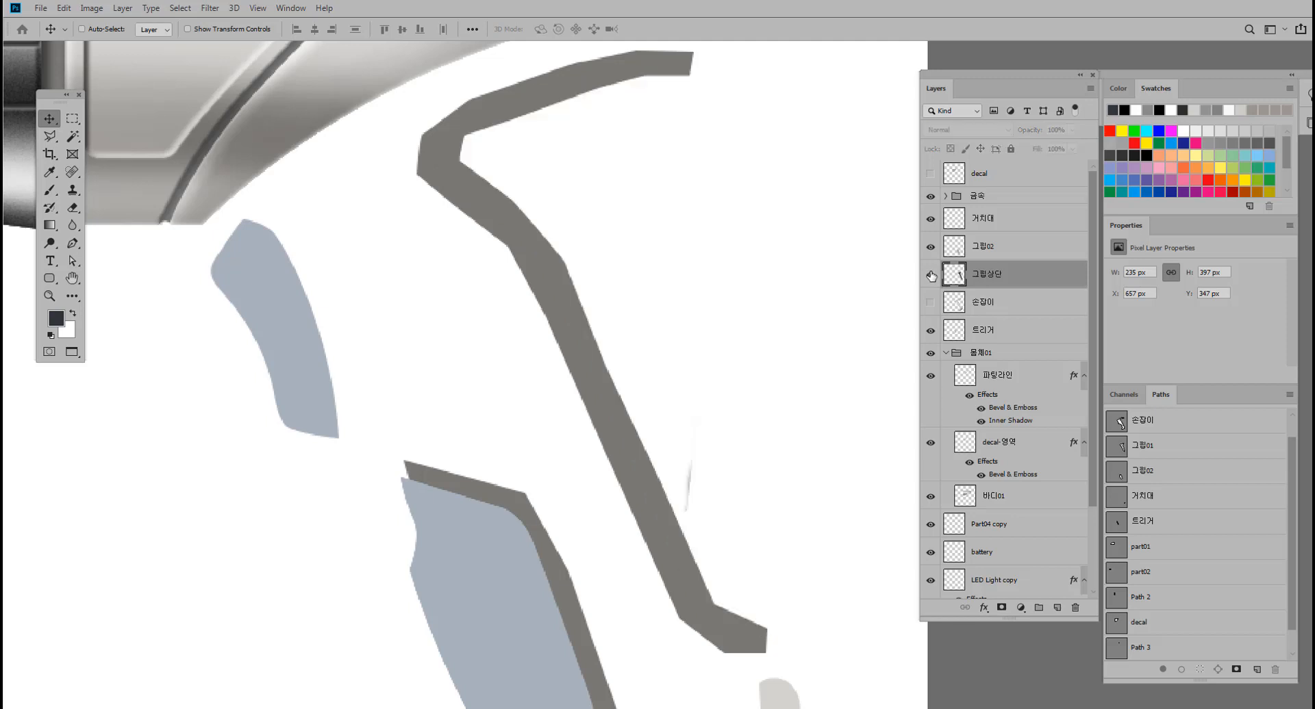
{"action": "left_click", "coordinate": [931, 276]}
{"action": "left_click", "coordinate": [931, 276]}
Erase the faint stray mark behind the handle on the 파팅라인 layer.
{"action": "left_click", "coordinate": [73, 208]}
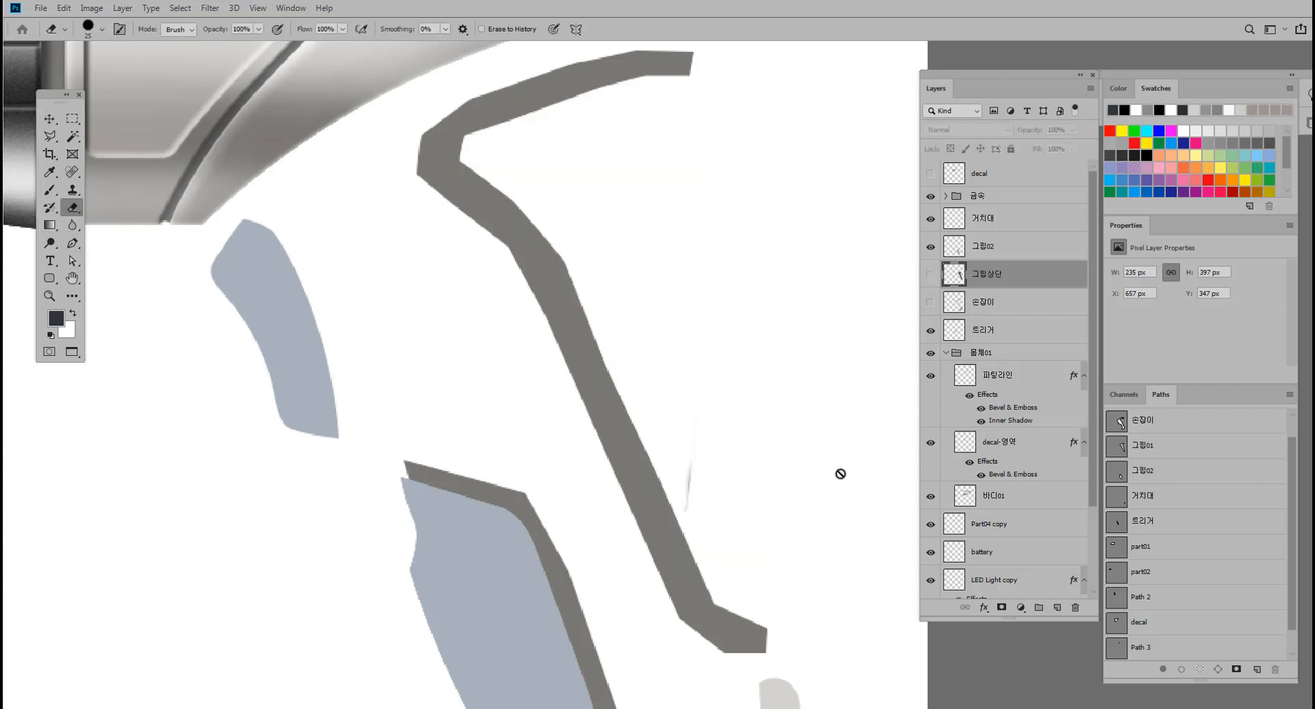
{"action": "left_click", "coordinate": [49, 118]}
{"action": "left_click", "coordinate": [689, 482], "text": "ctrl"}
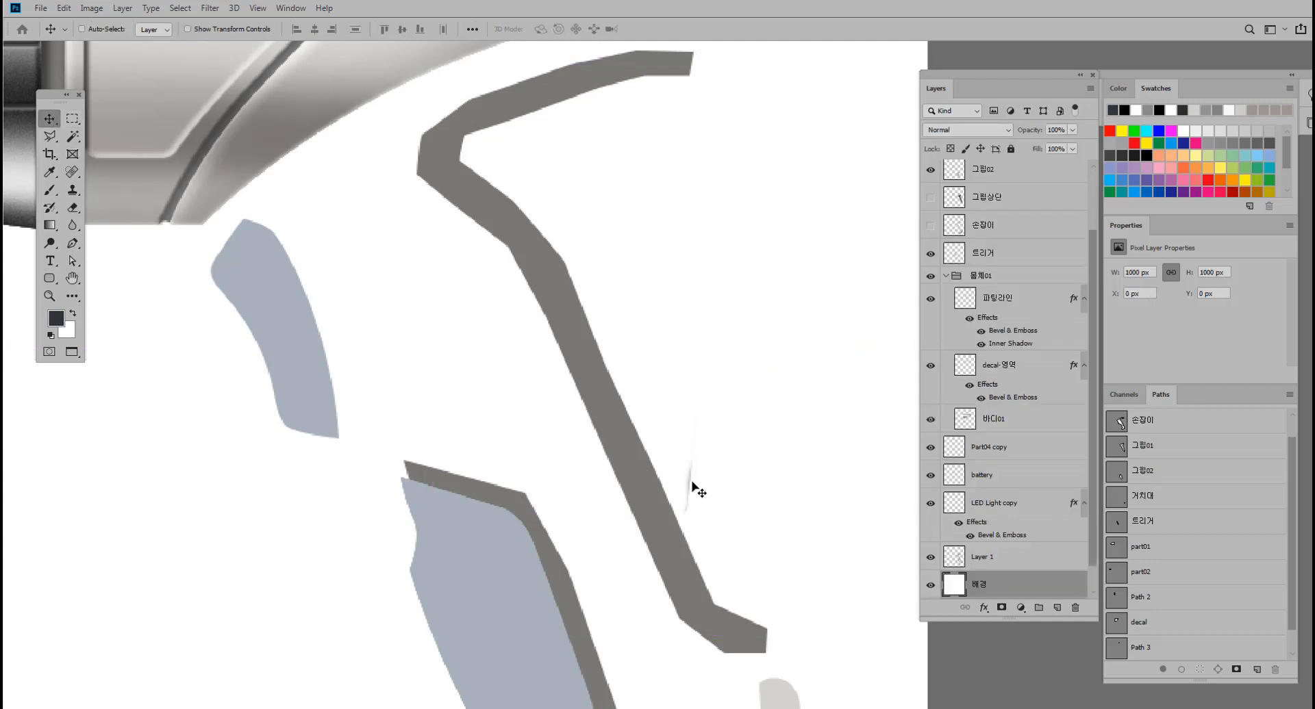
{"action": "left_click", "coordinate": [690, 479], "text": "ctrl"}
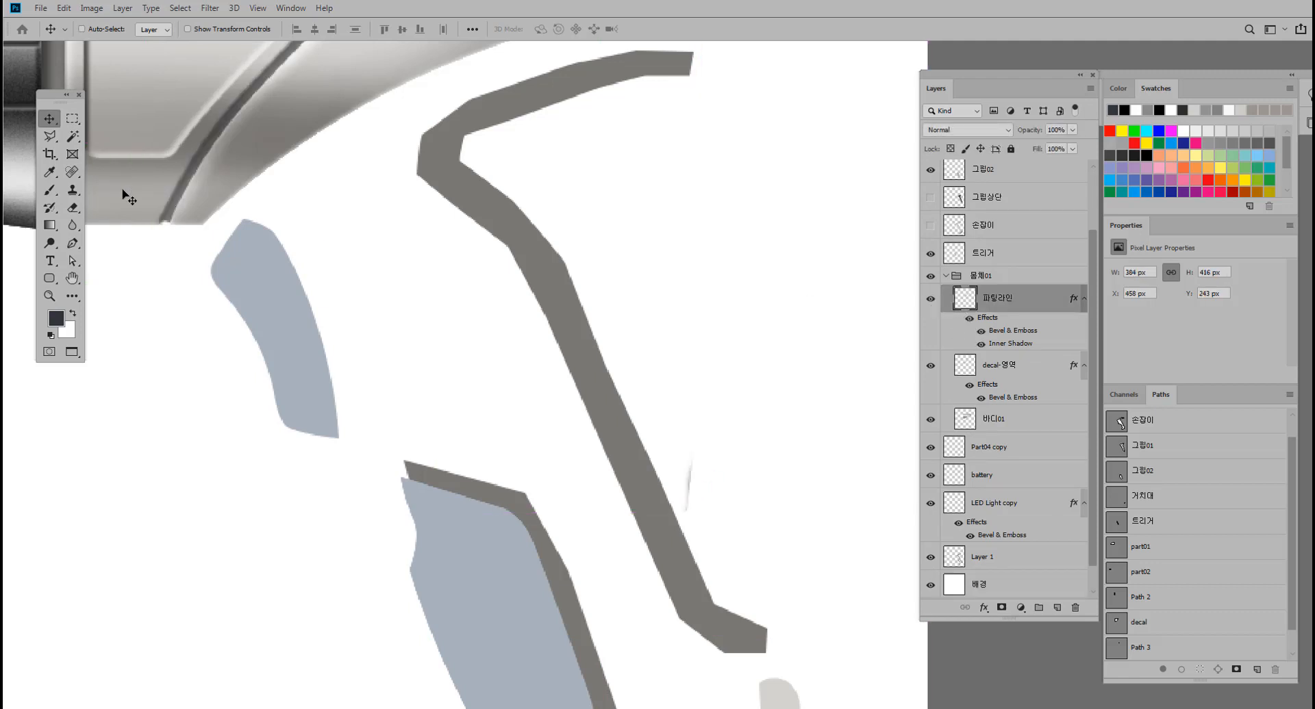
{"action": "left_click", "coordinate": [72, 208]}
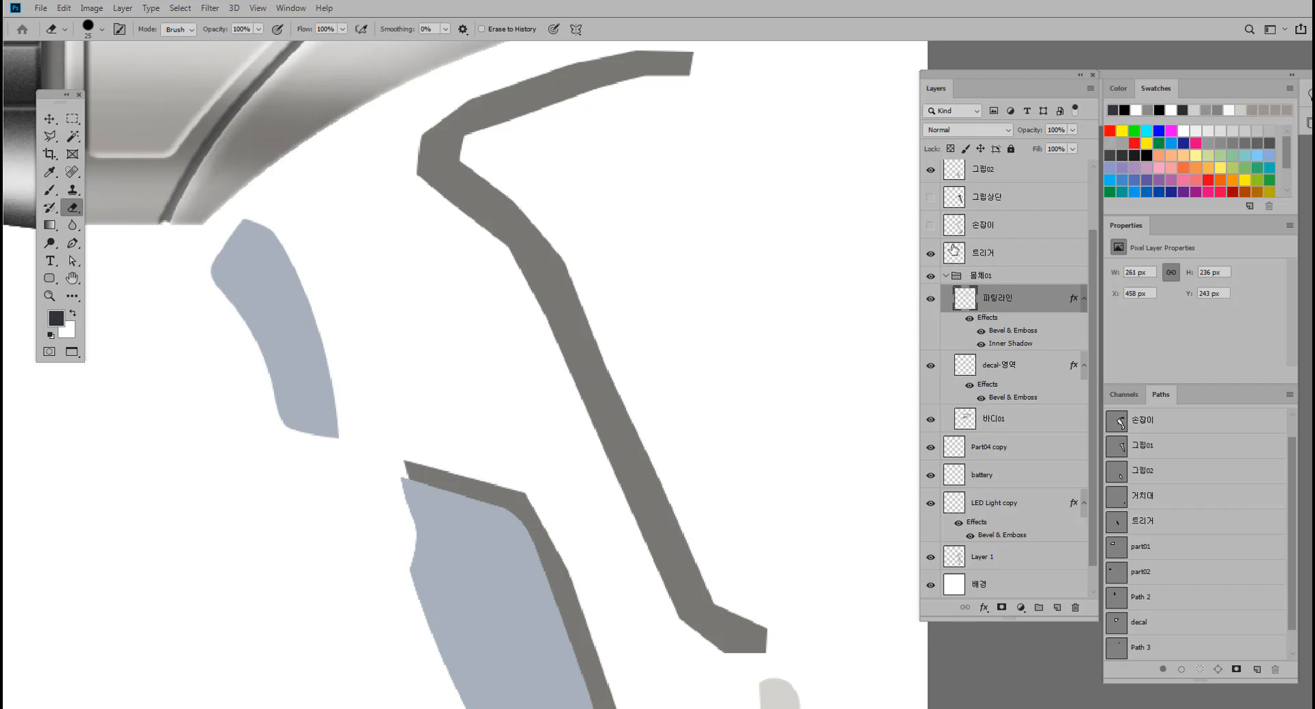
Make the 손잡이 handle layer and the merged 그립상단 grip layer visible again.
{"action": "left_click", "coordinate": [930, 226]}
{"action": "left_click", "coordinate": [930, 198]}
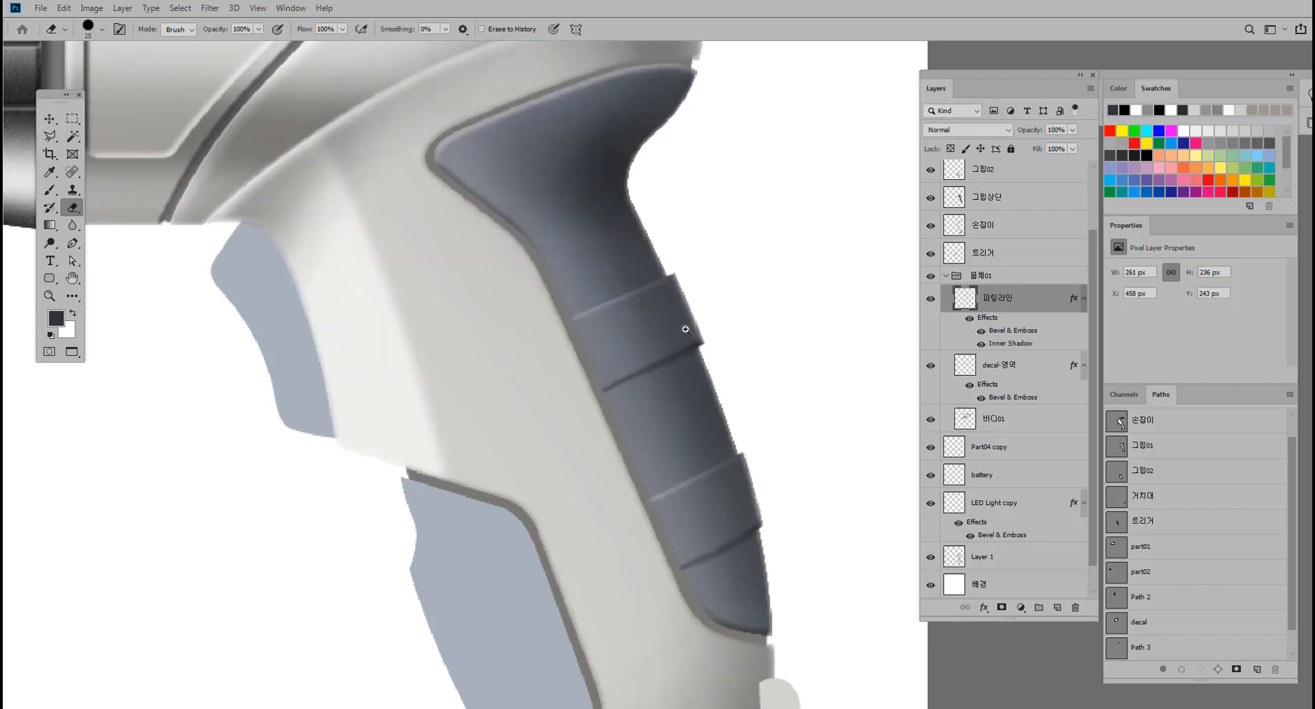
{"action": "scroll", "coordinate": [680, 332], "scroll_direction": "down", "scroll_amount": 2}
{"action": "left_click_drag", "start_coordinate": [599, 353], "coordinate": [509, 367]}
Identify the grey groove around the grips as Layer 1 and load that layer's outline as a selection.
{"action": "key", "text": "v"}
{"action": "left_click", "coordinate": [461, 340], "text": "ctrl"}
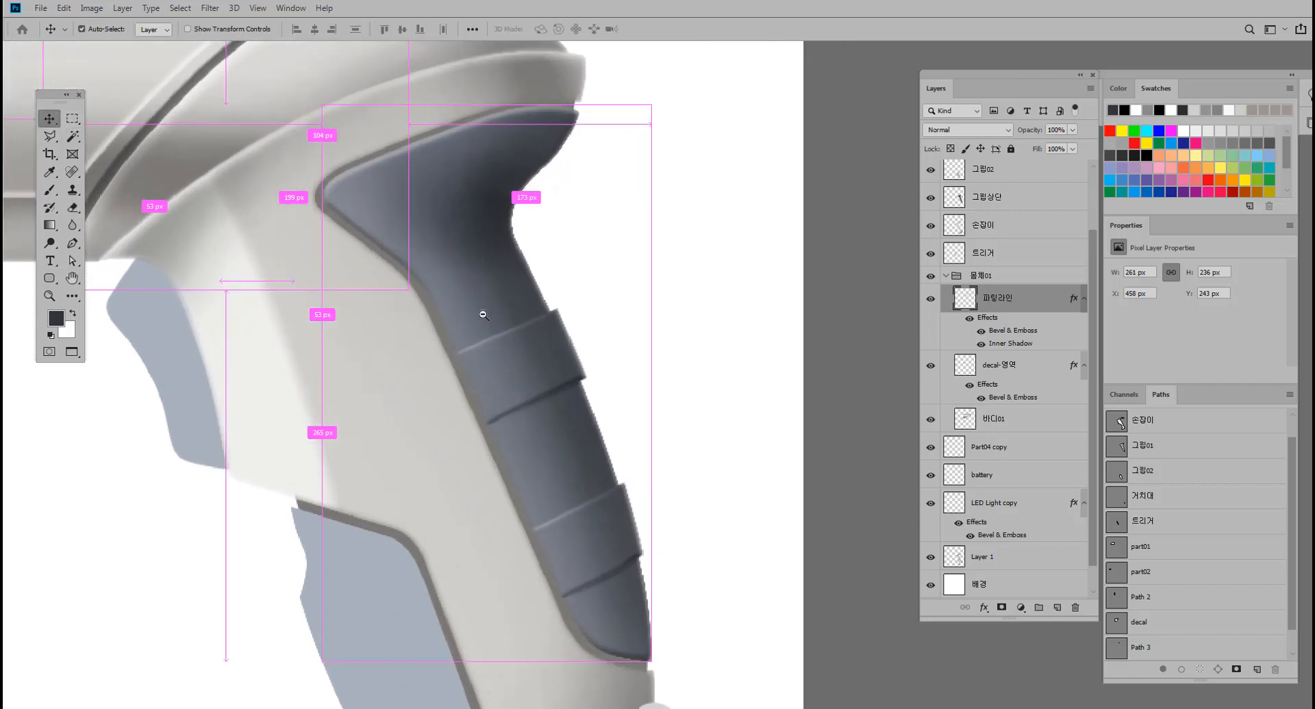
{"action": "left_click", "coordinate": [443, 336], "text": "ctrl"}
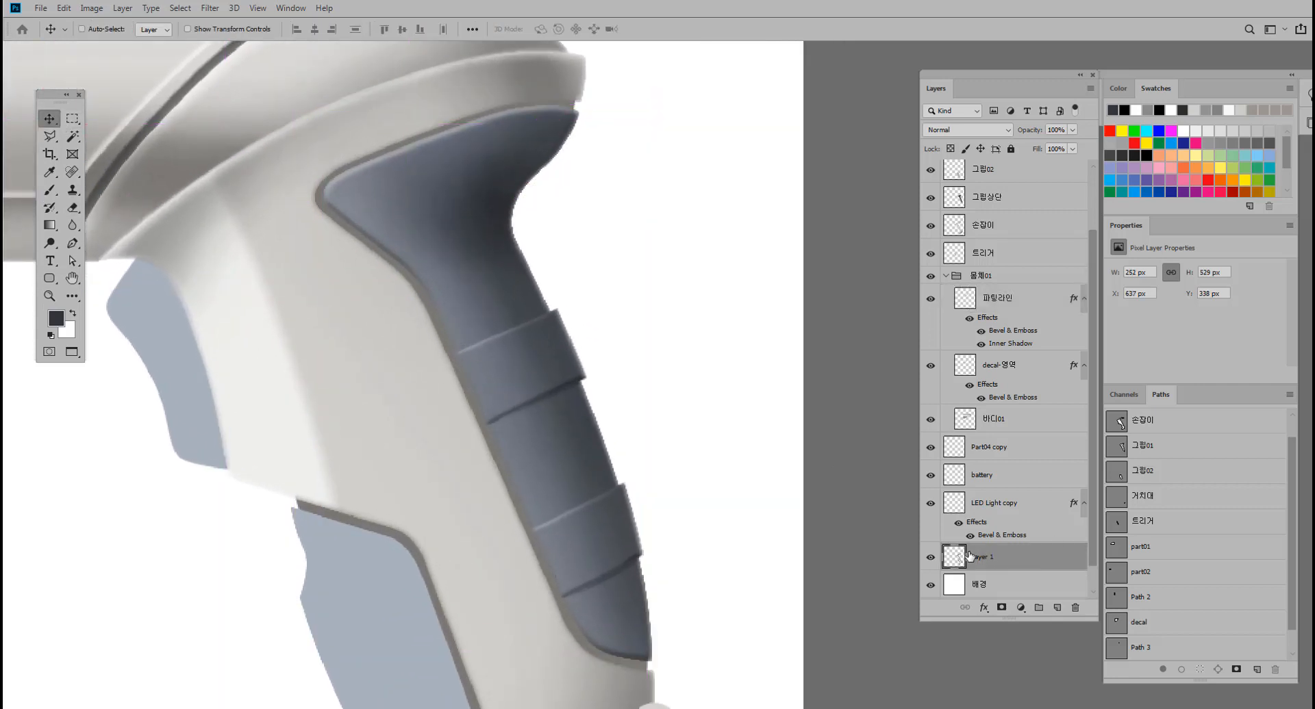
{"action": "left_click", "coordinate": [931, 557]}
{"action": "left_click", "coordinate": [930, 557]}
{"action": "left_click", "coordinate": [930, 557]}
{"action": "left_click", "coordinate": [931, 558]}
{"action": "left_click_drag", "start_coordinate": [642, 476], "coordinate": [652, 435]}
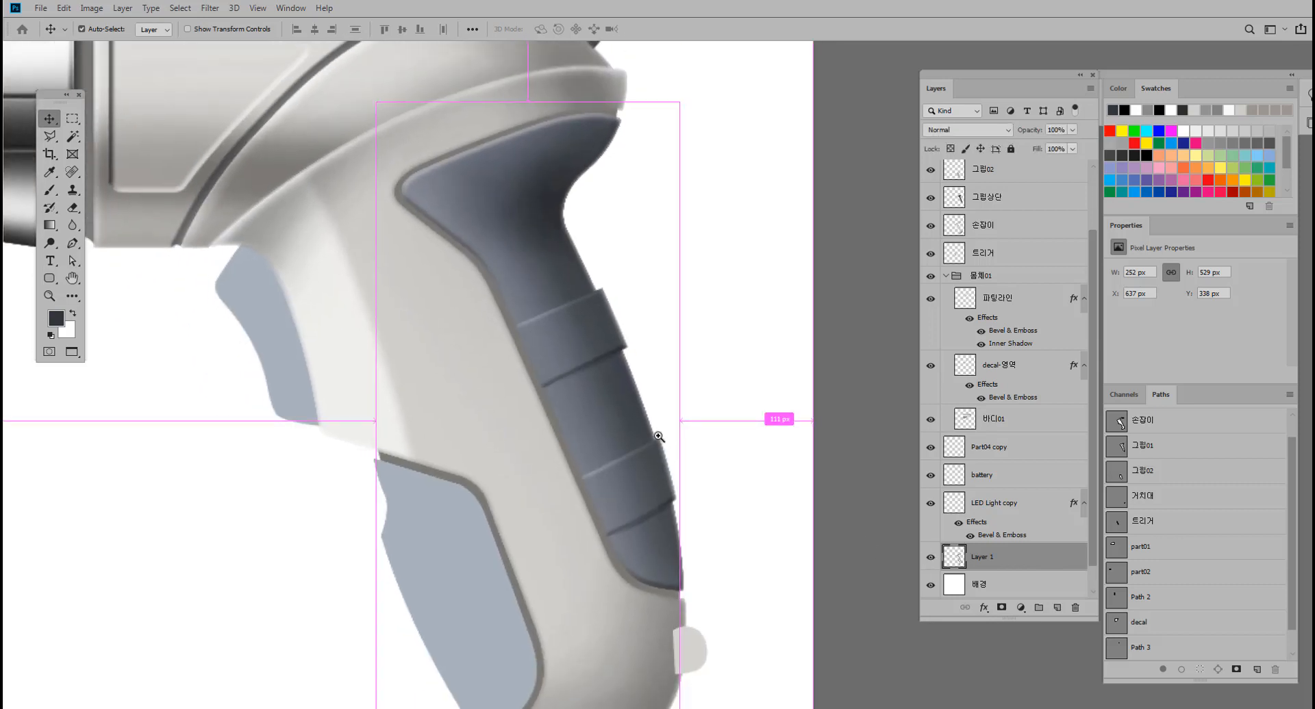
{"action": "left_click", "coordinate": [954, 558], "text": "ctrl"}
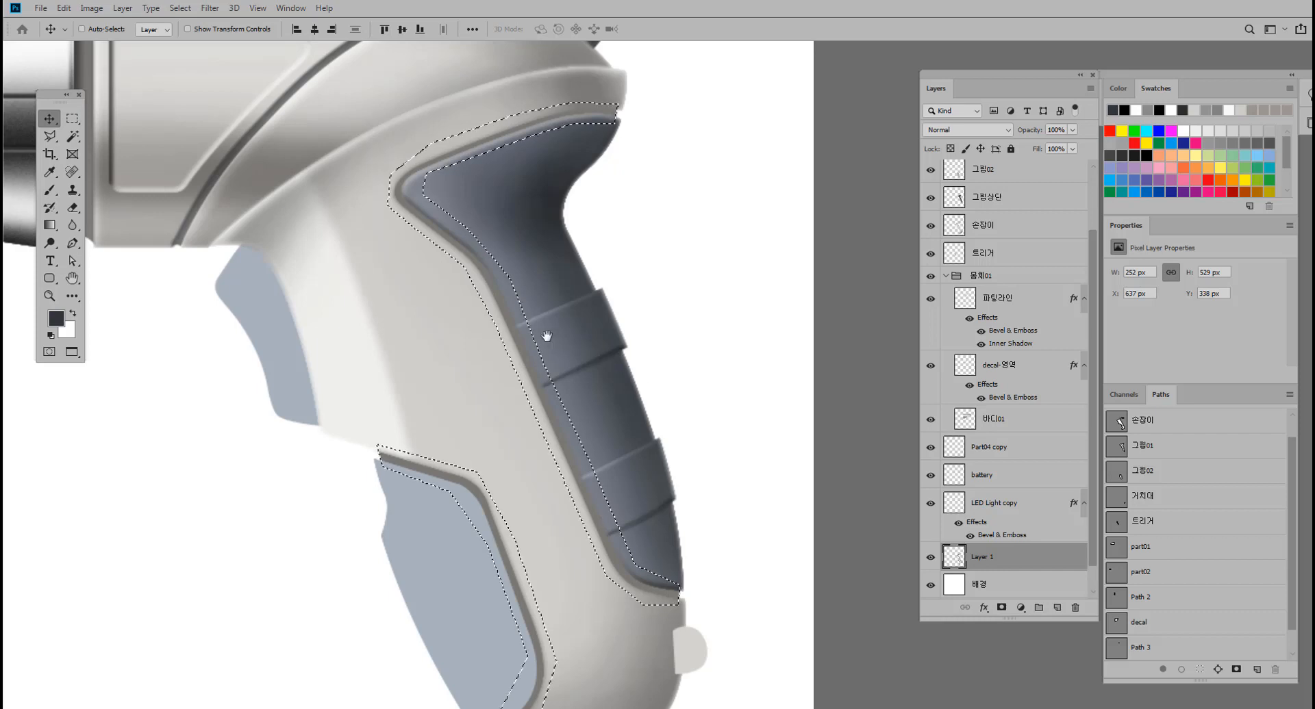
{"action": "left_click_drag", "start_coordinate": [543, 343], "coordinate": [543, 386]}
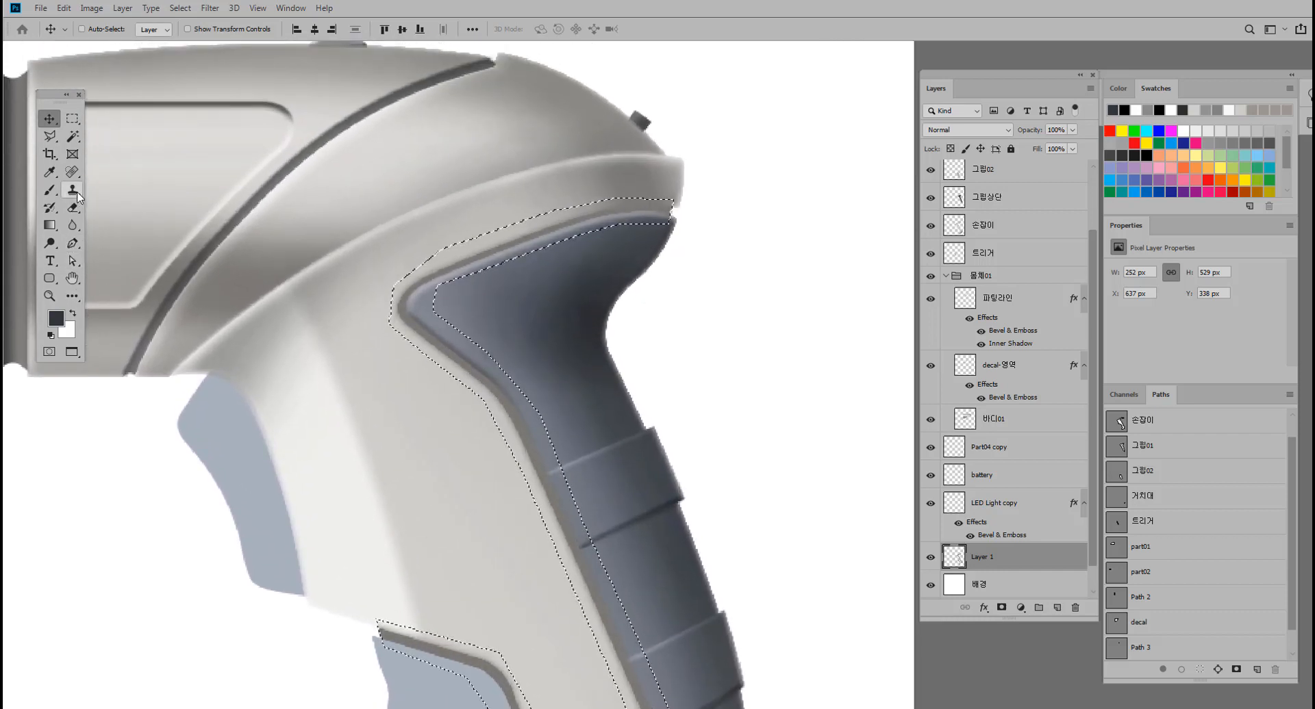
Shade the Layer 1 groove with a soft dark grey brush at 40% opacity, along the rear grip's front edge down to its lower end.
{"action": "left_click", "coordinate": [50, 189]}
{"action": "key", "text": "ctrl+d"}
{"action": "mouse_move", "coordinate": [429, 166]}
{"action": "left_mouse_down"}
{"action": "mouse_move", "coordinate": [532, 299]}
{"action": "mouse_move", "coordinate": [436, 282]}
{"action": "mouse_move", "coordinate": [496, 249]}
{"action": "left_mouse_up"}
{"action": "left_click_drag", "start_coordinate": [411, 280], "coordinate": [396, 229]}
{"action": "left_click_drag", "start_coordinate": [690, 268], "coordinate": [688, 291]}
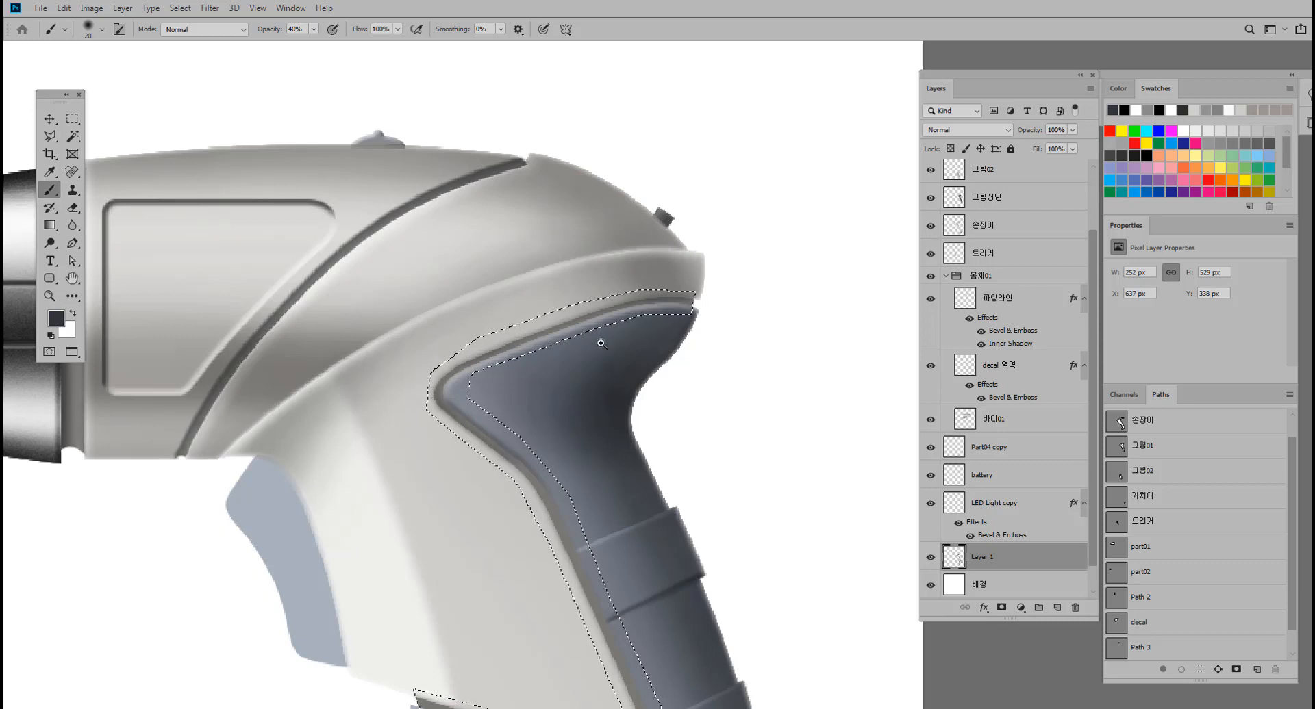
{"action": "scroll", "coordinate": [602, 335], "scroll_direction": "up", "scroll_amount": 2}
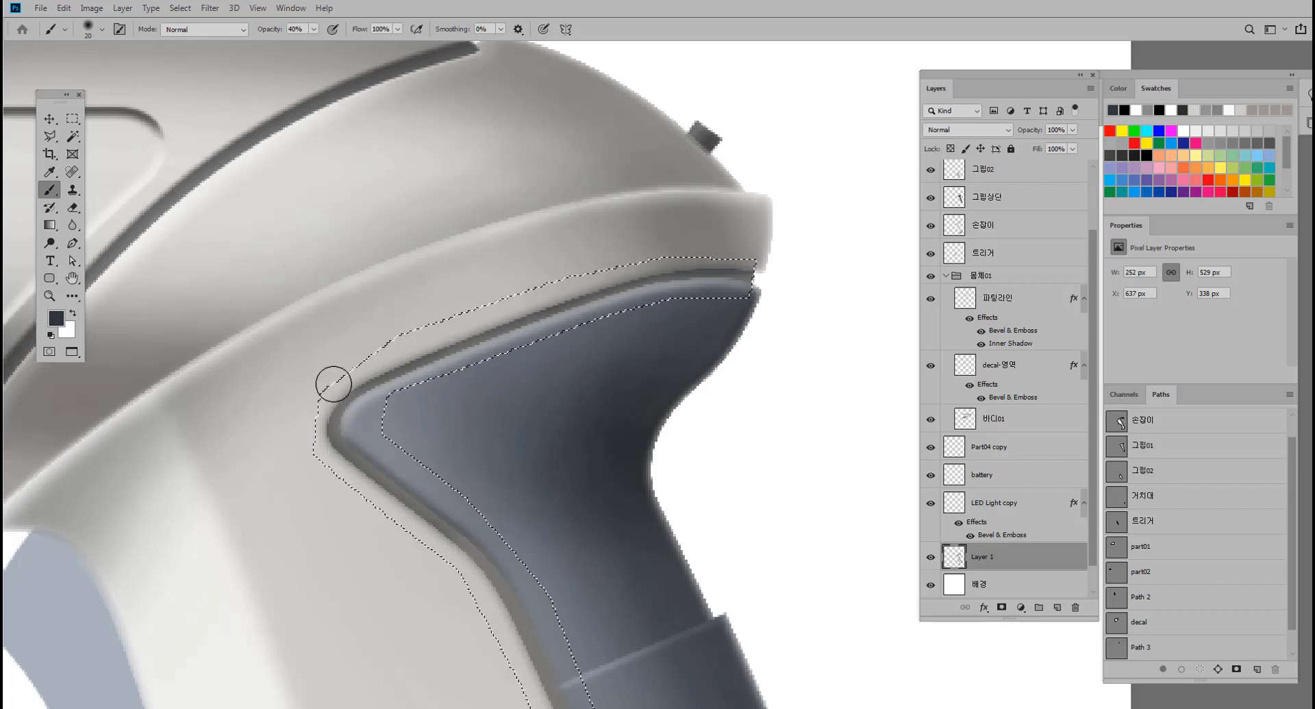
{"action": "left_click_drag", "start_coordinate": [400, 438], "coordinate": [374, 320]}
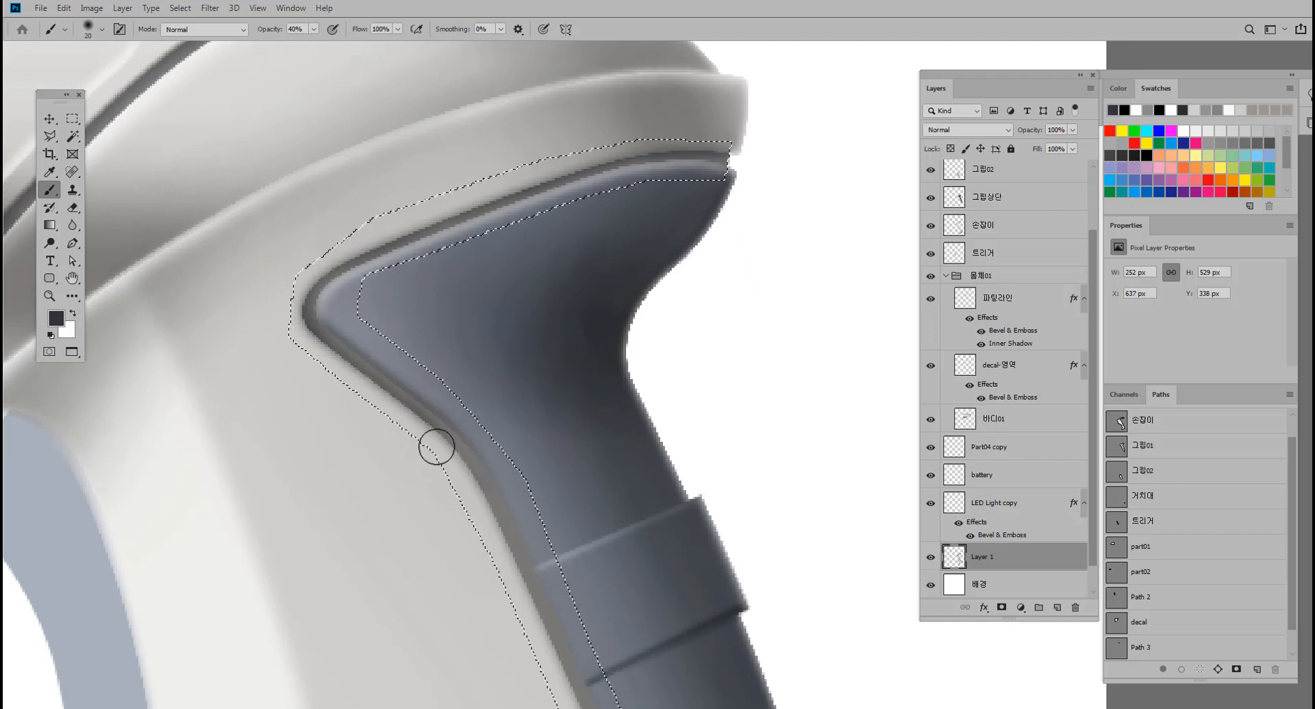
{"action": "left_click_drag", "start_coordinate": [505, 569], "coordinate": [464, 367]}
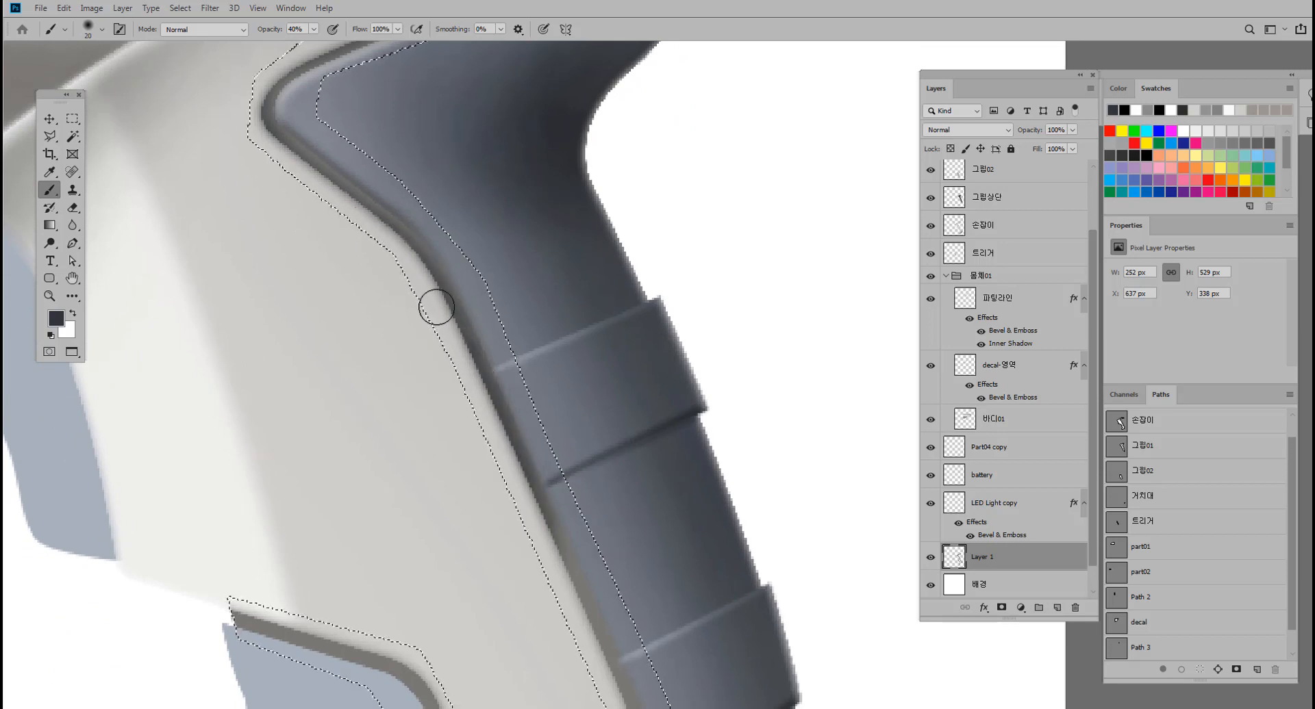
{"action": "mouse_move", "coordinate": [504, 408]}
{"action": "left_mouse_down"}
{"action": "mouse_move", "coordinate": [440, 156]}
{"action": "mouse_move", "coordinate": [470, 214]}
{"action": "mouse_move", "coordinate": [458, 199]}
{"action": "left_mouse_up"}
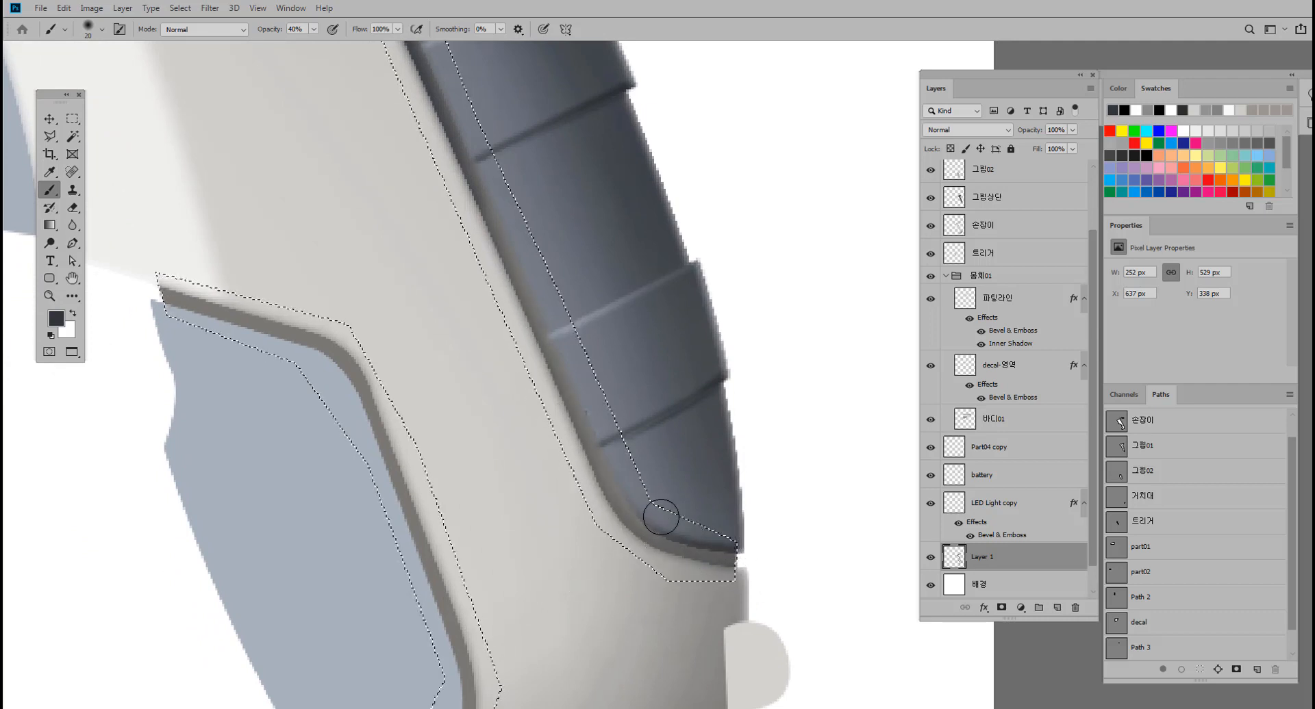
{"action": "left_click_drag", "start_coordinate": [760, 551], "coordinate": [647, 497]}
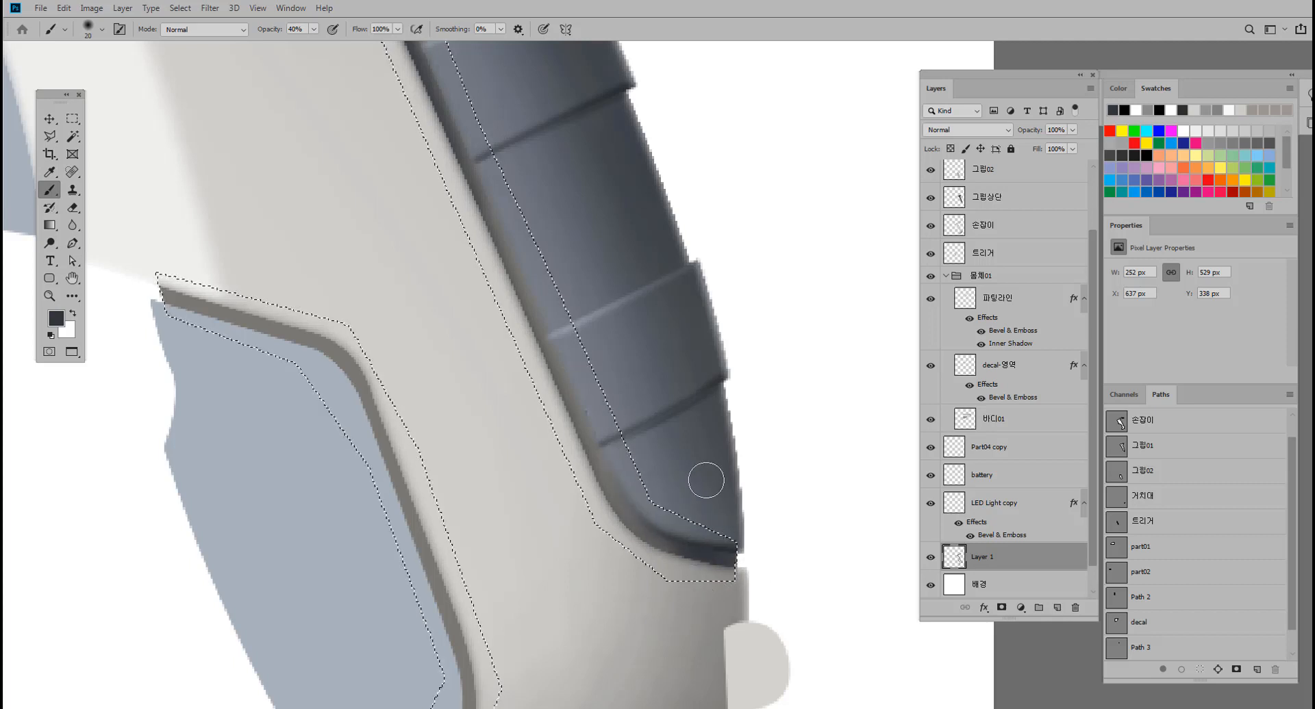
Darken the groove above the rear grip's upper edge and around its pointed front corner with the same dark grey brush.
{"action": "left_click_drag", "start_coordinate": [590, 404], "coordinate": [651, 639]}
{"action": "left_click_drag", "start_coordinate": [490, 290], "coordinate": [589, 664]}
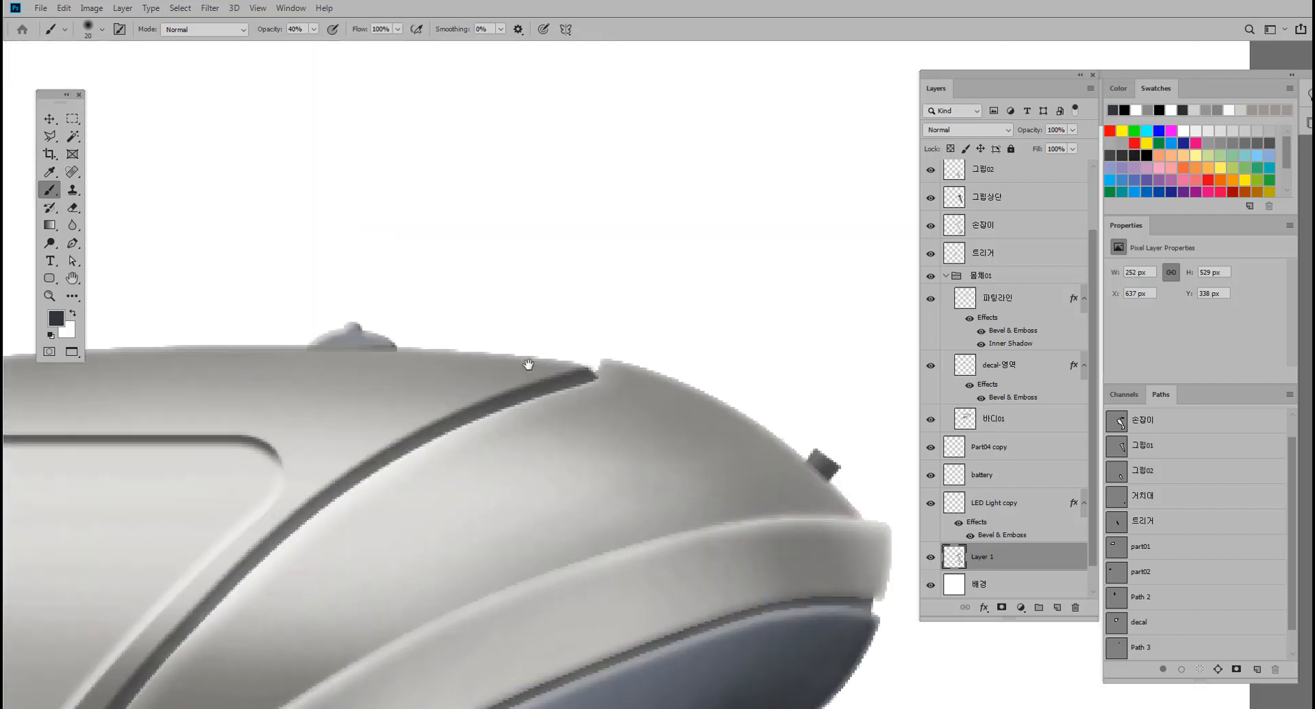
{"action": "left_click_drag", "start_coordinate": [684, 572], "coordinate": [483, 402]}
{"action": "left_click_drag", "start_coordinate": [500, 497], "coordinate": [512, 348]}
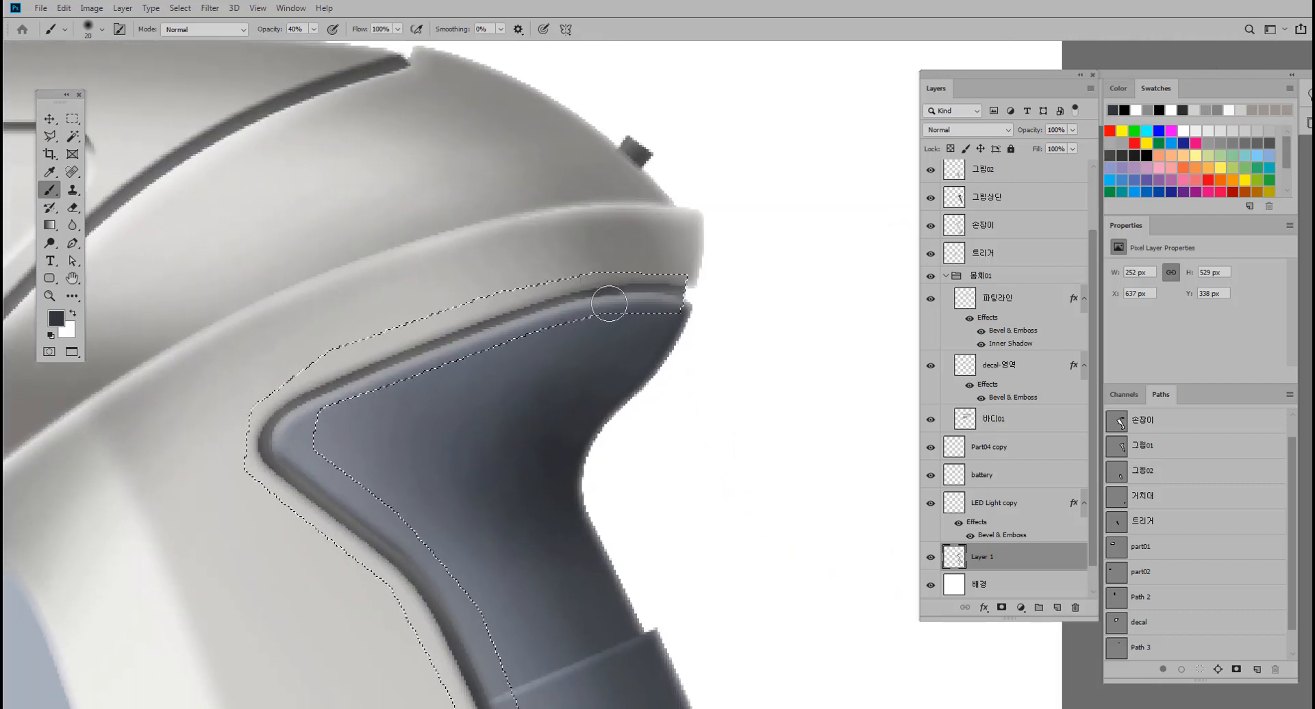
{"action": "left_click_drag", "start_coordinate": [629, 300], "coordinate": [675, 295]}
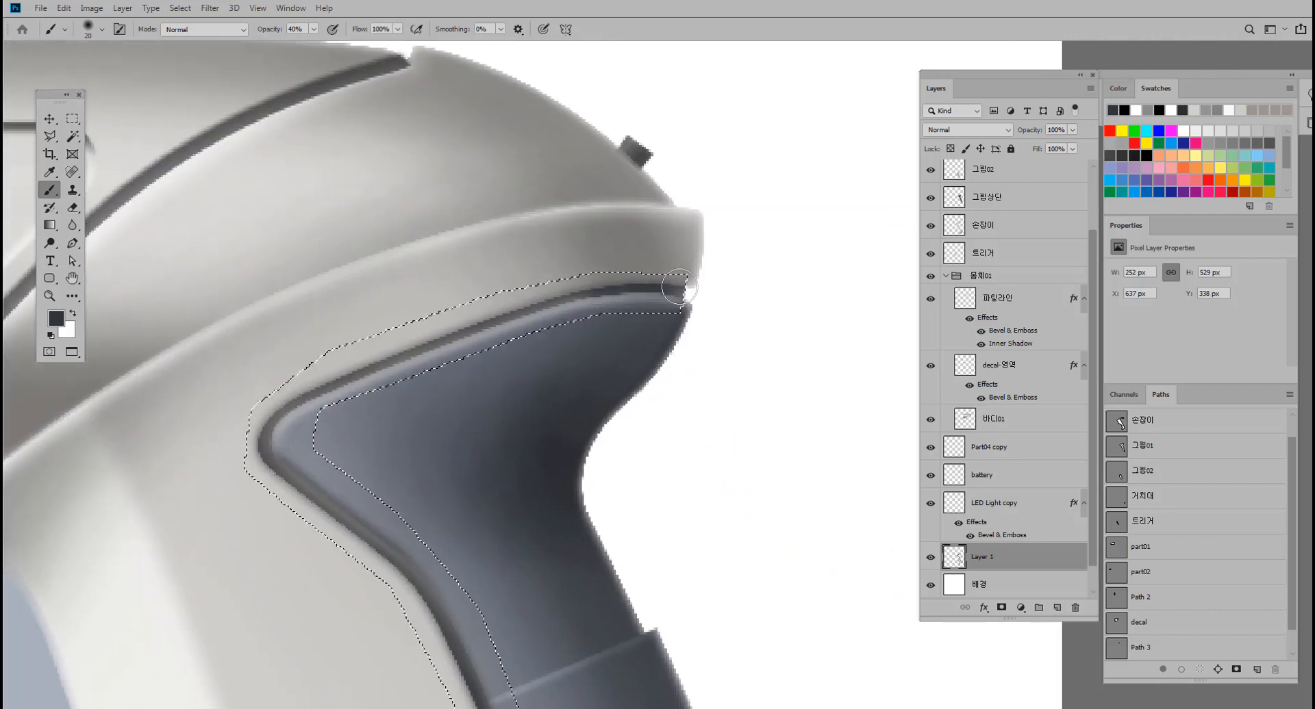
{"action": "mouse_move", "coordinate": [363, 373]}
{"action": "left_mouse_down"}
{"action": "mouse_move", "coordinate": [466, 333]}
{"action": "mouse_move", "coordinate": [342, 385]}
{"action": "mouse_move", "coordinate": [438, 279]}
{"action": "left_mouse_up"}
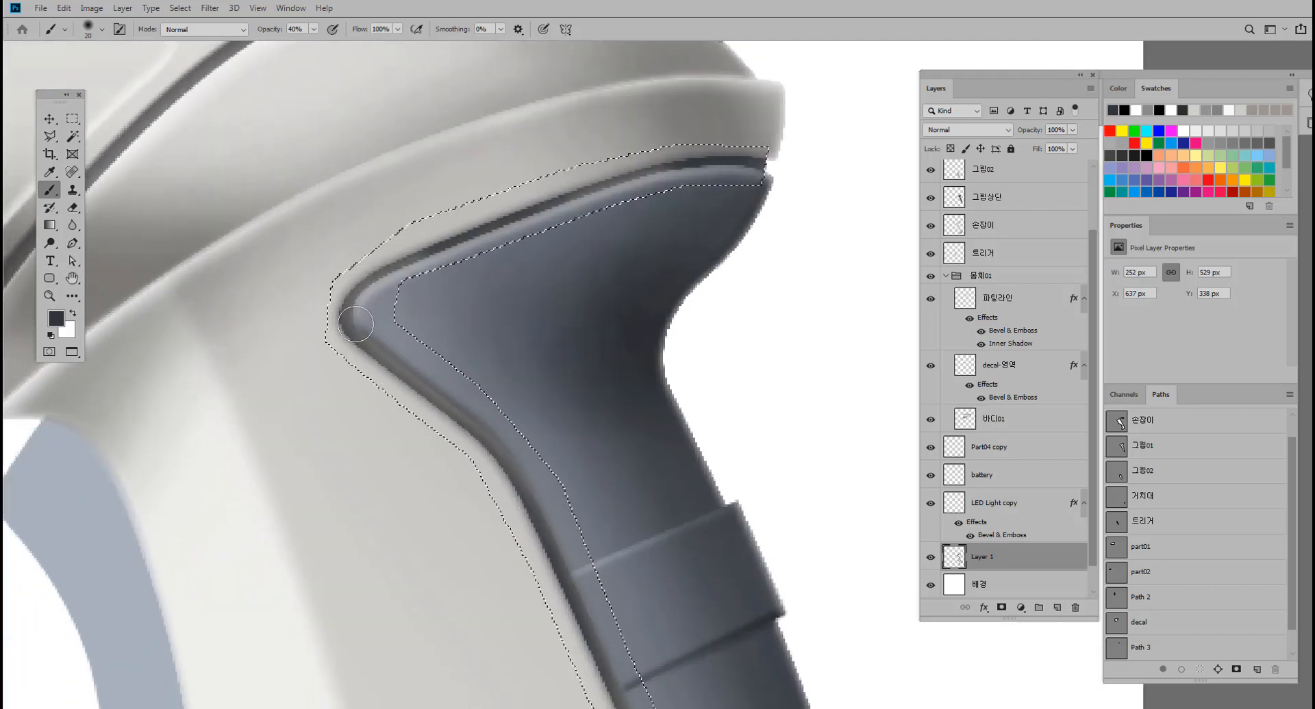
{"action": "mouse_move", "coordinate": [468, 427]}
{"action": "left_mouse_down"}
{"action": "mouse_move", "coordinate": [360, 317]}
{"action": "mouse_move", "coordinate": [376, 283]}
{"action": "left_mouse_up"}
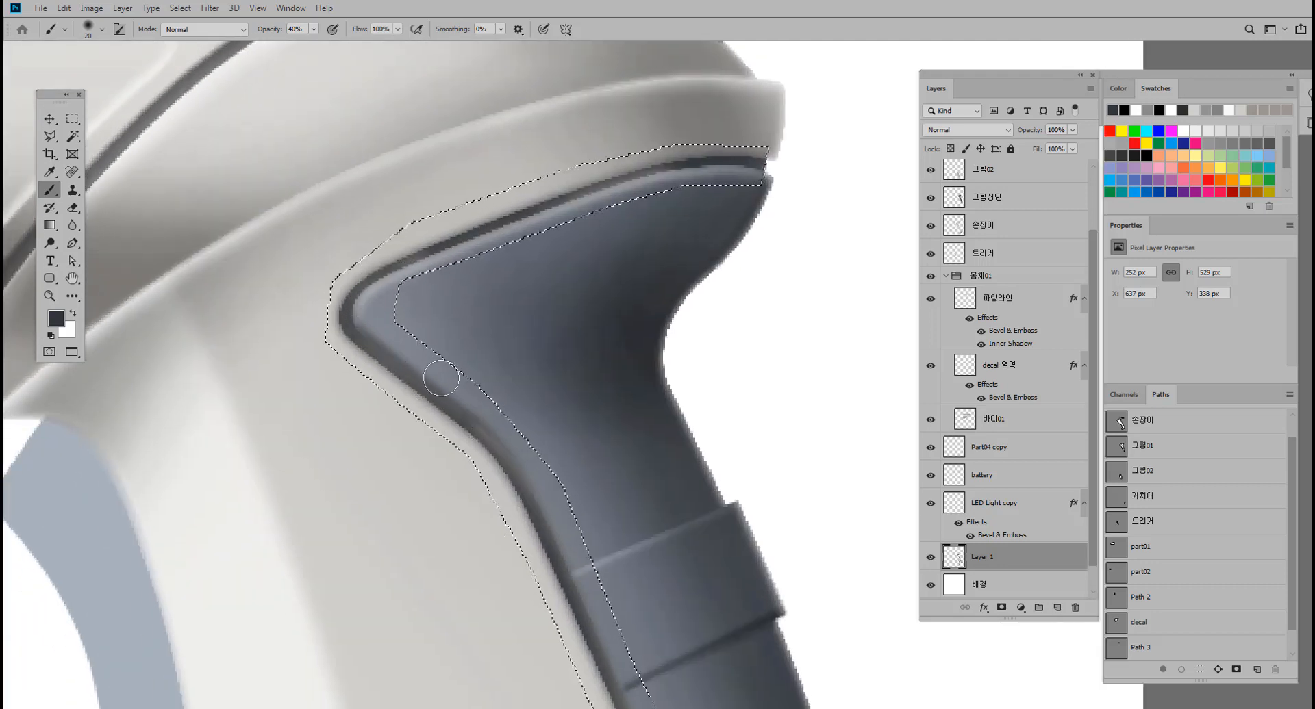
{"action": "mouse_move", "coordinate": [463, 419]}
{"action": "left_mouse_down"}
{"action": "mouse_move", "coordinate": [506, 470]}
{"action": "mouse_move", "coordinate": [408, 159]}
{"action": "left_mouse_up"}
{"action": "mouse_move", "coordinate": [451, 276]}
{"action": "left_mouse_down"}
{"action": "mouse_move", "coordinate": [420, 288]}
{"action": "mouse_move", "coordinate": [446, 273]}
{"action": "mouse_move", "coordinate": [403, 256]}
{"action": "left_mouse_up"}
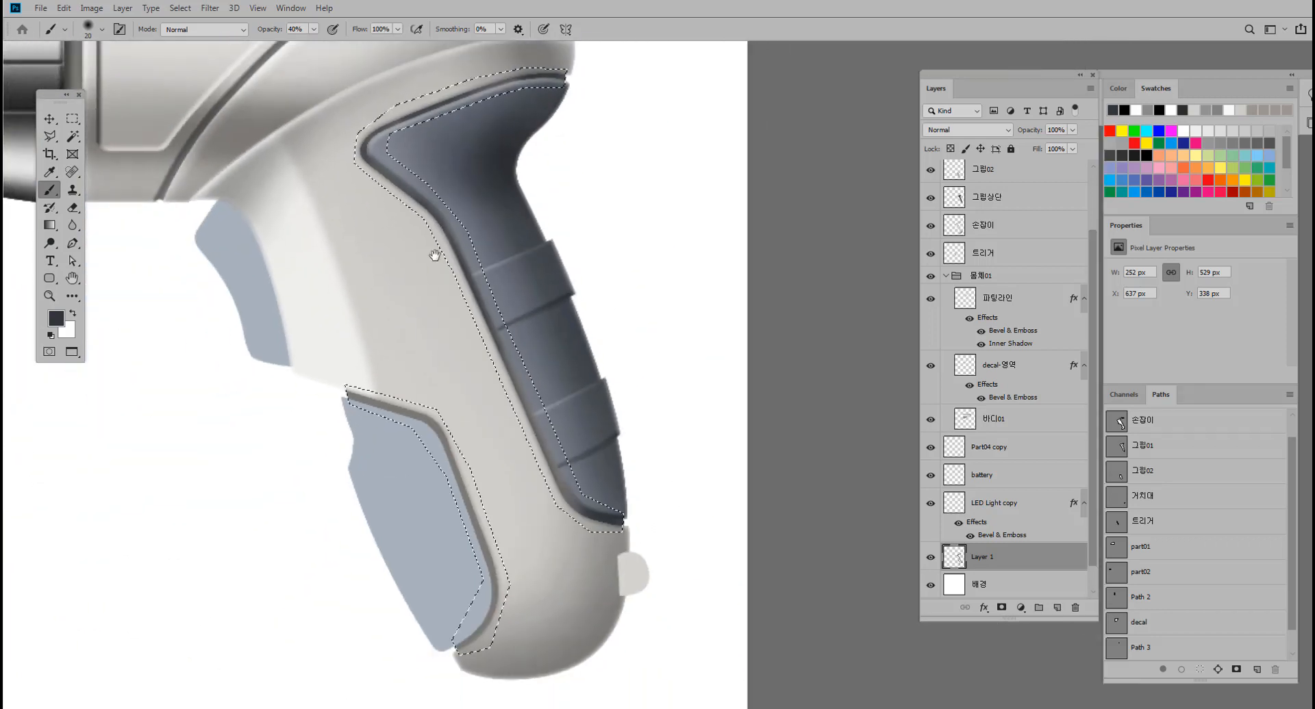
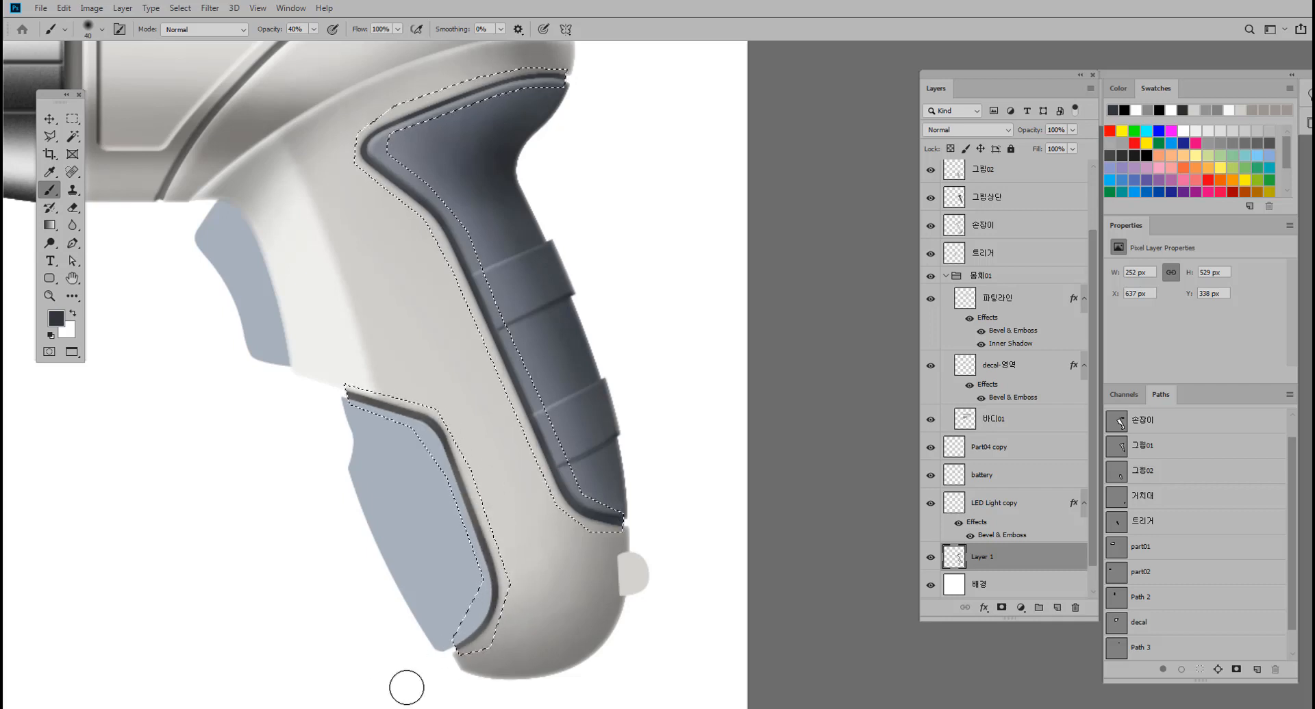
Darken the groove along the front grip's upper edge with a 9 px dark grey brush at 100% opacity.
{"action": "scroll", "coordinate": [428, 370], "scroll_direction": "up", "scroll_amount": 3}
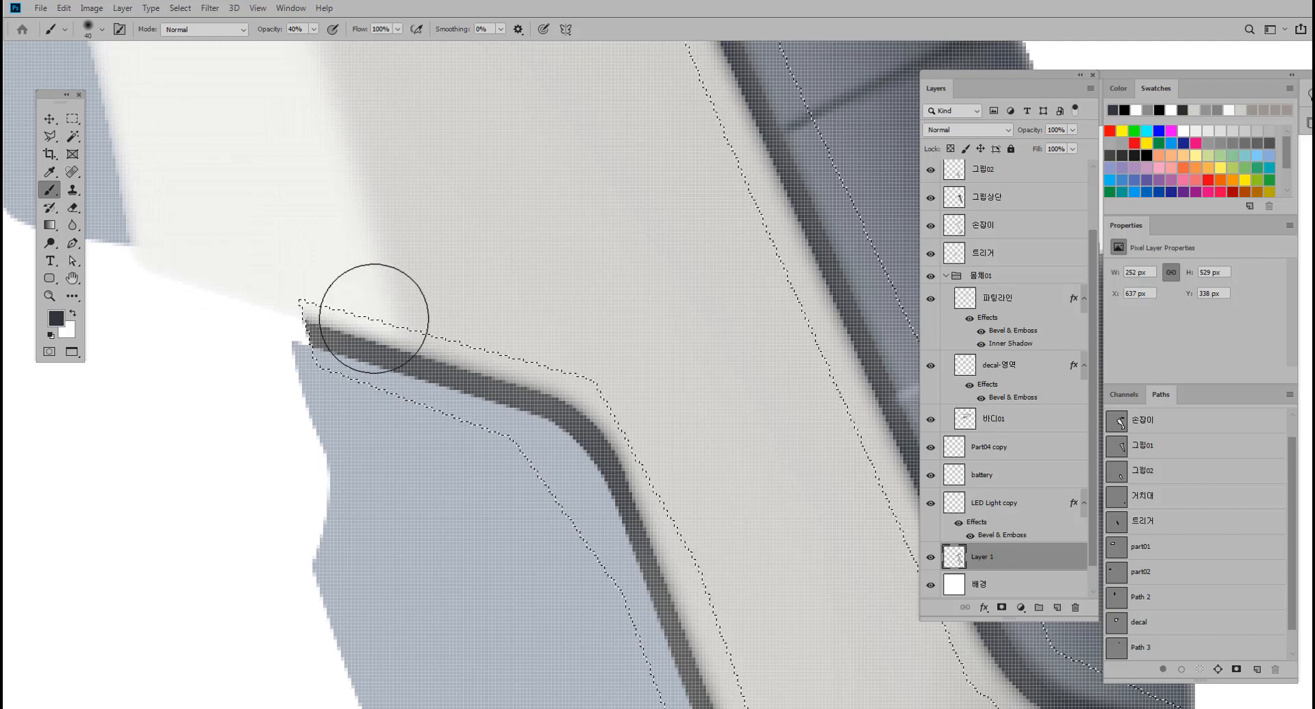
{"action": "key", "text": "bracketleft"}
{"action": "key", "text": "bracketleft"}
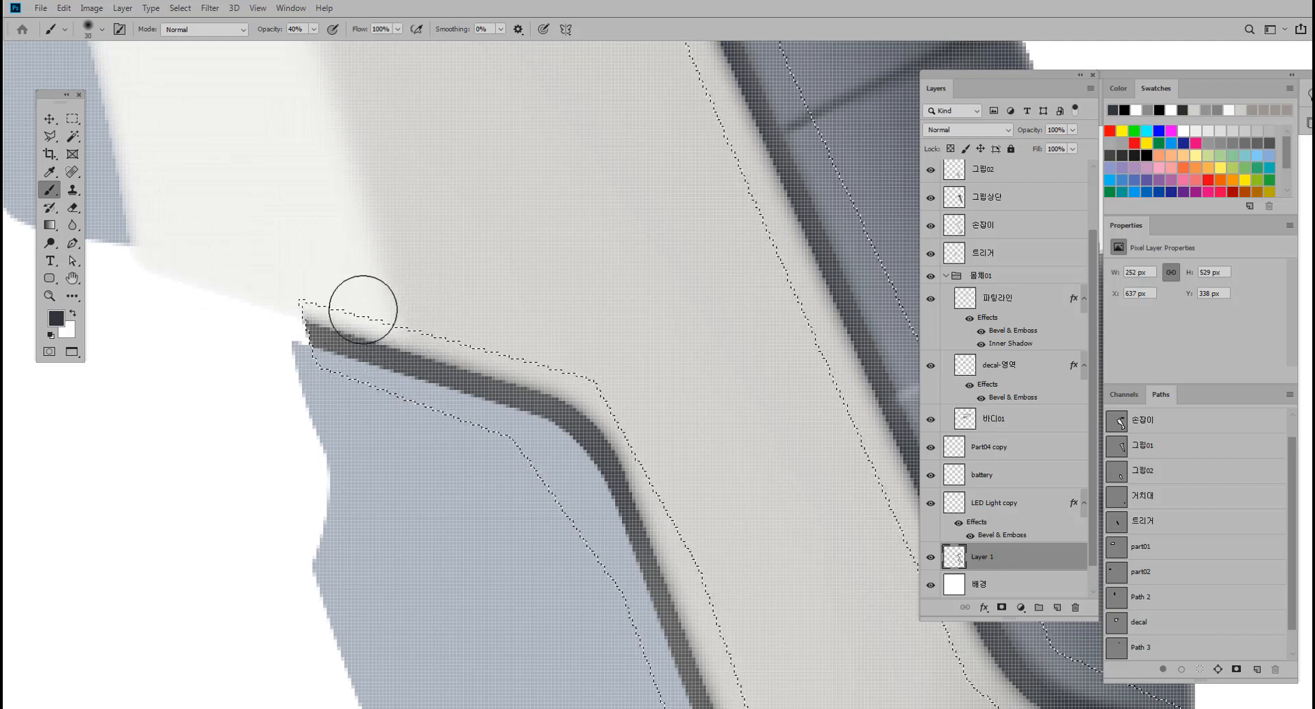
{"action": "left_click", "coordinate": [314, 29]}
{"action": "left_click_drag", "start_coordinate": [316, 47], "coordinate": [354, 48]}
{"action": "key", "text": "bracketleft"}
{"action": "key", "text": "bracketleft"}
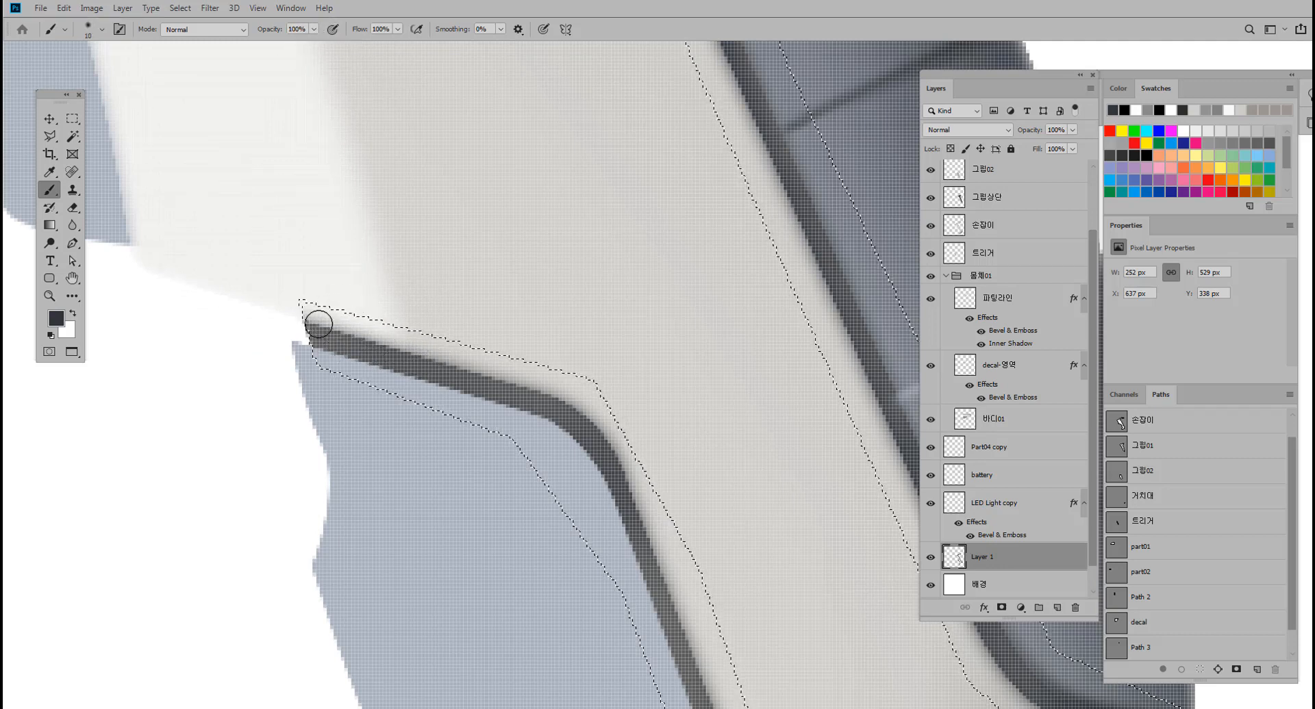
{"action": "key", "text": "bracketleft"}
{"action": "left_click_drag", "start_coordinate": [314, 330], "coordinate": [579, 411]}
{"action": "left_click_drag", "start_coordinate": [625, 356], "coordinate": [546, 202]}
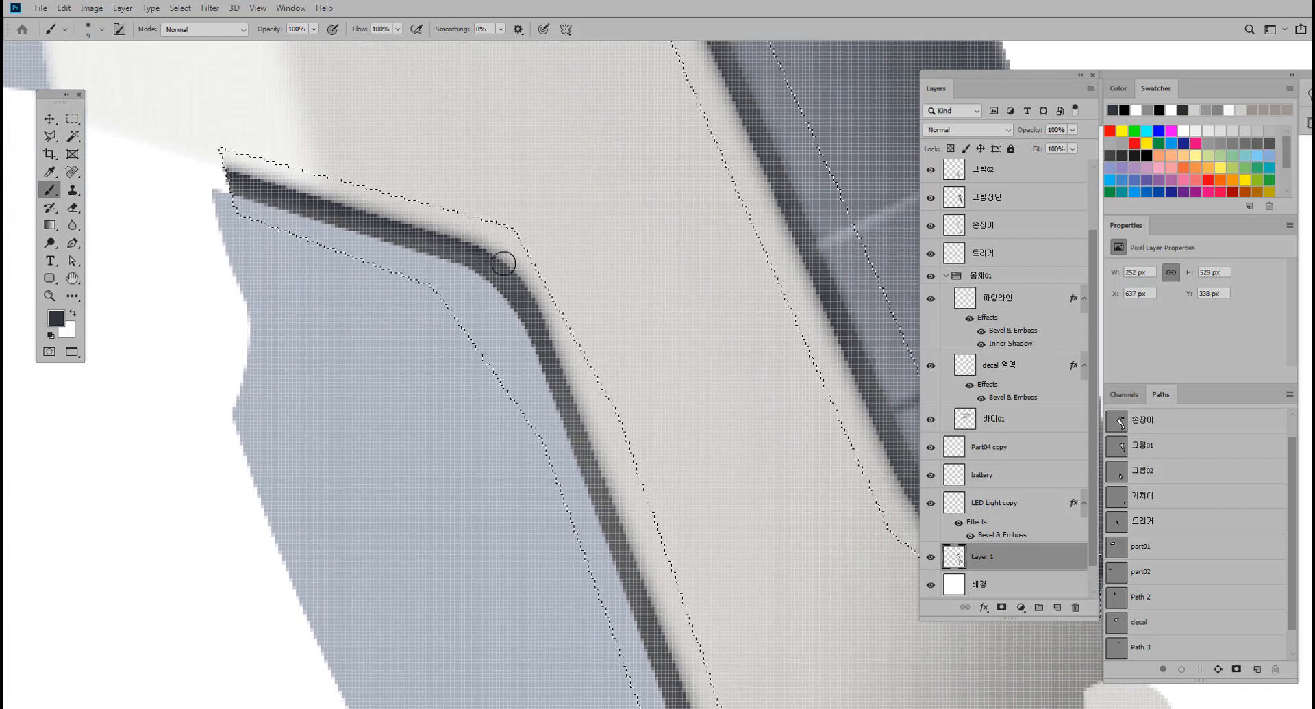
Darken the groove around the front grip's upper corner and down its inner edge to the lower tip with the same brush.
{"action": "mouse_move", "coordinate": [503, 263]}
{"action": "left_mouse_down"}
{"action": "mouse_move", "coordinate": [544, 302]}
{"action": "mouse_move", "coordinate": [523, 269]}
{"action": "mouse_move", "coordinate": [582, 409]}
{"action": "left_mouse_up"}
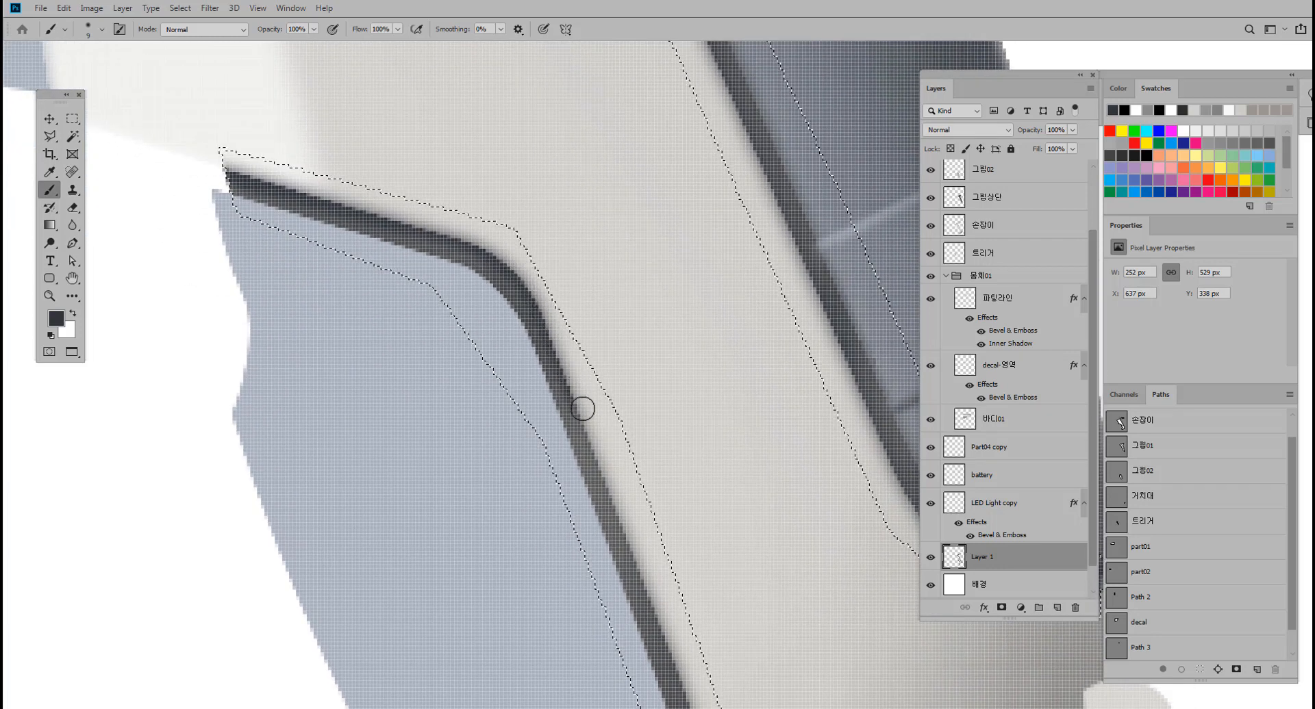
{"action": "mouse_move", "coordinate": [616, 499]}
{"action": "left_mouse_down"}
{"action": "mouse_move", "coordinate": [598, 346]}
{"action": "mouse_move", "coordinate": [552, 264]}
{"action": "left_mouse_up"}
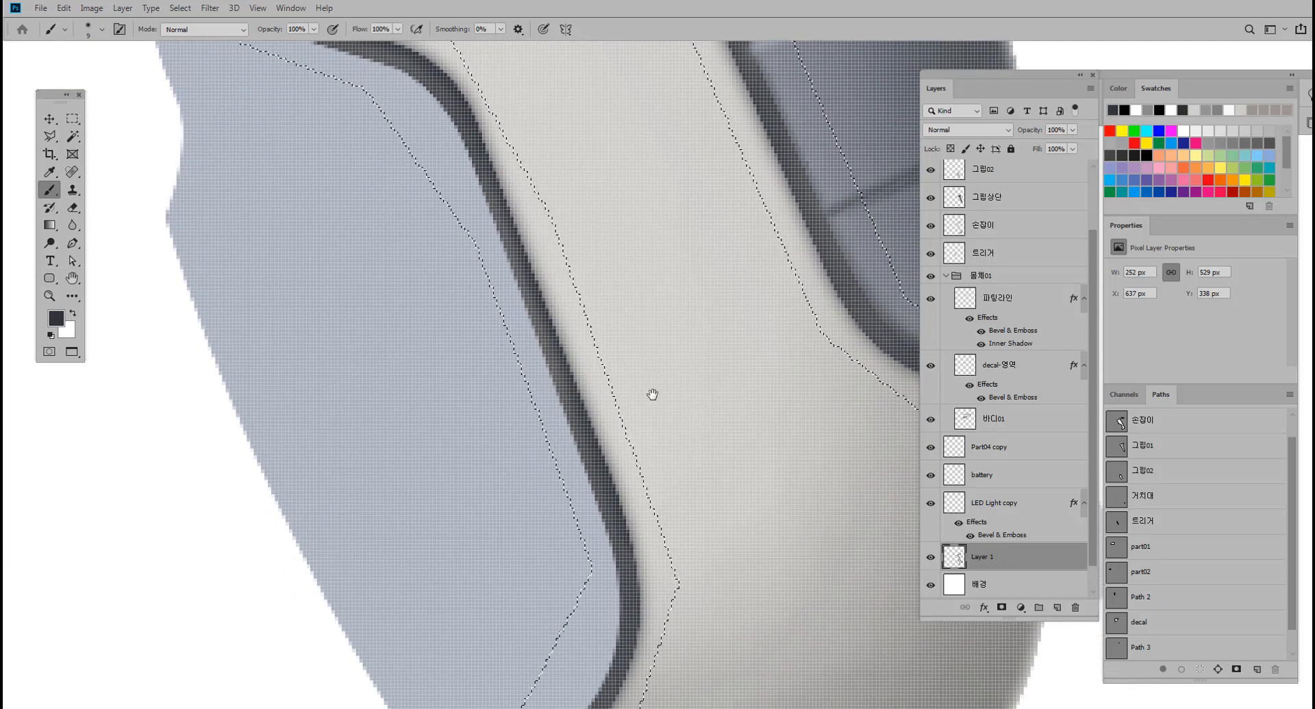
{"action": "left_click_drag", "start_coordinate": [652, 394], "coordinate": [648, 338]}
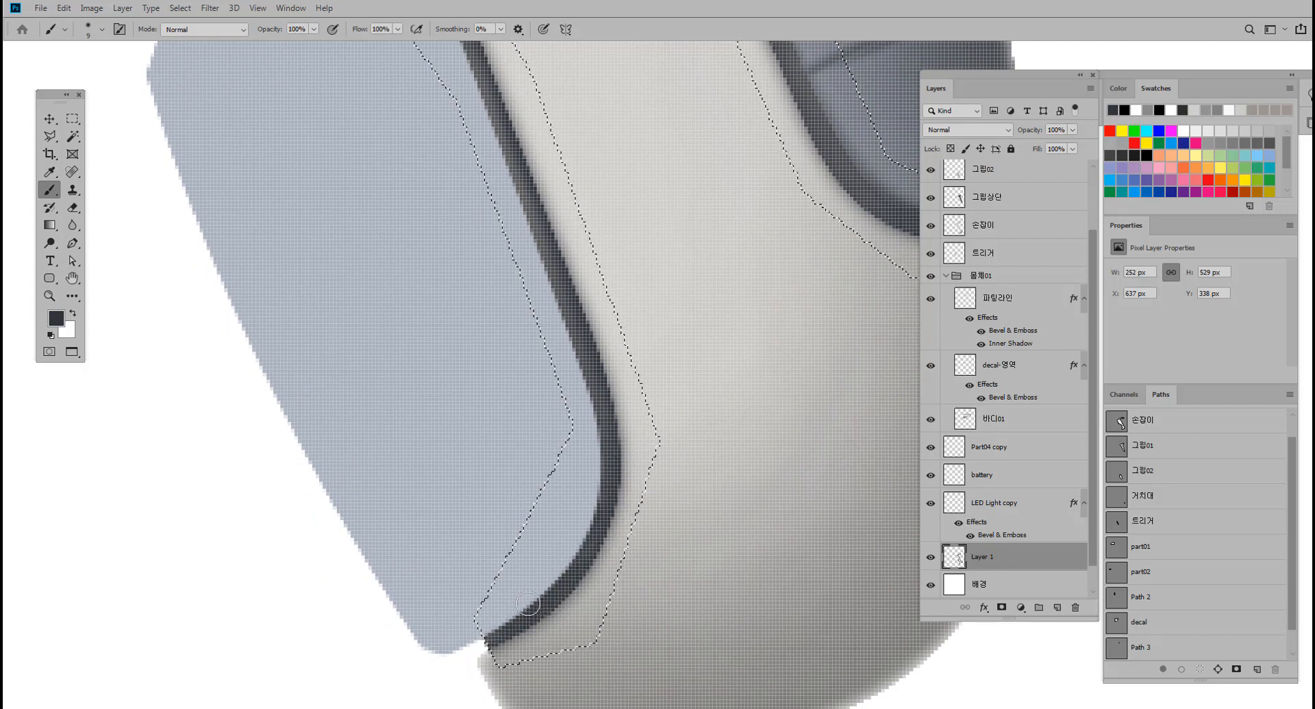
{"action": "key", "text": "ctrl+d"}
Darken the groove around the rear grip, from its lower end up to its upper edge, and clear the selection.
{"action": "left_click_drag", "start_coordinate": [717, 284], "coordinate": [507, 425]}
{"action": "left_click_drag", "start_coordinate": [582, 265], "coordinate": [625, 602]}
{"action": "left_click_drag", "start_coordinate": [501, 110], "coordinate": [660, 373]}
{"action": "left_click_drag", "start_coordinate": [602, 270], "coordinate": [559, 276]}
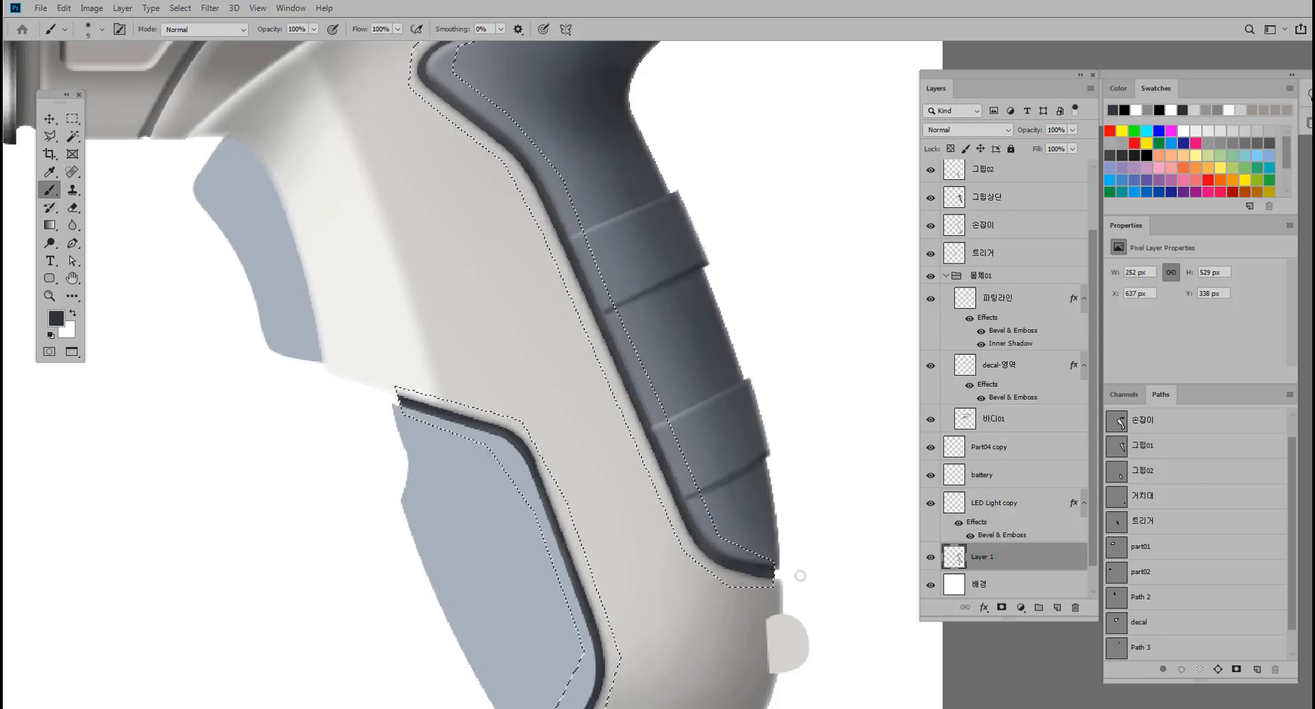
{"action": "left_click_drag", "start_coordinate": [659, 347], "coordinate": [713, 507]}
{"action": "left_click_drag", "start_coordinate": [519, 287], "coordinate": [542, 287]}
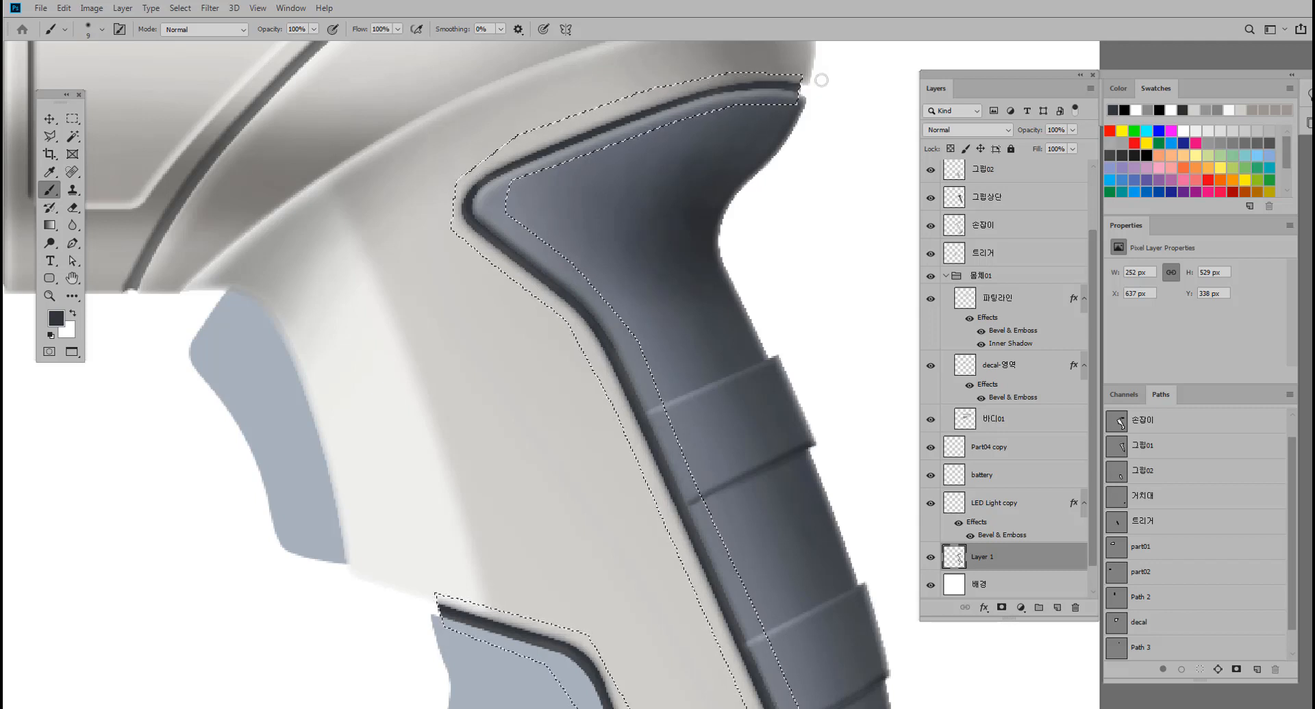
{"action": "key", "text": "ctrl+d"}
Pick the front grip's layer 그립02 on the canvas and load its outline as a selection.
{"action": "left_click_drag", "start_coordinate": [577, 365], "coordinate": [513, 343]}
{"action": "left_click", "coordinate": [55, 122]}
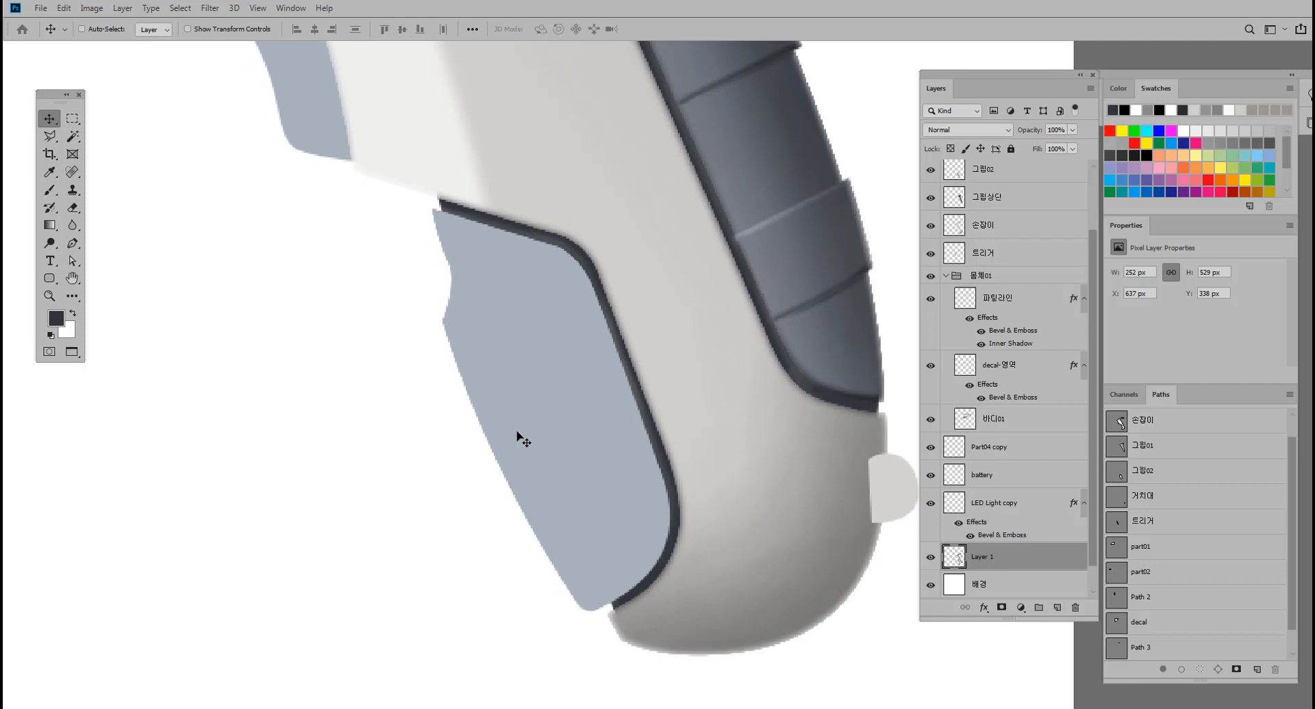
{"action": "left_click_drag", "start_coordinate": [524, 421], "coordinate": [508, 426]}
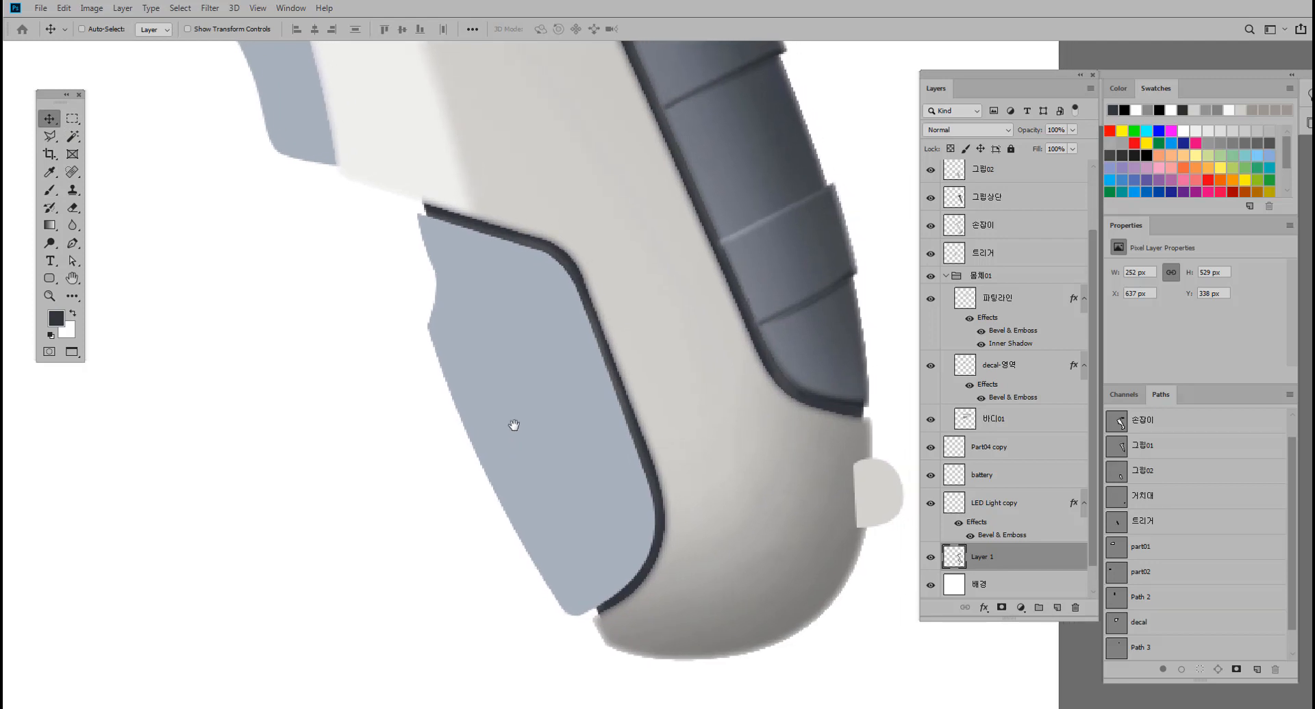
{"action": "left_click", "coordinate": [502, 381], "text": "ctrl"}
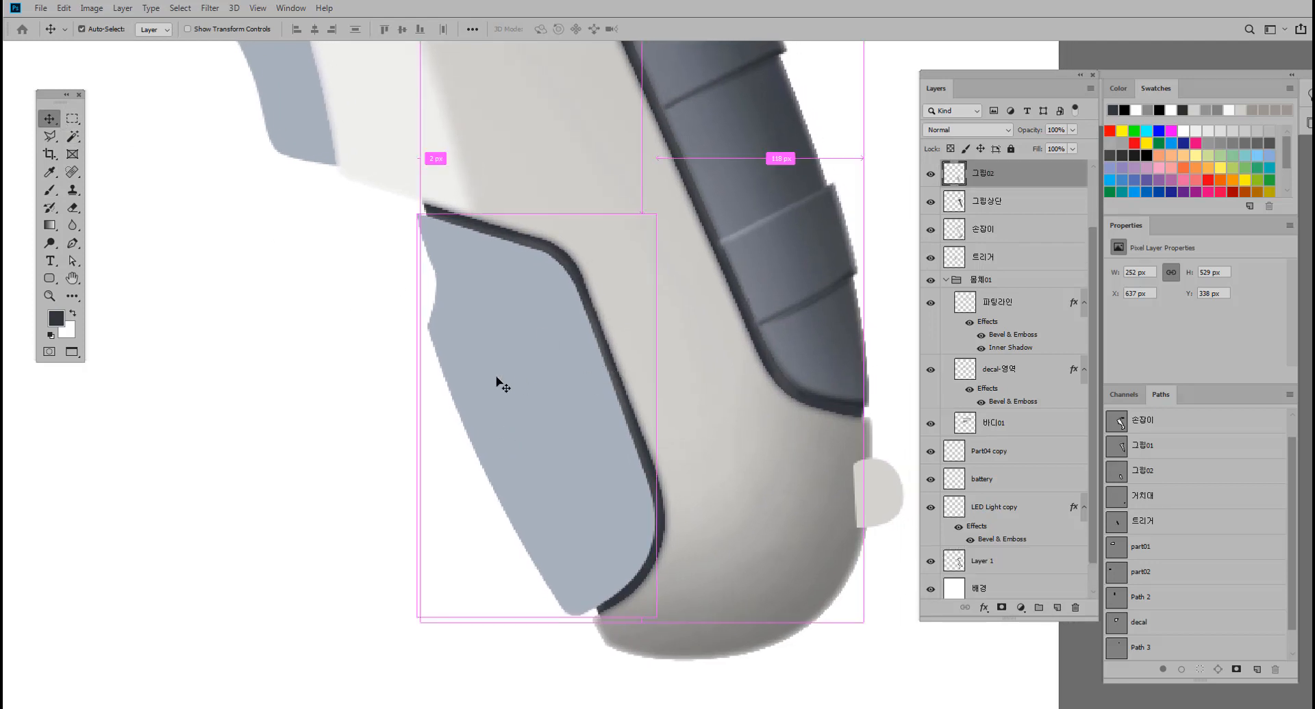
{"action": "left_click", "coordinate": [964, 180], "text": "ctrl"}
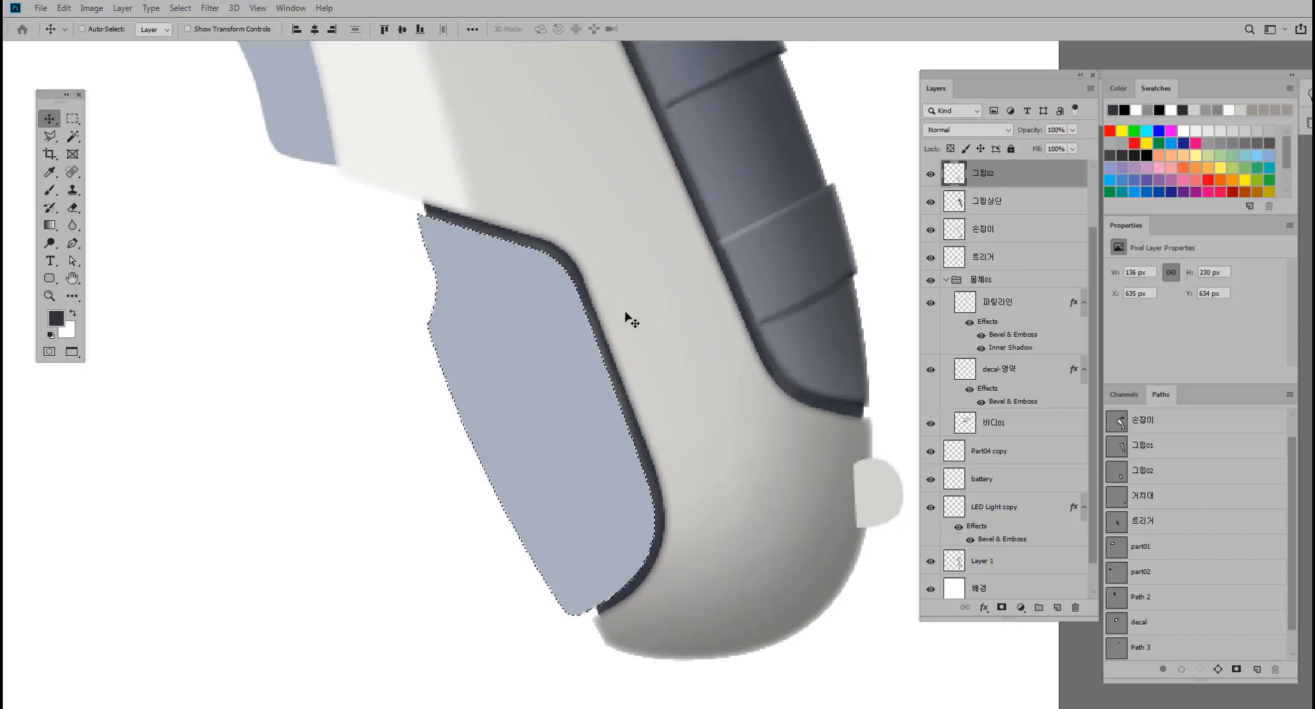
{"action": "left_click_drag", "start_coordinate": [575, 321], "coordinate": [558, 368]}
{"action": "scroll", "coordinate": [558, 368], "scroll_direction": "down", "scroll_amount": 2}
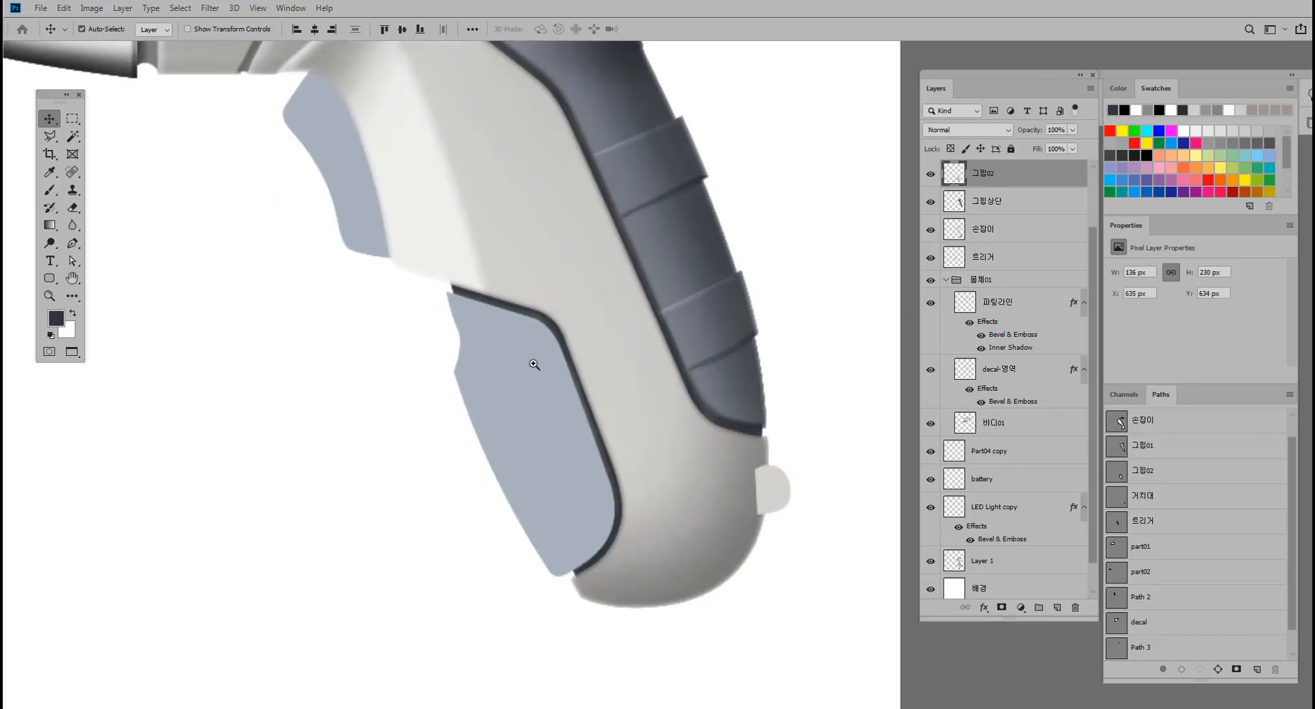
Shade the front grip along its outer front edge with a soft 100 px dark grey brush at 5% opacity.
{"action": "left_click", "coordinate": [50, 190]}
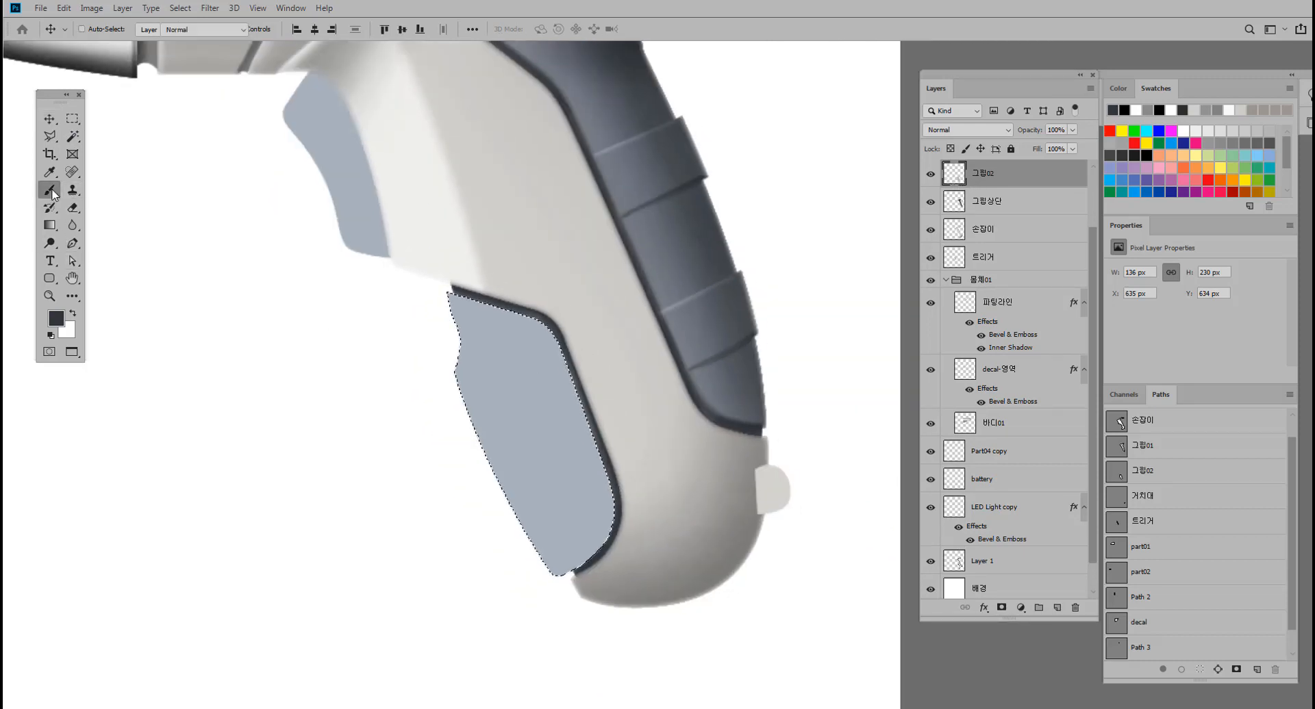
{"action": "left_click_drag", "start_coordinate": [427, 327], "coordinate": [409, 343]}
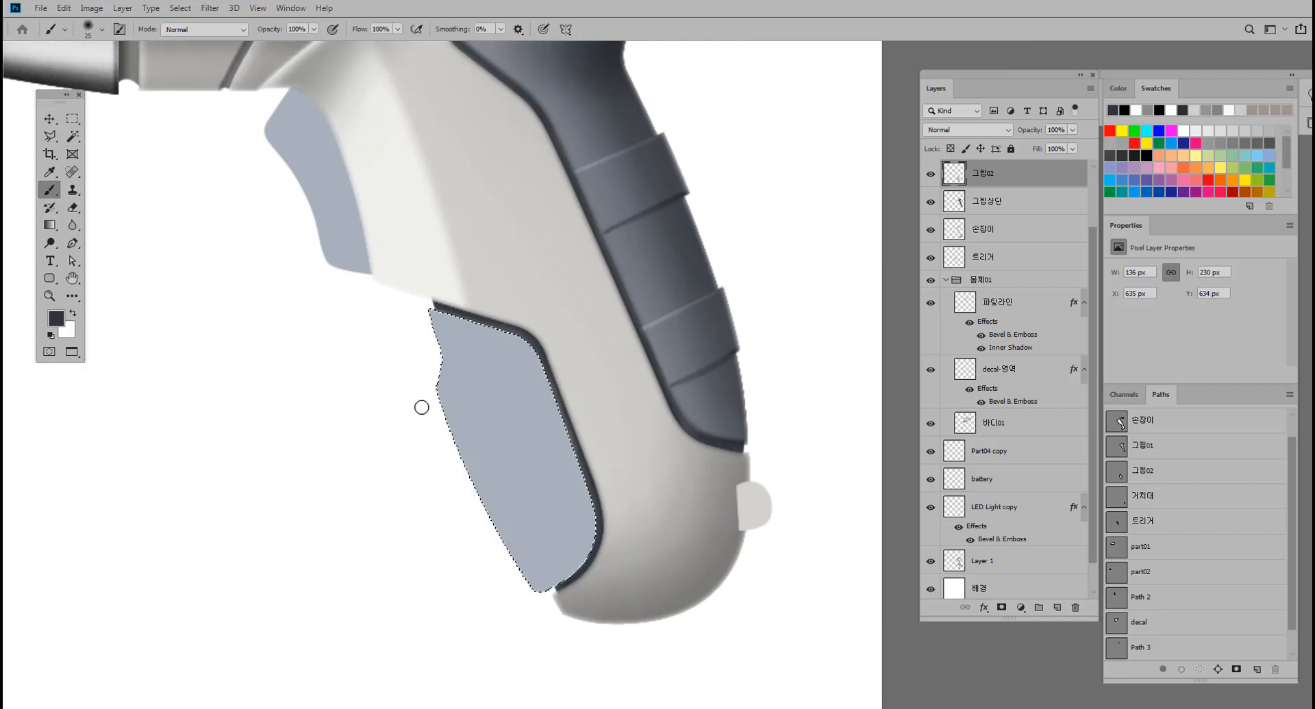
{"action": "key", "text": "bracketright"}
{"action": "key", "text": "bracketright"}
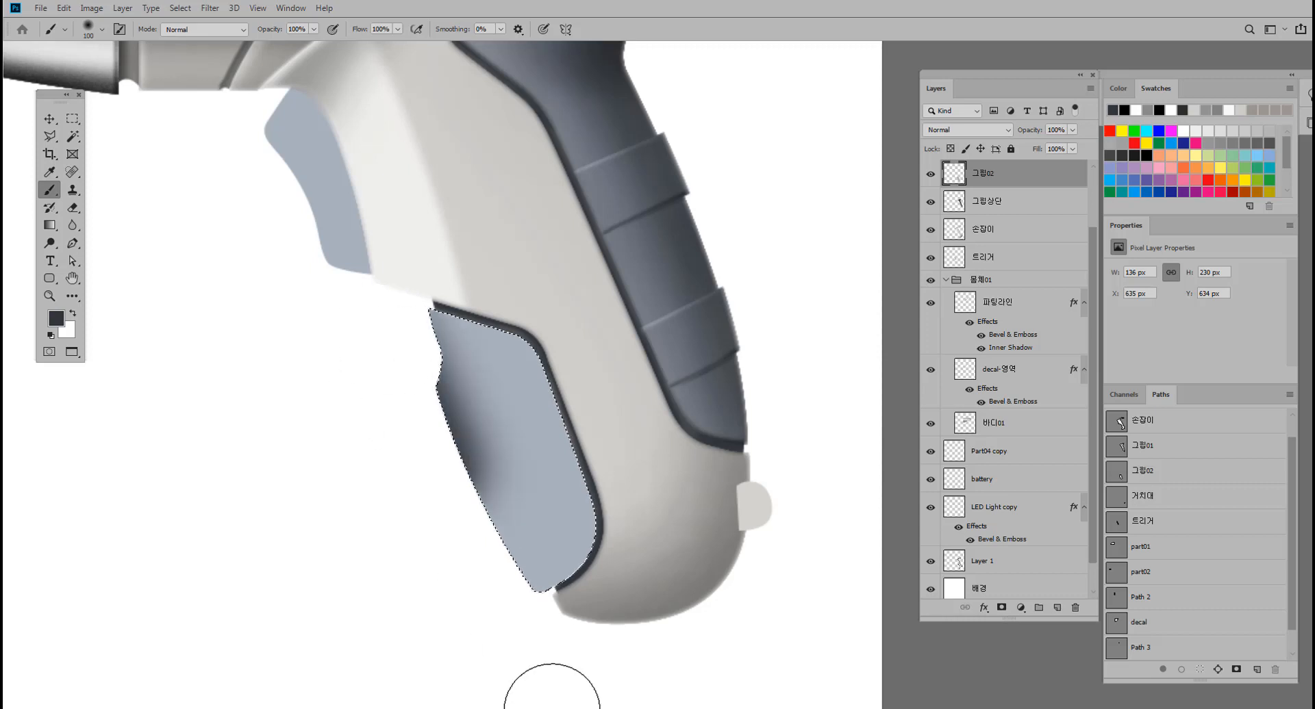
{"action": "left_click", "coordinate": [298, 28]}
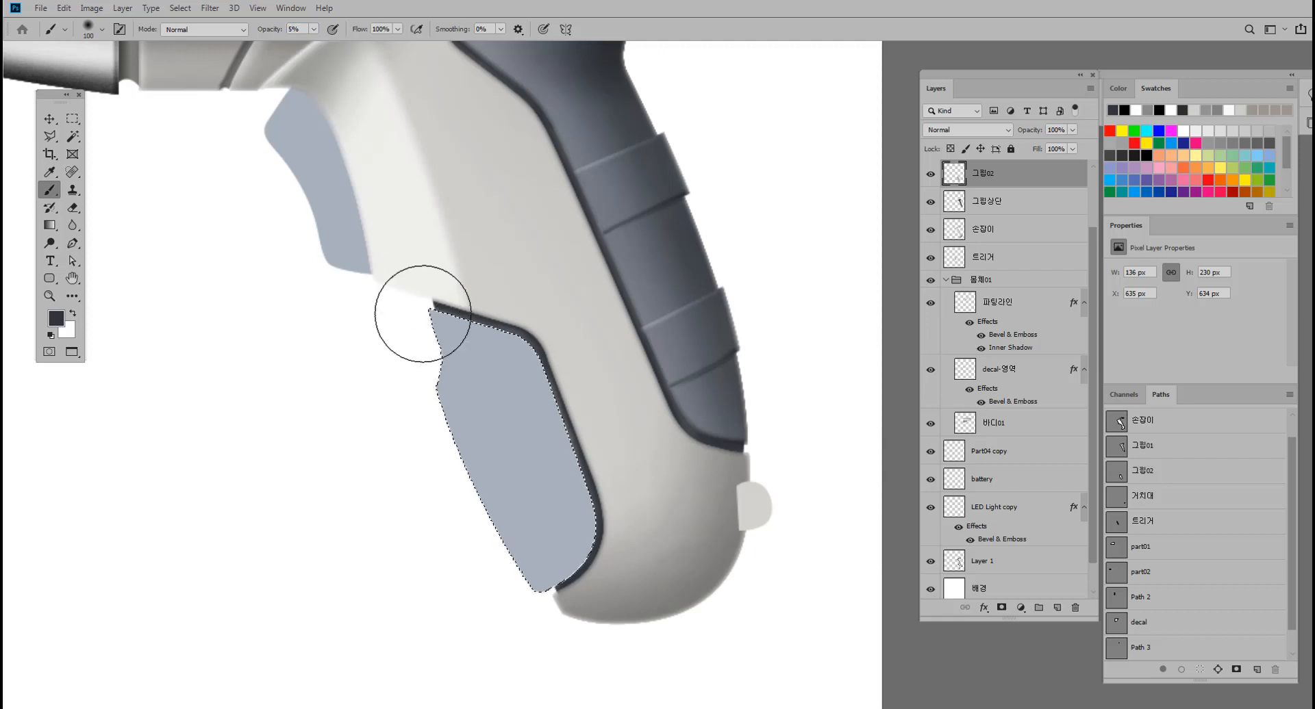
{"action": "left_click_drag", "start_coordinate": [426, 370], "coordinate": [567, 708]}
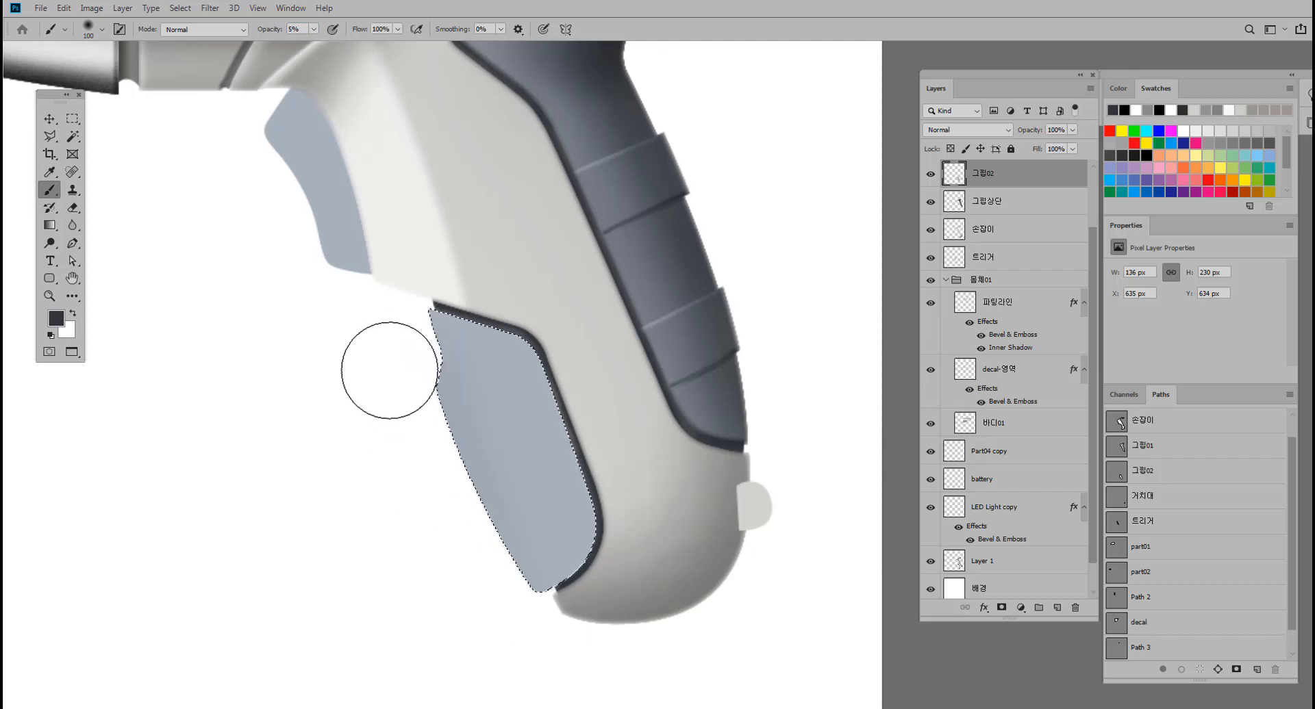
{"action": "left_click_drag", "start_coordinate": [389, 370], "coordinate": [616, 708]}
{"action": "left_click_drag", "start_coordinate": [420, 394], "coordinate": [599, 691]}
{"action": "left_click_drag", "start_coordinate": [387, 339], "coordinate": [595, 708]}
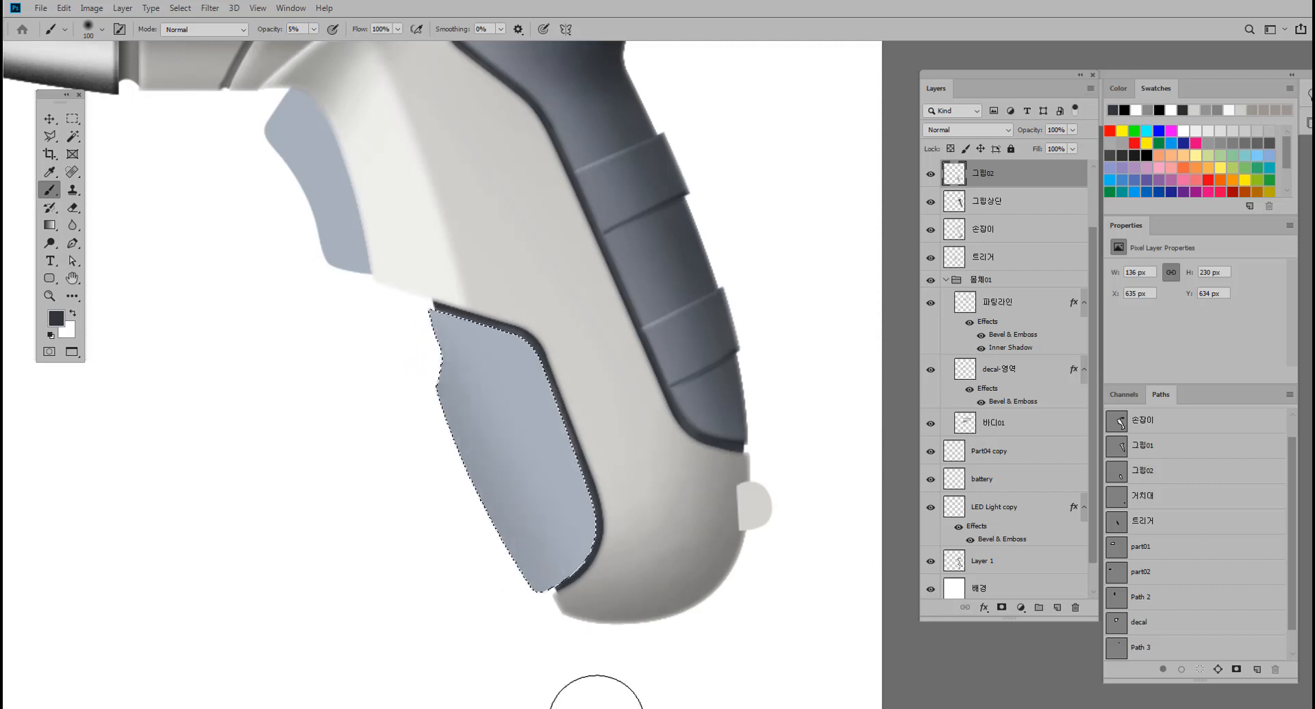
{"action": "mouse_move", "coordinate": [440, 422]}
{"action": "left_mouse_down"}
{"action": "mouse_move", "coordinate": [682, 708]}
{"action": "mouse_move", "coordinate": [523, 617]}
{"action": "mouse_move", "coordinate": [578, 664]}
{"action": "left_mouse_up"}
{"action": "key", "text": "ctrl+d"}
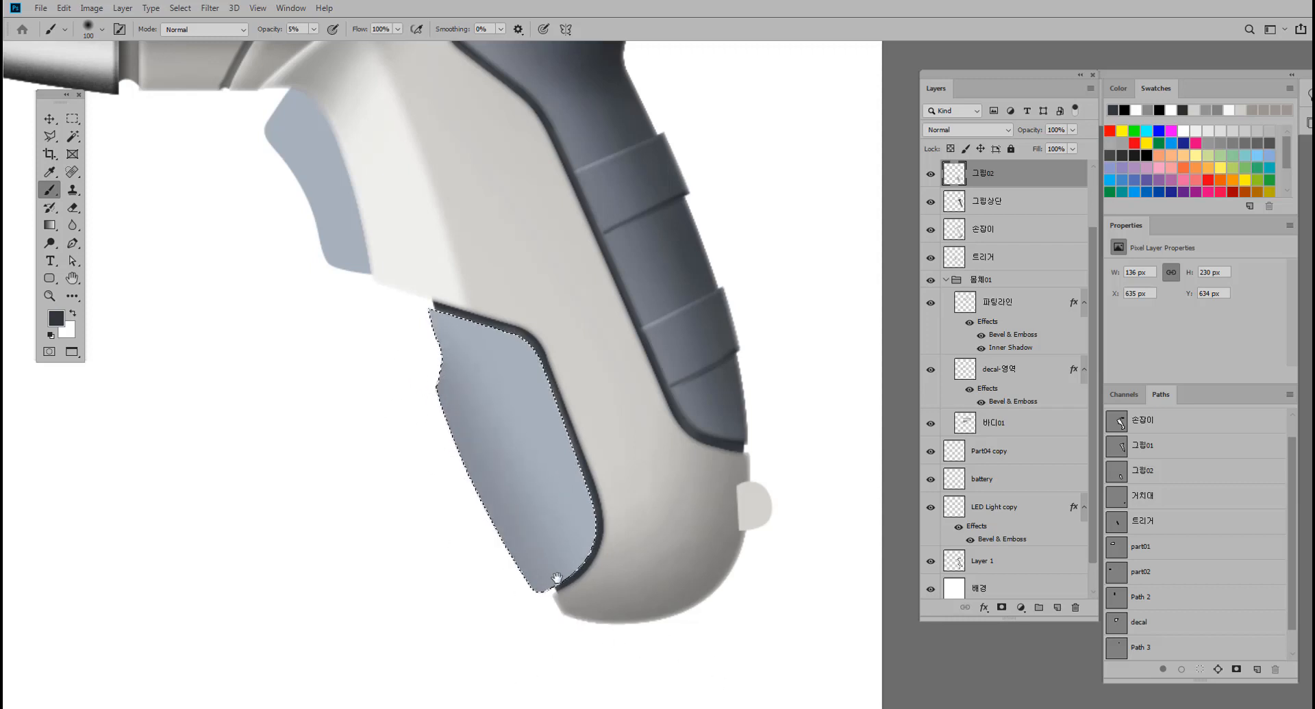
Deepen the shading along the front grip's outer edge down to its lower tip, and clear the selection.
{"action": "left_click_drag", "start_coordinate": [549, 564], "coordinate": [513, 560]}
{"action": "left_click_drag", "start_coordinate": [454, 477], "coordinate": [593, 631]}
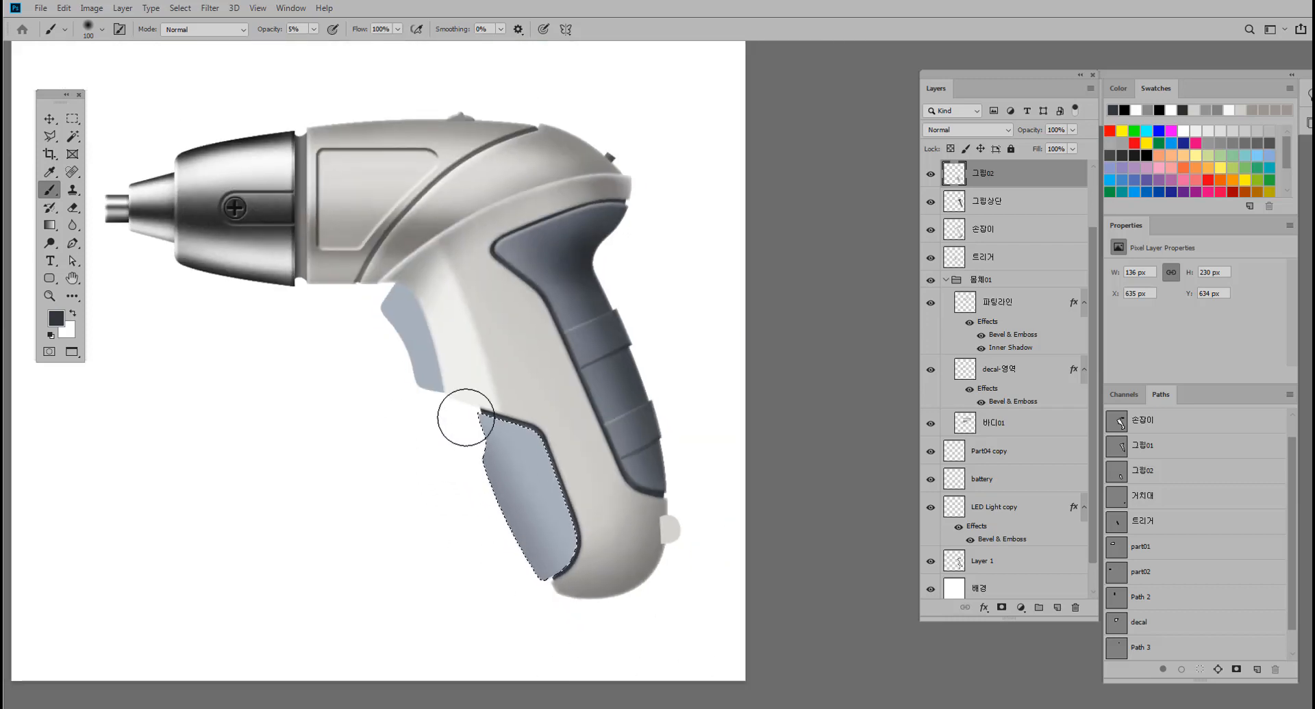
{"action": "mouse_move", "coordinate": [426, 352]}
{"action": "left_mouse_down"}
{"action": "mouse_move", "coordinate": [517, 578]}
{"action": "mouse_move", "coordinate": [590, 656]}
{"action": "left_mouse_up"}
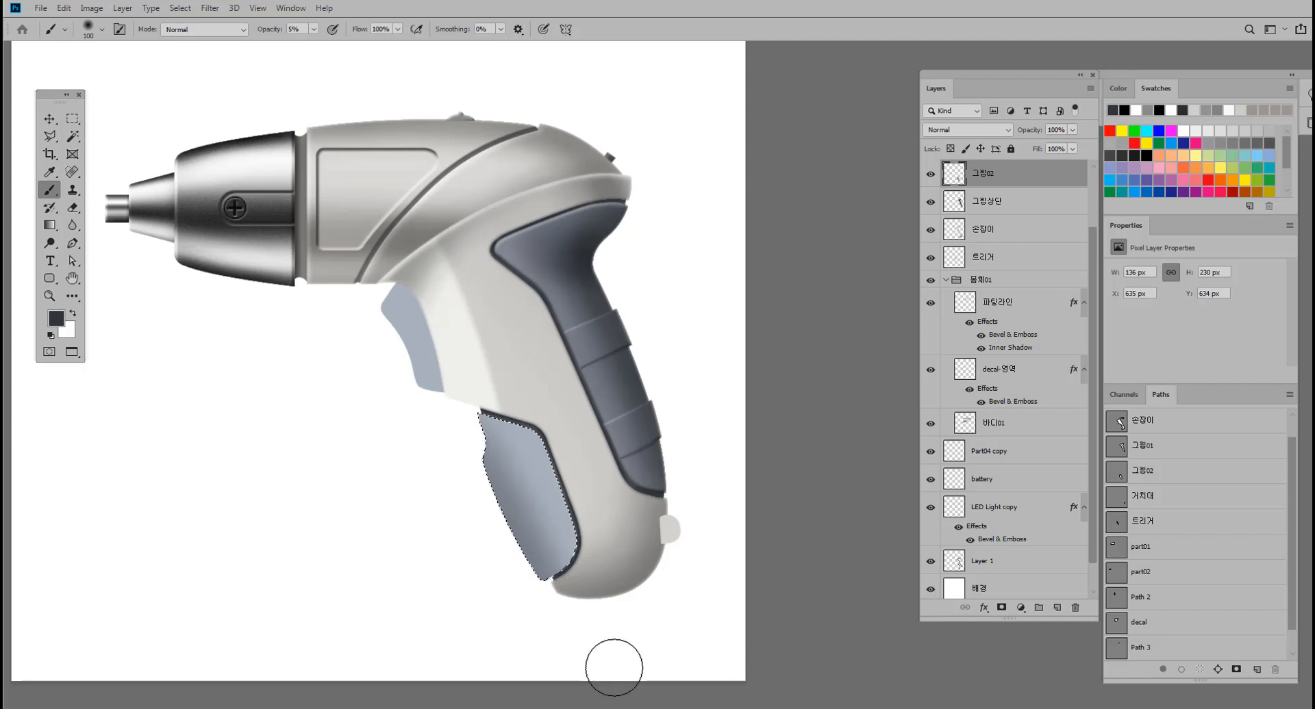
{"action": "key", "text": "ctrl+d"}
Hide the white 배경 layer and the 그립02 layer to expose the reference photo's ribbed front grip.
{"action": "mouse_move", "coordinate": [648, 530]}
{"action": "left_mouse_down"}
{"action": "mouse_move", "coordinate": [584, 541]}
{"action": "mouse_move", "coordinate": [665, 539]}
{"action": "mouse_move", "coordinate": [646, 523]}
{"action": "left_mouse_up"}
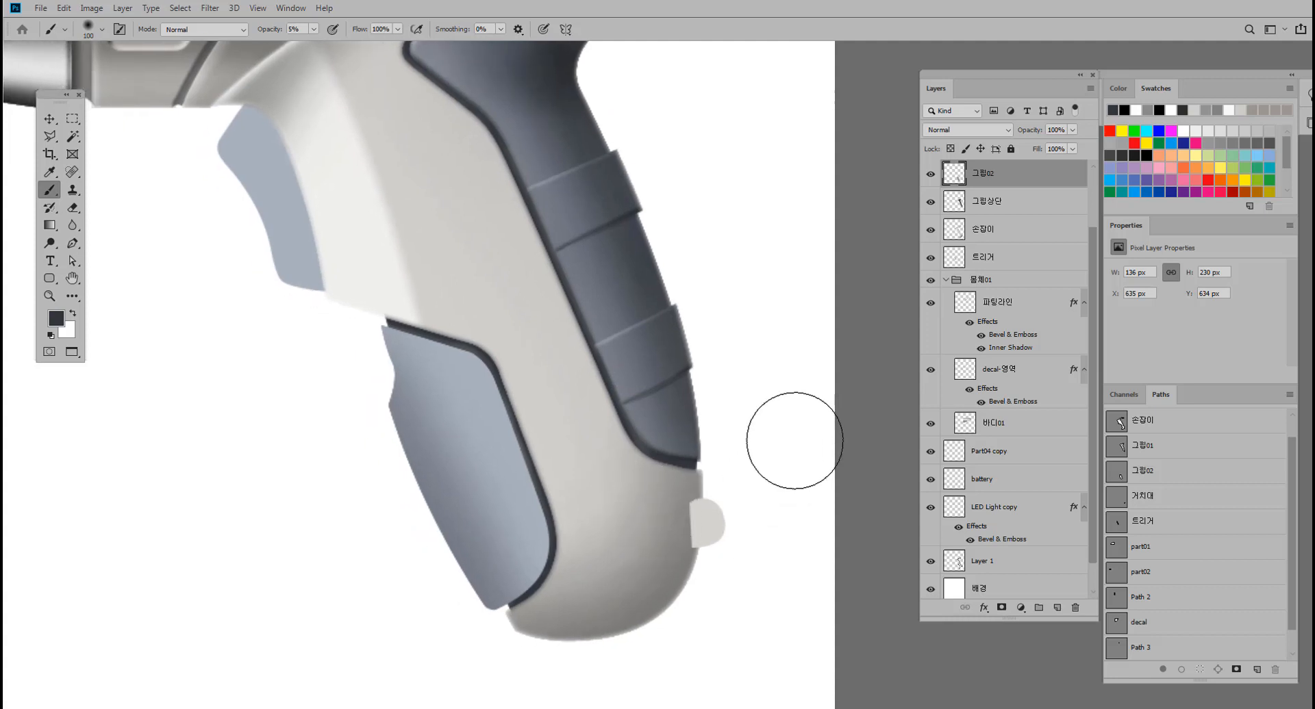
{"action": "left_click_drag", "start_coordinate": [575, 431], "coordinate": [590, 425]}
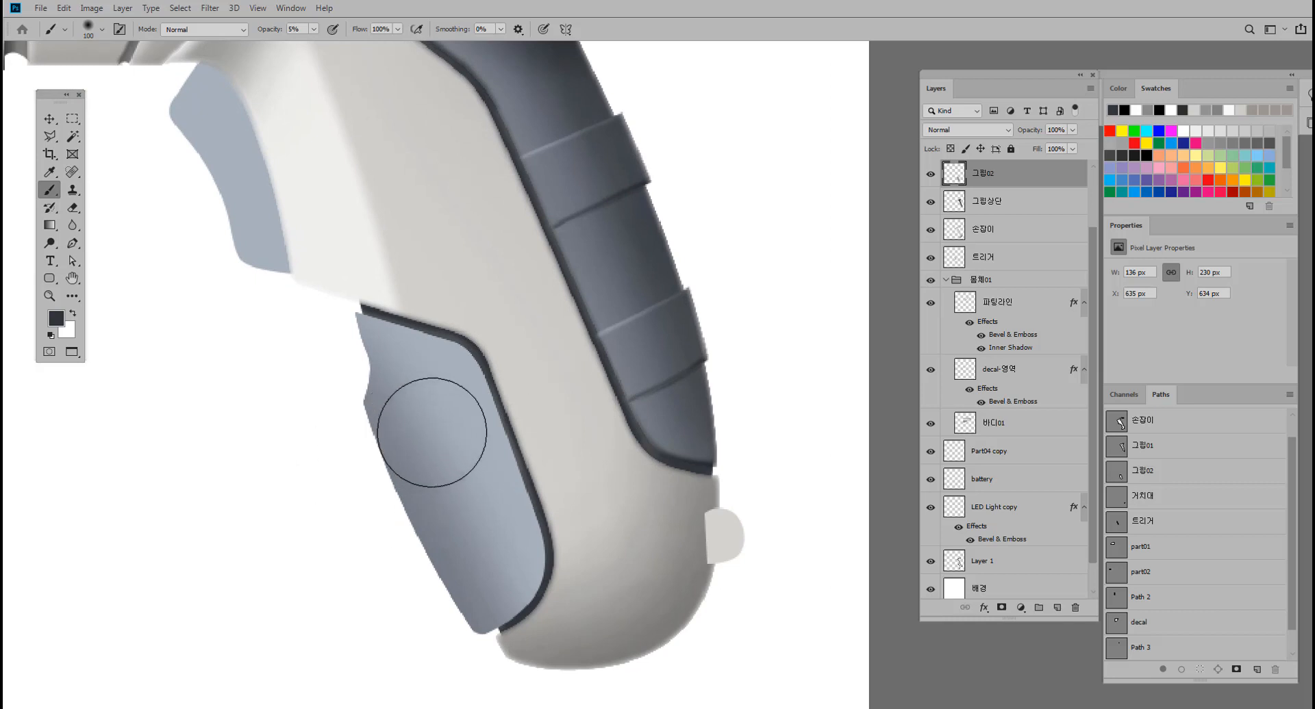
{"action": "left_click", "coordinate": [49, 119]}
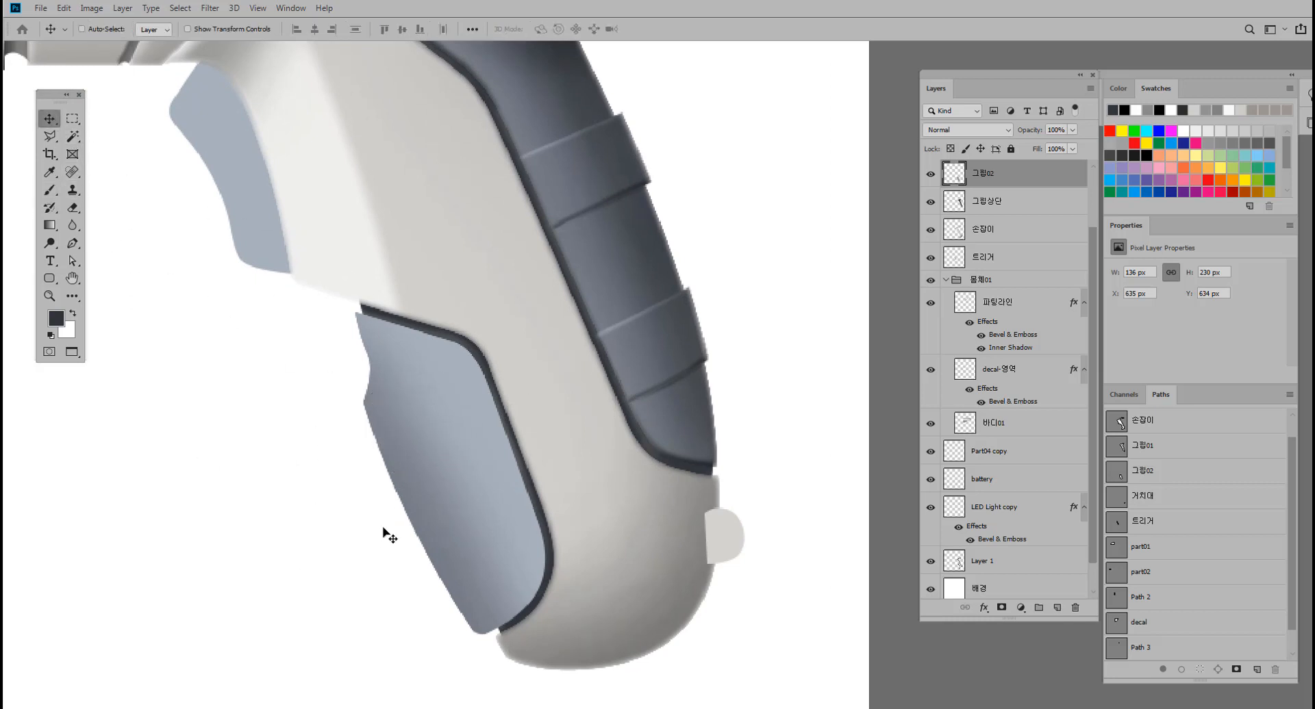
{"action": "scroll", "coordinate": [977, 570], "scroll_direction": "down", "scroll_amount": 1}
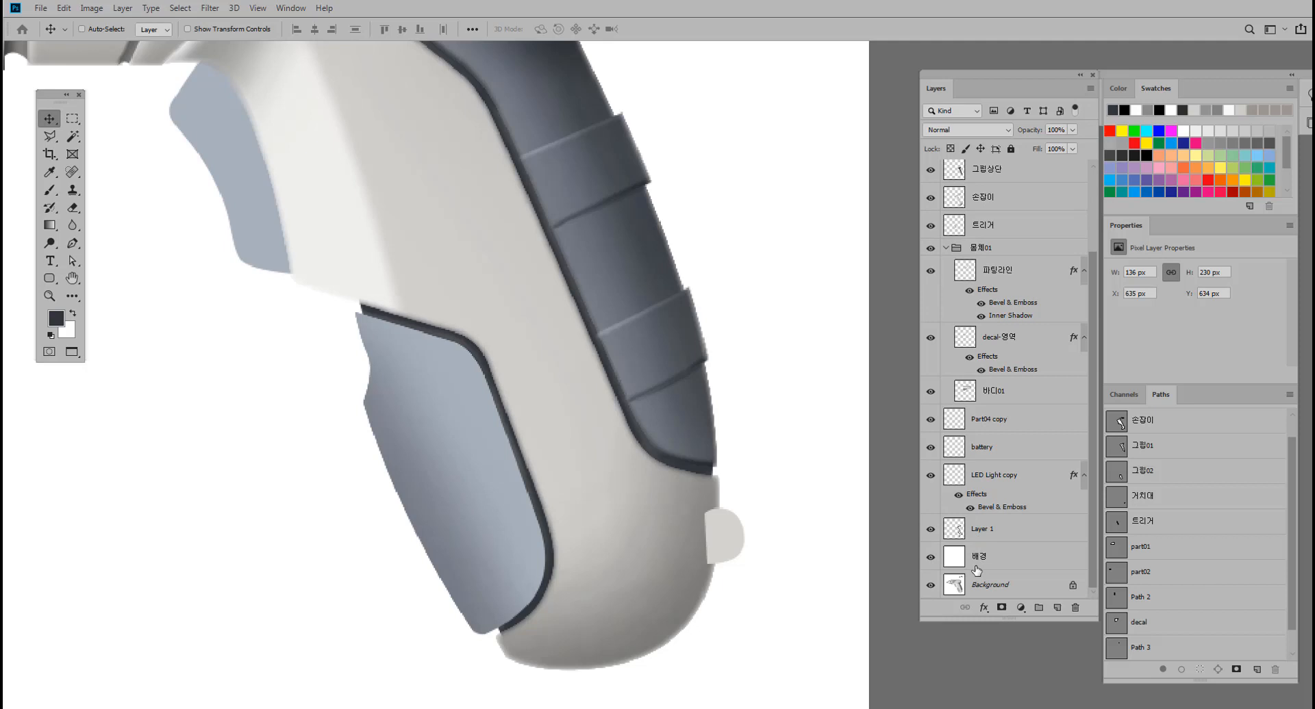
{"action": "left_click", "coordinate": [931, 560]}
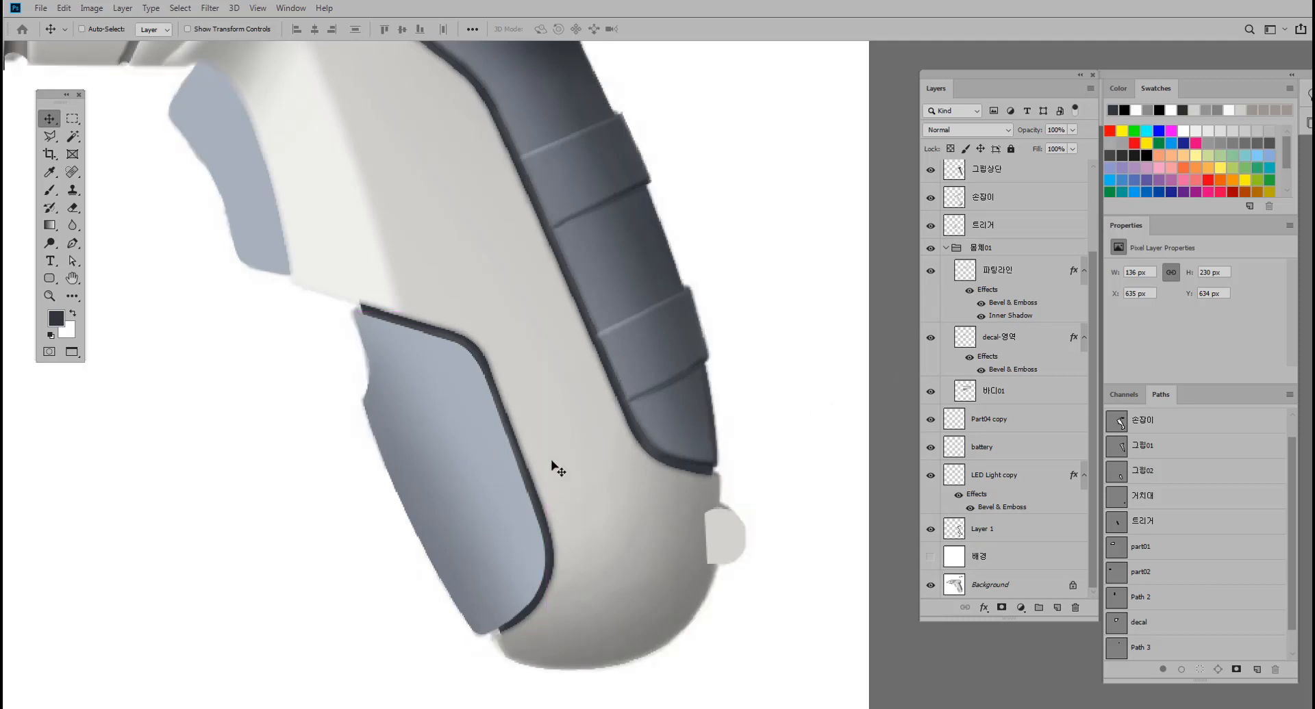
{"action": "scroll", "coordinate": [558, 470], "scroll_direction": "up", "scroll_amount": 3}
{"action": "scroll", "coordinate": [1048, 371], "scroll_direction": "up", "scroll_amount": 3}
{"action": "left_click", "coordinate": [933, 247]}
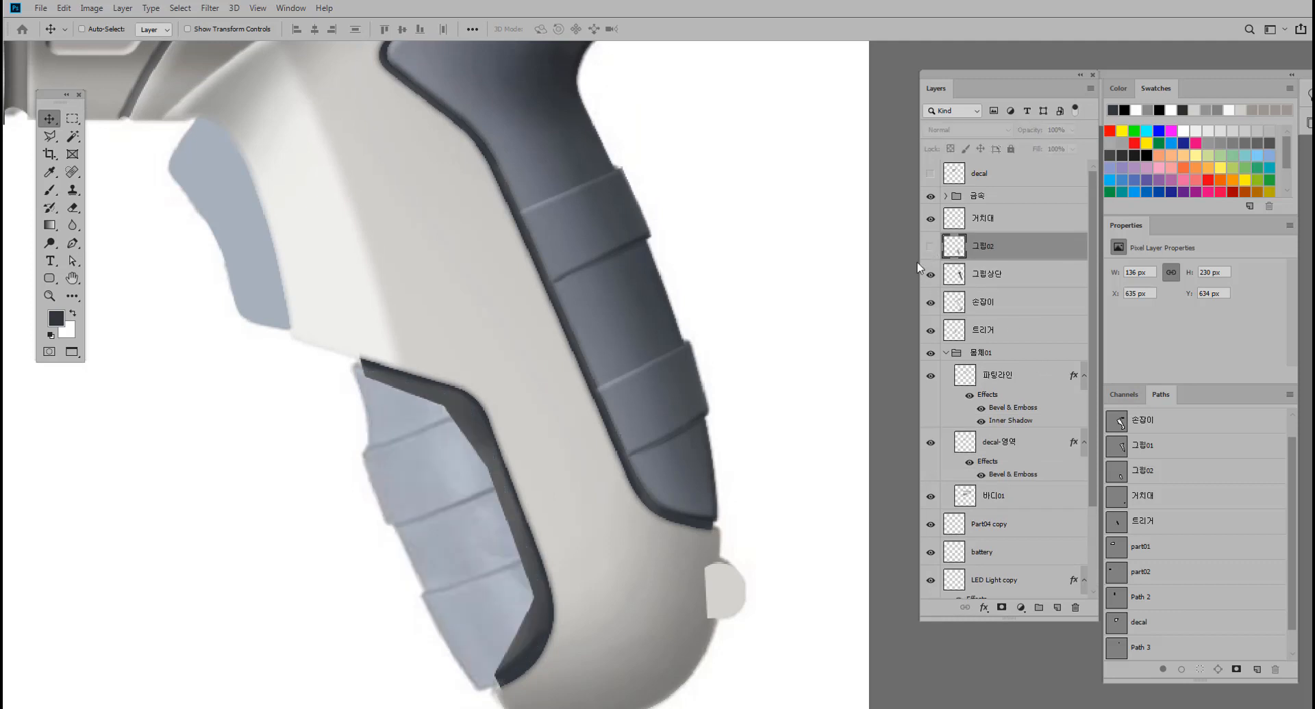
{"action": "left_click_drag", "start_coordinate": [476, 511], "coordinate": [507, 454]}
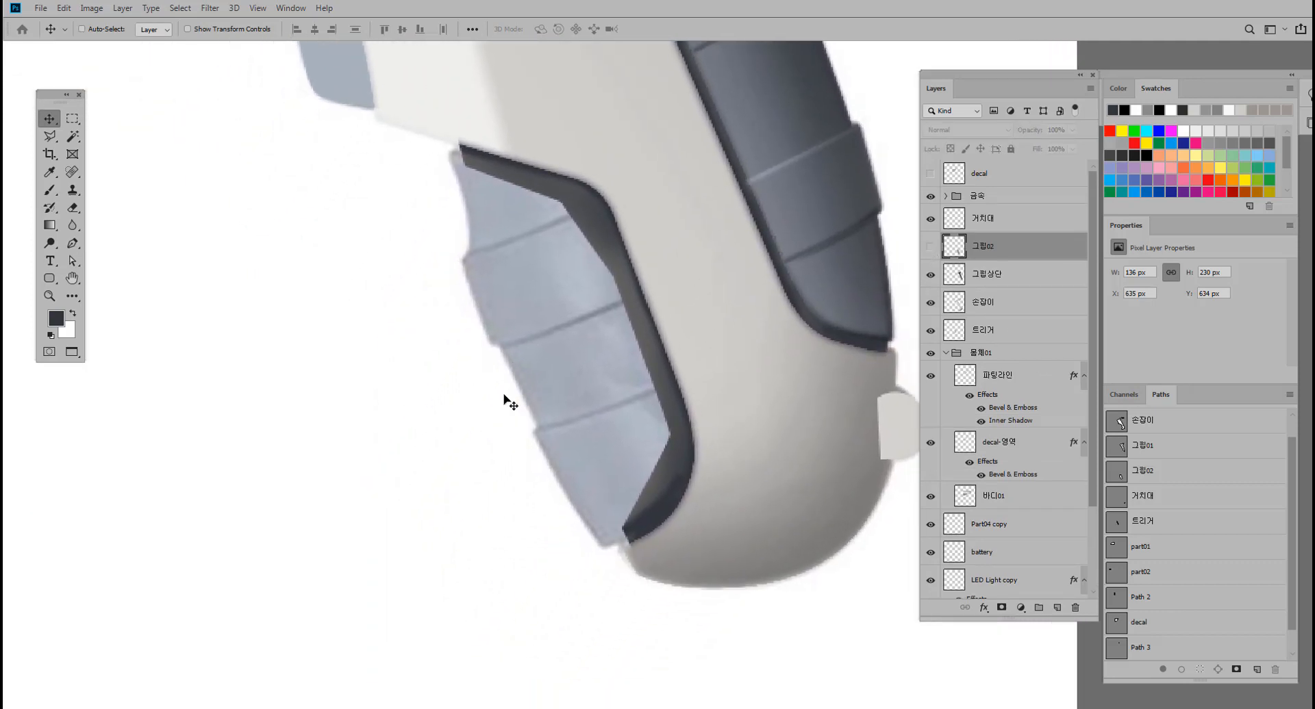
Outline the recess between the front grip's ribs with a closed Pen path along its outer edge and convert it to a selection.
{"action": "left_click", "coordinate": [73, 243]}
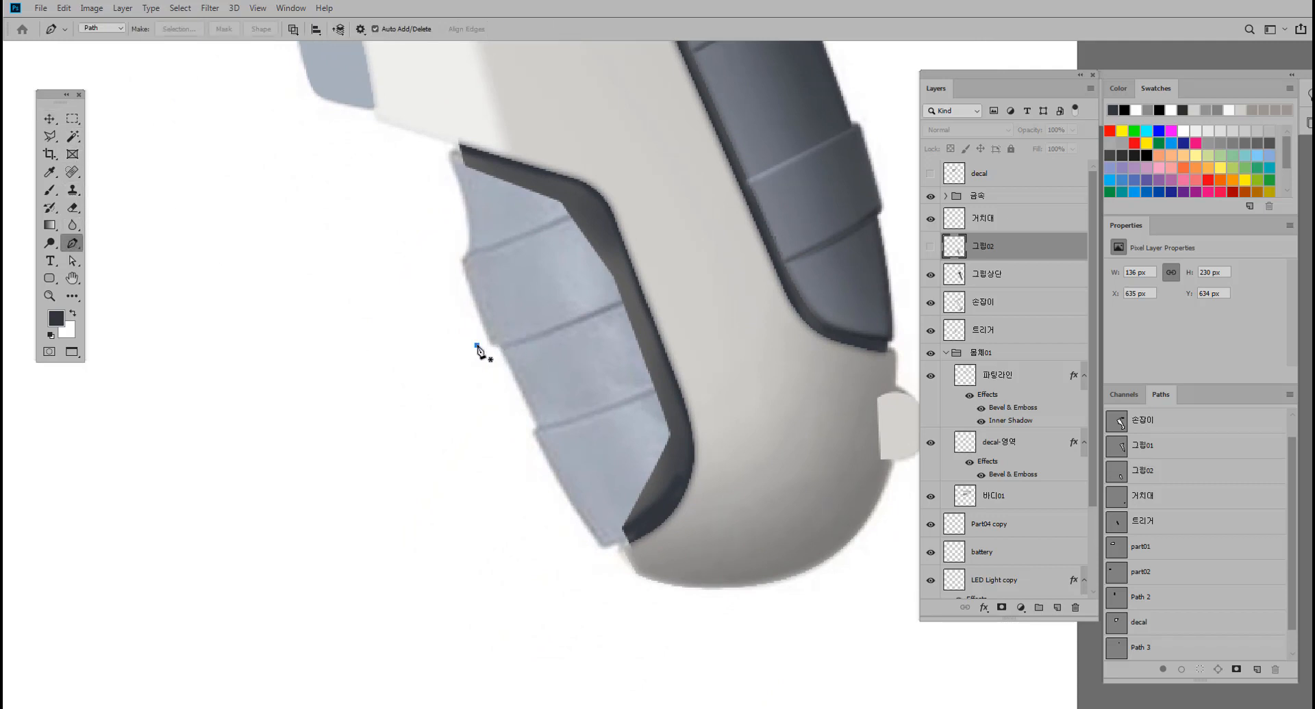
{"action": "left_click_drag", "start_coordinate": [478, 347], "coordinate": [500, 348]}
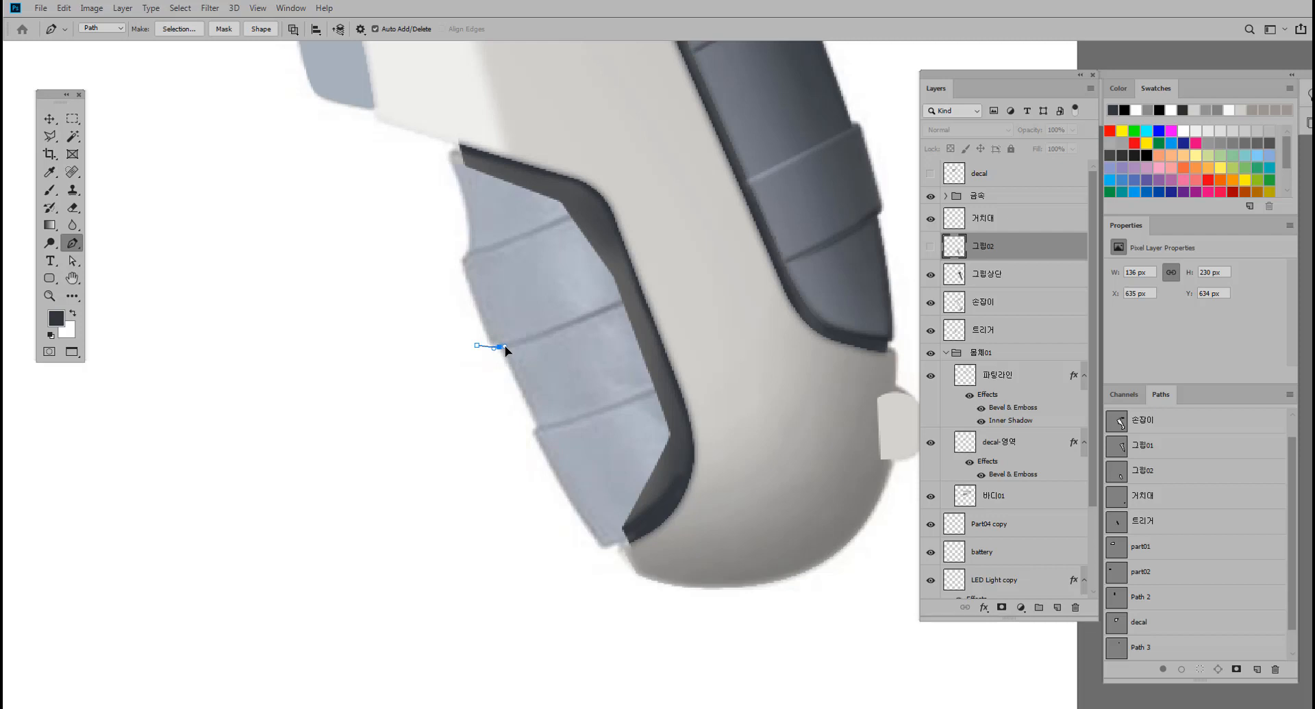
{"action": "left_click", "coordinate": [538, 426]}
{"action": "left_click", "coordinate": [527, 437]}
{"action": "left_click", "coordinate": [450, 418]}
{"action": "left_click", "coordinate": [476, 346]}
{"action": "key", "text": "ctrl+Return"}
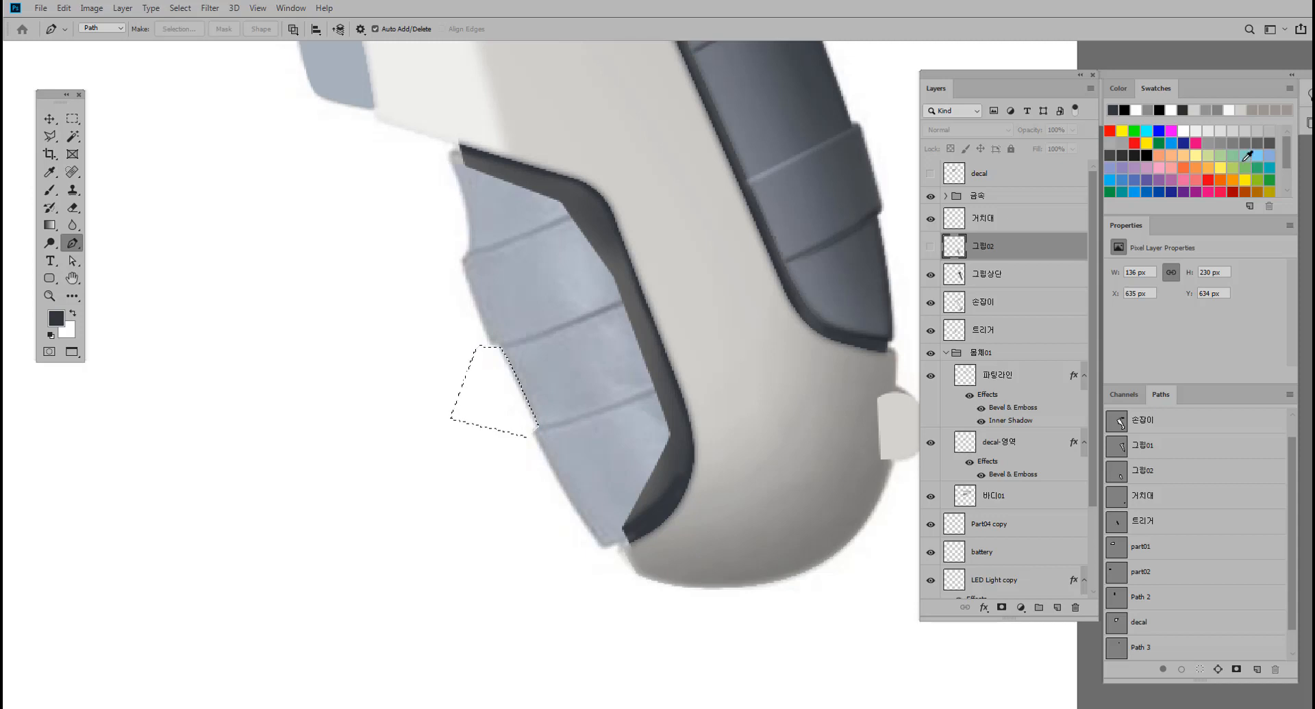
Show the 그립02 layer, delete the selected notch from the front grip's outer edge, and clear the selection.
{"action": "left_click", "coordinate": [930, 245]}
{"action": "key", "text": "Delete"}
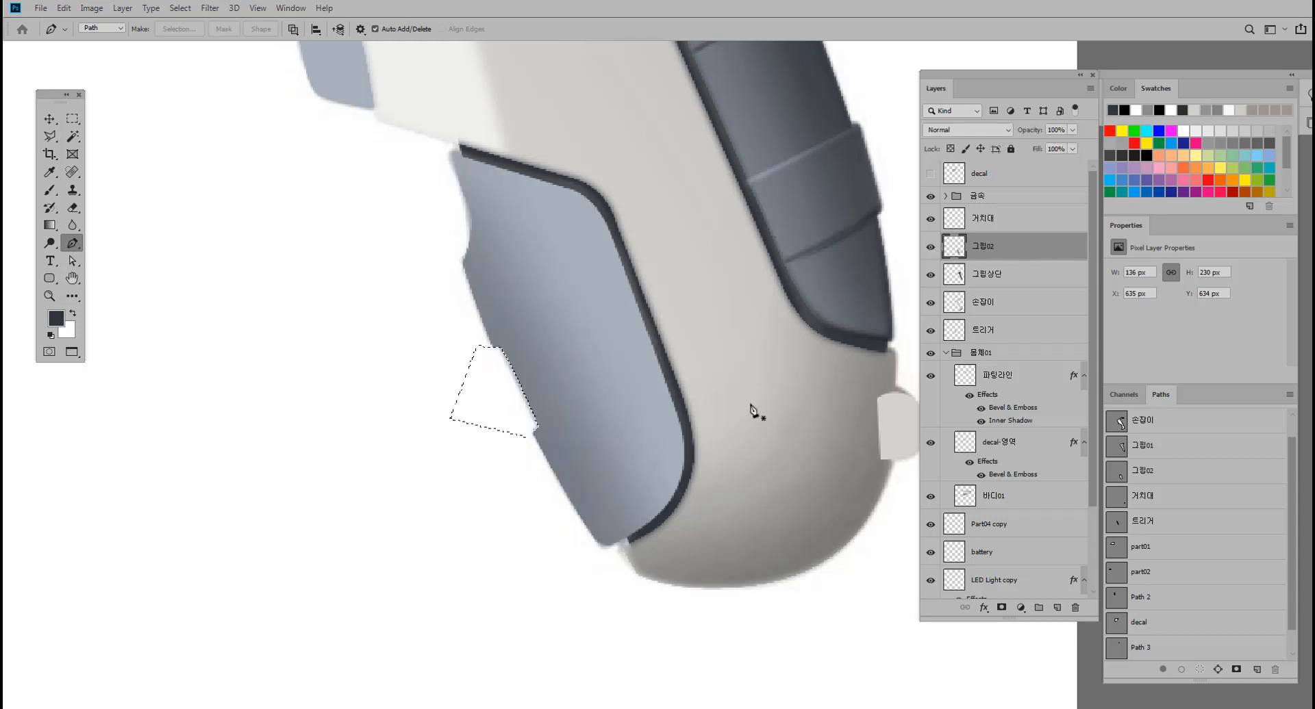
{"action": "key", "text": "ctrl+d"}
{"action": "scroll", "coordinate": [606, 449], "scroll_direction": "down", "scroll_amount": 3}
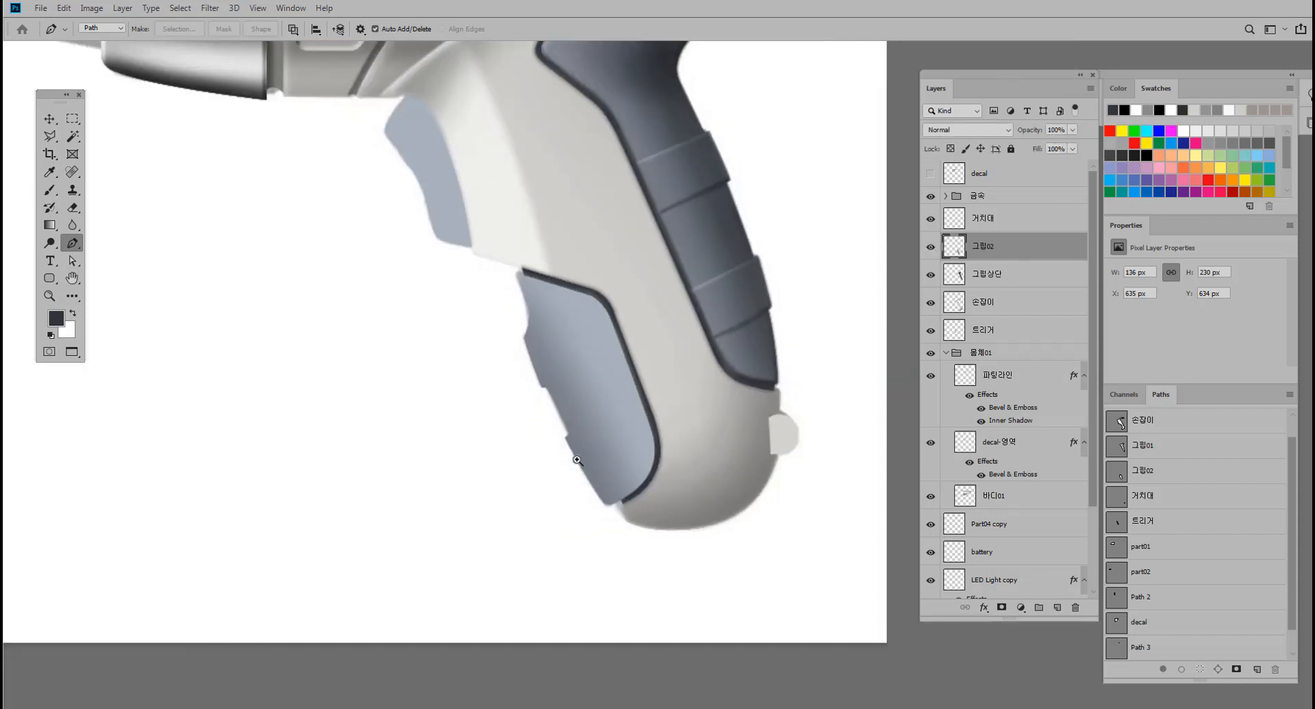
Hide the Background reference layer and show the white 배경 layer.
{"action": "scroll", "coordinate": [602, 457], "scroll_direction": "up", "scroll_amount": 3}
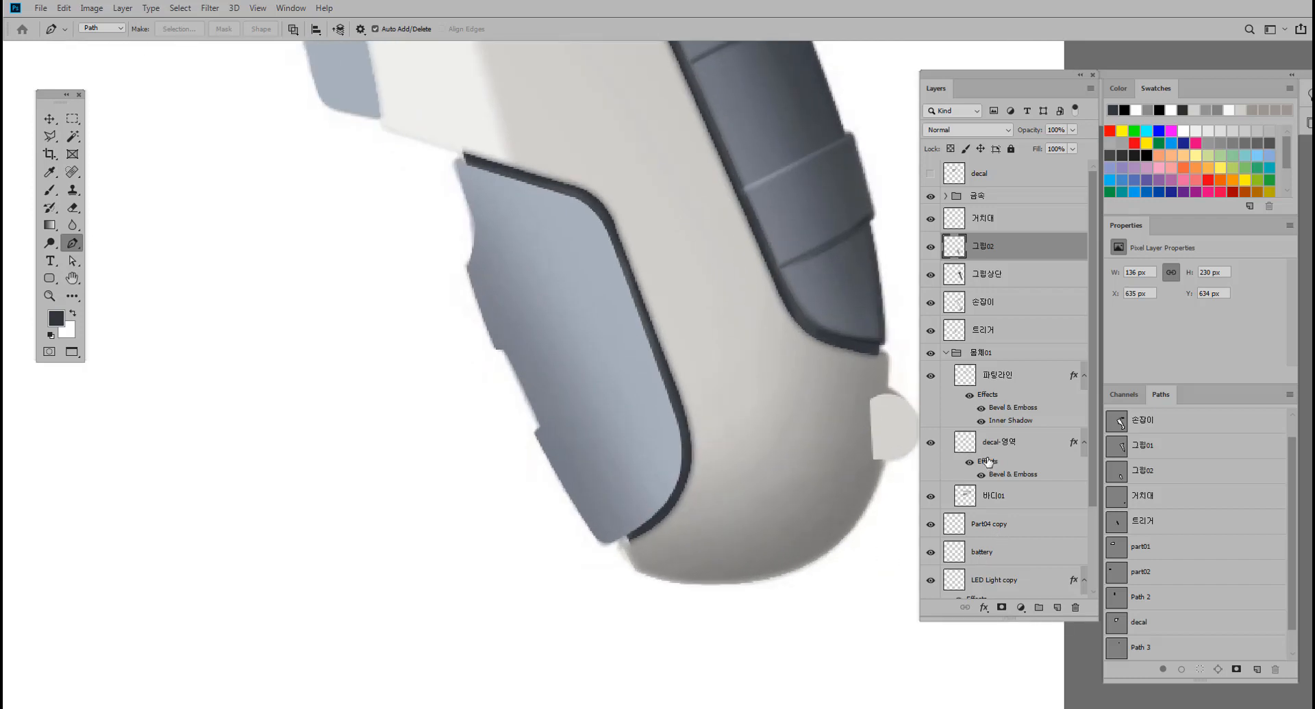
{"action": "scroll", "coordinate": [980, 500], "scroll_direction": "down", "scroll_amount": 2}
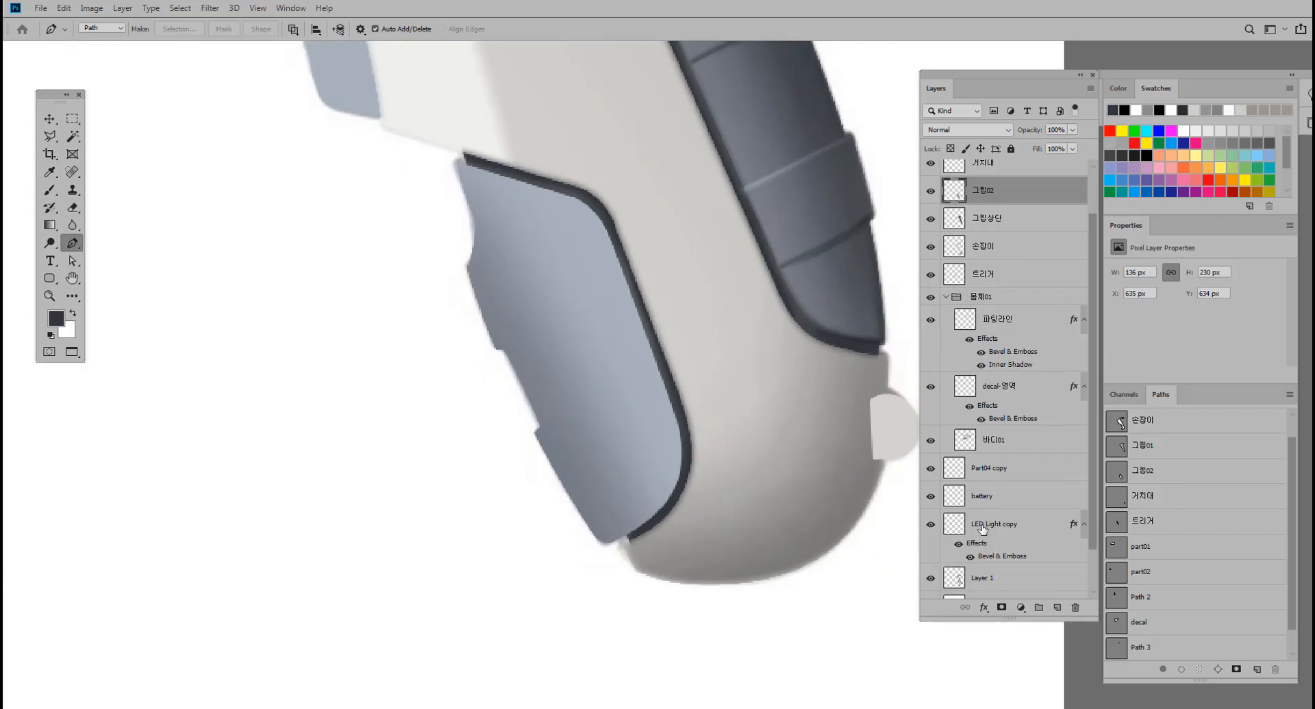
{"action": "scroll", "coordinate": [982, 529], "scroll_direction": "down", "scroll_amount": 2}
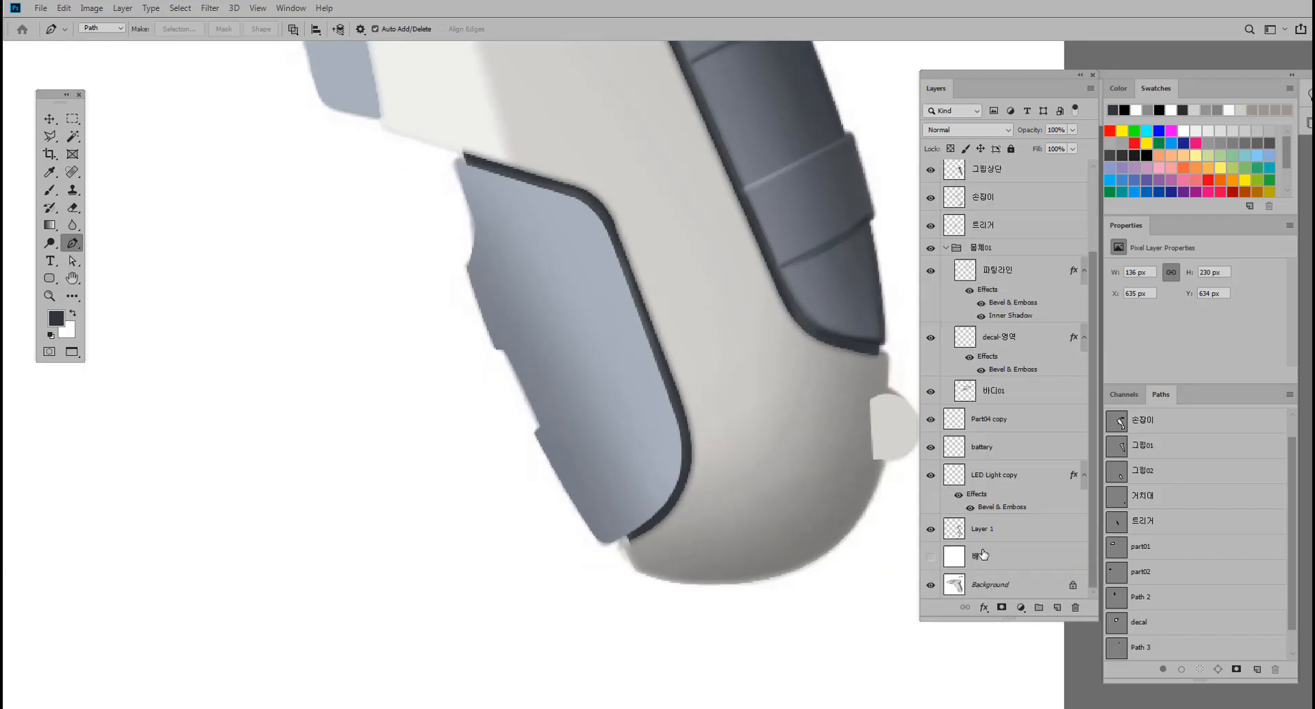
{"action": "left_click", "coordinate": [931, 584]}
{"action": "left_click", "coordinate": [929, 556]}
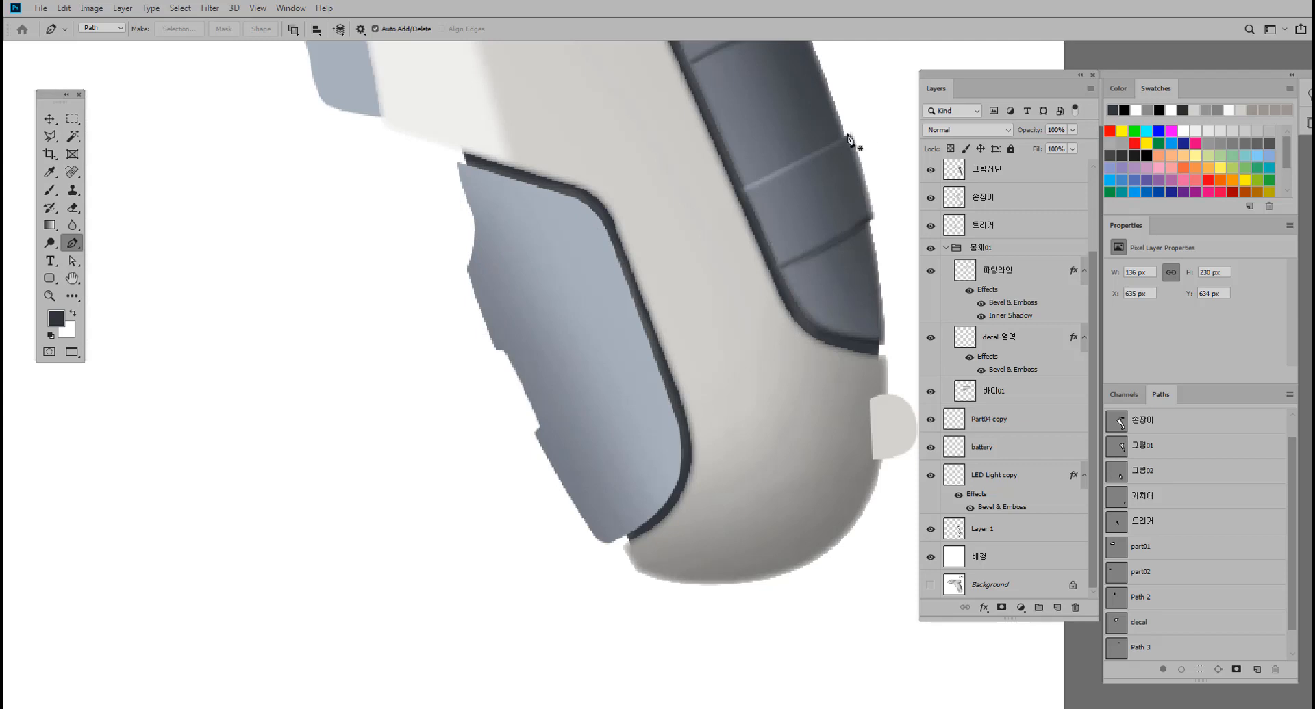
Briefly hide the 그립02 layer to compare the front grip with the dark groove beneath, and show it again.
{"action": "scroll", "coordinate": [769, 240], "scroll_direction": "up", "scroll_amount": 5}
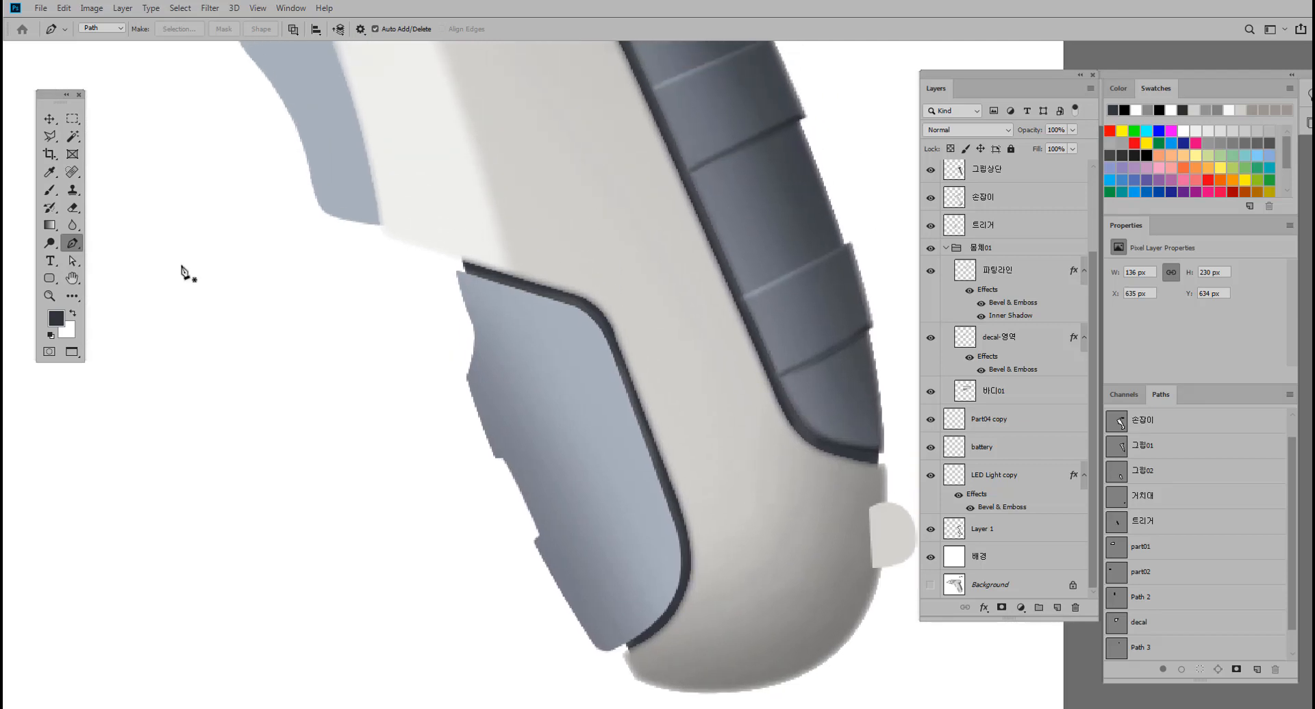
{"action": "left_click", "coordinate": [49, 118]}
{"action": "scroll", "coordinate": [1001, 342], "scroll_direction": "up", "scroll_amount": 3}
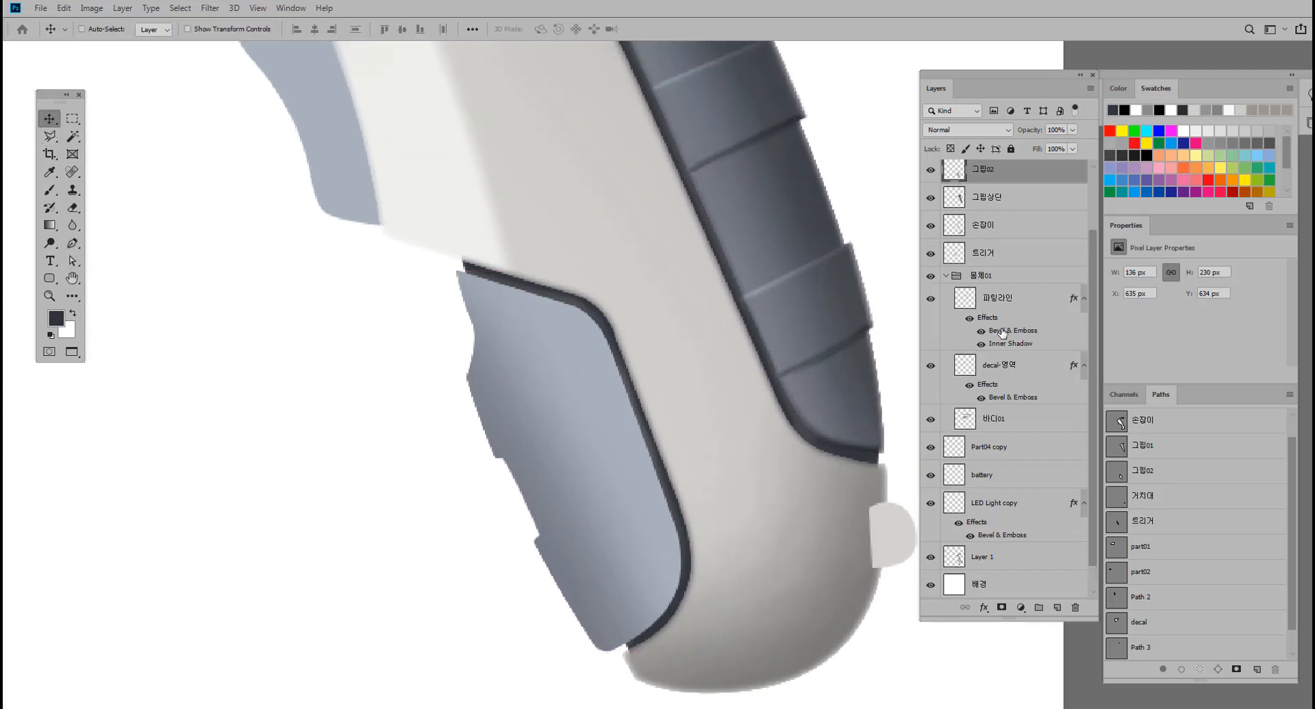
{"action": "left_click", "coordinate": [930, 246]}
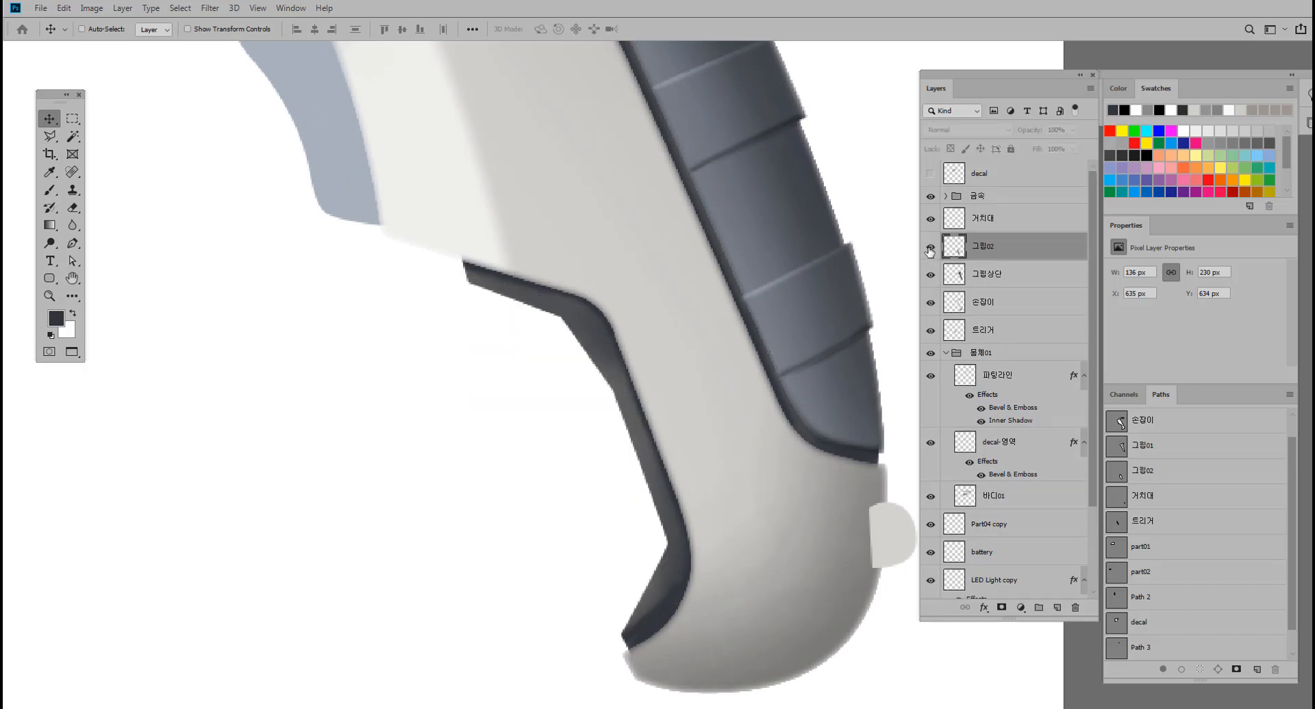
{"action": "left_click", "coordinate": [930, 247]}
{"action": "left_click", "coordinate": [567, 319], "text": "ctrl"}
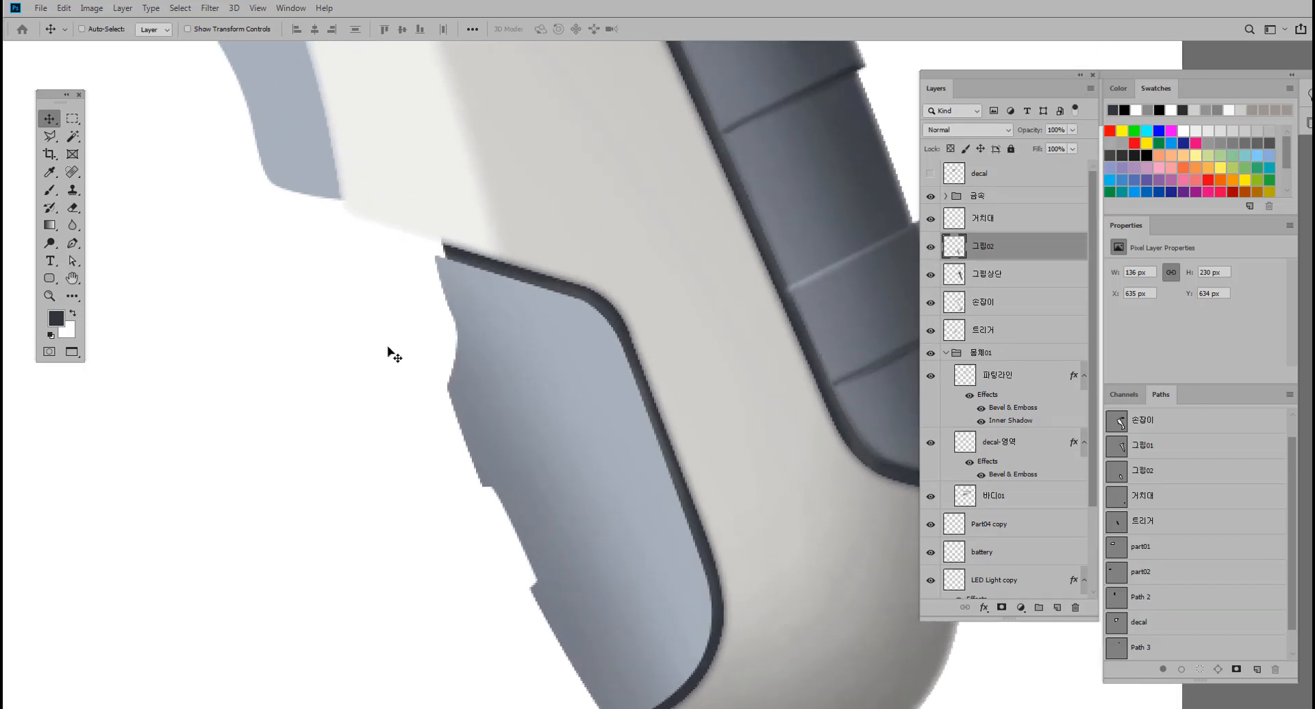
Apply a Bevel & Emboss style to the 그립02 layer: Inner Bevel, Smooth, 115% depth, 3 px size and 1 px soften.
{"action": "key", "text": "h"}
{"action": "double_click", "coordinate": [1025, 259]}
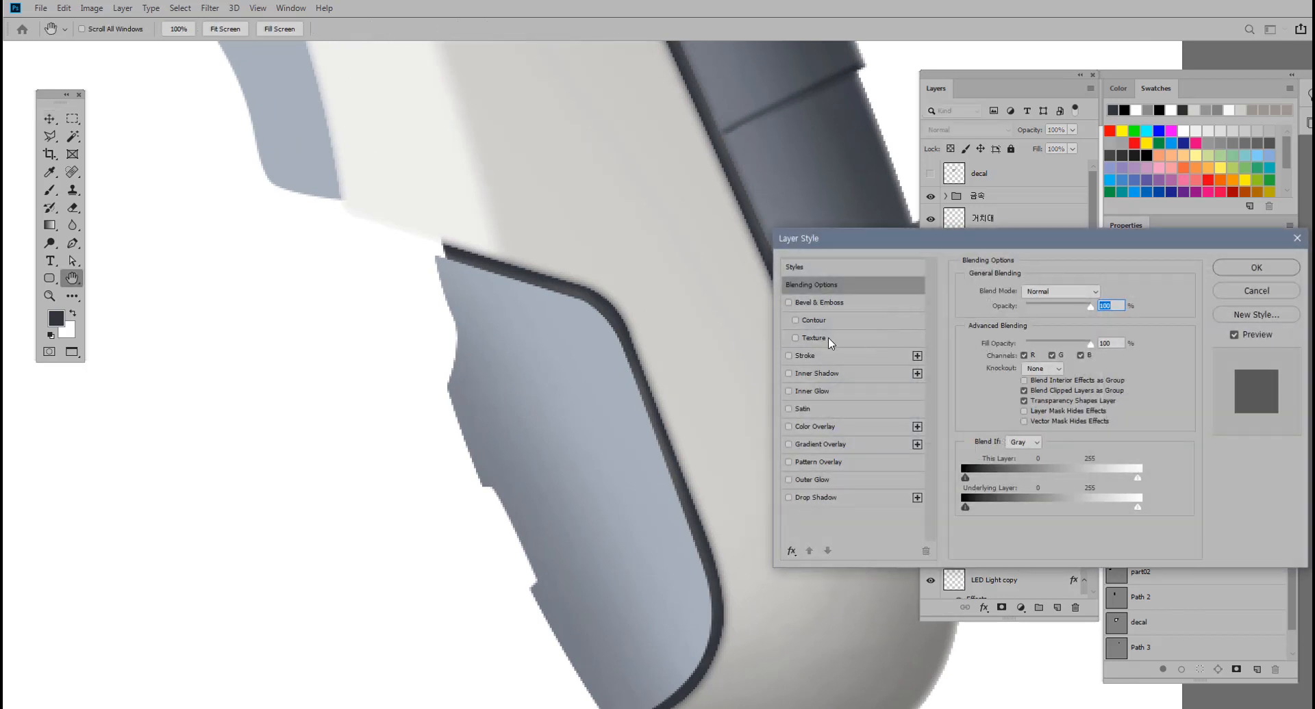
{"action": "left_click", "coordinate": [788, 302]}
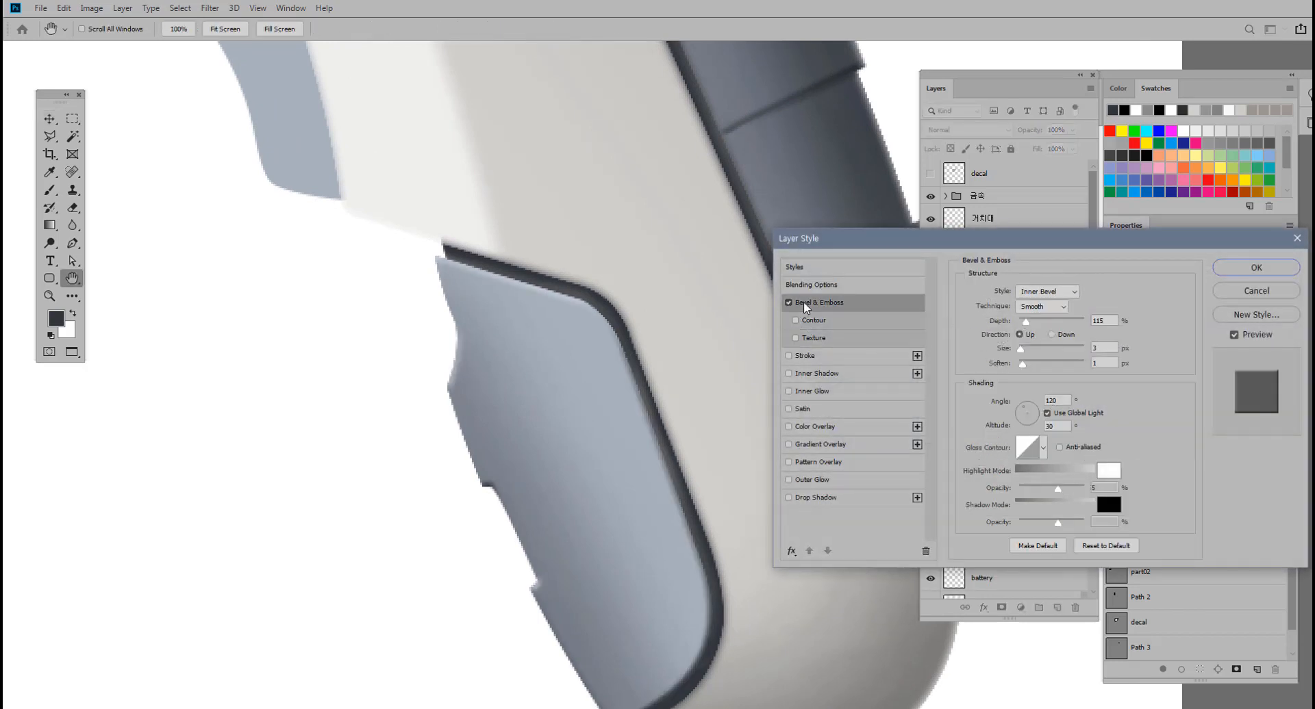
{"action": "left_click", "coordinate": [805, 302]}
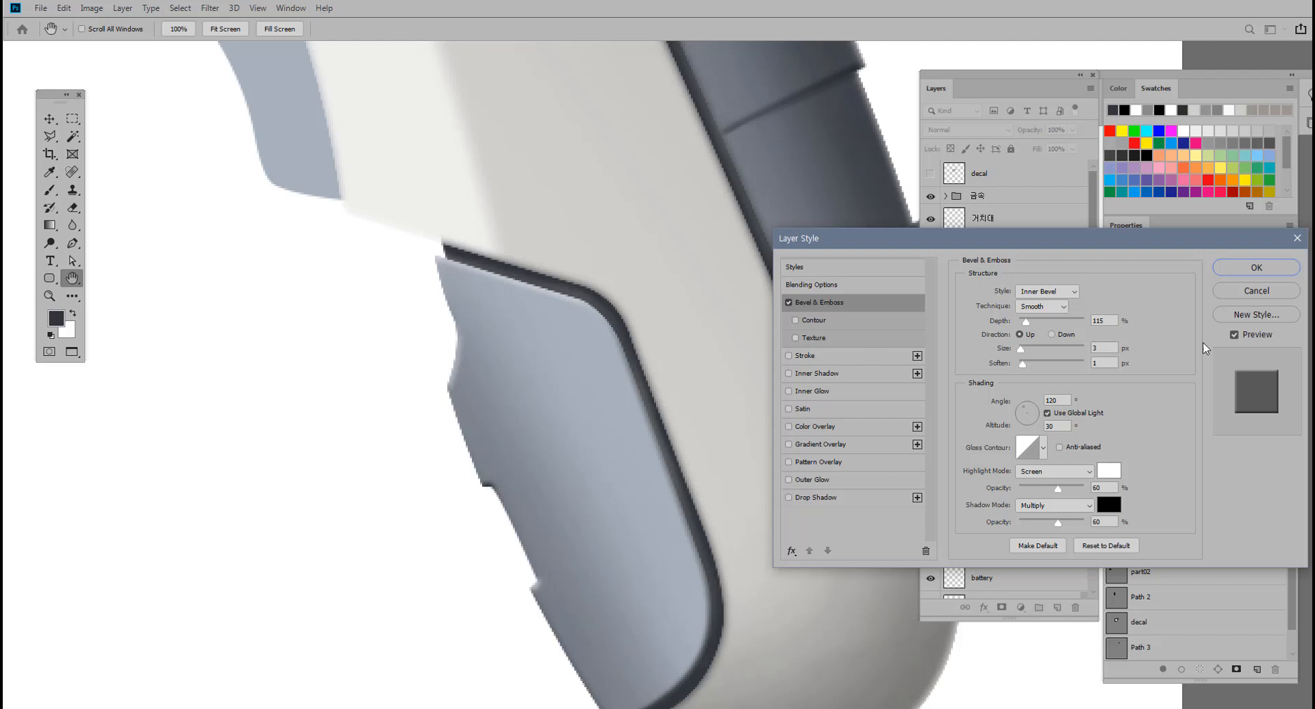
{"action": "left_click", "coordinate": [1257, 269]}
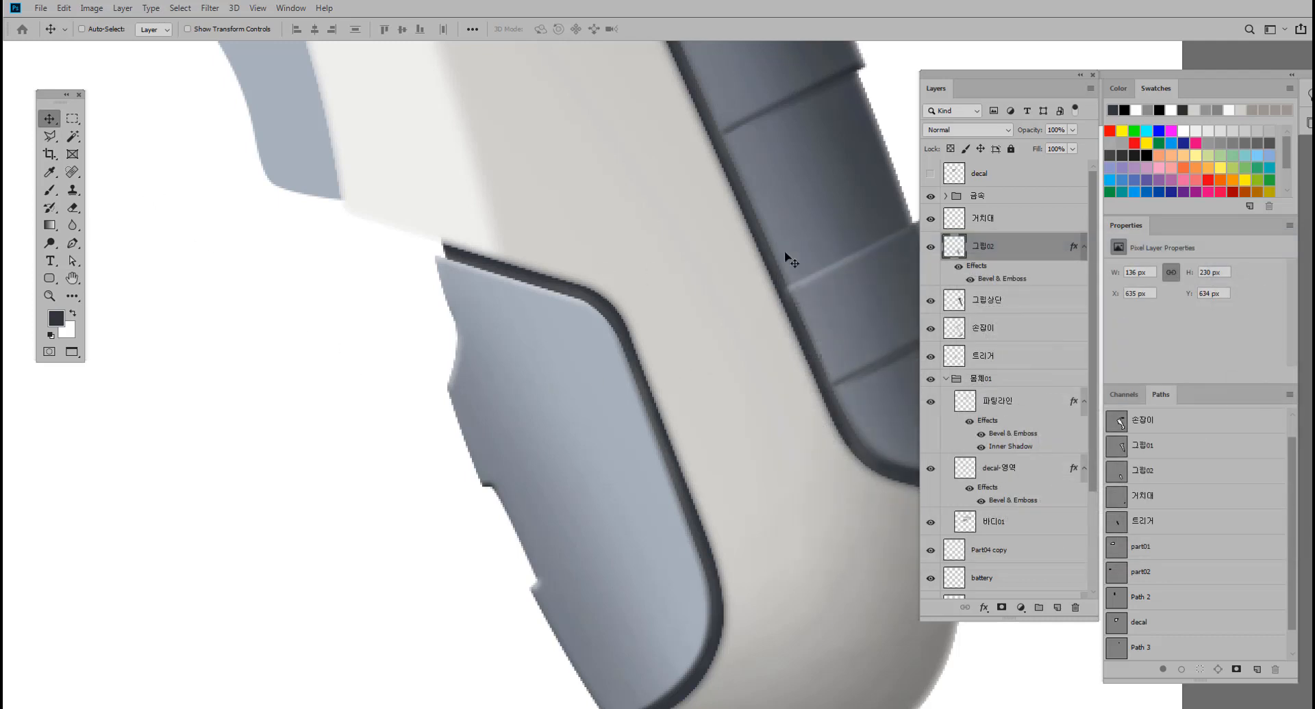
Create a new layer above 그립02 and name it 그립상단.
{"action": "left_click", "coordinate": [1056, 609]}
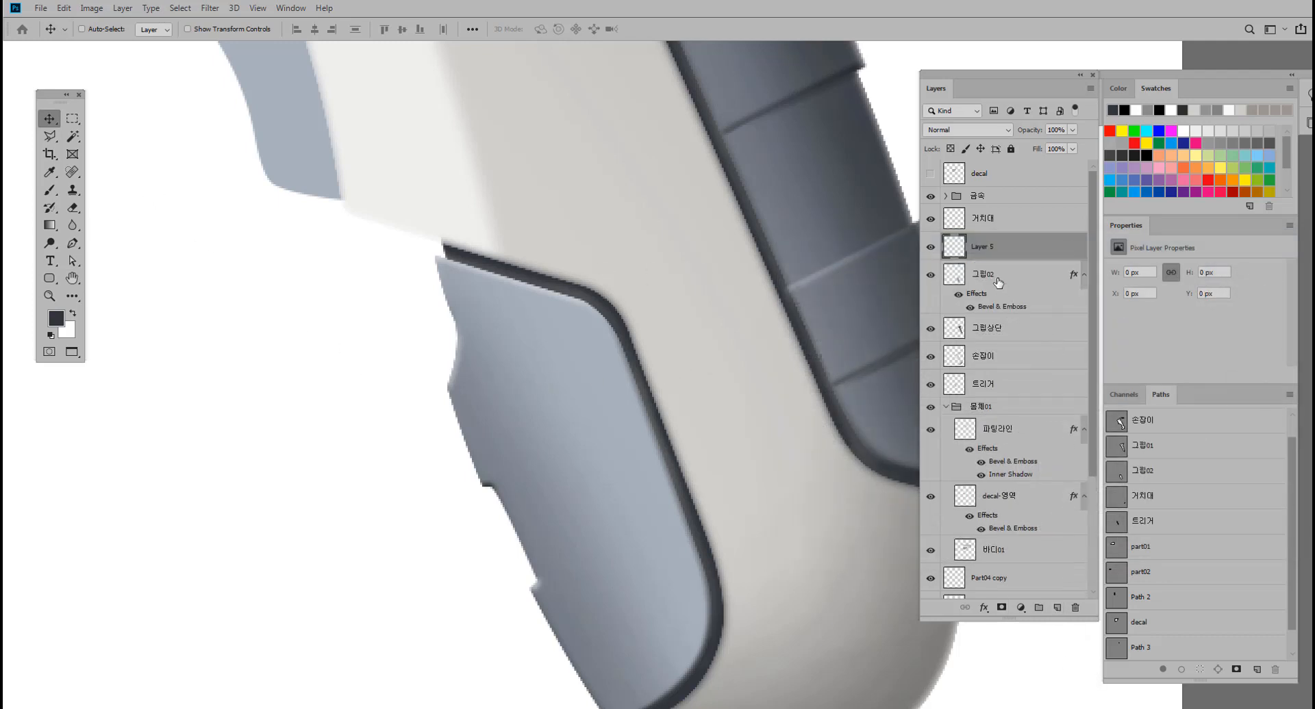
{"action": "double_click", "coordinate": [982, 248]}
{"action": "type", "text": "ㄱ립상다ㄴ"}
{"action": "key", "text": "Return"}
Outline the front grip's upper raised band with a closed Pen path, curving its upper and lower edges across the grip.
{"action": "left_click", "coordinate": [71, 243]}
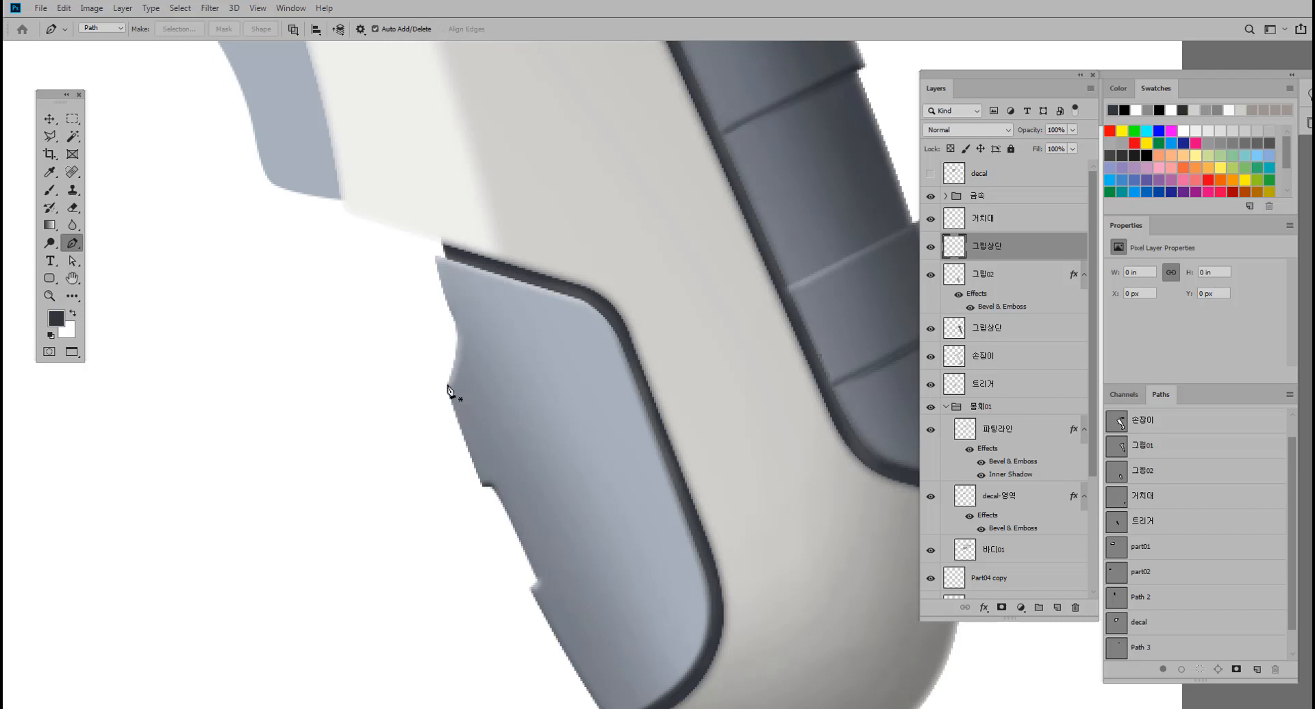
{"action": "left_click", "coordinate": [448, 386]}
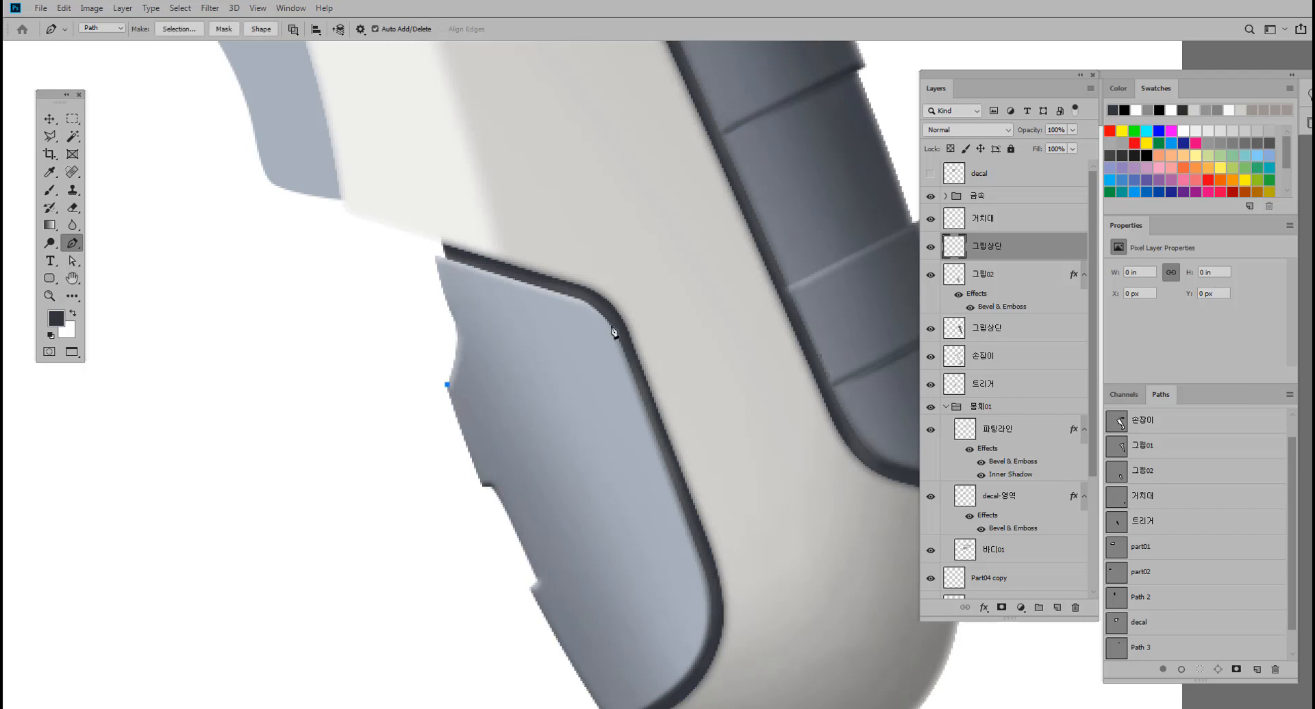
{"action": "left_click_drag", "start_coordinate": [610, 323], "coordinate": [691, 286]}
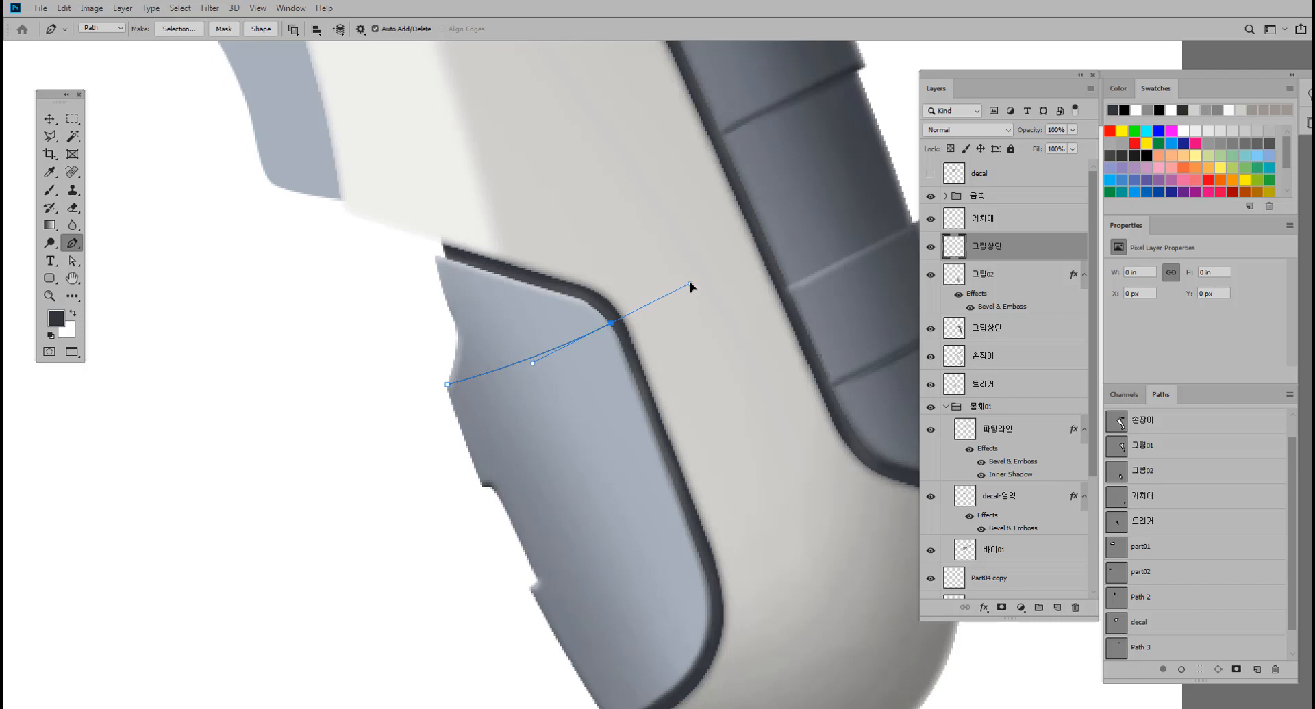
{"action": "left_click", "coordinate": [610, 324], "text": "alt"}
{"action": "left_click_drag", "start_coordinate": [485, 485], "coordinate": [404, 513]}
{"action": "left_click", "coordinate": [484, 485], "text": "alt"}
{"action": "left_click_drag", "start_coordinate": [448, 387], "coordinate": [437, 337]}
{"action": "left_click_drag", "start_coordinate": [671, 522], "coordinate": [600, 416]}
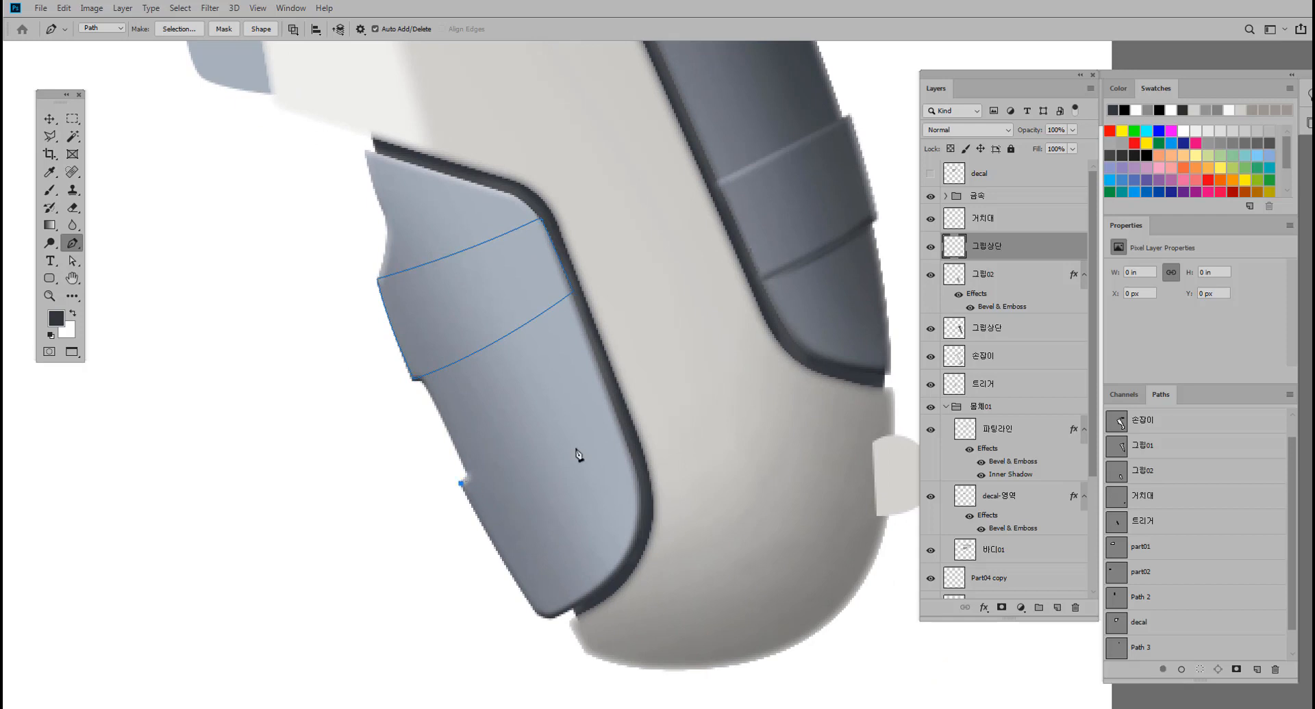
{"action": "left_click_drag", "start_coordinate": [614, 416], "coordinate": [675, 384]}
{"action": "key", "text": "ctrl+z"}
{"action": "left_click_drag", "start_coordinate": [479, 329], "coordinate": [488, 344]}
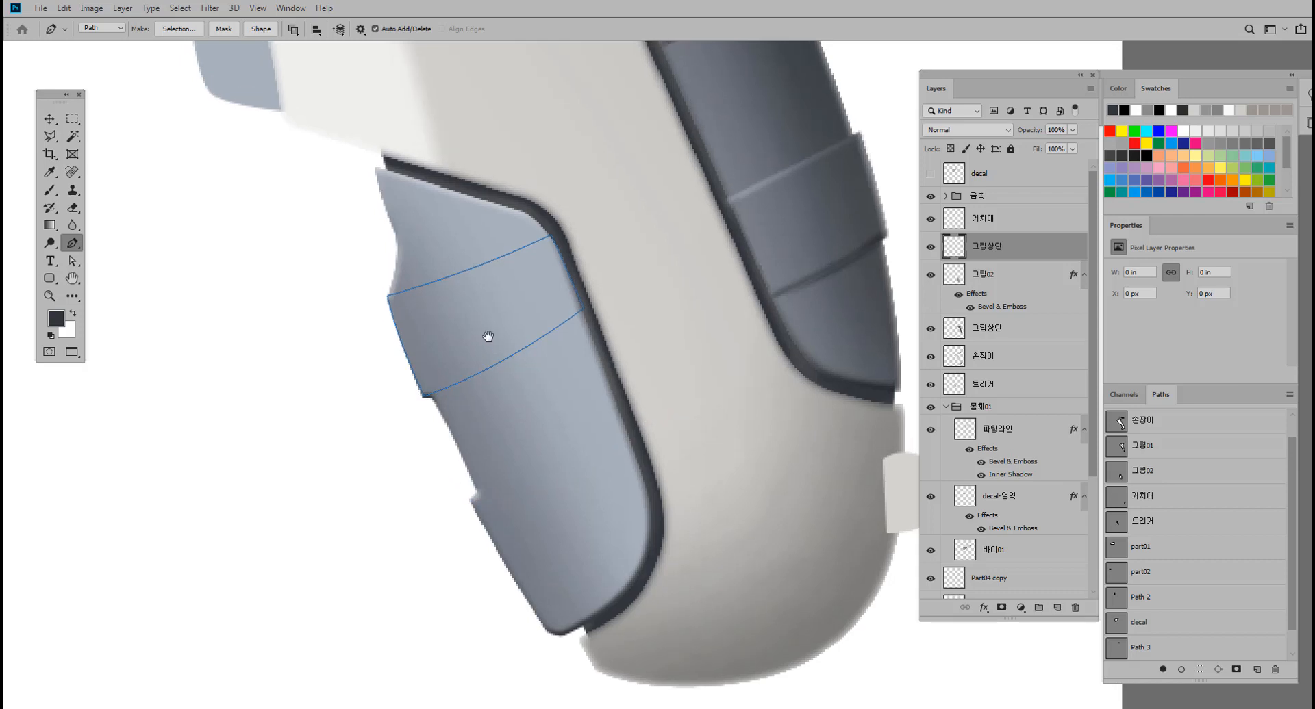
Adjust the band path's corner anchors and lower curve to fit the front grip's edges, and convert the path to a selection.
{"action": "left_click", "coordinate": [72, 261]}
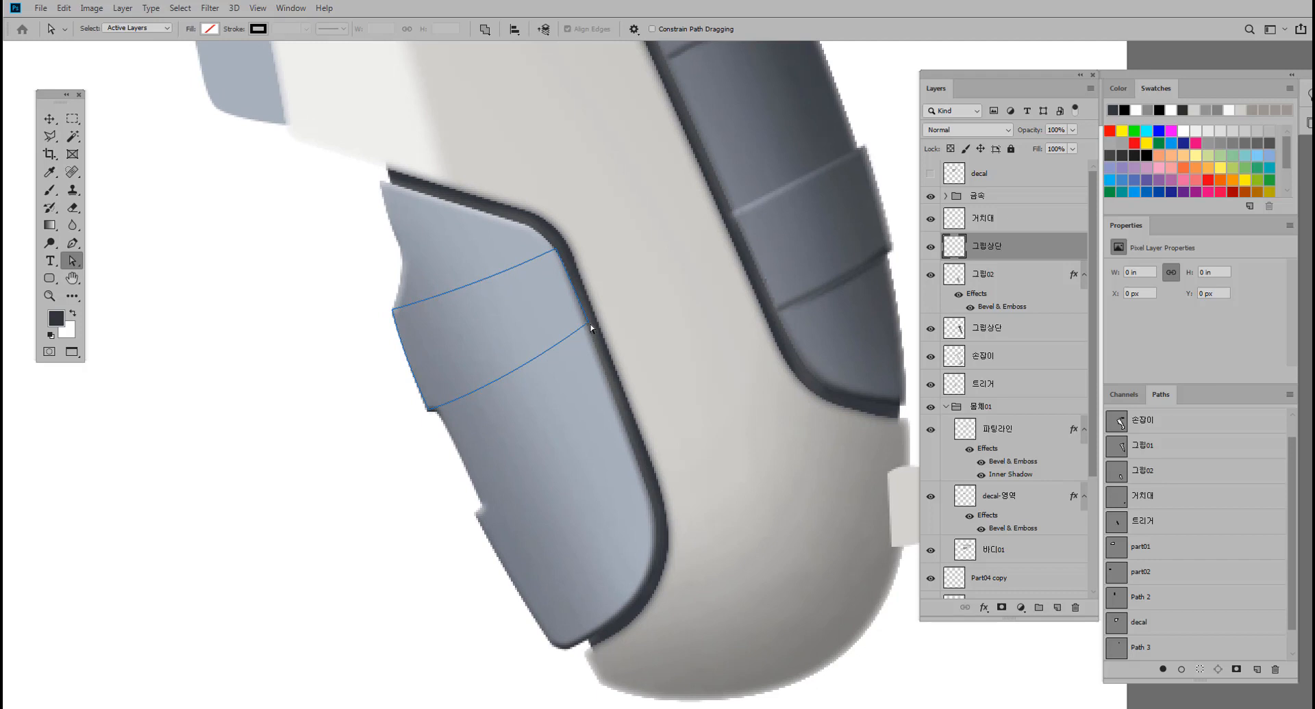
{"action": "left_click_drag", "start_coordinate": [589, 323], "coordinate": [592, 340]}
{"action": "left_click_drag", "start_coordinate": [560, 255], "coordinate": [560, 250]}
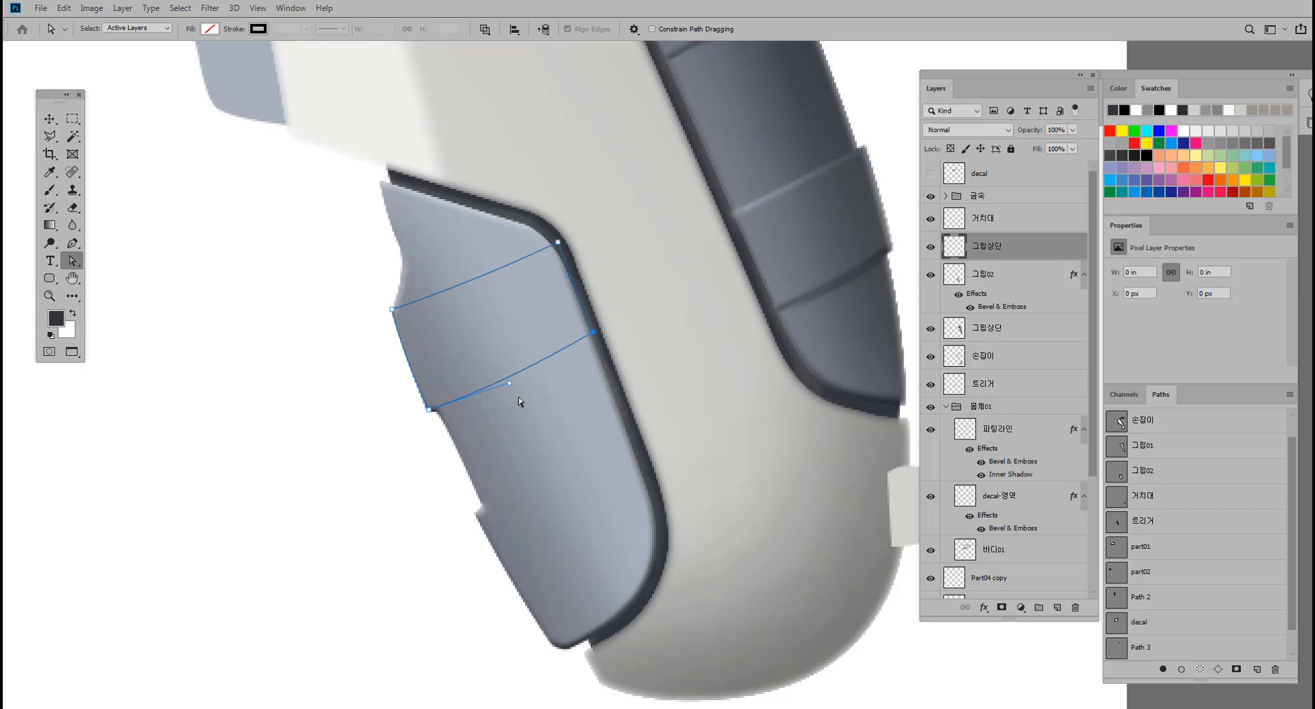
{"action": "left_click_drag", "start_coordinate": [510, 387], "coordinate": [519, 385]}
{"action": "left_click", "coordinate": [394, 313]}
{"action": "left_click_drag", "start_coordinate": [394, 312], "coordinate": [396, 317]}
{"action": "left_click_drag", "start_coordinate": [560, 249], "coordinate": [557, 244]}
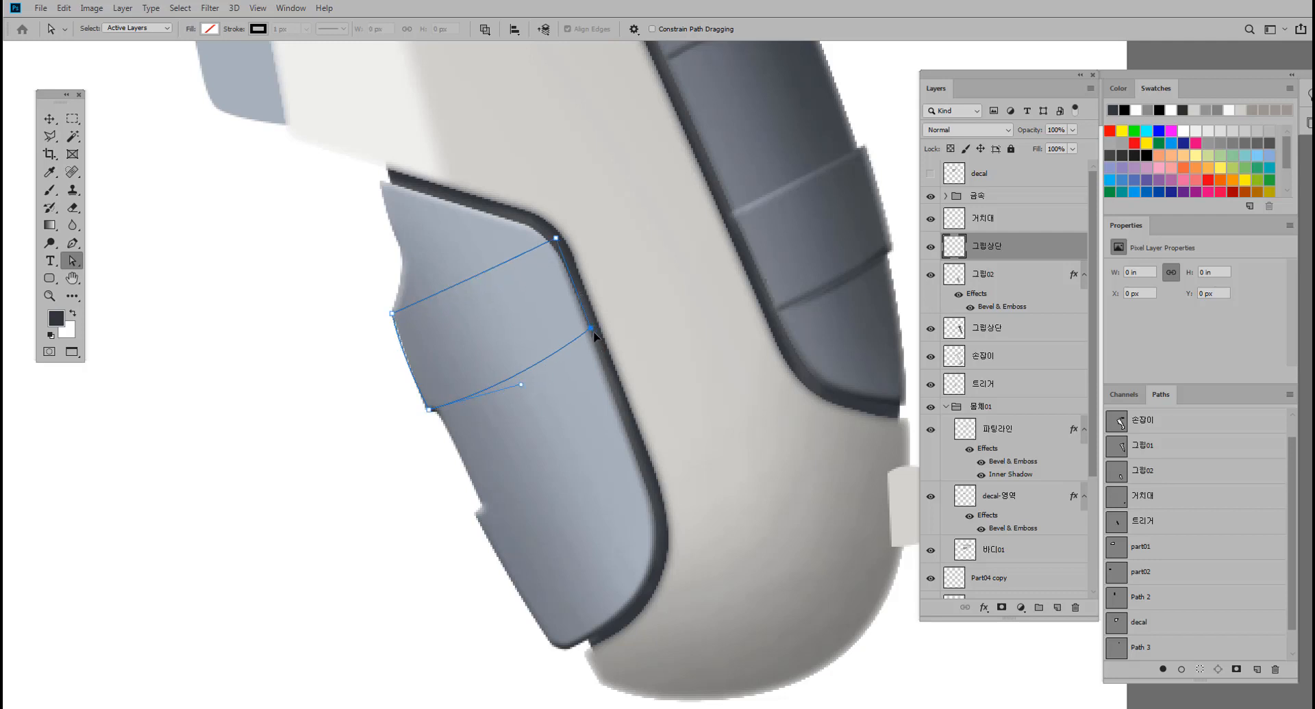
{"action": "left_click_drag", "start_coordinate": [593, 330], "coordinate": [600, 335]}
{"action": "left_click", "coordinate": [557, 240]}
{"action": "key", "text": "ctrl+Return"}
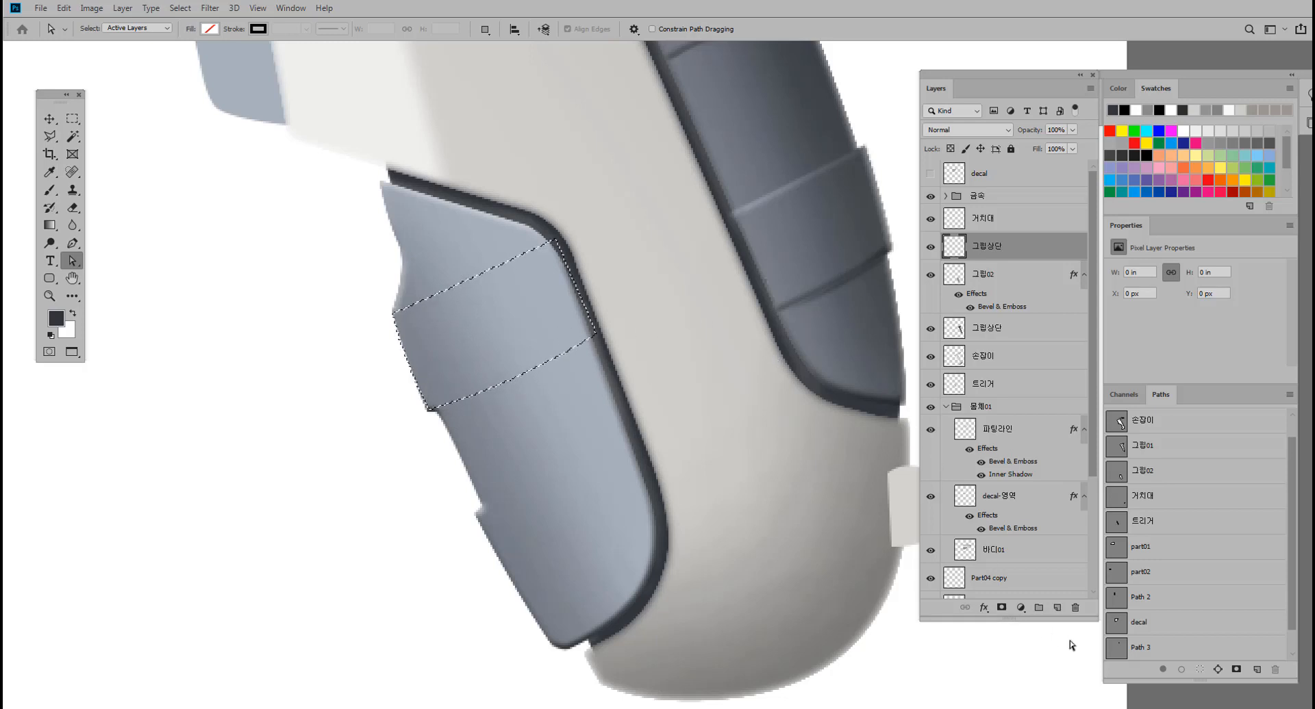
Fill the selected band with medium gray on a new layer above 그립상단, and hide that layer.
{"action": "left_click", "coordinate": [1056, 608]}
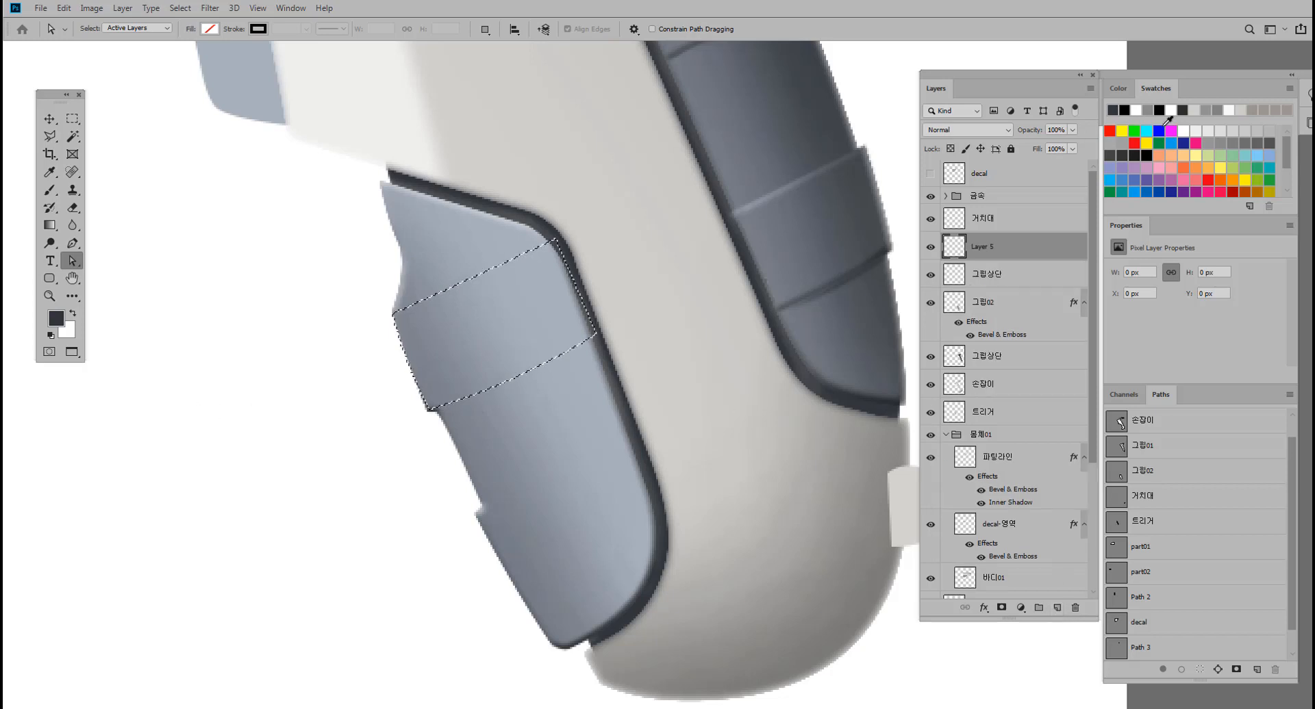
{"action": "left_click", "coordinate": [1218, 144]}
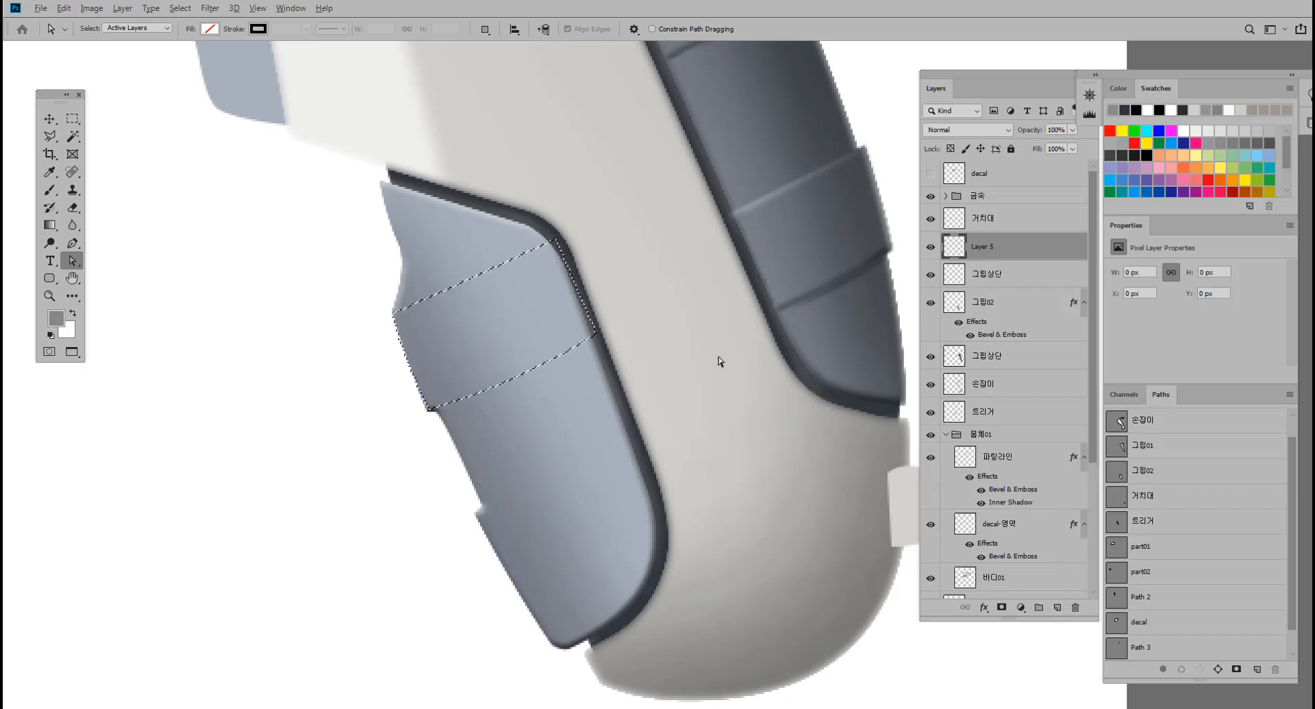
{"action": "key", "text": "alt+BackSpace"}
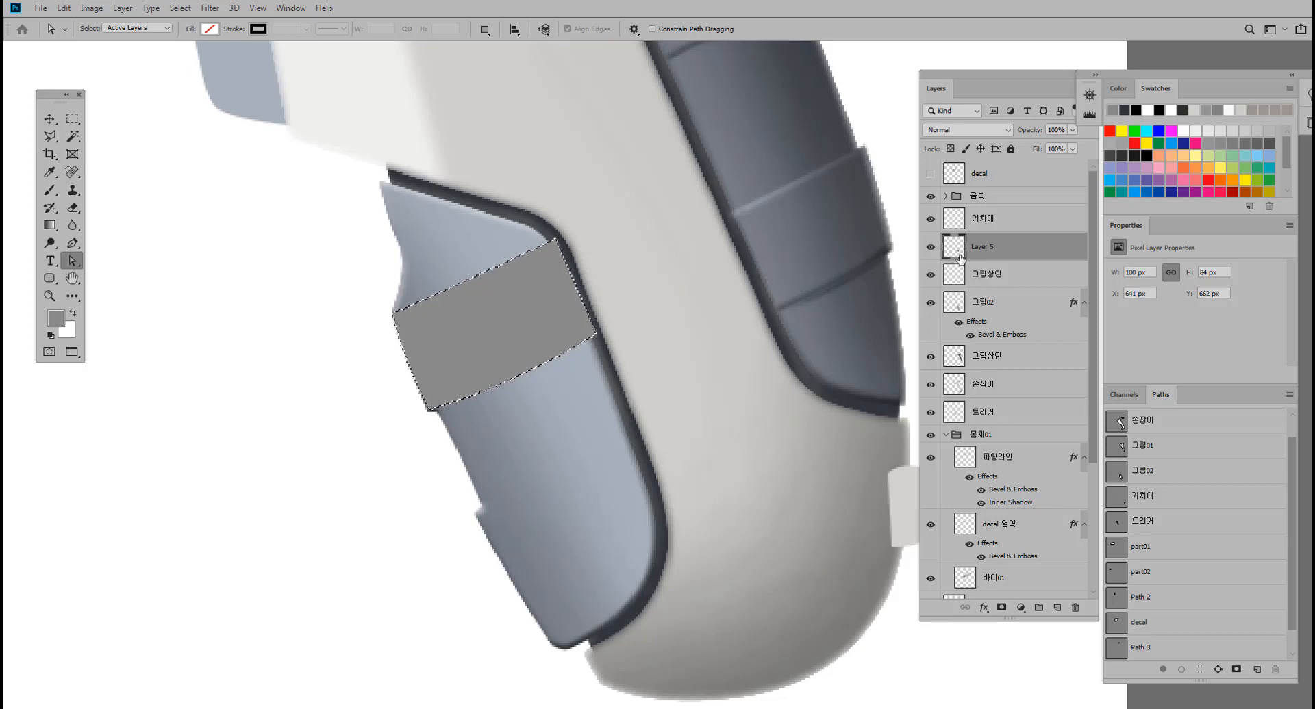
{"action": "left_click", "coordinate": [930, 248]}
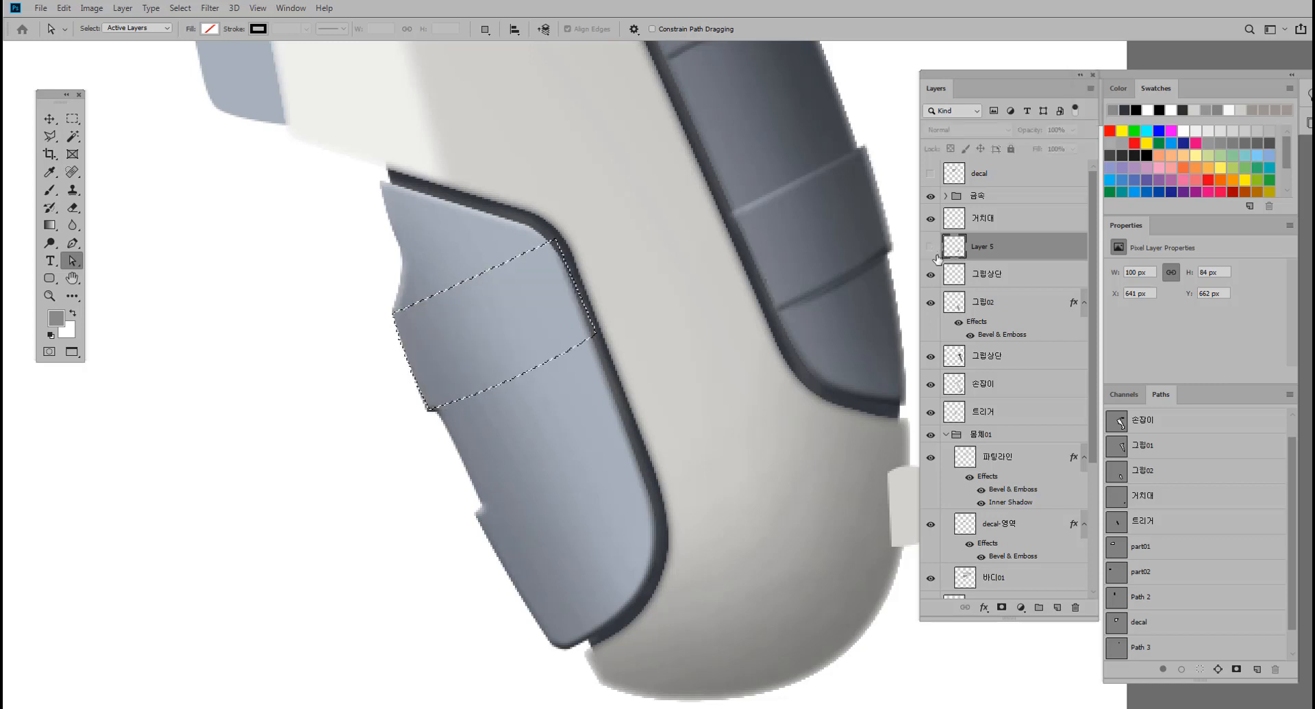
Create a new layer directly above the 그립상단 layer.
{"action": "left_click", "coordinate": [988, 277]}
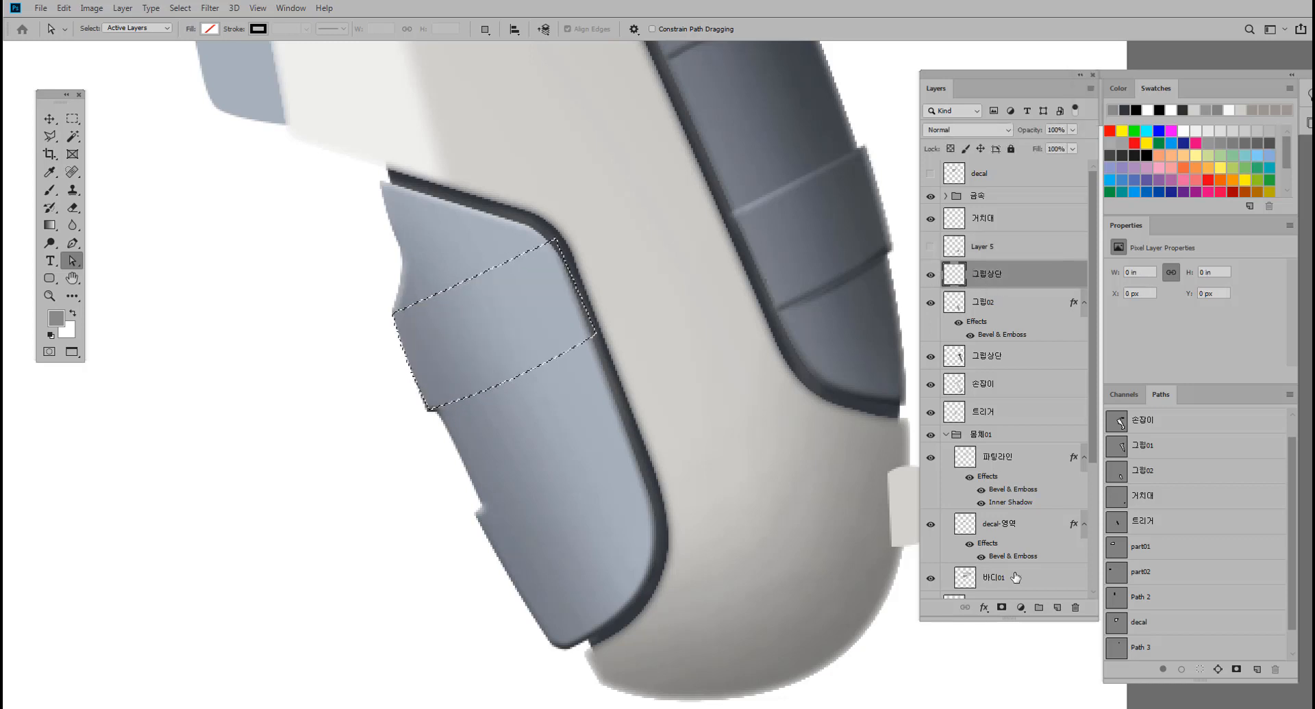
{"action": "left_click", "coordinate": [1057, 609]}
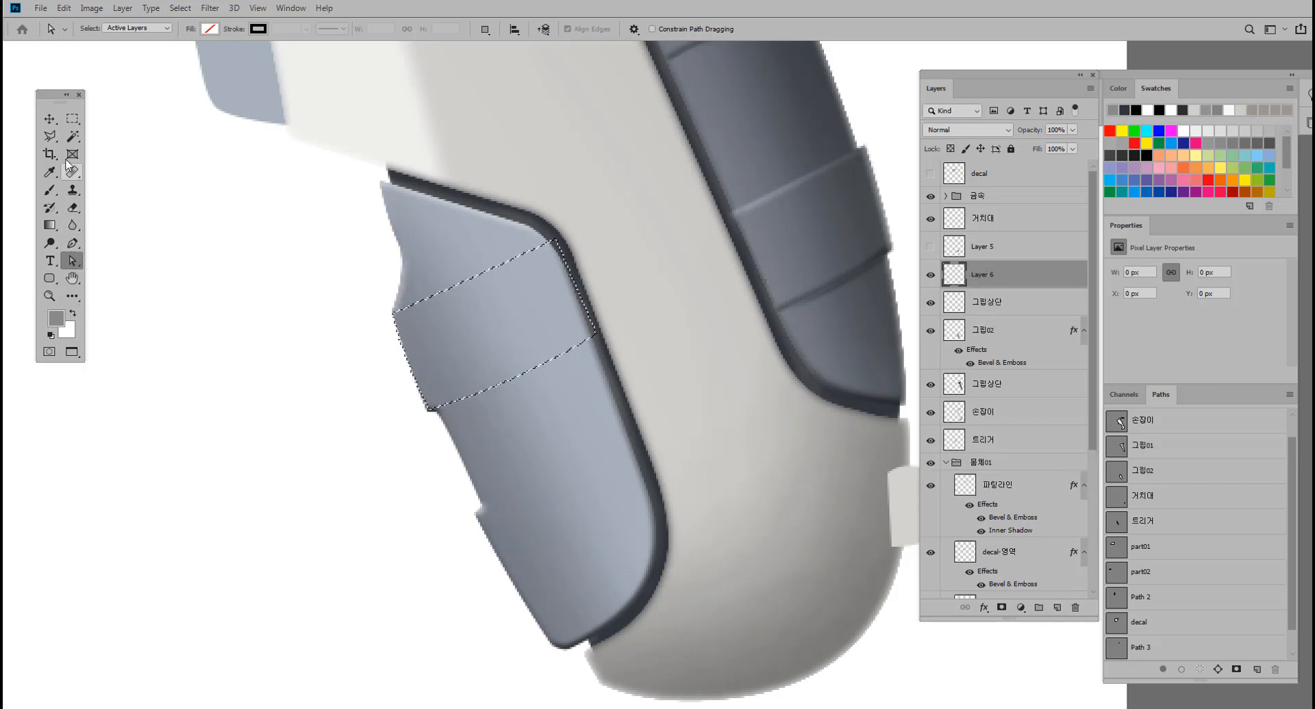
Subtract the lower part of the band selection with the Polygonal Lasso, leaving a thin strip along its upper edge.
{"action": "left_click", "coordinate": [72, 119]}
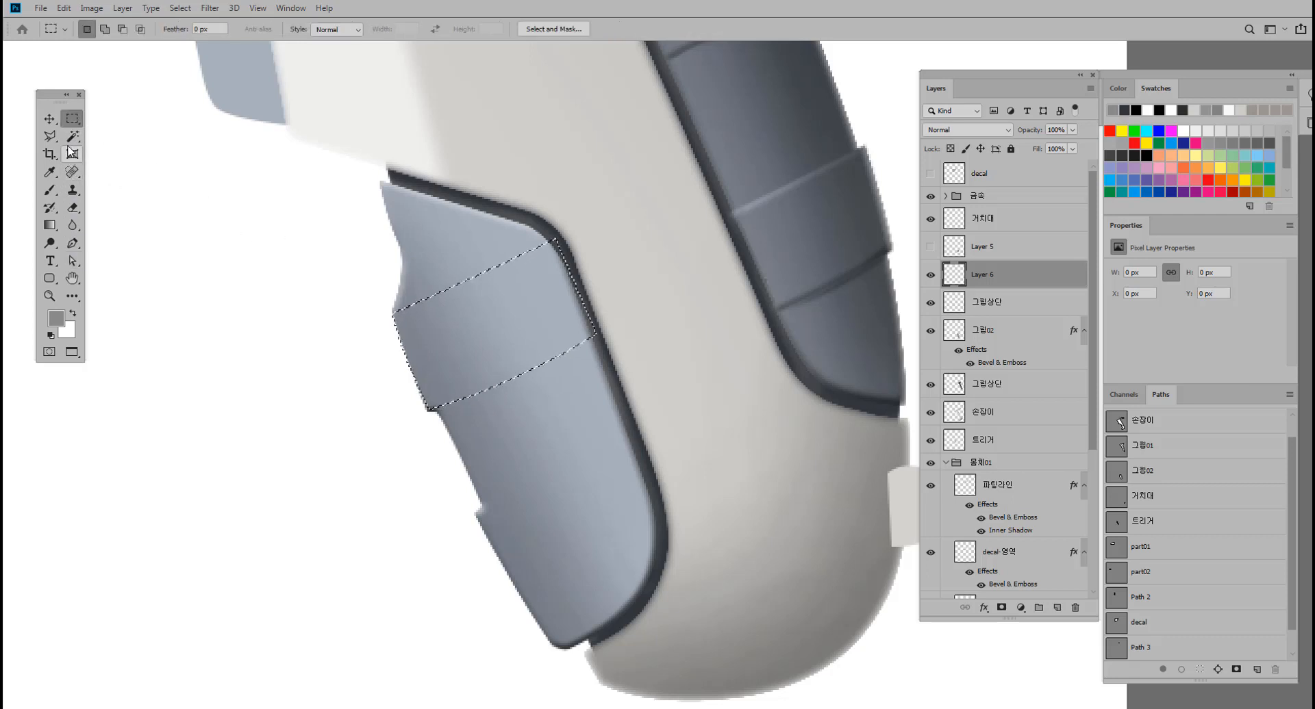
{"action": "left_click", "coordinate": [50, 136]}
{"action": "left_click", "coordinate": [520, 283], "text": "ctrl"}
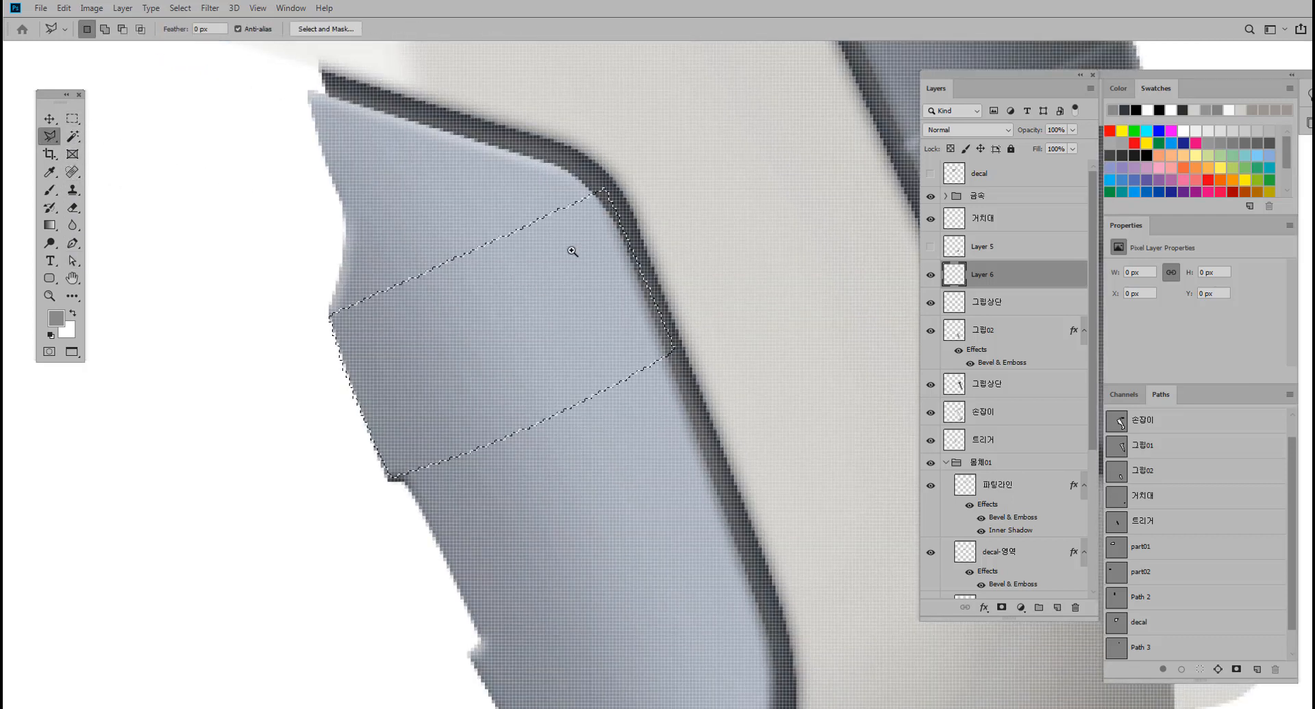
{"action": "left_click", "coordinate": [571, 252], "text": "alt"}
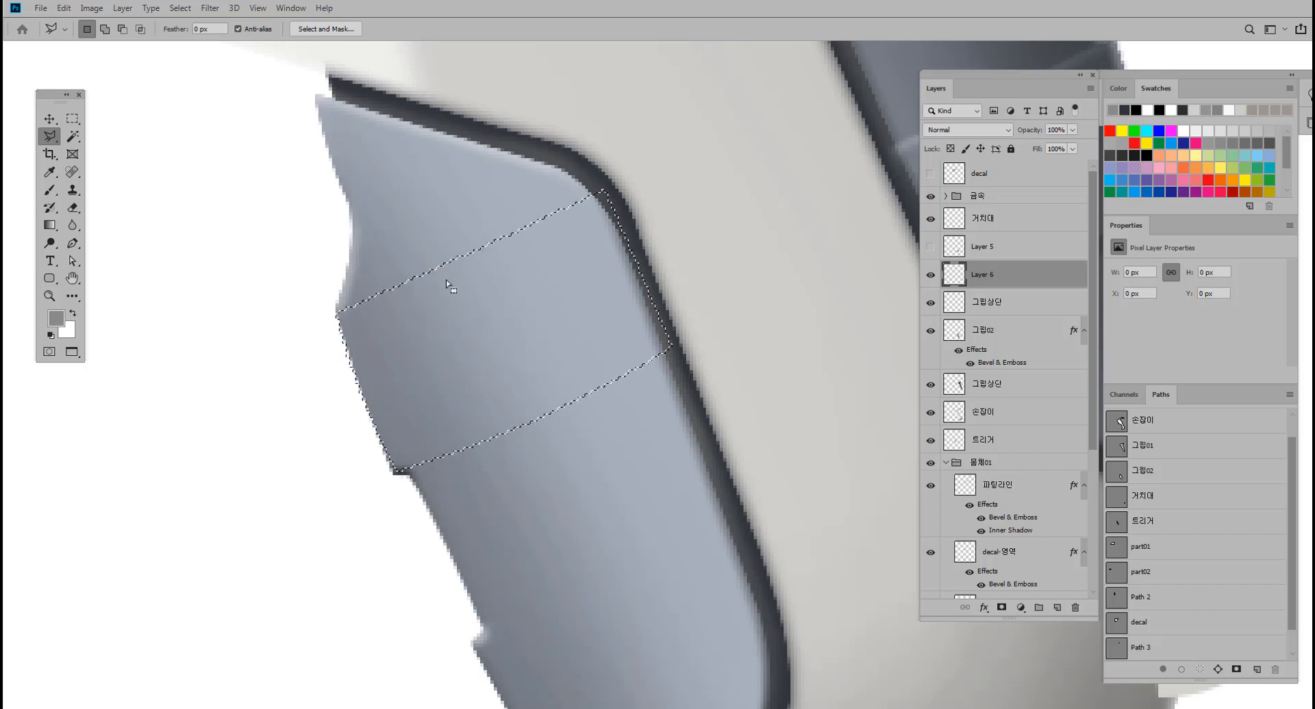
{"action": "left_click", "coordinate": [615, 194], "text": "alt"}
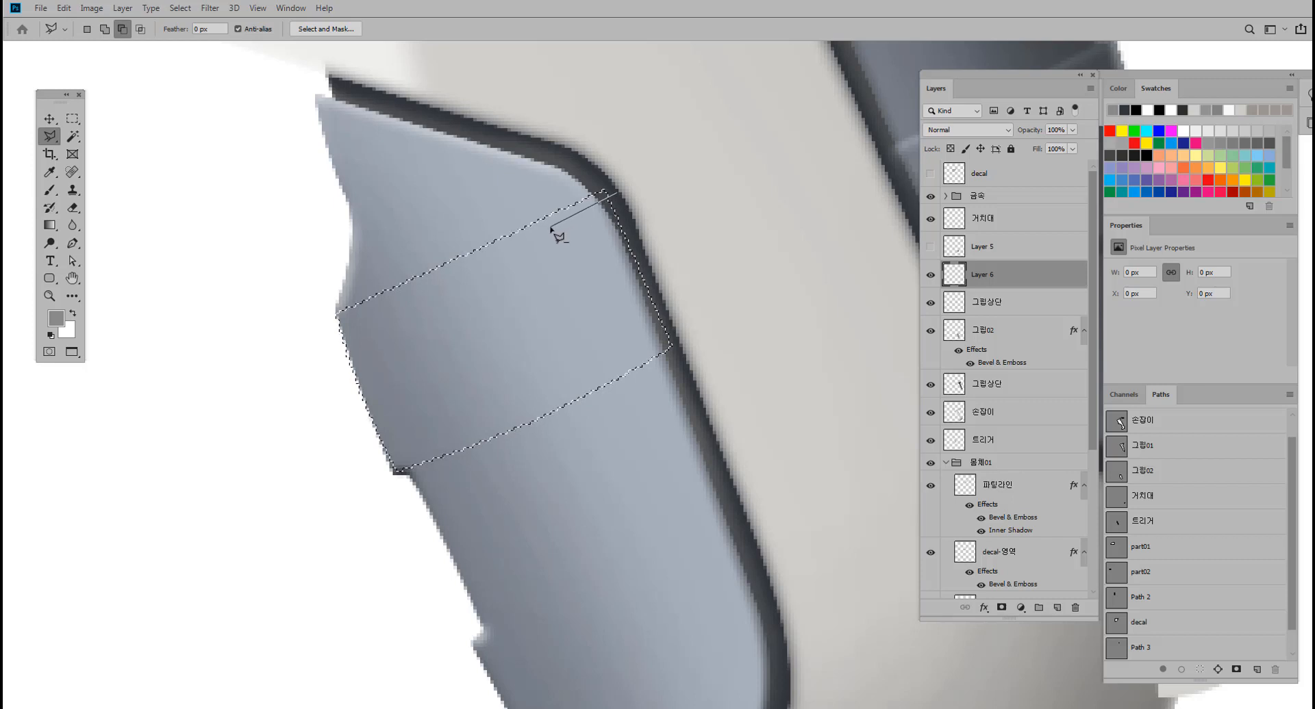
{"action": "left_click", "coordinate": [481, 258]}
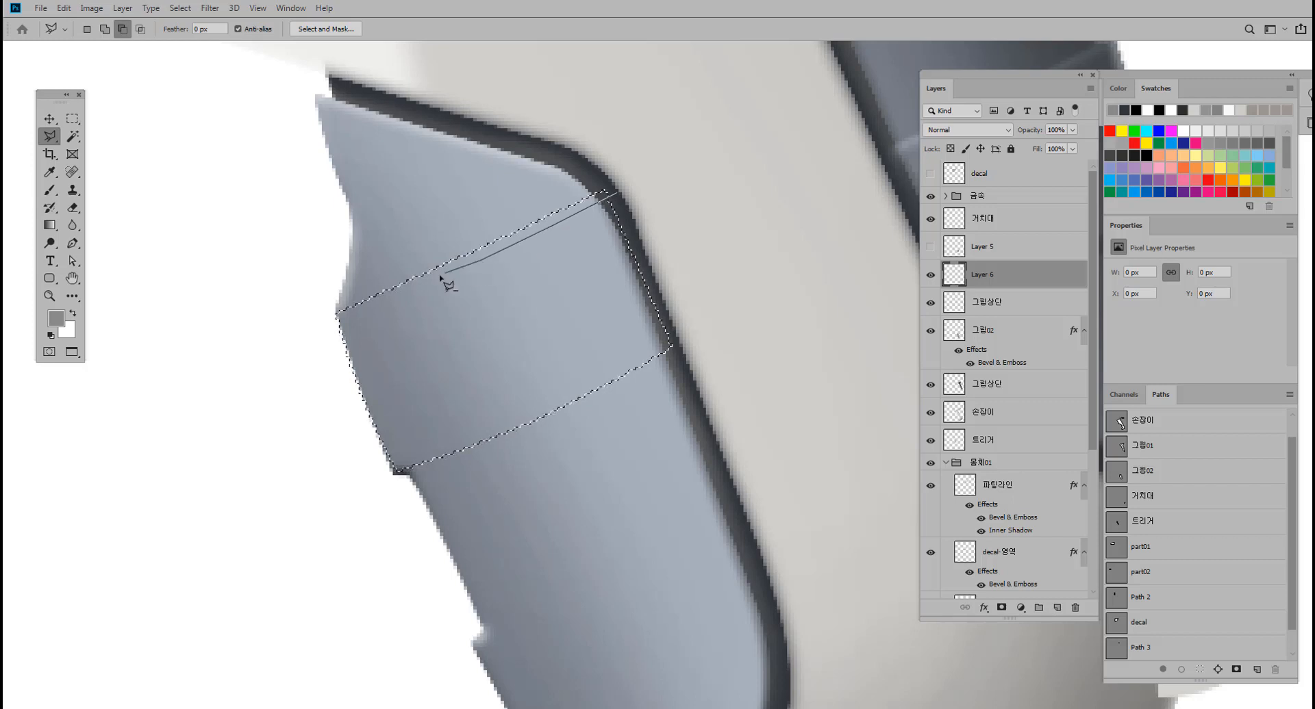
{"action": "left_click", "coordinate": [376, 307]}
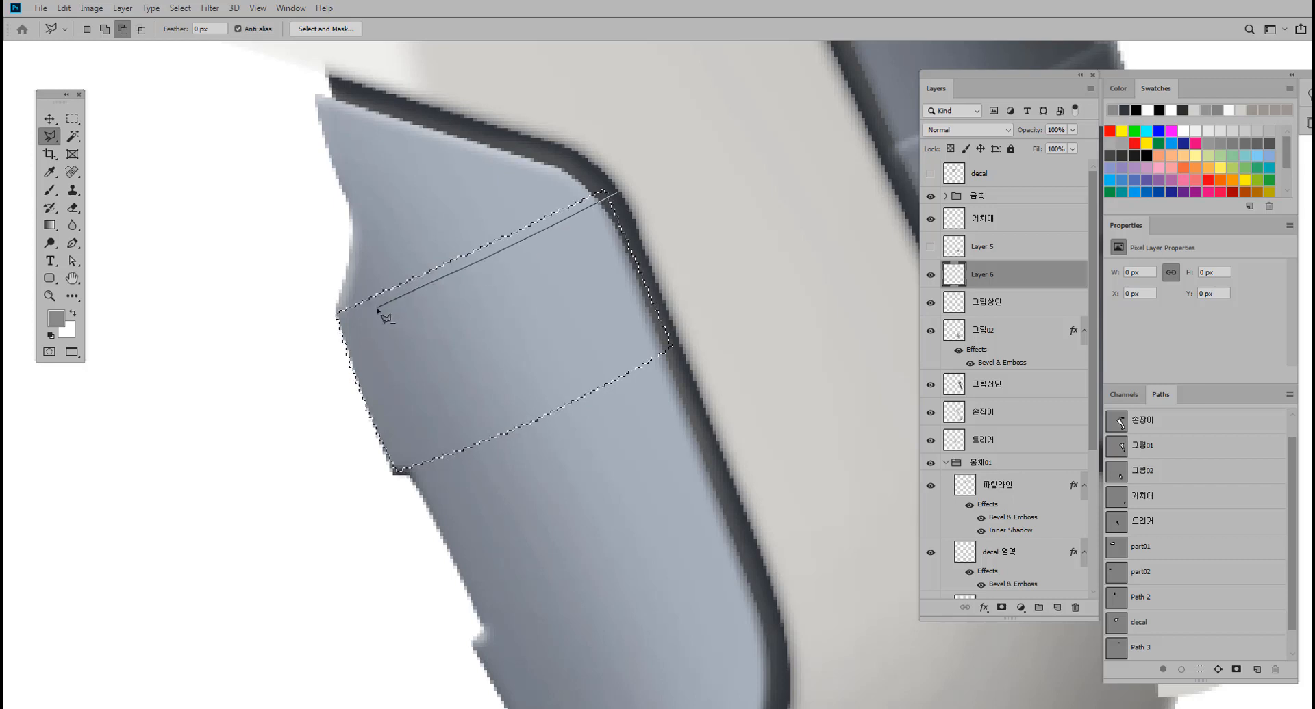
{"action": "left_click", "coordinate": [329, 327]}
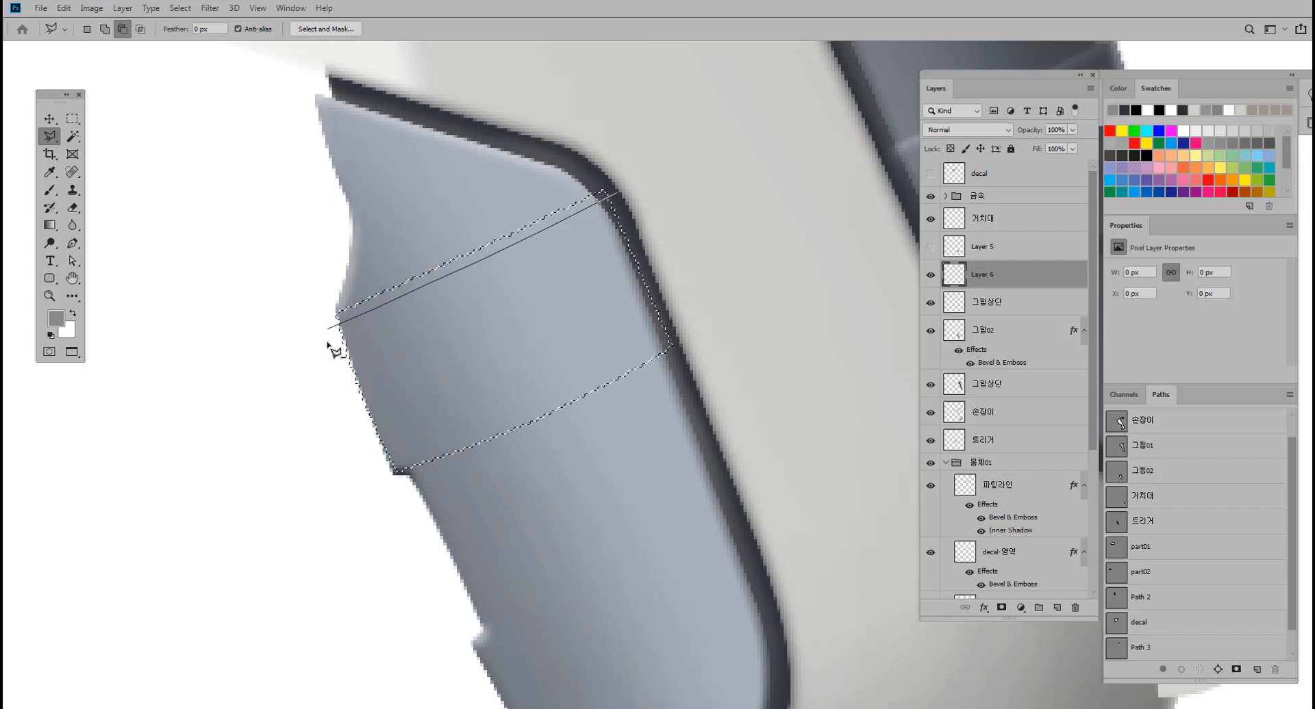
{"action": "left_click", "coordinate": [365, 501]}
{"action": "left_click", "coordinate": [553, 481]}
{"action": "left_click", "coordinate": [757, 320]}
{"action": "left_click", "coordinate": [666, 205]}
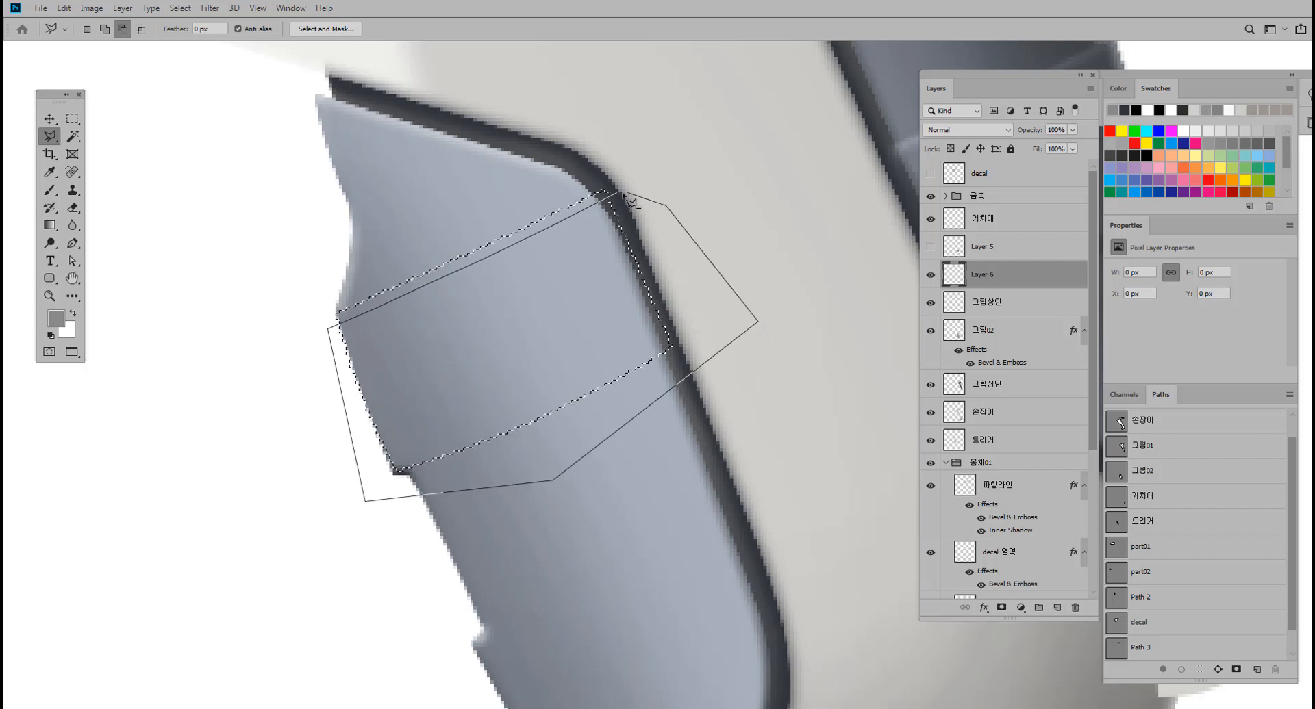
{"action": "left_click", "coordinate": [618, 197]}
Feather the thin strip selection by 1 pixel.
{"action": "scroll", "coordinate": [595, 269], "scroll_direction": "down", "scroll_amount": 3}
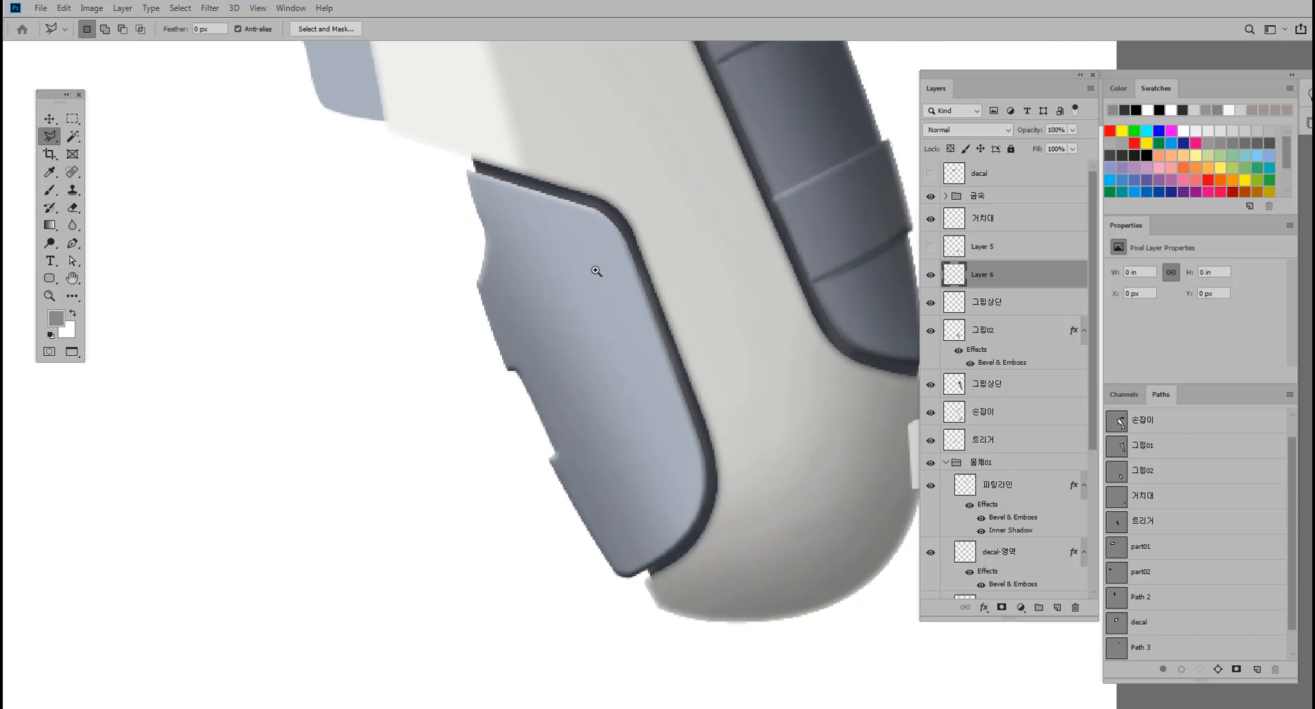
{"action": "right_click", "coordinate": [563, 246]}
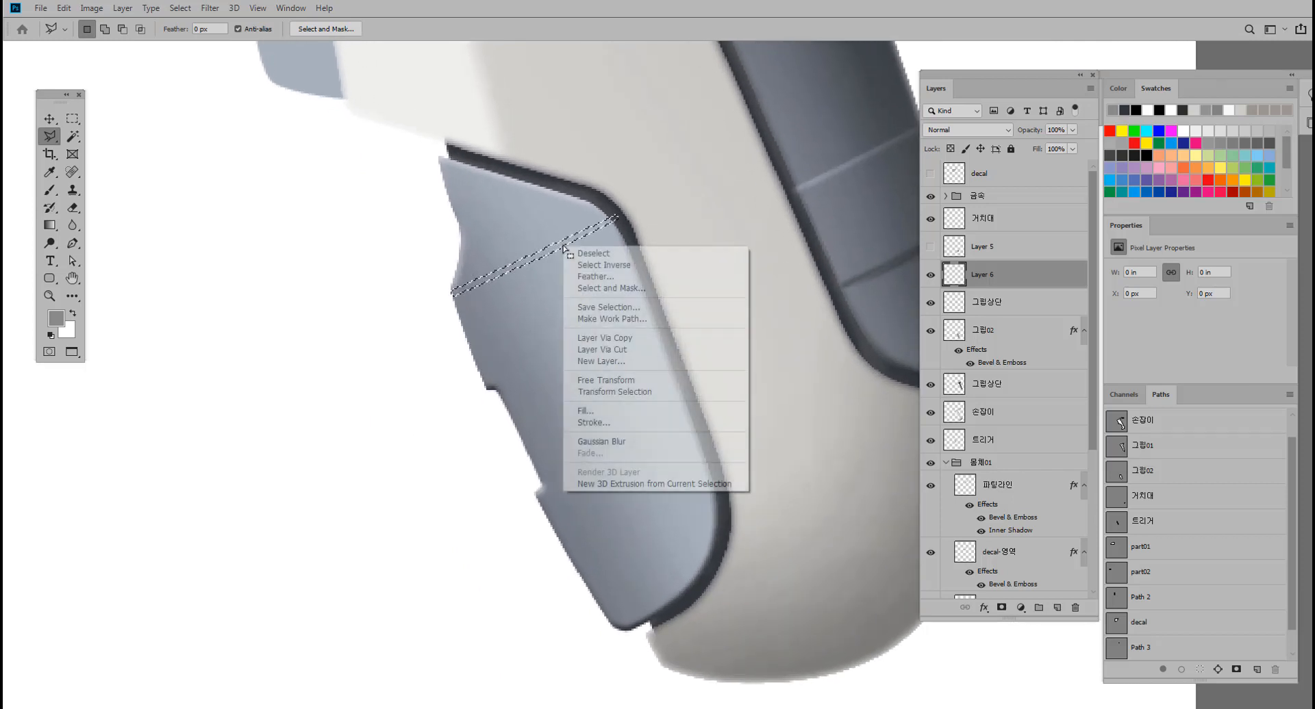
{"action": "left_click", "coordinate": [595, 276]}
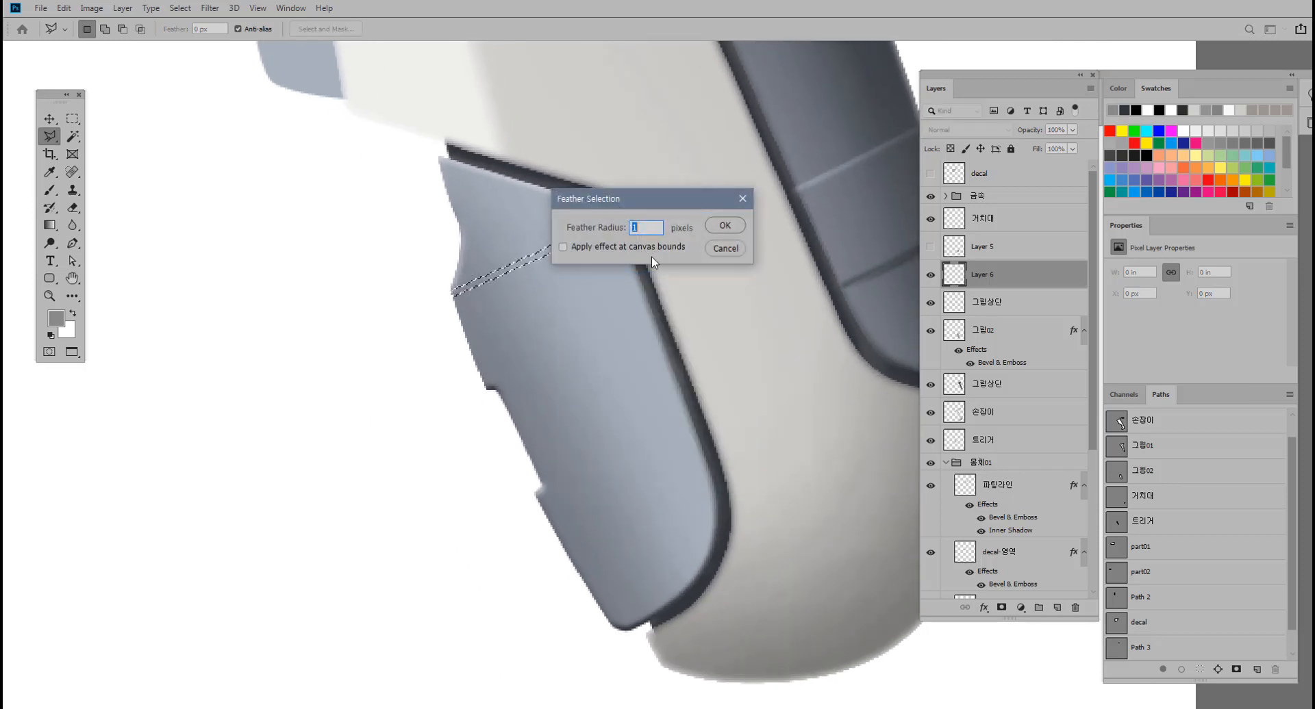
{"action": "left_click", "coordinate": [724, 226]}
{"action": "scroll", "coordinate": [595, 342], "scroll_direction": "up", "scroll_amount": 2}
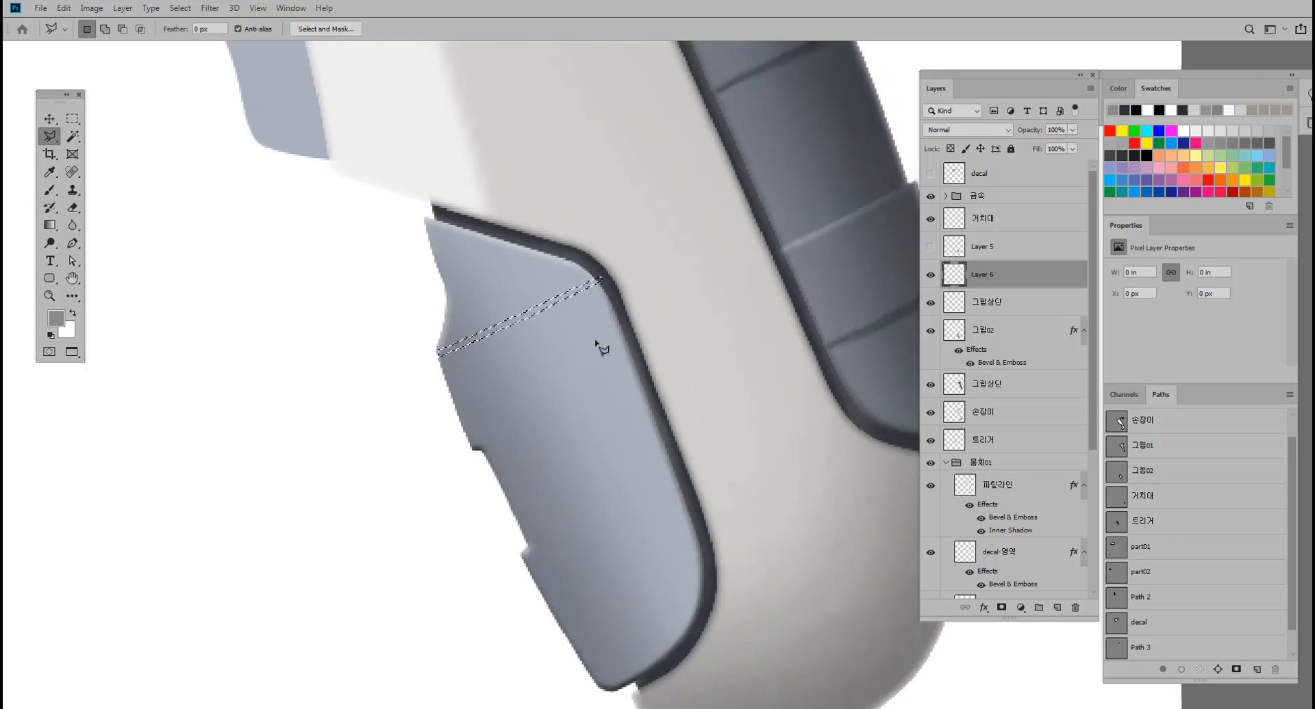
Try a Brightness/Contrast adjustment on the new empty layer, and identify the front grip's layer by toggling 그립02's visibility.
{"action": "key", "text": "ctrl+b"}
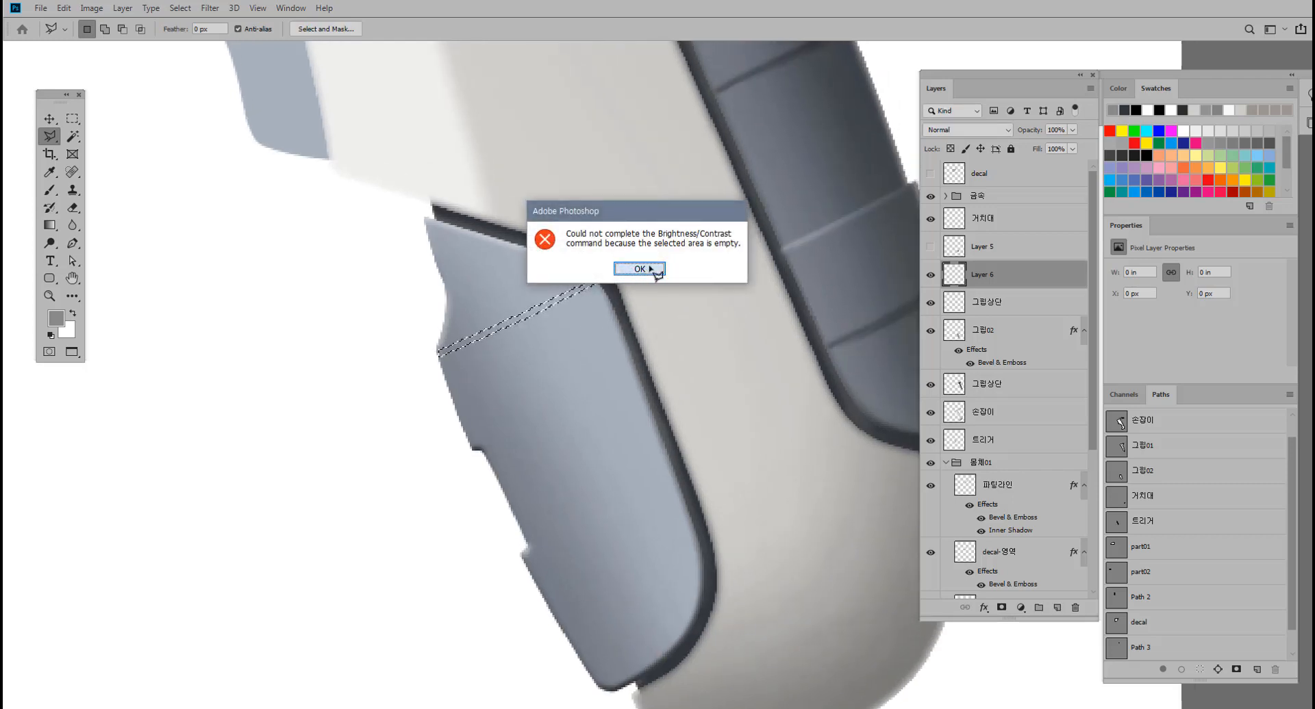
{"action": "left_click", "coordinate": [652, 269]}
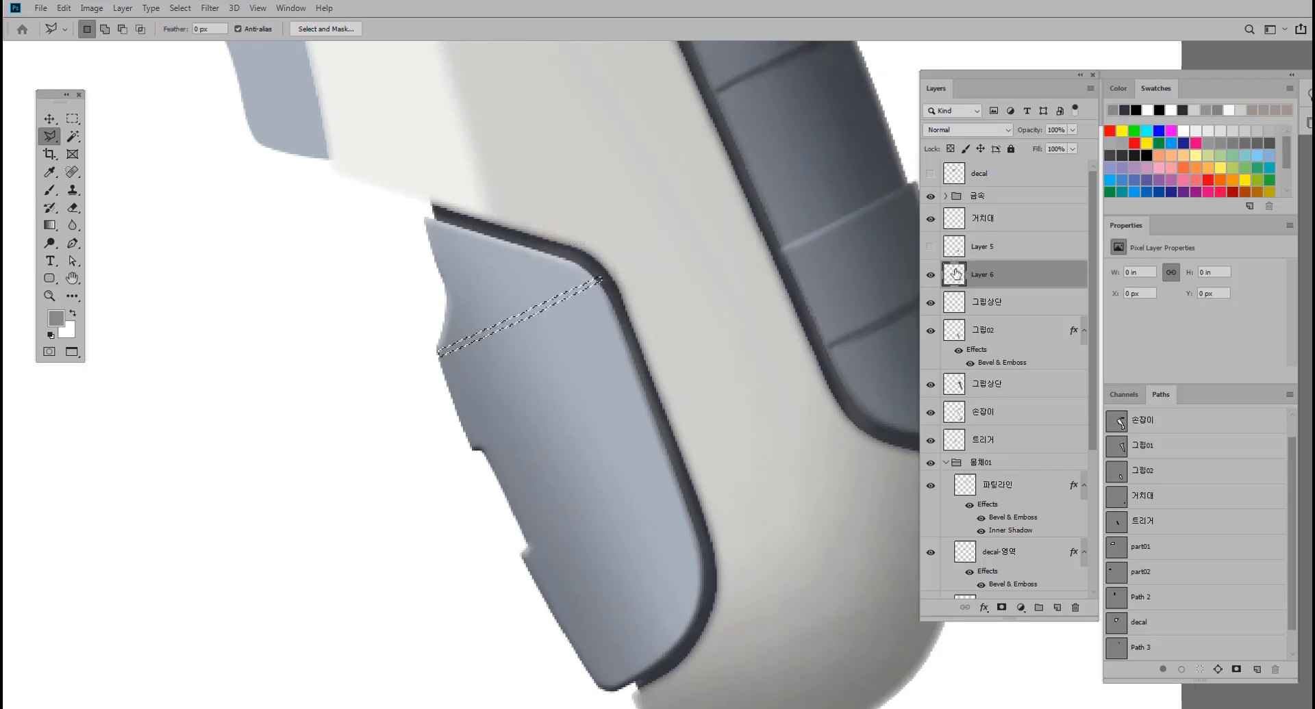
{"action": "left_click", "coordinate": [963, 307]}
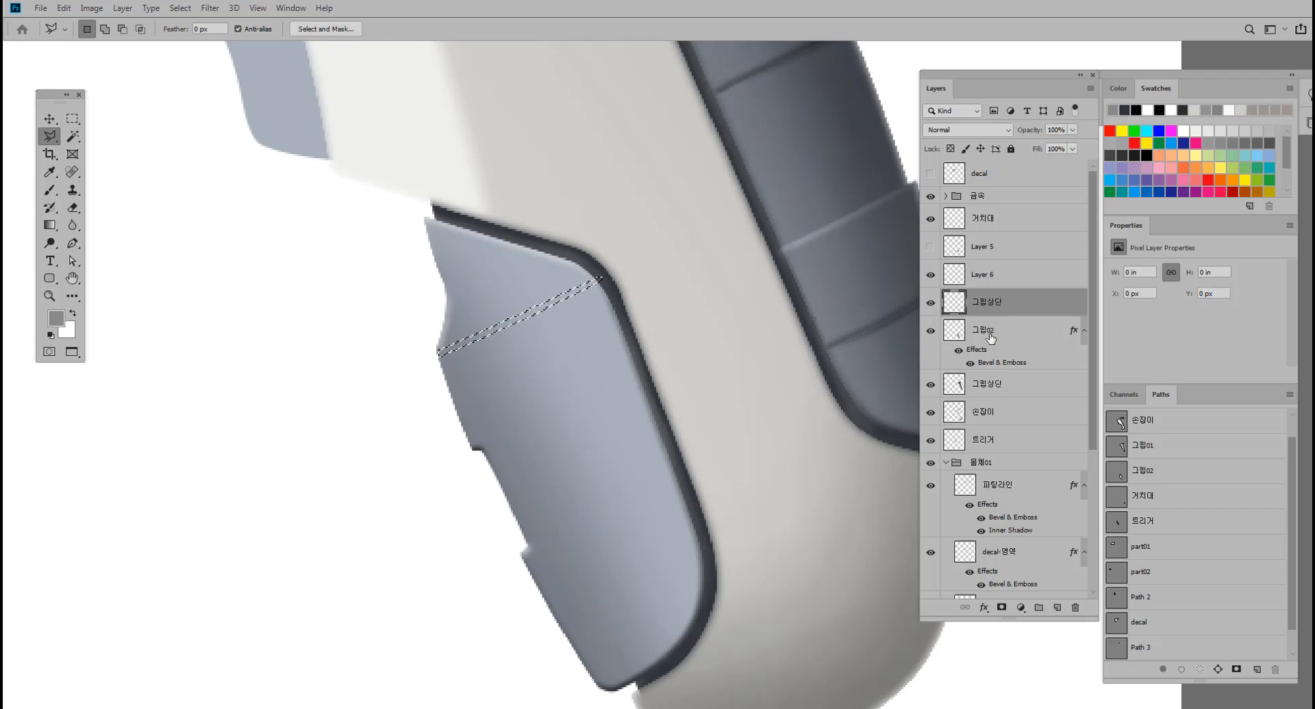
{"action": "left_click", "coordinate": [956, 334]}
{"action": "left_click", "coordinate": [930, 331]}
{"action": "left_click", "coordinate": [930, 331]}
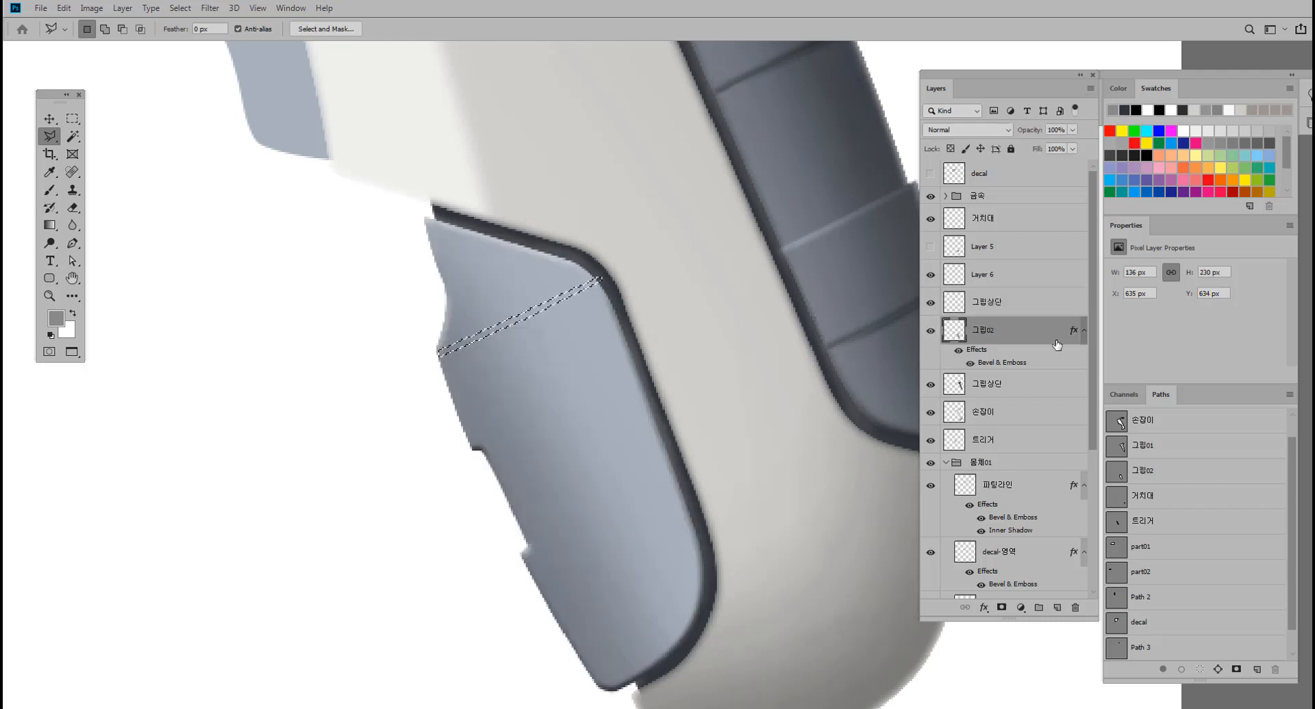
Try filling the strip selection with white on the 그립상단 layer, and undo the fill.
{"action": "left_click_drag", "start_coordinate": [590, 311], "coordinate": [560, 321]}
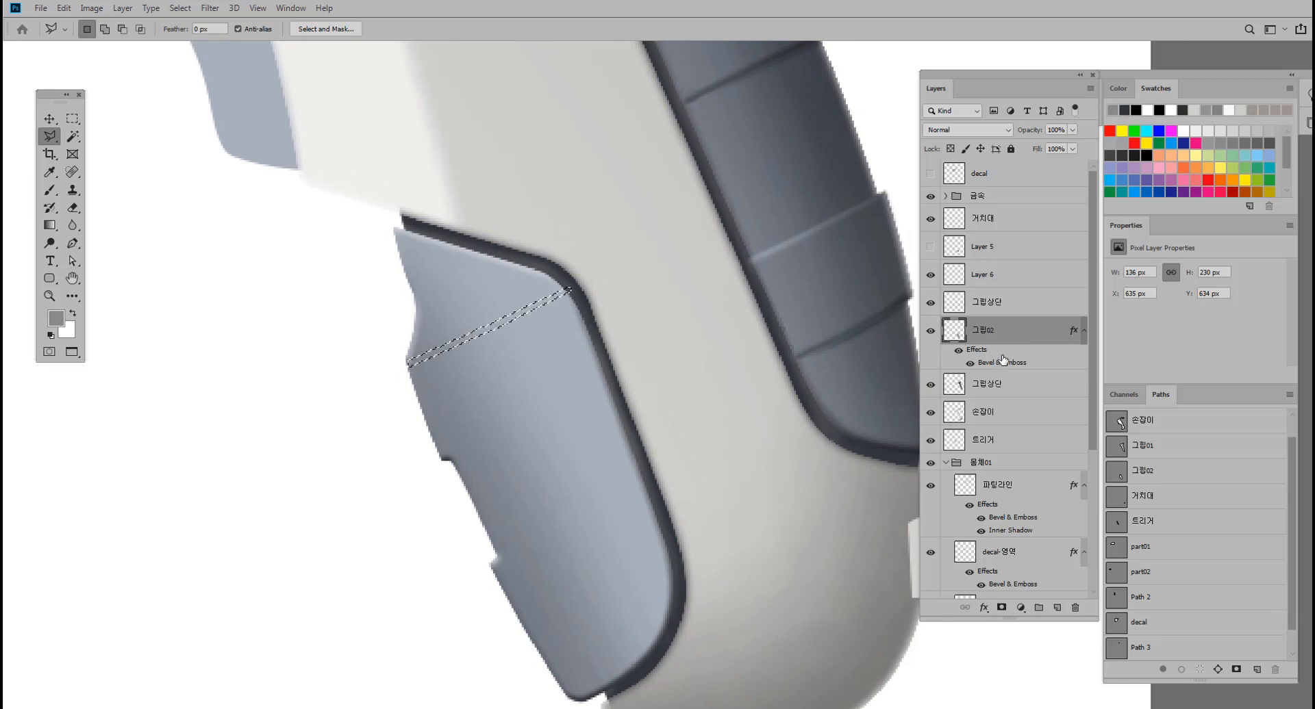
{"action": "left_click", "coordinate": [1002, 310]}
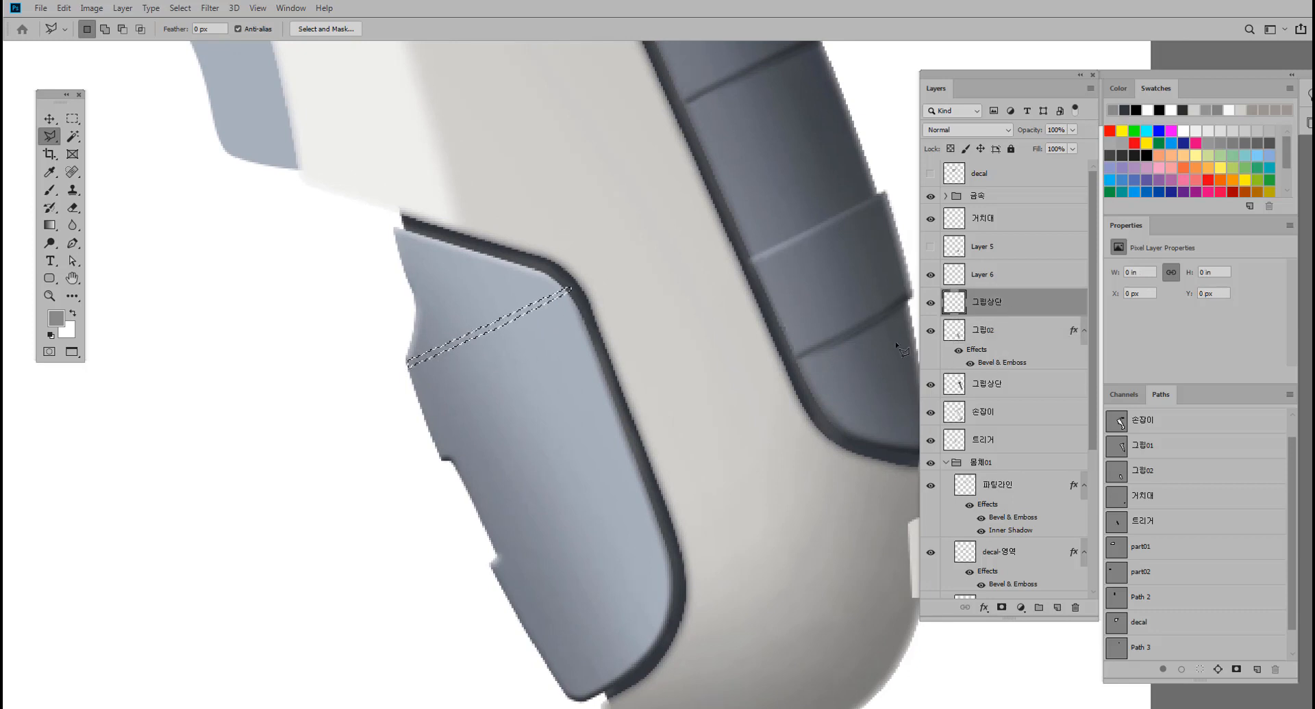
{"action": "key", "text": "ctrl+BackSpace"}
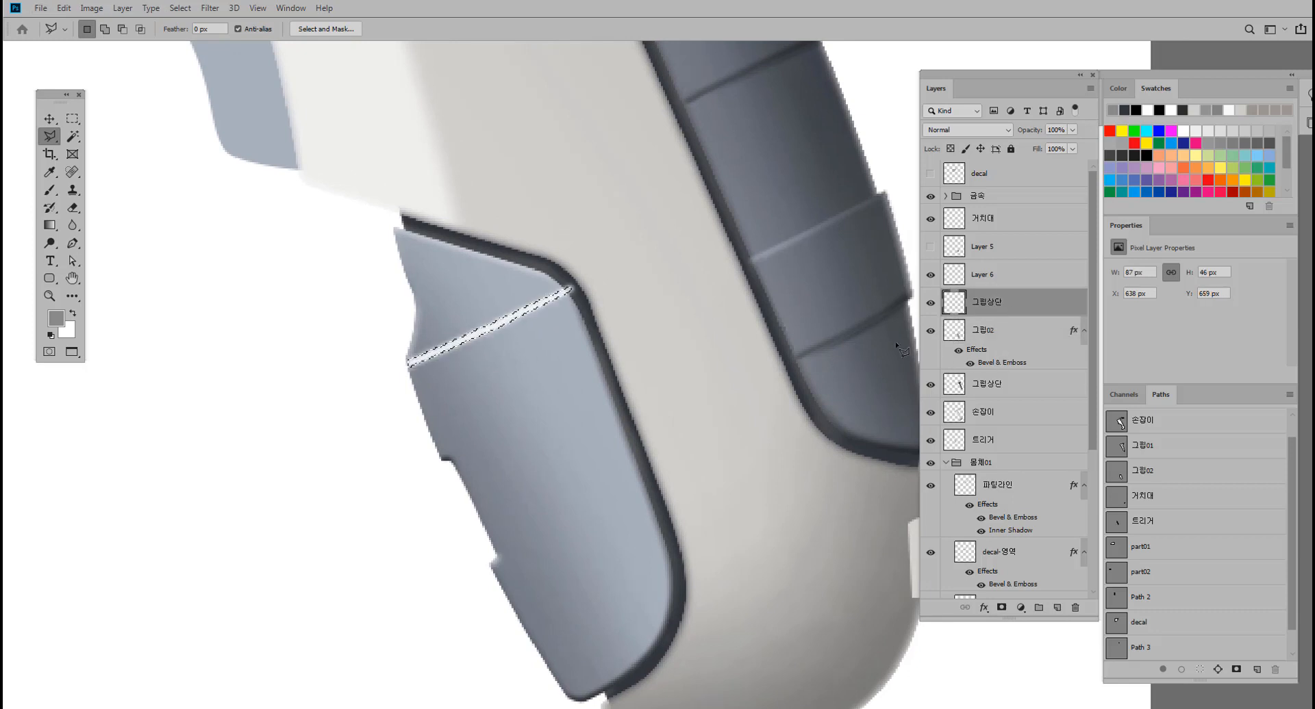
{"action": "mouse_move", "coordinate": [634, 369]}
{"action": "left_mouse_down"}
{"action": "mouse_move", "coordinate": [595, 371]}
{"action": "mouse_move", "coordinate": [634, 354]}
{"action": "left_mouse_up"}
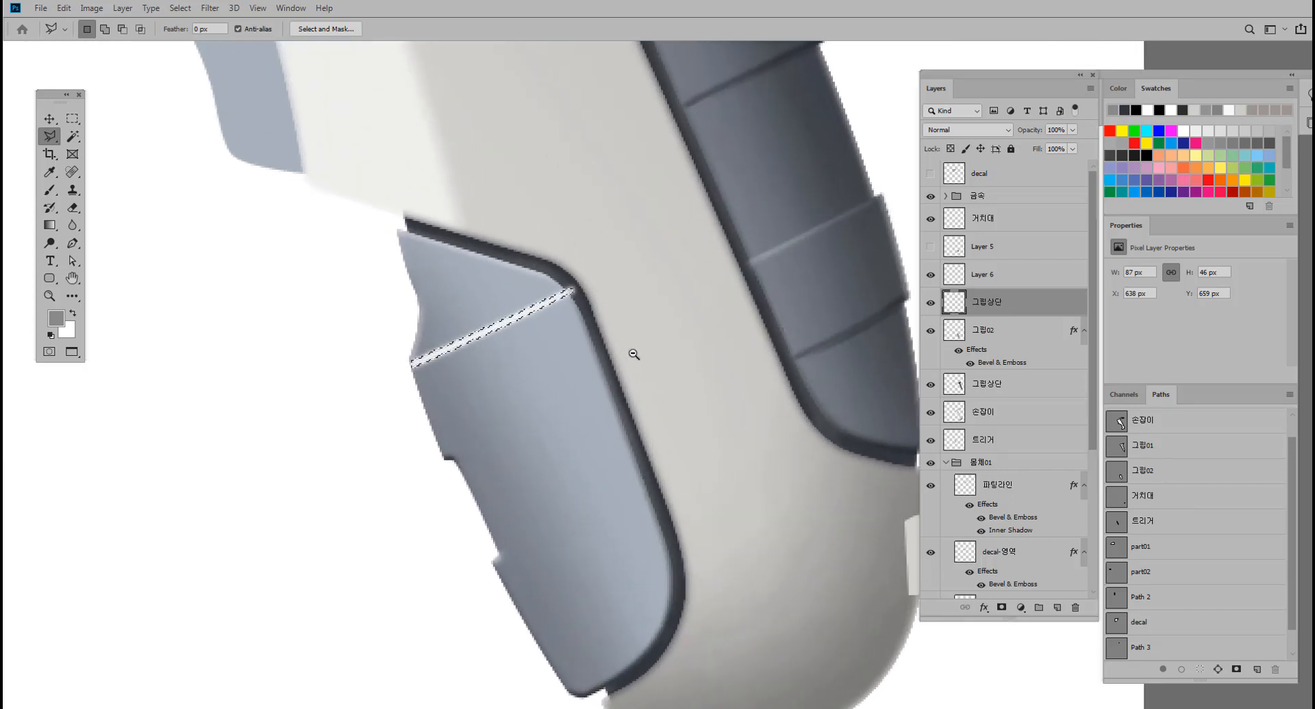
{"action": "key", "text": "ctrl+z"}
Brighten the strip on the 그립02 layer with a Brightness/Contrast brightness of about 40, and clear the selection.
{"action": "left_click", "coordinate": [968, 335]}
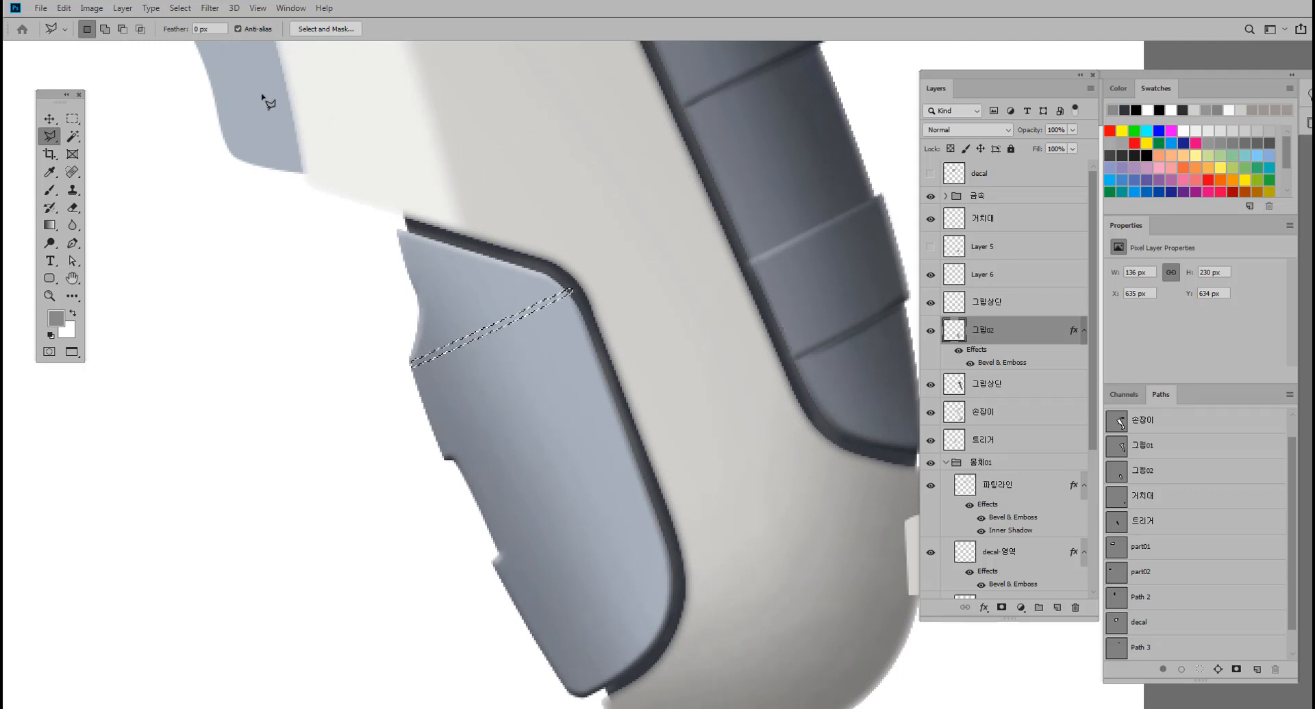
{"action": "left_click", "coordinate": [104, 29]}
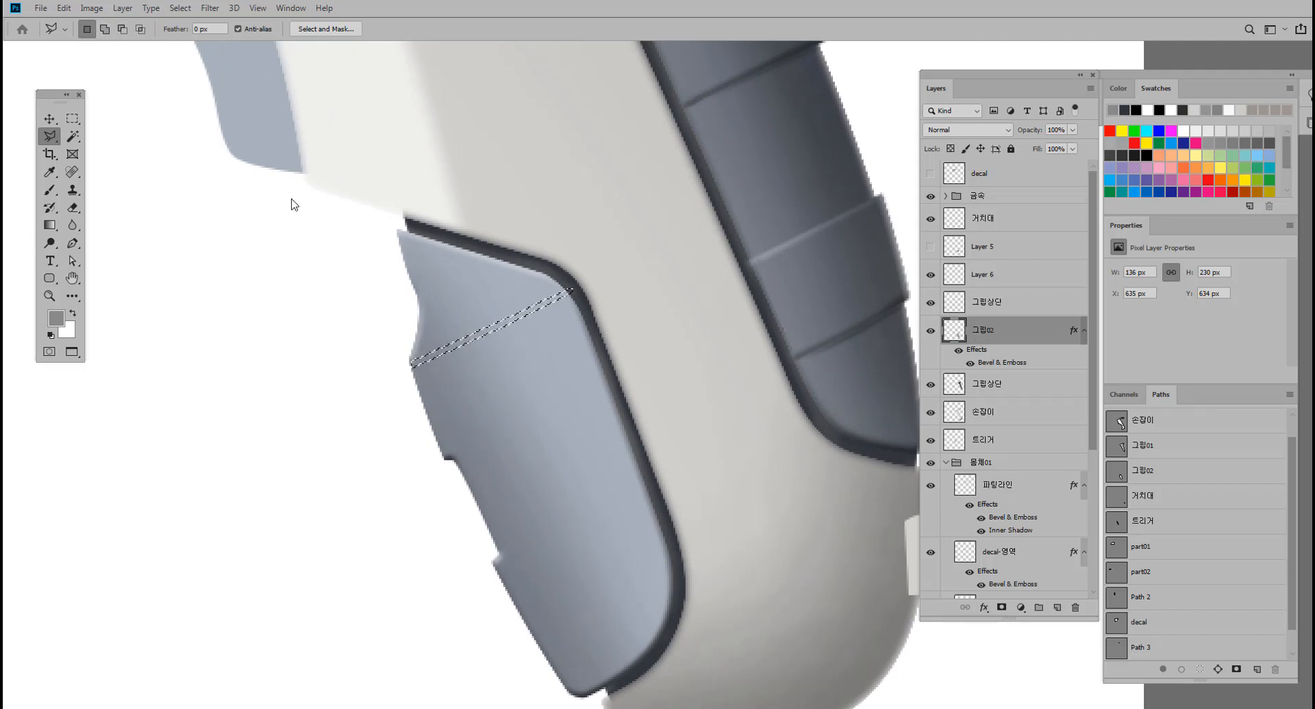
{"action": "key", "text": "alt+i"}
{"action": "key", "text": "a"}
{"action": "key", "text": "c"}
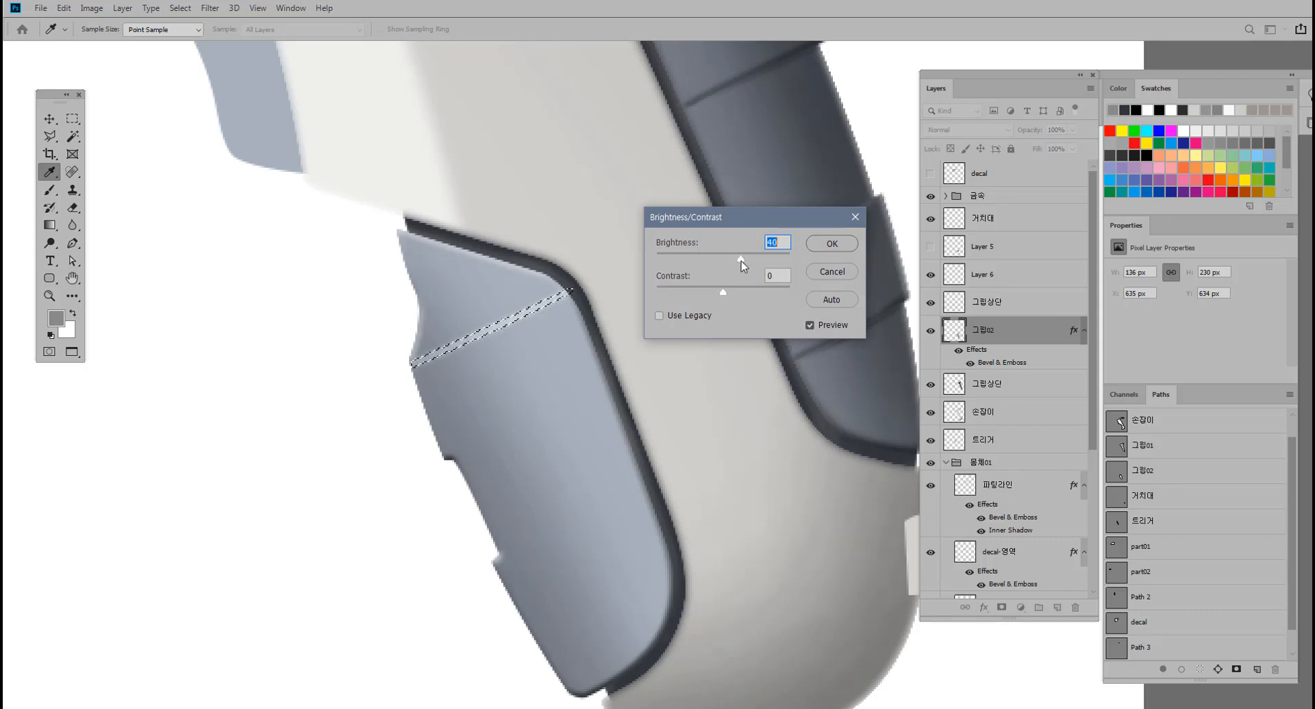
{"action": "left_click", "coordinate": [831, 244]}
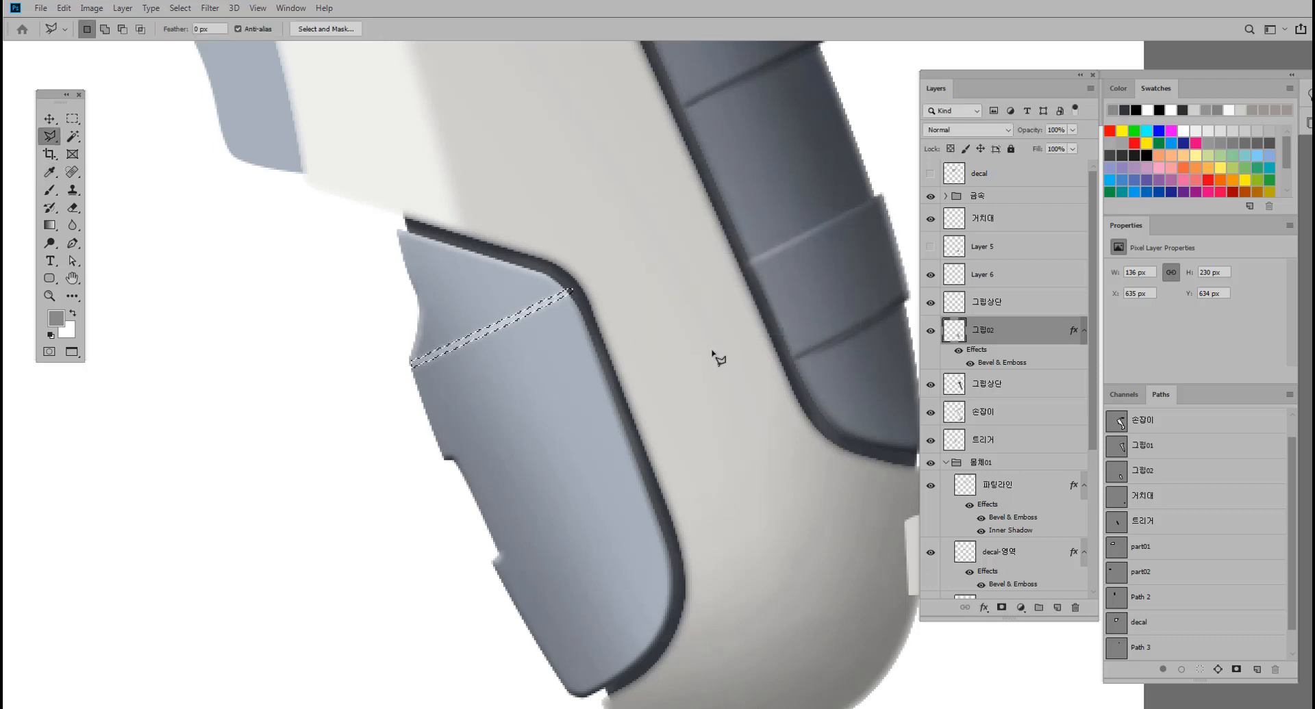
{"action": "key", "text": "ctrl+d"}
{"action": "left_click_drag", "start_coordinate": [586, 345], "coordinate": [552, 346]}
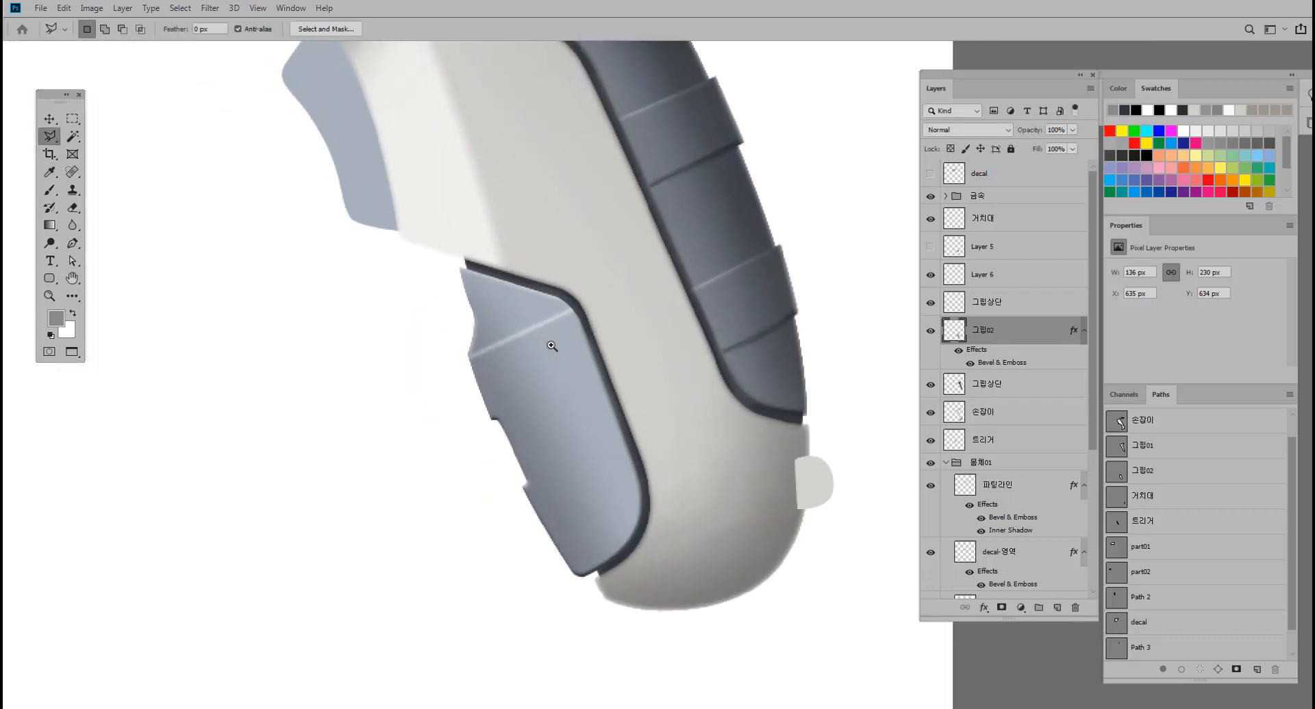
Find the layer holding the gray band fill and load Layer 5's pixels as a selection.
{"action": "left_click", "coordinate": [957, 280], "text": "ctrl"}
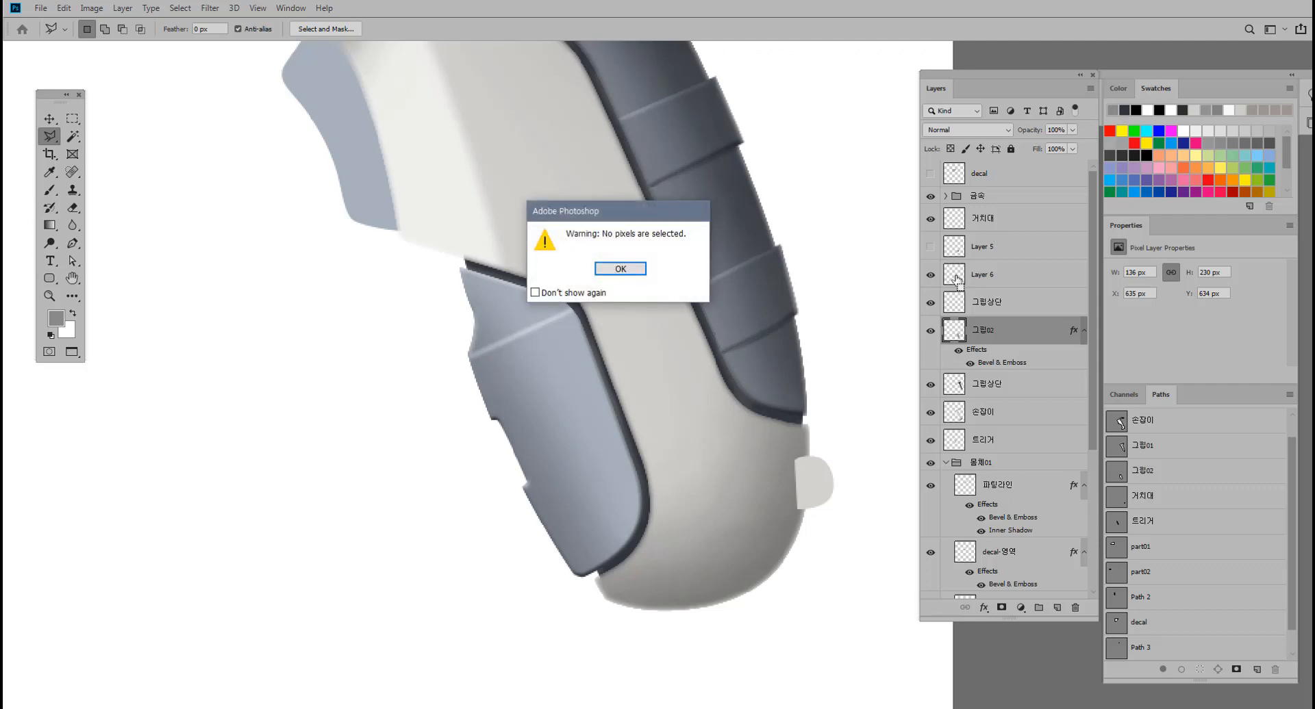
{"action": "left_click", "coordinate": [621, 269]}
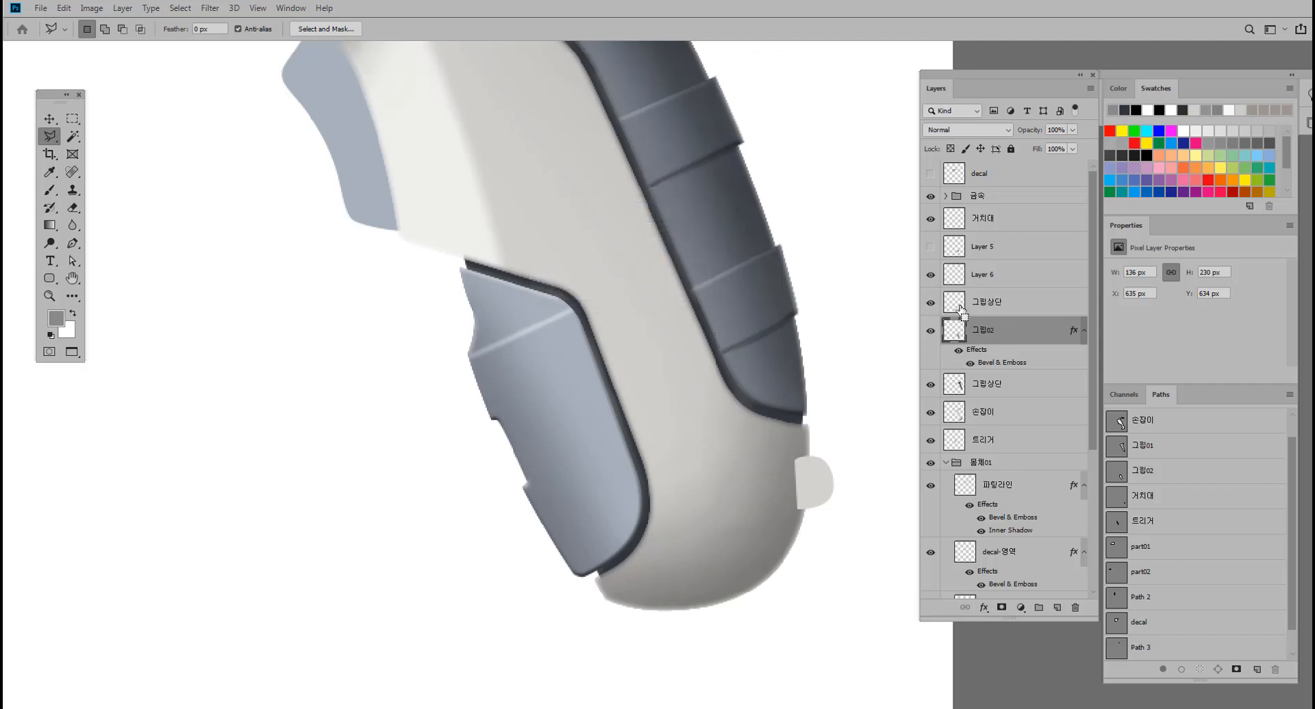
{"action": "left_click", "coordinate": [959, 308], "text": "ctrl"}
{"action": "left_click", "coordinate": [620, 268]}
{"action": "left_click", "coordinate": [931, 248]}
{"action": "left_click", "coordinate": [930, 248]}
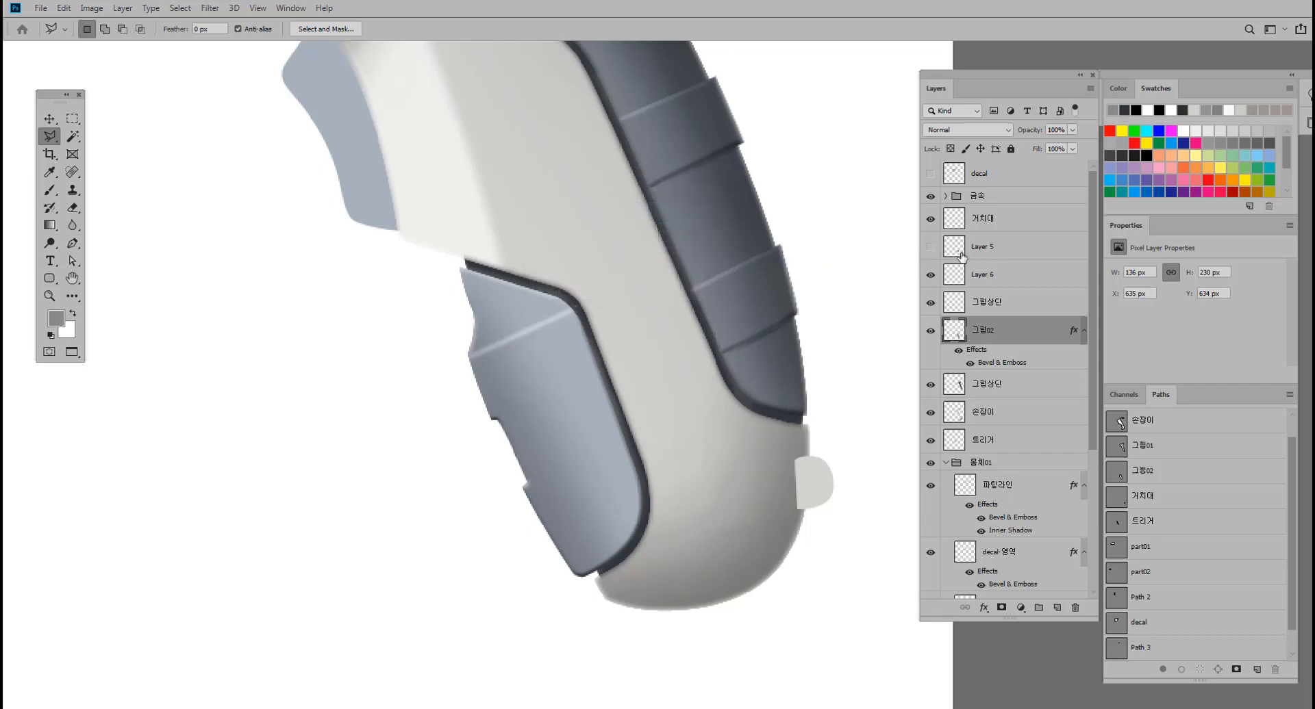
{"action": "left_click", "coordinate": [995, 250], "text": "ctrl"}
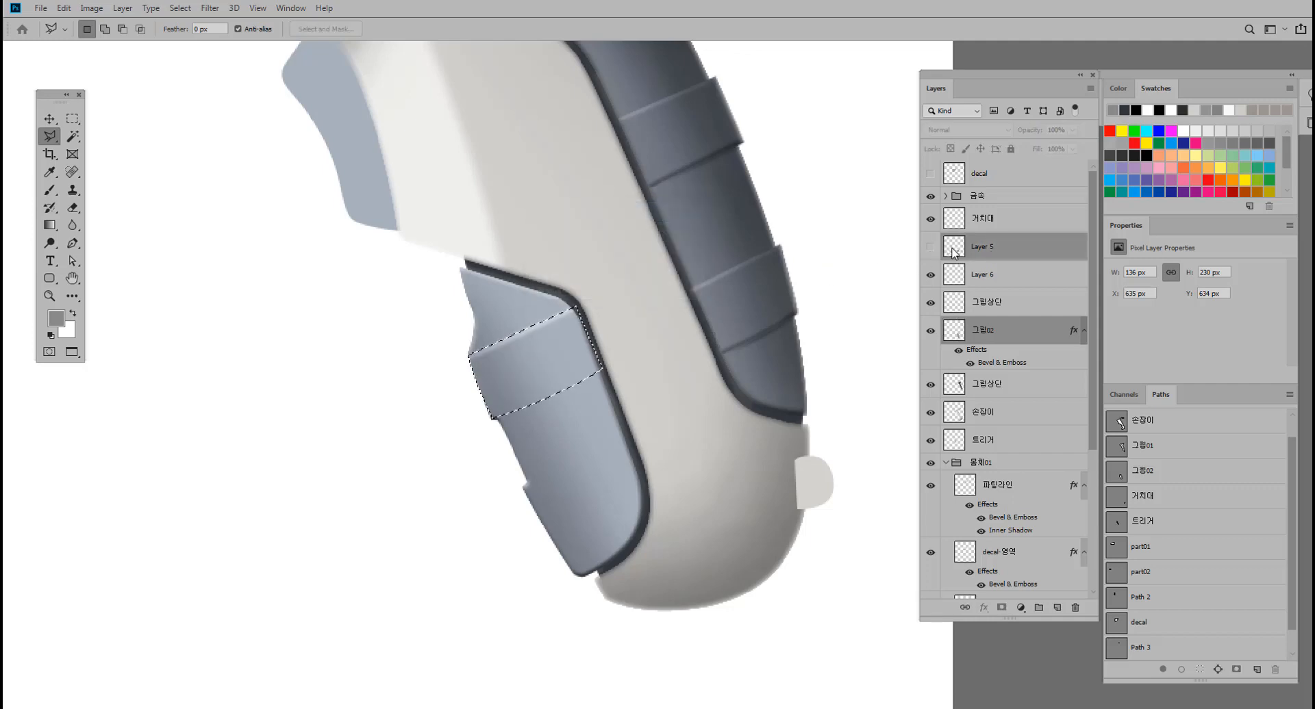
Delete the two empty layers above 그립02, Layer 6 and 그립상단.
{"action": "scroll", "coordinate": [698, 347], "scroll_direction": "up", "scroll_amount": 2}
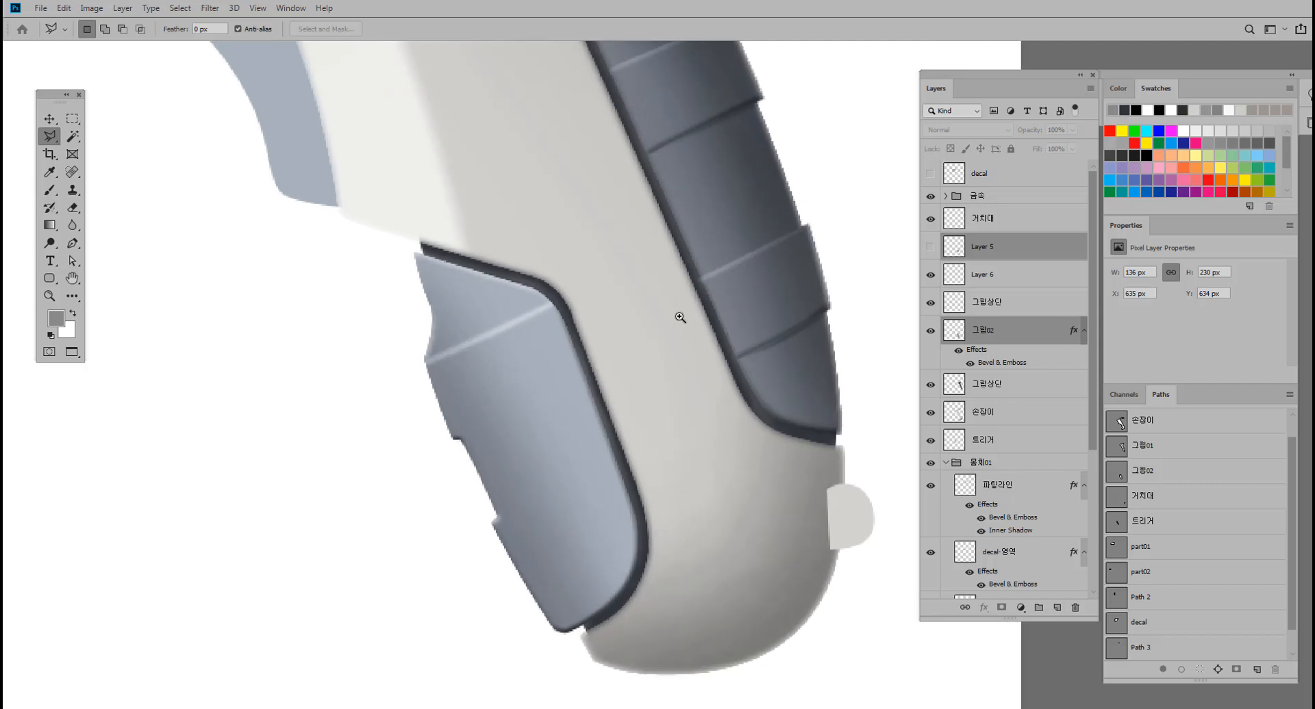
{"action": "left_click", "coordinate": [978, 283]}
{"action": "left_click", "coordinate": [996, 302], "text": "ctrl"}
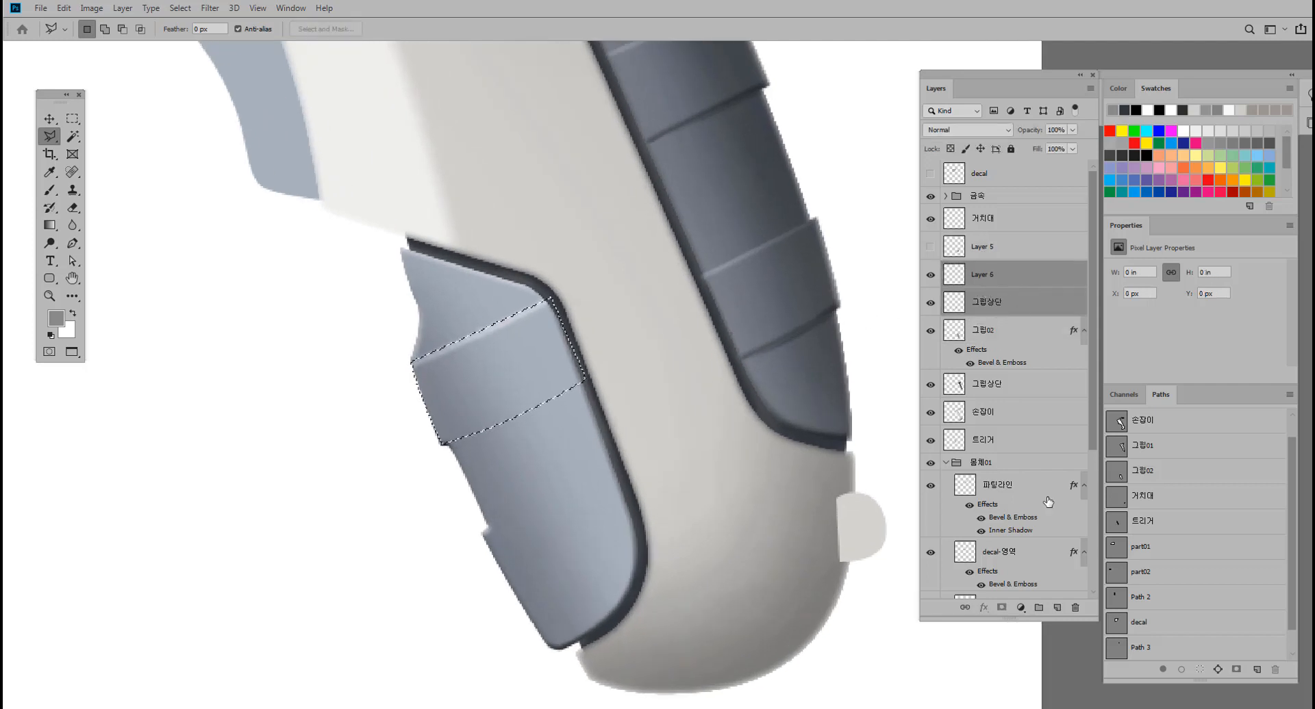
{"action": "left_click", "coordinate": [1075, 608]}
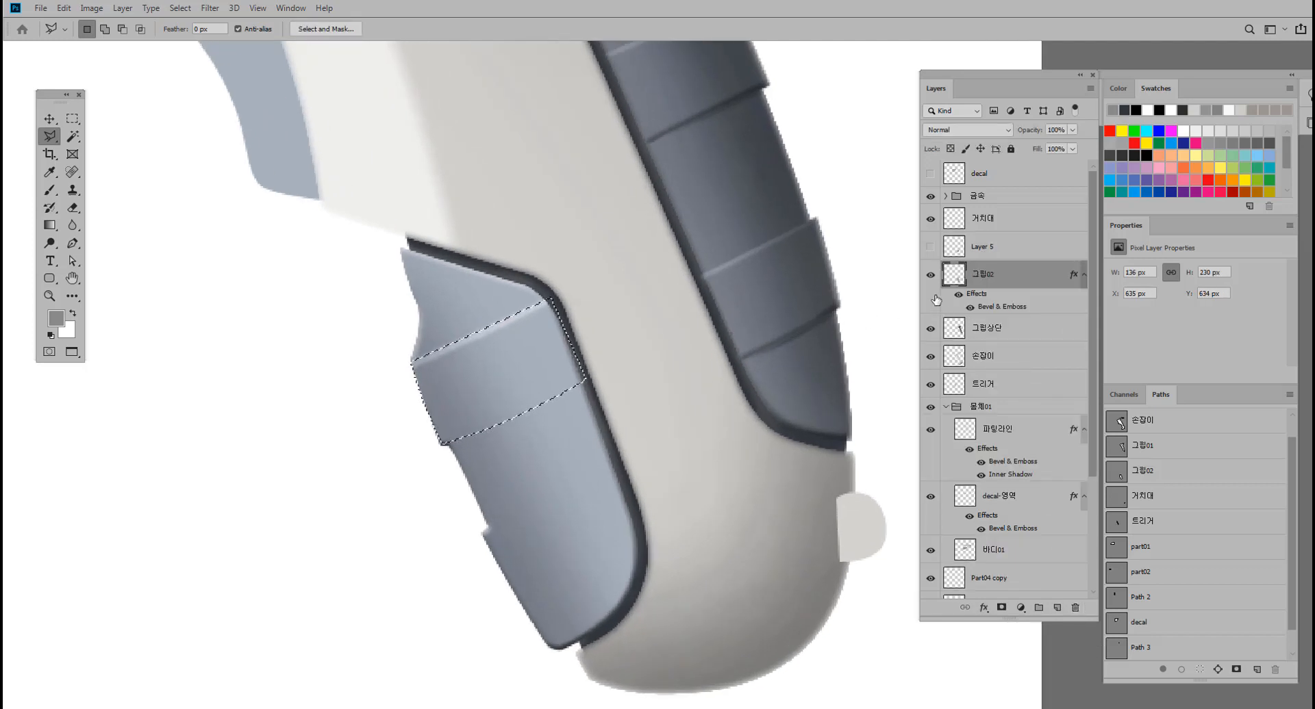
Toggle the visibility of 그립02 and Layer 5 to compare the highlighted grip with the band fill.
{"action": "left_click", "coordinate": [930, 276]}
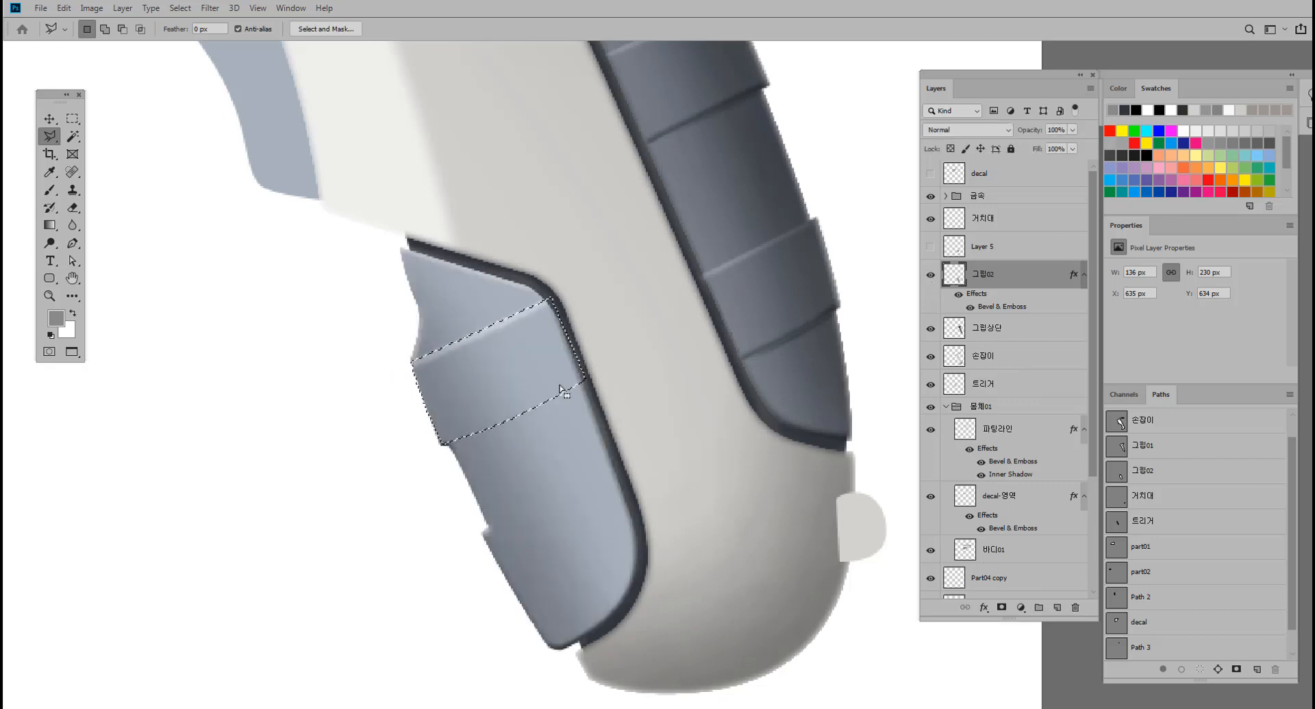
{"action": "left_click", "coordinate": [979, 251]}
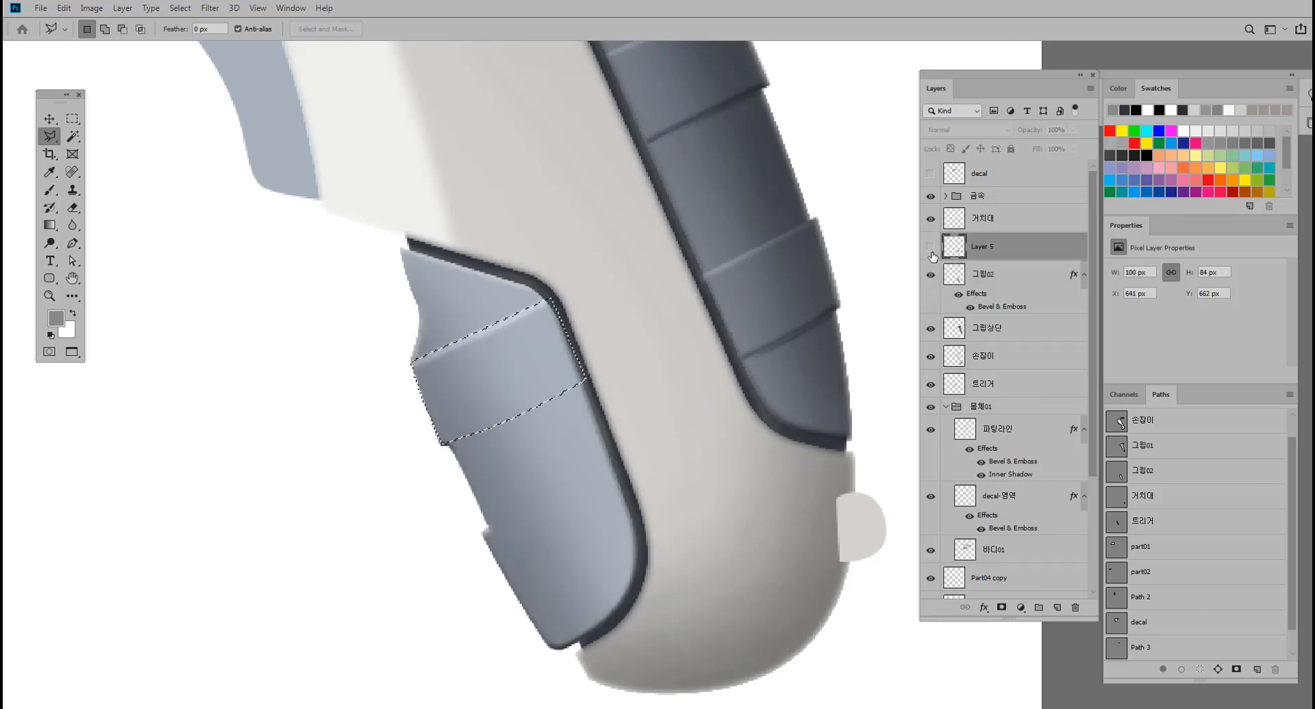
{"action": "left_click", "coordinate": [930, 247]}
{"action": "left_click", "coordinate": [930, 251]}
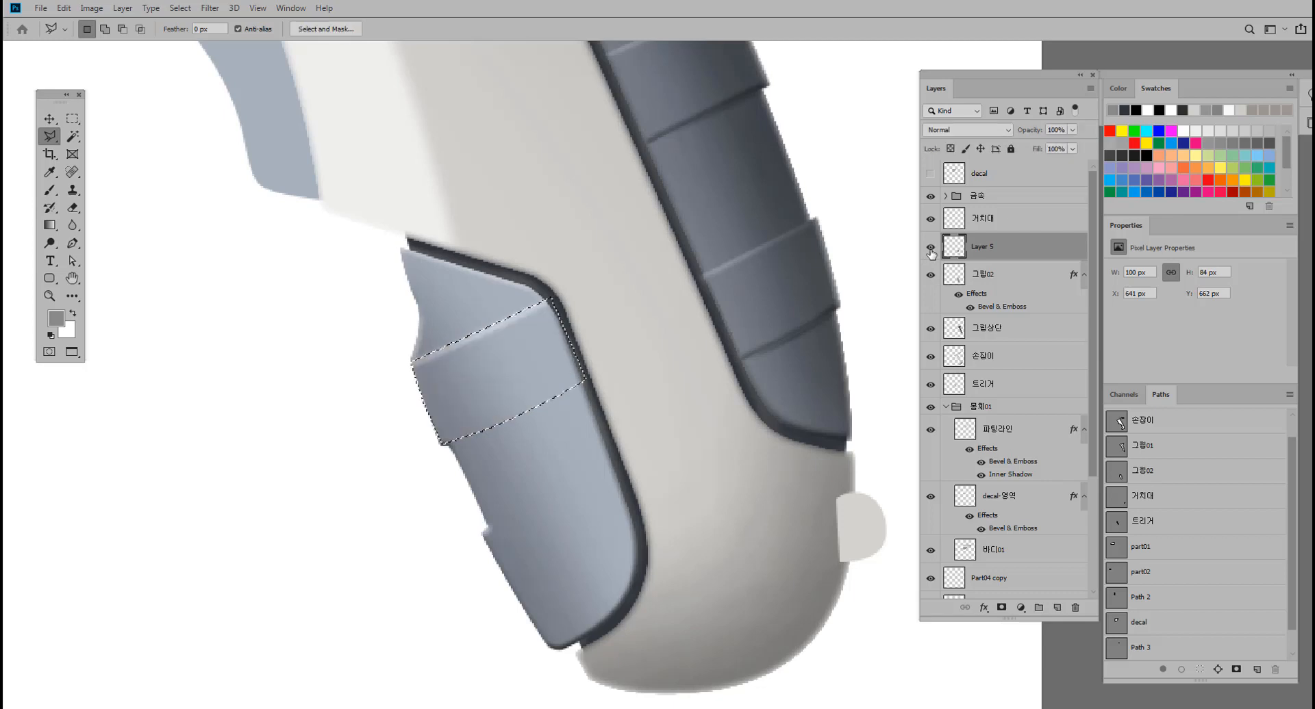
Hide Layer 5 so the shaded grip band beneath the active selection can be worked on.
{"action": "left_click", "coordinate": [930, 251]}
{"action": "left_click", "coordinate": [930, 251]}
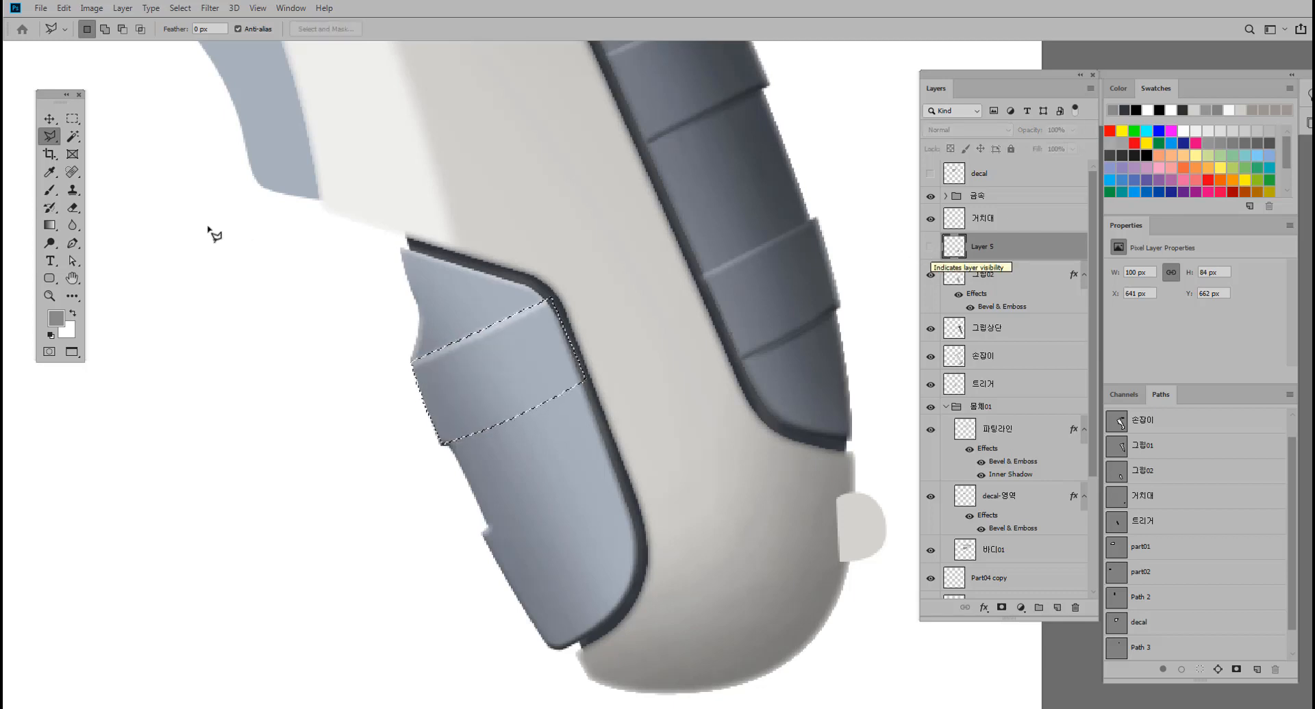
{"action": "mouse_move", "coordinate": [467, 318]}
{"action": "left_mouse_down"}
{"action": "mouse_move", "coordinate": [490, 299]}
{"action": "mouse_move", "coordinate": [479, 314]}
{"action": "left_mouse_up"}
{"action": "key", "text": "alt"}
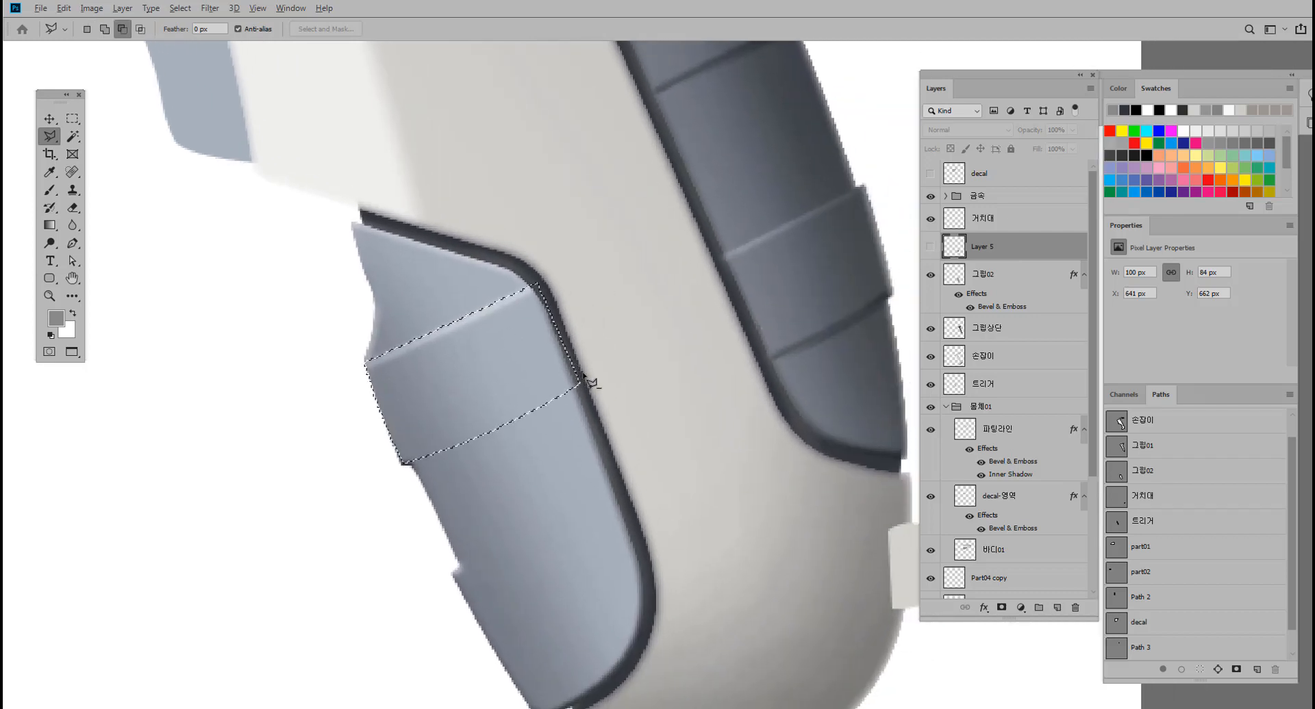
{"action": "mouse_move", "coordinate": [562, 377]}
{"action": "left_mouse_down"}
{"action": "mouse_move", "coordinate": [581, 355]}
{"action": "mouse_move", "coordinate": [566, 354]}
{"action": "left_mouse_up"}
{"action": "left_click", "coordinate": [555, 358], "text": "ctrl"}
{"action": "left_click", "coordinate": [565, 356], "text": "ctrl"}
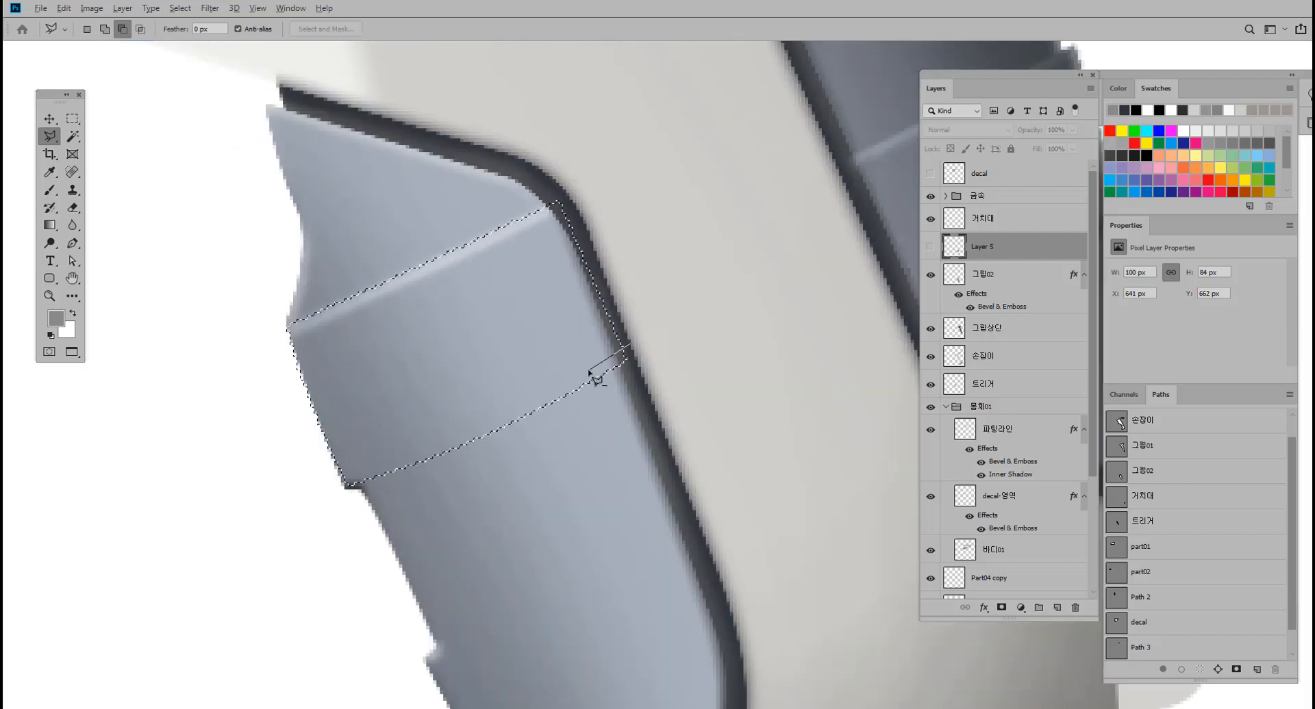
{"action": "key", "text": "Escape"}
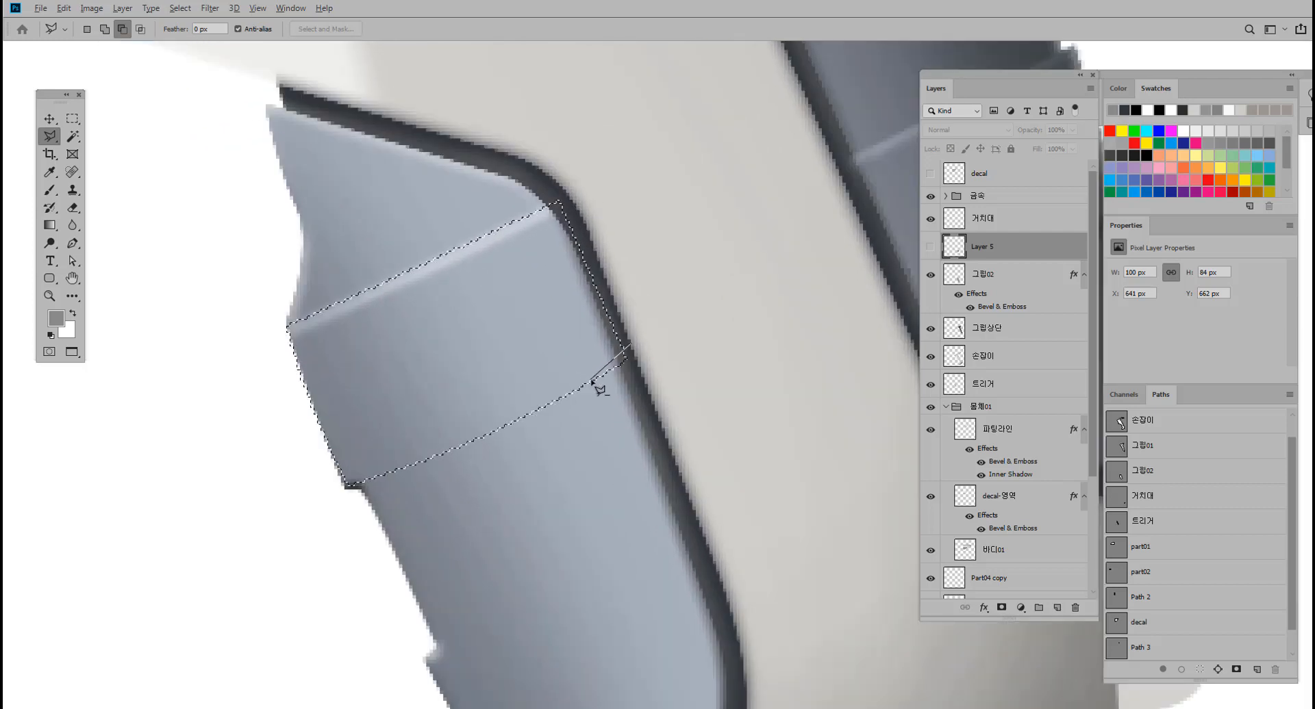
Subtract most of the band from the selection with the Polygonal Lasso, leaving a thin curved strip along its lower edge.
{"action": "left_click", "coordinate": [630, 353], "text": "ctrl"}
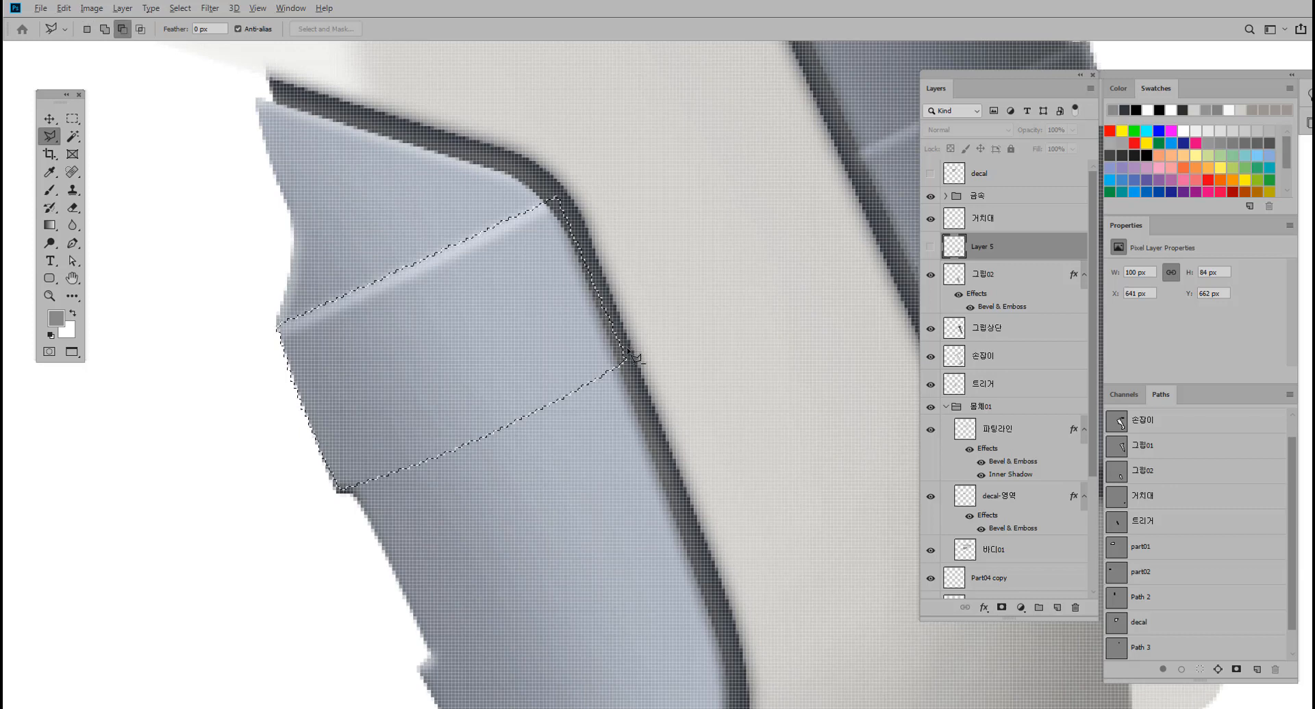
{"action": "left_click", "coordinate": [624, 355]}
{"action": "left_click", "coordinate": [461, 439]}
{"action": "left_click", "coordinate": [414, 456]}
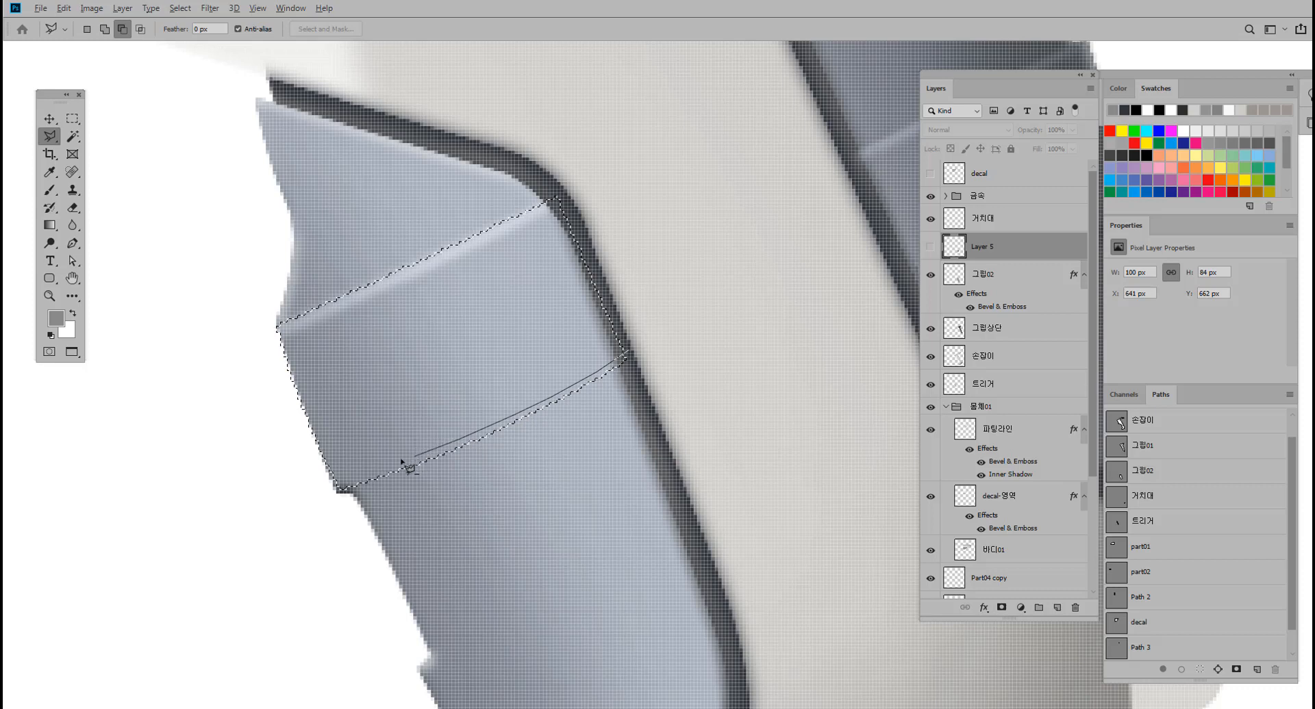
{"action": "left_click", "coordinate": [302, 484]}
{"action": "left_click", "coordinate": [234, 382]}
{"action": "left_click", "coordinate": [260, 223]}
{"action": "left_click", "coordinate": [667, 181]}
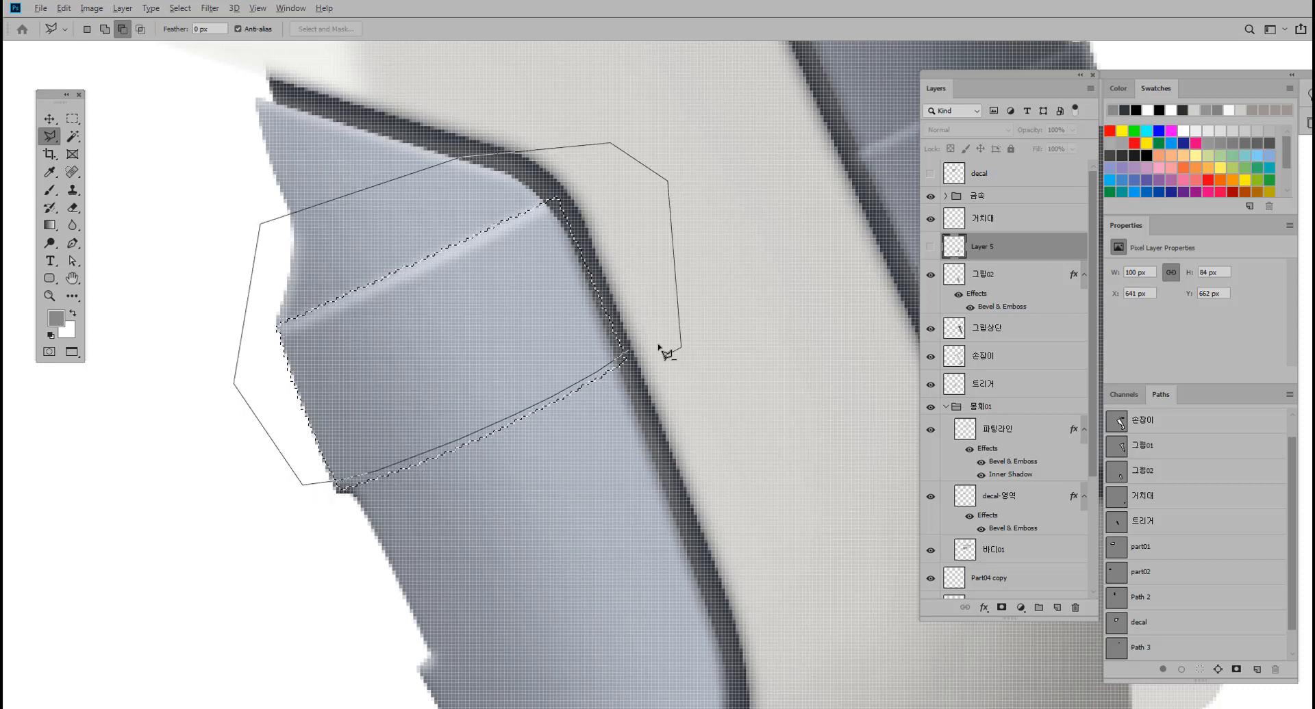
{"action": "left_click", "coordinate": [680, 347]}
{"action": "left_click", "coordinate": [641, 364]}
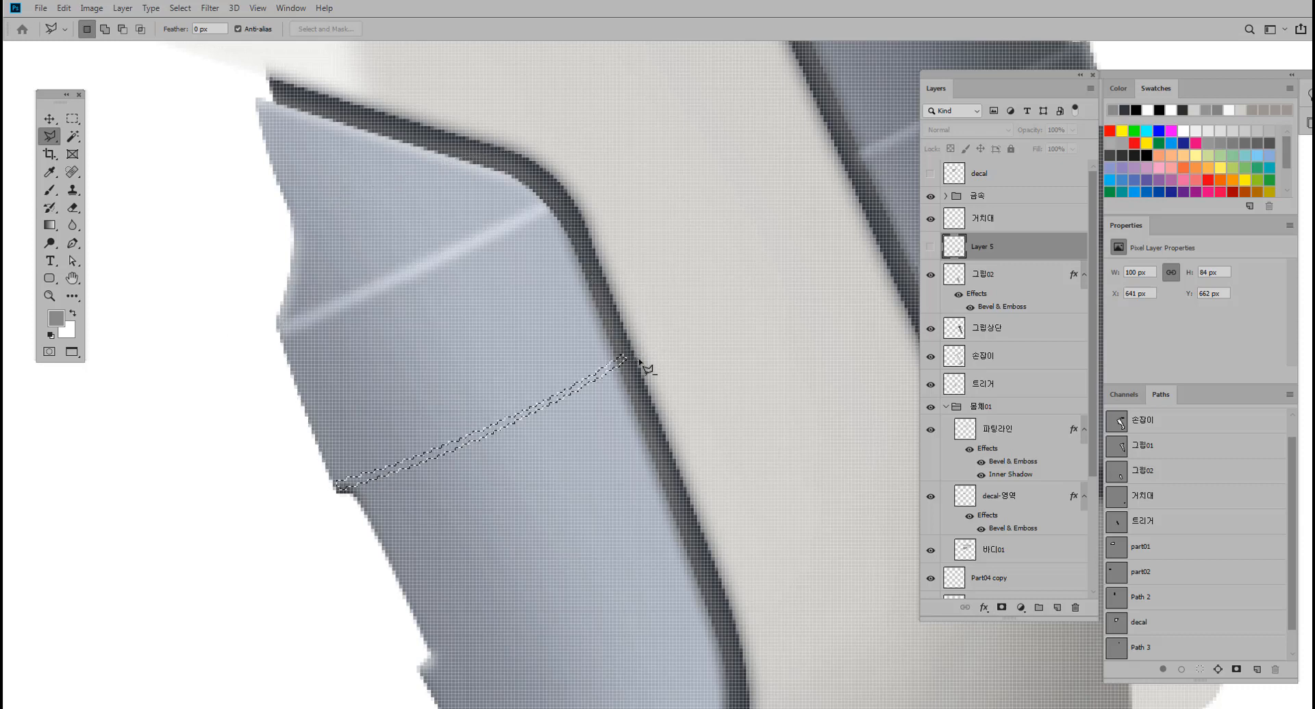
Feather the thin strip selection by 1 pixel.
{"action": "right_click", "coordinate": [600, 380]}
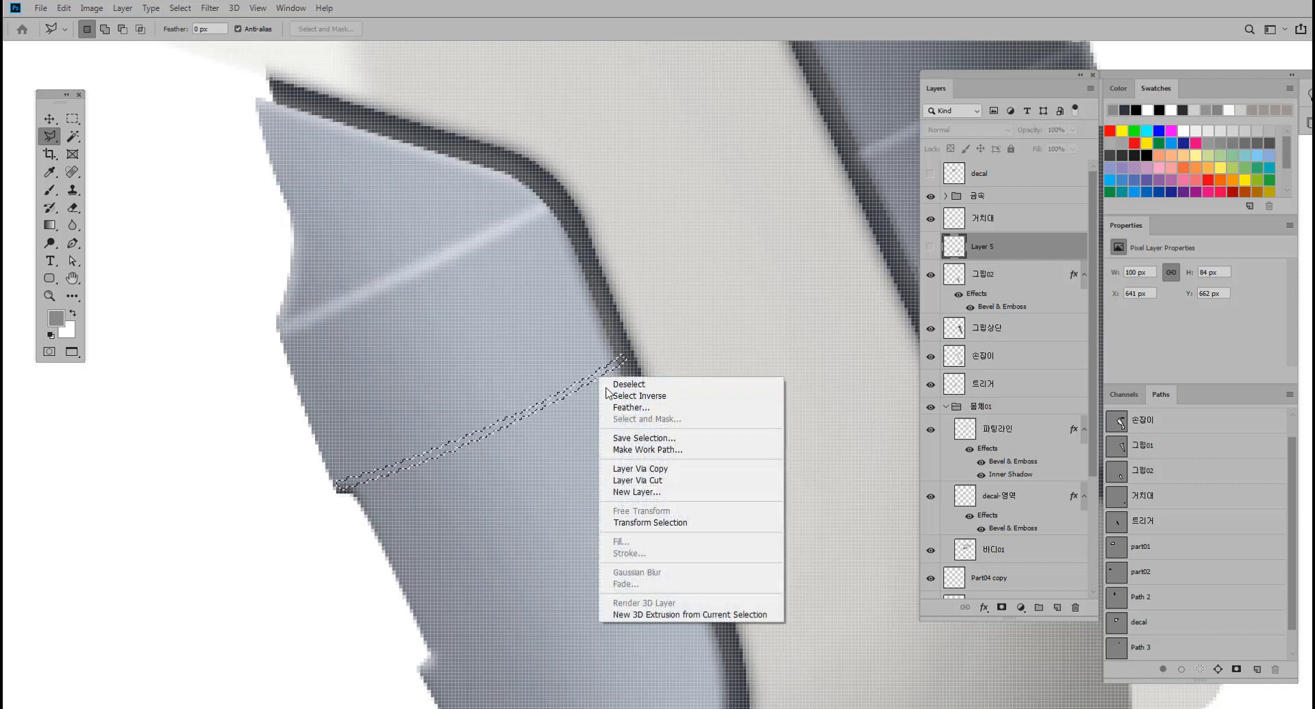
{"action": "left_click", "coordinate": [628, 409]}
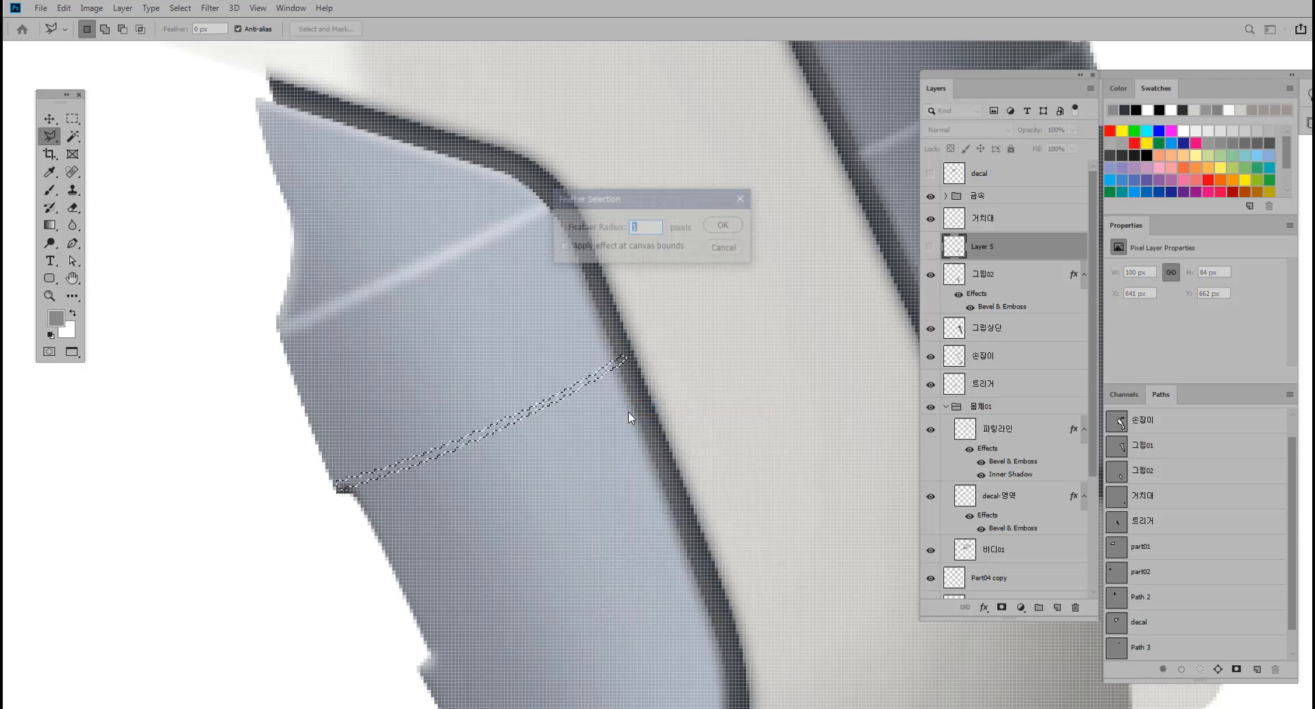
{"action": "left_click", "coordinate": [724, 225]}
{"action": "scroll", "coordinate": [602, 361], "scroll_direction": "down", "scroll_amount": 1}
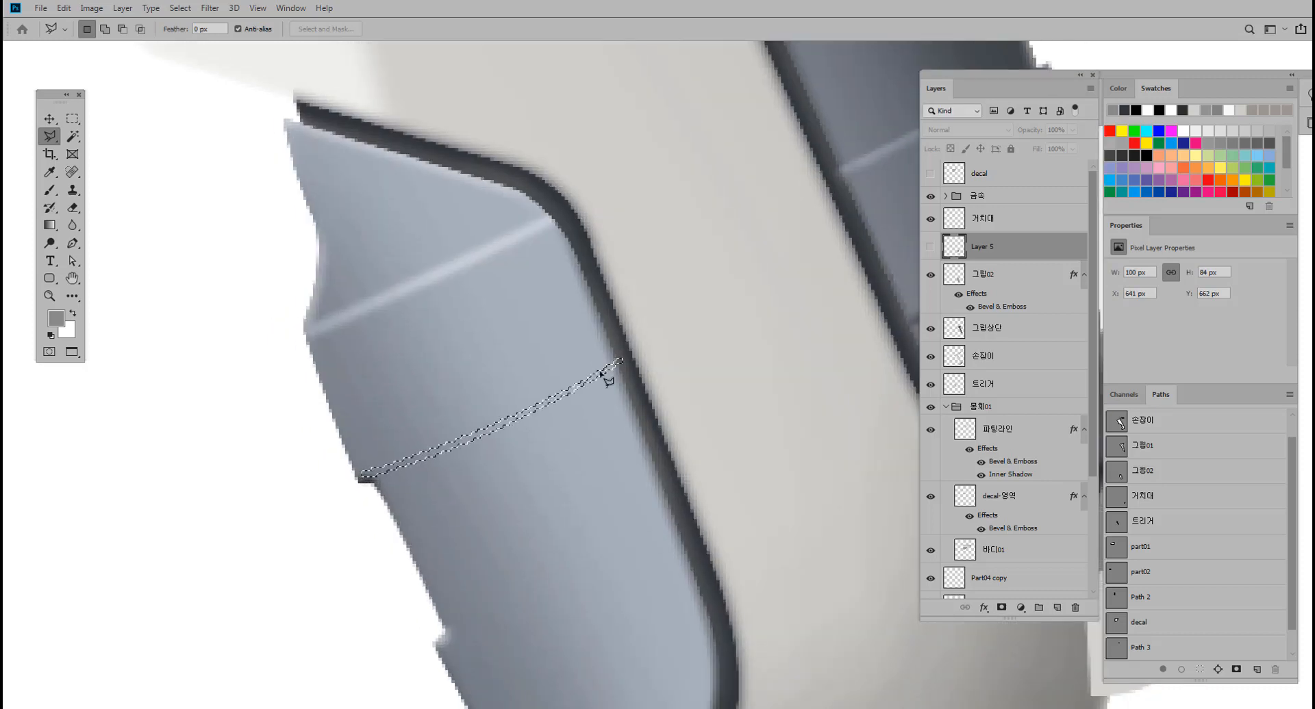
{"action": "scroll", "coordinate": [599, 406], "scroll_direction": "down", "scroll_amount": 1}
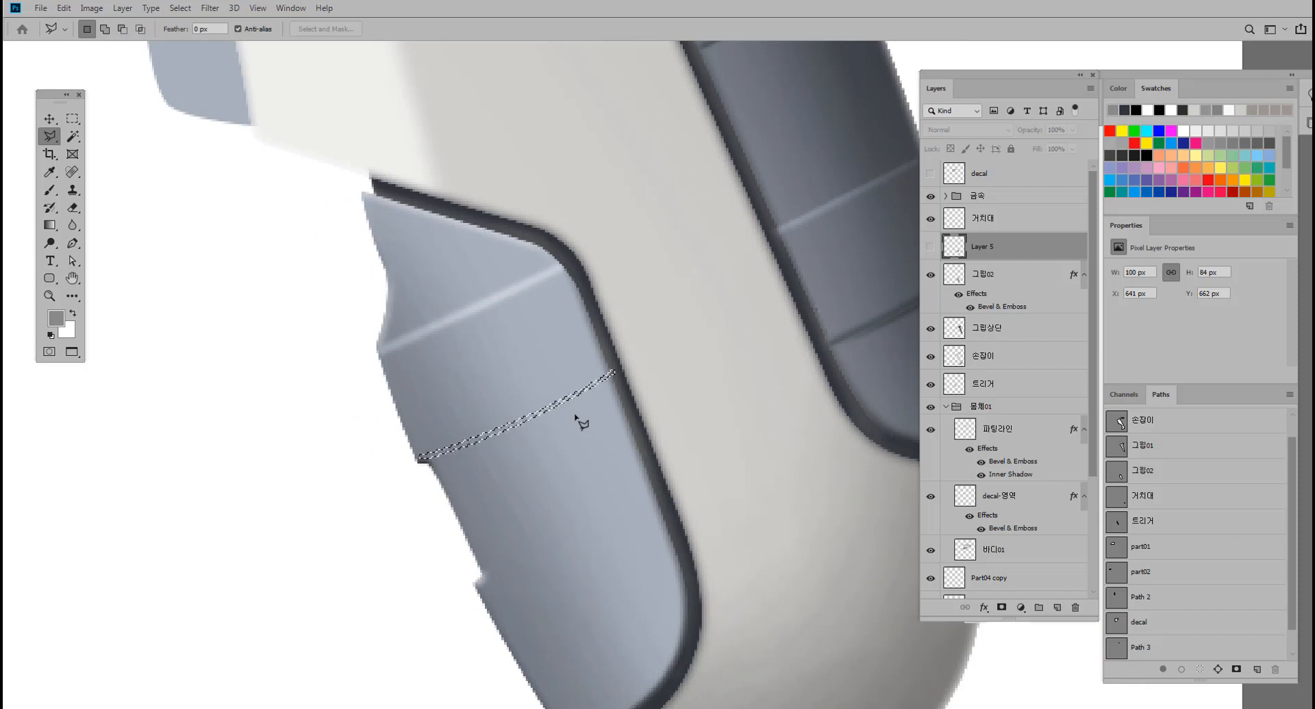
Darken the strip on the 그립02 layer with a Brightness/Contrast brightness below -96, and clear the selection.
{"action": "left_click", "coordinate": [53, 122]}
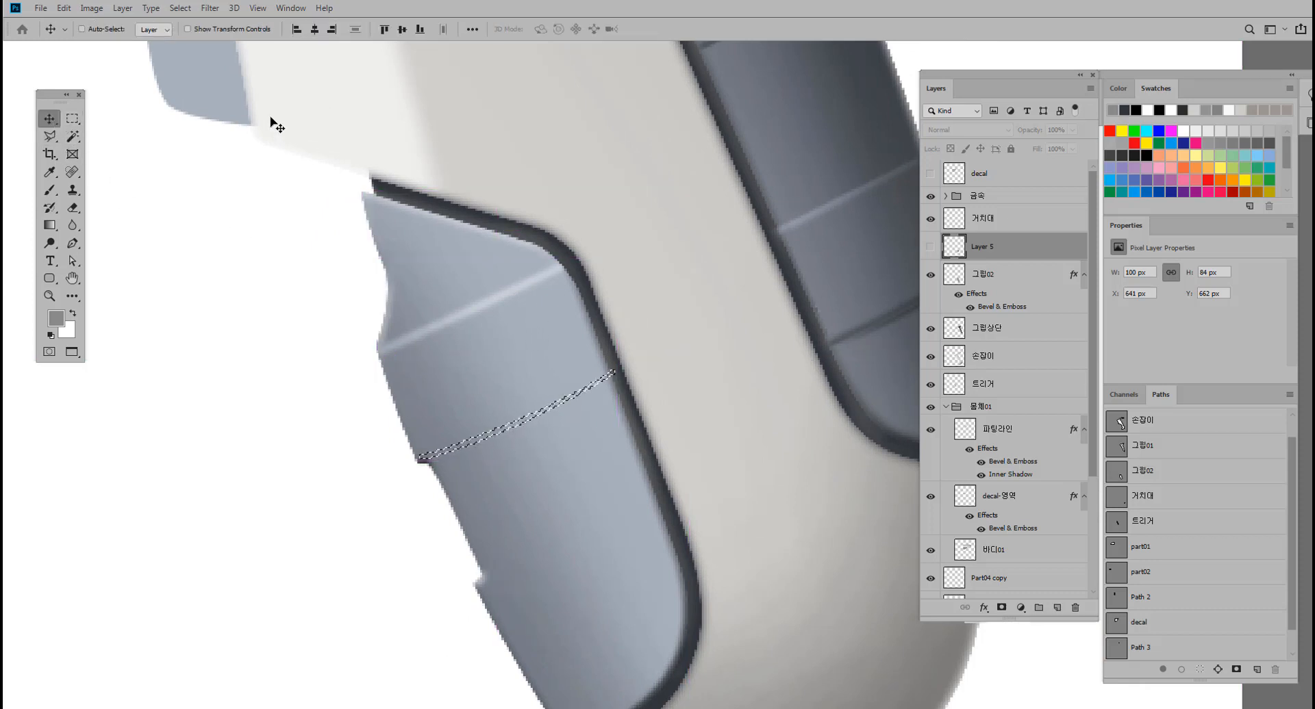
{"action": "left_click", "coordinate": [993, 267]}
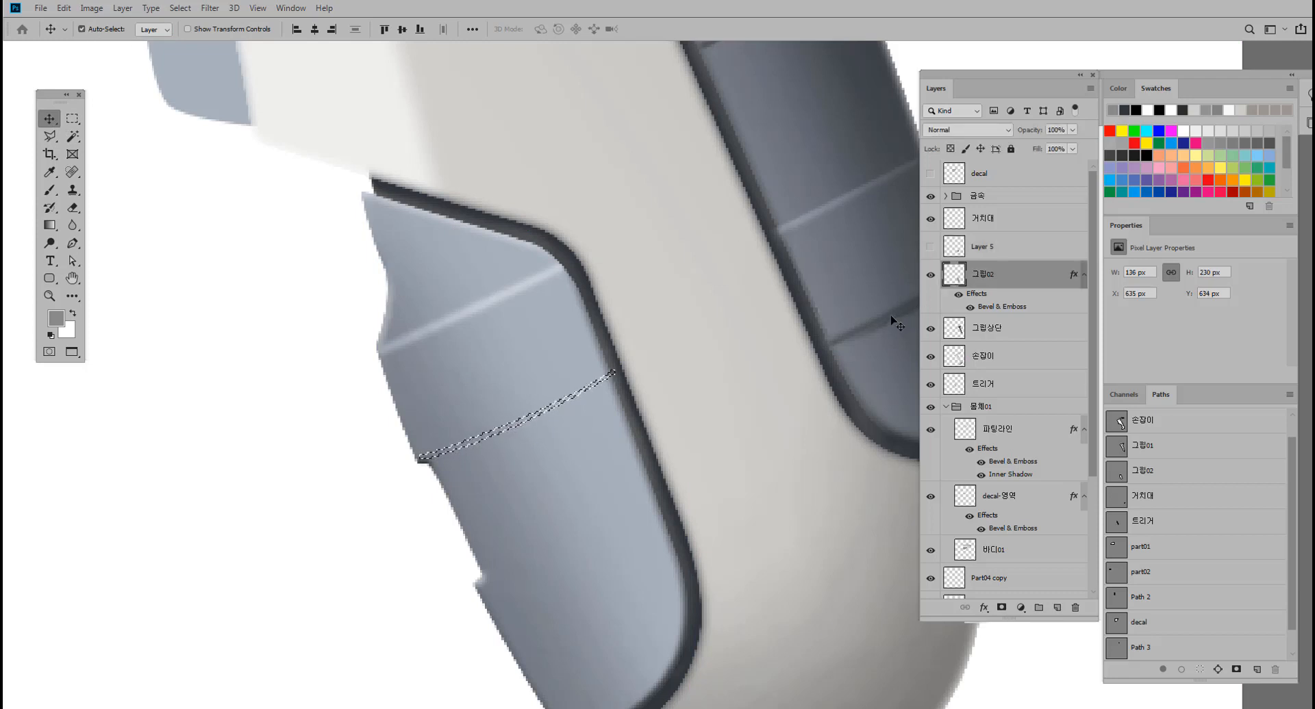
{"action": "key", "text": "alt+i"}
{"action": "key", "text": "a"}
{"action": "key", "text": "c"}
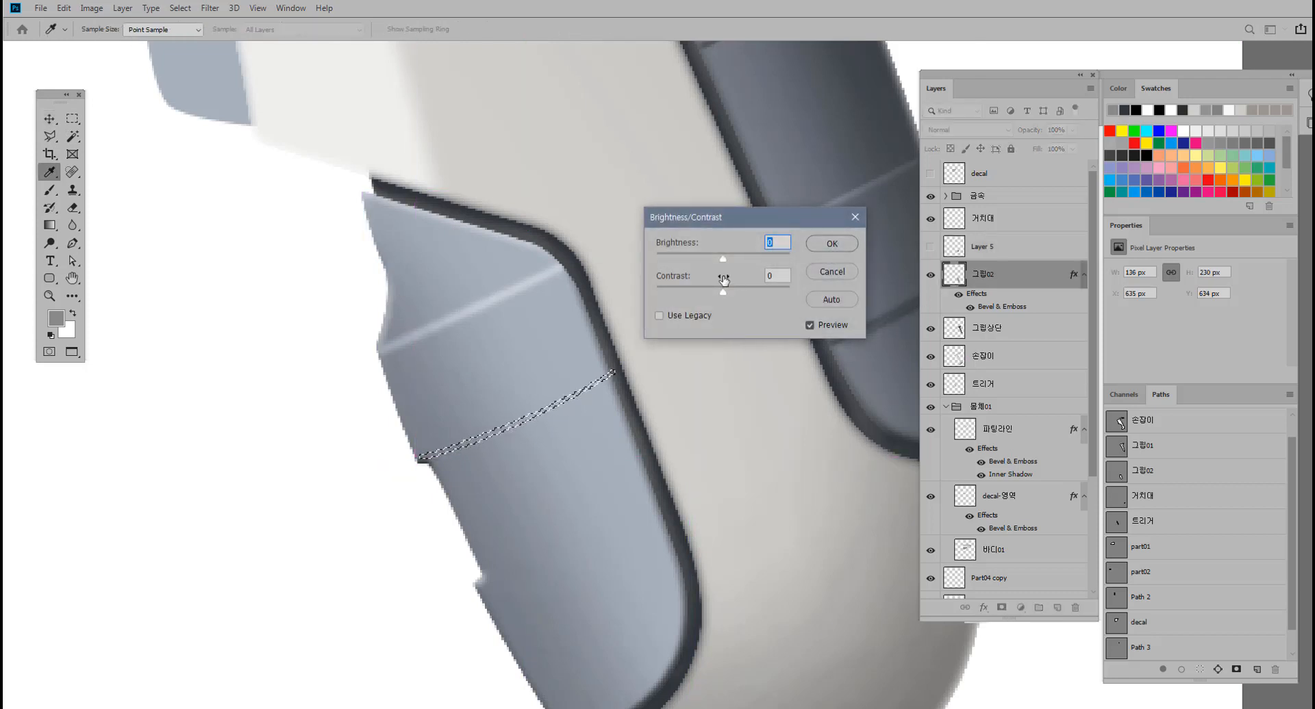
{"action": "left_click_drag", "start_coordinate": [709, 258], "coordinate": [681, 263]}
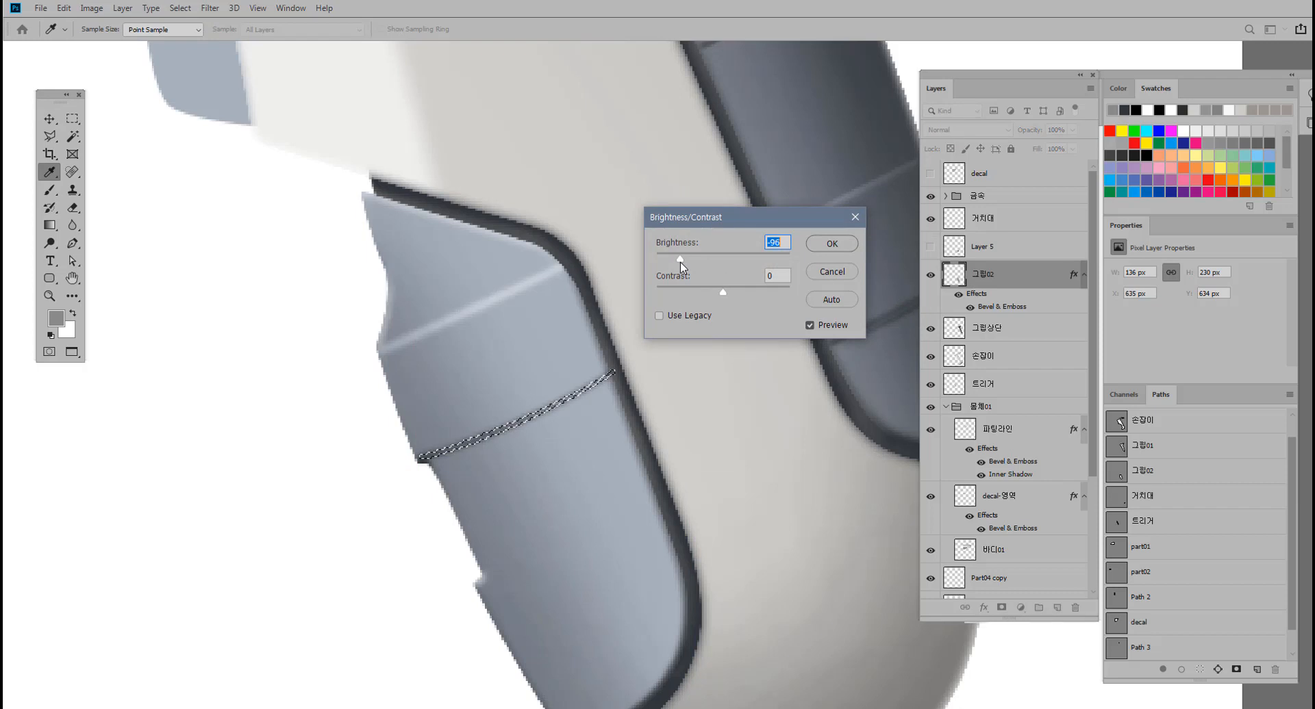
{"action": "left_click", "coordinate": [573, 337], "text": "ctrl+alt"}
{"action": "left_click", "coordinate": [550, 321], "text": "ctrl+alt"}
{"action": "left_click_drag", "start_coordinate": [603, 307], "coordinate": [529, 350]}
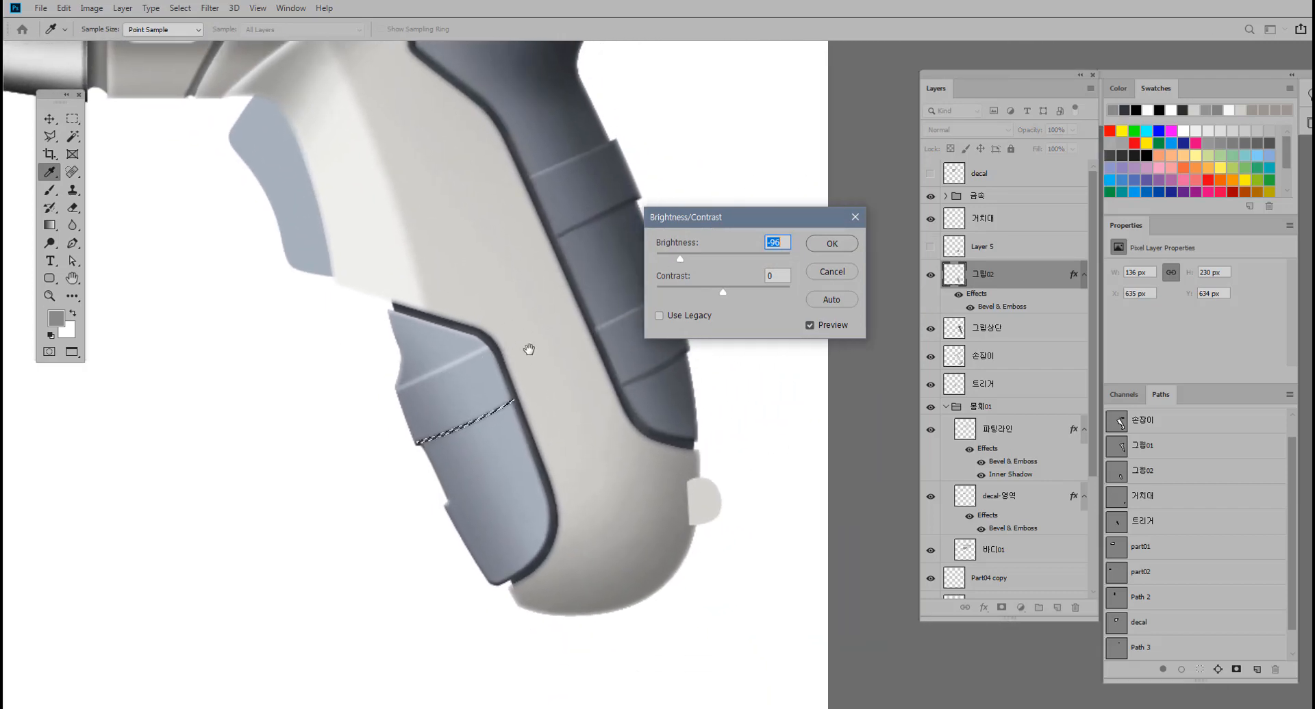
{"action": "left_click_drag", "start_coordinate": [679, 258], "coordinate": [670, 259]}
{"action": "key", "text": "Return"}
{"action": "key", "text": "v"}
{"action": "key", "text": "ctrl+d"}
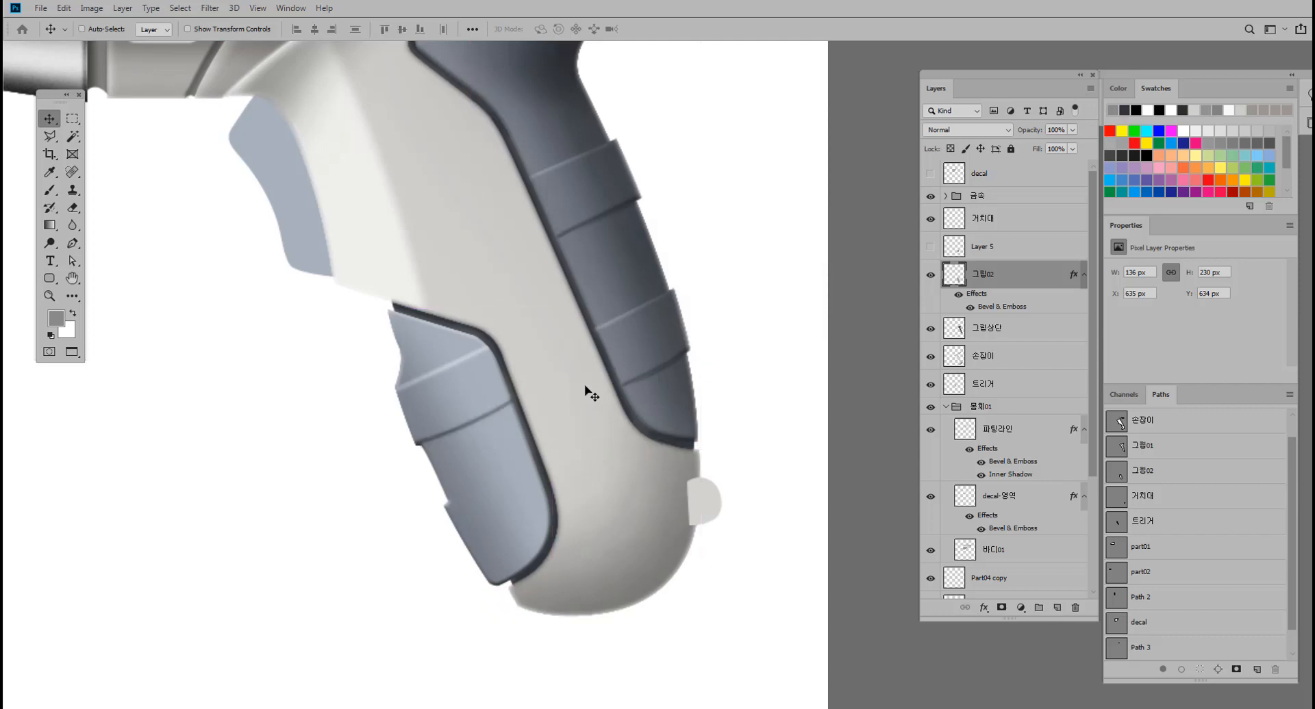
Draw a thin crescent path with the Pen tool across the lower front grip, from the notch in its outer edge to the dark inner edge.
{"action": "left_click_drag", "start_coordinate": [499, 432], "coordinate": [519, 342]}
{"action": "left_click_drag", "start_coordinate": [499, 481], "coordinate": [476, 446]}
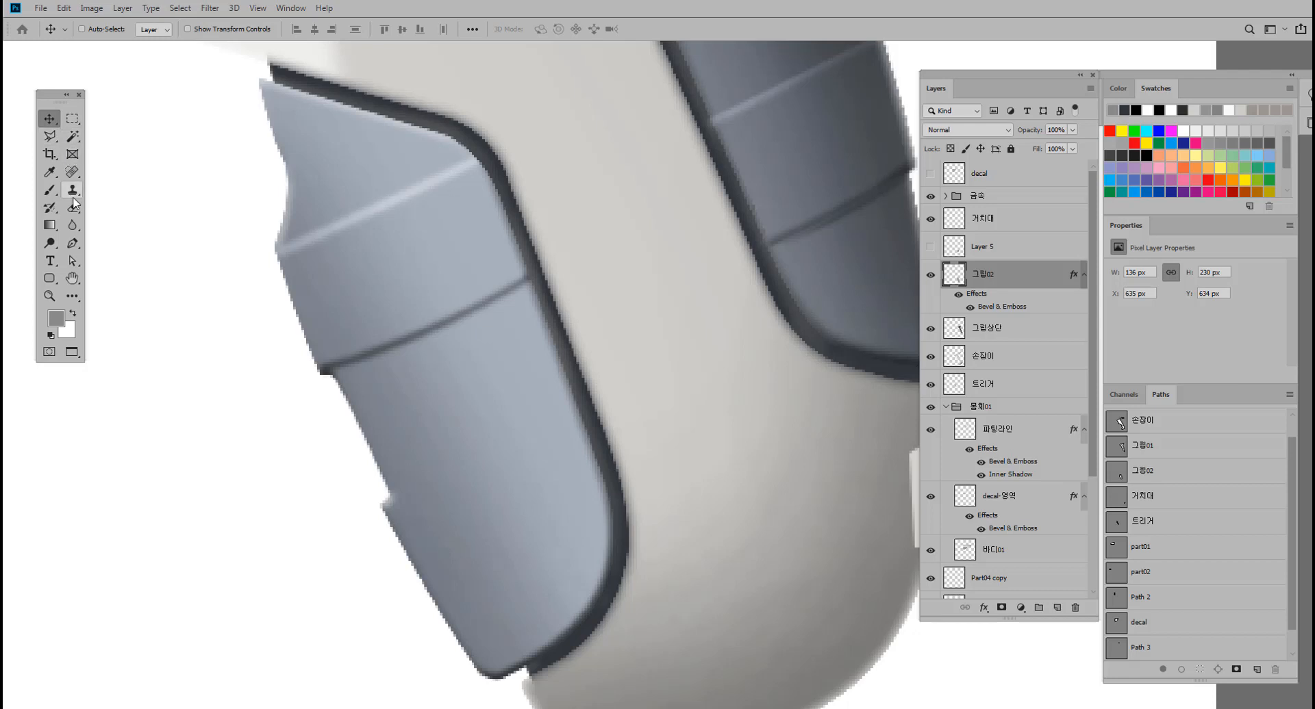
{"action": "left_click", "coordinate": [73, 243]}
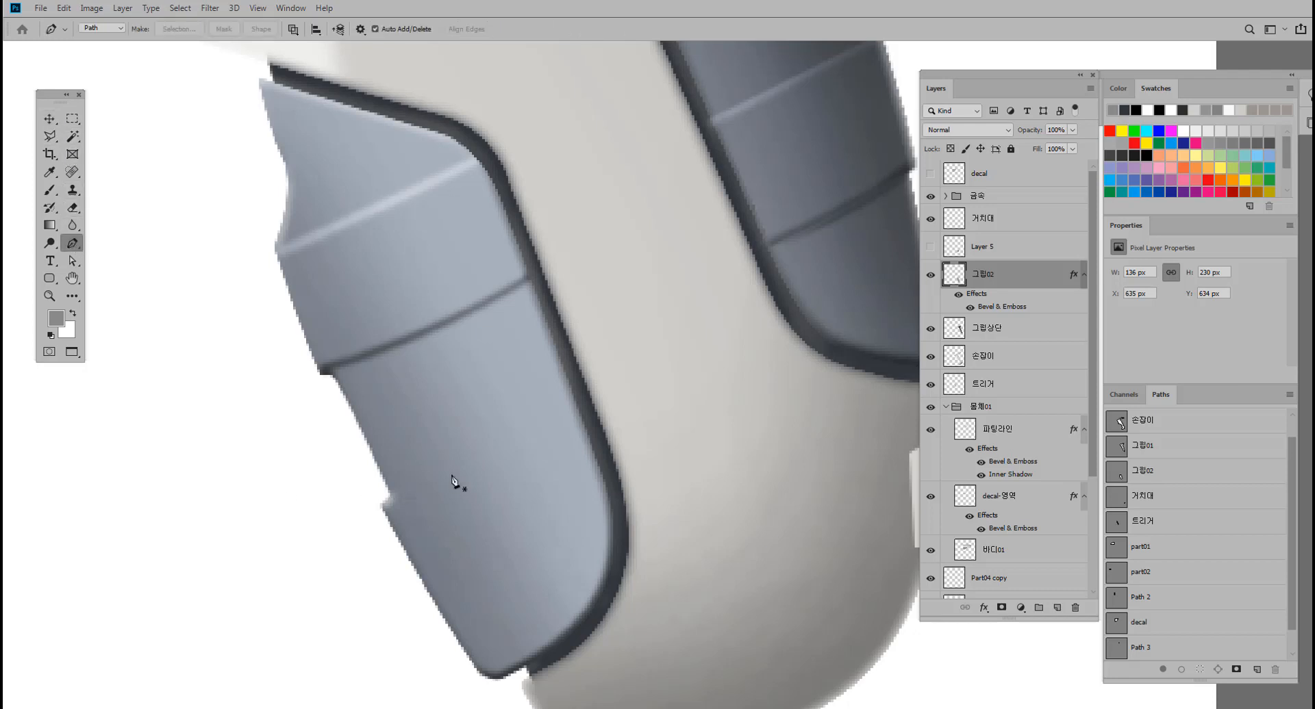
{"action": "left_click", "coordinate": [391, 496]}
{"action": "left_click_drag", "start_coordinate": [579, 416], "coordinate": [642, 378]}
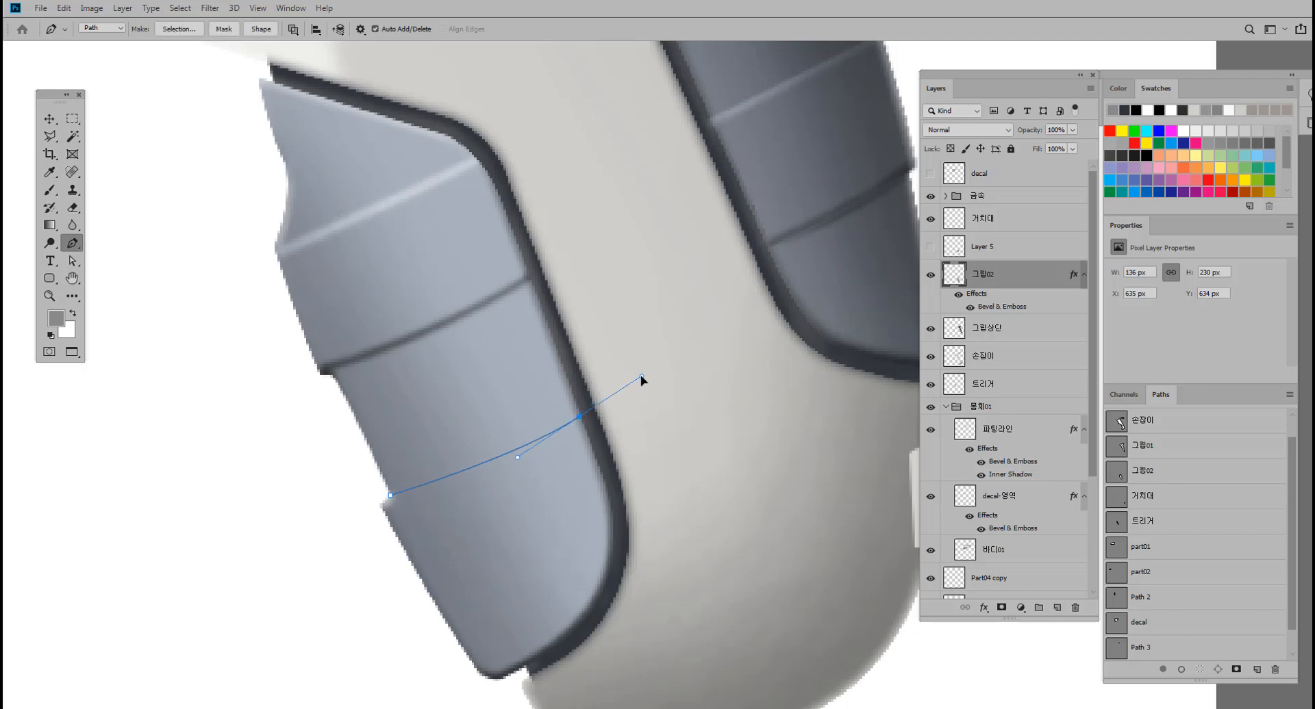
{"action": "left_click", "coordinate": [580, 417], "text": "alt"}
{"action": "left_click_drag", "start_coordinate": [384, 507], "coordinate": [249, 541]}
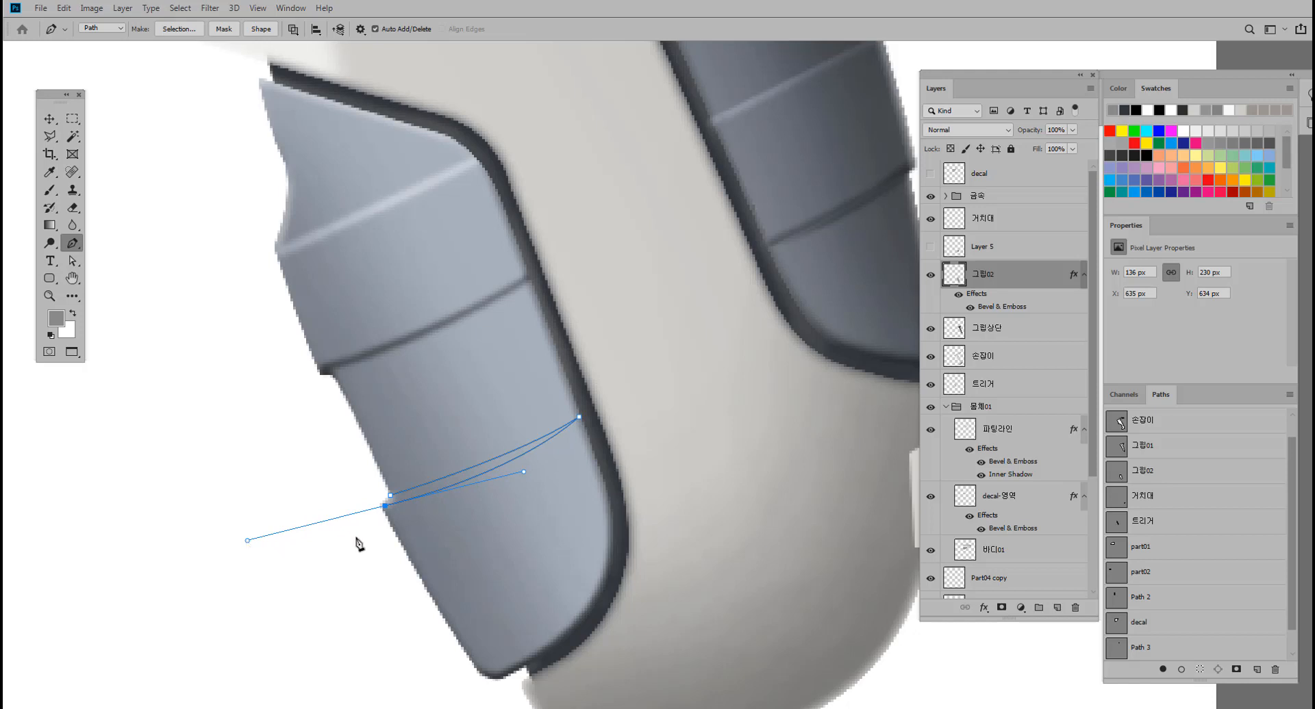
{"action": "left_click", "coordinate": [385, 507], "text": "alt"}
Reshape the crescent path into a narrower sliver, moving its anchor points and handle so its wide end extends past the grip's outer edge.
{"action": "left_click", "coordinate": [72, 261]}
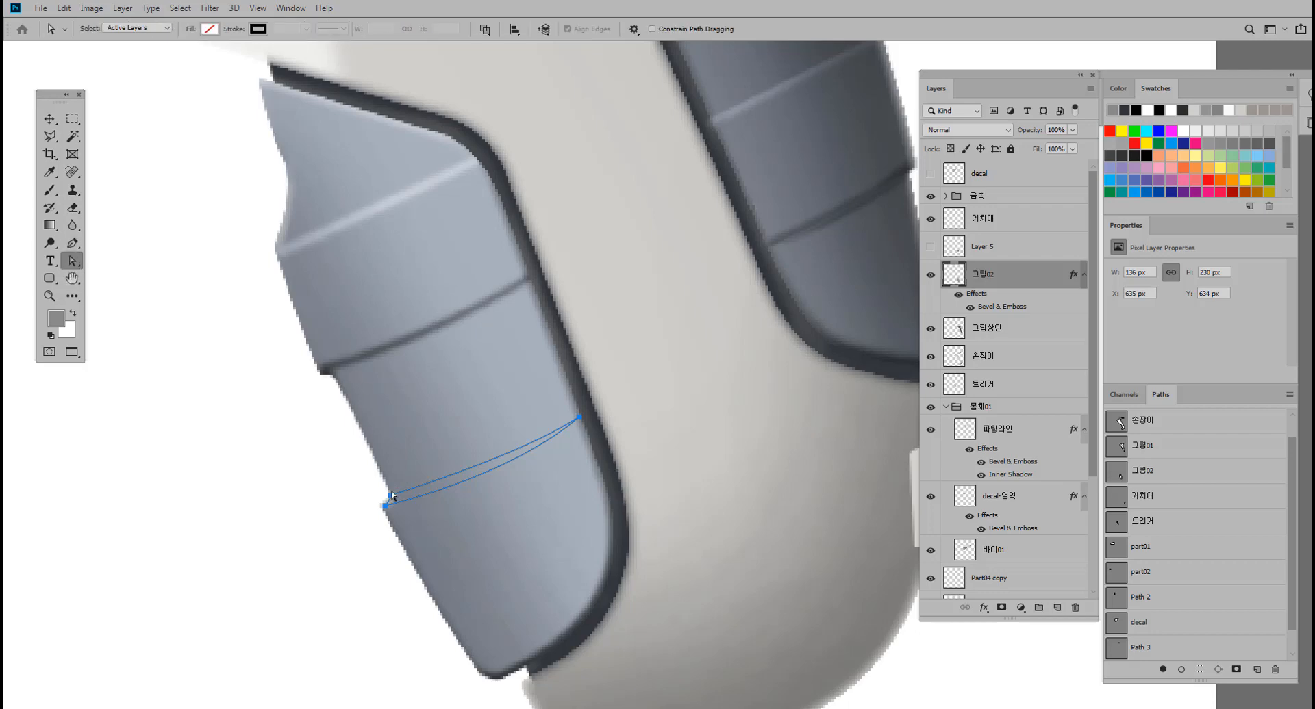
{"action": "scroll", "coordinate": [396, 500], "scroll_direction": "up", "scroll_amount": 3}
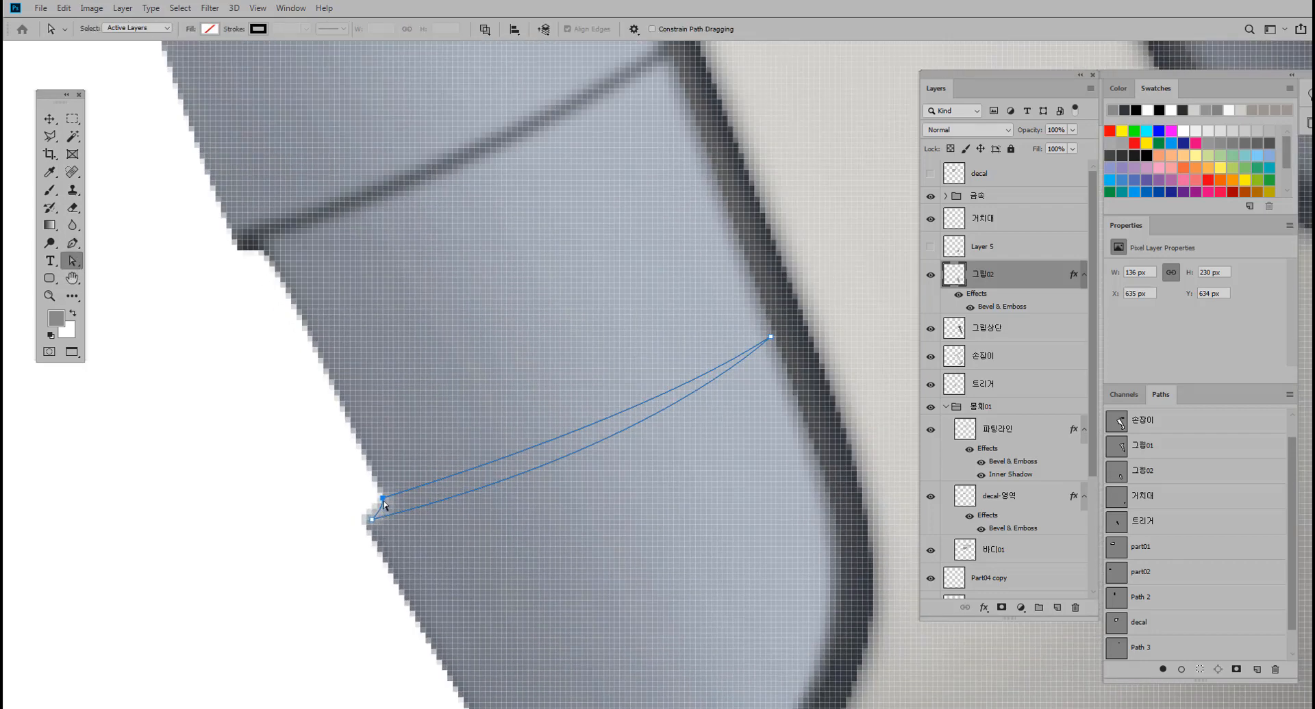
{"action": "left_click_drag", "start_coordinate": [384, 501], "coordinate": [387, 503]}
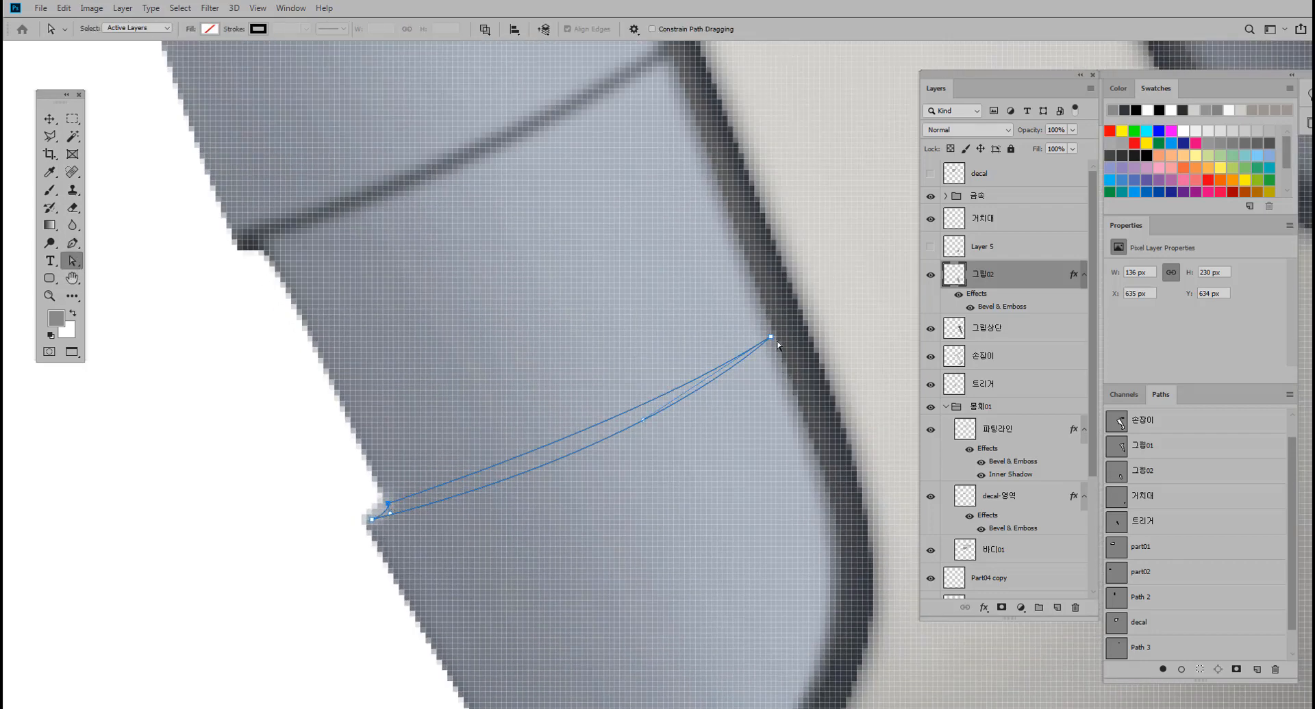
{"action": "left_click_drag", "start_coordinate": [776, 339], "coordinate": [776, 333]}
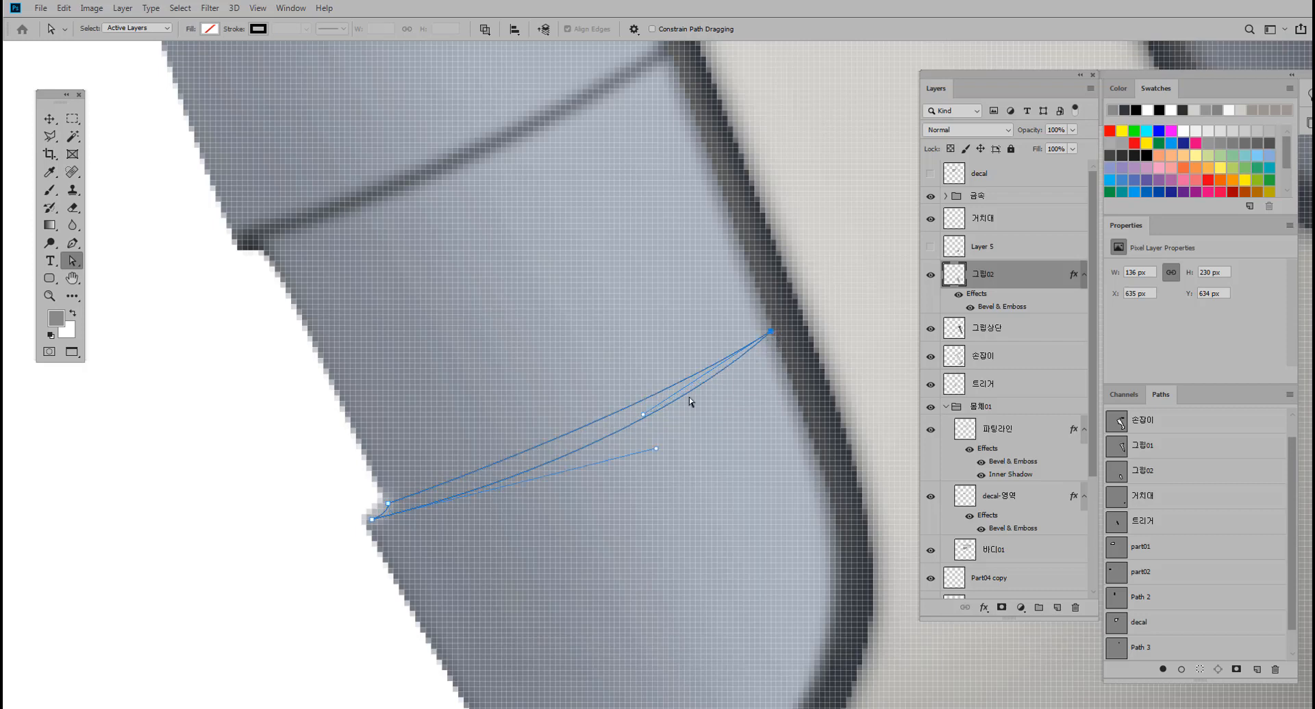
{"action": "left_click_drag", "start_coordinate": [656, 449], "coordinate": [658, 435]}
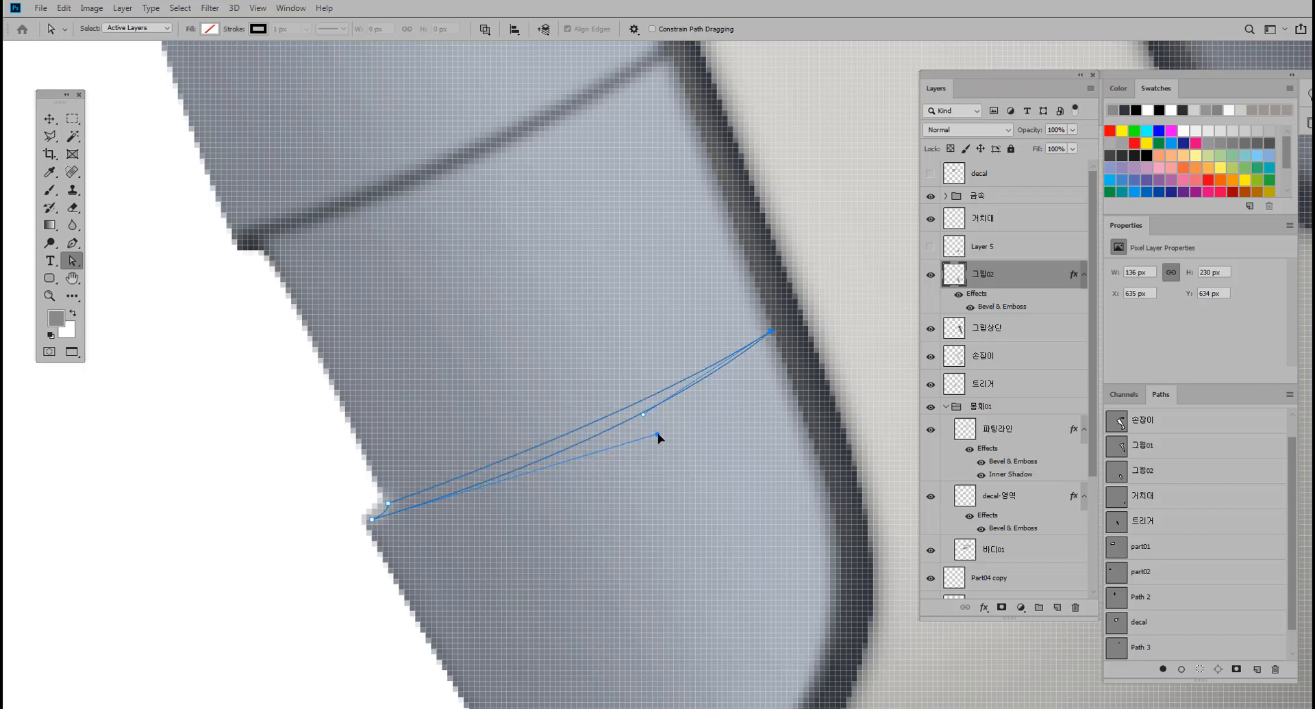
{"action": "mouse_move", "coordinate": [374, 523]}
{"action": "left_mouse_down"}
{"action": "mouse_move", "coordinate": [376, 505]}
{"action": "mouse_move", "coordinate": [364, 505]}
{"action": "mouse_move", "coordinate": [352, 524]}
{"action": "left_mouse_up"}
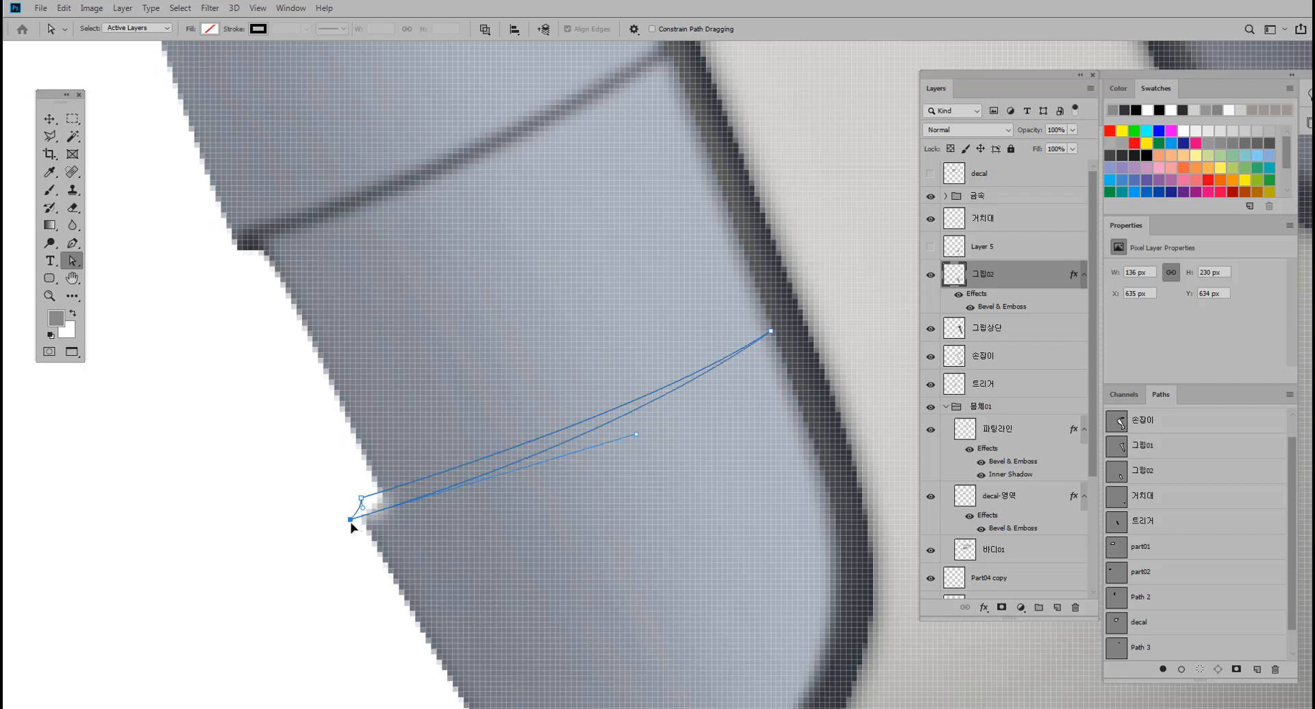
{"action": "left_click_drag", "start_coordinate": [451, 518], "coordinate": [370, 524]}
{"action": "left_click_drag", "start_coordinate": [370, 524], "coordinate": [380, 522]}
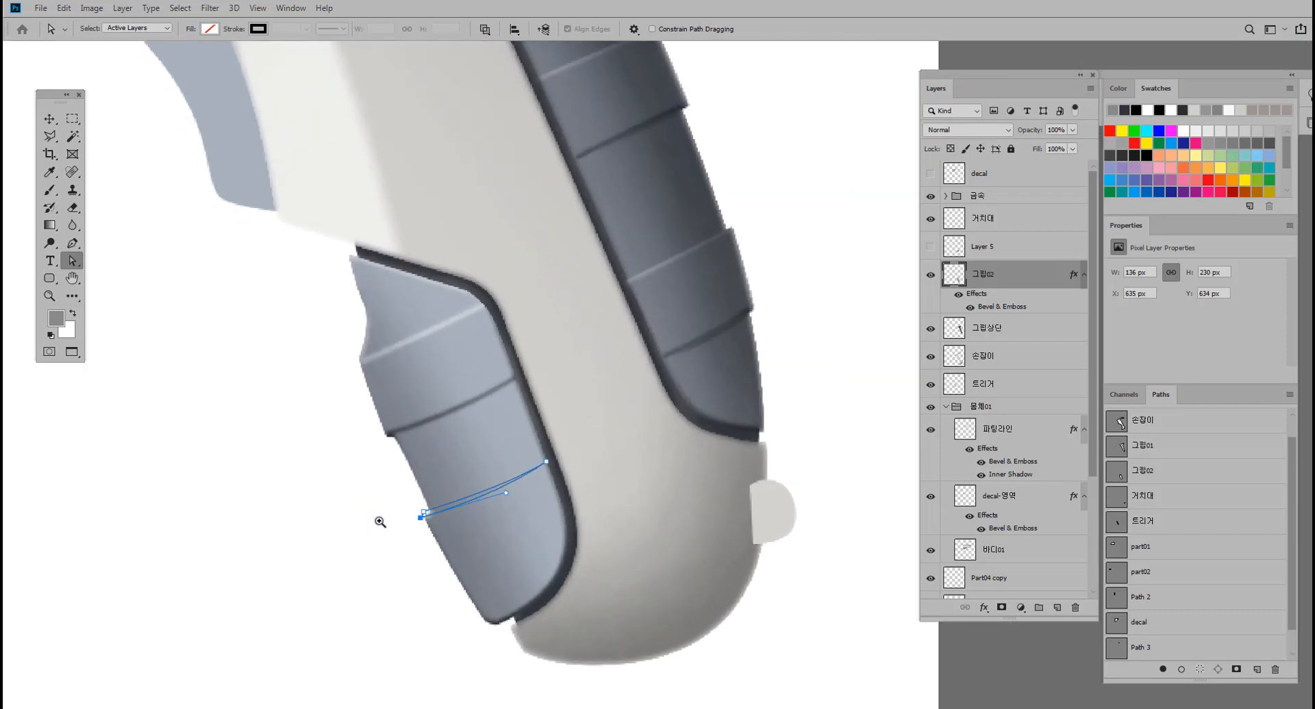
Convert the crescent path to a selection and toggle the visibility of 그립02 to check the layer it covers.
{"action": "key", "text": "ctrl+Return"}
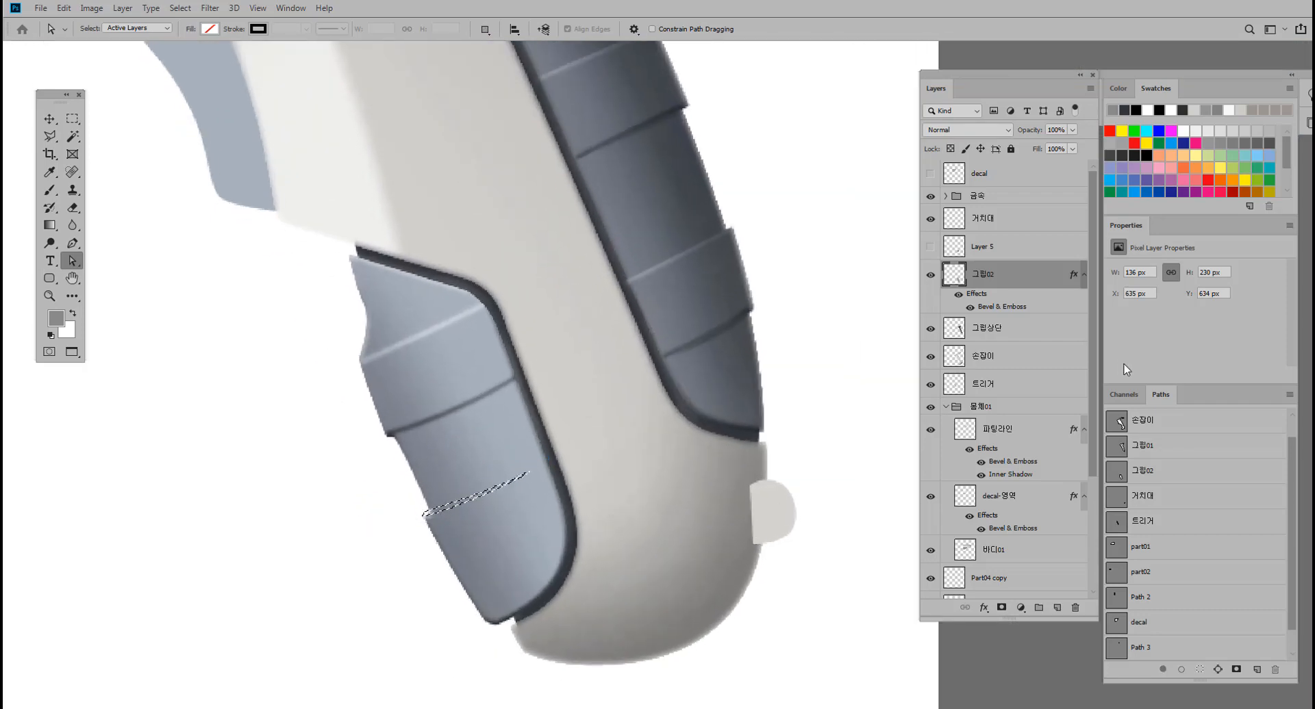
{"action": "left_click", "coordinate": [930, 275]}
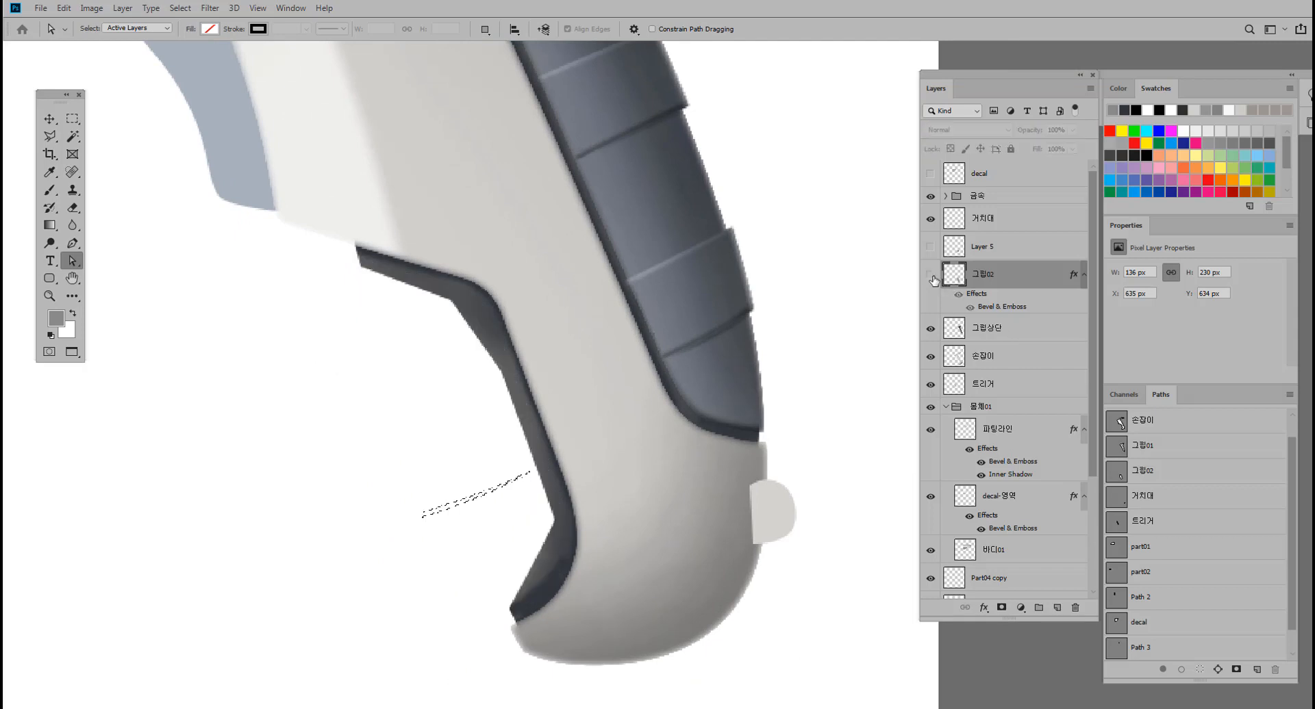
{"action": "left_click", "coordinate": [930, 275]}
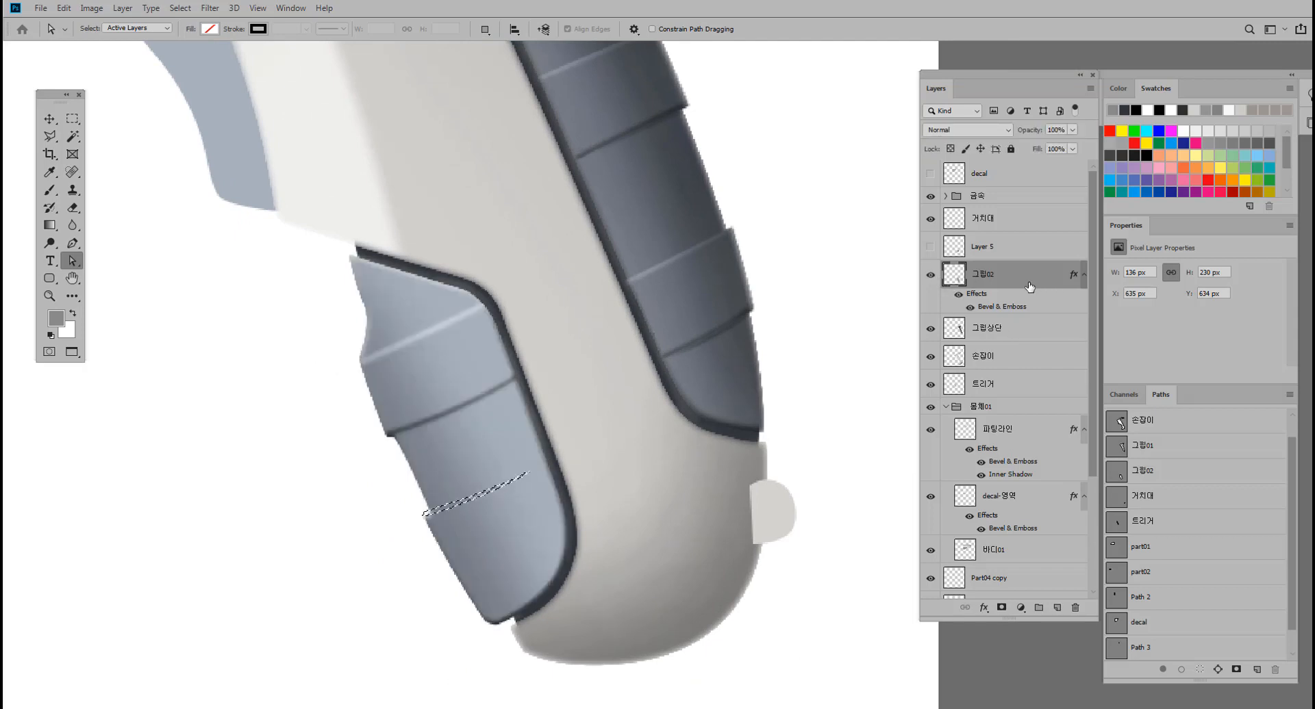
{"action": "key", "text": "alt+i"}
{"action": "key", "text": "j"}
{"action": "key", "text": "c"}
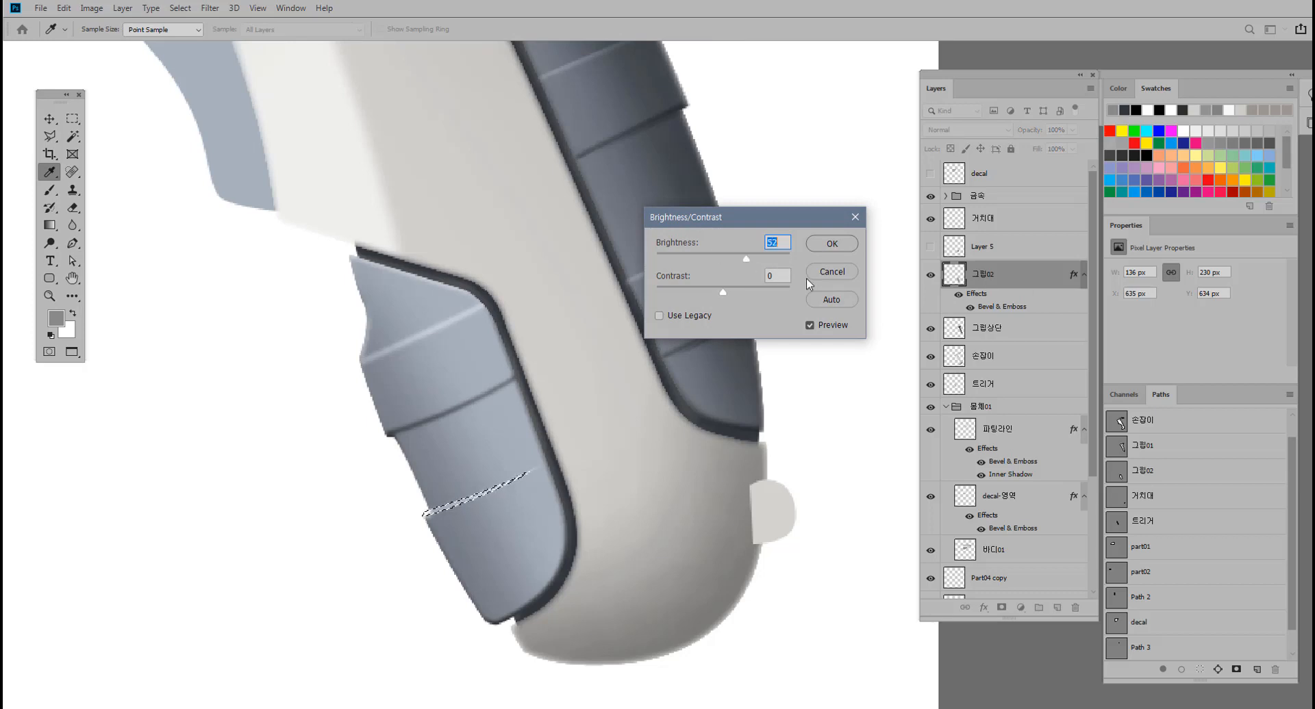
{"action": "left_click", "coordinate": [830, 274]}
{"action": "key", "text": "a"}
Feather the sliver selection across the lower front grip by 1 pixel.
{"action": "left_click", "coordinate": [72, 120]}
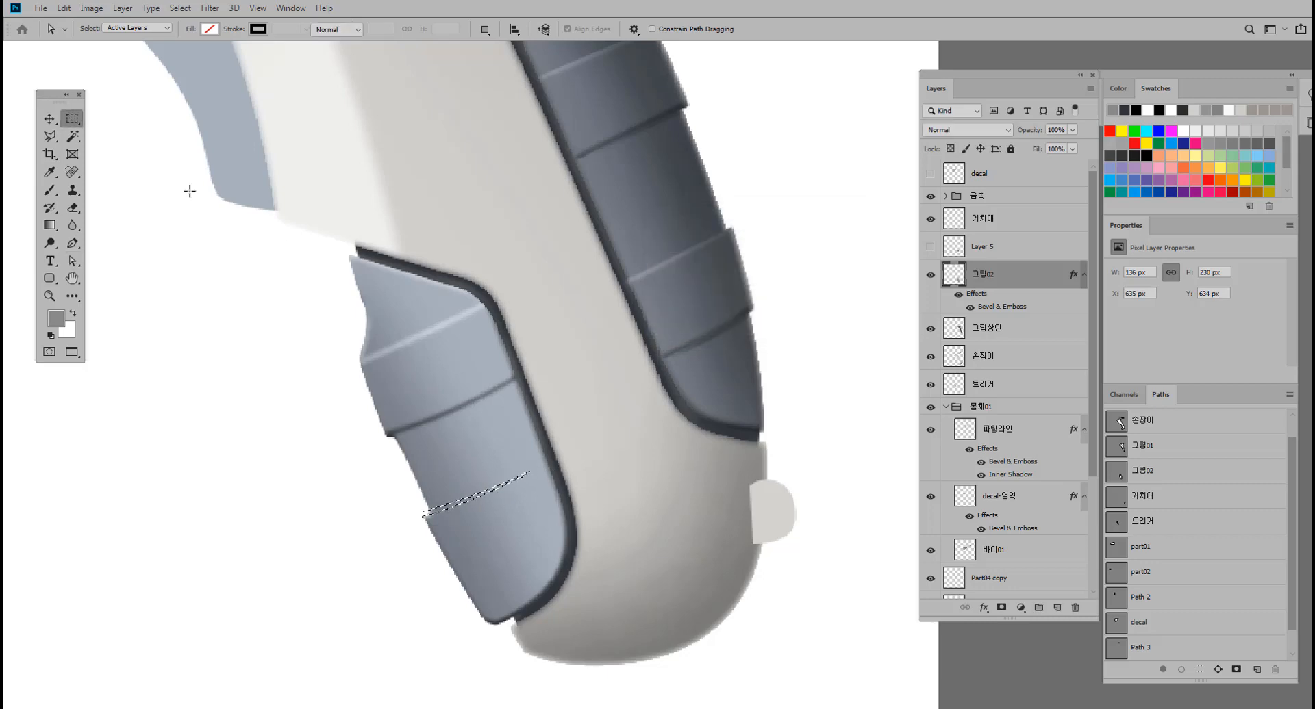
{"action": "left_click", "coordinate": [529, 391], "text": "ctrl"}
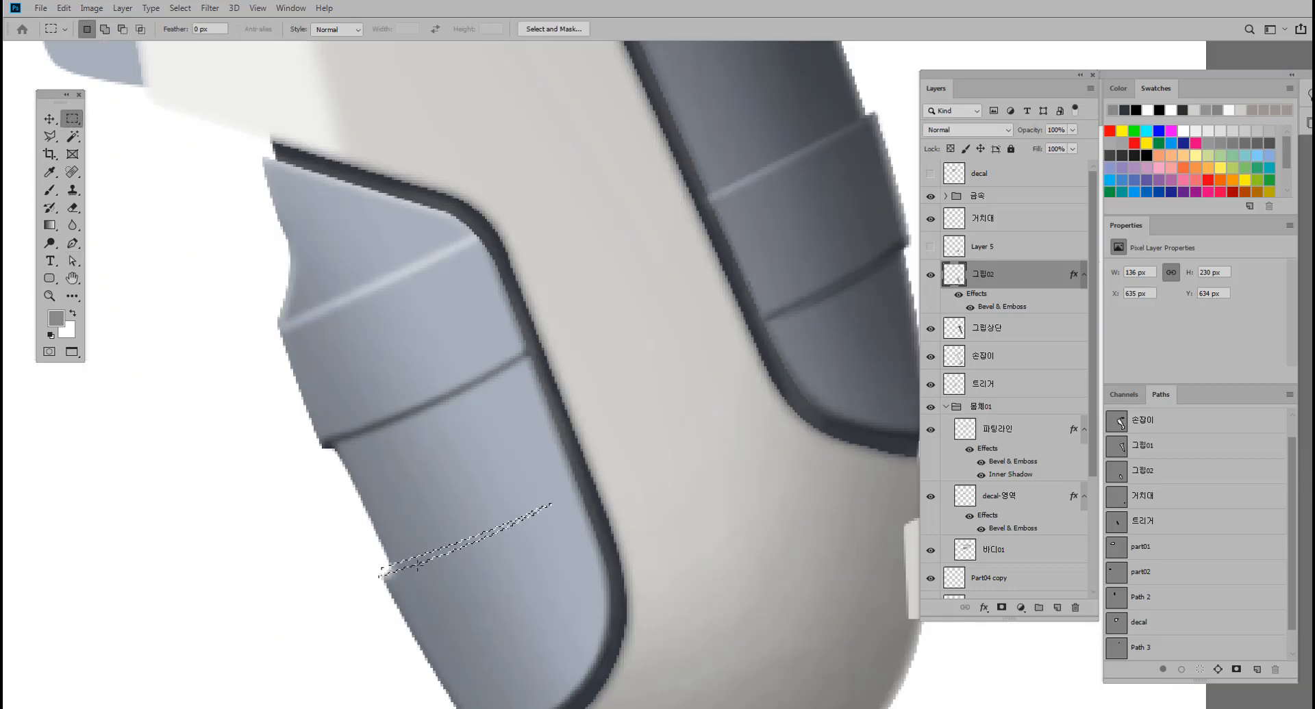
{"action": "right_click", "coordinate": [416, 561]}
{"action": "left_click", "coordinate": [628, 422]}
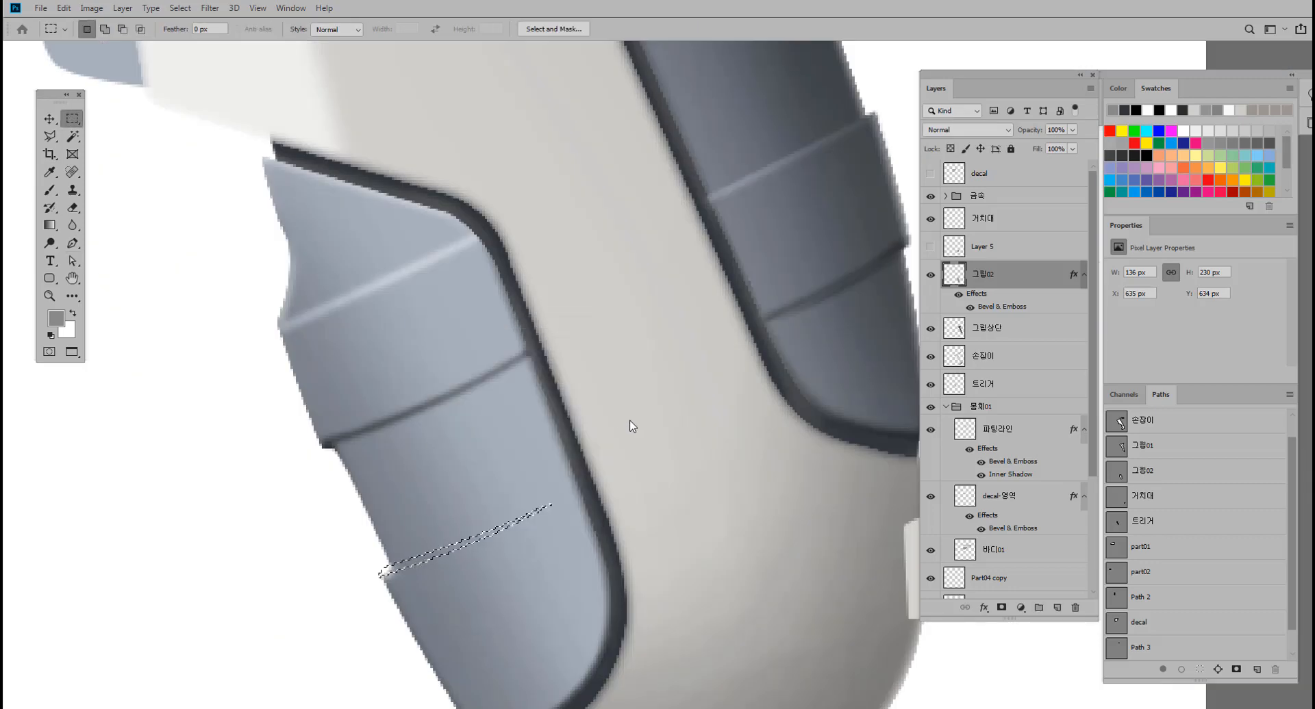
{"action": "key", "text": "ctrl+z"}
{"action": "key", "text": "ctrl+z"}
{"action": "key", "text": "ctrl+z"}
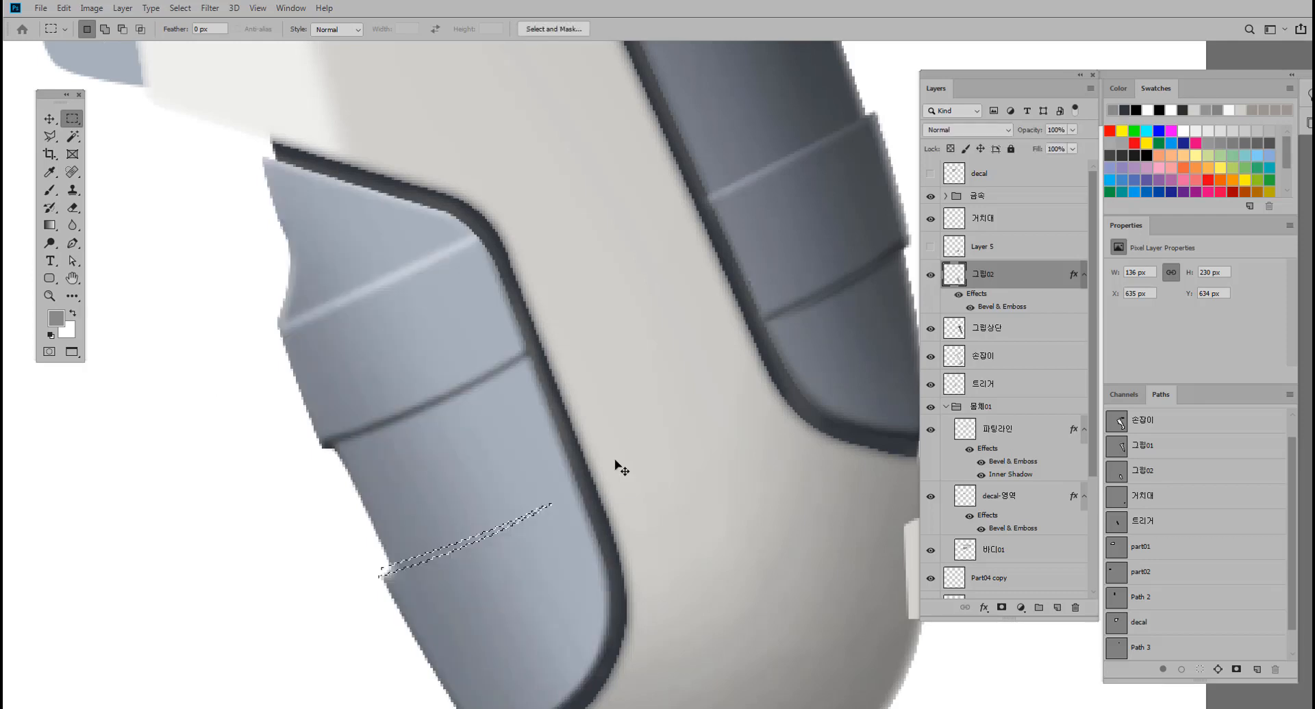
{"action": "key", "text": "ctrl+Return"}
{"action": "right_click", "coordinate": [426, 564]}
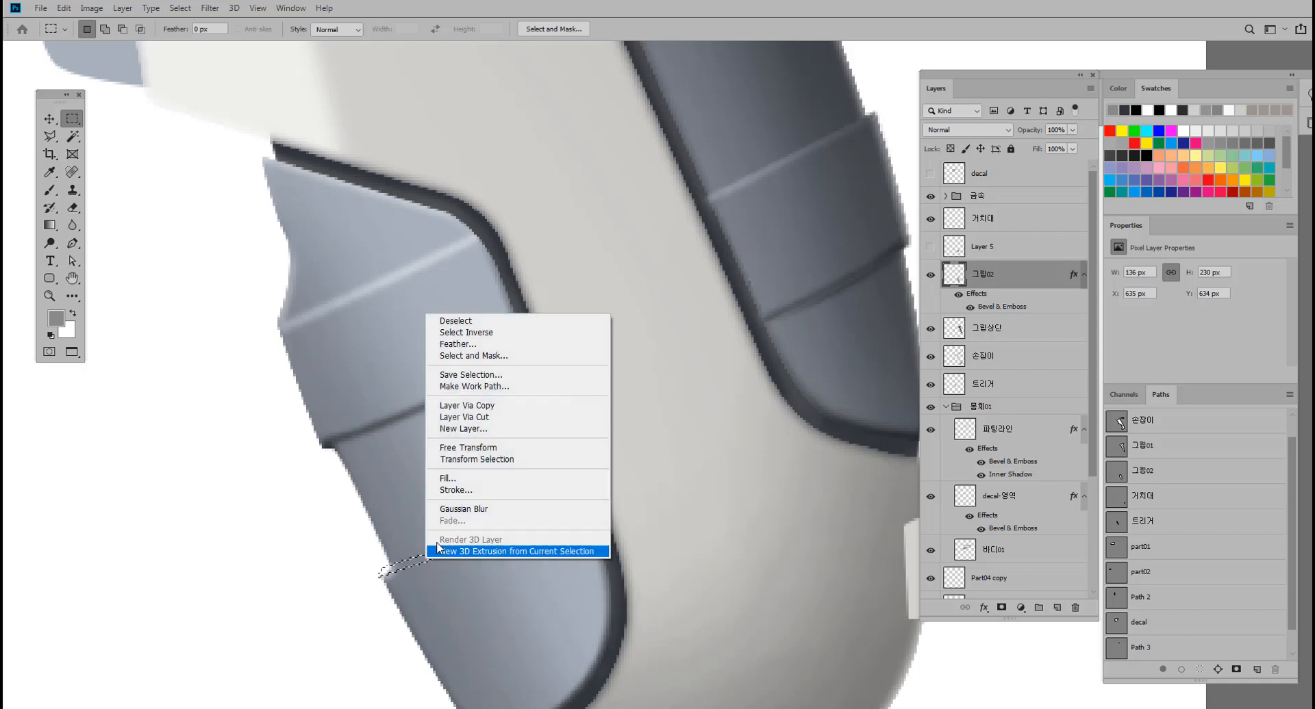
{"action": "left_click", "coordinate": [471, 345]}
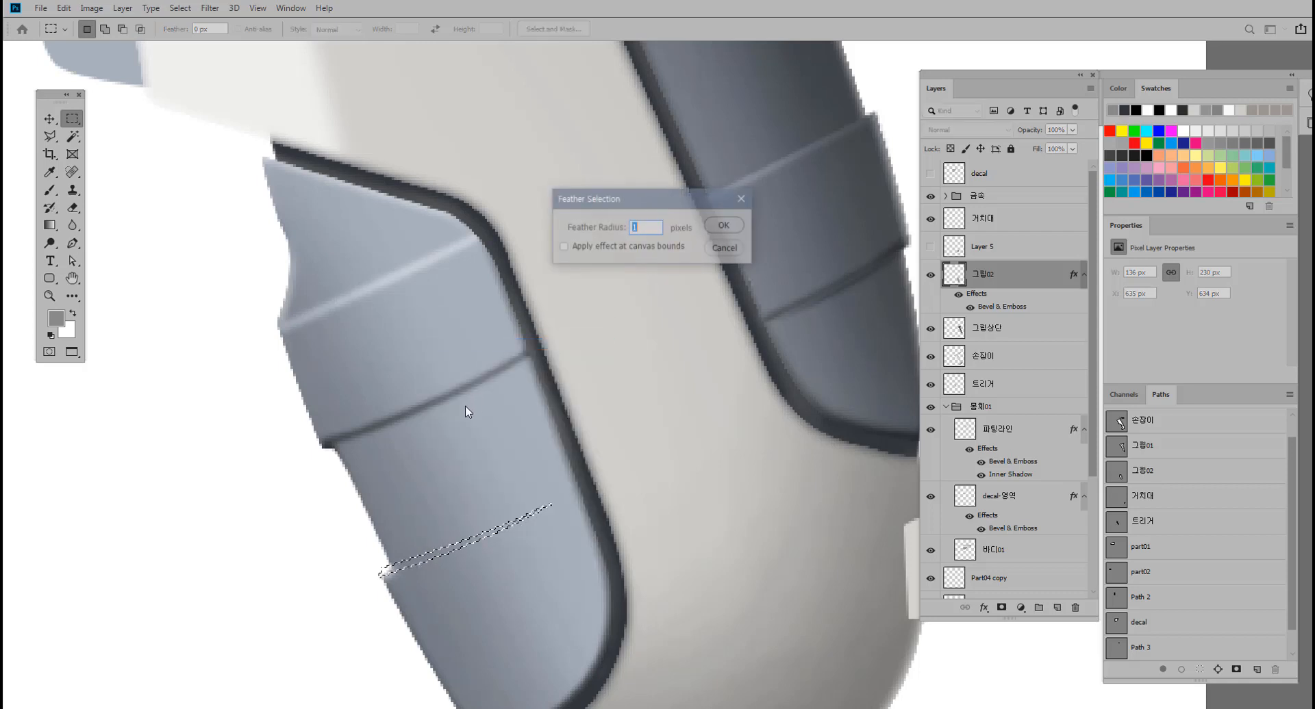
{"action": "left_click", "coordinate": [720, 227]}
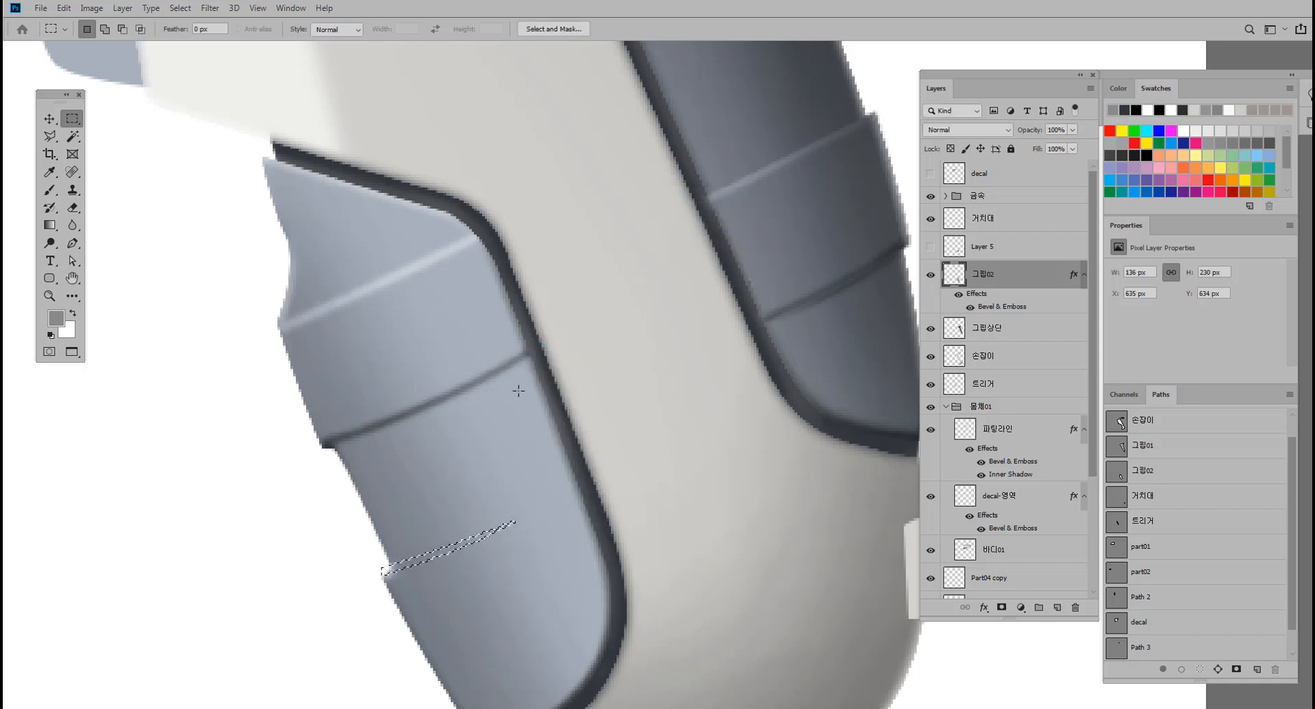
Try brightening the feathered sliver on the 그립02 layer with a Brightness/Contrast brightness of 101, then undo it.
{"action": "key", "text": "alt+i"}
{"action": "key", "text": "a"}
{"action": "key", "text": "c"}
{"action": "left_click_drag", "start_coordinate": [726, 262], "coordinate": [767, 262]}
{"action": "left_click", "coordinate": [591, 421], "text": "ctrl"}
{"action": "left_click", "coordinate": [592, 420], "text": "ctrl+alt"}
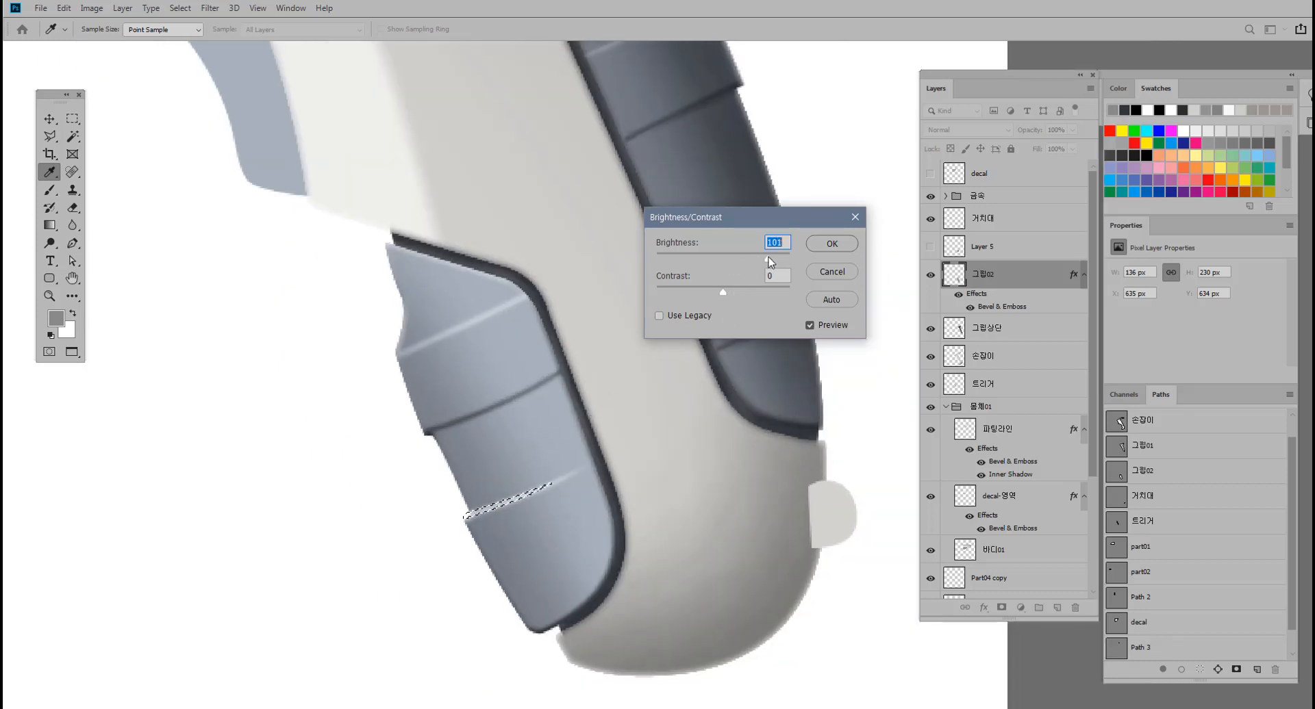
{"action": "left_click", "coordinate": [831, 243]}
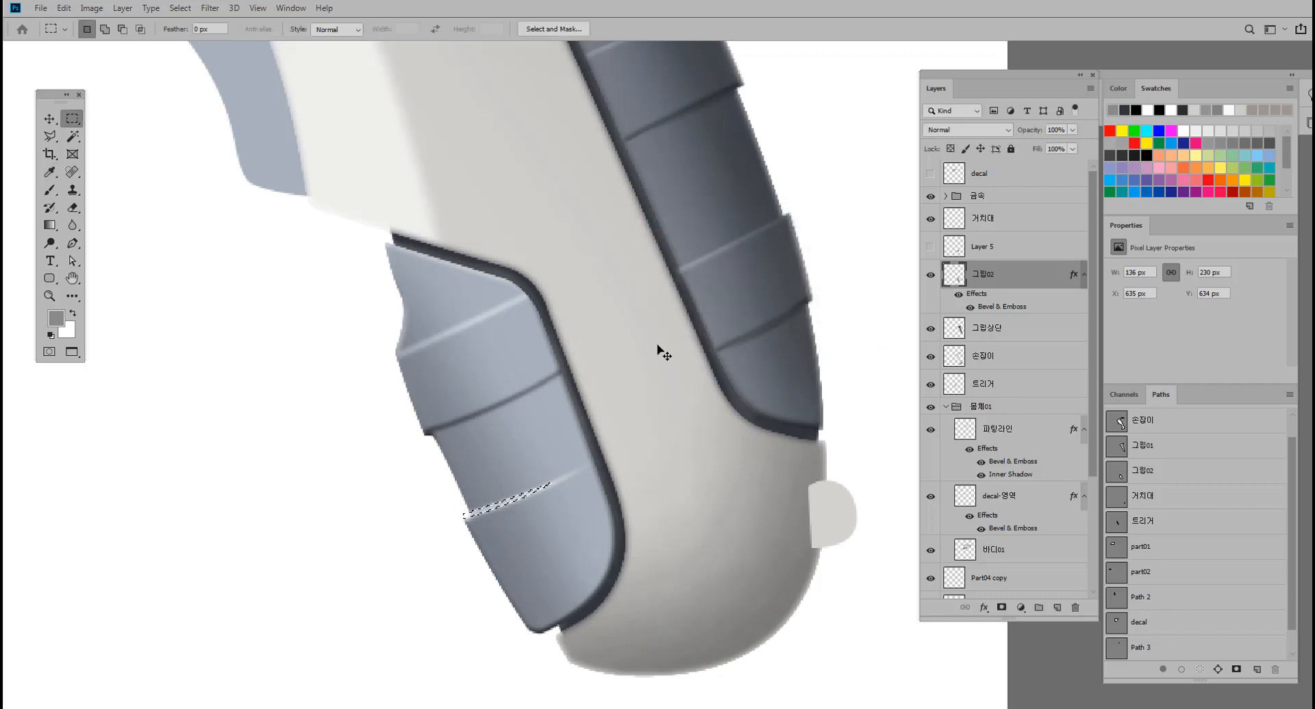
{"action": "key", "text": "ctrl+d"}
{"action": "left_click", "coordinate": [502, 529], "text": "ctrl+alt"}
{"action": "left_click", "coordinate": [556, 510], "text": "ctrl"}
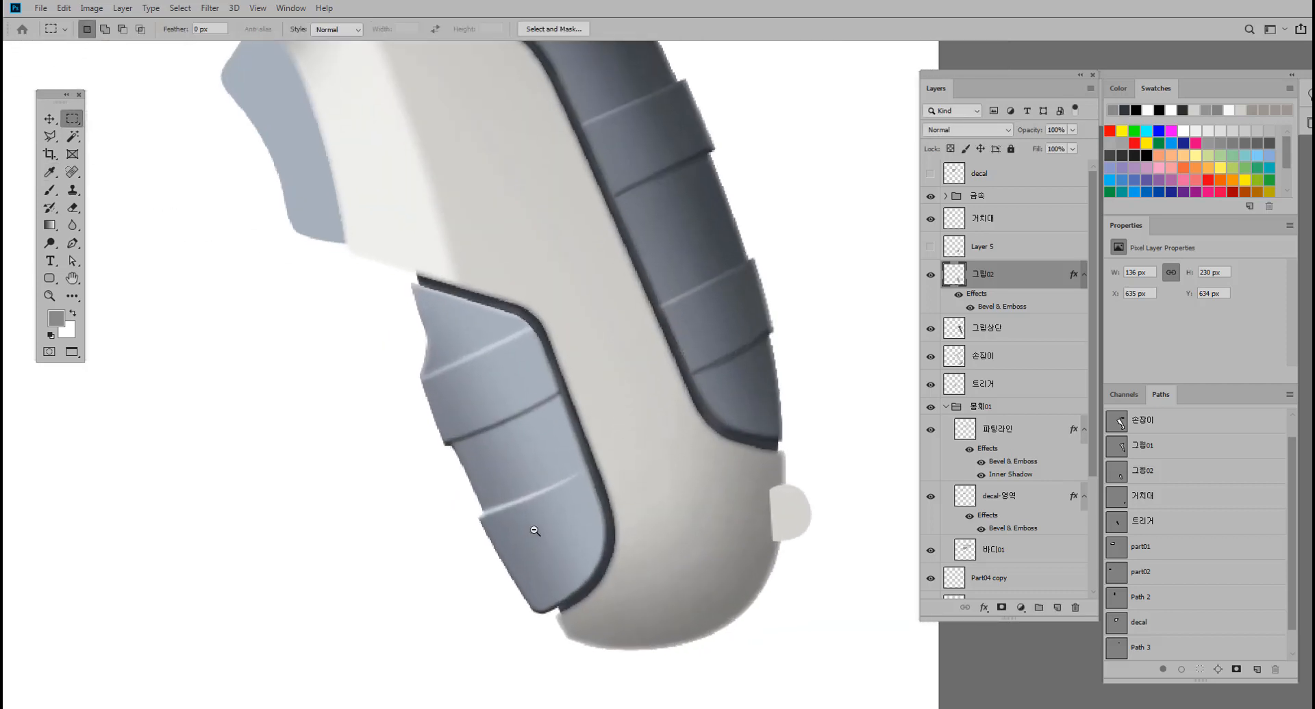
{"action": "key", "text": "ctrl+shift+d"}
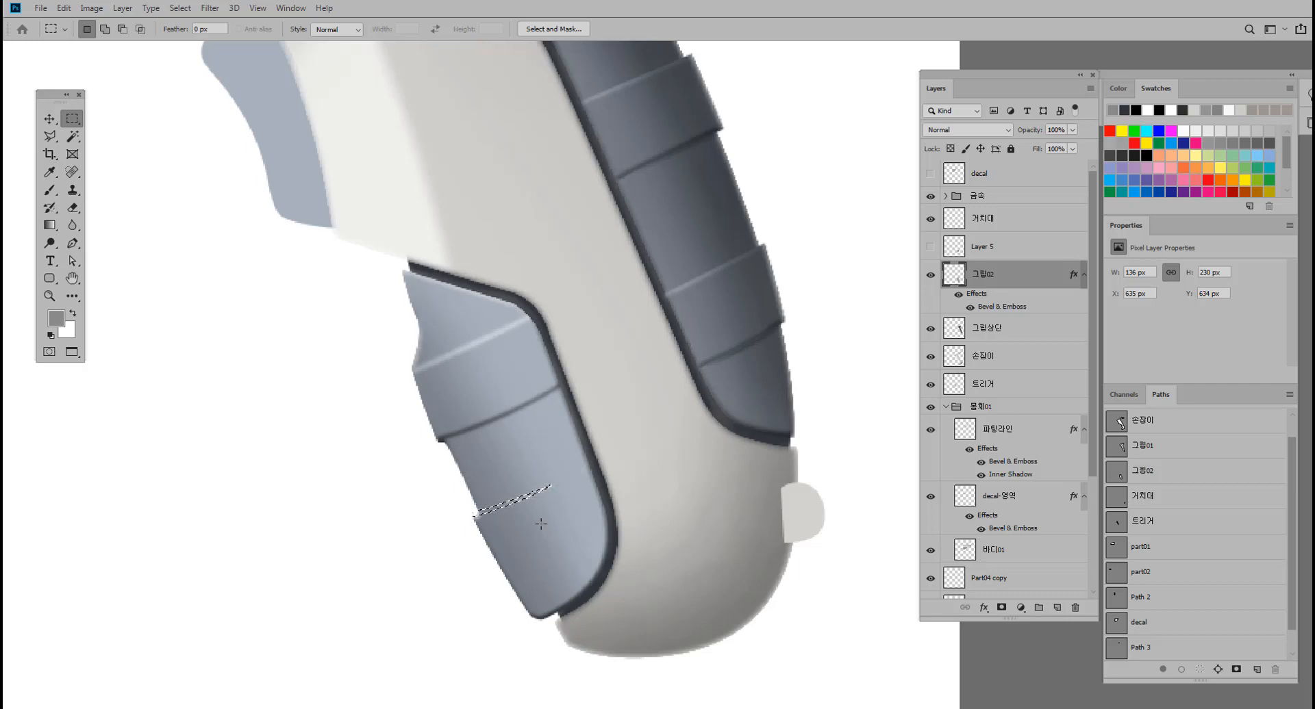
Brighten the feathered sliver on 그립02 with a positive Brightness/Contrast brightness below 101, and clear the selection.
{"action": "key", "text": "alt+i"}
{"action": "key", "text": "j"}
{"action": "key", "text": "c"}
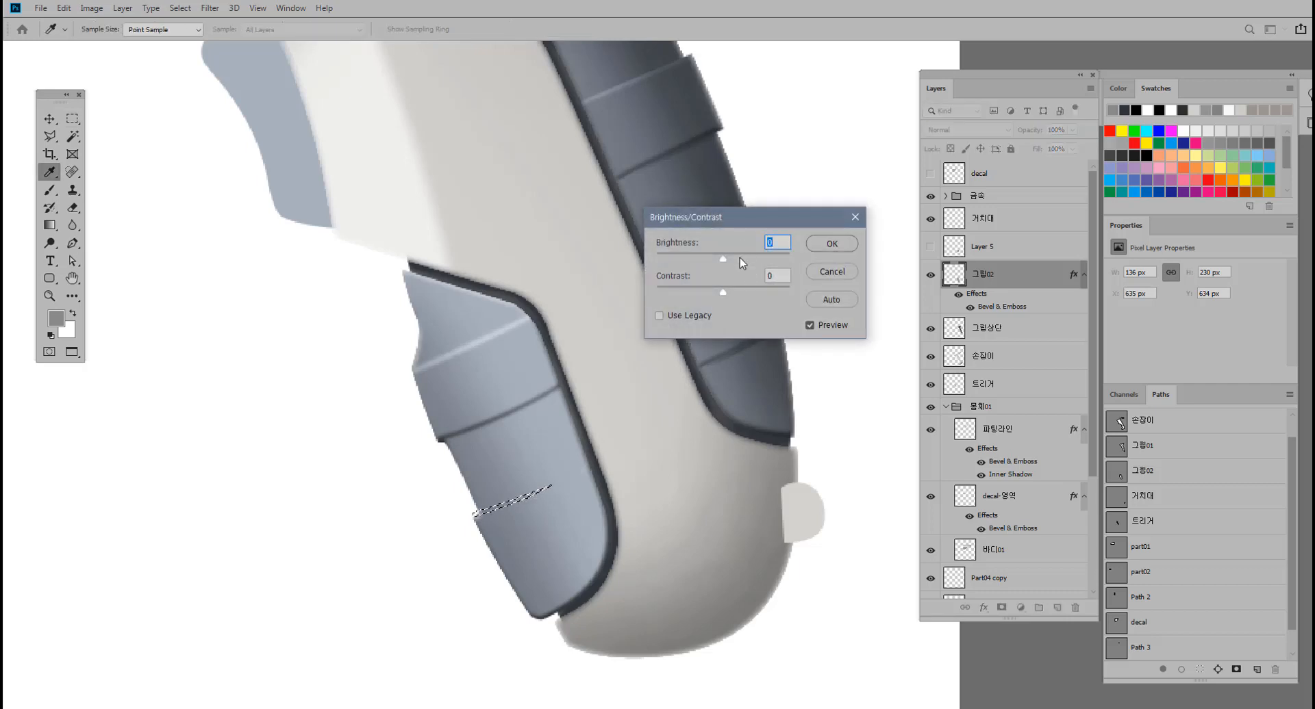
{"action": "left_click_drag", "start_coordinate": [723, 258], "coordinate": [758, 259]}
{"action": "left_click", "coordinate": [848, 245]}
{"action": "key", "text": "ctrl+d"}
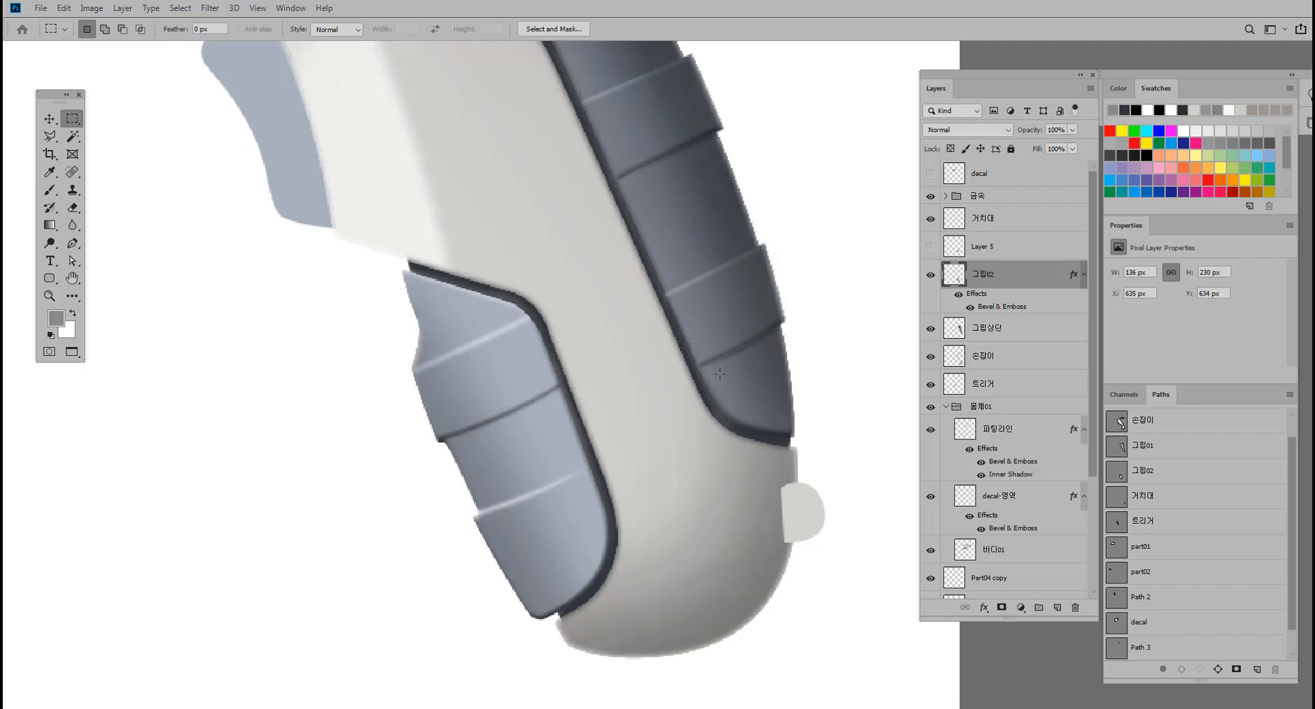
Draw a curved Pen tool path from the notch below the raised band to the grip's dark inner edge, just under the dark groove.
{"action": "scroll", "coordinate": [640, 440], "scroll_direction": "up", "scroll_amount": 1}
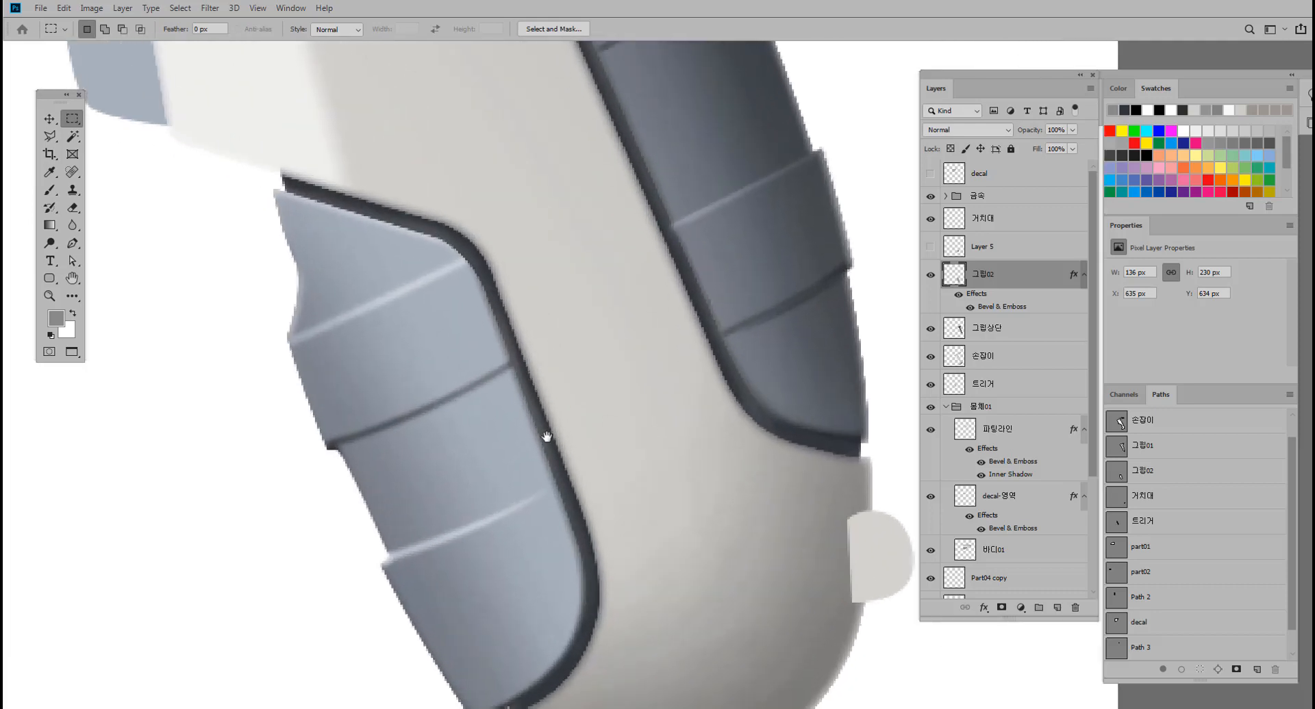
{"action": "left_click", "coordinate": [50, 137]}
{"action": "left_click", "coordinate": [73, 244]}
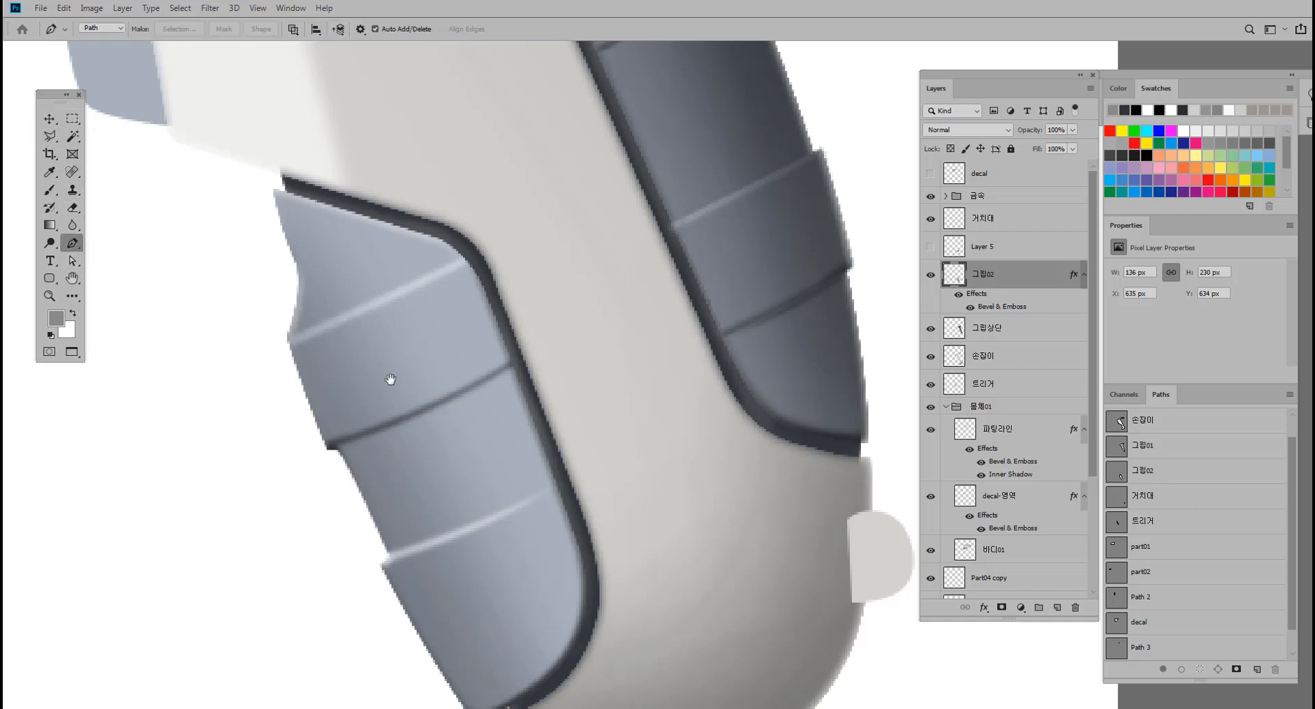
{"action": "left_click_drag", "start_coordinate": [391, 379], "coordinate": [431, 369]}
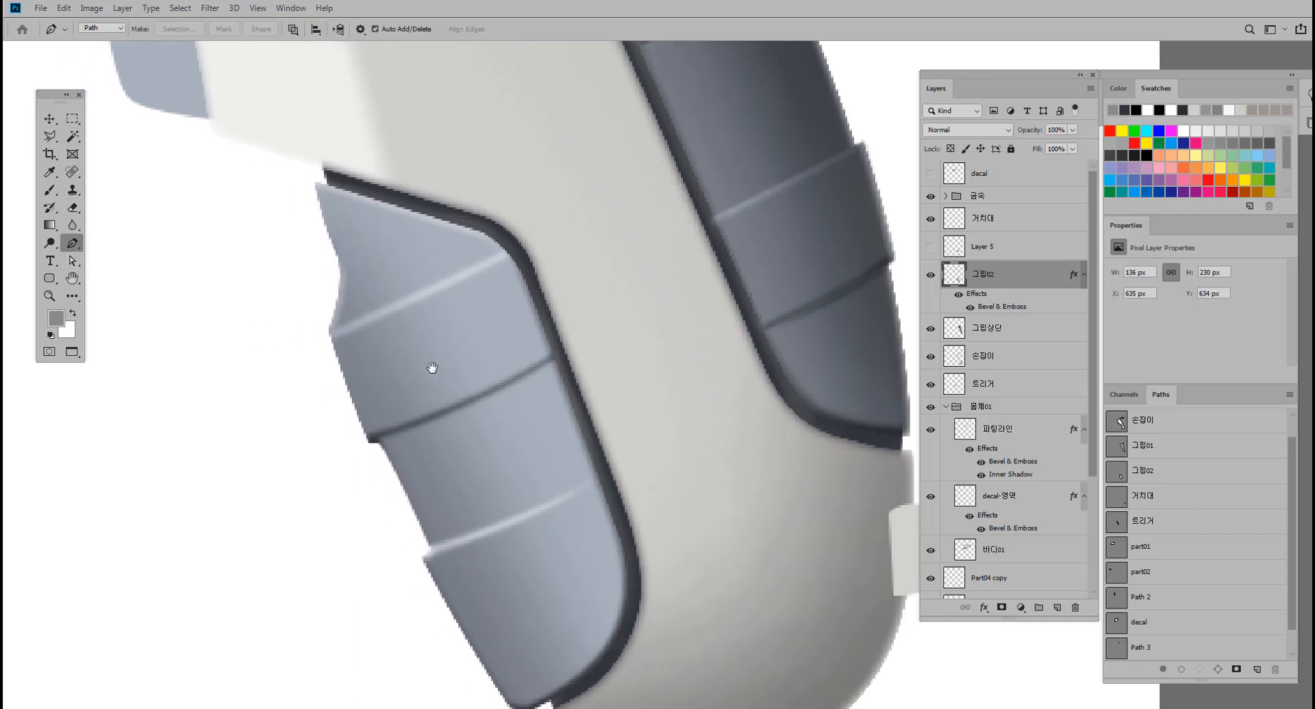
{"action": "left_click", "coordinate": [381, 446]}
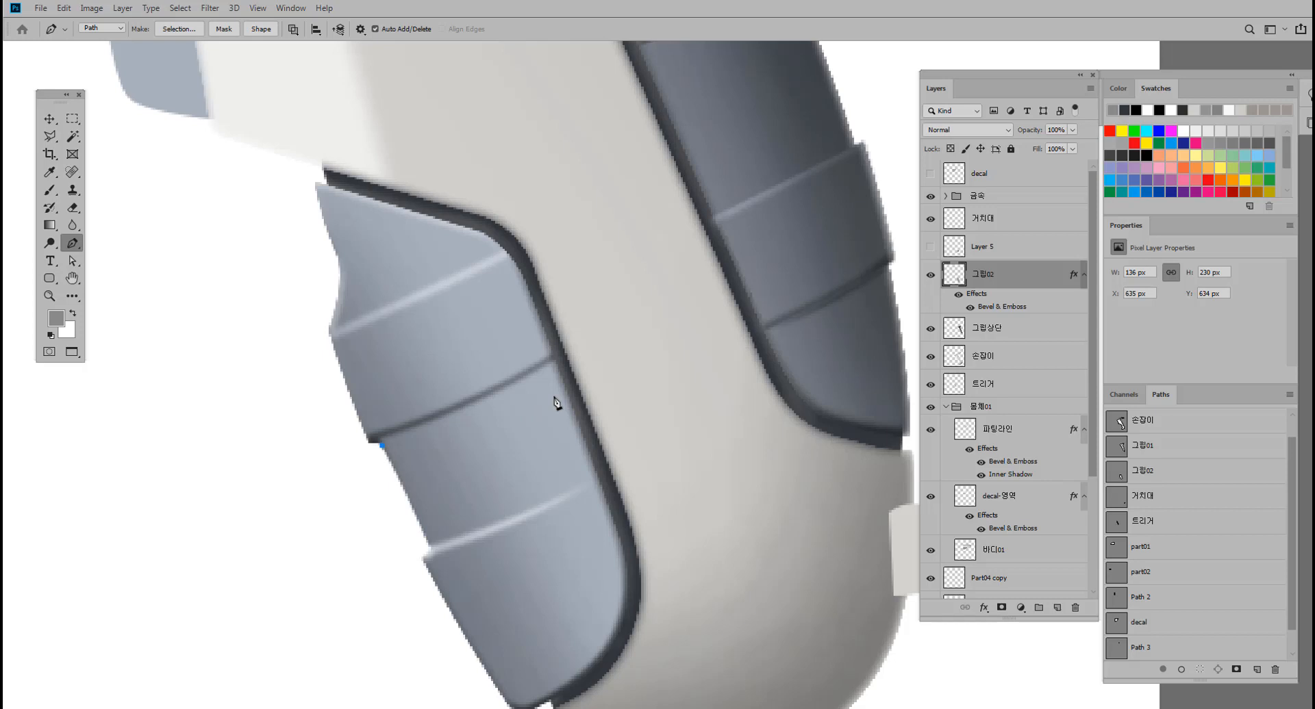
{"action": "left_click_drag", "start_coordinate": [565, 344], "coordinate": [598, 317]}
{"action": "left_click", "coordinate": [553, 359], "text": "alt"}
{"action": "left_click_drag", "start_coordinate": [506, 381], "coordinate": [546, 361]}
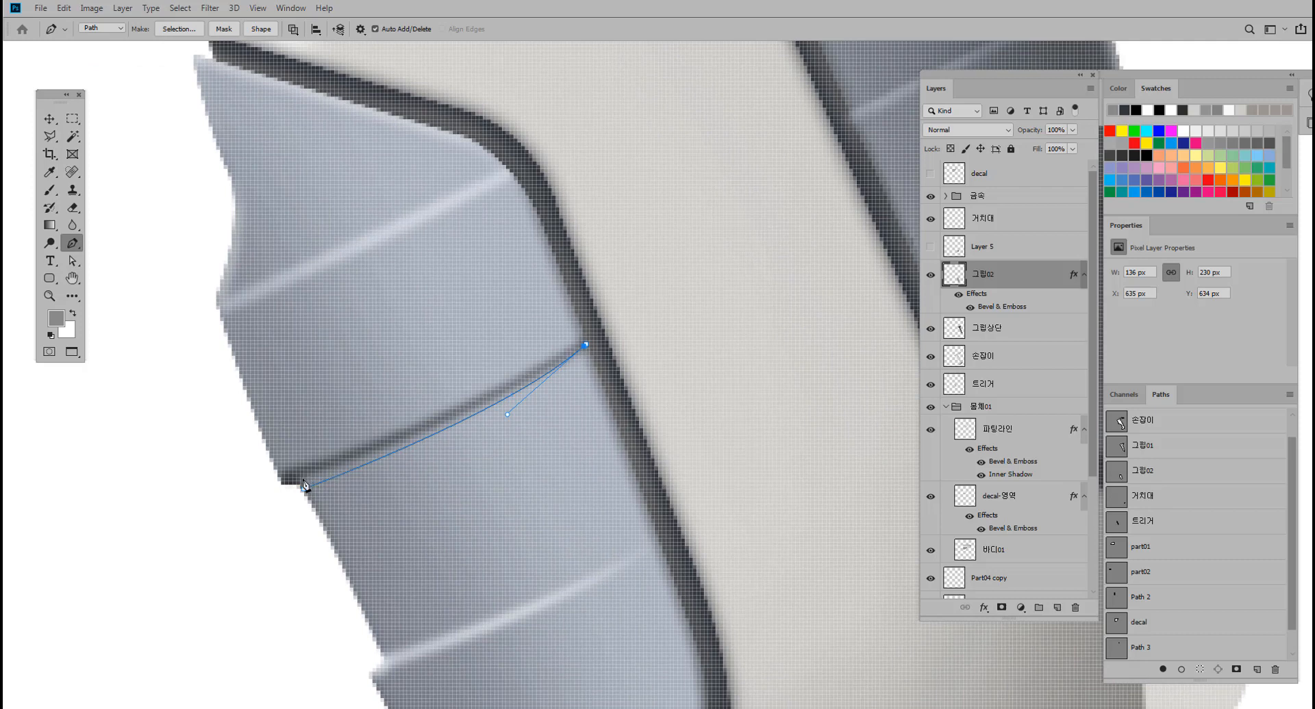
Redo the path's return curve from the inner edge and close it at the notch as a thin sliver under the groove.
{"action": "left_click_drag", "start_coordinate": [301, 485], "coordinate": [120, 527]}
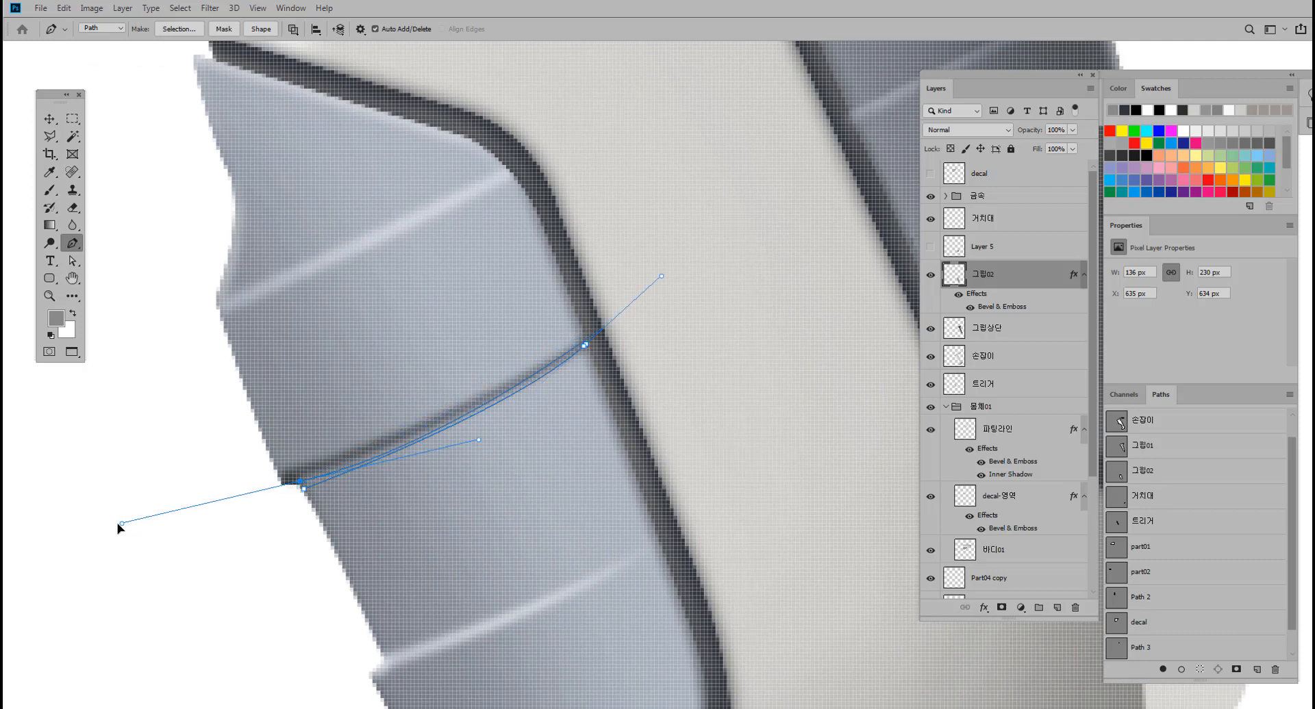
{"action": "key", "text": "ctrl+z"}
{"action": "key", "text": "ctrl+z"}
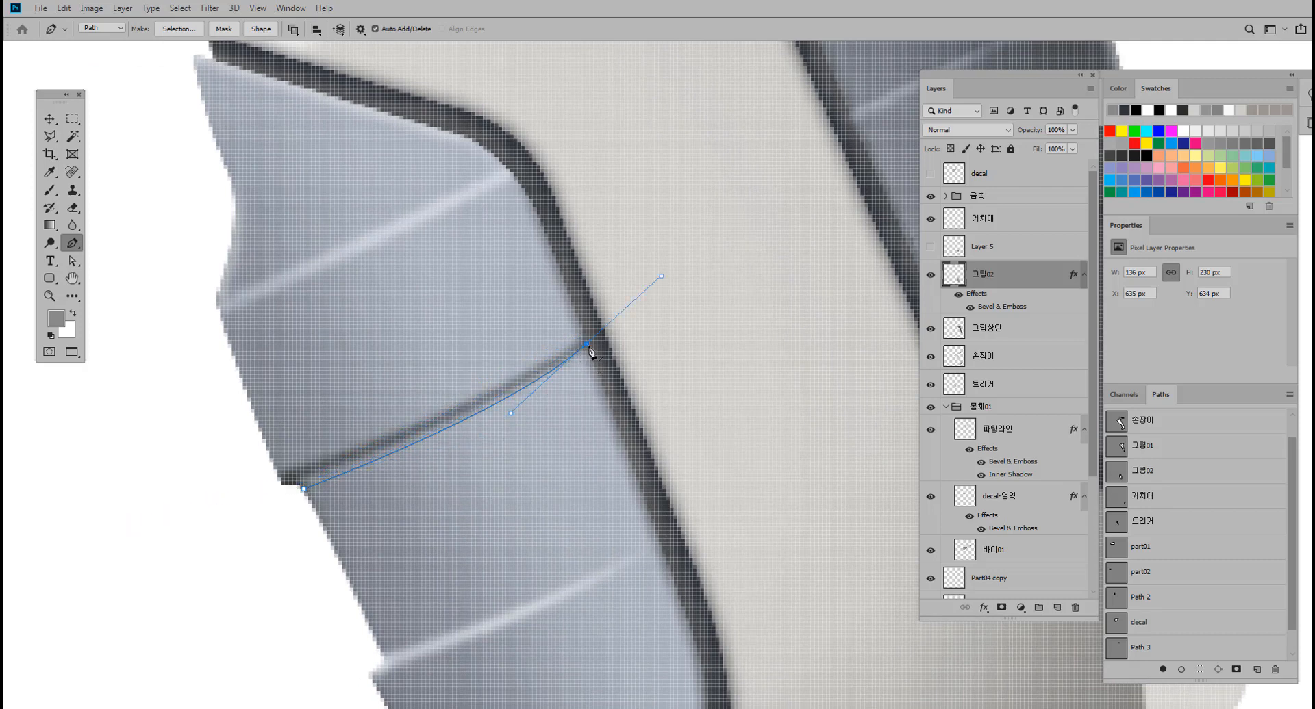
{"action": "left_click", "coordinate": [587, 346], "text": "alt"}
{"action": "left_click_drag", "start_coordinate": [300, 487], "coordinate": [141, 531]}
{"action": "left_click", "coordinate": [298, 487], "text": "alt"}
Adjust the sliver path's anchor points at the notch and remove the short stray handle from the upper one.
{"action": "left_click", "coordinate": [72, 261]}
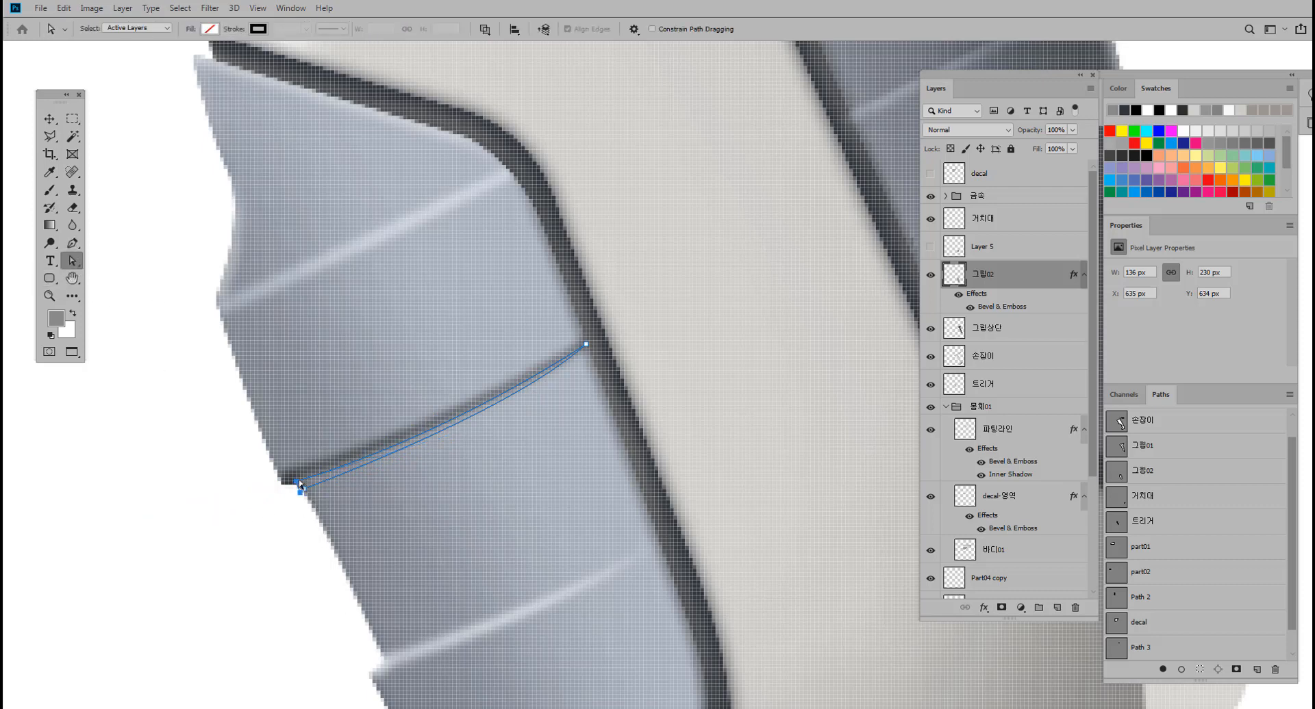
{"action": "left_click", "coordinate": [298, 481]}
{"action": "left_click_drag", "start_coordinate": [298, 484], "coordinate": [356, 443], "text": "alt"}
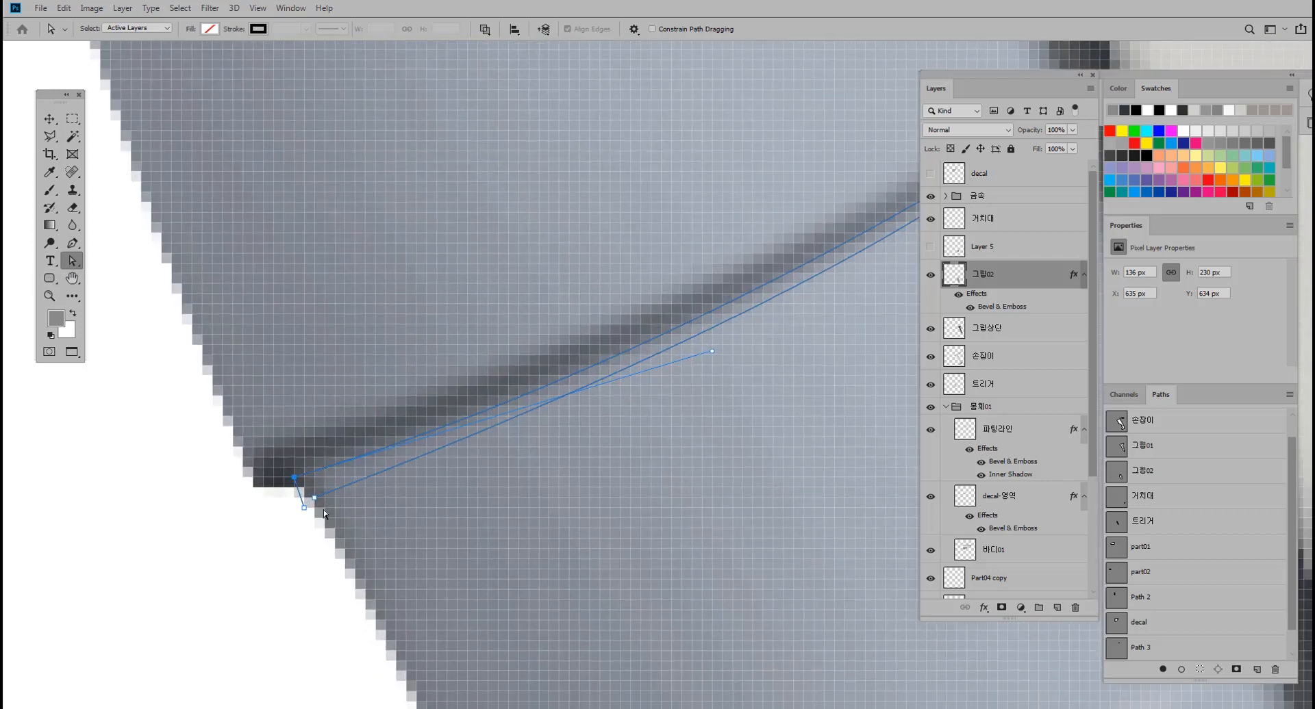
{"action": "left_click", "coordinate": [72, 243]}
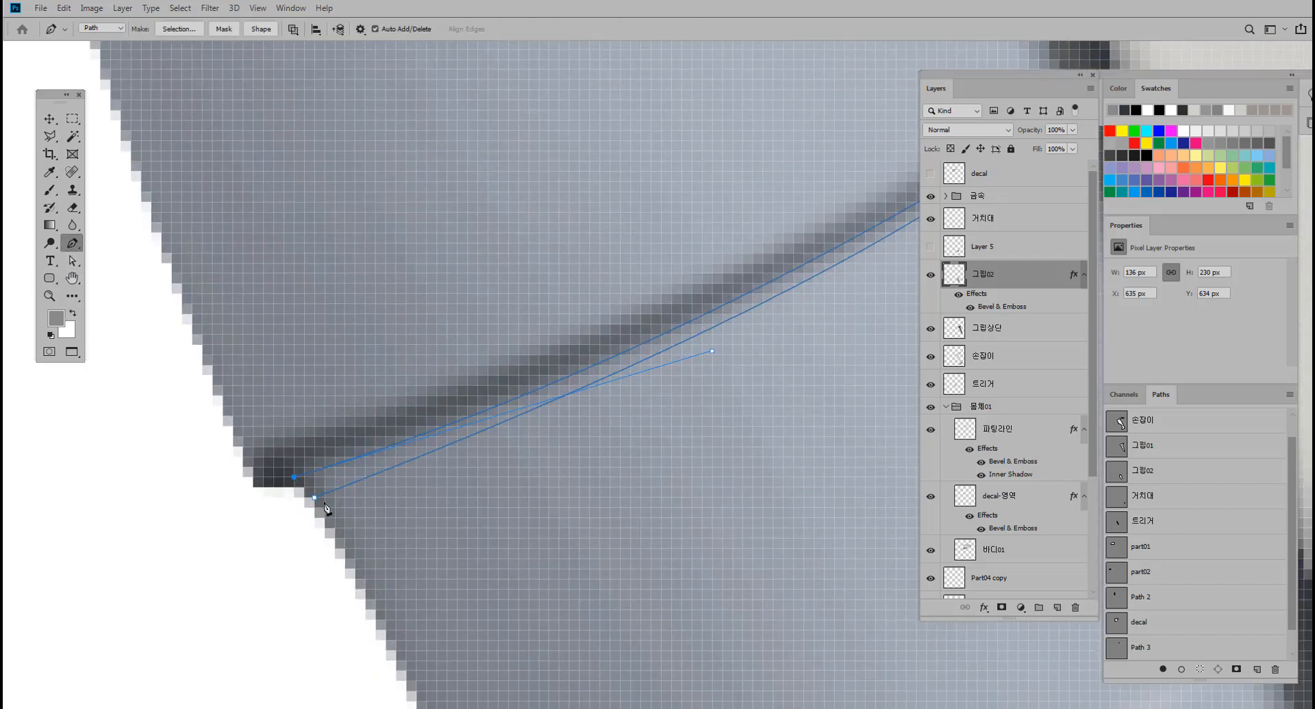
{"action": "left_click", "coordinate": [72, 261]}
{"action": "left_click", "coordinate": [295, 478]}
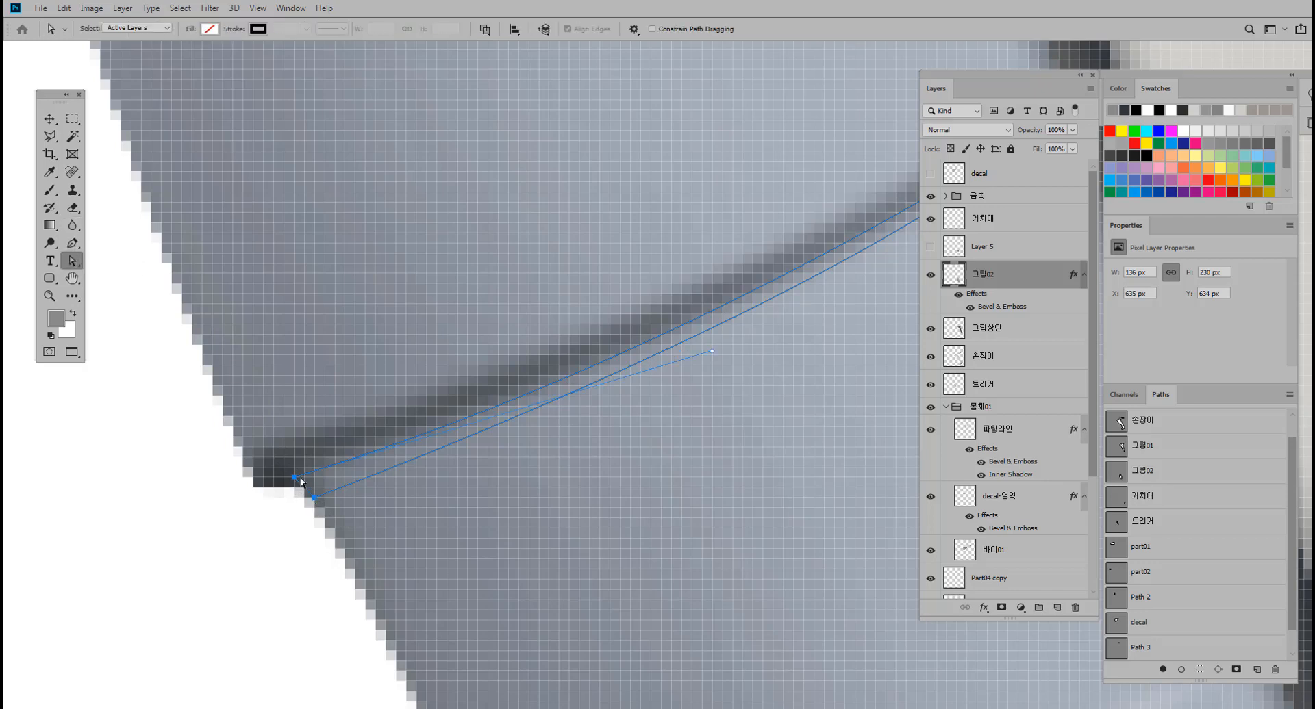
{"action": "left_click_drag", "start_coordinate": [482, 404], "coordinate": [421, 415]}
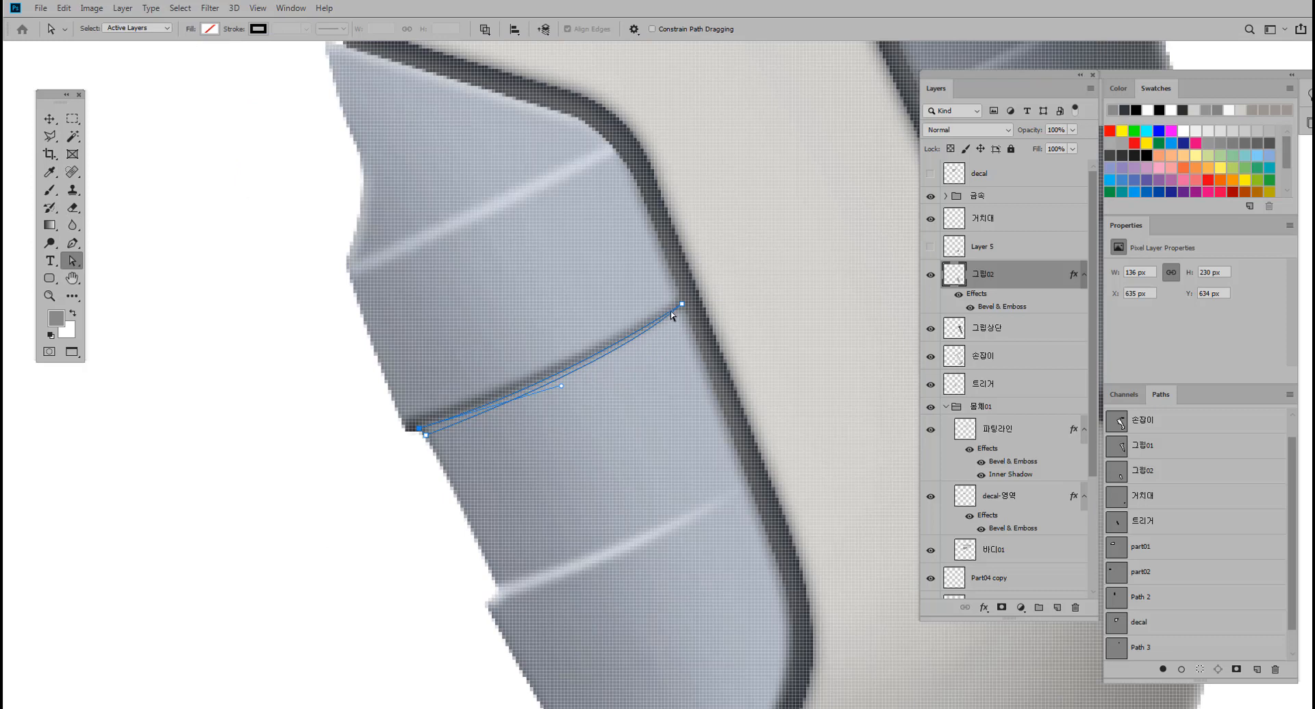
Reshape the sliver's two curves with their handles so it hugs the dark groove, and convert the path to a selection.
{"action": "left_click_drag", "start_coordinate": [563, 389], "coordinate": [517, 406]}
{"action": "left_click_drag", "start_coordinate": [426, 437], "coordinate": [428, 435]}
{"action": "left_click_drag", "start_coordinate": [614, 367], "coordinate": [521, 410]}
{"action": "key", "text": "ctrl+Return"}
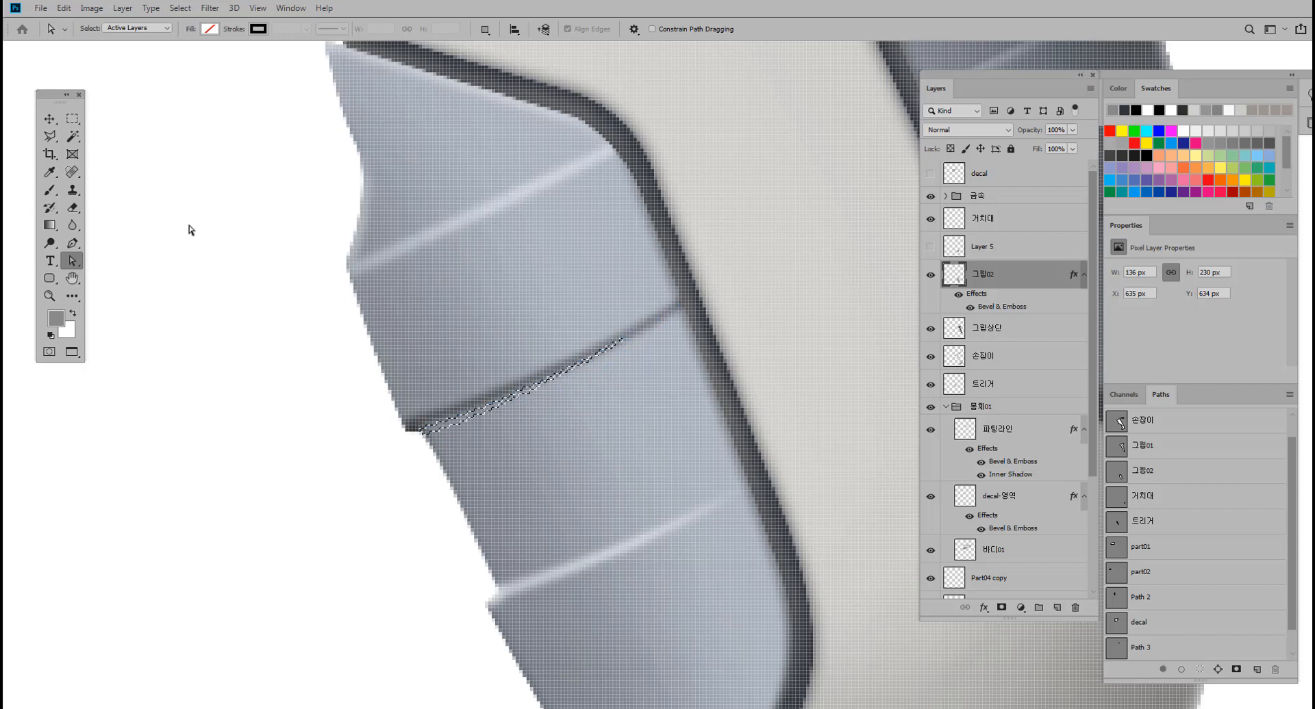
Feather the sliver selection under the dark groove by 1 pixel.
{"action": "left_click", "coordinate": [49, 136]}
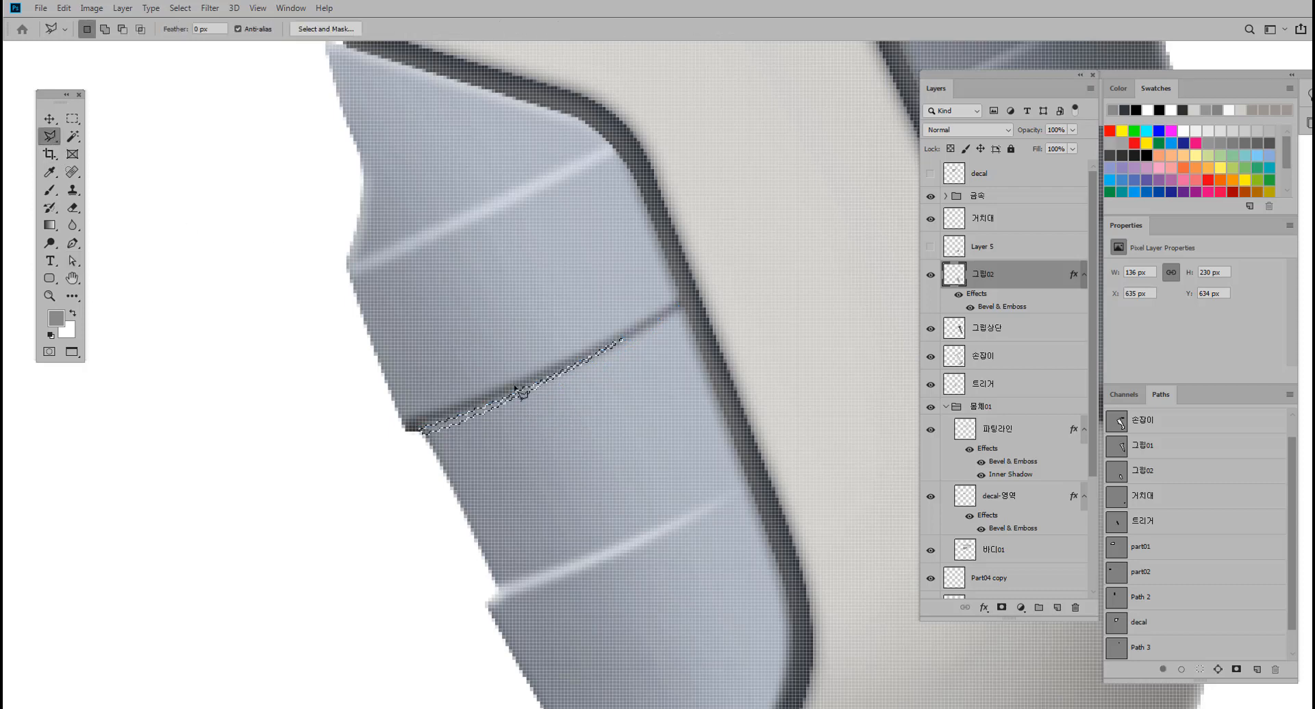
{"action": "right_click", "coordinate": [446, 430]}
{"action": "left_click", "coordinate": [479, 458]}
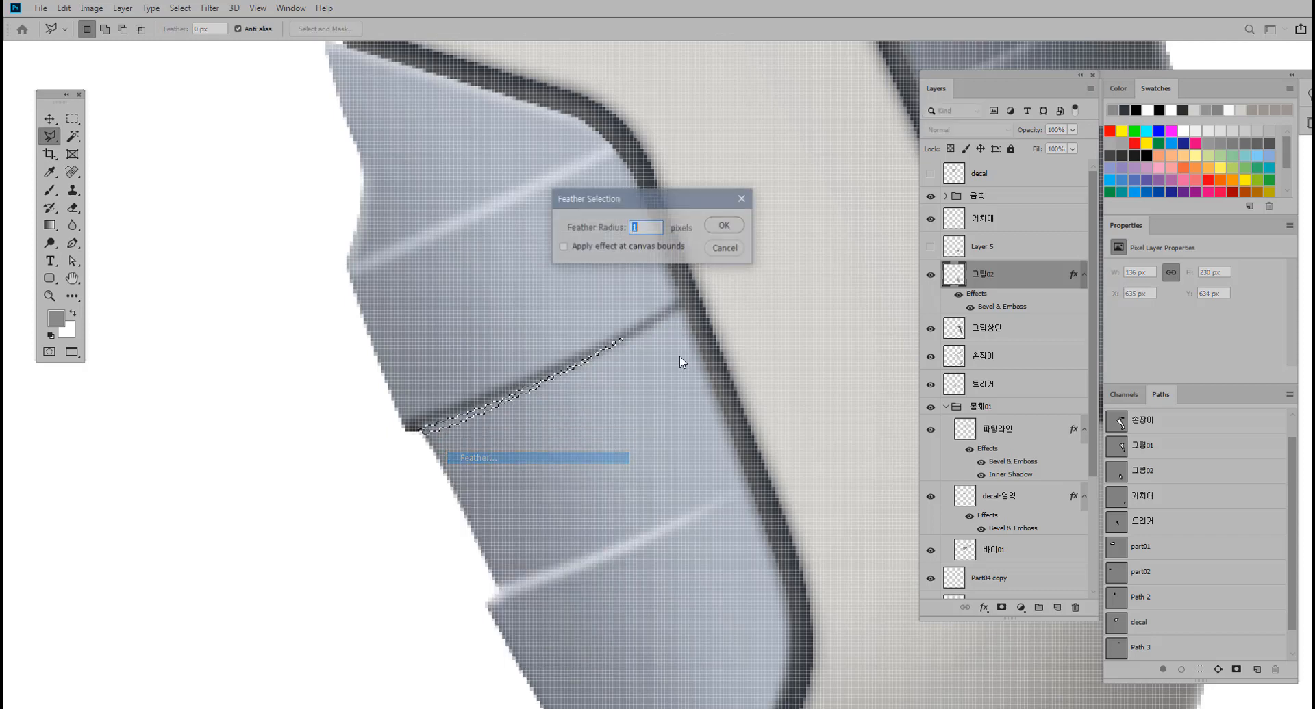
{"action": "left_click", "coordinate": [723, 226]}
{"action": "left_click_drag", "start_coordinate": [678, 312], "coordinate": [629, 330]}
{"action": "left_click_drag", "start_coordinate": [640, 329], "coordinate": [560, 349]}
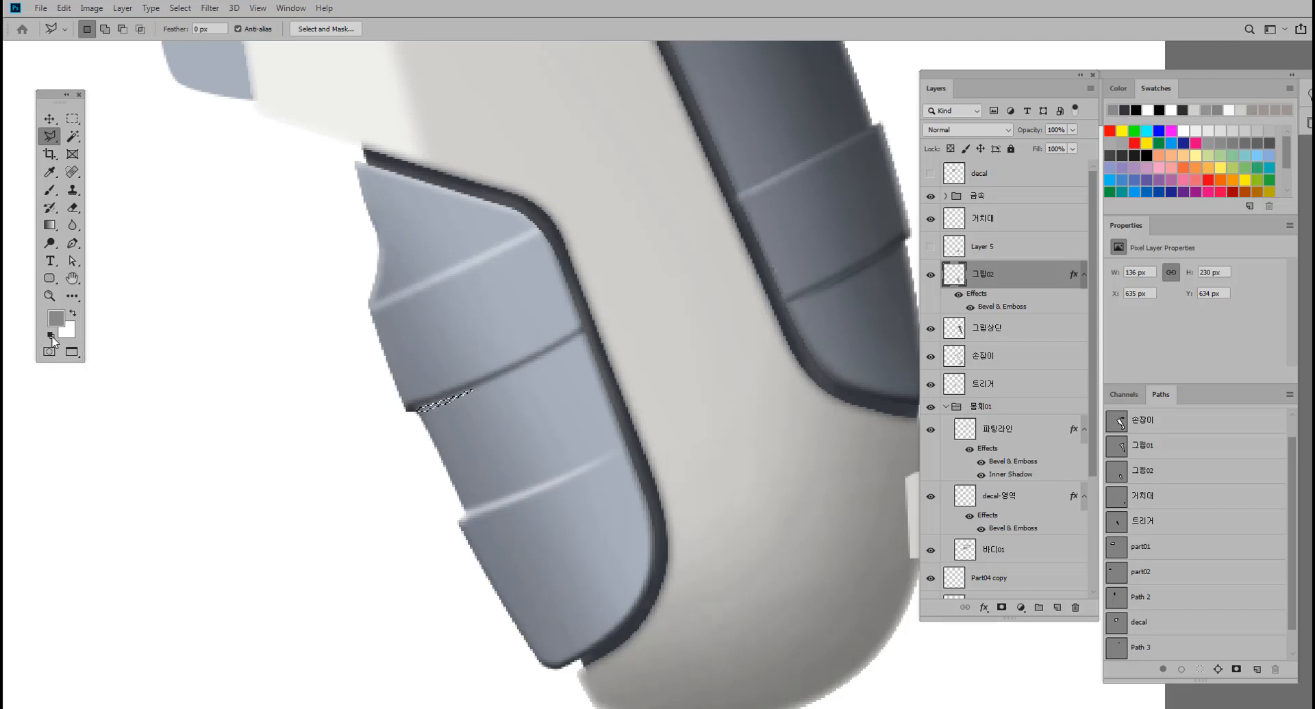
Reset the colours to black and white and fill the feathered sliver with black on a new layer above 그립02.
{"action": "left_click", "coordinate": [52, 337]}
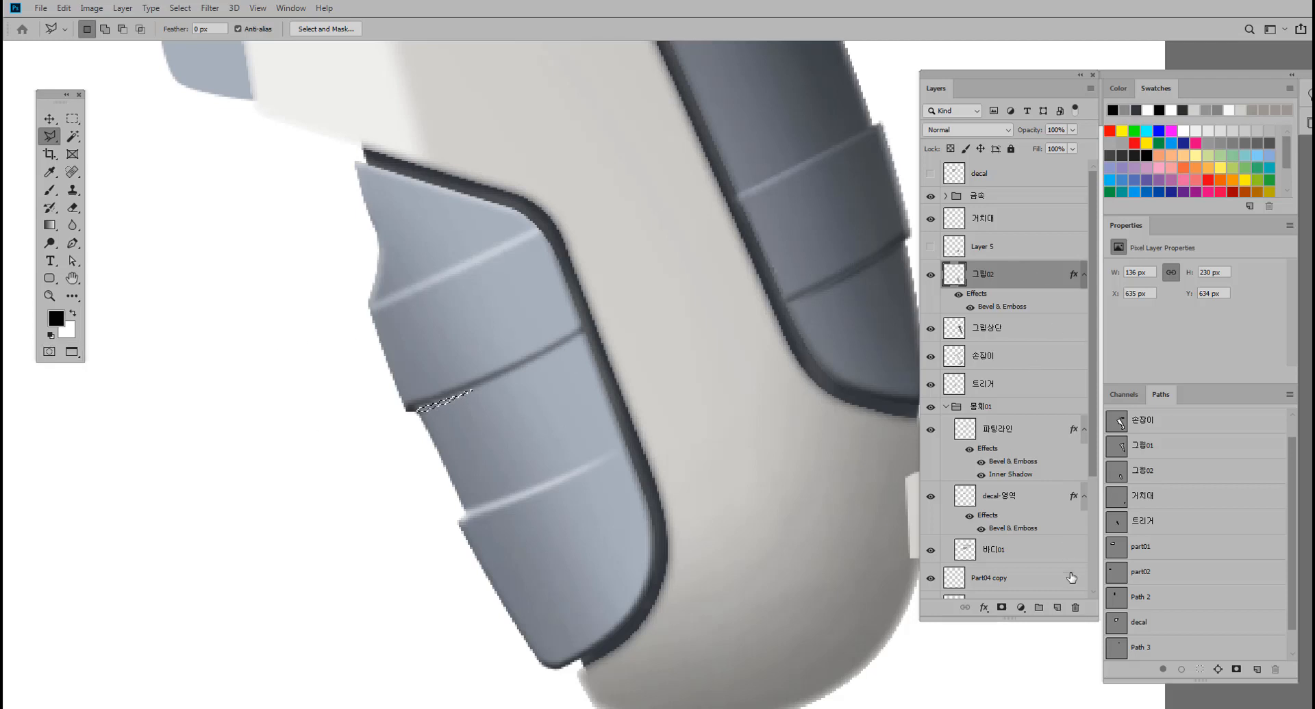
{"action": "left_click", "coordinate": [1057, 607]}
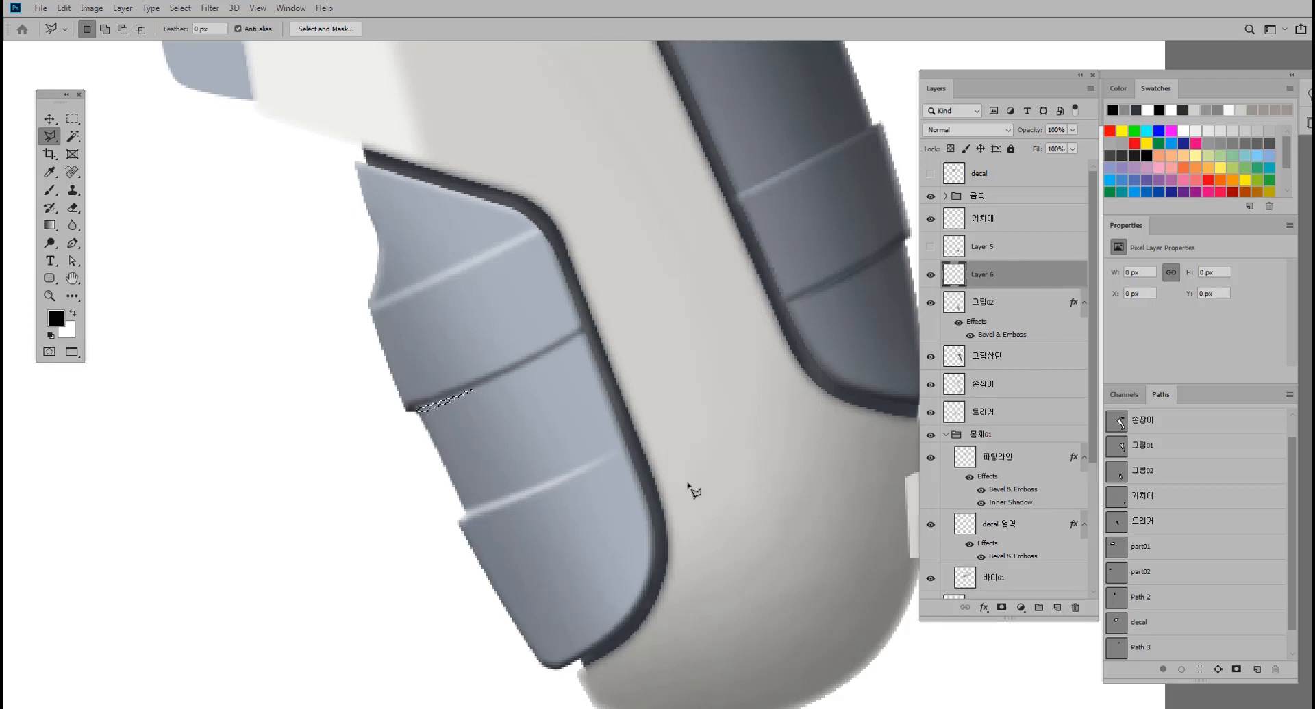
{"action": "key", "text": "alt+BackSpace"}
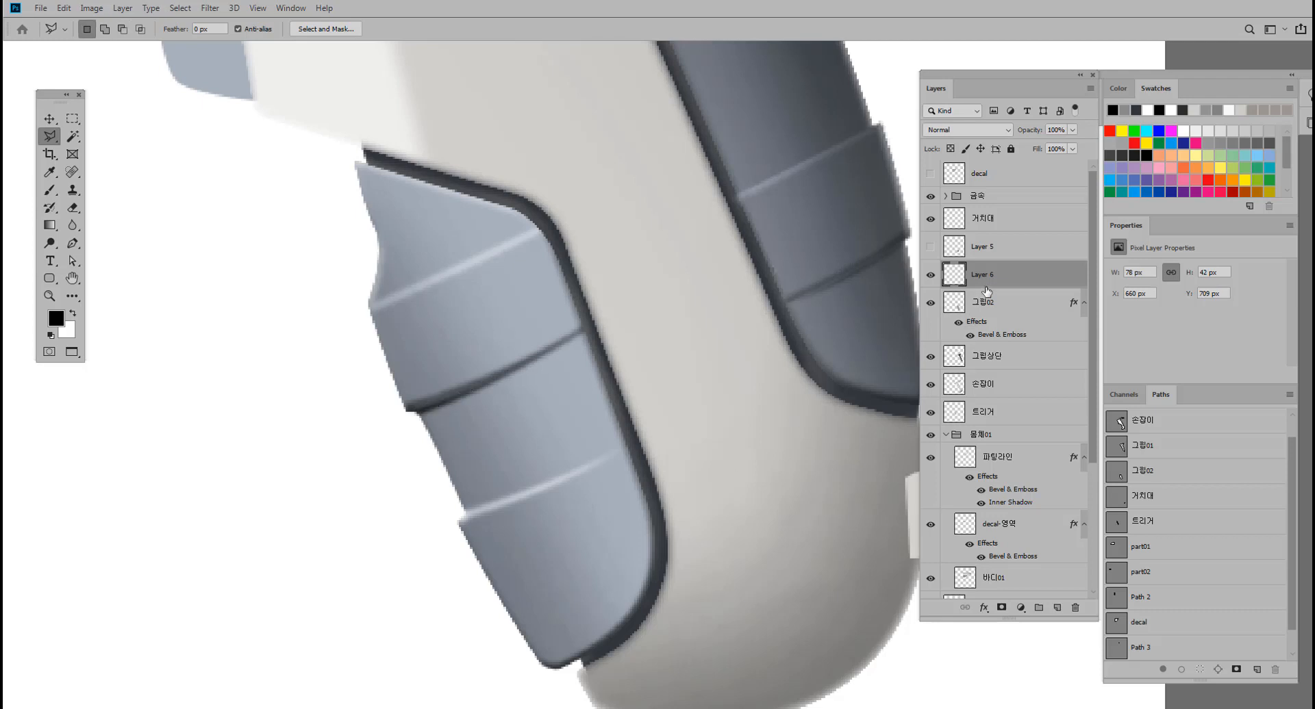
Merge the black sliver layer with 그립02 and toggle the merged layer's visibility to check it.
{"action": "left_click", "coordinate": [1007, 310], "text": "shift"}
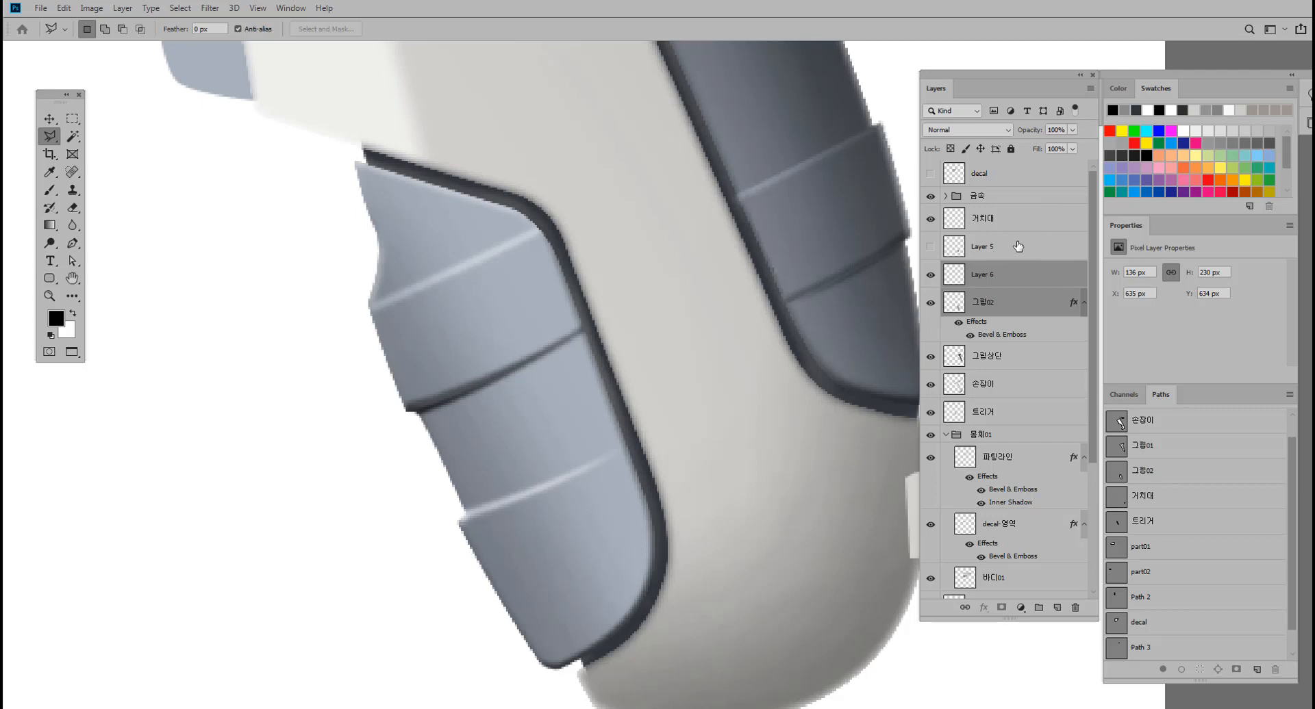
{"action": "key", "text": "ctrl+e"}
{"action": "left_click", "coordinate": [931, 275]}
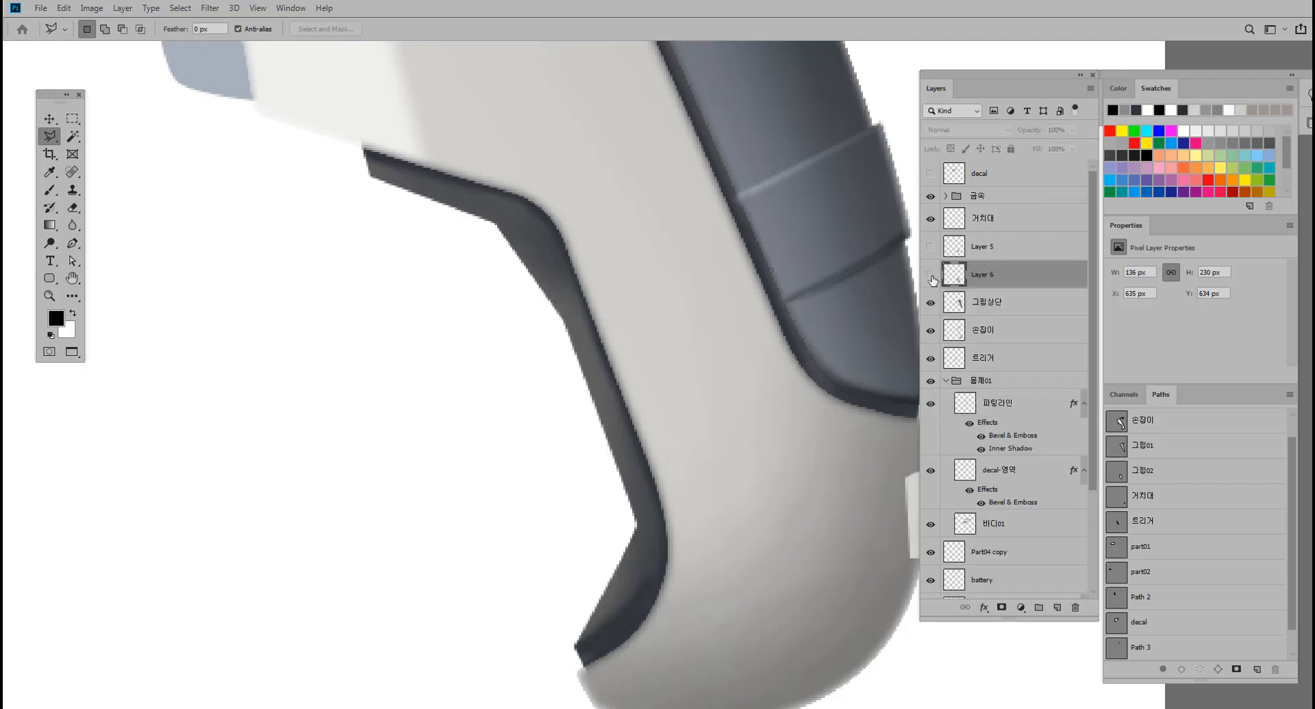
{"action": "left_click", "coordinate": [931, 276]}
{"action": "left_click", "coordinate": [931, 275]}
{"action": "left_click", "coordinate": [931, 276]}
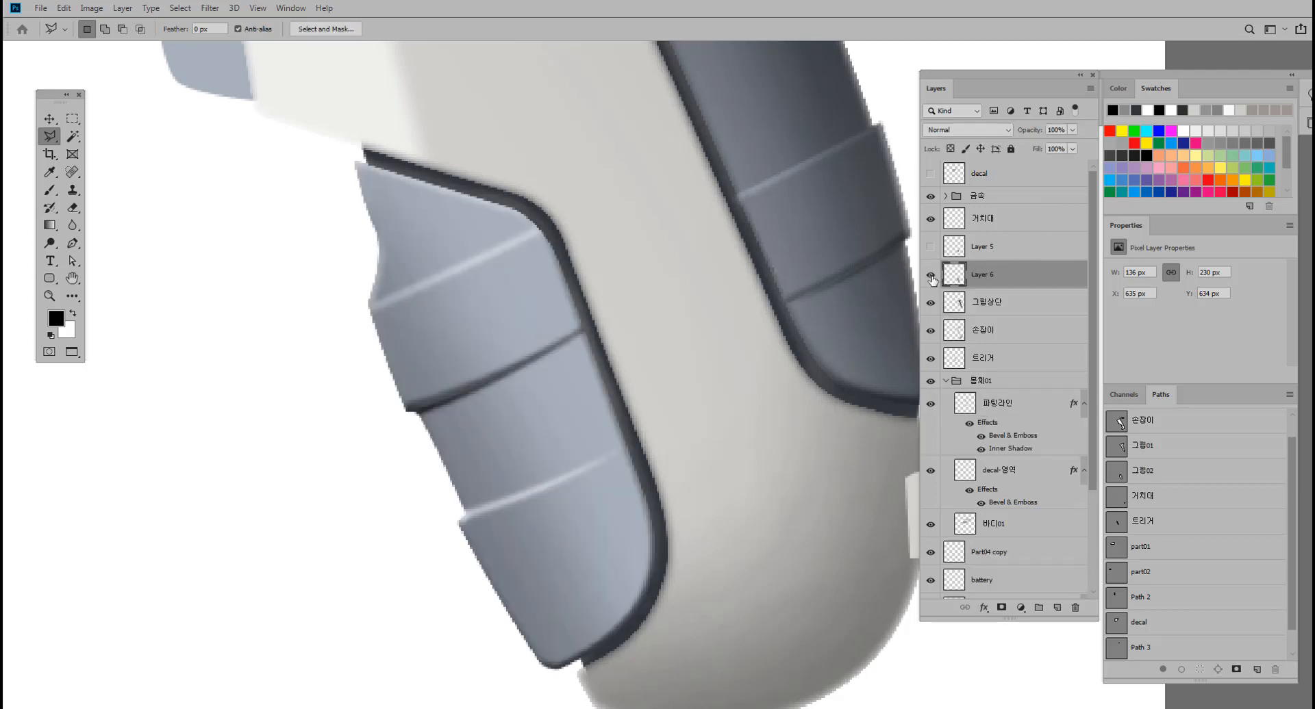
Toggle the visibility of Layer 6 and Layer 5 to compare them, and delete Layer 5.
{"action": "left_click", "coordinate": [931, 276]}
{"action": "left_click", "coordinate": [931, 276]}
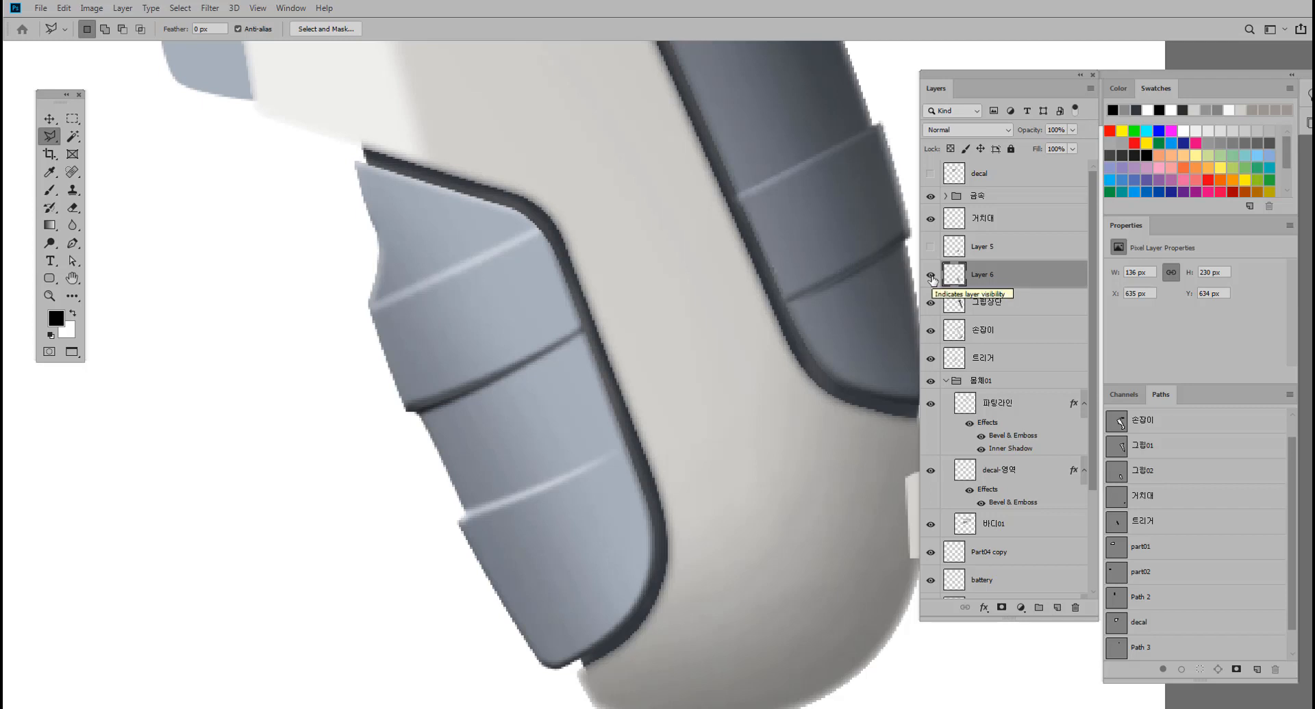
{"action": "left_click", "coordinate": [931, 247]}
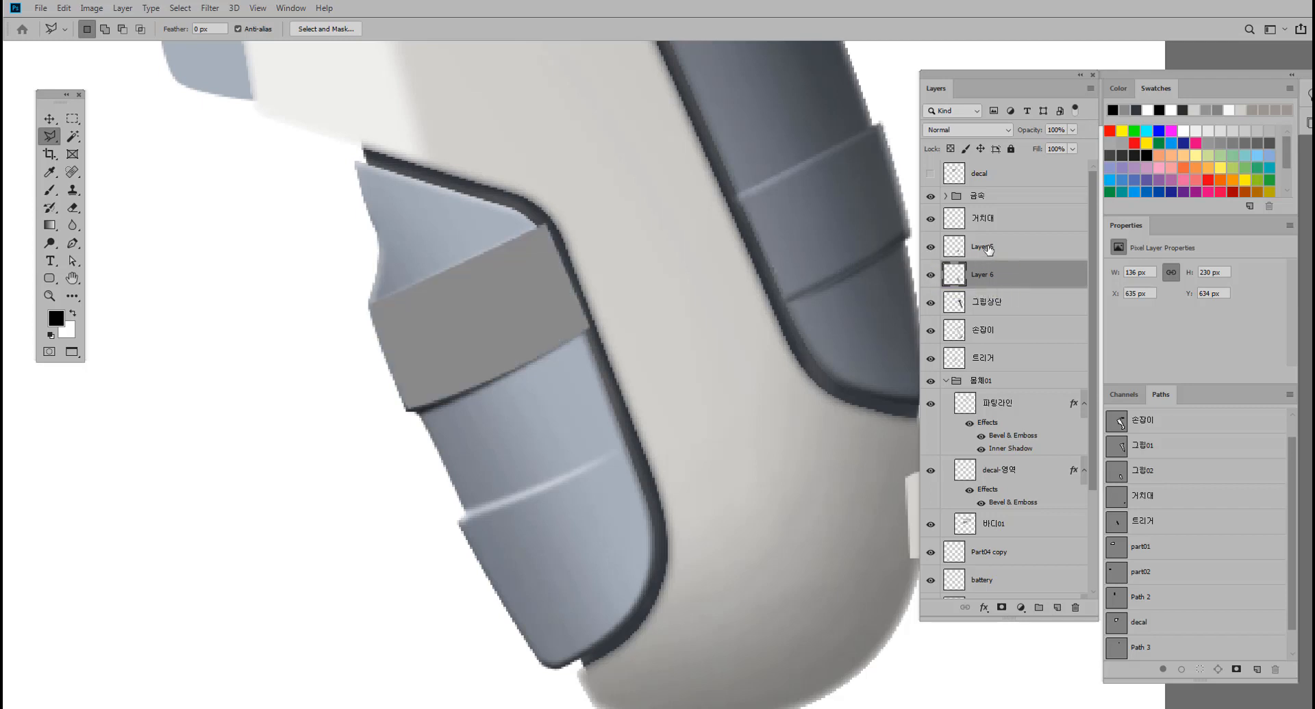
{"action": "left_click_drag", "start_coordinate": [989, 250], "coordinate": [1075, 608]}
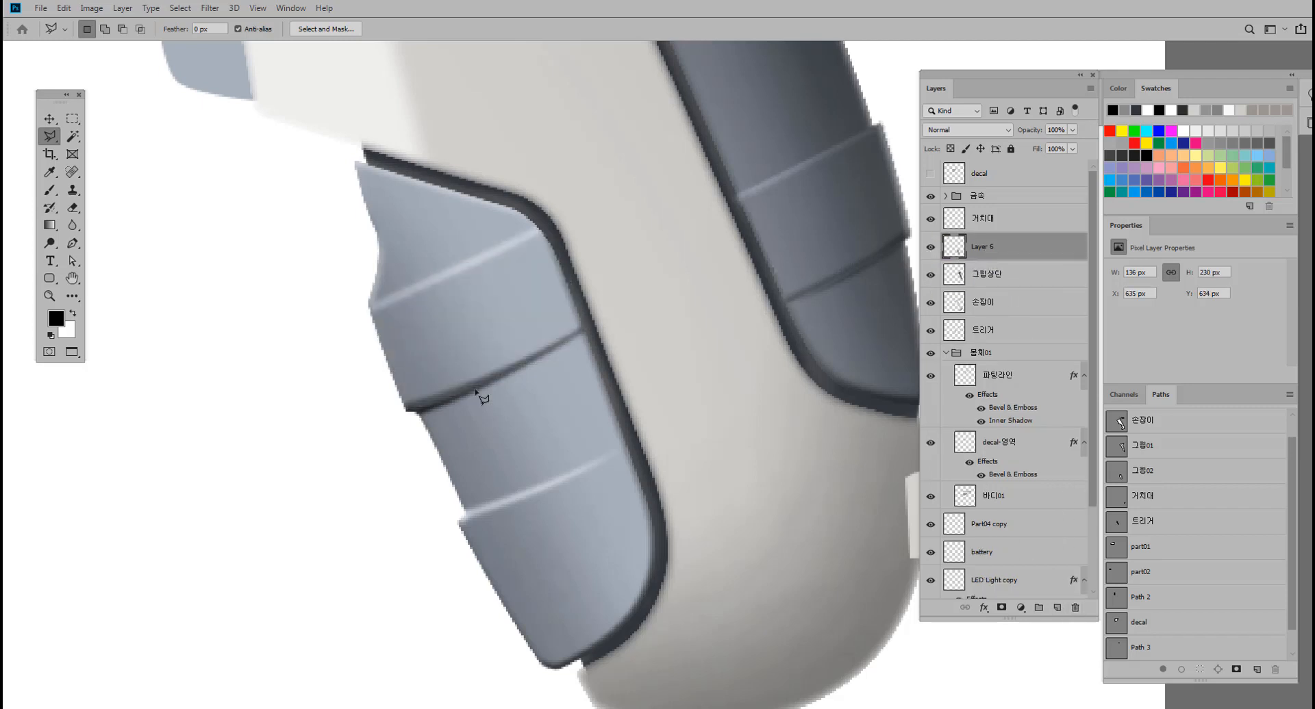
Load Layer 6's outline as a selection and brighten the front grip with a white 45 px brush at 5% opacity.
{"action": "scroll", "coordinate": [482, 397], "scroll_direction": "down", "scroll_amount": 3}
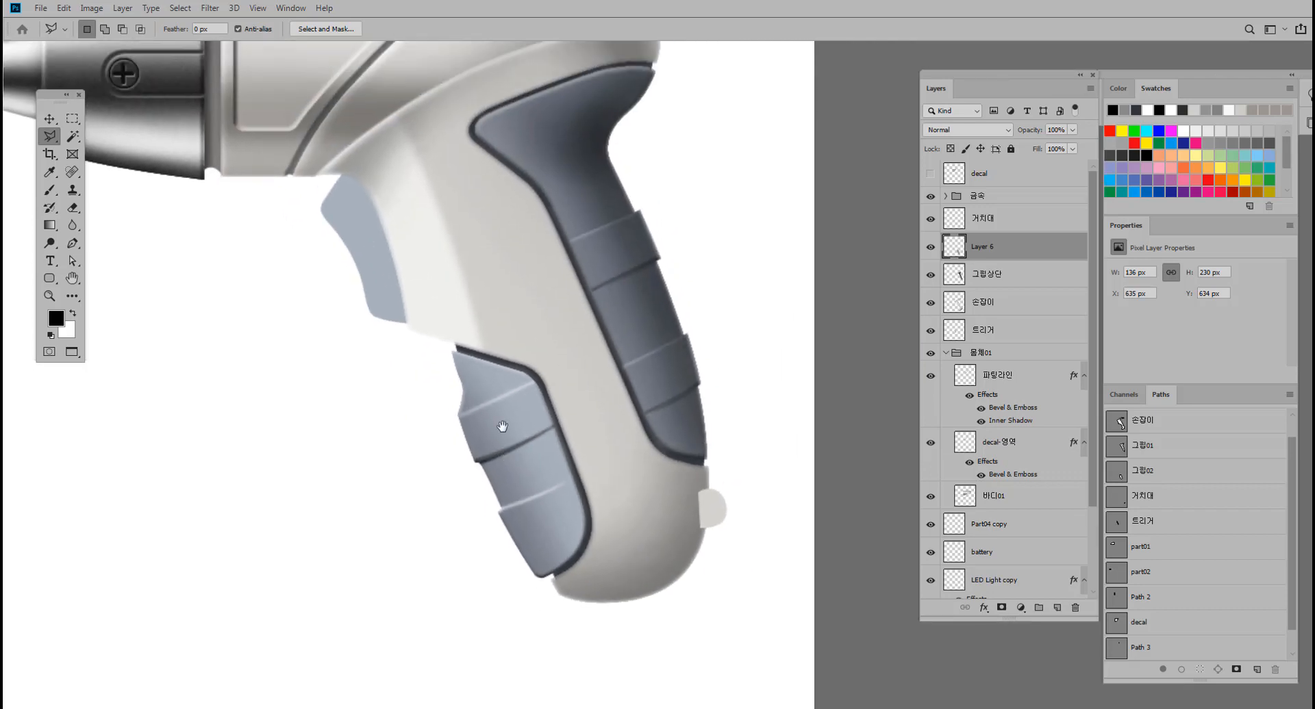
{"action": "scroll", "coordinate": [521, 399], "scroll_direction": "up", "scroll_amount": 2}
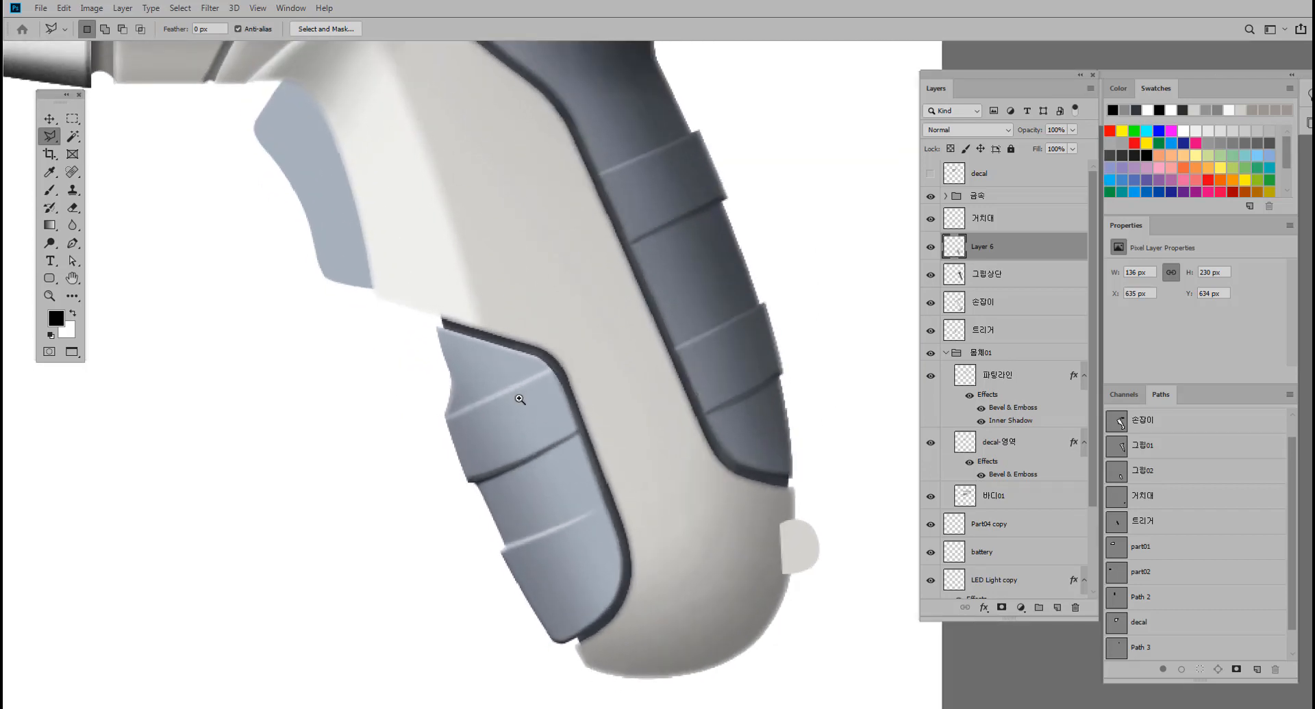
{"action": "left_click", "coordinate": [954, 253], "text": "ctrl"}
{"action": "left_click", "coordinate": [73, 313]}
{"action": "left_click", "coordinate": [49, 190]}
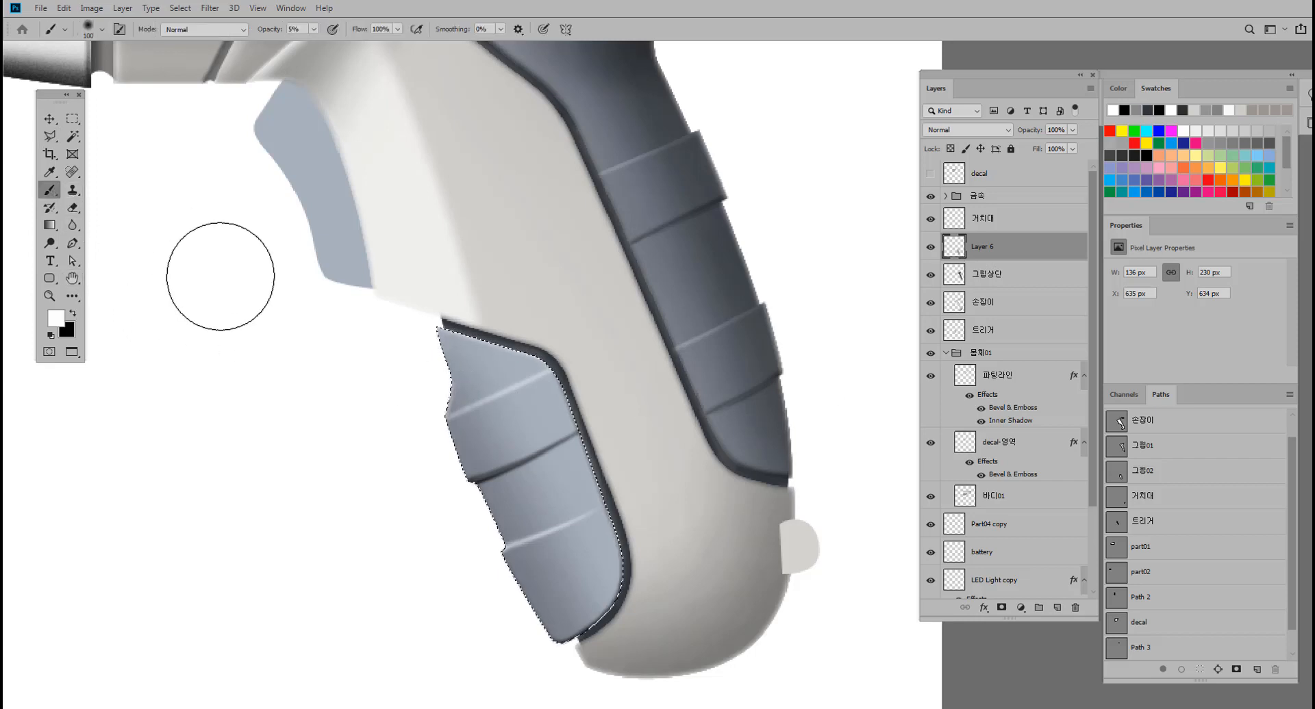
{"action": "key", "text": "bracketleft"}
{"action": "key", "text": "bracketleft"}
{"action": "key", "text": "bracketleft"}
{"action": "key", "text": "bracketleft"}
{"action": "key", "text": "bracketleft"}
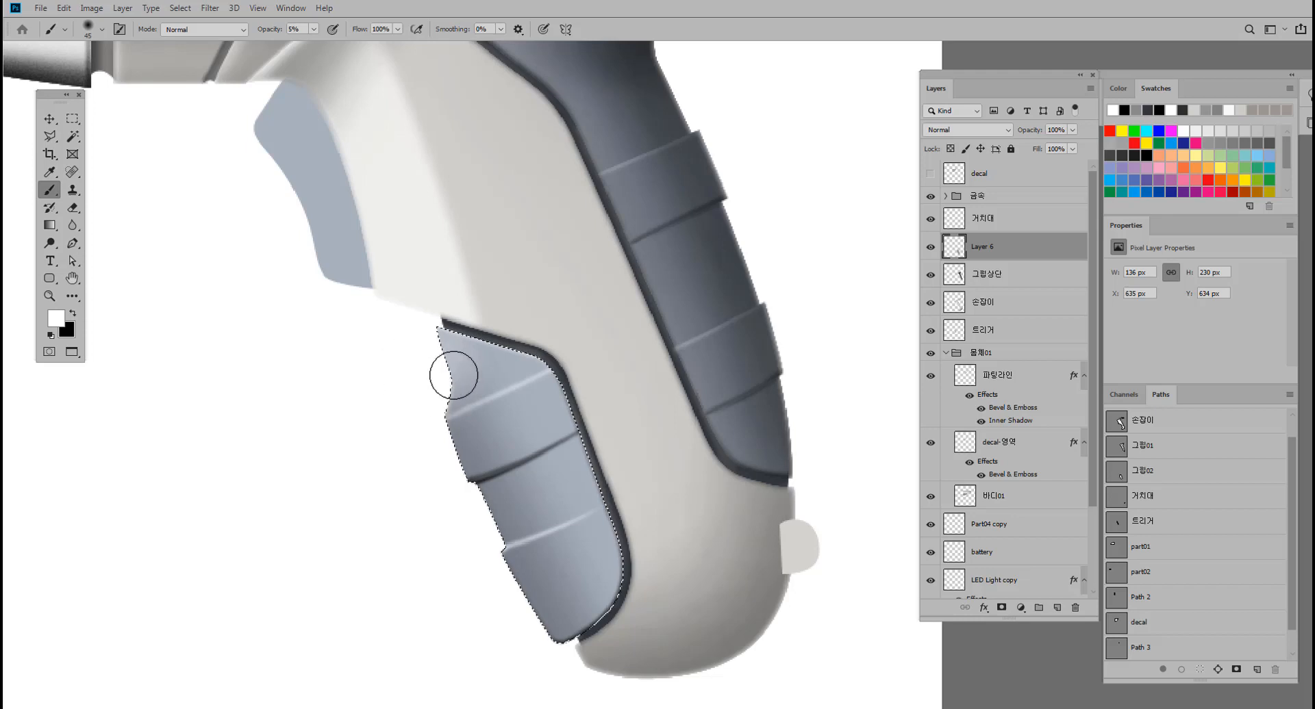
Shade the front grip inside its selection with black at 3% brush opacity, and deselect.
{"action": "left_click", "coordinate": [74, 313]}
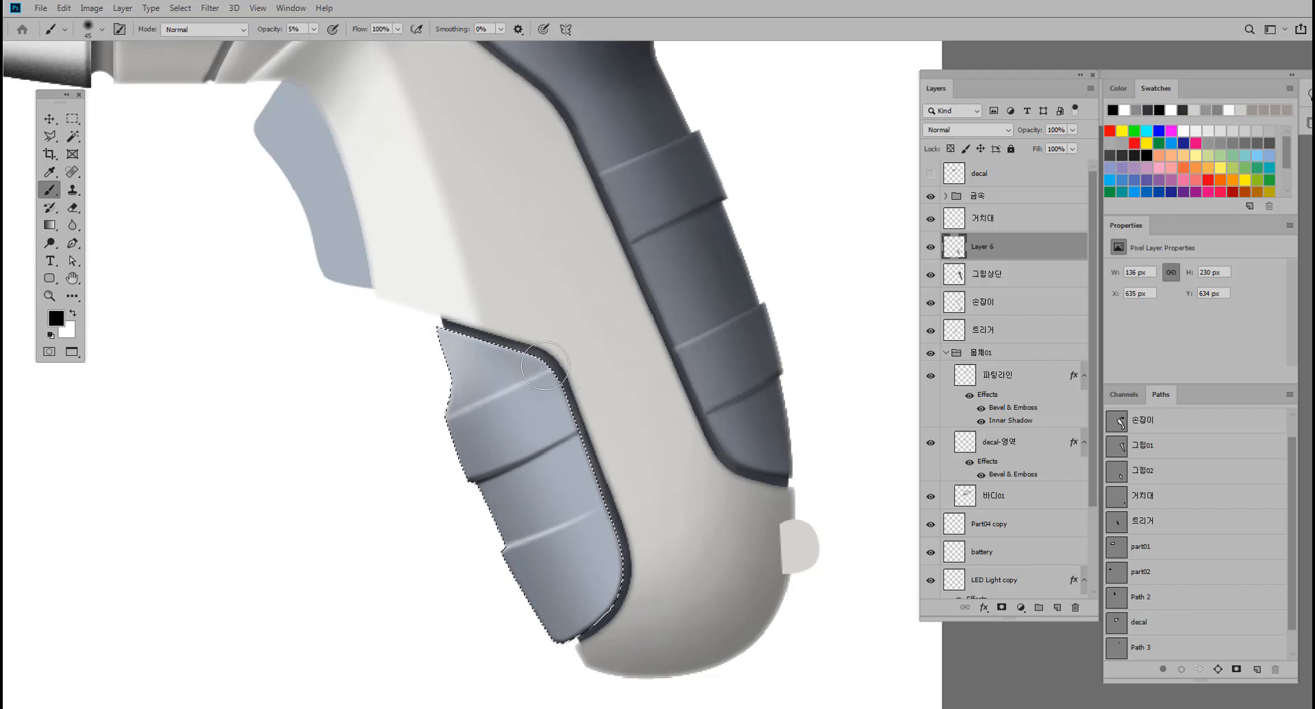
{"action": "left_click", "coordinate": [313, 30]}
{"action": "left_click_drag", "start_coordinate": [314, 51], "coordinate": [312, 52]}
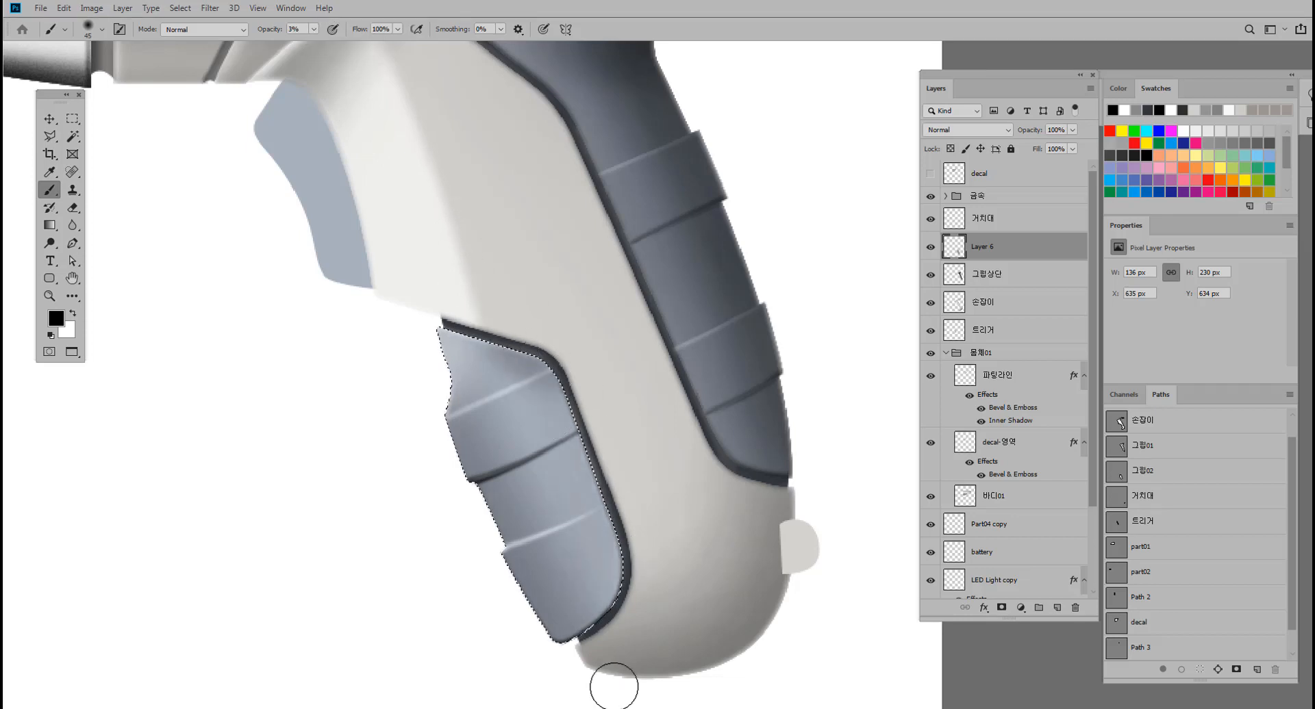
{"action": "key", "text": "ctrl+d"}
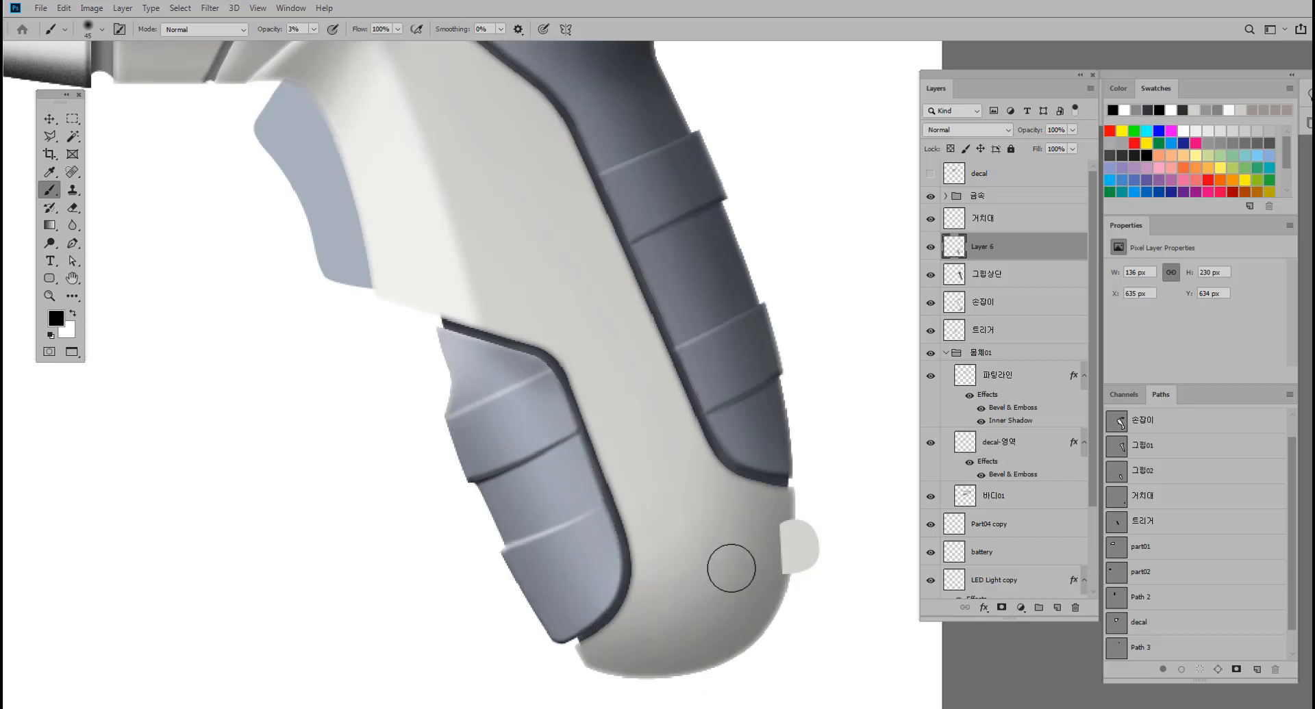
{"action": "left_click_drag", "start_coordinate": [719, 504], "coordinate": [687, 510]}
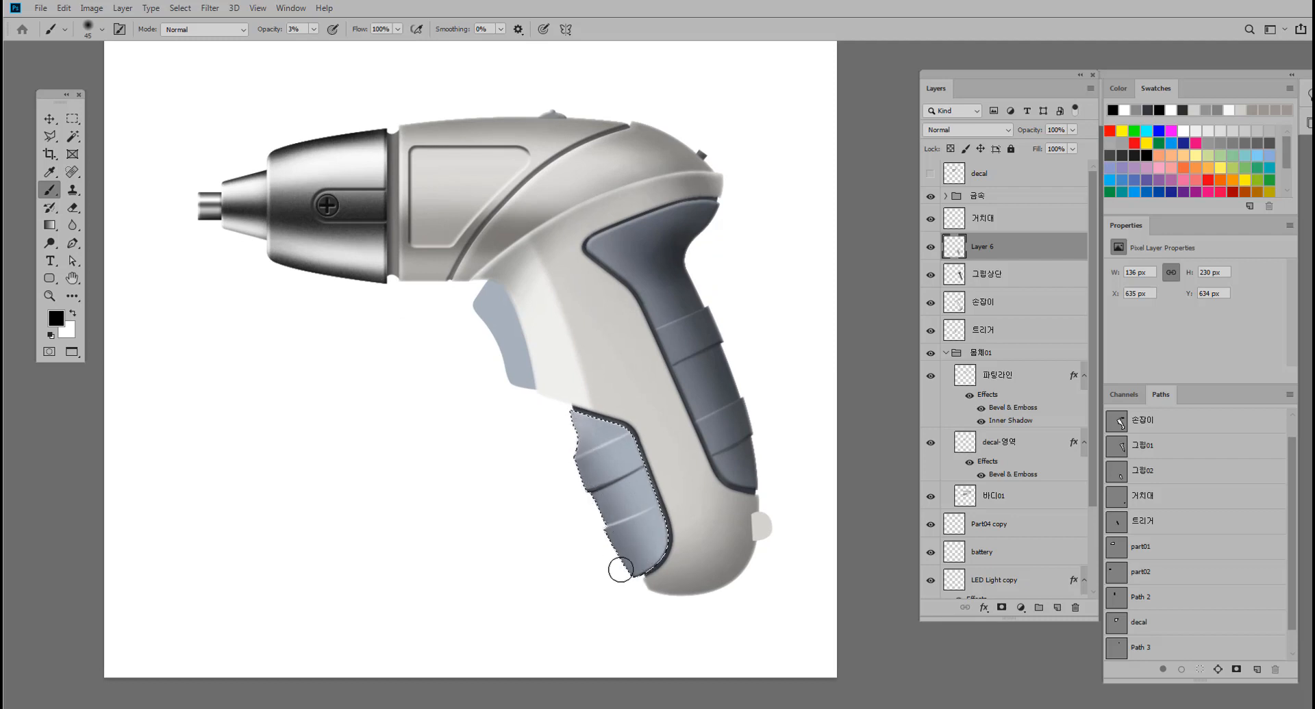
{"action": "key", "text": "ctrl+d"}
Apply a smooth Inner Bevel with 115% depth and 1 px soften to the small tab's 거치대 layer.
{"action": "left_click", "coordinate": [50, 119]}
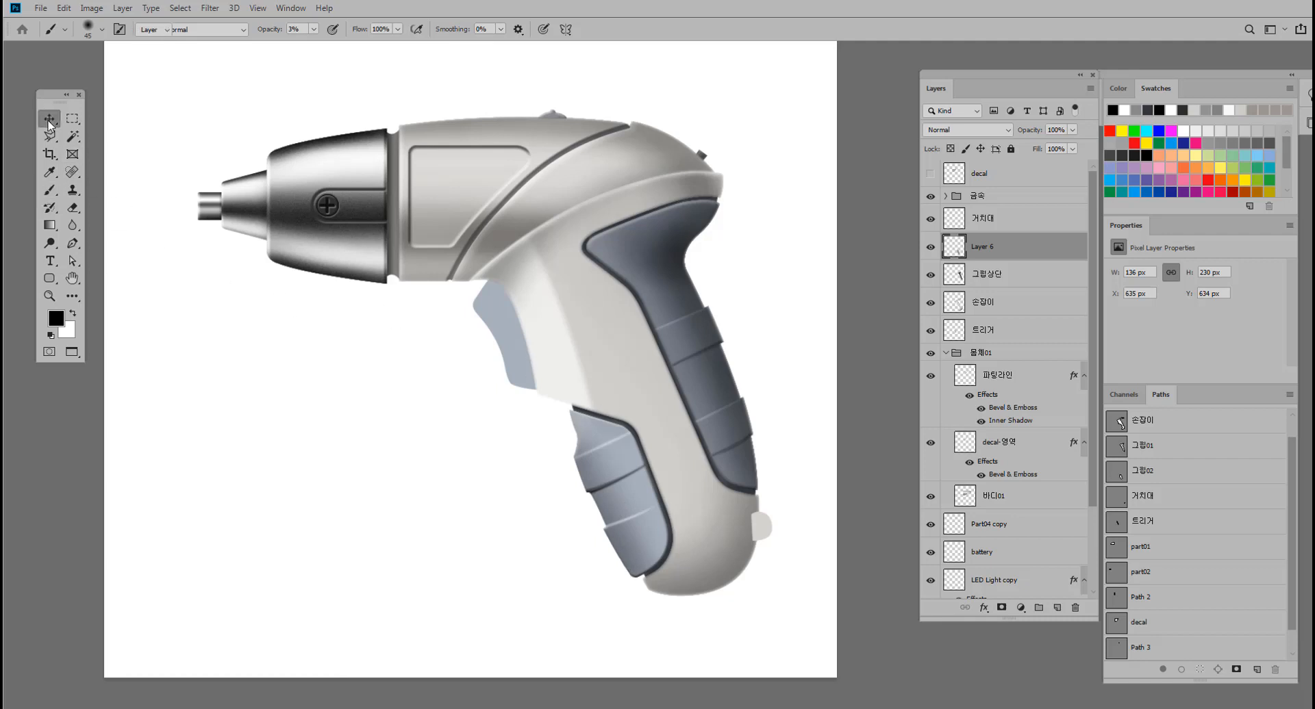
{"action": "left_click_drag", "start_coordinate": [508, 378], "coordinate": [384, 332]}
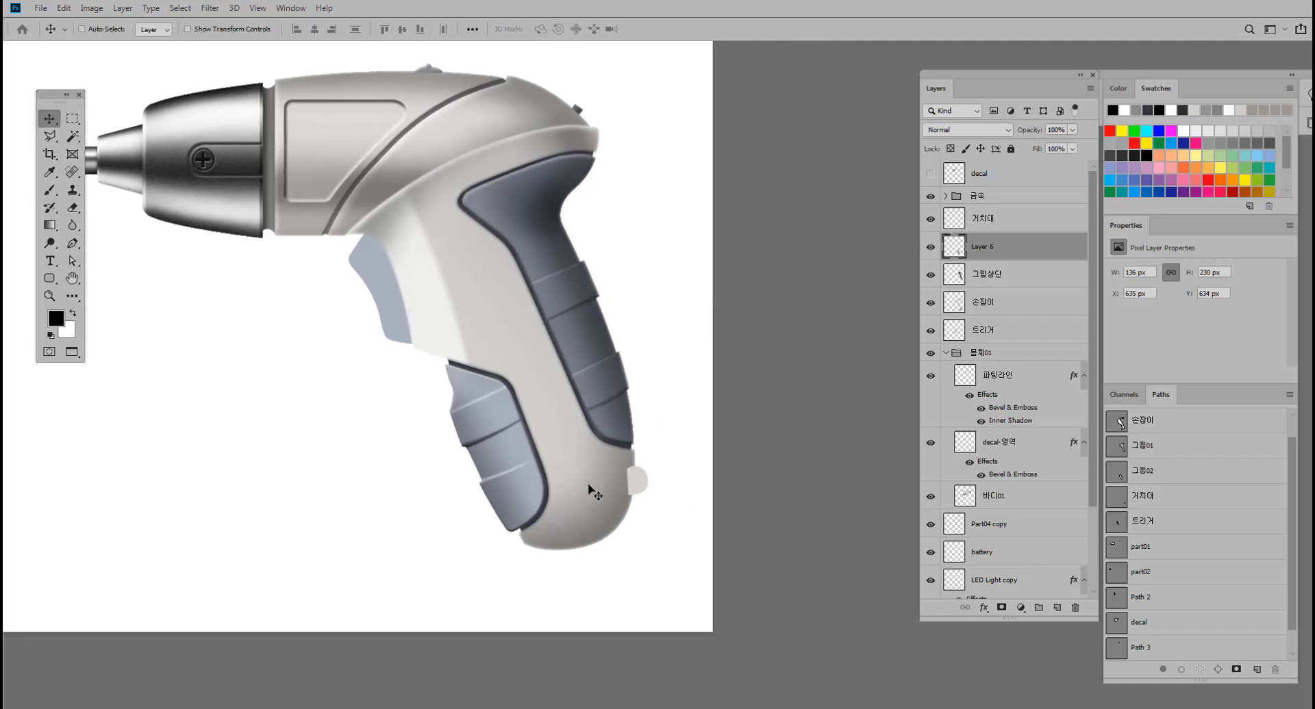
{"action": "left_click", "coordinate": [640, 484], "text": "ctrl"}
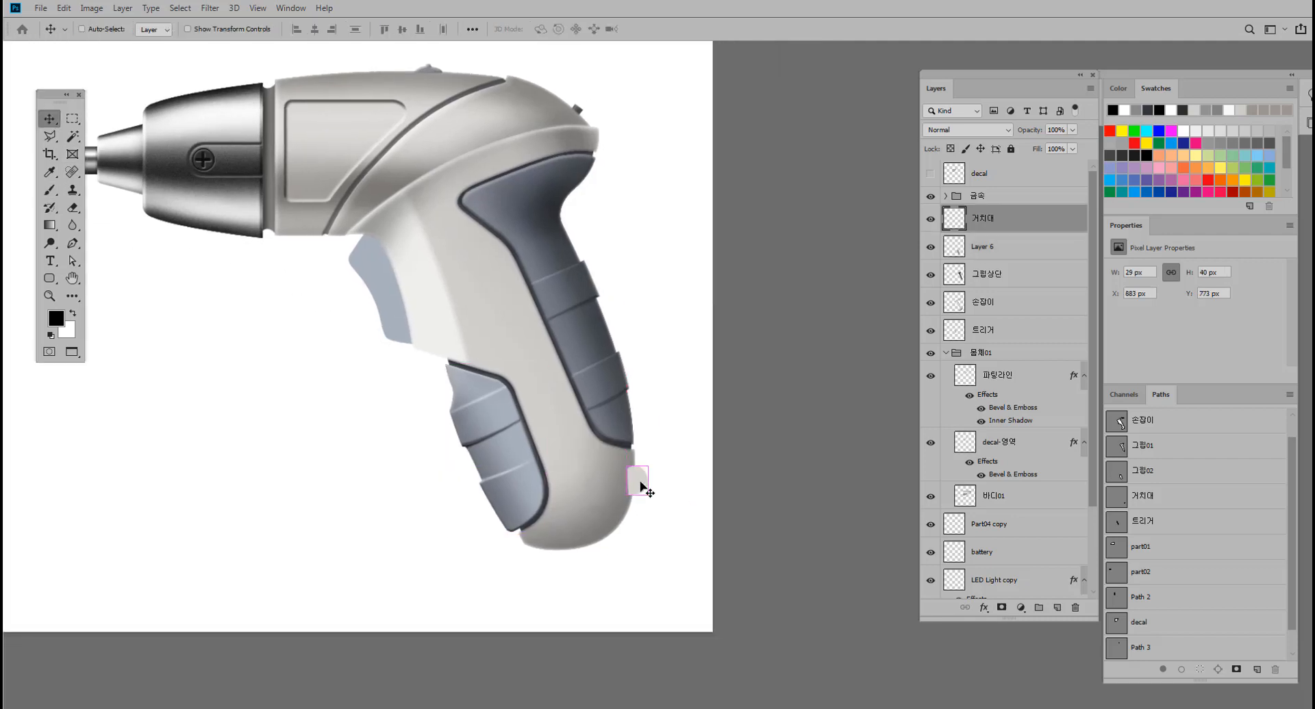
{"action": "double_click", "coordinate": [1060, 226]}
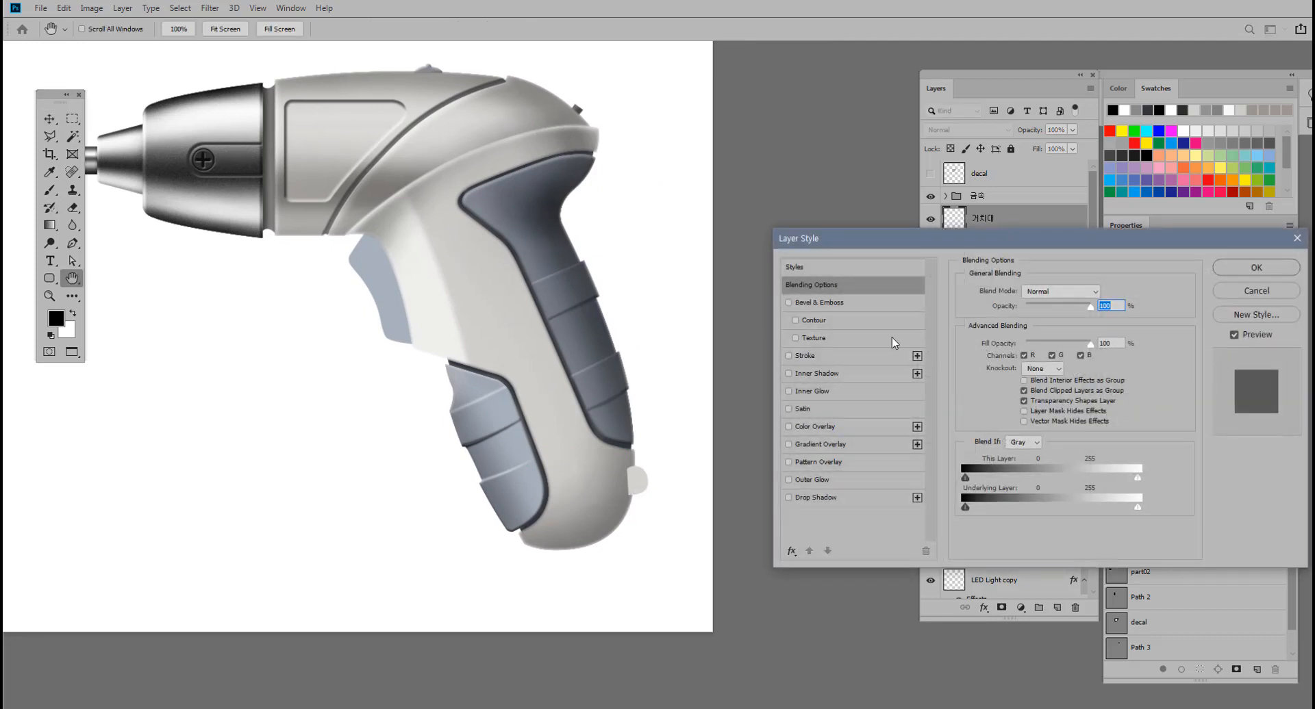
{"action": "left_click_drag", "start_coordinate": [930, 247], "coordinate": [851, 199]}
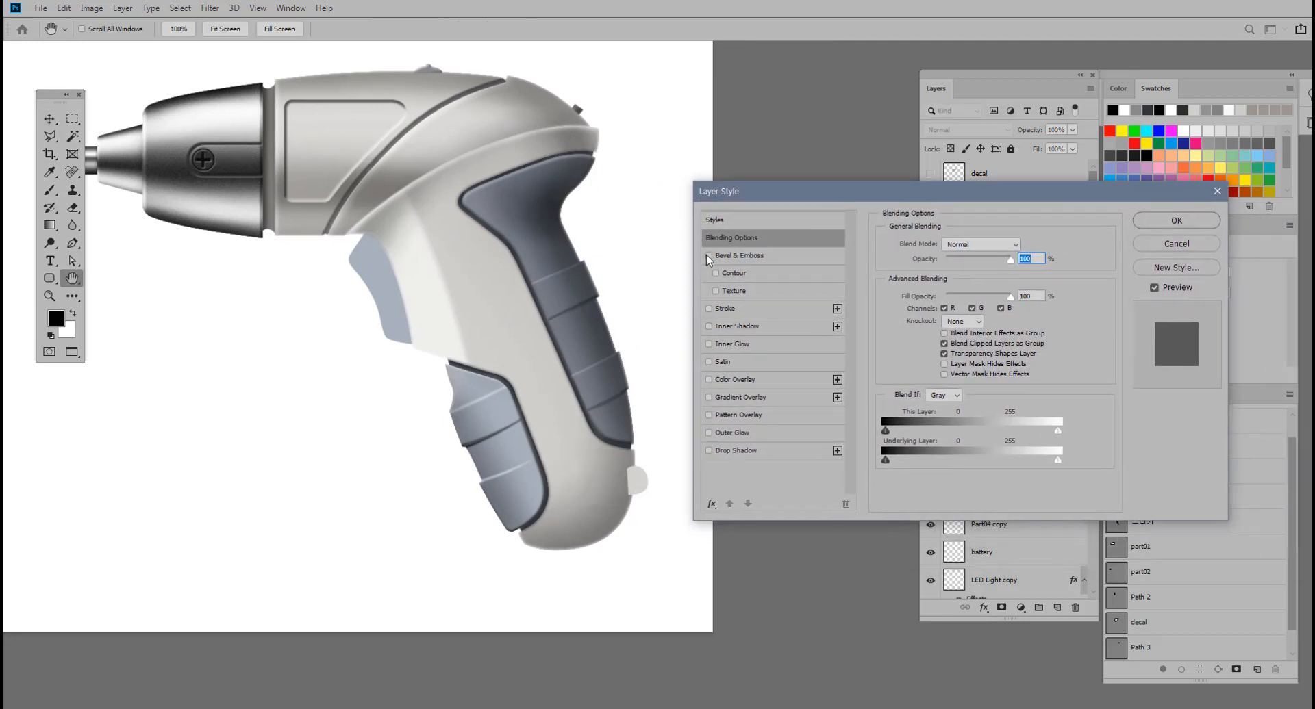
{"action": "left_click", "coordinate": [737, 256]}
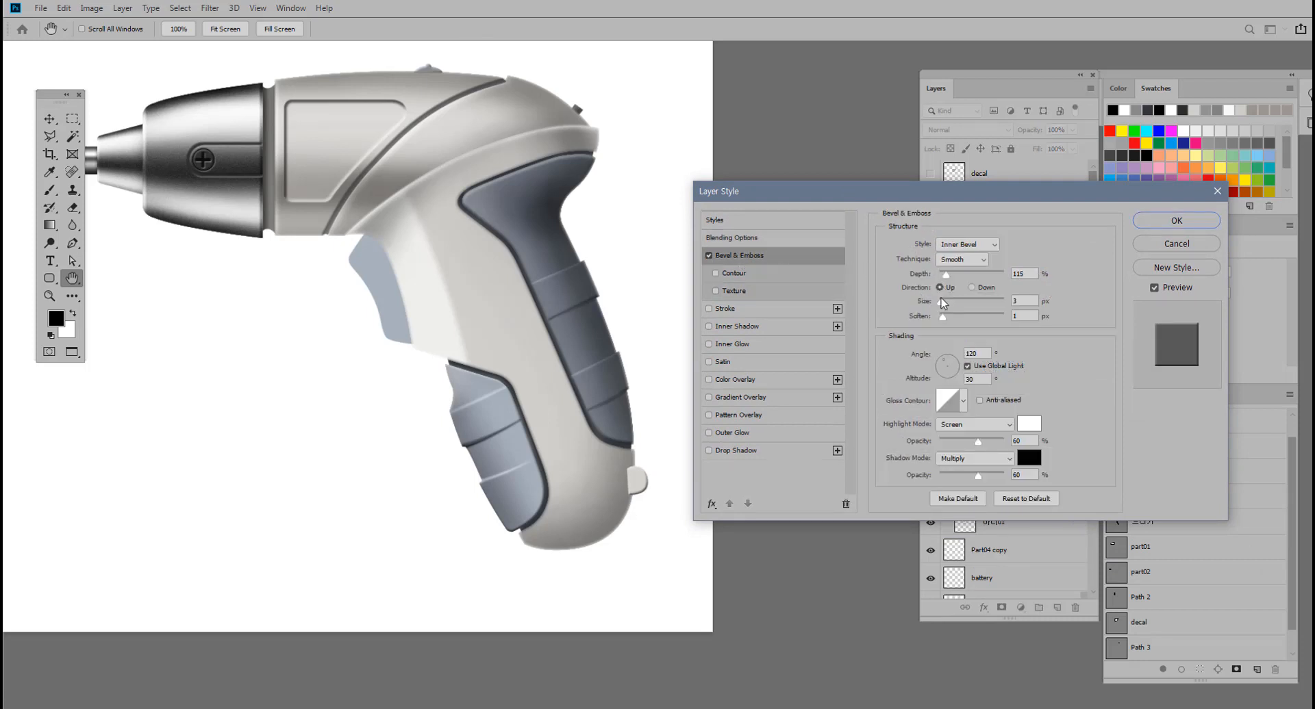
{"action": "left_click_drag", "start_coordinate": [940, 303], "coordinate": [940, 303]}
{"action": "left_click", "coordinate": [1185, 219]}
Add a new layer above Layer 6 and name it 거치대 그림자.
{"action": "left_click_drag", "start_coordinate": [672, 406], "coordinate": [725, 278]}
{"action": "left_click_drag", "start_coordinate": [570, 444], "coordinate": [571, 289]}
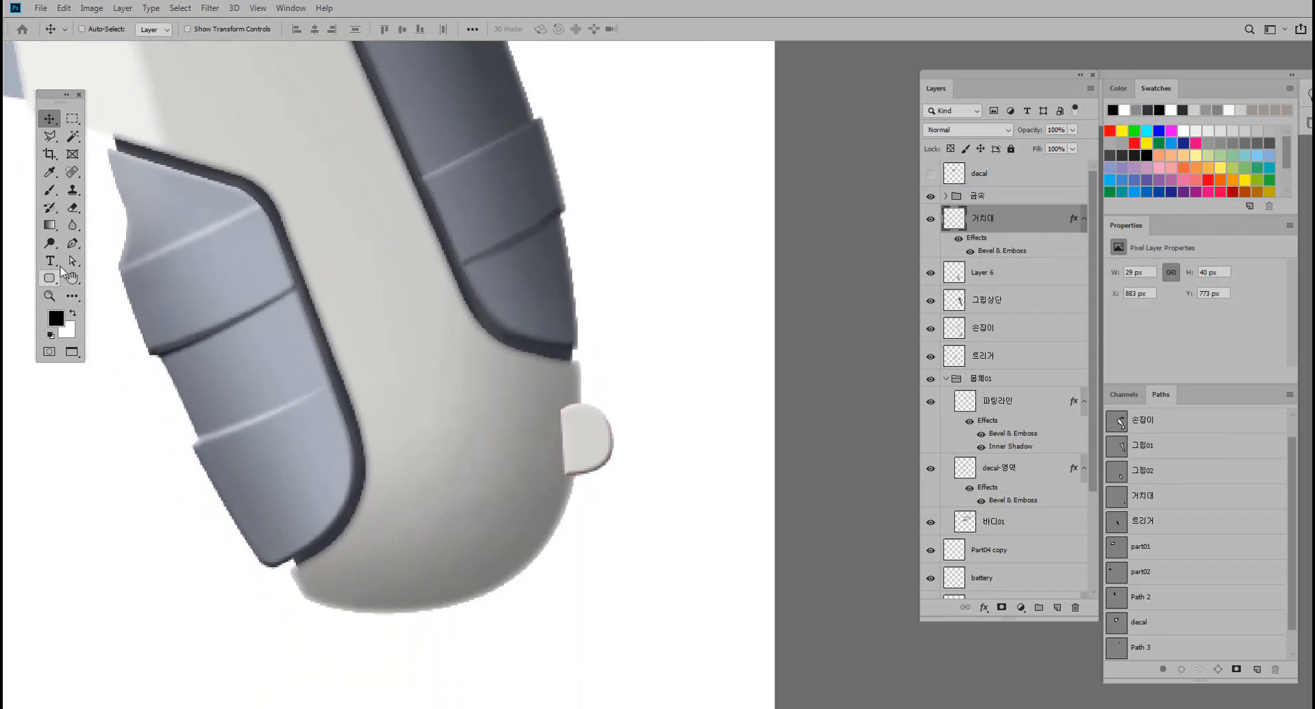
{"action": "left_click", "coordinate": [72, 243]}
{"action": "left_click_drag", "start_coordinate": [630, 440], "coordinate": [636, 419]}
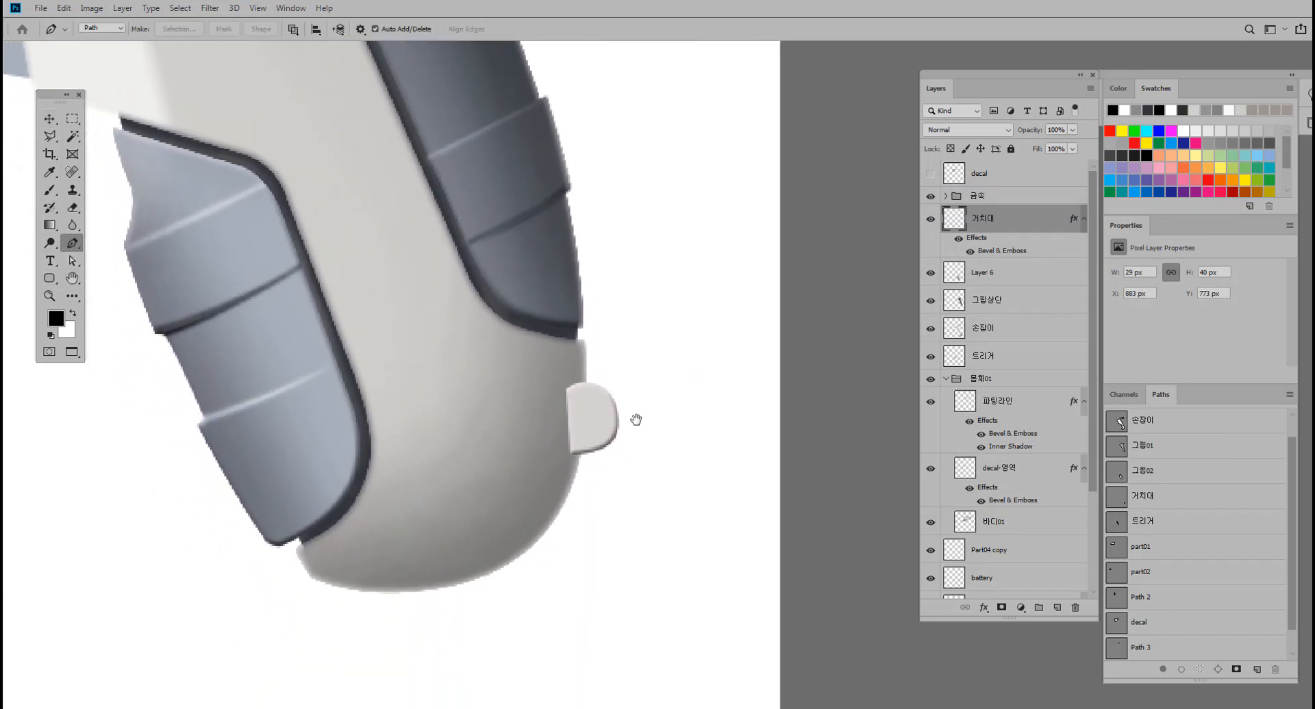
{"action": "left_click", "coordinate": [1001, 281]}
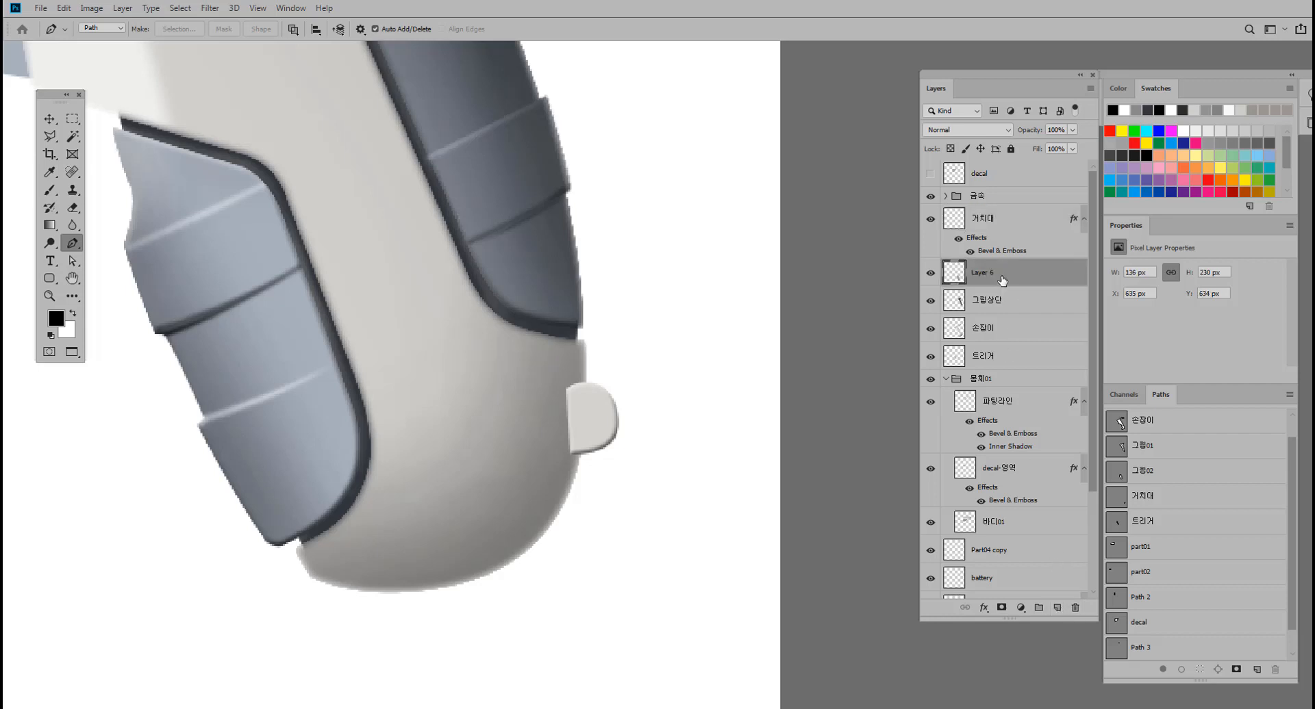
{"action": "left_click", "coordinate": [1056, 608]}
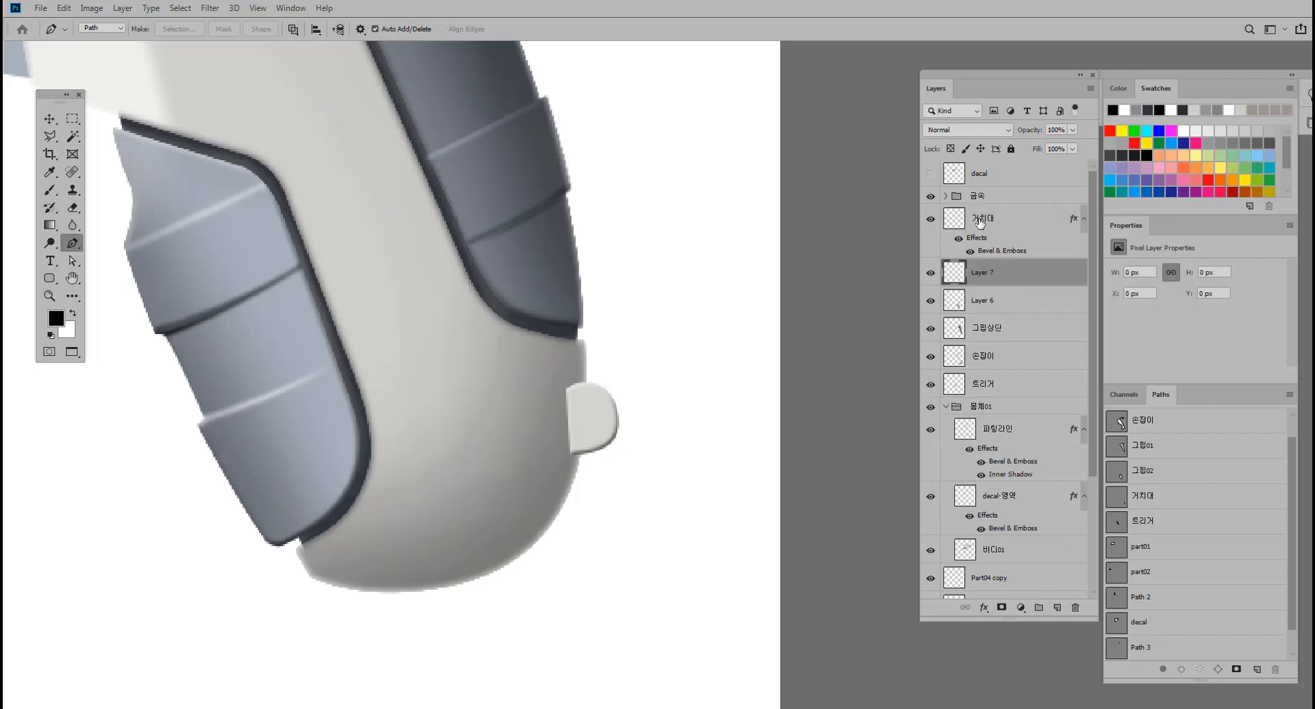
{"action": "double_click", "coordinate": [981, 274]}
{"action": "type", "text": "거치대 그림자"}
{"action": "key", "text": "Return"}
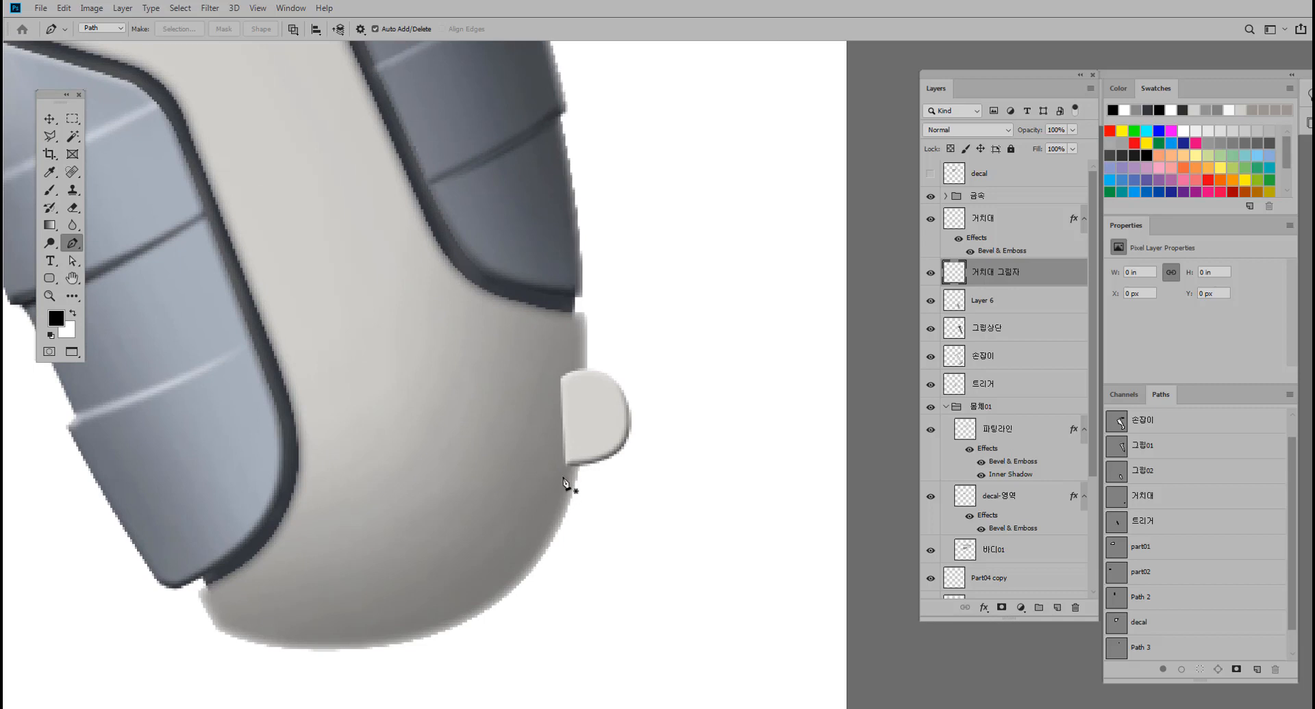
Draw a narrow wedge-shaped path just under the tab along the body edge, nudge it up, and convert it to a selection.
{"action": "left_click", "coordinate": [565, 469]}
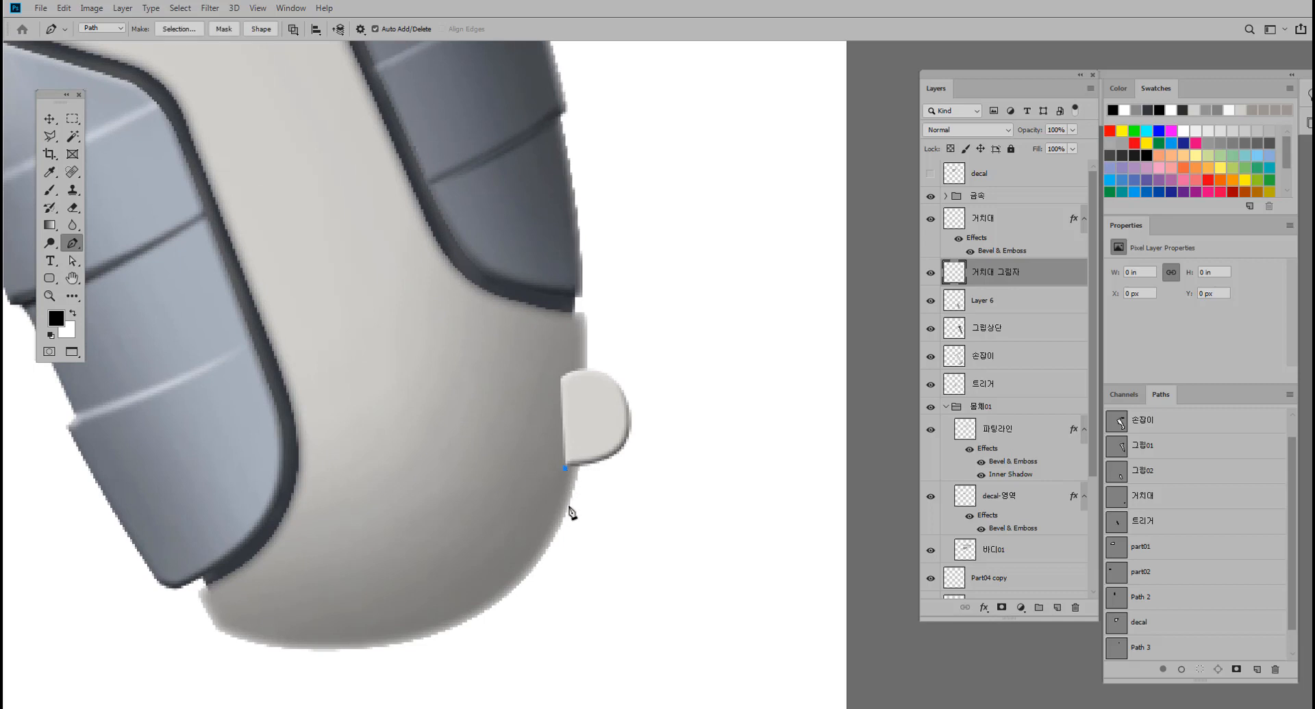
{"action": "left_click_drag", "start_coordinate": [570, 506], "coordinate": [568, 526]}
{"action": "scroll", "coordinate": [622, 461], "scroll_direction": "up", "scroll_amount": 2}
{"action": "left_click", "coordinate": [541, 530]}
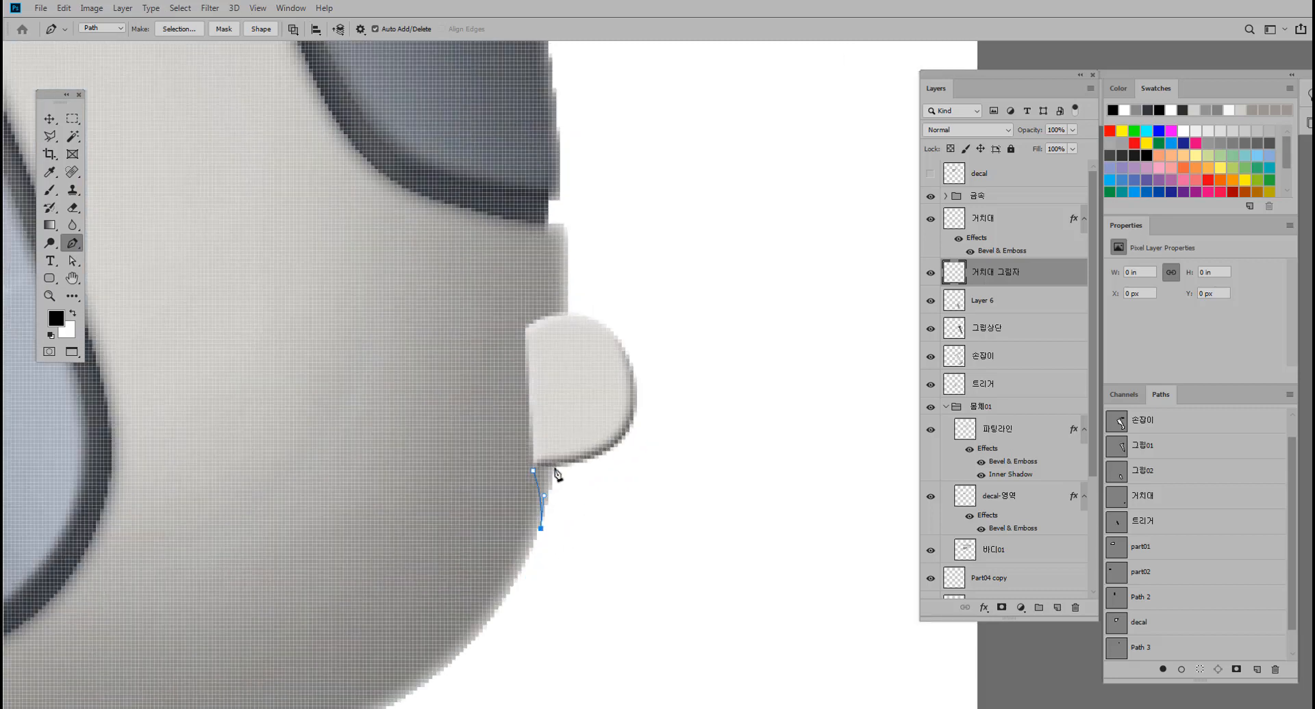
{"action": "left_click_drag", "start_coordinate": [556, 450], "coordinate": [555, 439]}
{"action": "left_click", "coordinate": [72, 261]}
{"action": "left_click_drag", "start_coordinate": [506, 445], "coordinate": [575, 482]}
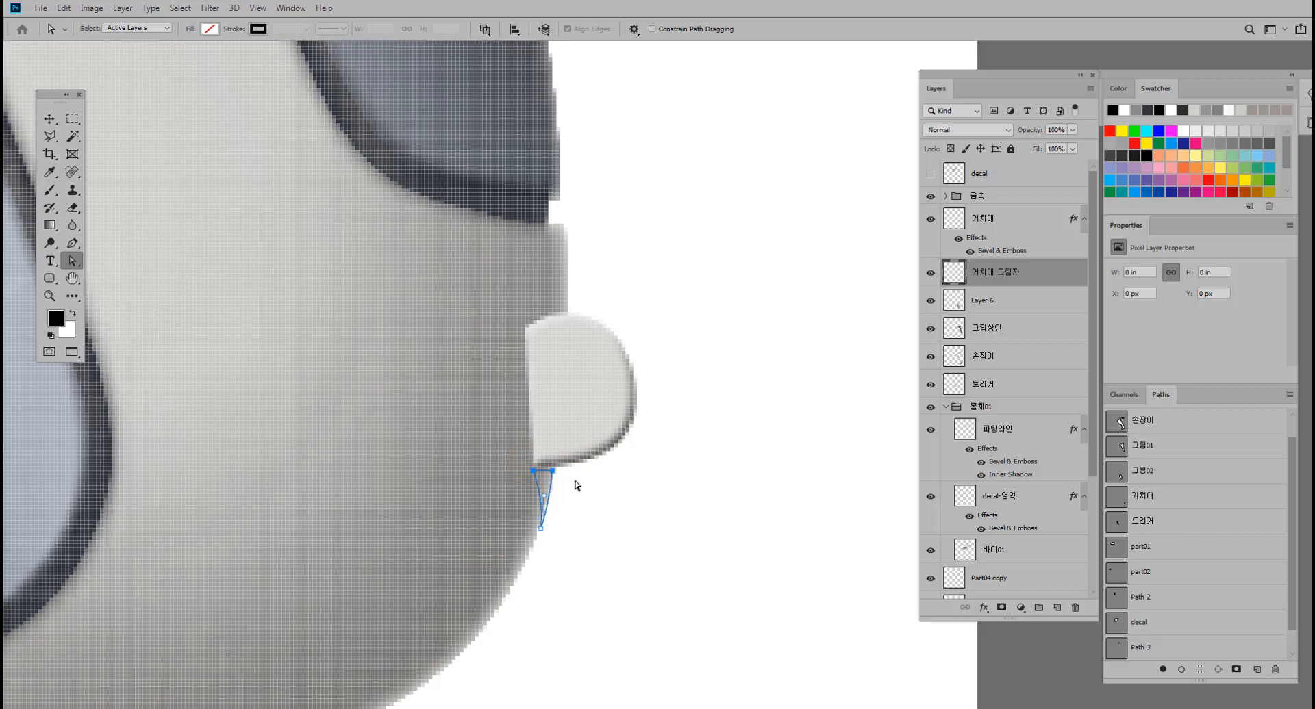
{"action": "key", "text": "Up"}
{"action": "key", "text": "ctrl+Return"}
Feather the wedge selection by 1 pixel, fill it with black on the 거치대 그림자 layer, and deselect.
{"action": "left_click", "coordinate": [49, 136]}
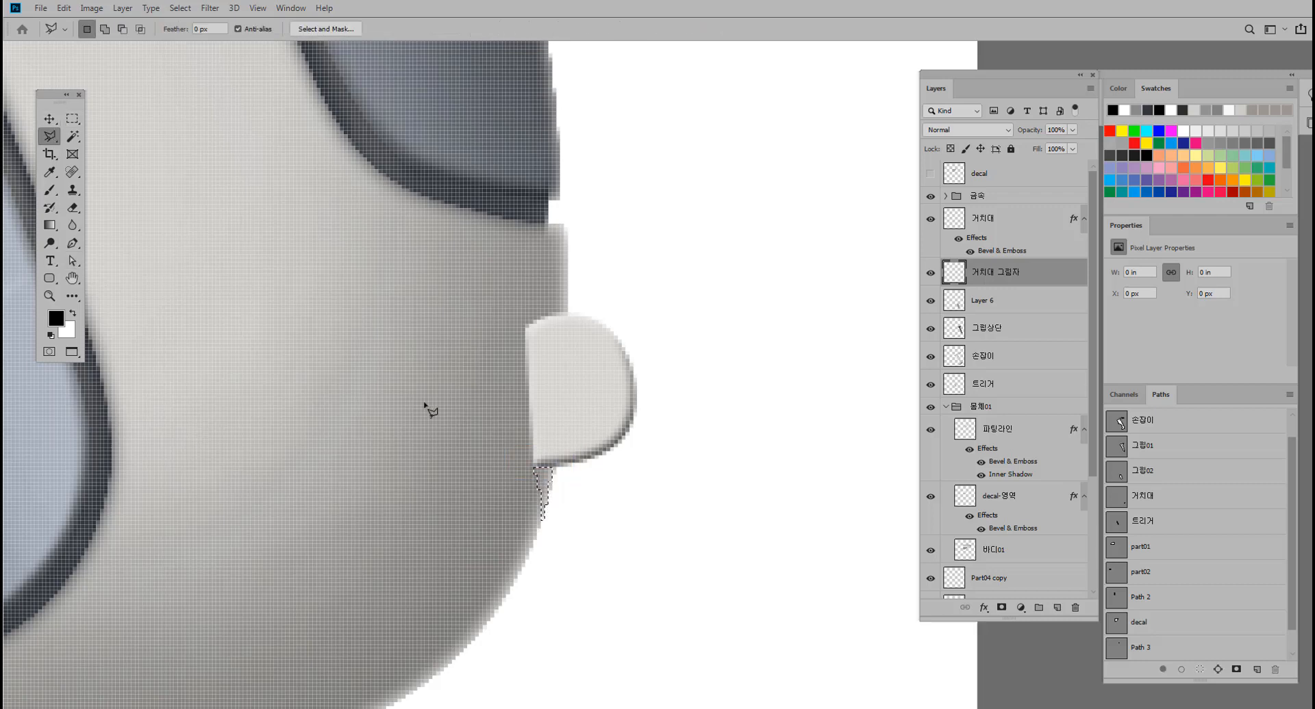
{"action": "right_click", "coordinate": [545, 484]}
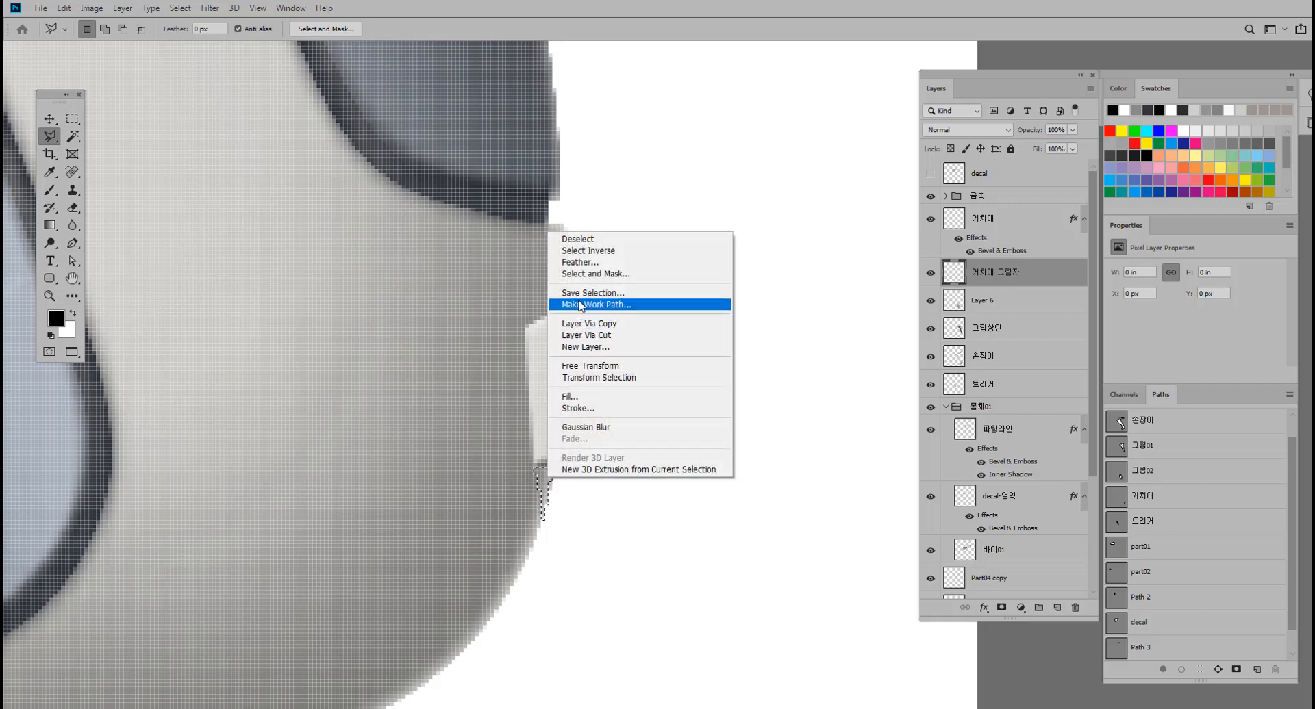
{"action": "left_click", "coordinate": [579, 262]}
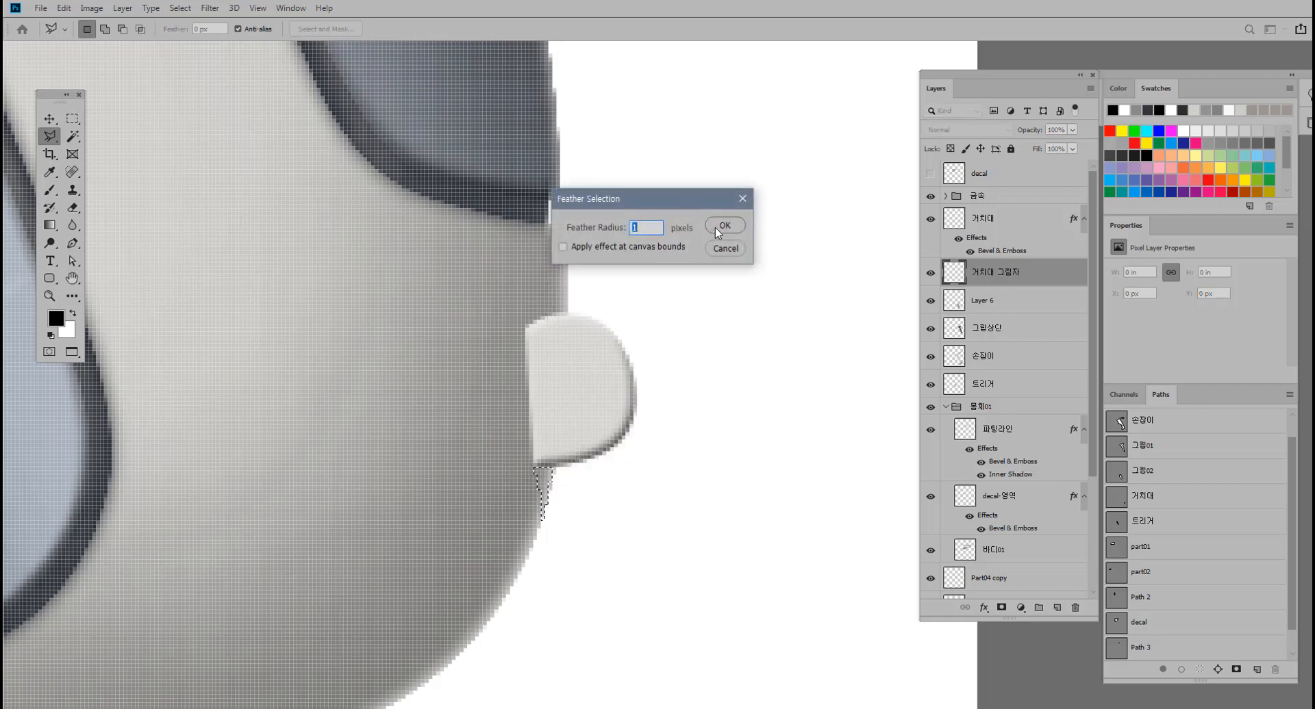
{"action": "left_click", "coordinate": [723, 226]}
{"action": "key", "text": "alt+BackSpace"}
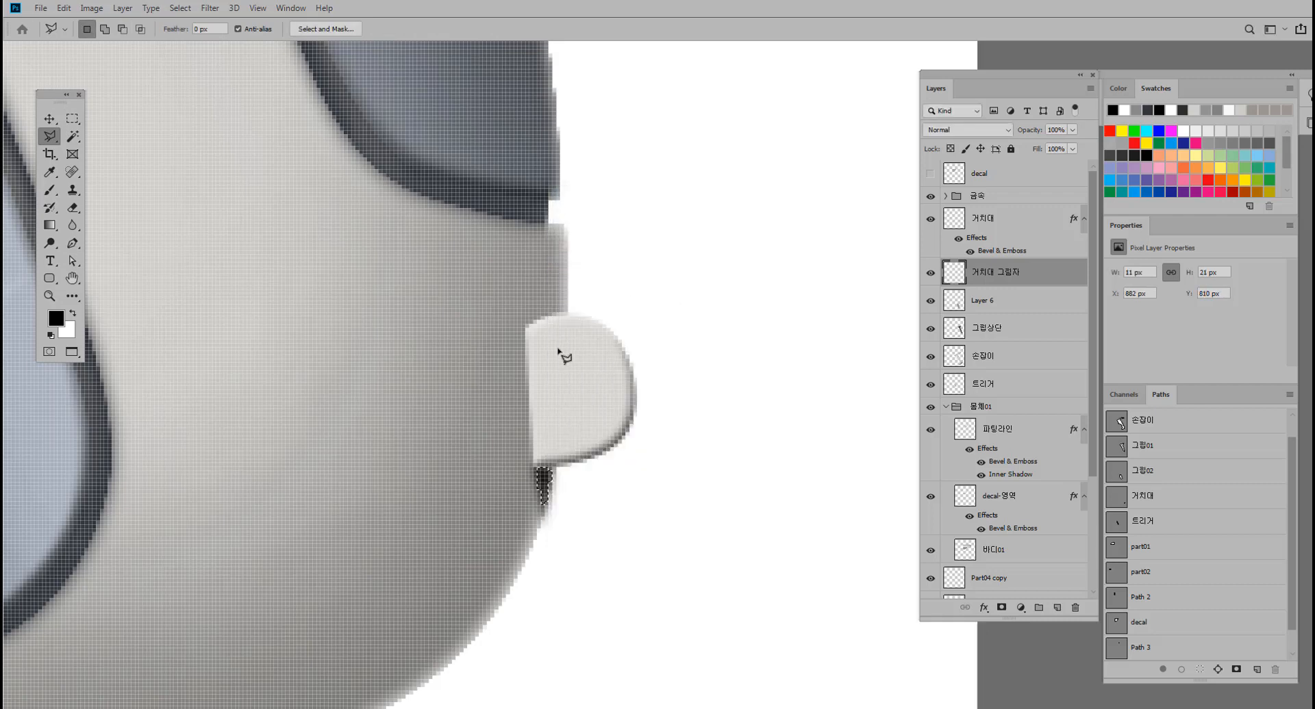
{"action": "key", "text": "ctrl+d"}
Lower the 거치대 그림자 layer's opacity to 62% and check the shadow under the tab up close.
{"action": "left_click_drag", "start_coordinate": [649, 389], "coordinate": [580, 391]}
{"action": "left_click", "coordinate": [1073, 130]}
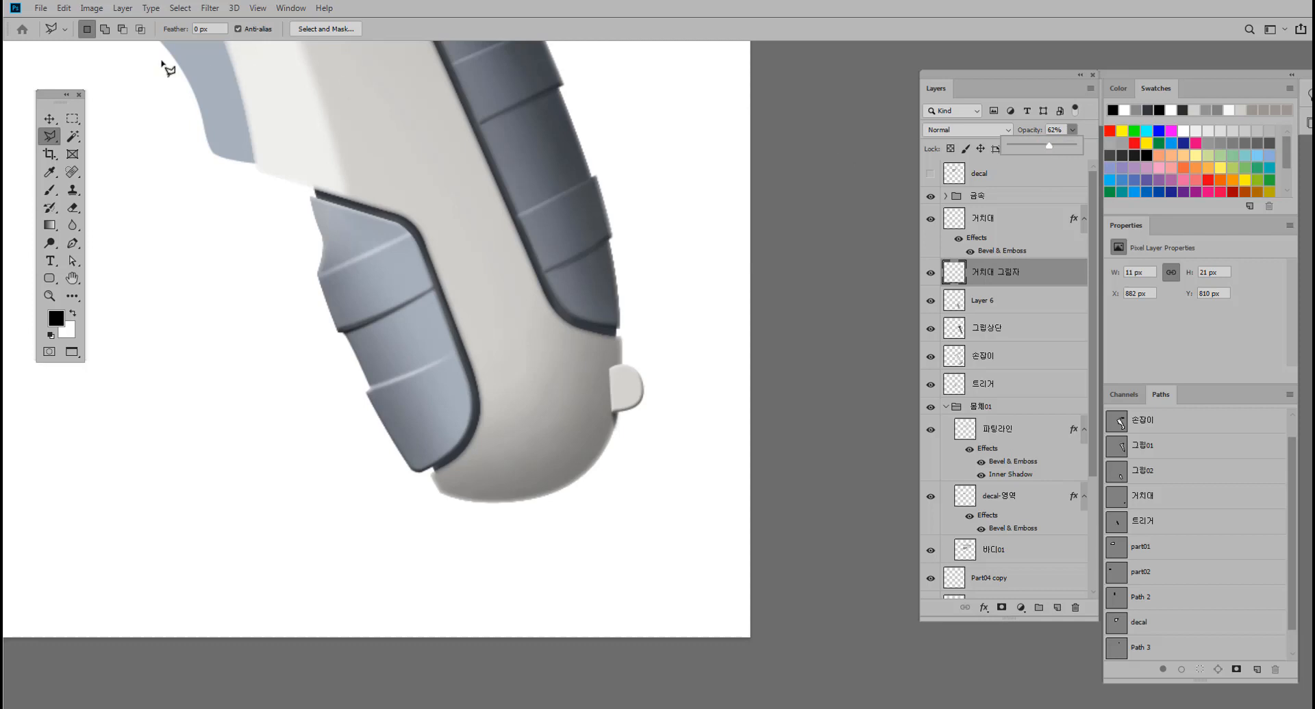
{"action": "left_click", "coordinate": [50, 119]}
{"action": "left_click_drag", "start_coordinate": [510, 284], "coordinate": [551, 258]}
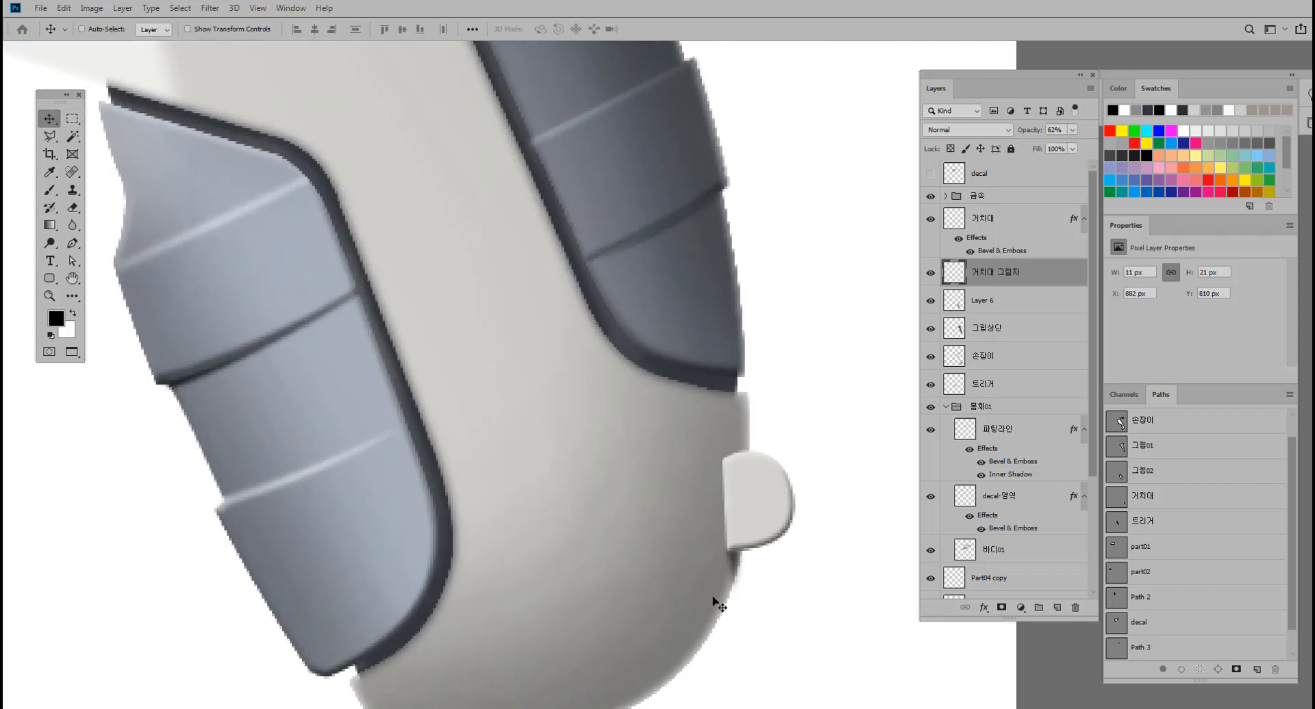
{"action": "left_click_drag", "start_coordinate": [729, 595], "coordinate": [671, 601]}
Review the whole screwdriver and select the trigger's 트리거 layer.
{"action": "mouse_move", "coordinate": [557, 471]}
{"action": "left_mouse_down"}
{"action": "mouse_move", "coordinate": [668, 602]}
{"action": "mouse_move", "coordinate": [582, 523]}
{"action": "mouse_move", "coordinate": [543, 453]}
{"action": "left_mouse_up"}
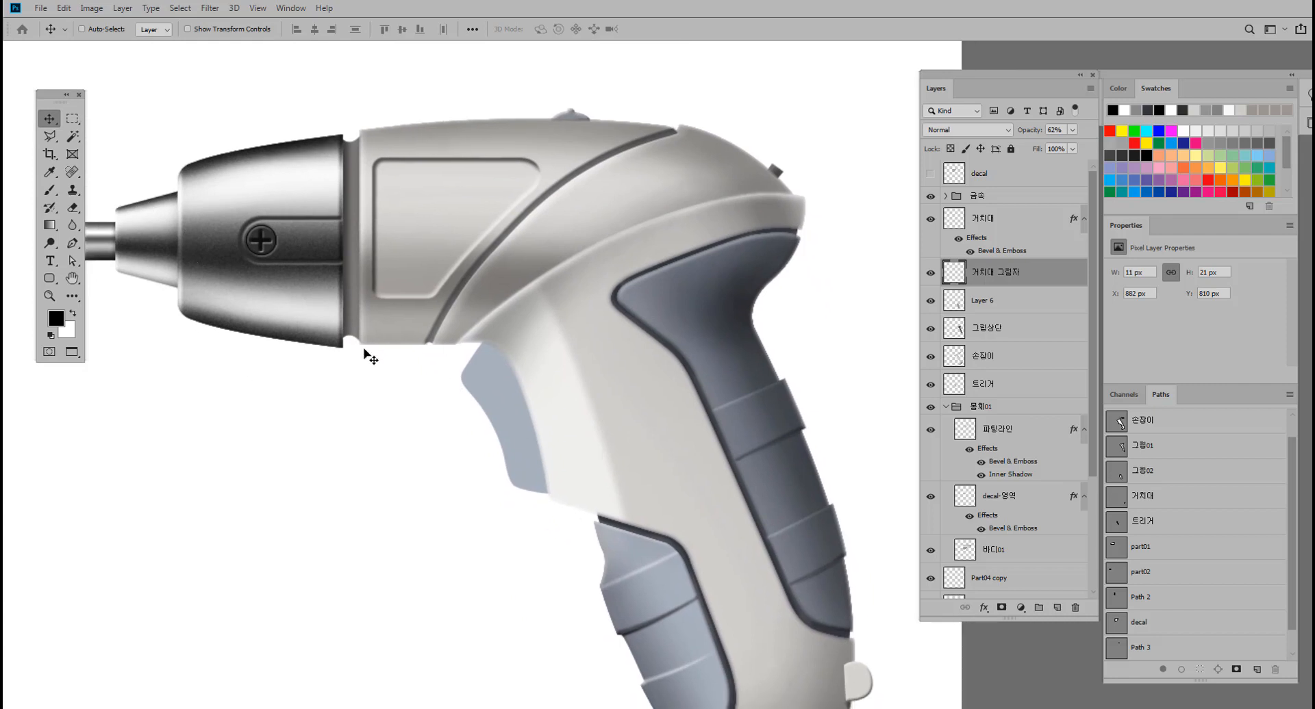
{"action": "left_click_drag", "start_coordinate": [460, 404], "coordinate": [440, 393]}
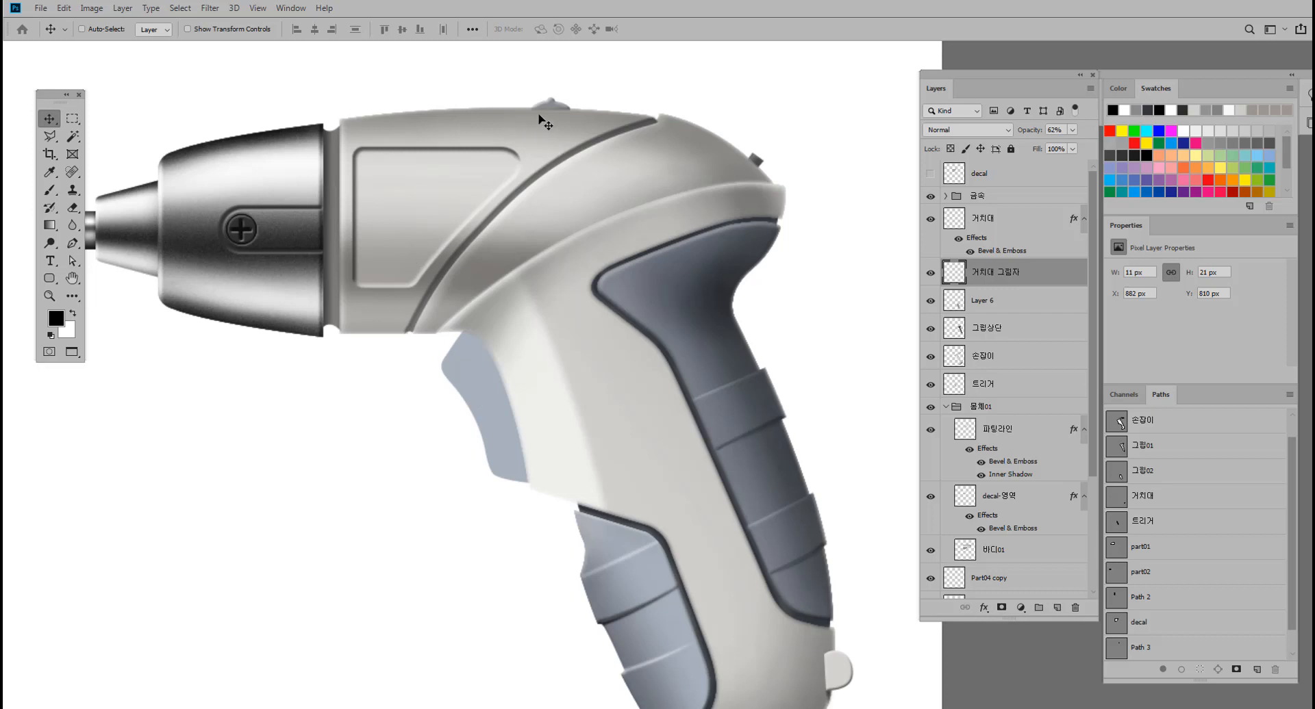
{"action": "left_click_drag", "start_coordinate": [541, 274], "coordinate": [514, 265]}
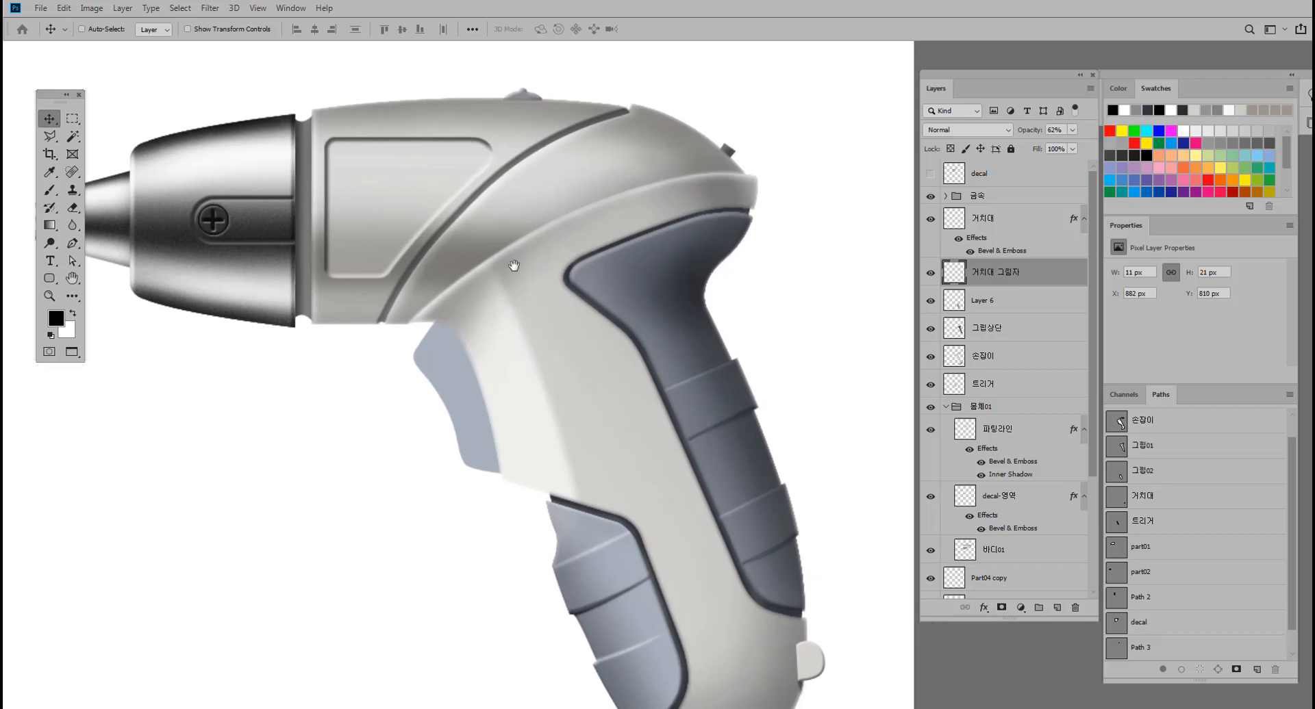
{"action": "left_click", "coordinate": [460, 387], "text": "ctrl"}
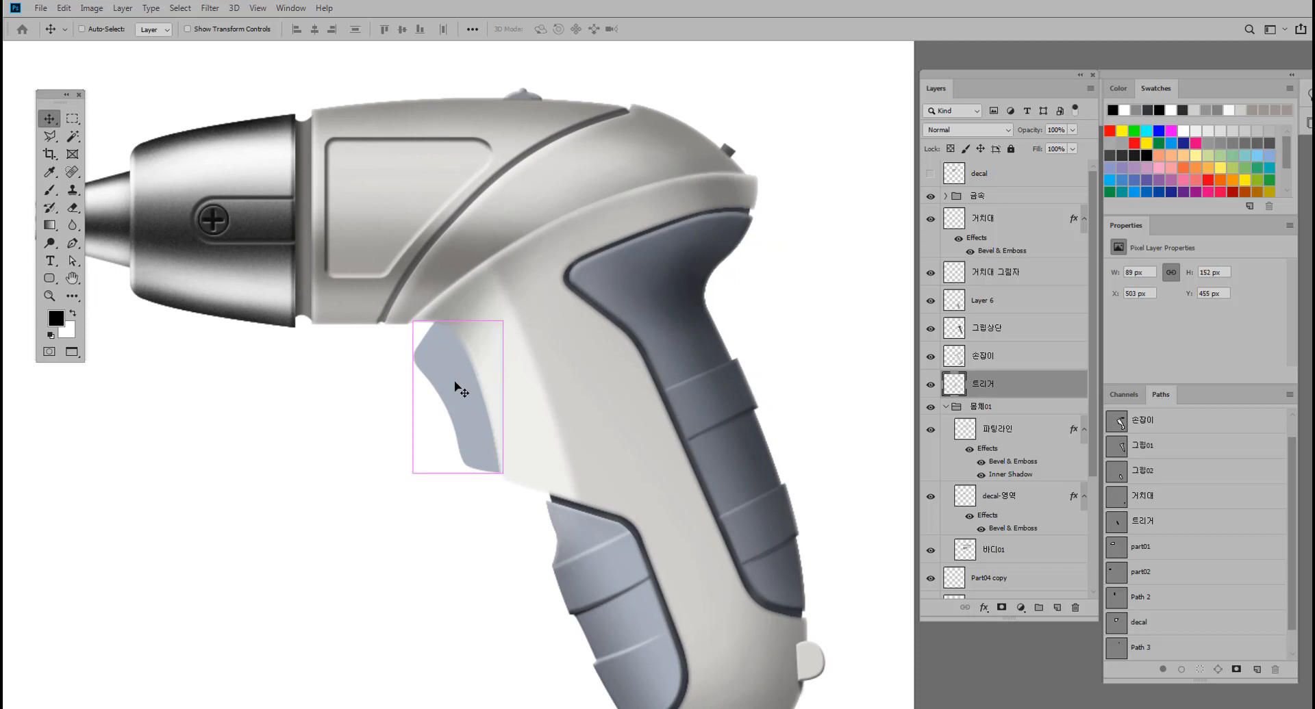
Add an Inner Bevel to the 트리거 layer with Bevel & Emboss, setting the size to 7 px and soften to 5 px.
{"action": "key", "text": "h"}
{"action": "double_click", "coordinate": [1008, 394]}
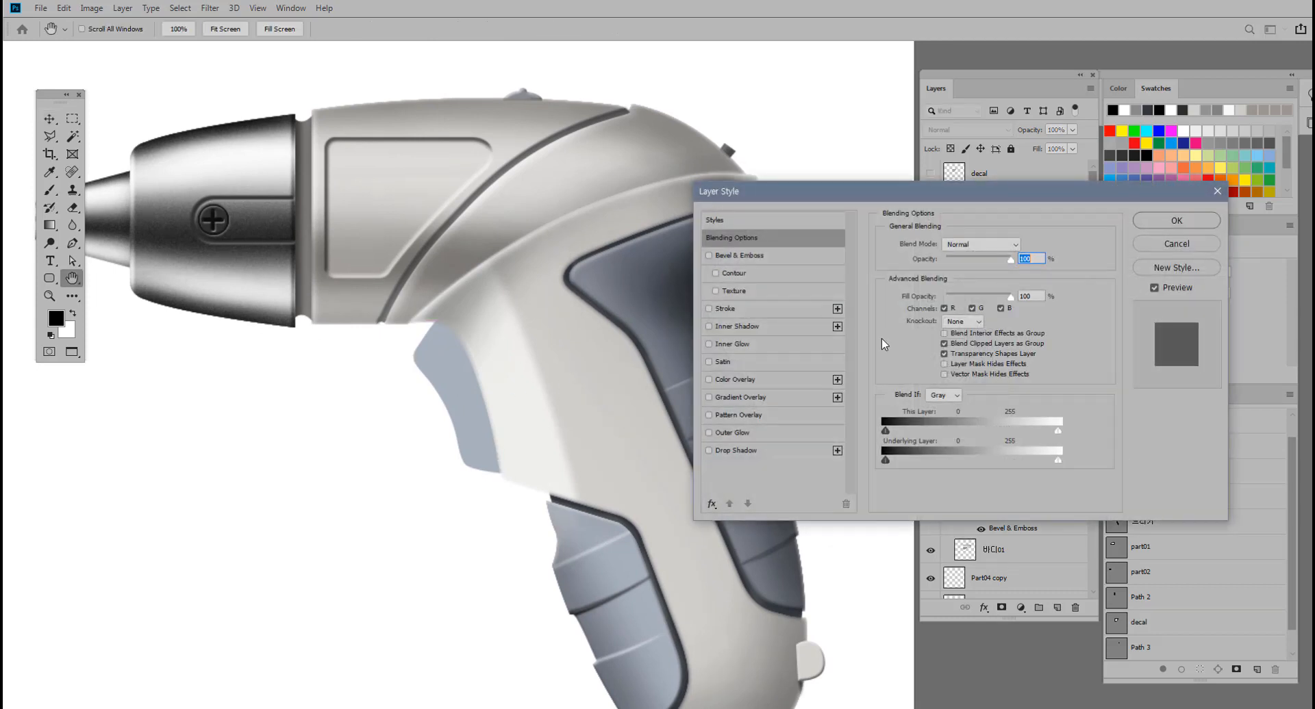
{"action": "left_click", "coordinate": [732, 255]}
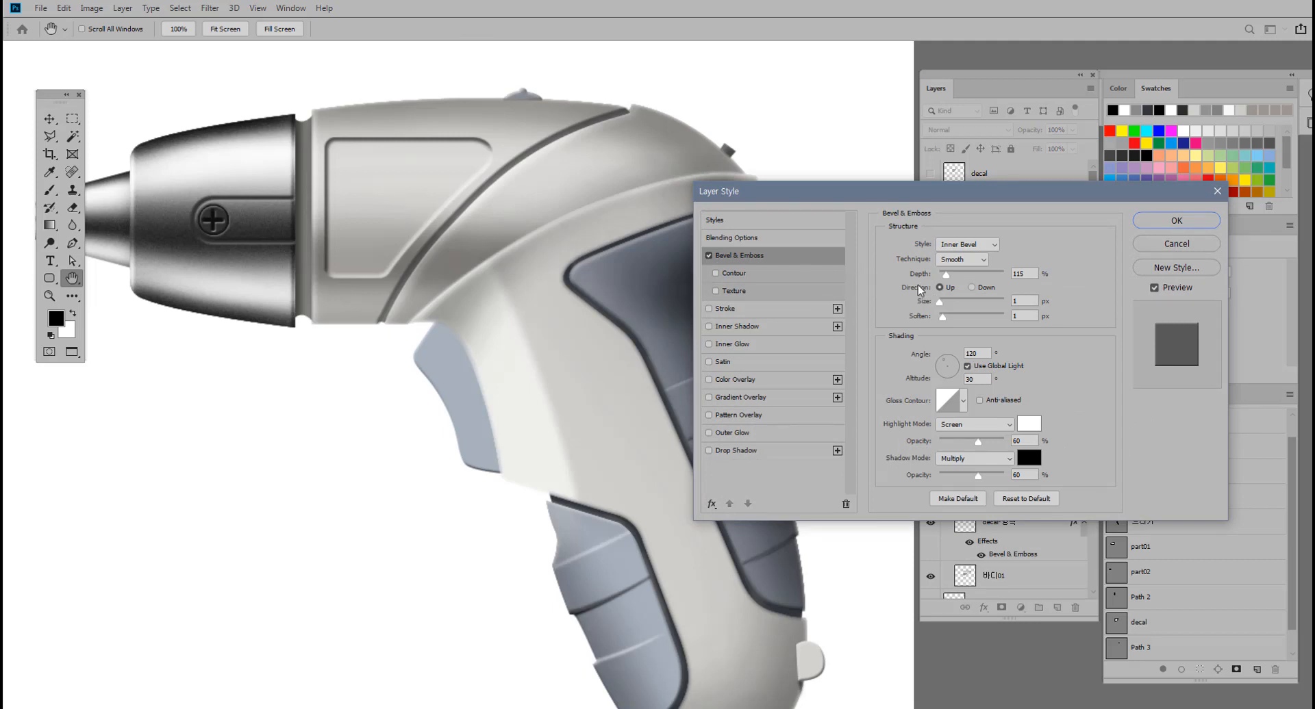
{"action": "left_click_drag", "start_coordinate": [940, 303], "coordinate": [943, 306]}
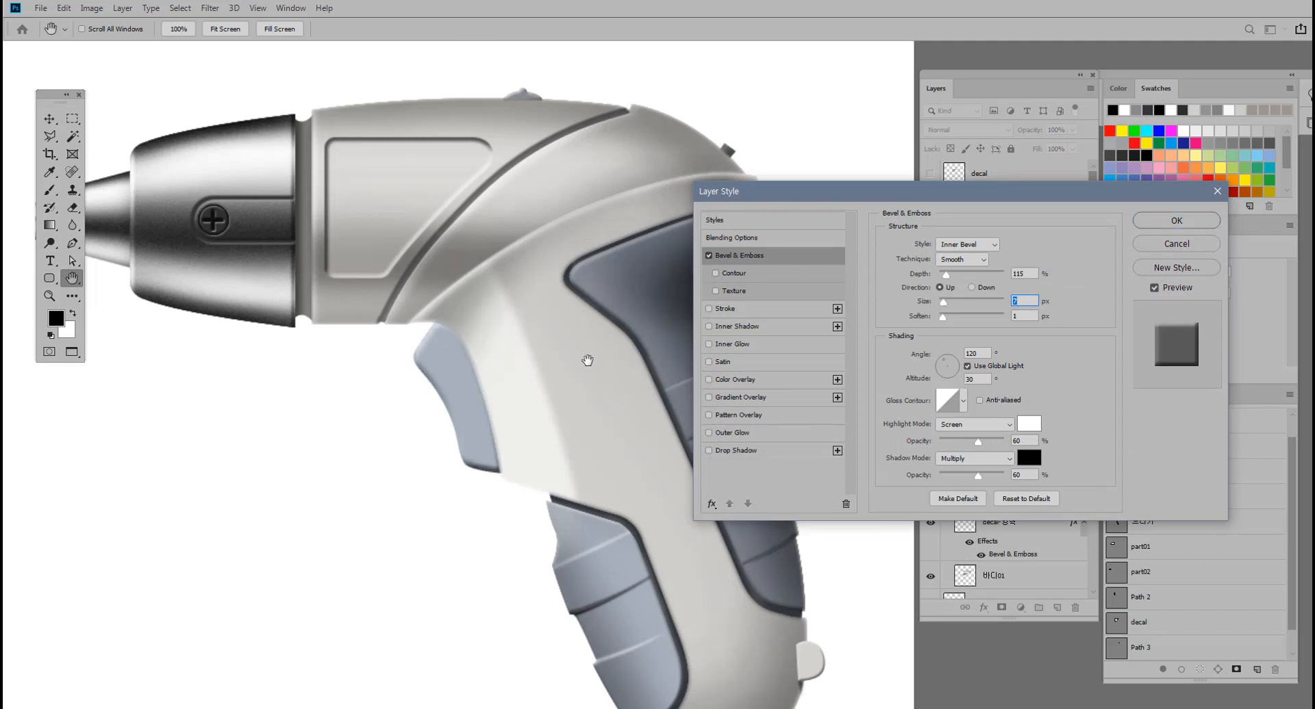
{"action": "left_click", "coordinate": [1204, 244]}
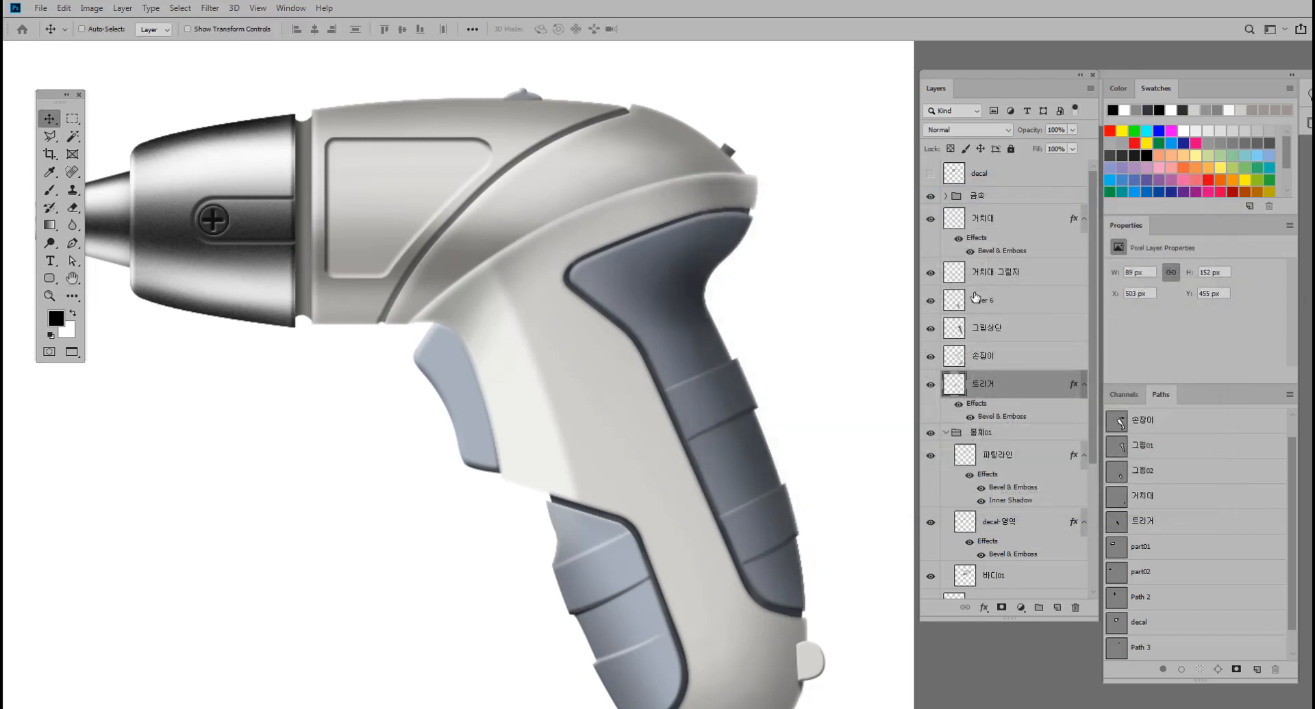
{"action": "double_click", "coordinate": [1011, 391]}
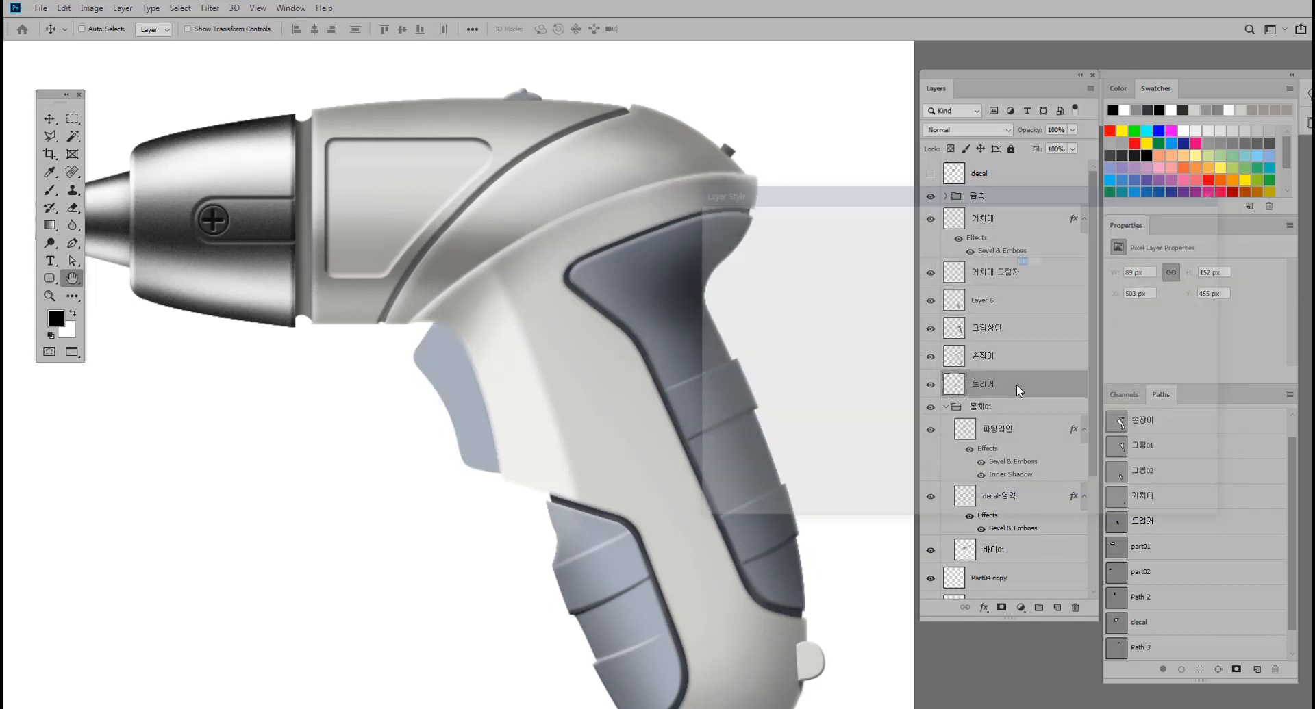
{"action": "left_click", "coordinate": [741, 255]}
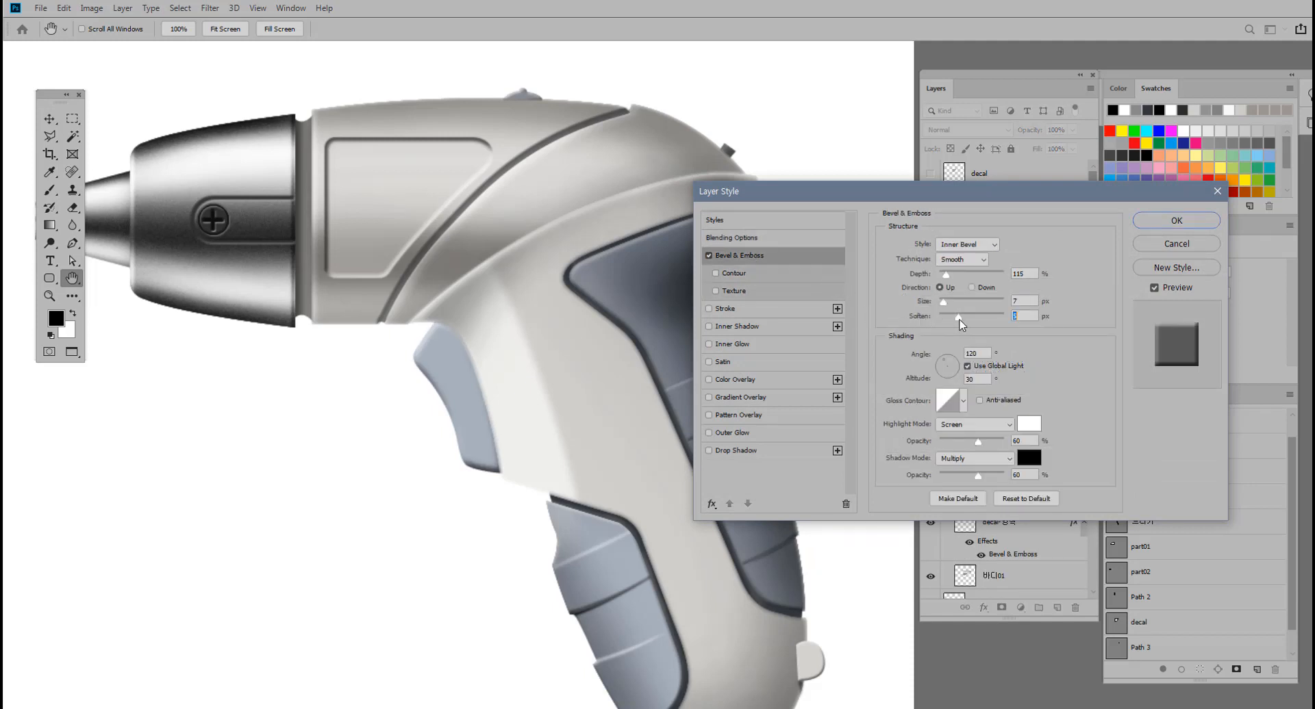
{"action": "left_click_drag", "start_coordinate": [959, 320], "coordinate": [962, 320]}
{"action": "left_click", "coordinate": [1156, 224]}
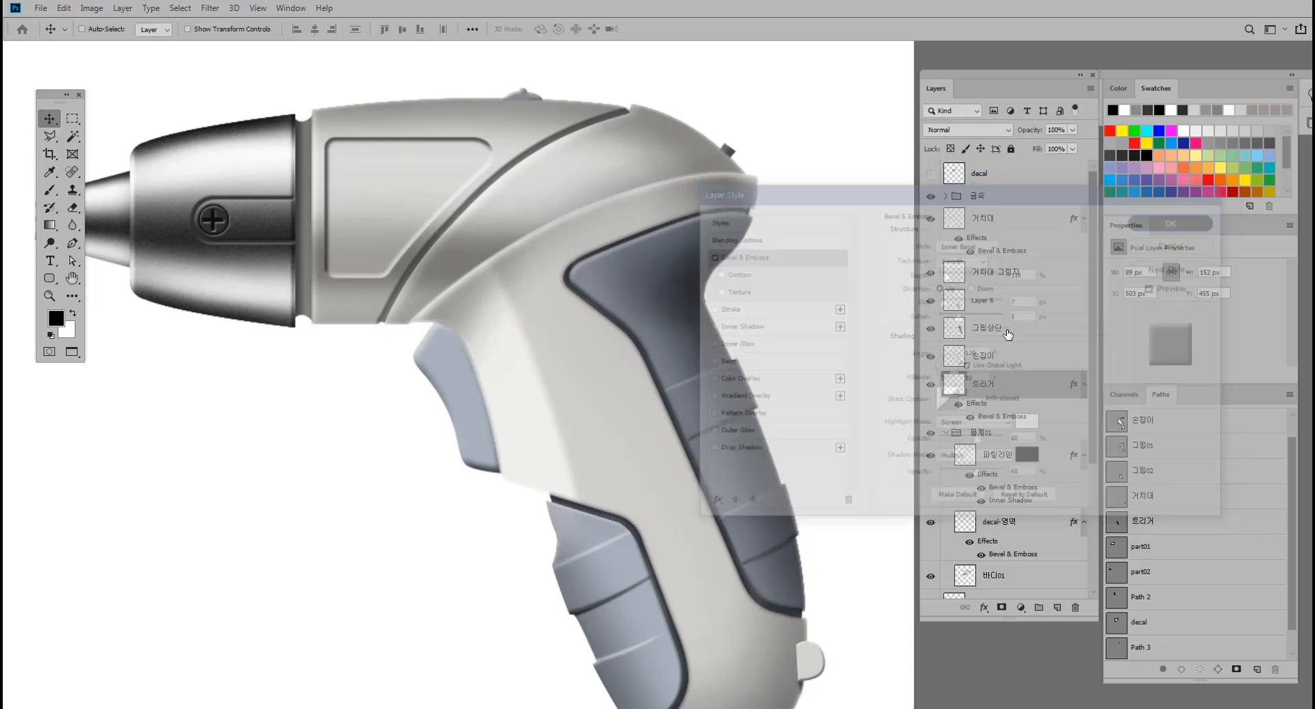
Load the trigger's outline as a selection and shade inside it with a soft black 125 px brush at 3% opacity.
{"action": "left_click", "coordinate": [961, 384], "text": "ctrl"}
{"action": "left_click", "coordinate": [487, 376]}
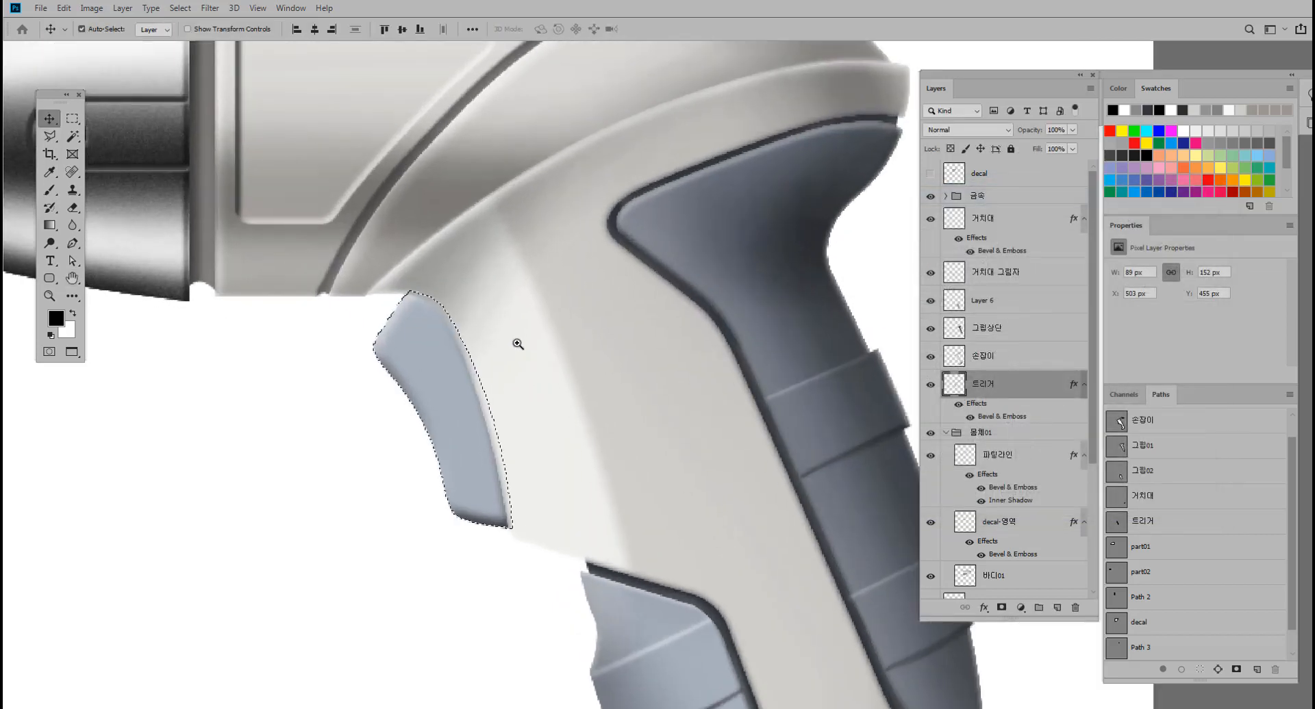
{"action": "left_click", "coordinate": [49, 190]}
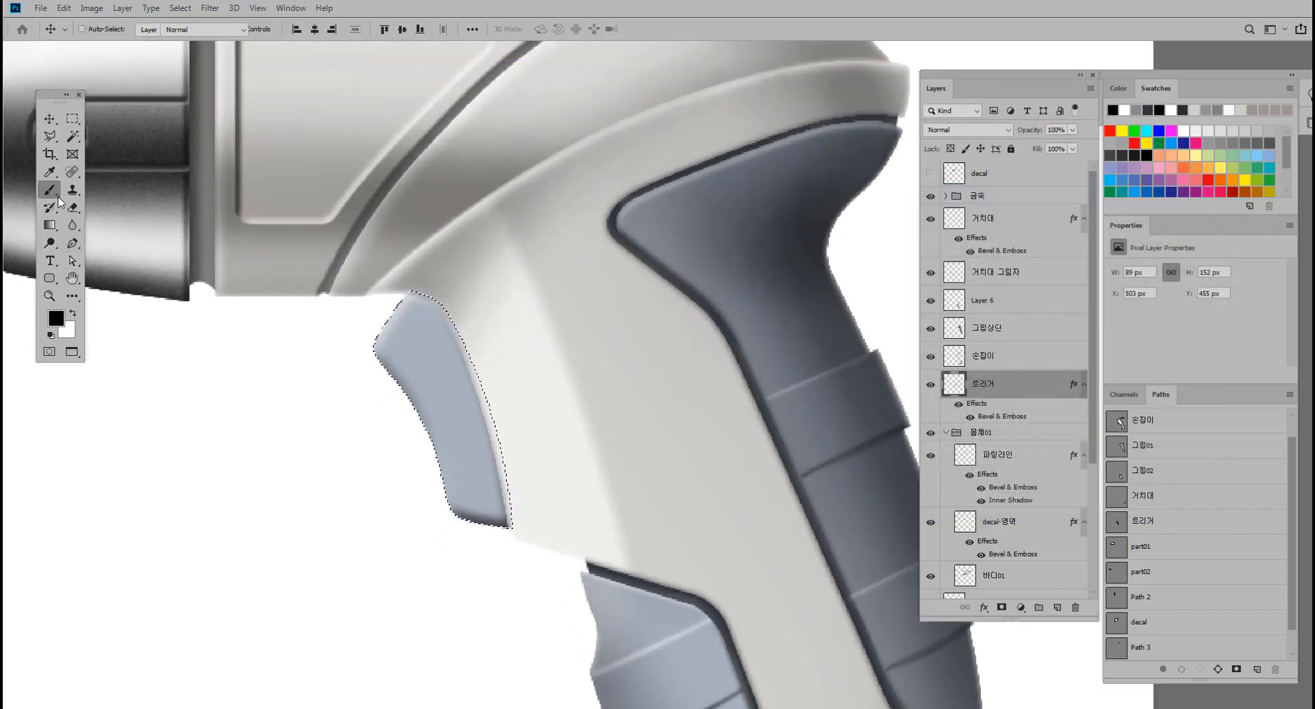
{"action": "scroll", "coordinate": [531, 329], "scroll_direction": "down", "scroll_amount": 2}
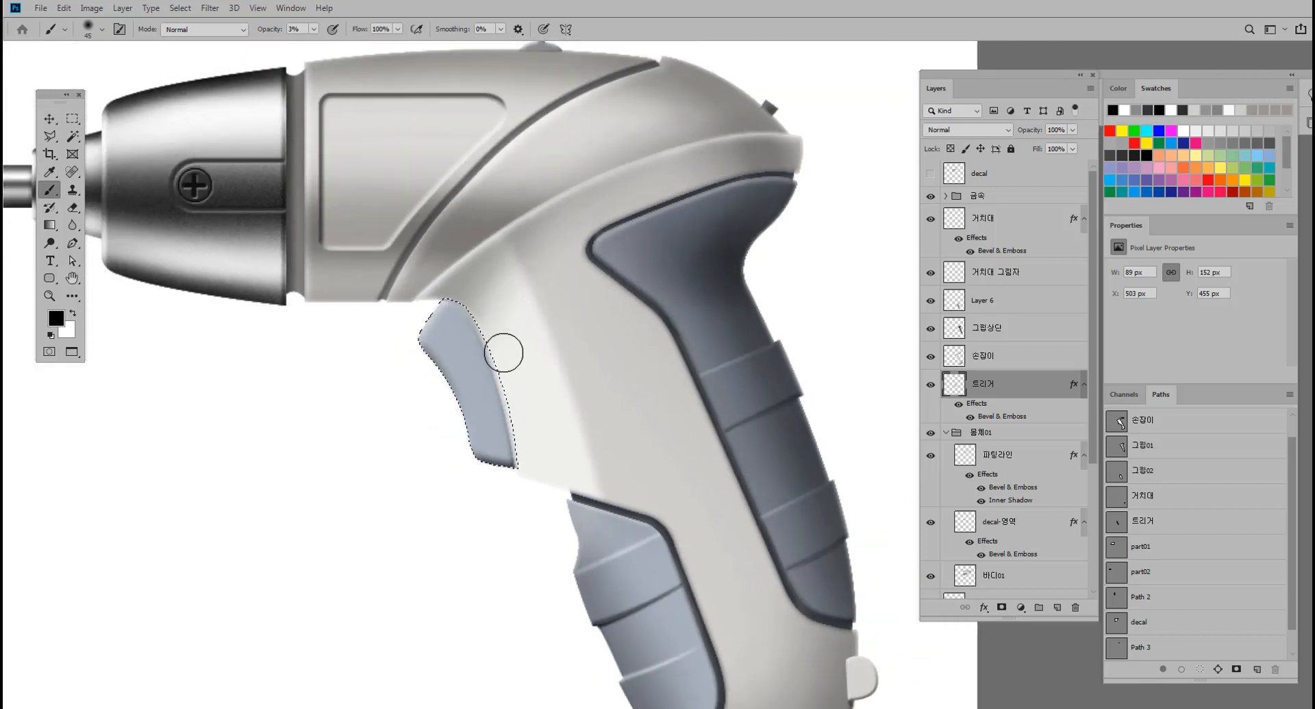
{"action": "key", "text": "bracketright"}
{"action": "key", "text": "bracketright"}
{"action": "key", "text": "bracketright"}
{"action": "key", "text": "bracketright"}
{"action": "key", "text": "bracketright"}
{"action": "key", "text": "bracketright"}
{"action": "key", "text": "bracketright"}
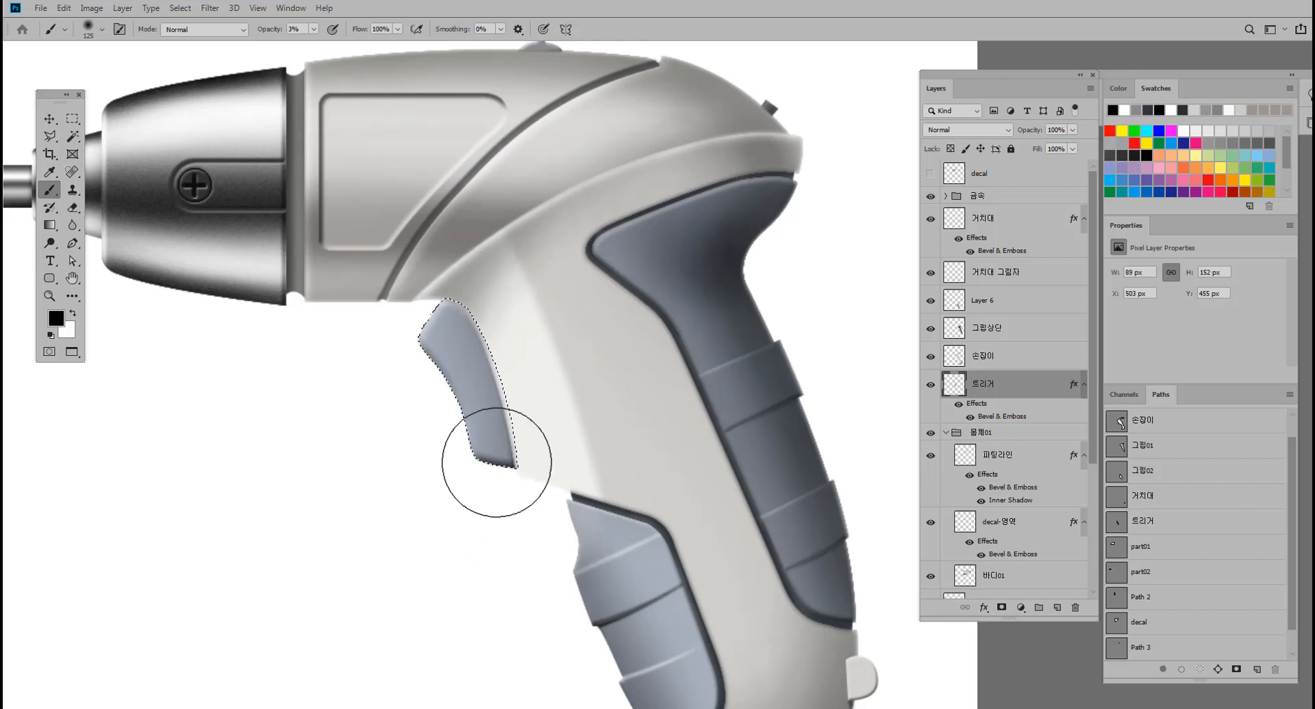
Switch the brush color to white, softly highlight the trigger's upper end, deselect, and review the whole screwdriver.
{"action": "left_click", "coordinate": [73, 313]}
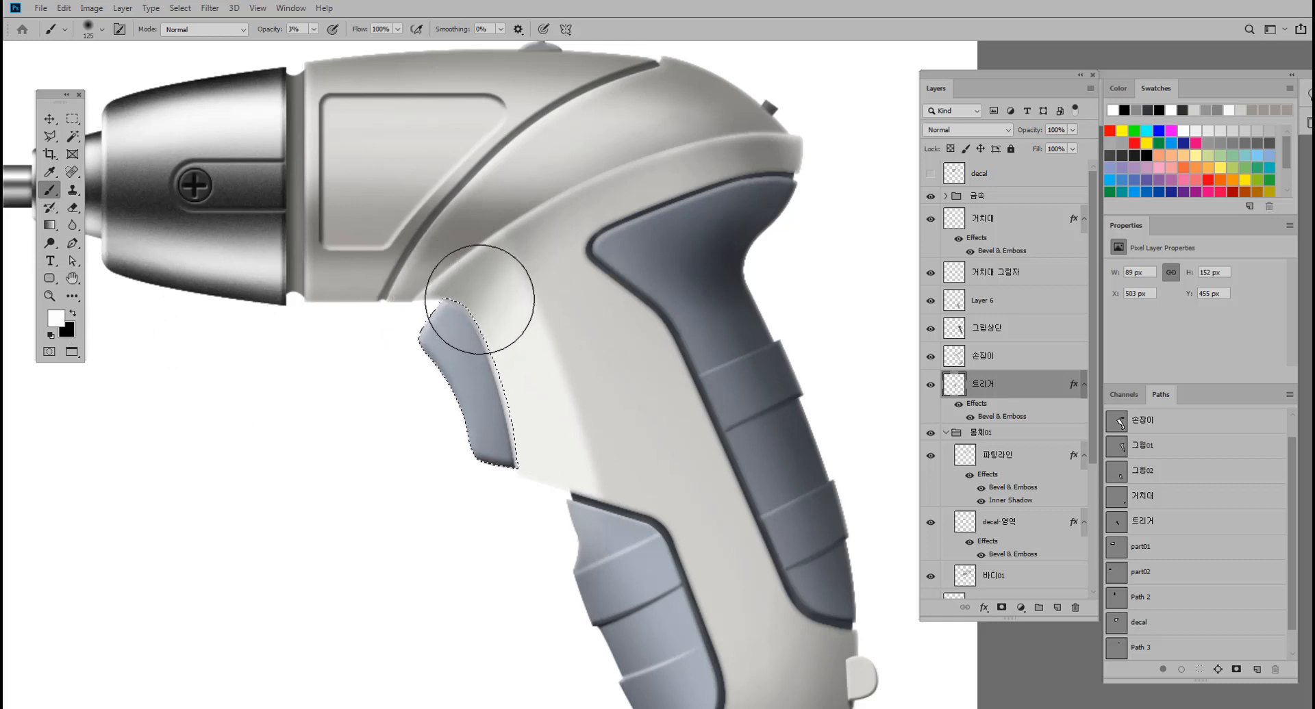
{"action": "key", "text": "ctrl+d"}
{"action": "left_click_drag", "start_coordinate": [696, 487], "coordinate": [655, 490]}
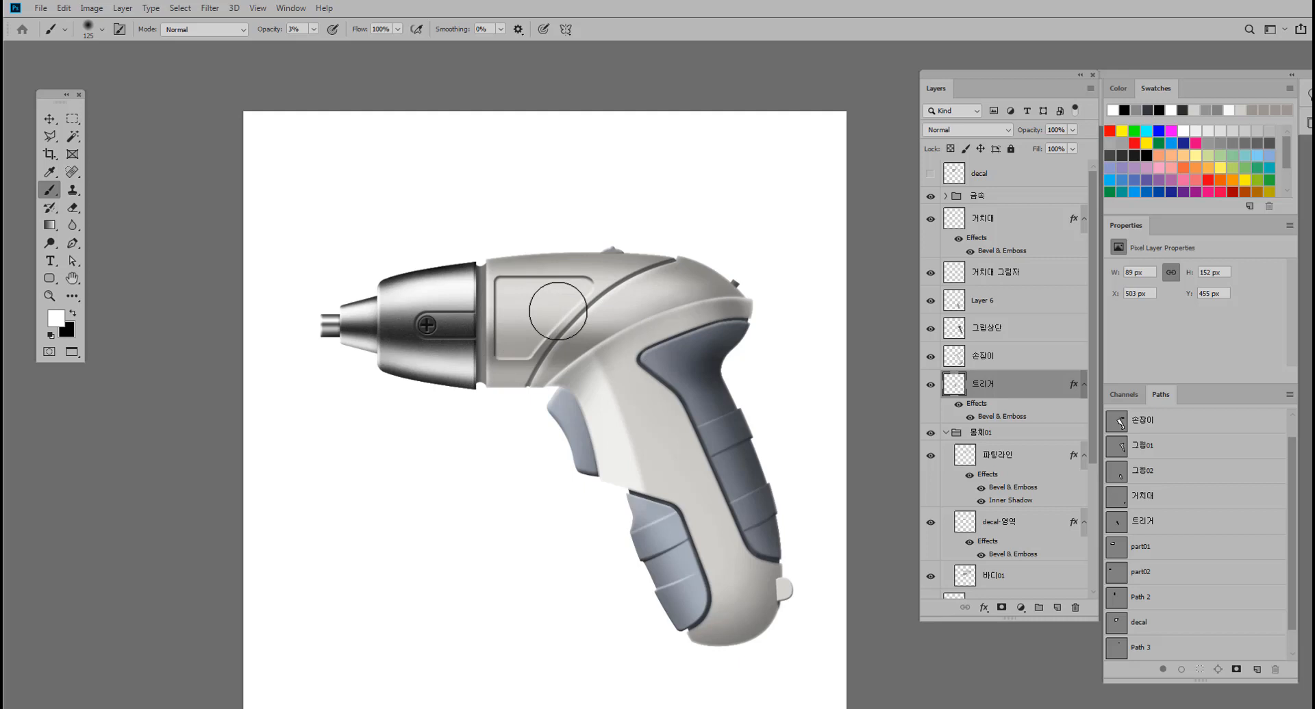
Inspect the screwdriver's upper body and identify the layer that holds the small LED light part on top.
{"action": "left_click_drag", "start_coordinate": [683, 554], "coordinate": [670, 534]}
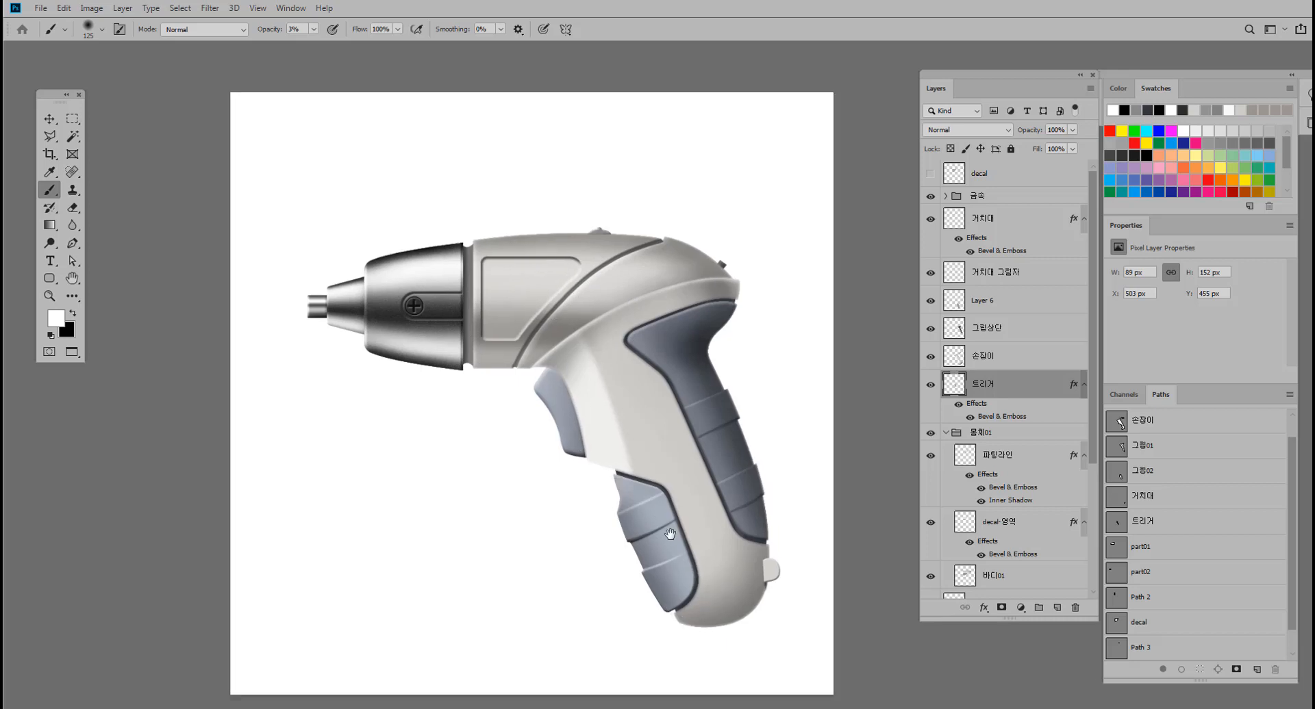
{"action": "scroll", "coordinate": [670, 534], "scroll_direction": "up", "scroll_amount": 3}
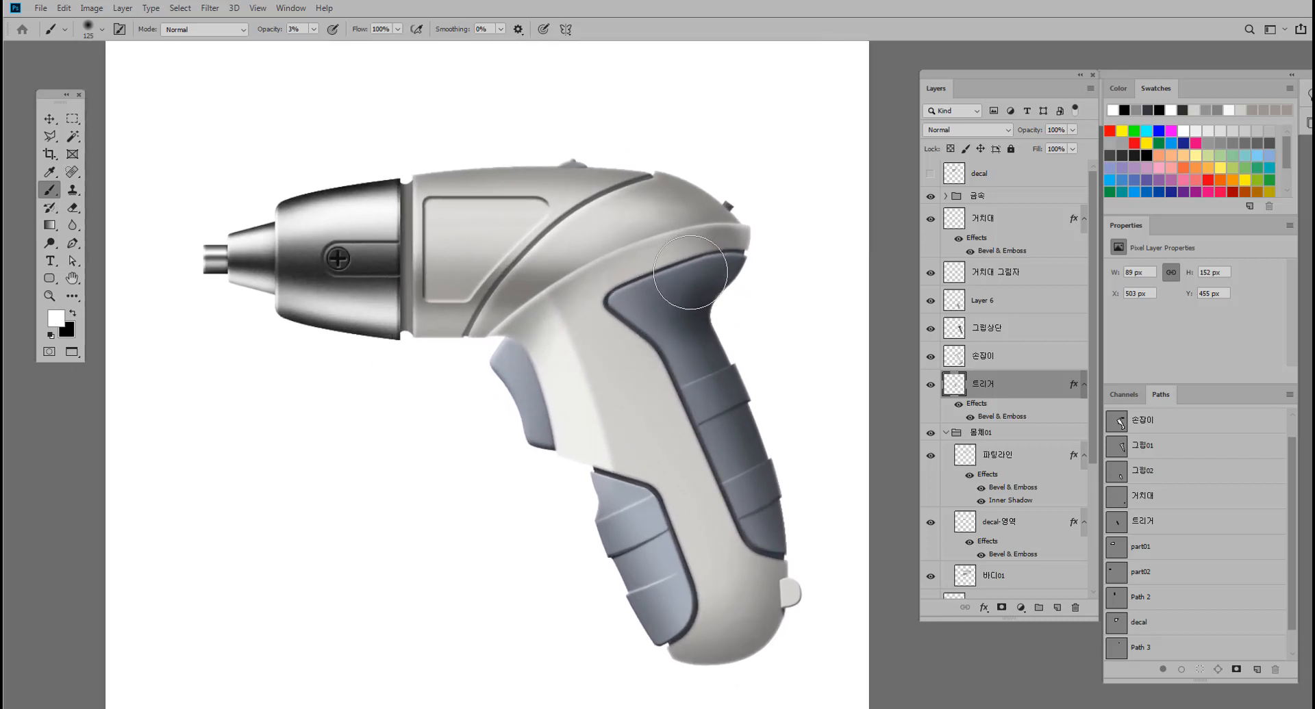
{"action": "left_click_drag", "start_coordinate": [644, 341], "coordinate": [693, 413]}
{"action": "left_click_drag", "start_coordinate": [652, 280], "coordinate": [687, 285], "text": "alt"}
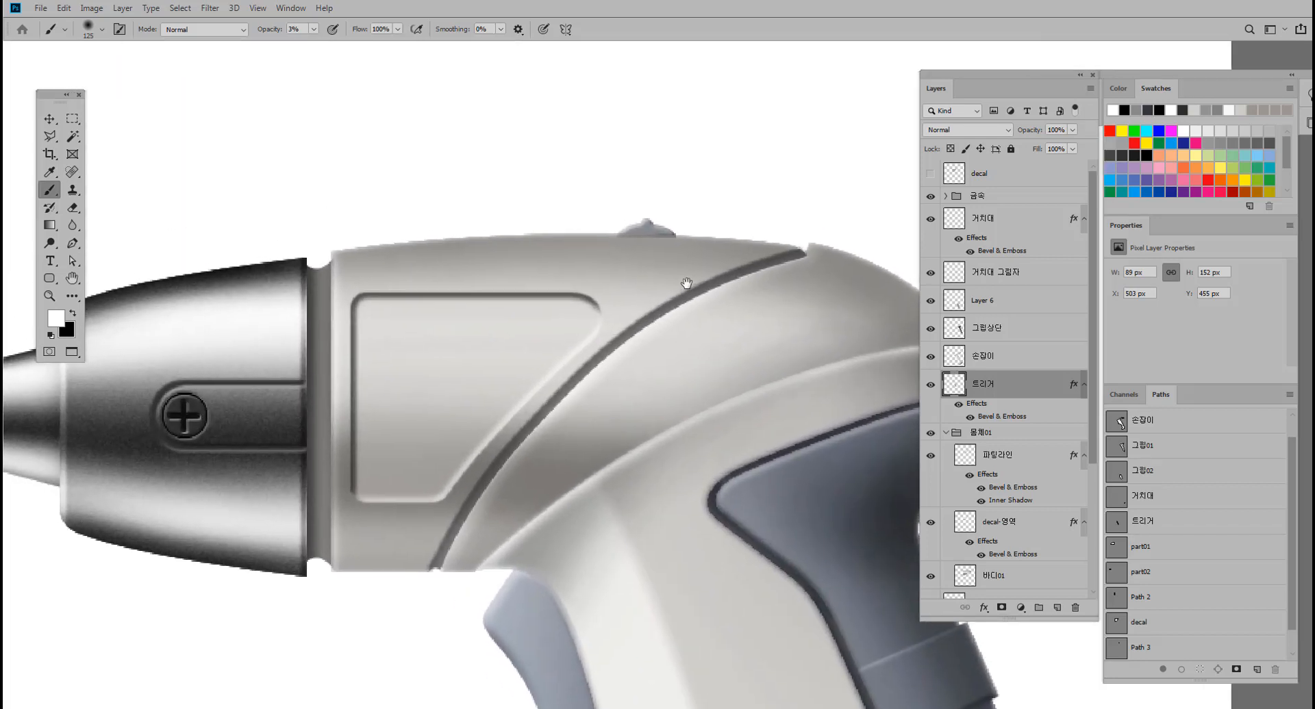
{"action": "left_click", "coordinate": [51, 115]}
{"action": "mouse_move", "coordinate": [590, 271]}
{"action": "left_mouse_down"}
{"action": "mouse_move", "coordinate": [506, 284]}
{"action": "mouse_move", "coordinate": [609, 259]}
{"action": "left_mouse_up"}
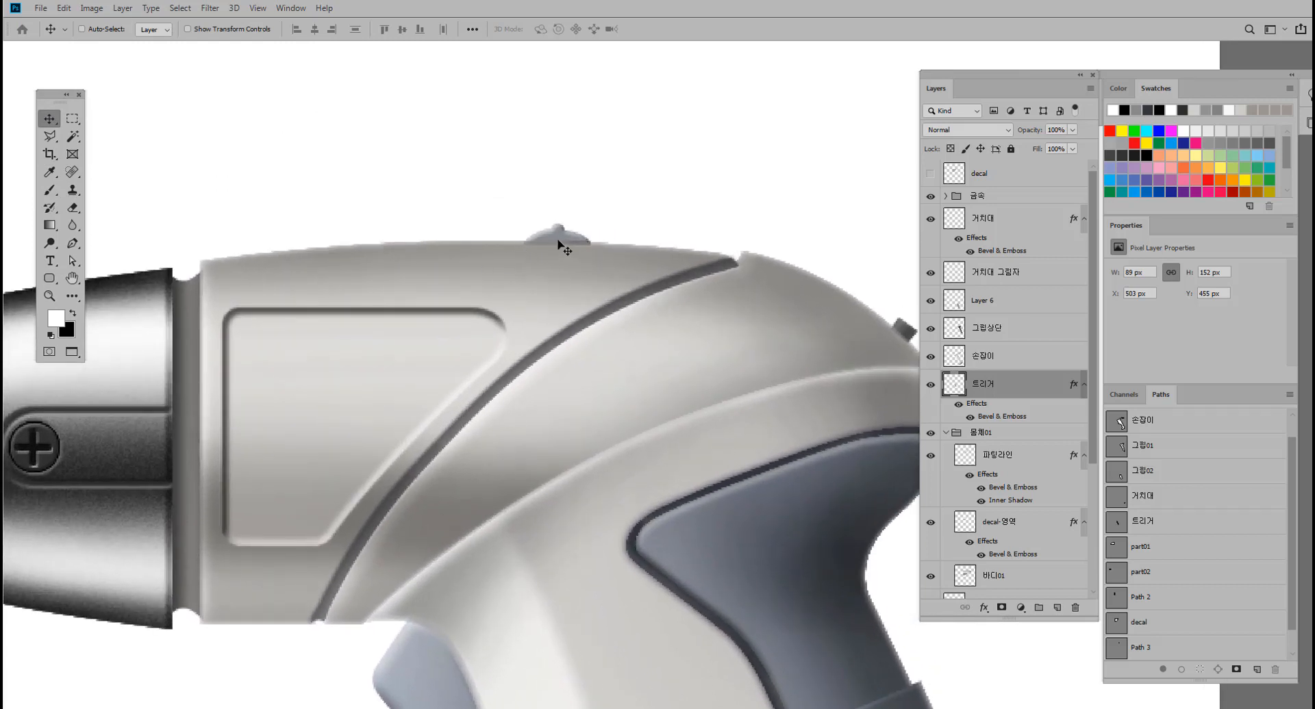
{"action": "left_click", "coordinate": [558, 240], "text": "ctrl"}
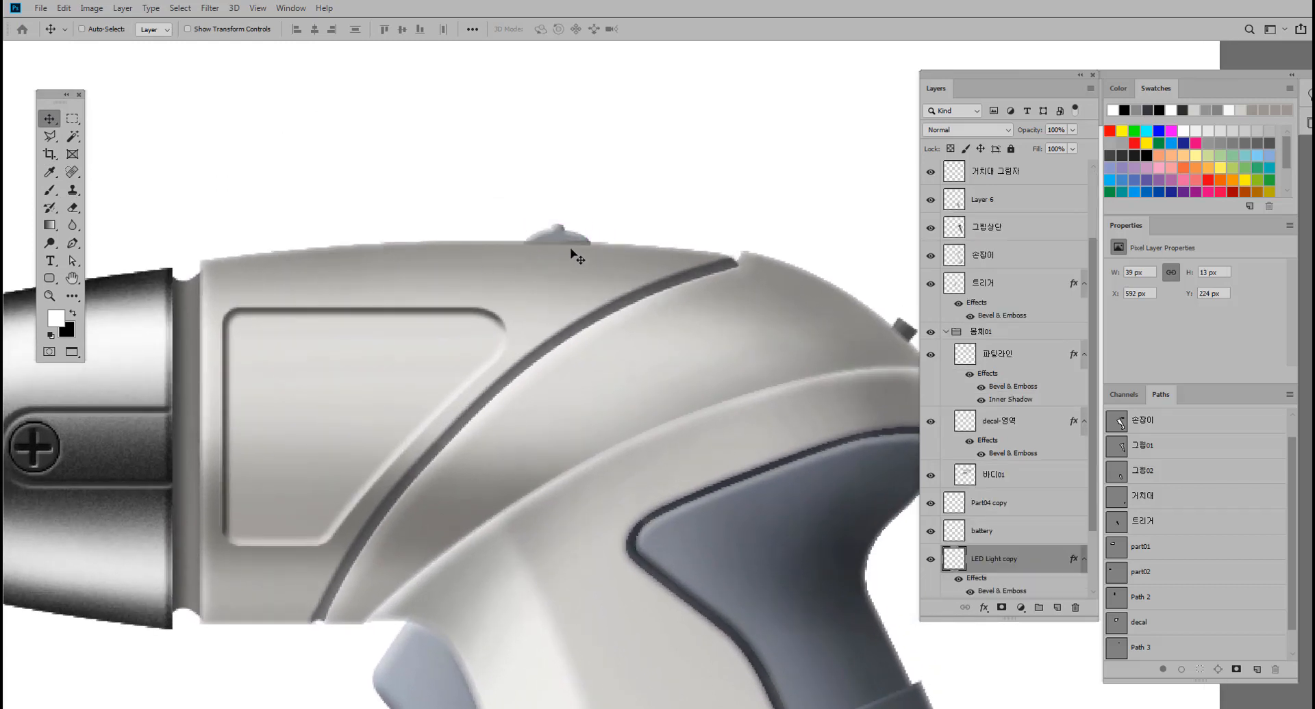
{"action": "scroll", "coordinate": [1003, 493], "scroll_direction": "down", "scroll_amount": 3}
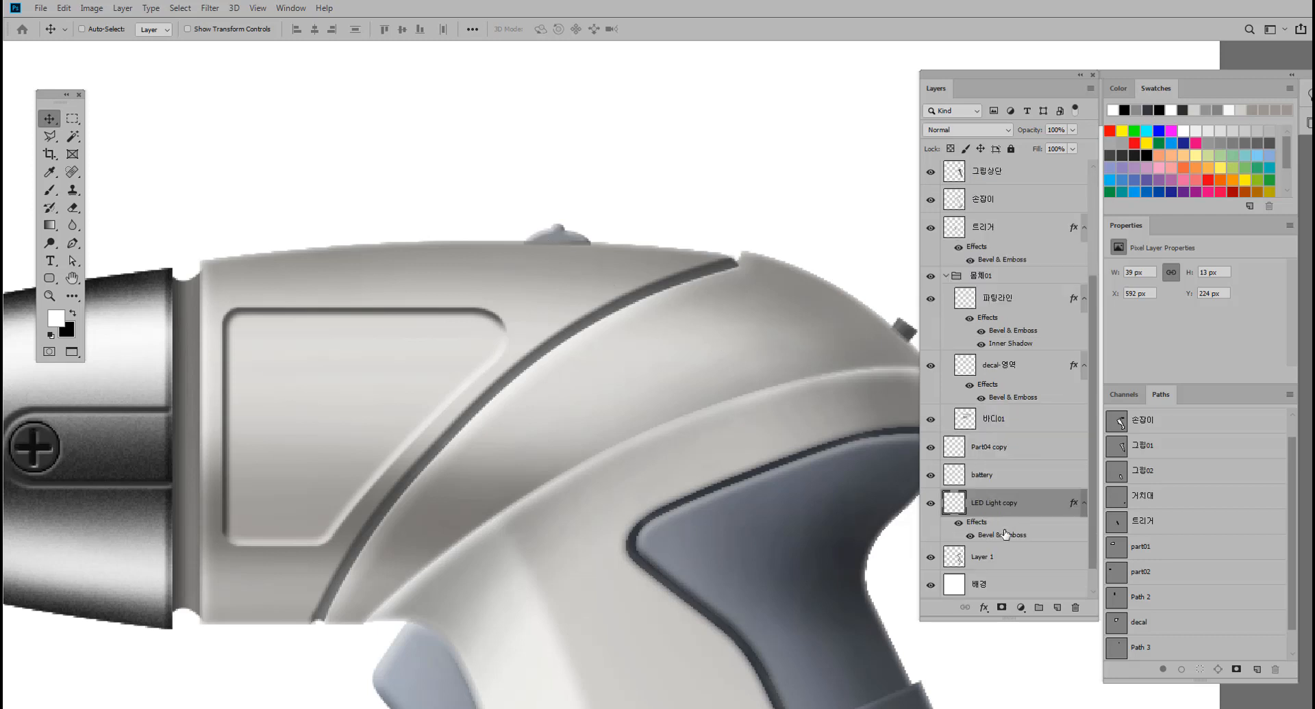
{"action": "scroll", "coordinate": [992, 507], "scroll_direction": "up", "scroll_amount": 5}
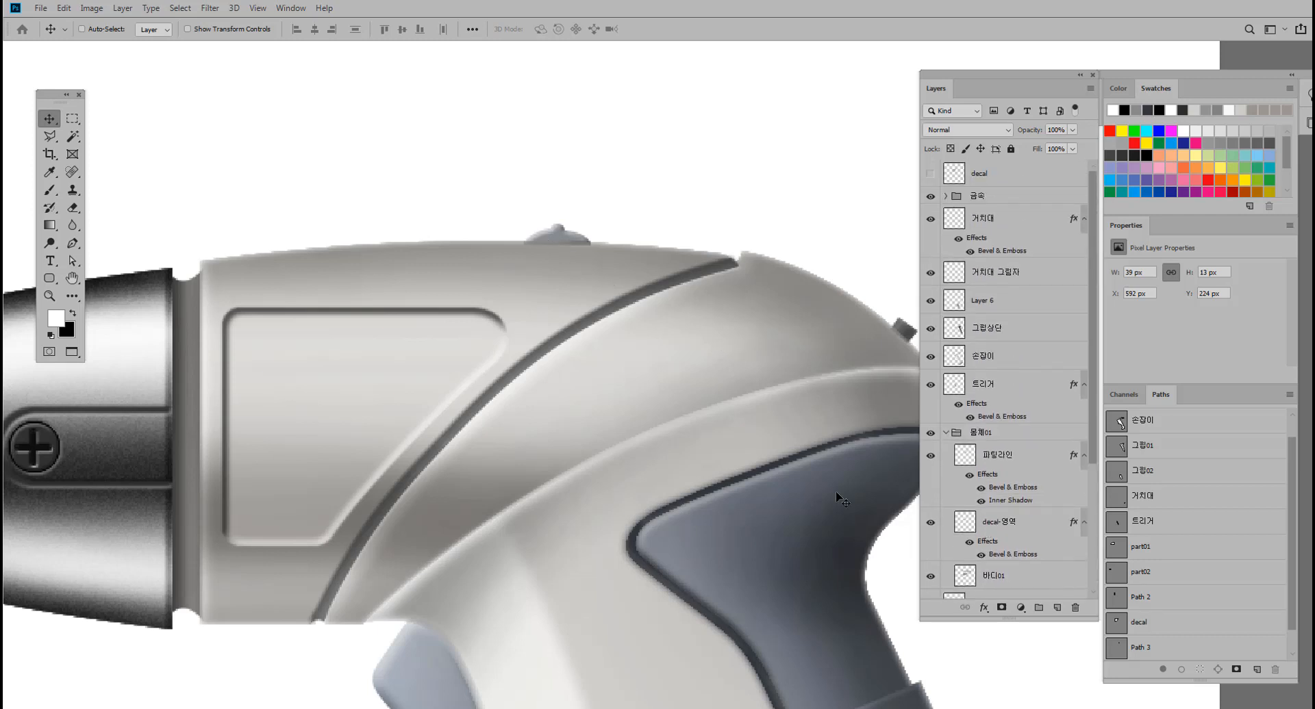
Group the layers from 거치대 down to 트리거 into a new layer group.
{"action": "left_click_drag", "start_coordinate": [762, 474], "coordinate": [695, 466]}
{"action": "left_click_drag", "start_coordinate": [695, 465], "coordinate": [637, 416]}
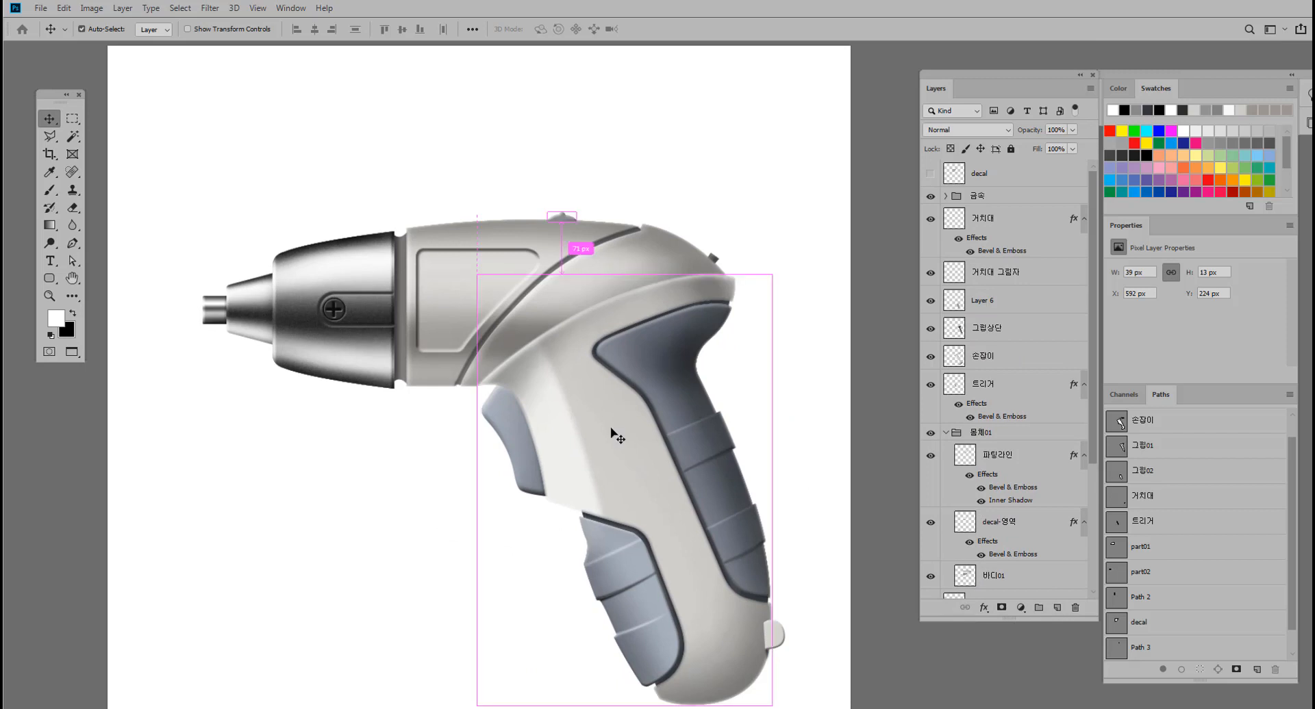
{"action": "left_click", "coordinate": [613, 438], "text": "ctrl"}
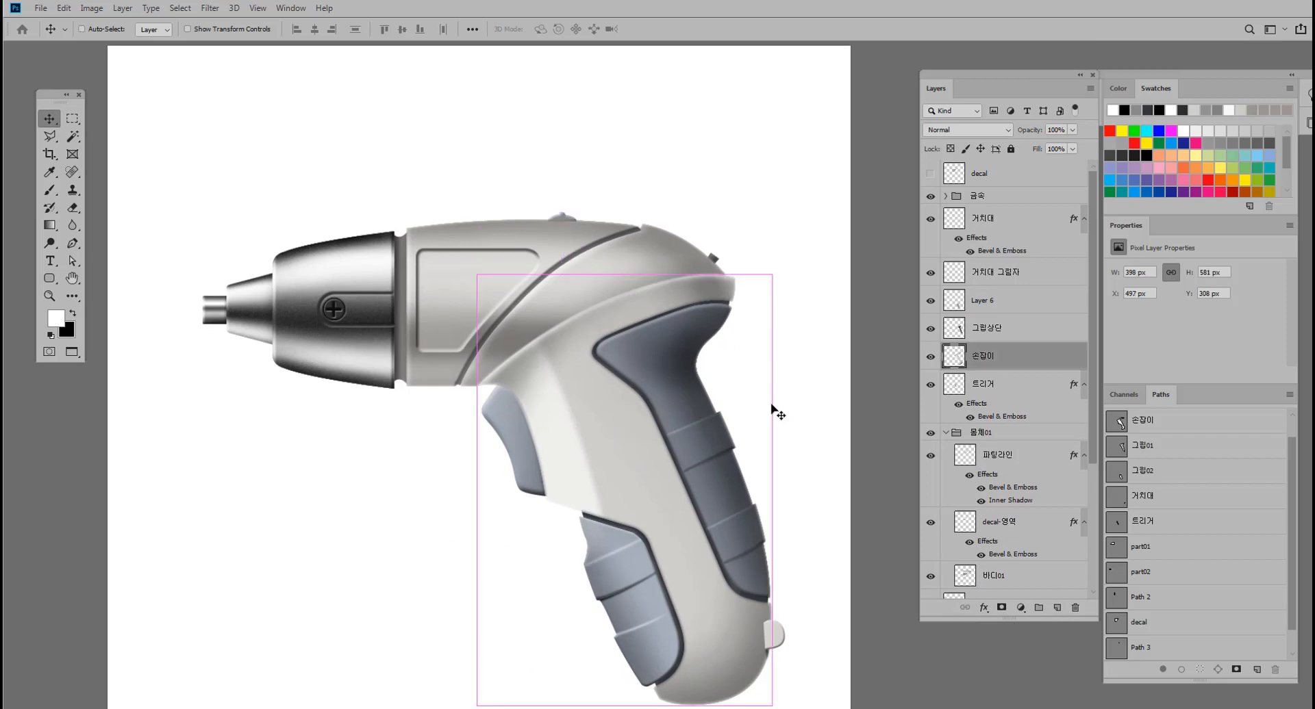
{"action": "left_click", "coordinate": [982, 386]}
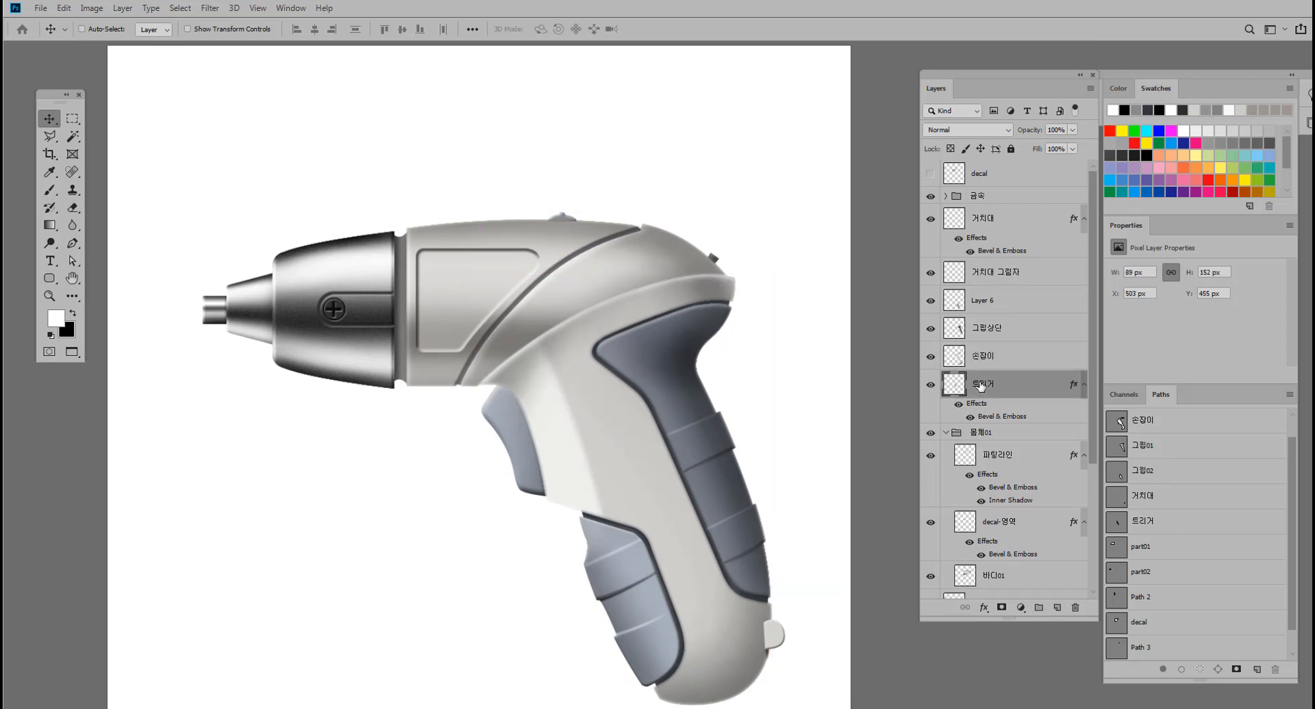
{"action": "left_click", "coordinate": [1001, 228], "text": "shift"}
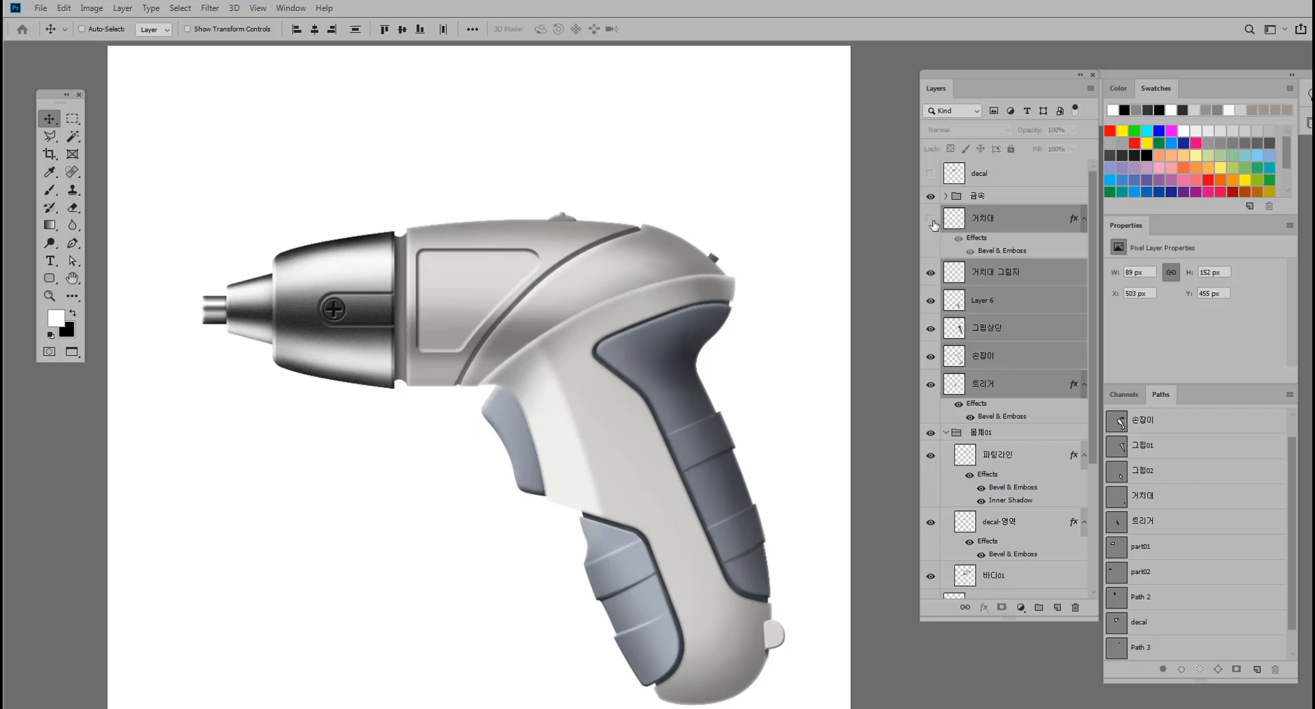
{"action": "left_click", "coordinate": [1038, 609]}
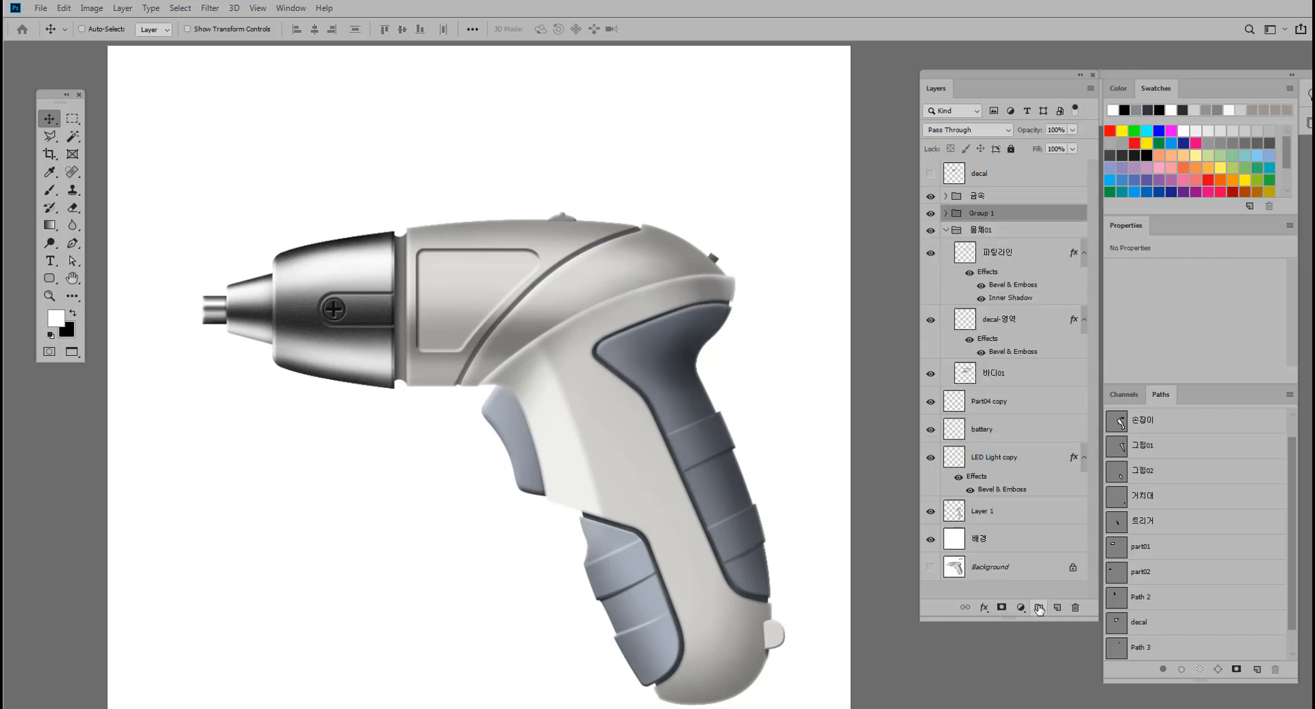
Check what the new group contains by toggling its visibility, and move it directly below the LED Light copy layer.
{"action": "left_click", "coordinate": [930, 214]}
{"action": "left_click", "coordinate": [930, 215]}
{"action": "left_click", "coordinate": [930, 215]}
{"action": "left_click", "coordinate": [930, 214]}
{"action": "left_click_drag", "start_coordinate": [999, 220], "coordinate": [1001, 519]}
Rename Layer 1 as 아래쪽 그림자.
{"action": "left_click", "coordinate": [986, 517]}
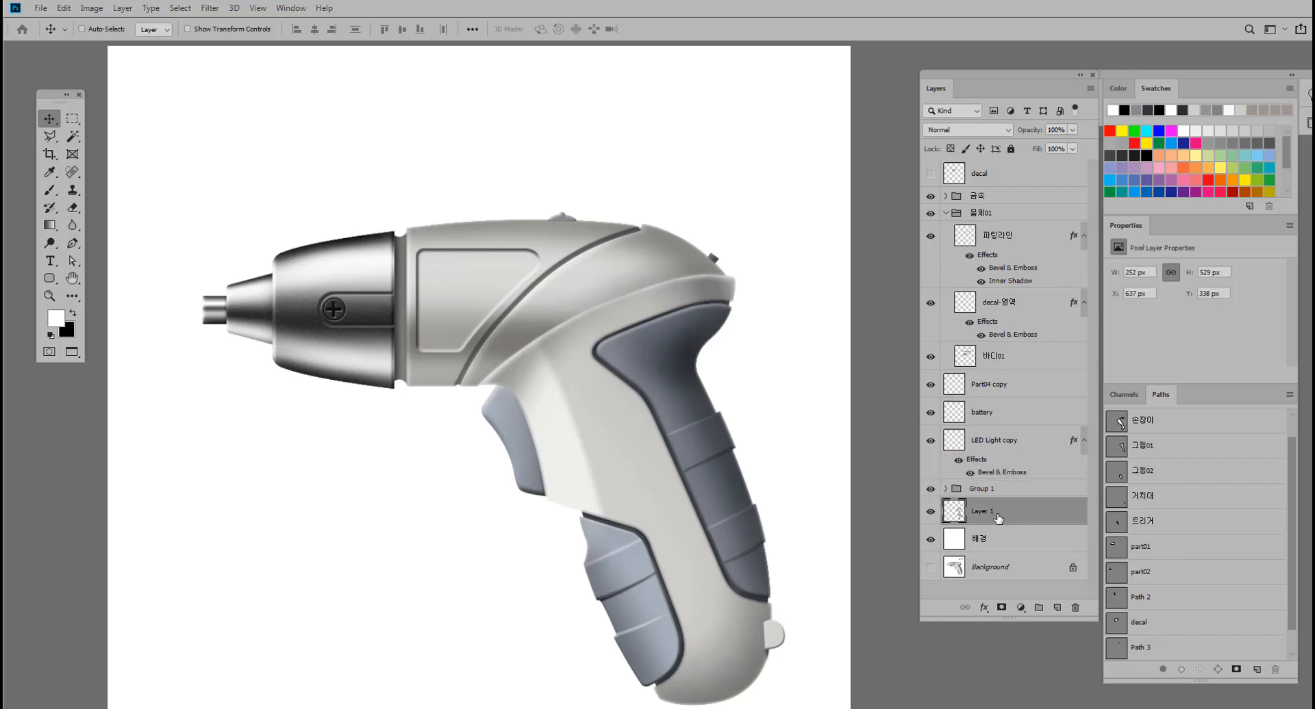
{"action": "double_click", "coordinate": [982, 512]}
{"action": "type", "text": "ㅌ"}
{"action": "type", "text": "래쪽 그림자"}
{"action": "key", "text": "Return"}
Move the 아래쪽 그림자 layer into Group 1, placing it beneath 트리거, and check it by toggling its visibility.
{"action": "left_click_drag", "start_coordinate": [1002, 510], "coordinate": [1001, 486]}
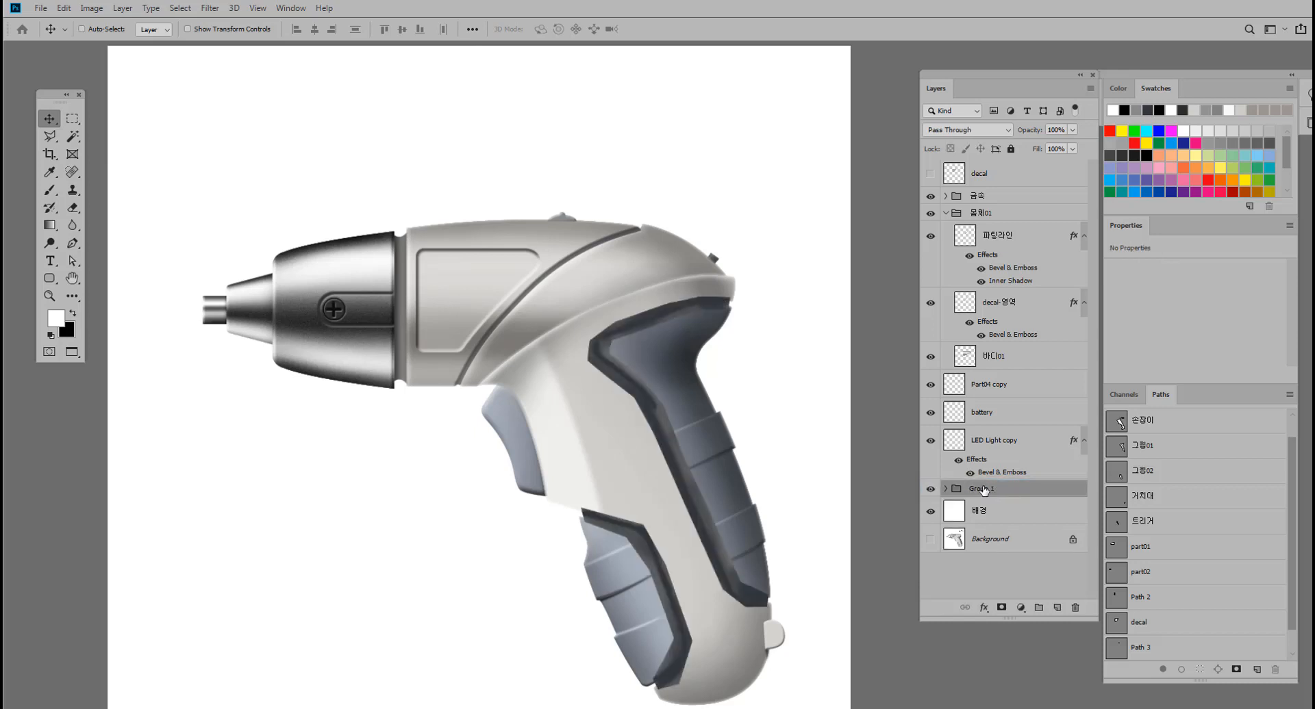
{"action": "left_click", "coordinate": [945, 488]}
{"action": "scroll", "coordinate": [1047, 570], "scroll_direction": "down", "scroll_amount": 2}
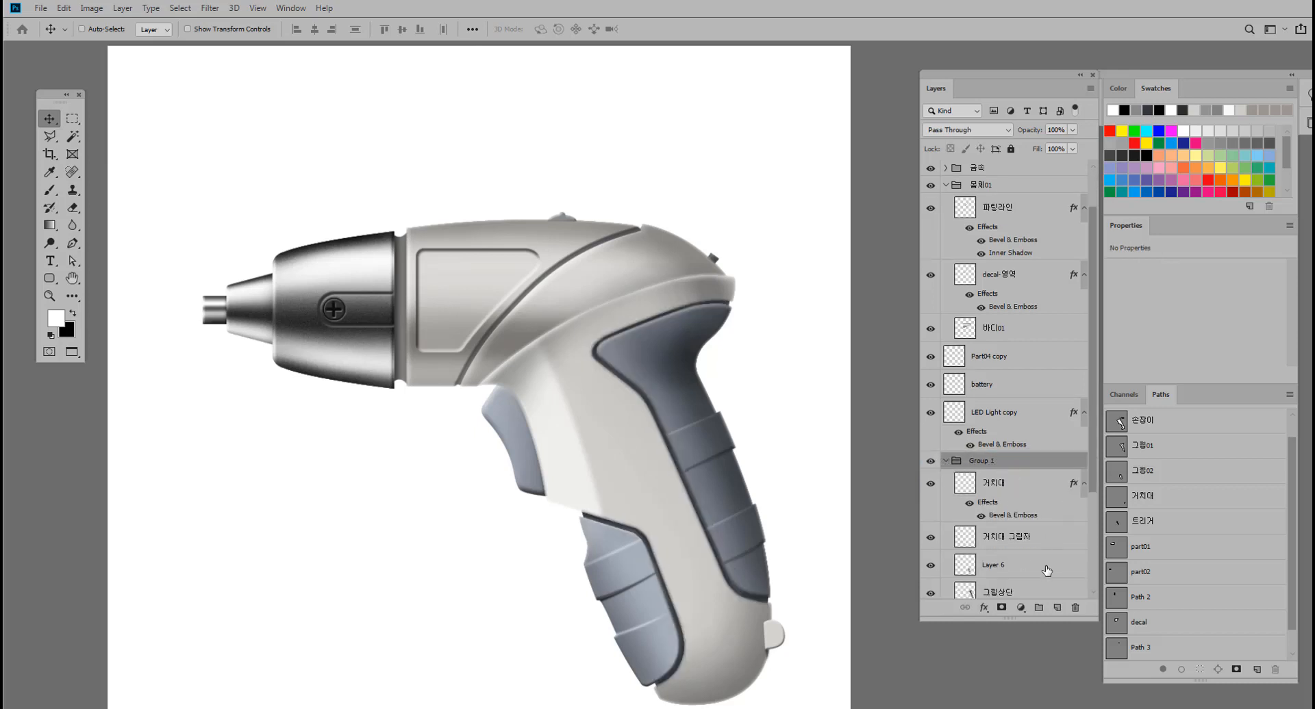
{"action": "scroll", "coordinate": [1047, 571], "scroll_direction": "down", "scroll_amount": 6}
{"action": "mouse_move", "coordinate": [991, 524]}
{"action": "left_mouse_down"}
{"action": "mouse_move", "coordinate": [993, 513]}
{"action": "mouse_move", "coordinate": [1008, 520]}
{"action": "left_mouse_up"}
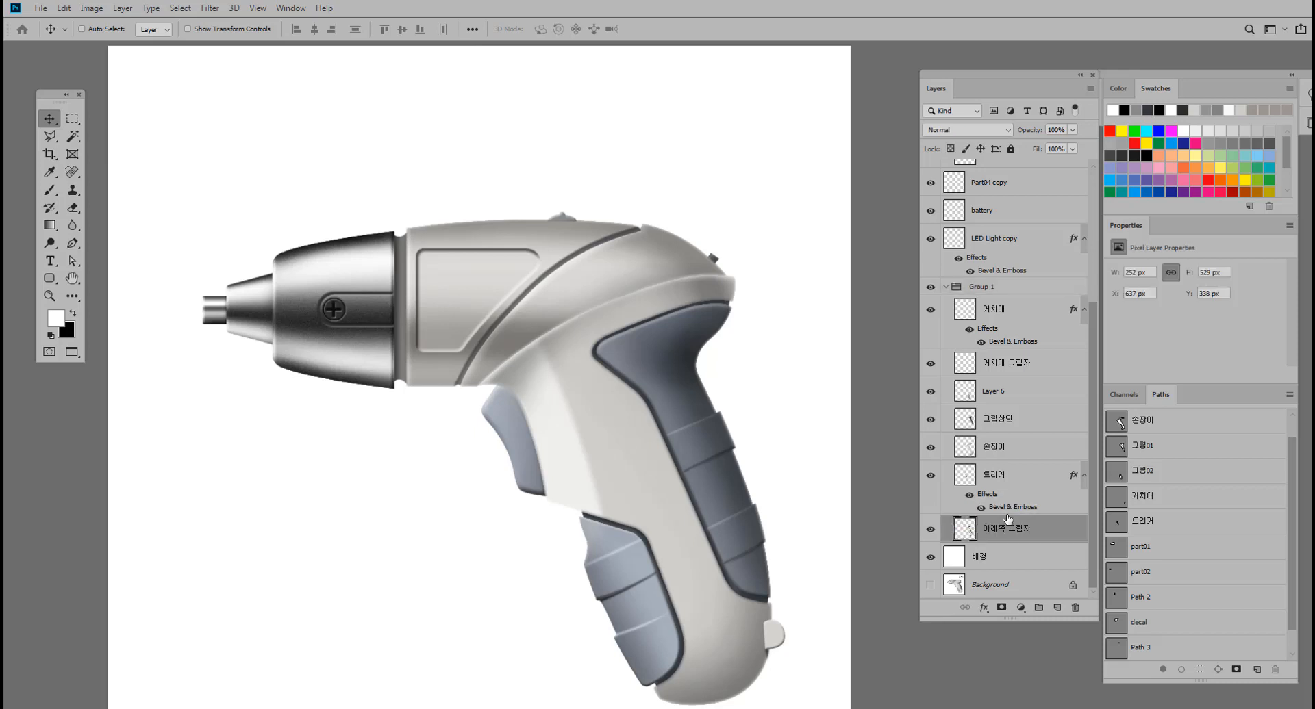
{"action": "left_click", "coordinate": [930, 531]}
{"action": "left_click", "coordinate": [930, 531]}
Collapse Group 1, rename it 손잡이_그립, and label it orange.
{"action": "left_click", "coordinate": [947, 287]}
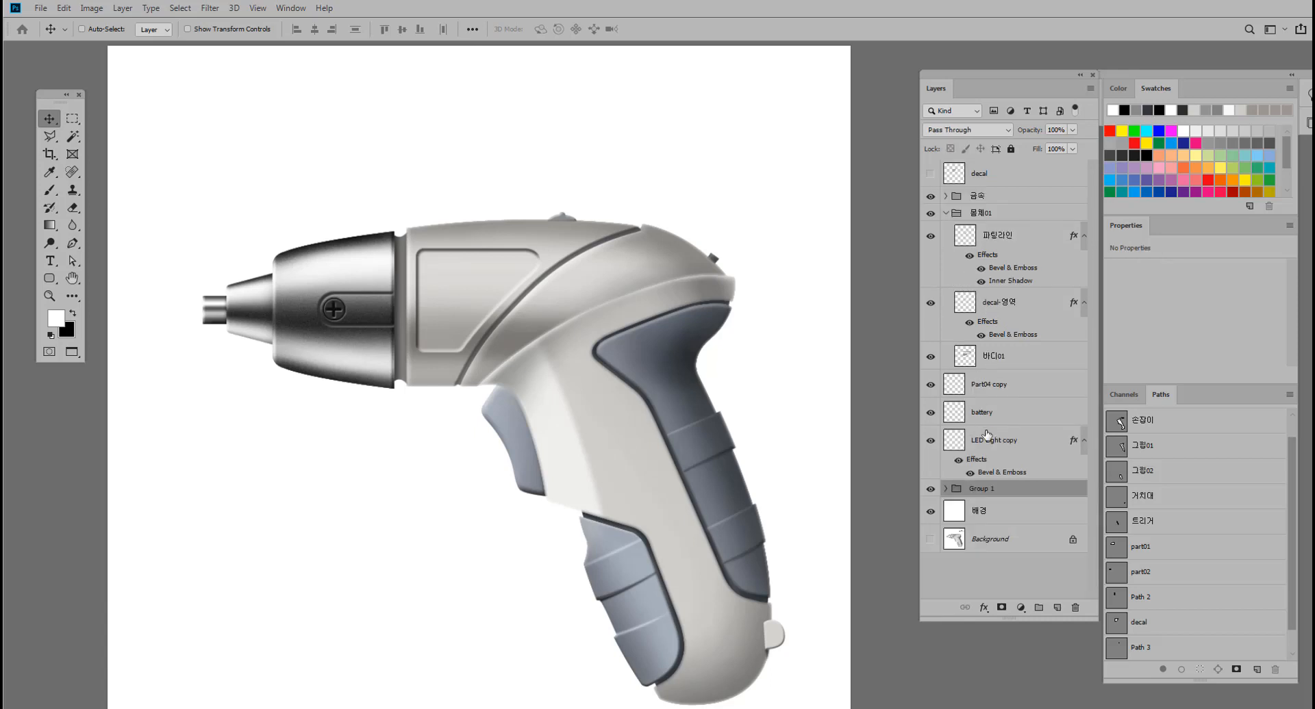
{"action": "double_click", "coordinate": [986, 490]}
{"action": "type", "text": "손잡이_그립"}
{"action": "key", "text": "Return"}
{"action": "right_click", "coordinate": [932, 491]}
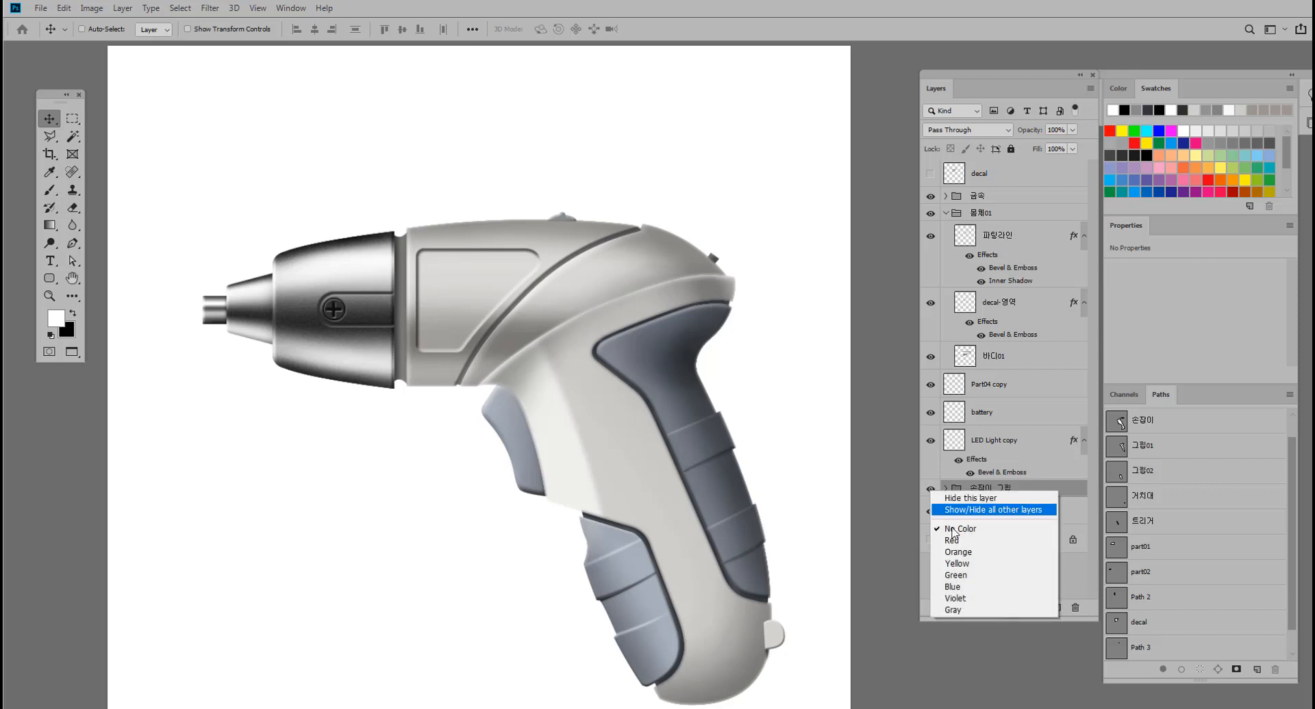
{"action": "left_click", "coordinate": [959, 552]}
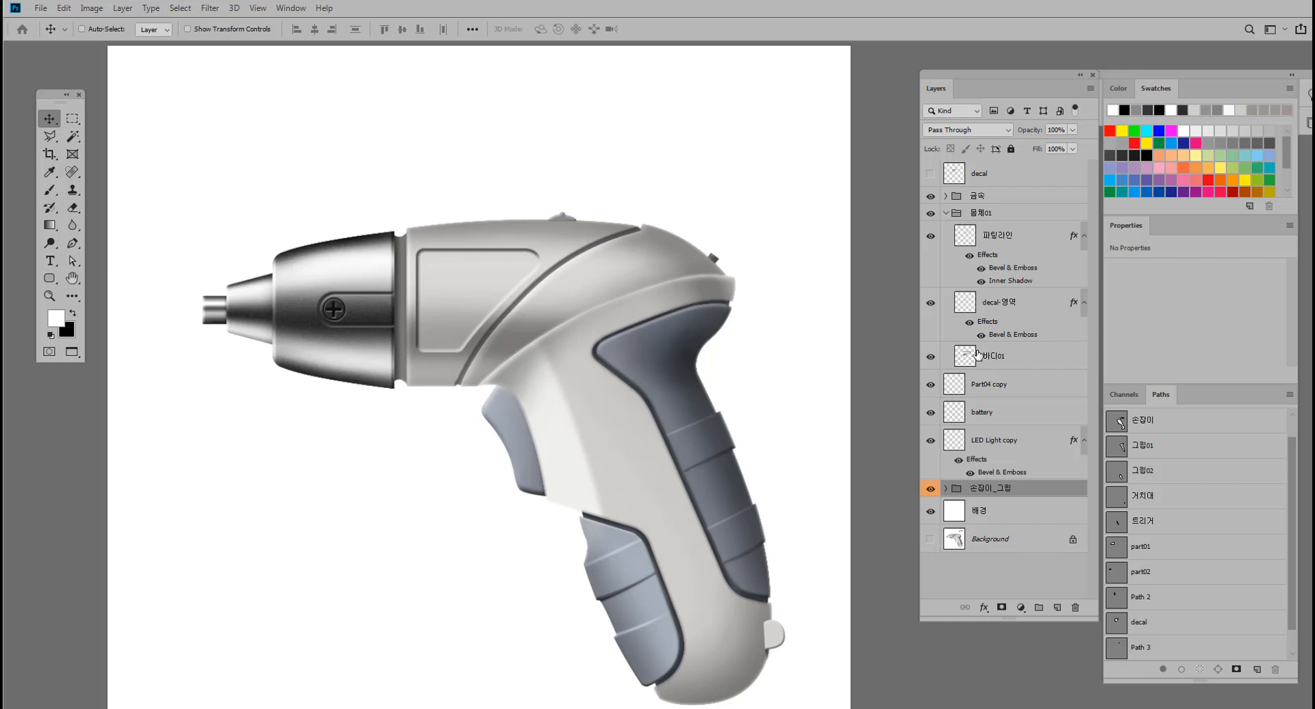
Collapse the 몸체01 group, then label it green and the 금속 group violet.
{"action": "scroll", "coordinate": [959, 282], "scroll_direction": "up", "scroll_amount": 1}
{"action": "left_click", "coordinate": [946, 214]}
{"action": "right_click", "coordinate": [934, 215]}
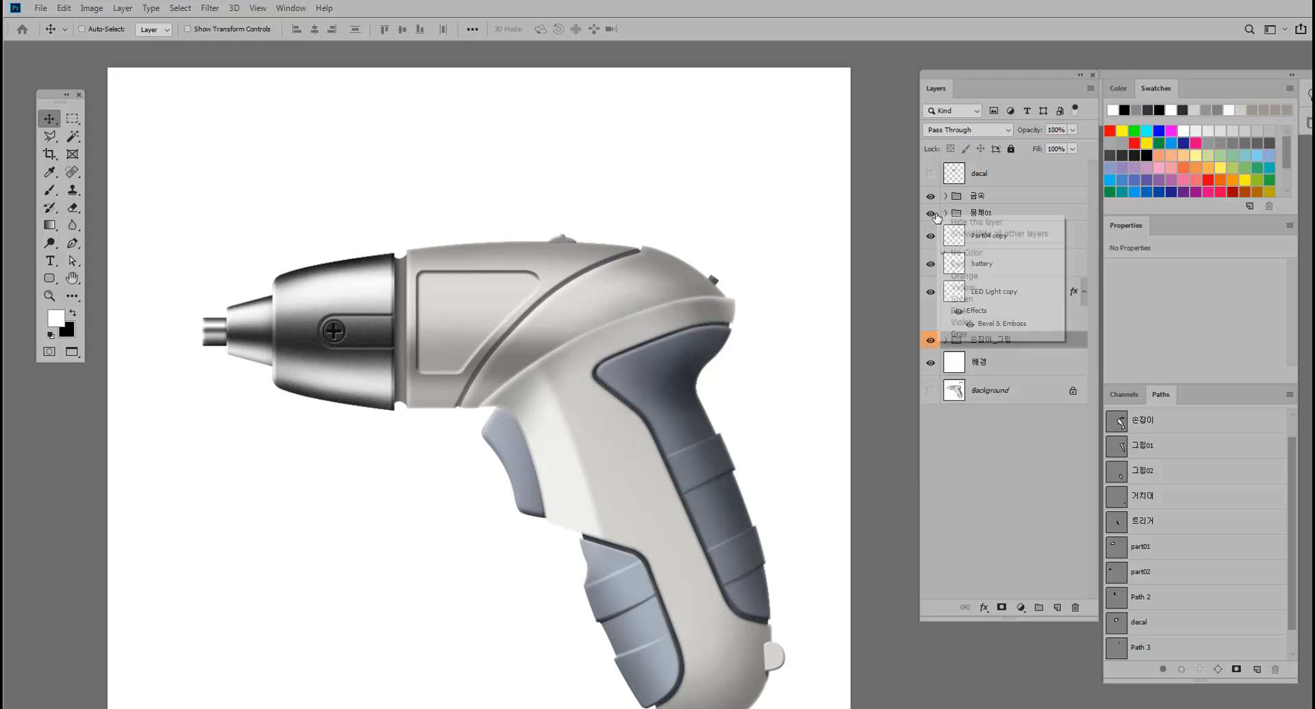
{"action": "left_click", "coordinate": [972, 303]}
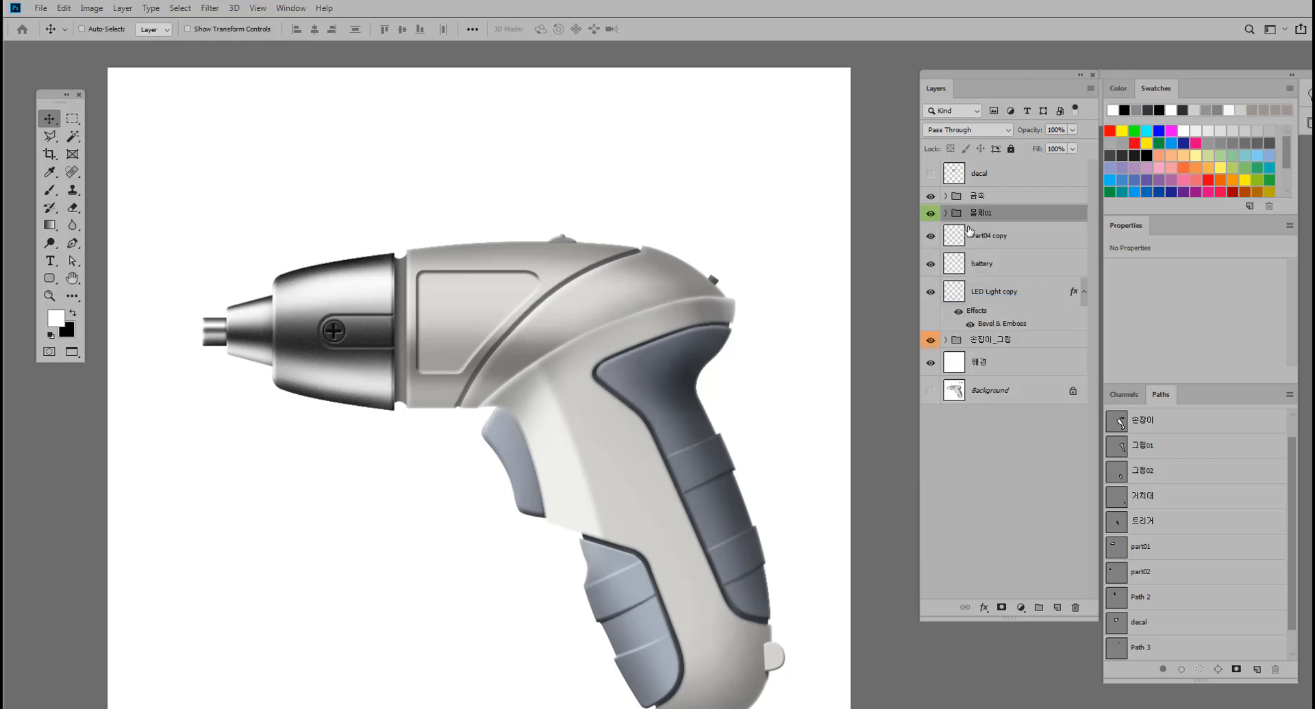
{"action": "left_click", "coordinate": [989, 196]}
{"action": "right_click", "coordinate": [930, 196]}
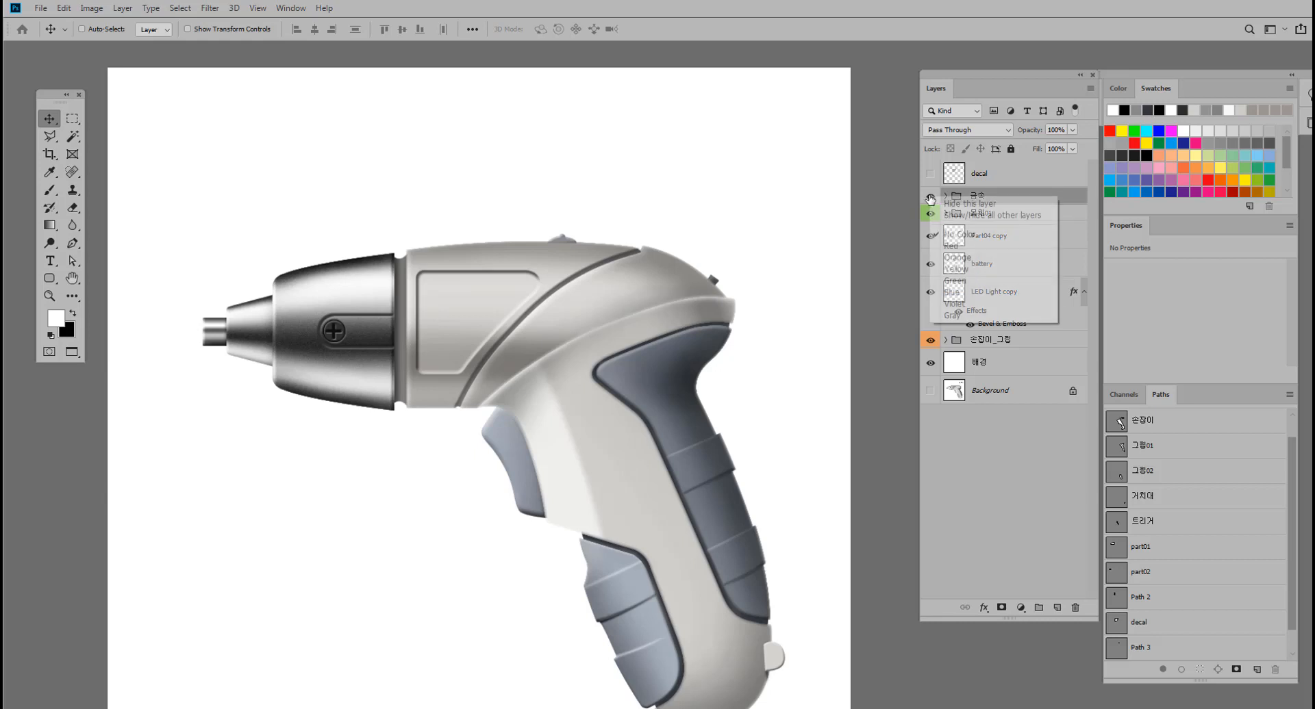
{"action": "left_click", "coordinate": [967, 304]}
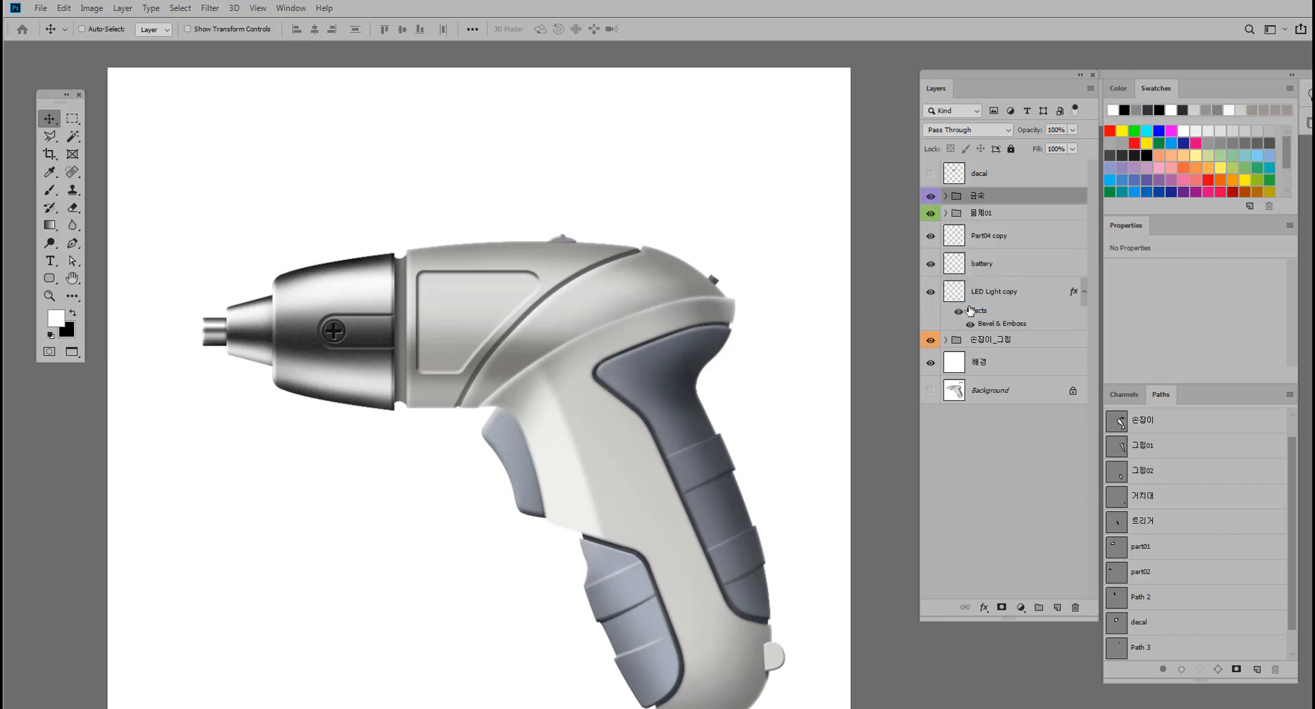
Check the loose part layers by toggling their visibility and move the Part04 copy layer into the 금속 group.
{"action": "left_click", "coordinate": [929, 236]}
{"action": "left_click", "coordinate": [930, 293]}
{"action": "left_click", "coordinate": [930, 293]}
{"action": "left_click", "coordinate": [989, 247]}
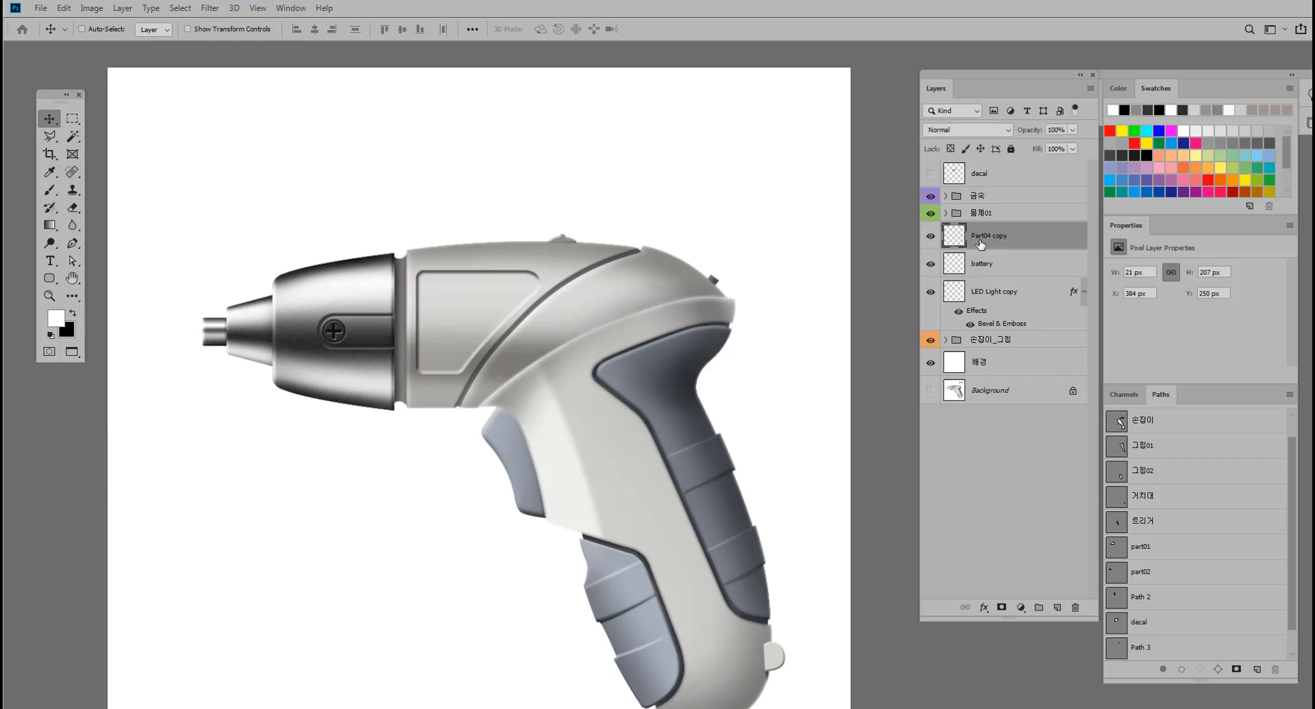
{"action": "left_click_drag", "start_coordinate": [984, 243], "coordinate": [993, 200]}
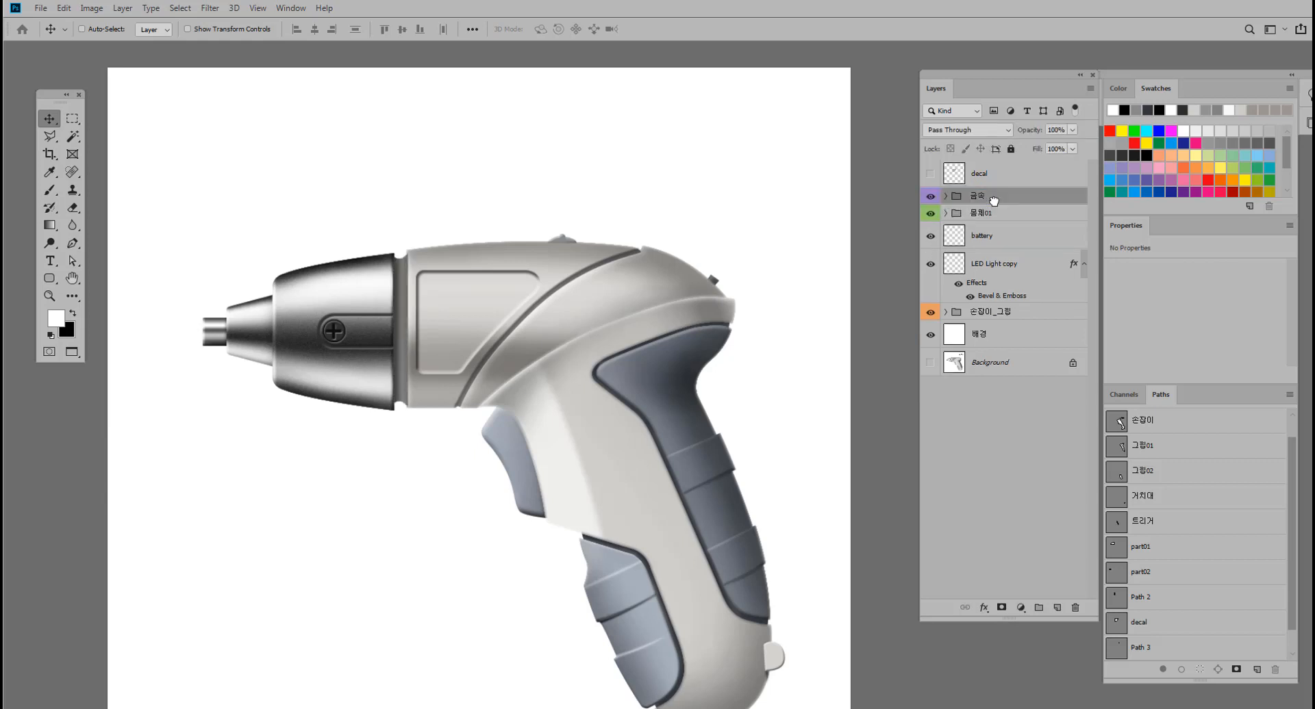
Expand the 금속 group and move the Part04 copy layer to its bottom, beneath part03 copy.
{"action": "left_click", "coordinate": [945, 196]}
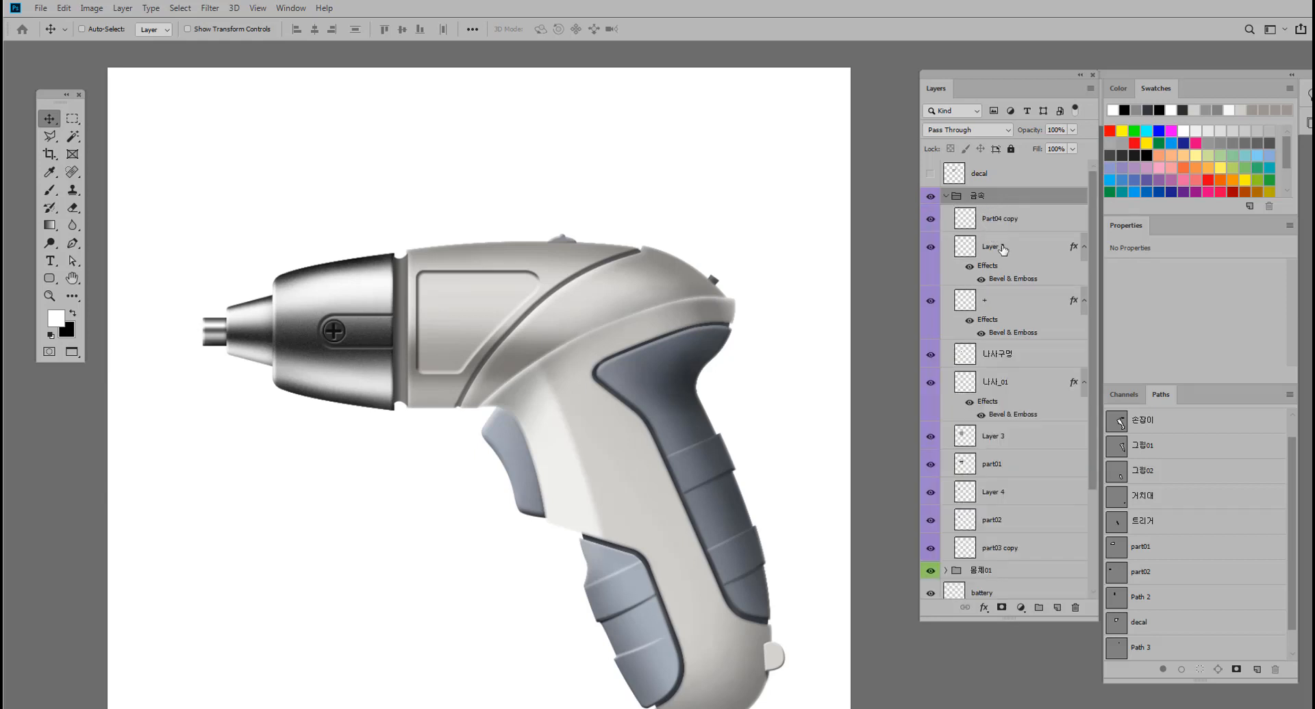
{"action": "left_click", "coordinate": [928, 222]}
{"action": "left_click", "coordinate": [928, 221]}
{"action": "left_click", "coordinate": [1024, 232]}
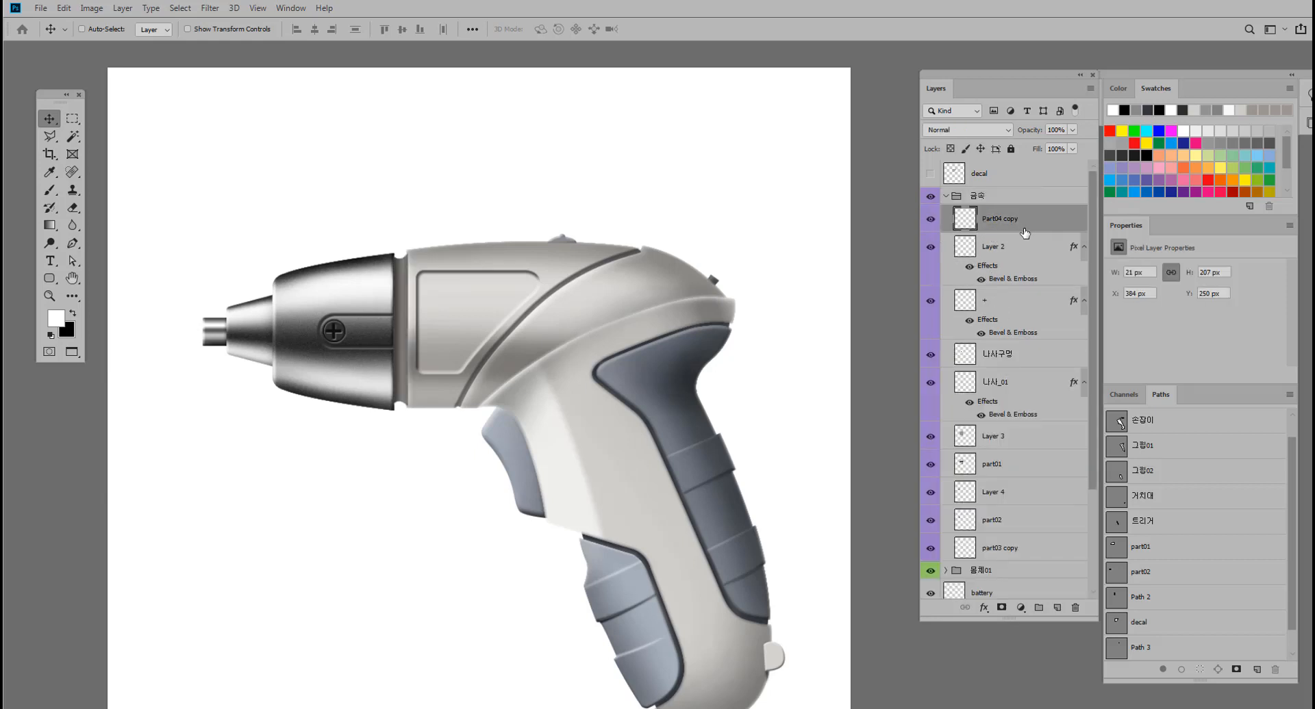
{"action": "left_click_drag", "start_coordinate": [1023, 226], "coordinate": [1020, 556]}
Rename the Part04 copy layer as 그림자, check it by toggling its visibility, and collapse the 금속 group.
{"action": "double_click", "coordinate": [1009, 552]}
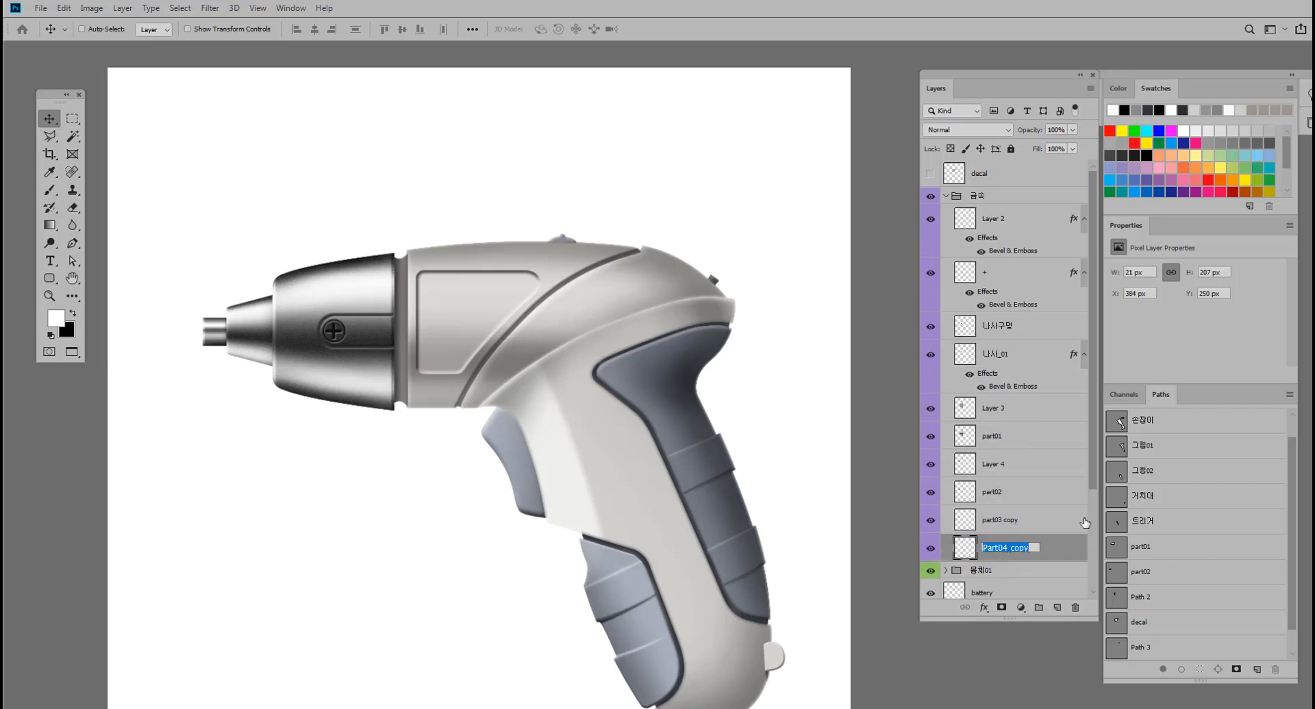
{"action": "type", "text": "ㄱ림자"}
{"action": "key", "text": "Return"}
{"action": "left_click", "coordinate": [931, 551]}
{"action": "left_click", "coordinate": [931, 551]}
{"action": "left_click", "coordinate": [947, 196]}
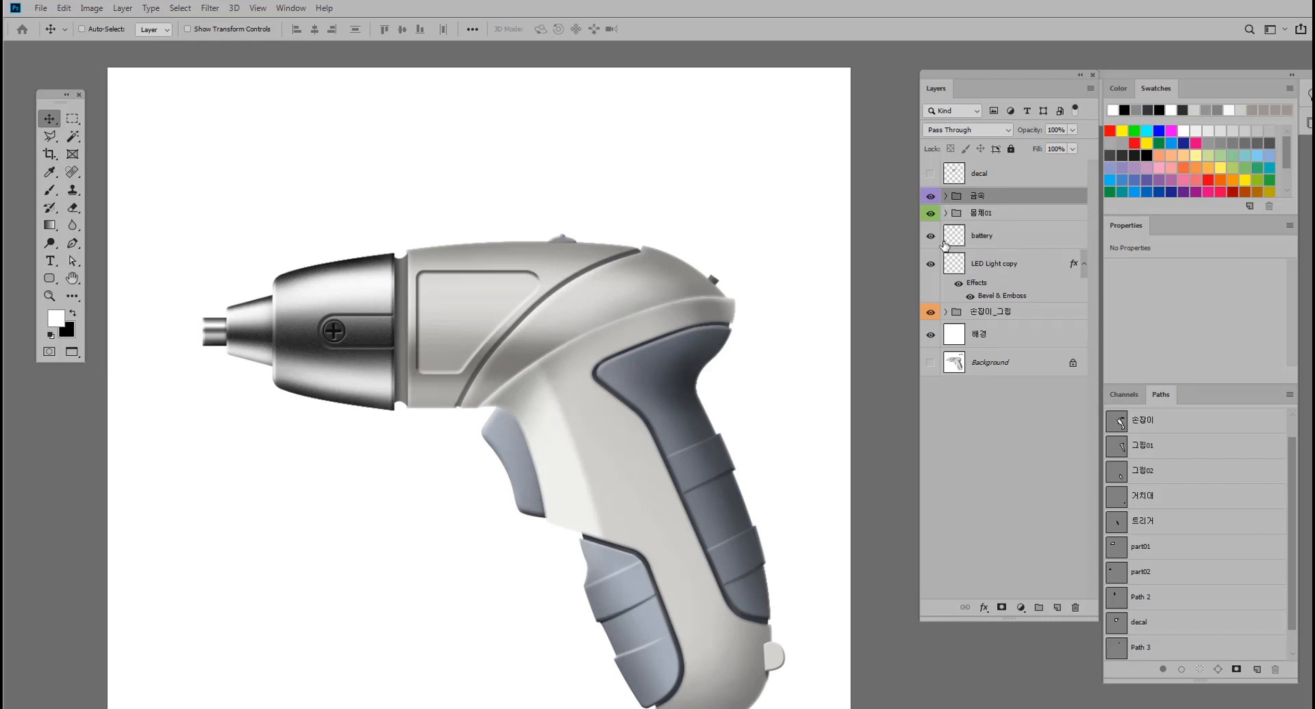
Group the battery and LED Light copy layers into a new layer group.
{"action": "left_click", "coordinate": [1004, 246]}
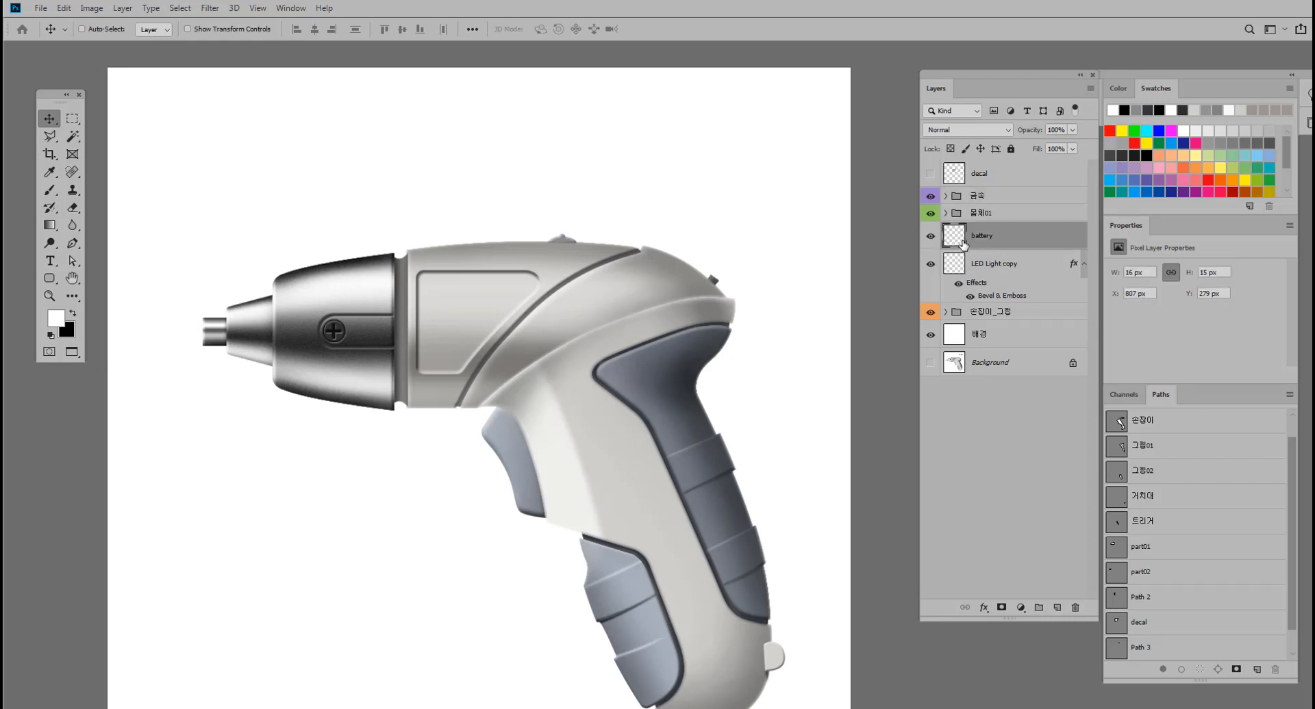
{"action": "left_click", "coordinate": [1004, 274]}
{"action": "left_click", "coordinate": [1006, 247]}
{"action": "left_click", "coordinate": [1008, 269], "text": "shift"}
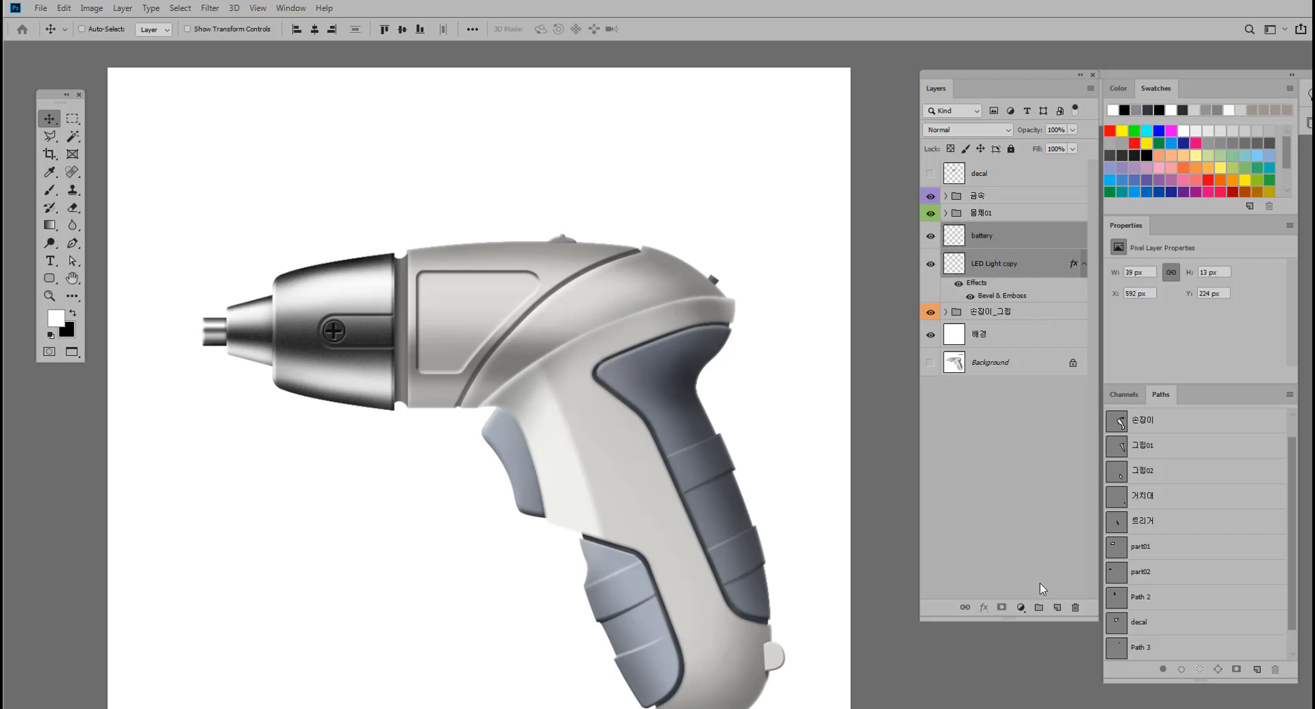
{"action": "left_click", "coordinate": [1038, 607]}
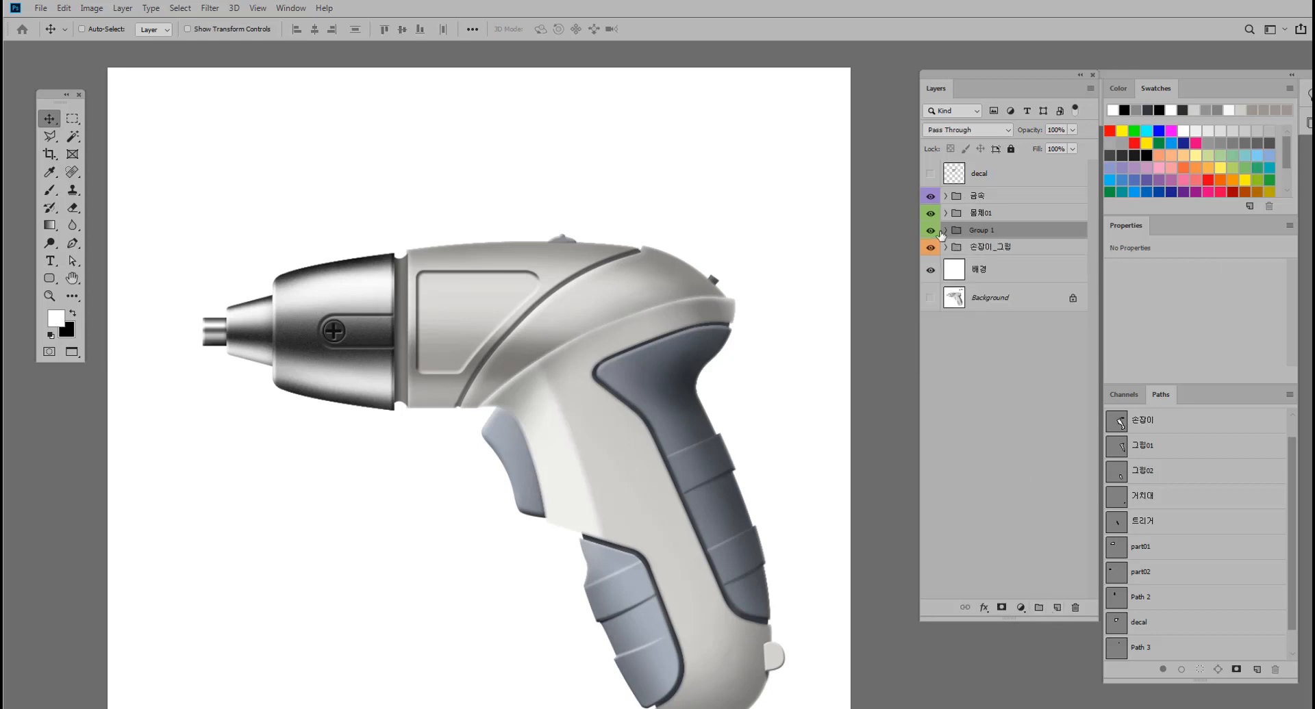
Rename the new group 부속품 and move it above the 금속 group.
{"action": "double_click", "coordinate": [977, 231]}
{"action": "type", "text": "부속품"}
{"action": "key", "text": "Return"}
{"action": "left_click_drag", "start_coordinate": [1019, 231], "coordinate": [1018, 198]}
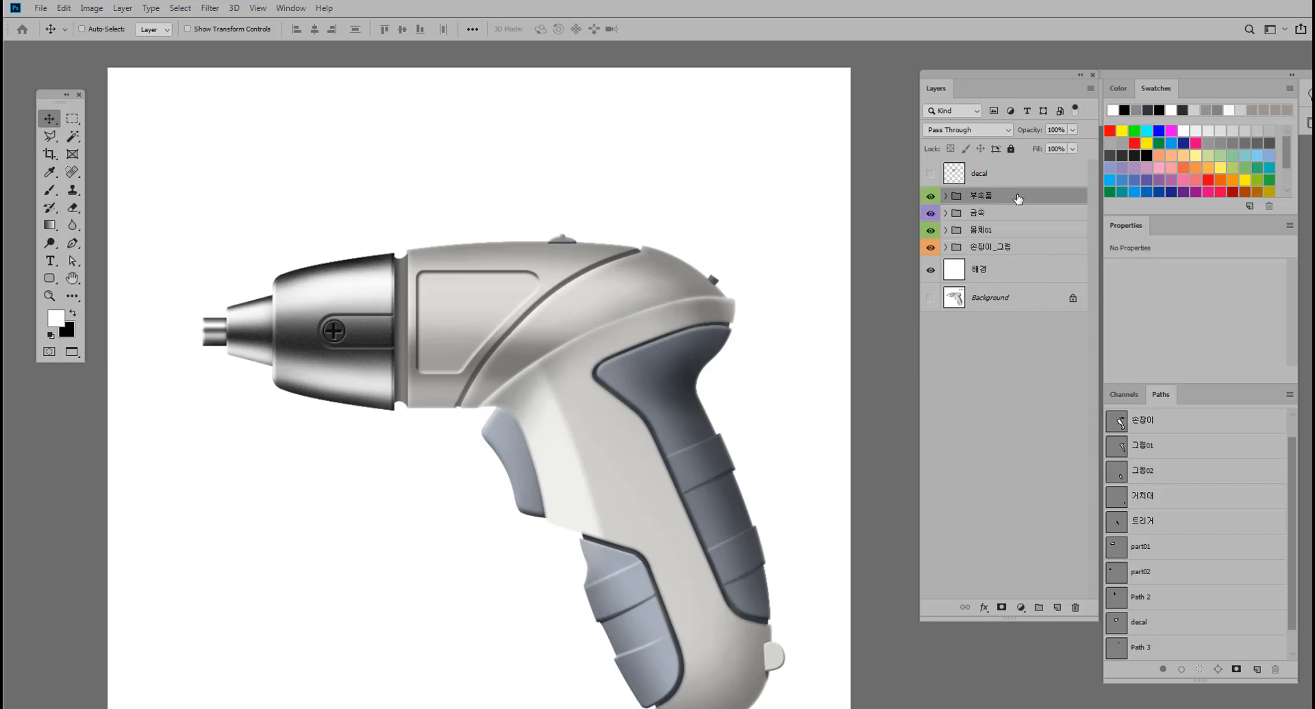
Expand the 부속품 group, move it beneath the 몸체01 group, and check the stacking by toggling its visibility.
{"action": "left_click", "coordinate": [946, 197]}
{"action": "left_click", "coordinate": [1005, 220]}
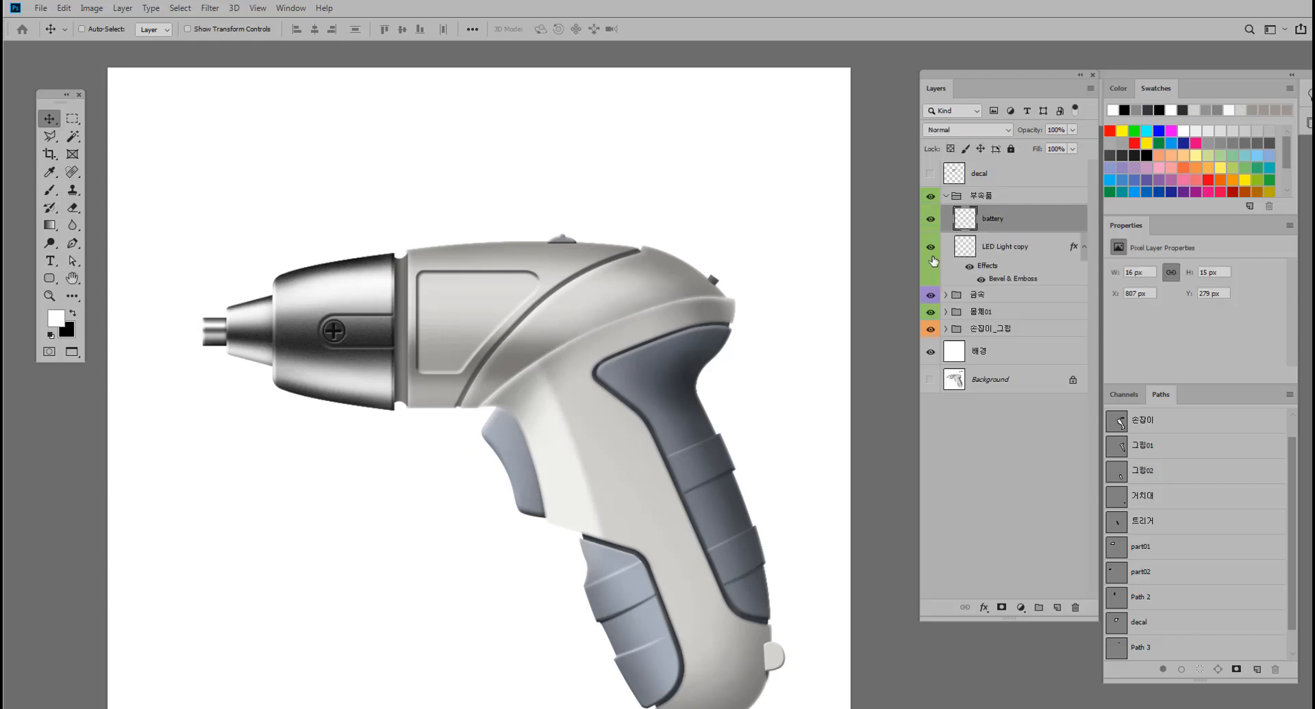
{"action": "left_click_drag", "start_coordinate": [727, 259], "coordinate": [753, 235]}
{"action": "left_click_drag", "start_coordinate": [640, 256], "coordinate": [745, 290]}
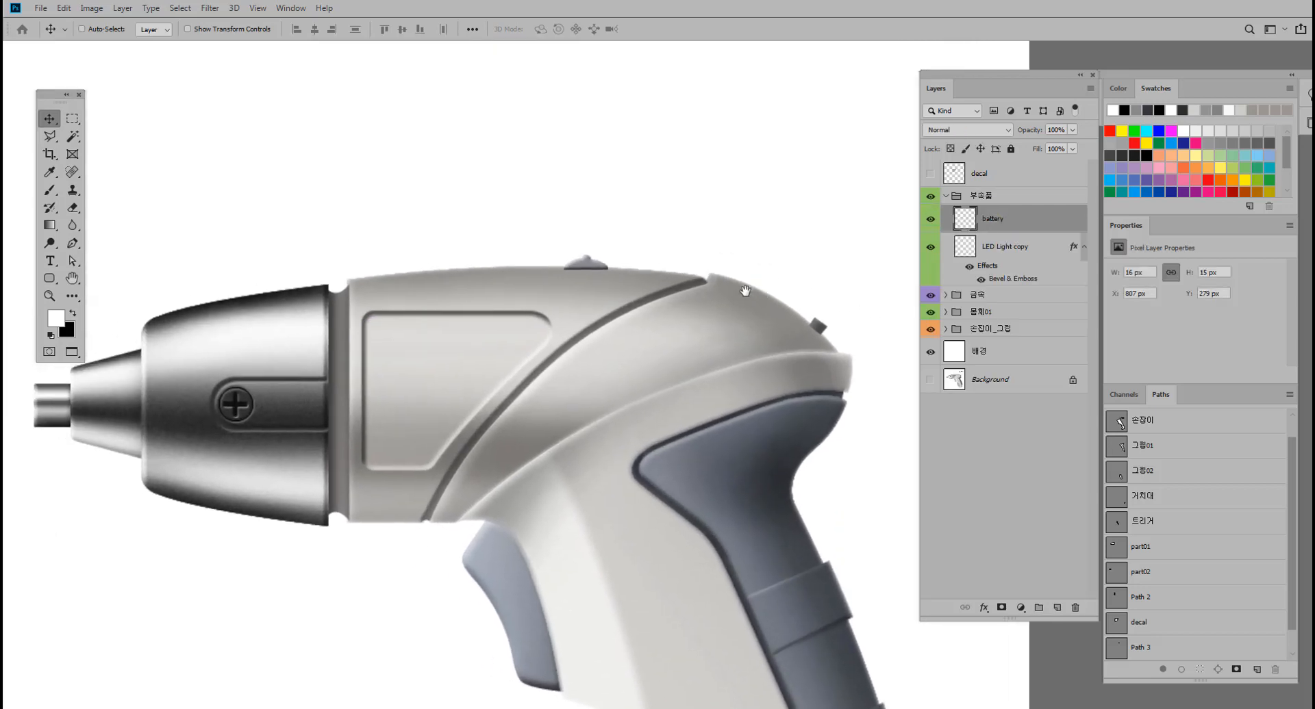
{"action": "left_click", "coordinate": [1012, 205]}
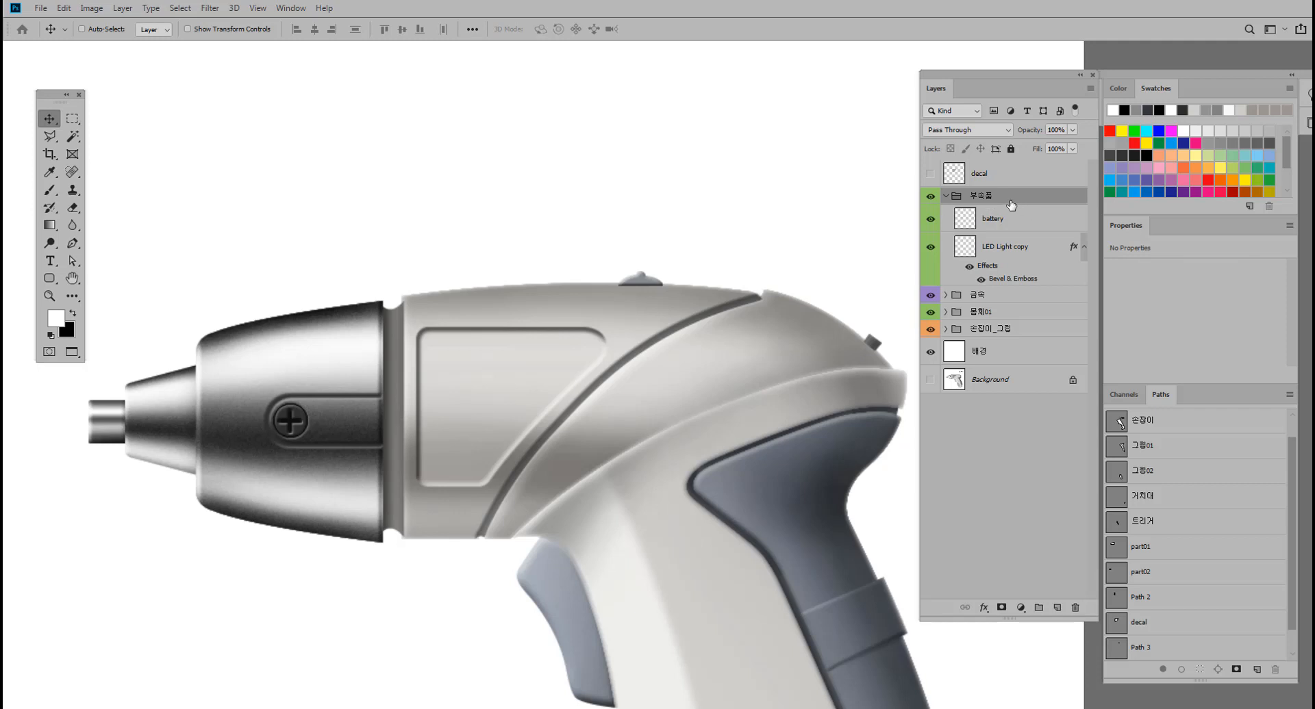
{"action": "left_click_drag", "start_coordinate": [1011, 205], "coordinate": [1012, 324]}
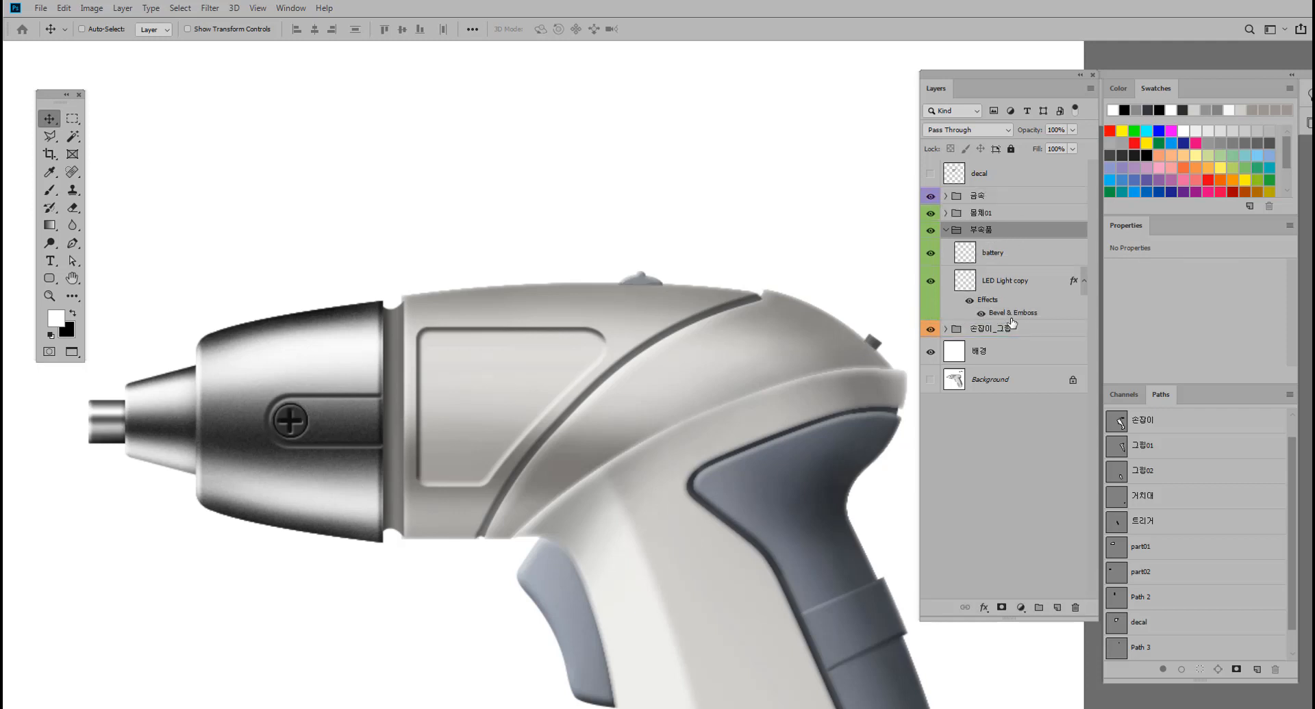
{"action": "left_click", "coordinate": [932, 231]}
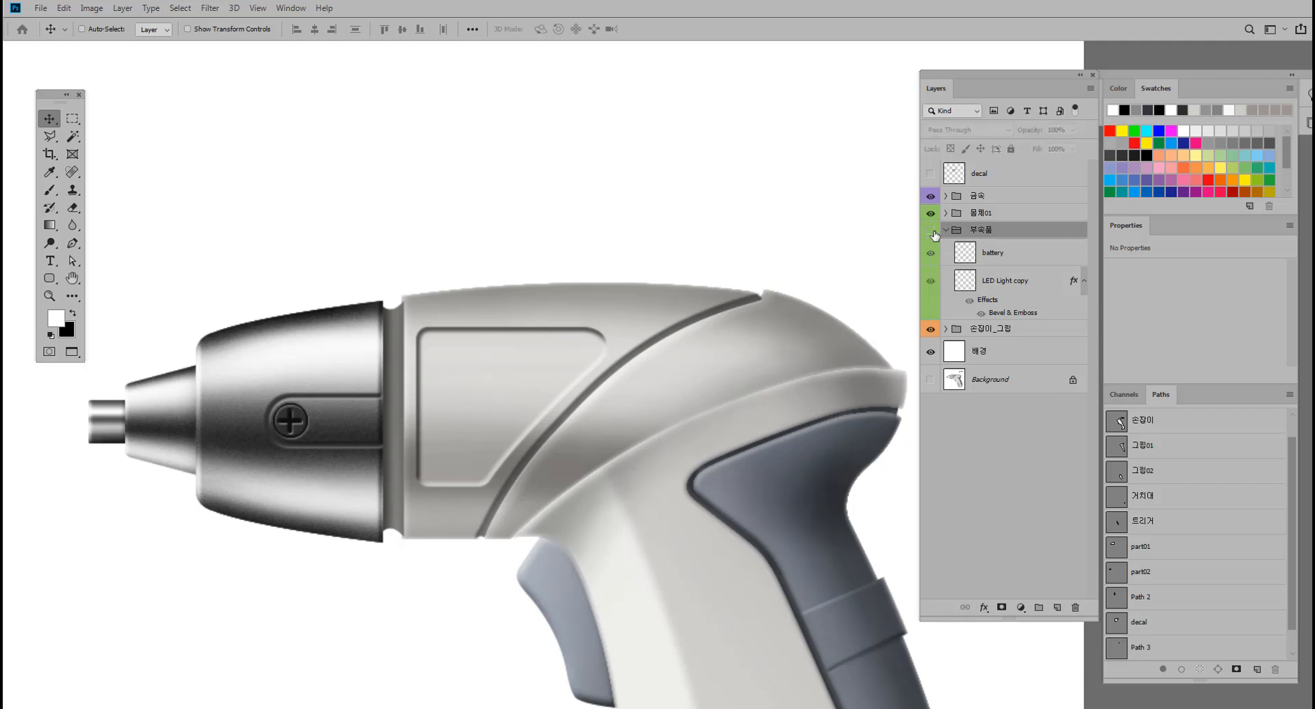
{"action": "left_click", "coordinate": [932, 231]}
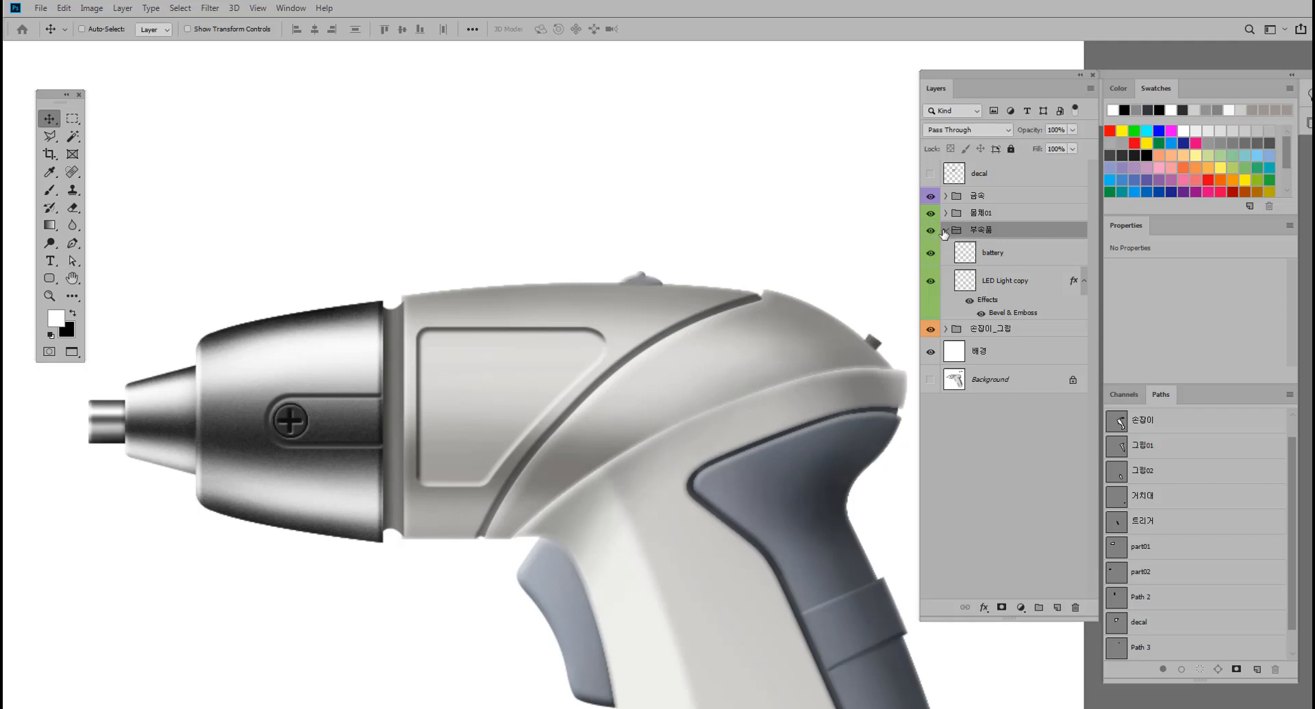
Rasterize the layer style of the LED Light copy layer.
{"action": "left_click", "coordinate": [1021, 286]}
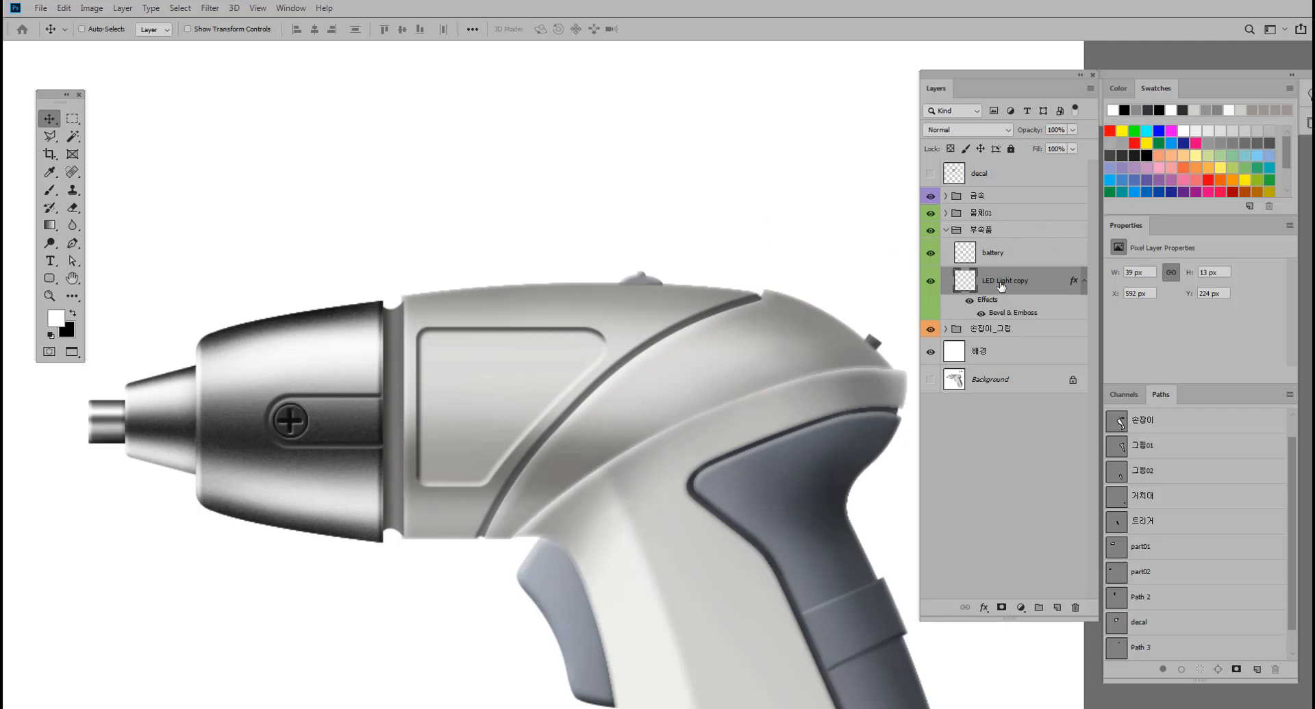
{"action": "right_click", "coordinate": [1024, 289]}
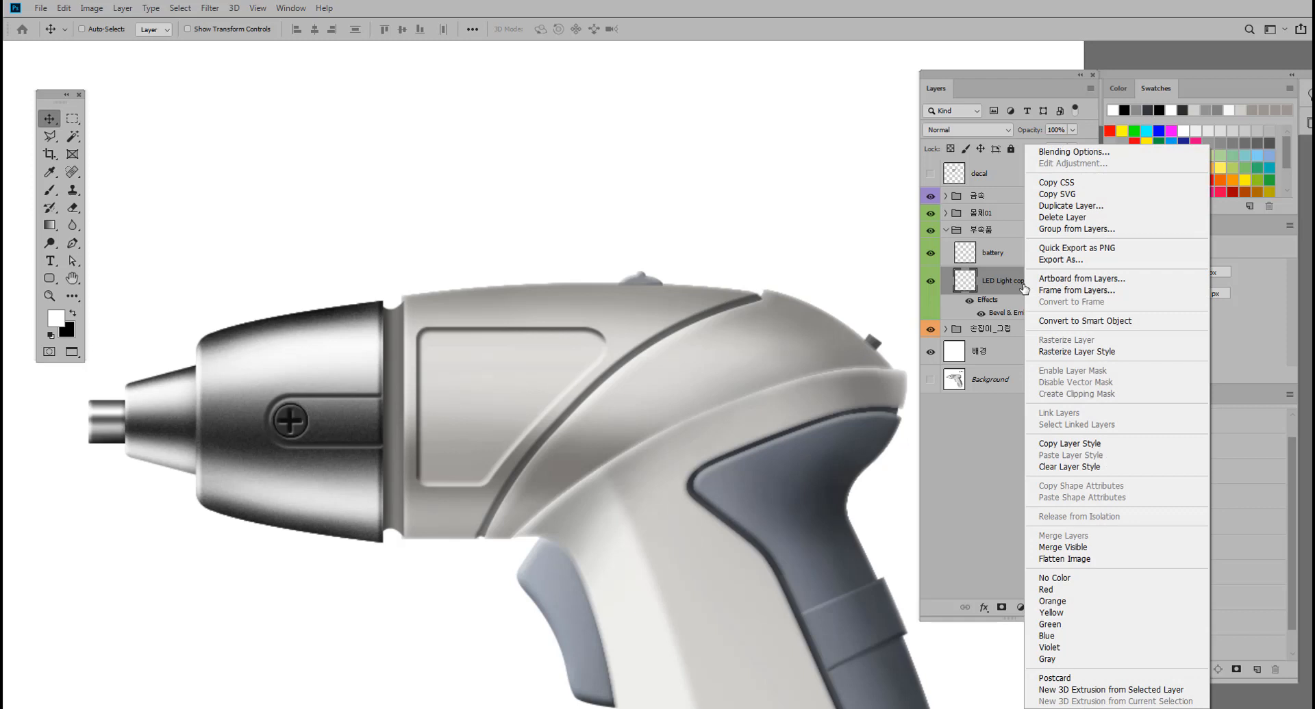
{"action": "left_click", "coordinate": [1078, 354]}
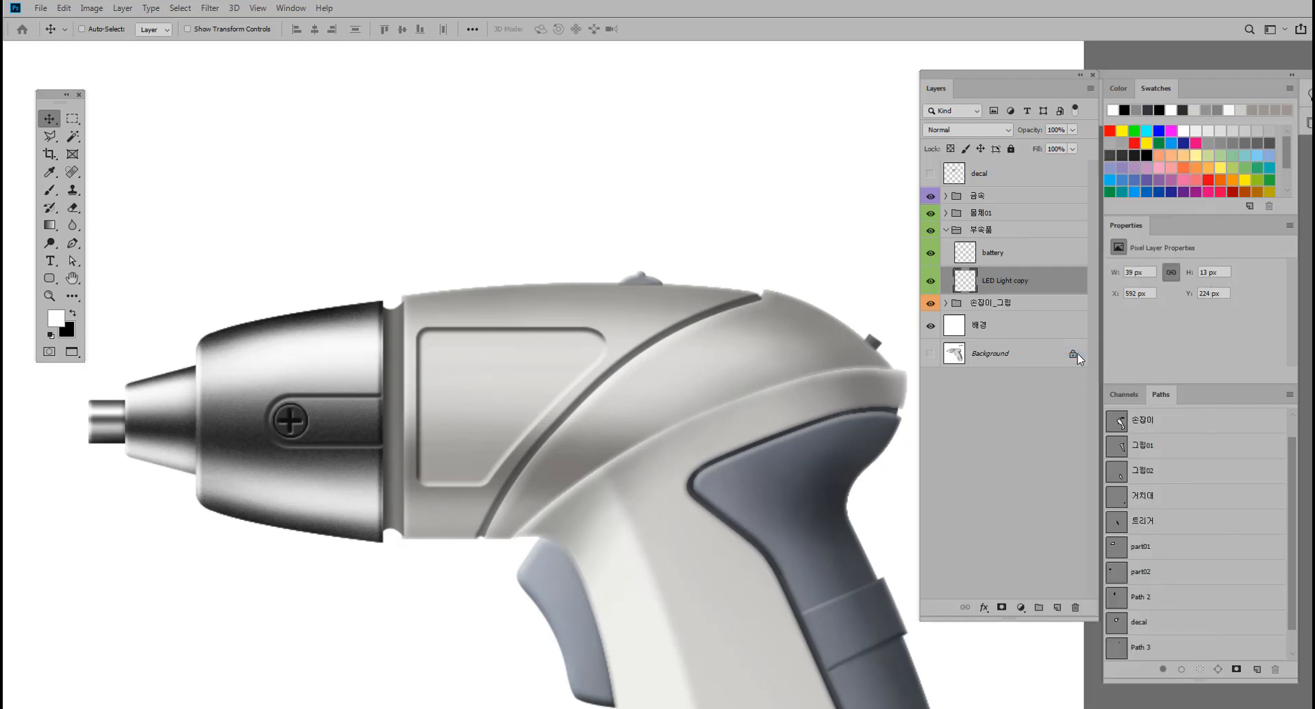
{"action": "right_click", "coordinate": [1058, 286]}
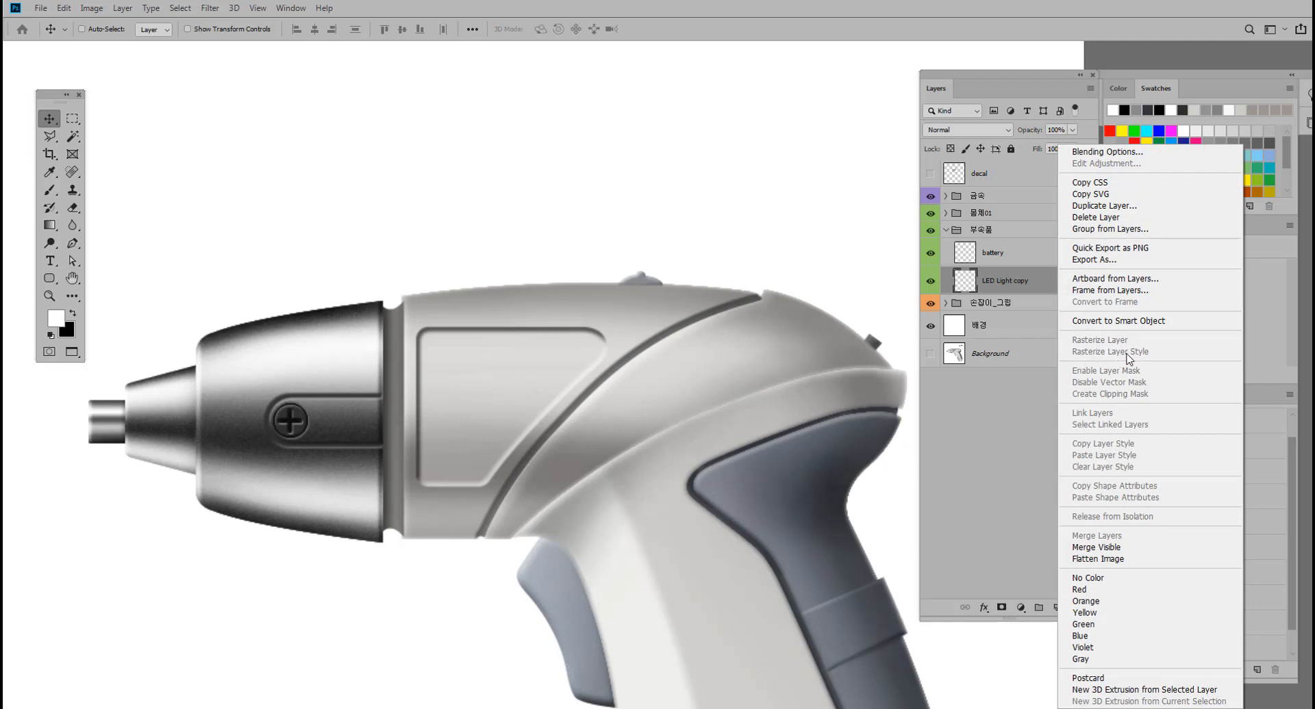
{"action": "left_click", "coordinate": [1034, 281]}
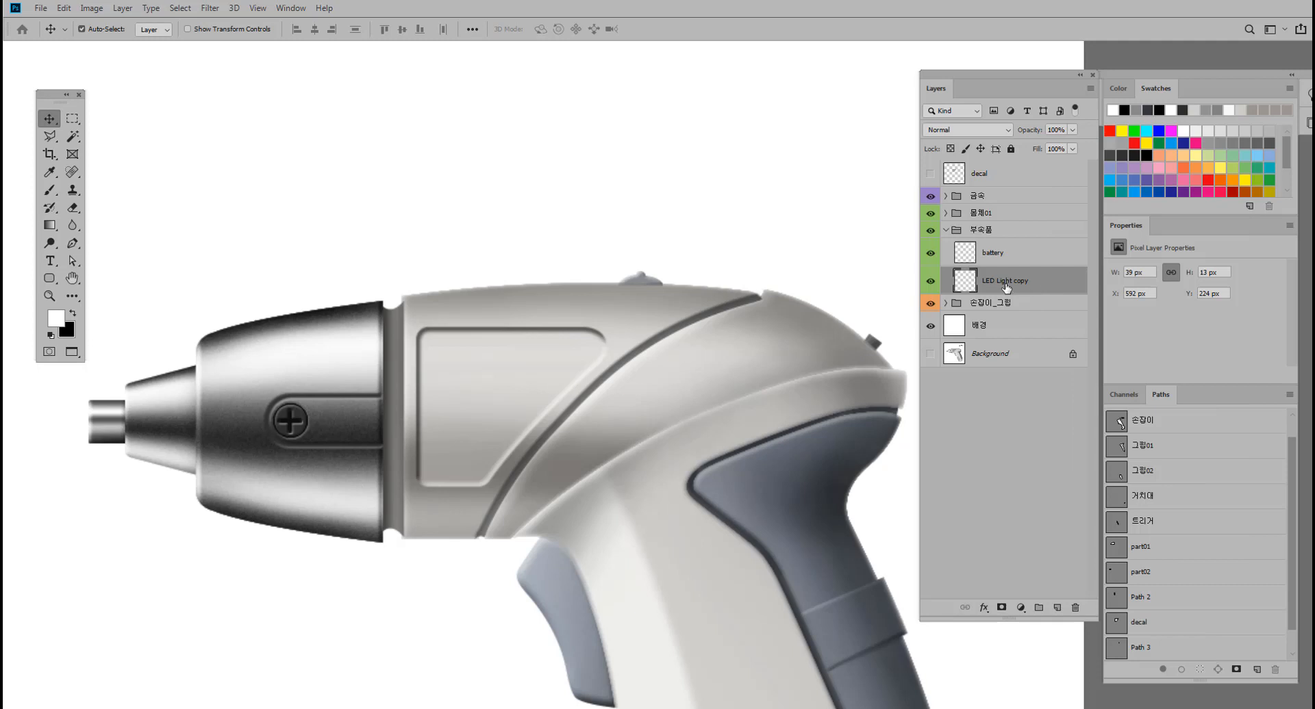
Duplicate the LED Light copy layer and move the original's shape up, clear of the screwdriver body.
{"action": "key", "text": "ctrl+j"}
{"action": "left_click", "coordinate": [1014, 310]}
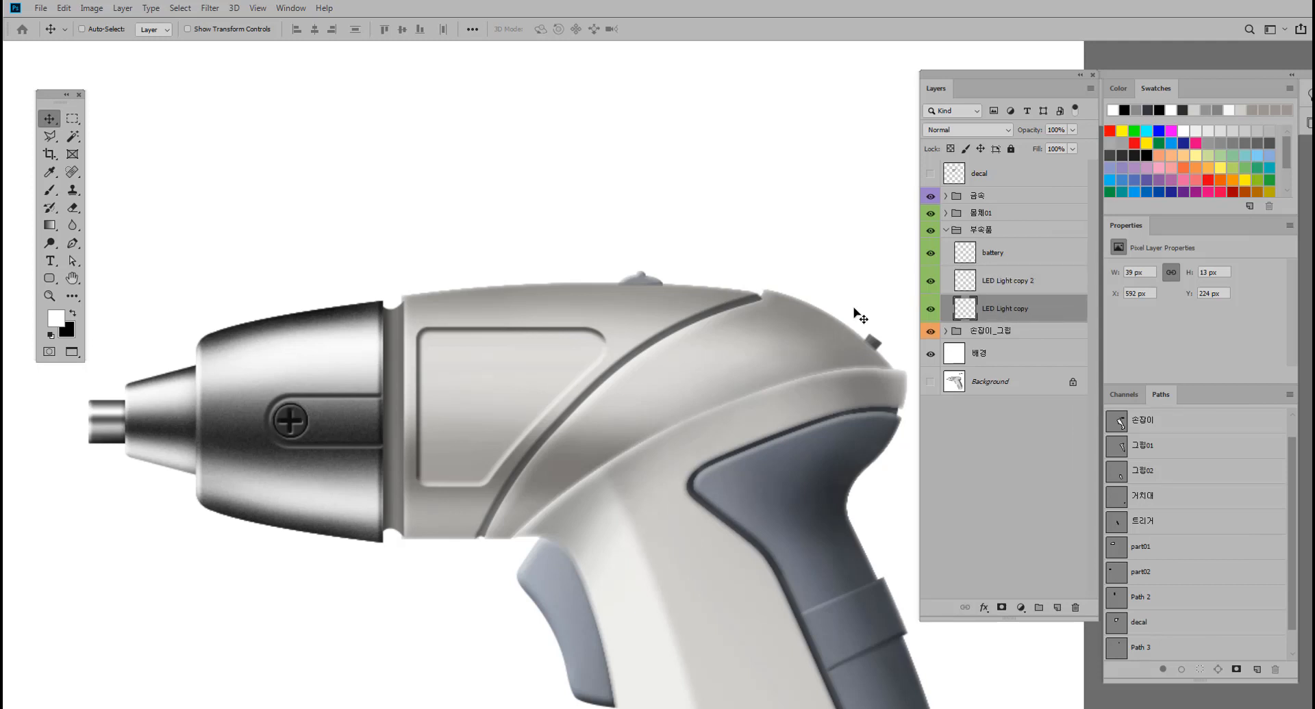
{"action": "left_click_drag", "start_coordinate": [647, 285], "coordinate": [649, 250]}
Fill the raised LED light shape with a flat grey sampled from it, and deselect.
{"action": "left_click", "coordinate": [960, 309], "text": "ctrl"}
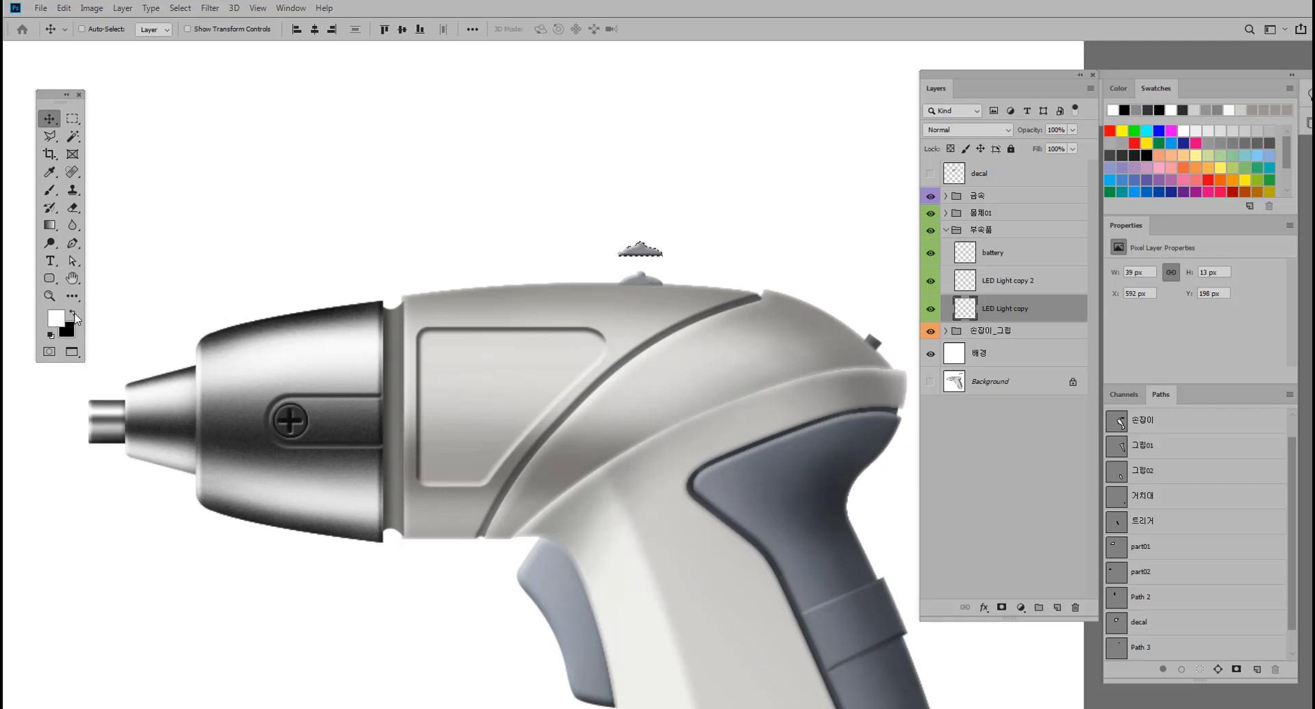
{"action": "left_click", "coordinate": [49, 172]}
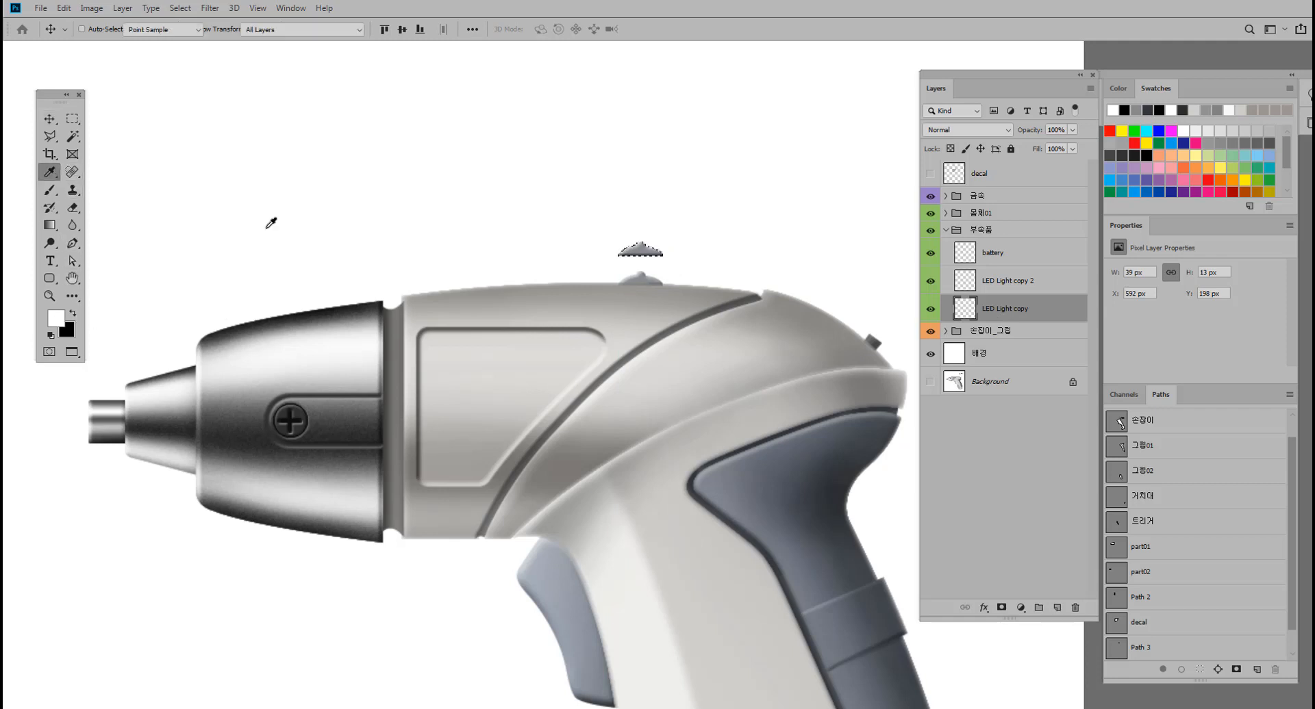
{"action": "left_click", "coordinate": [641, 252]}
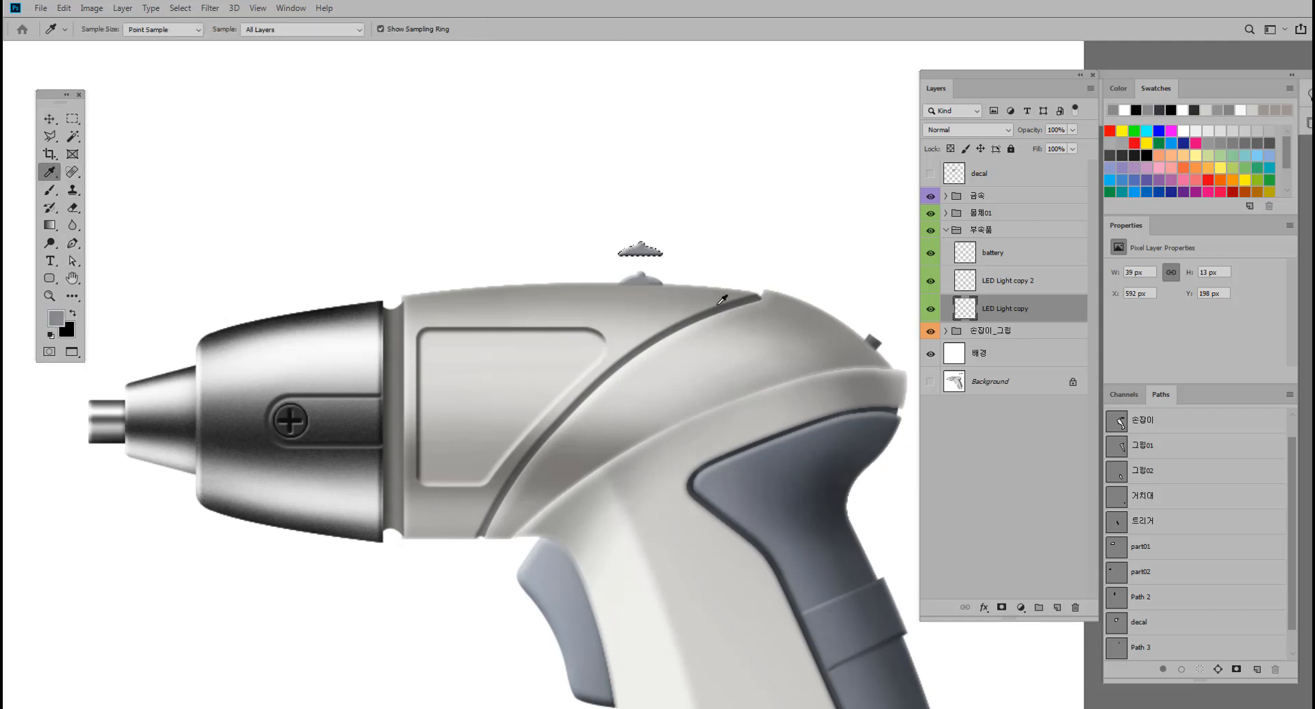
{"action": "key", "text": "alt+BackSpace"}
{"action": "key", "text": "ctrl+d"}
{"action": "scroll", "coordinate": [687, 239], "scroll_direction": "up", "scroll_amount": 1}
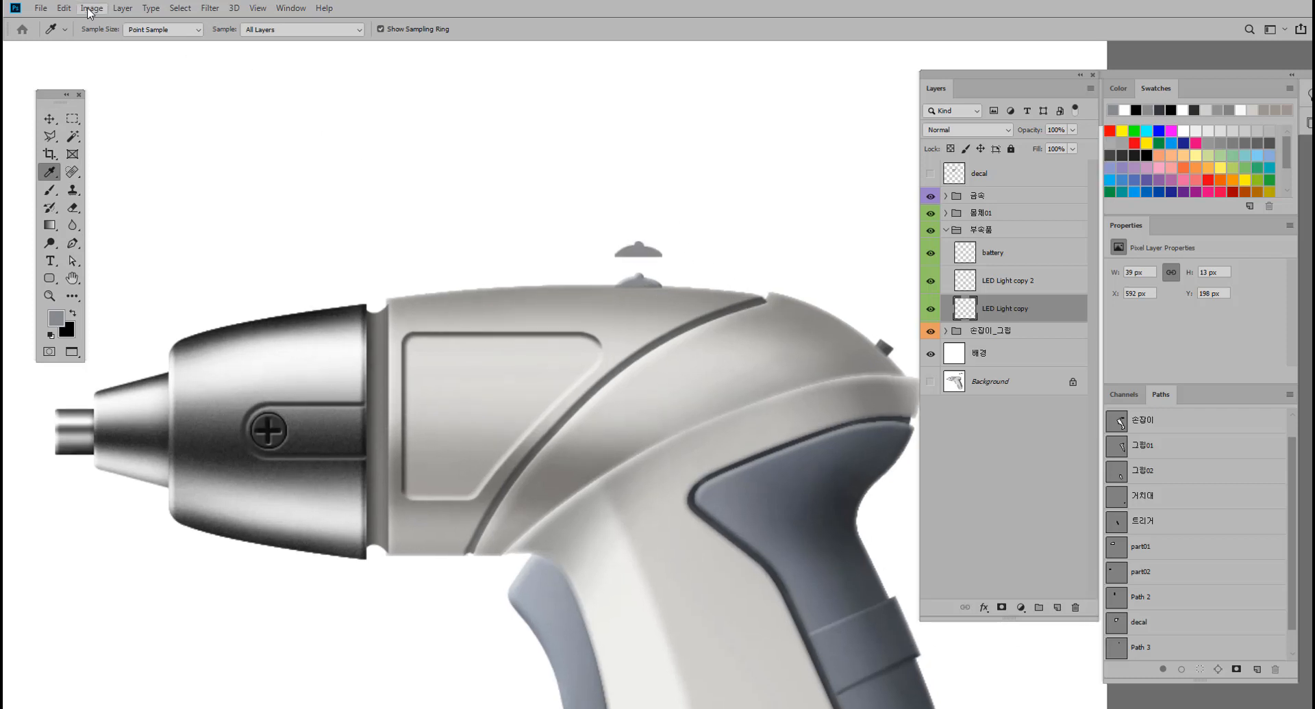
Flip the grey LED light shape vertically and shift it down slightly toward the original light.
{"action": "left_click", "coordinate": [64, 8]}
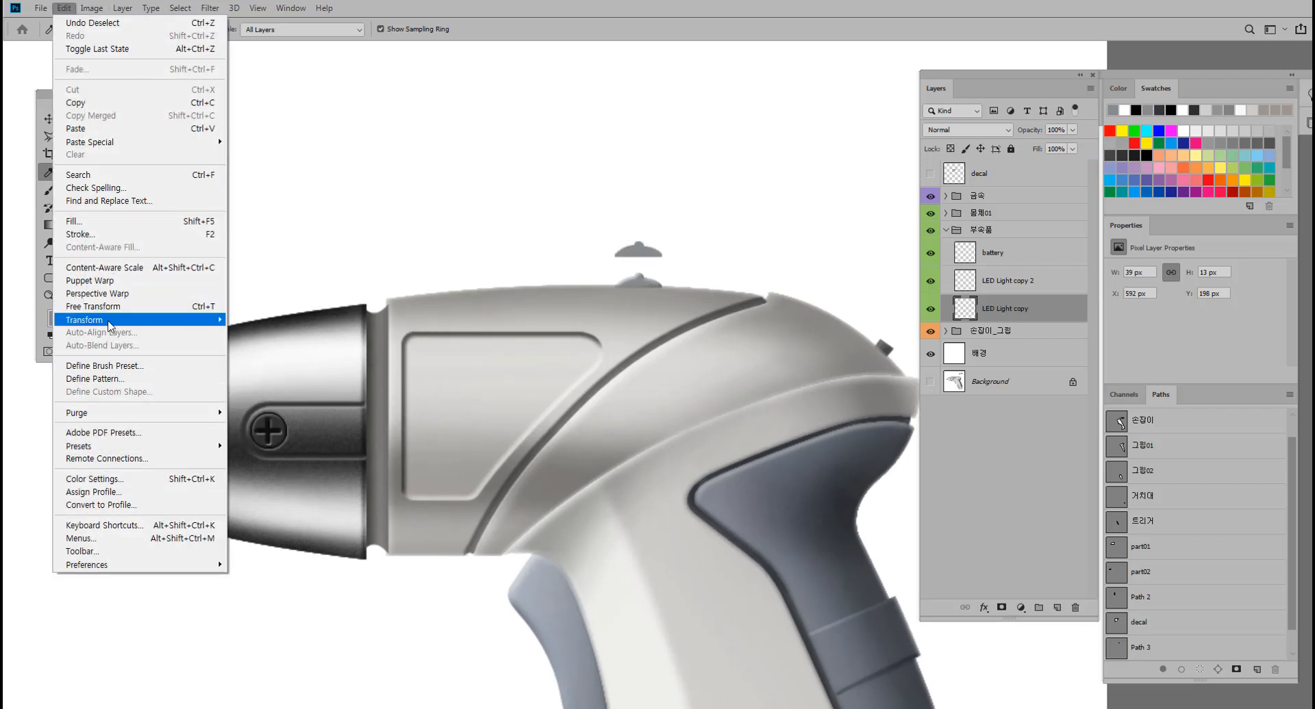
{"action": "mouse_move", "coordinate": [110, 321]}
{"action": "left_click", "coordinate": [274, 485]}
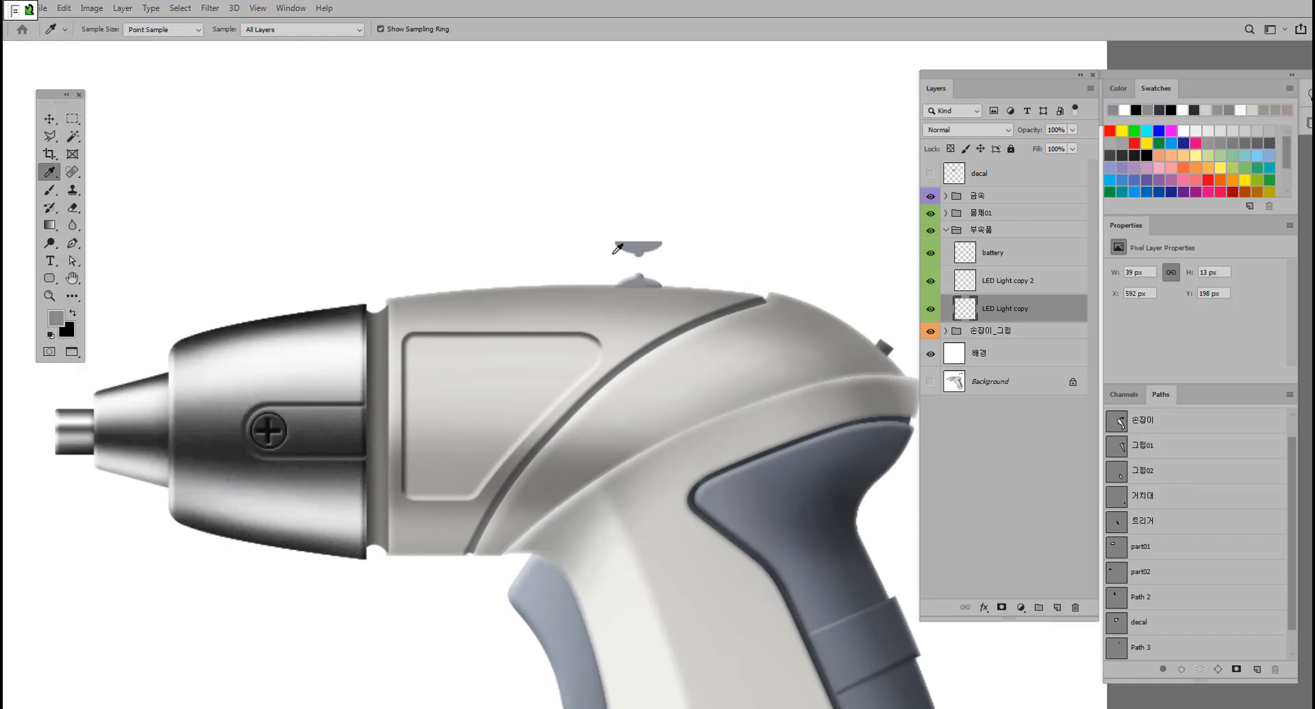
{"action": "key", "text": "v"}
{"action": "mouse_move", "coordinate": [633, 248]}
{"action": "left_mouse_down"}
{"action": "mouse_move", "coordinate": [635, 299]}
{"action": "mouse_move", "coordinate": [648, 239]}
{"action": "mouse_move", "coordinate": [646, 256]}
{"action": "left_mouse_up"}
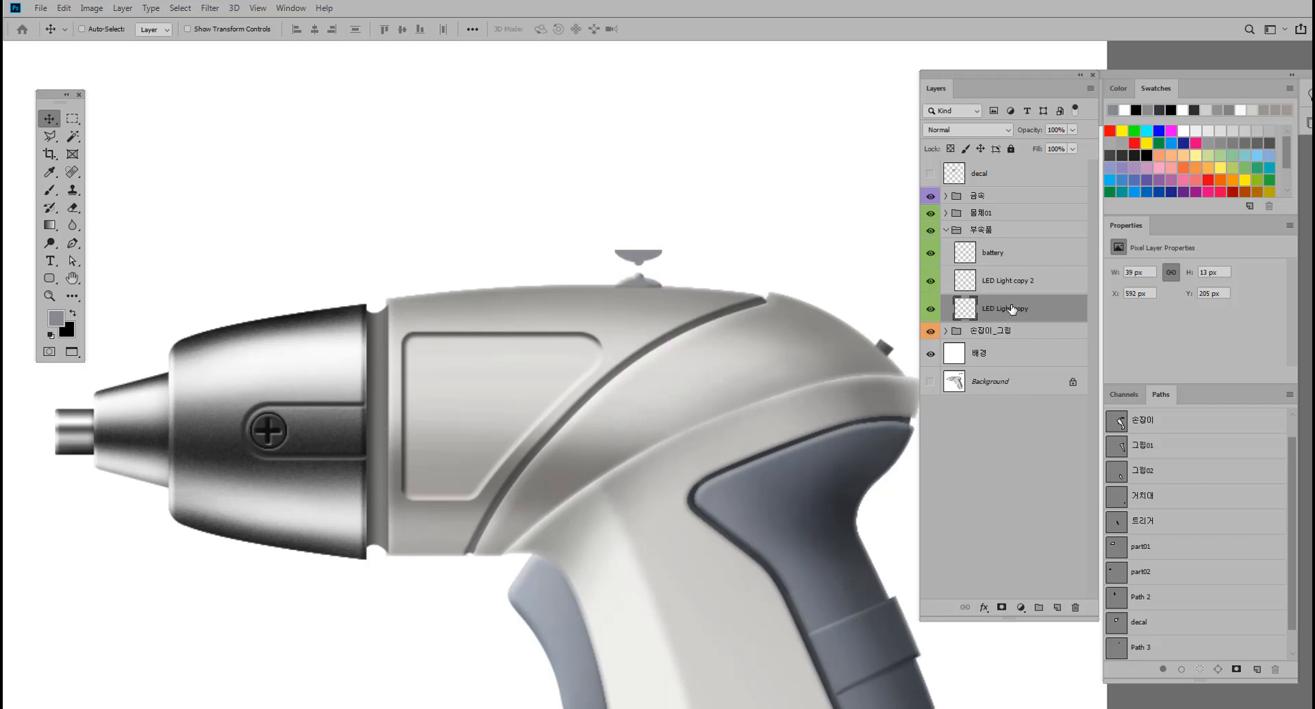
Move the LED Light copy layer above the 금속 group and place its flipped shape directly under the light as a reflection.
{"action": "left_click_drag", "start_coordinate": [1012, 309], "coordinate": [1017, 191]}
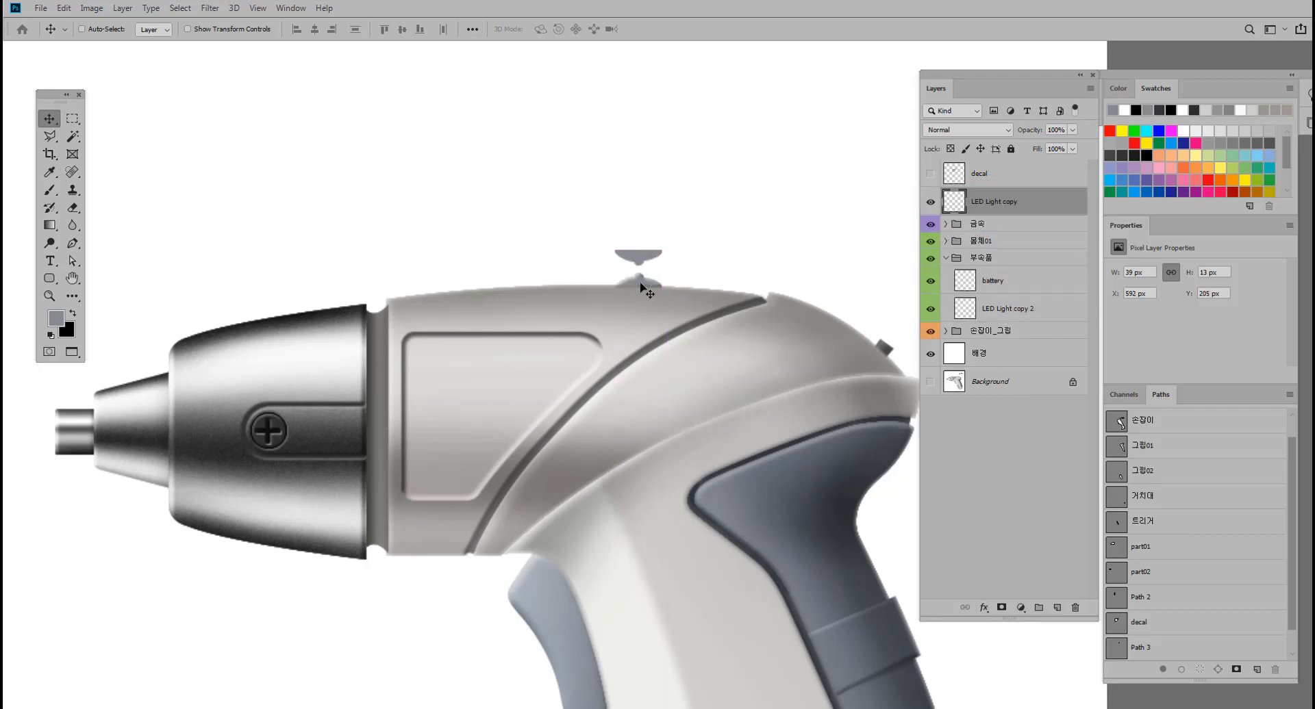
{"action": "left_click_drag", "start_coordinate": [639, 275], "coordinate": [640, 297]}
{"action": "key", "text": "ctrl+plus"}
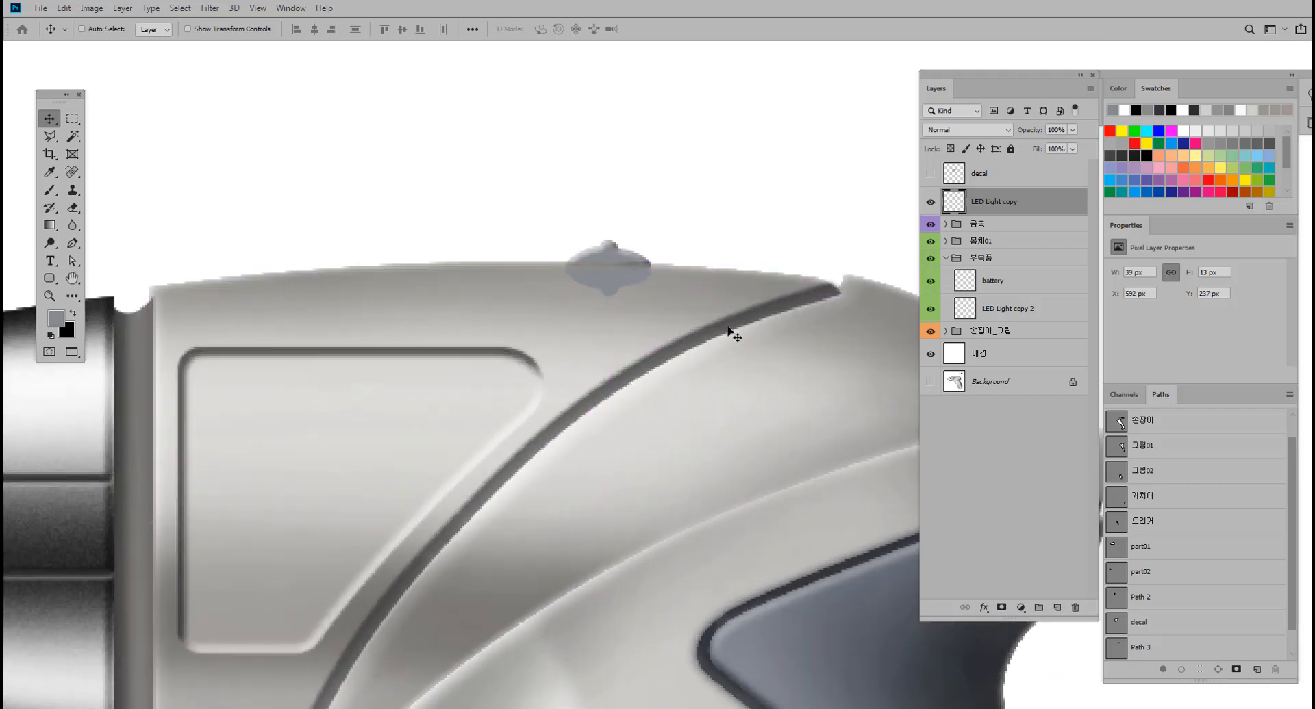
Select the reflection's outline and brush black along its upper edge with a 30 px brush at 3% opacity.
{"action": "mouse_move", "coordinate": [728, 329]}
{"action": "left_mouse_down"}
{"action": "mouse_move", "coordinate": [665, 334]}
{"action": "mouse_move", "coordinate": [710, 328]}
{"action": "left_mouse_up"}
{"action": "left_click", "coordinate": [957, 206], "text": "ctrl"}
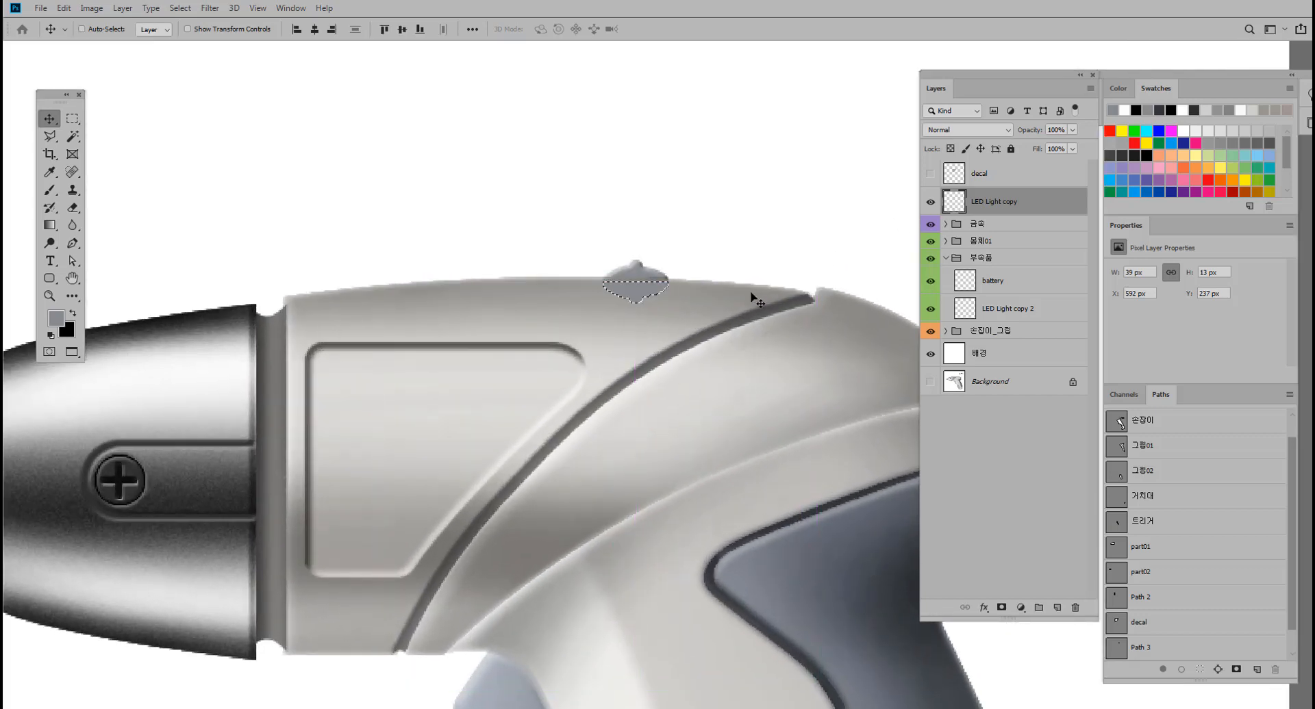
{"action": "scroll", "coordinate": [747, 260], "scroll_direction": "up", "scroll_amount": 2}
{"action": "left_click", "coordinate": [74, 314]}
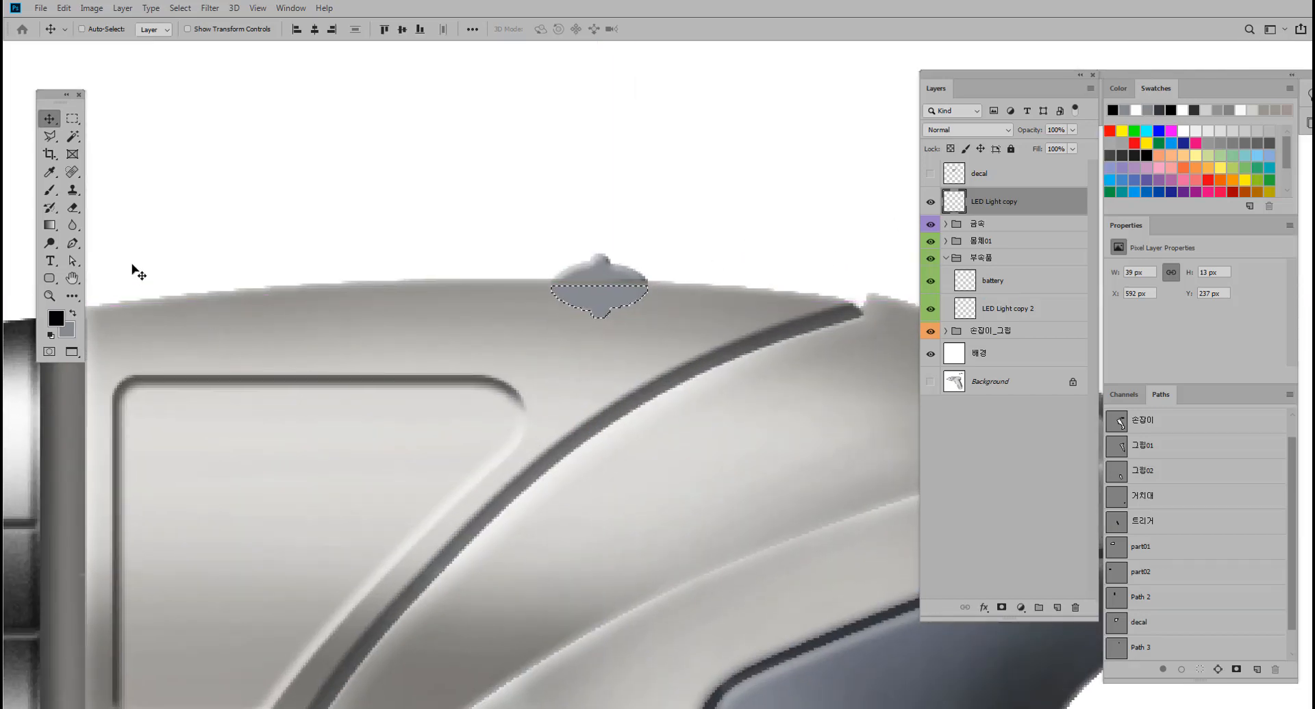
{"action": "key", "text": "b"}
{"action": "key", "text": "bracketleft"}
{"action": "key", "text": "bracketleft"}
{"action": "key", "text": "bracketleft"}
{"action": "key", "text": "bracketleft"}
{"action": "key", "text": "bracketleft"}
{"action": "key", "text": "bracketleft"}
{"action": "key", "text": "bracketleft"}
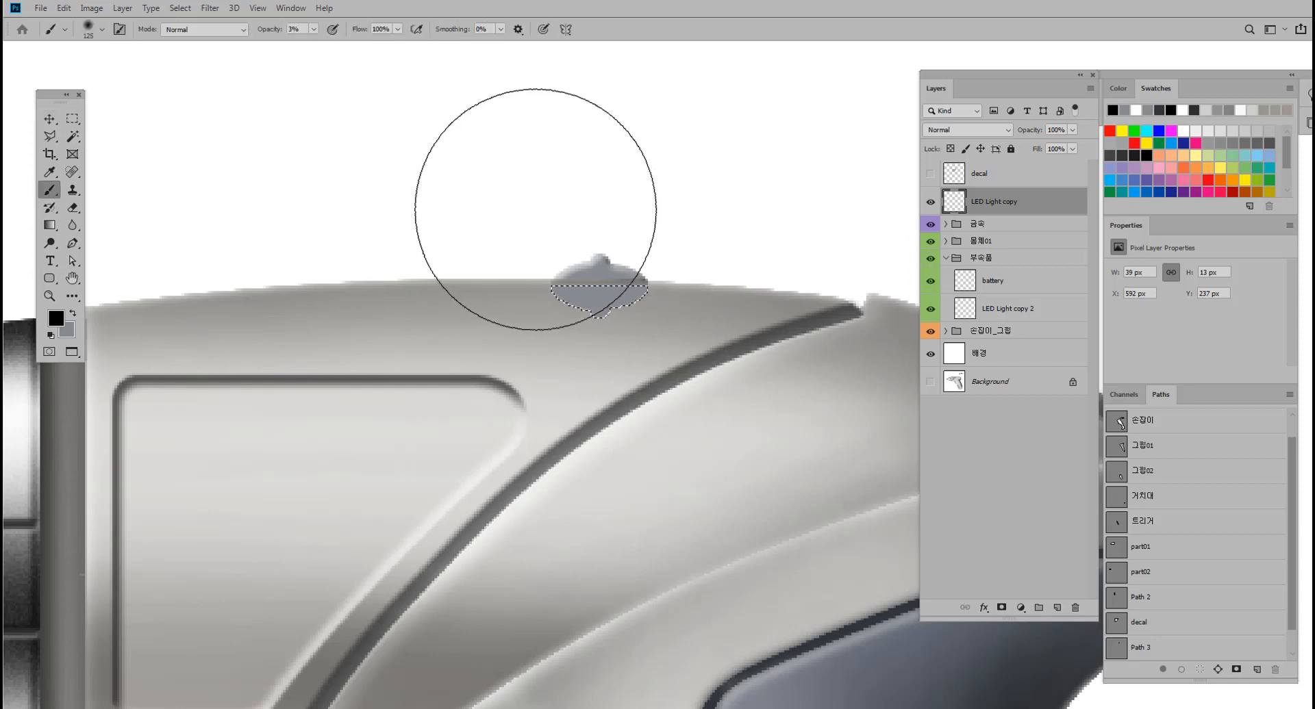
{"action": "key", "text": "bracketleft"}
{"action": "key", "text": "bracketleft"}
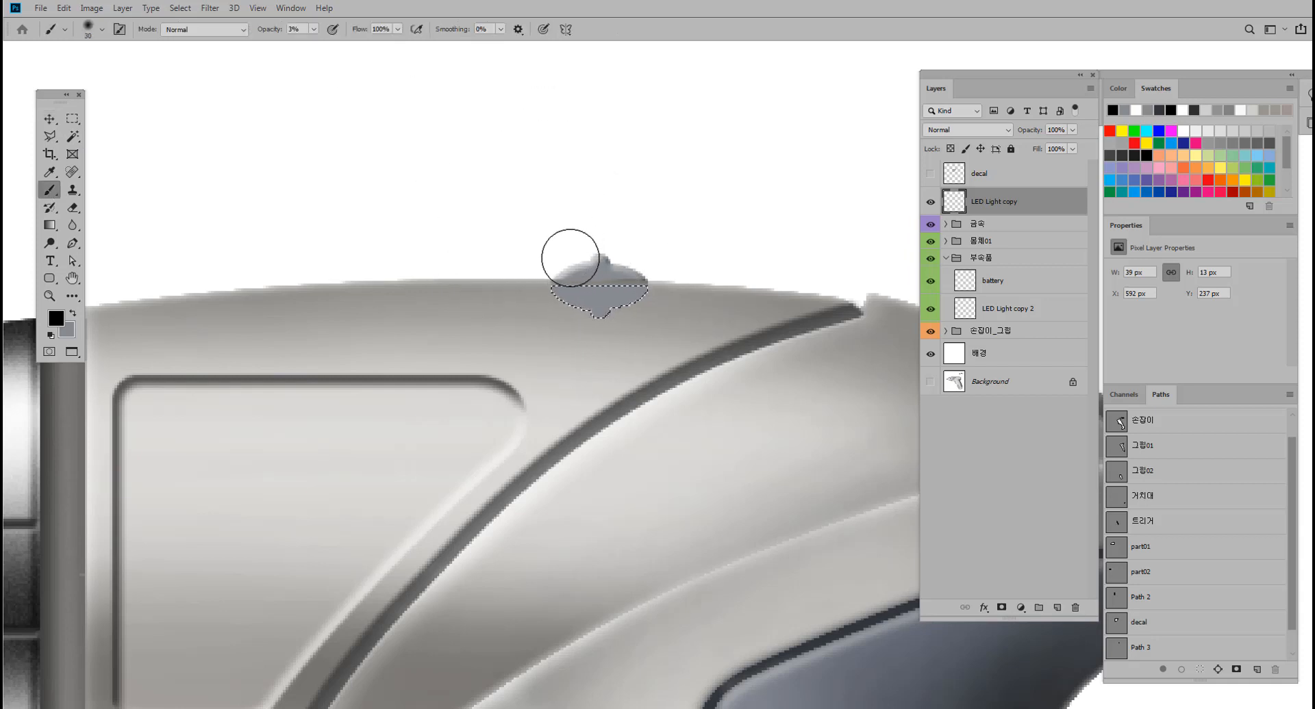
{"action": "mouse_move", "coordinate": [508, 281]}
{"action": "left_mouse_down"}
{"action": "mouse_move", "coordinate": [673, 273]}
{"action": "mouse_move", "coordinate": [523, 276]}
{"action": "mouse_move", "coordinate": [579, 266]}
{"action": "left_mouse_up"}
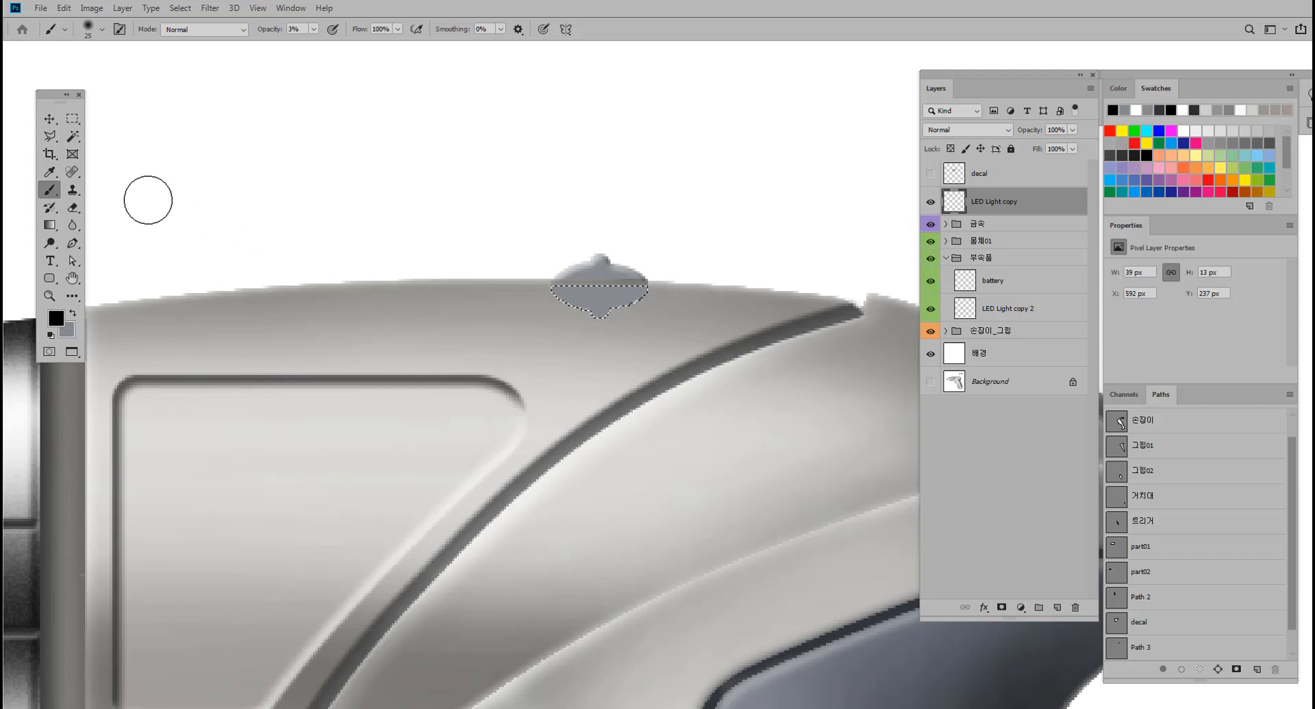
Feather the reflection's selection, darken its upper edge with a 25 px black brush at 3% opacity, and deselect.
{"action": "left_click", "coordinate": [58, 135]}
{"action": "right_click", "coordinate": [575, 300]}
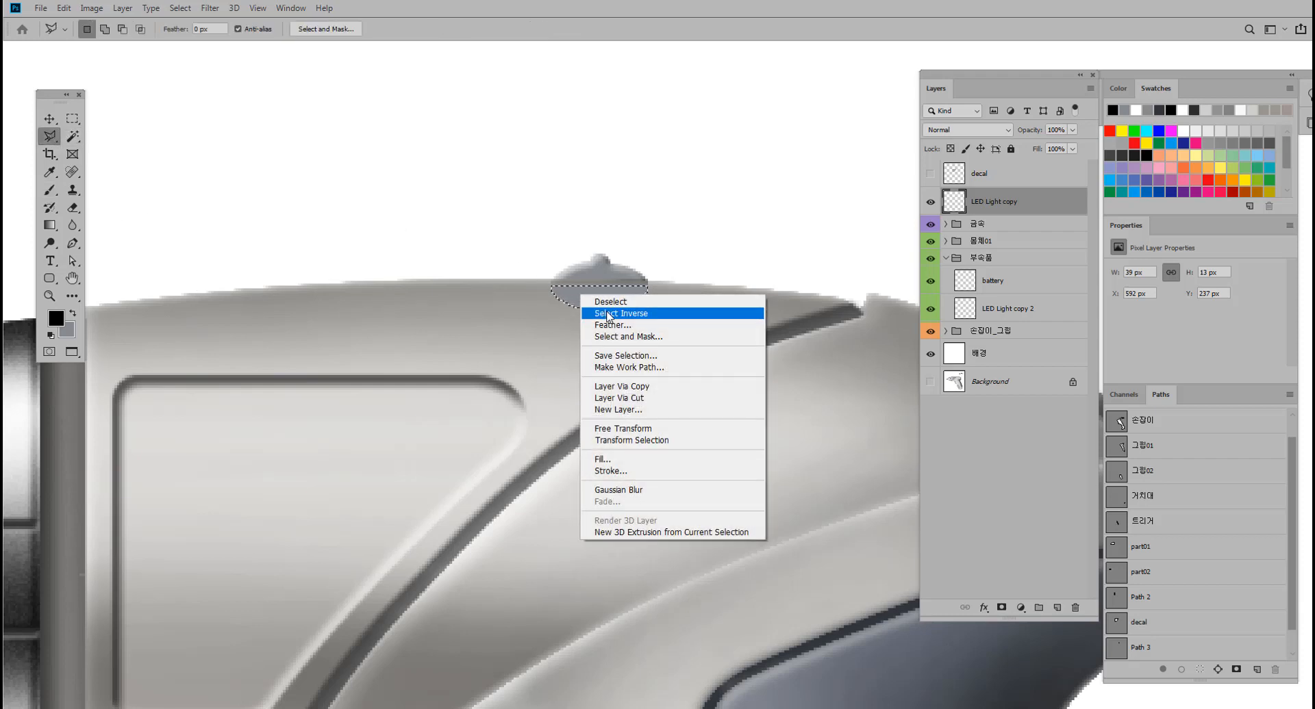
{"action": "left_click", "coordinate": [684, 325]}
{"action": "left_click", "coordinate": [728, 230]}
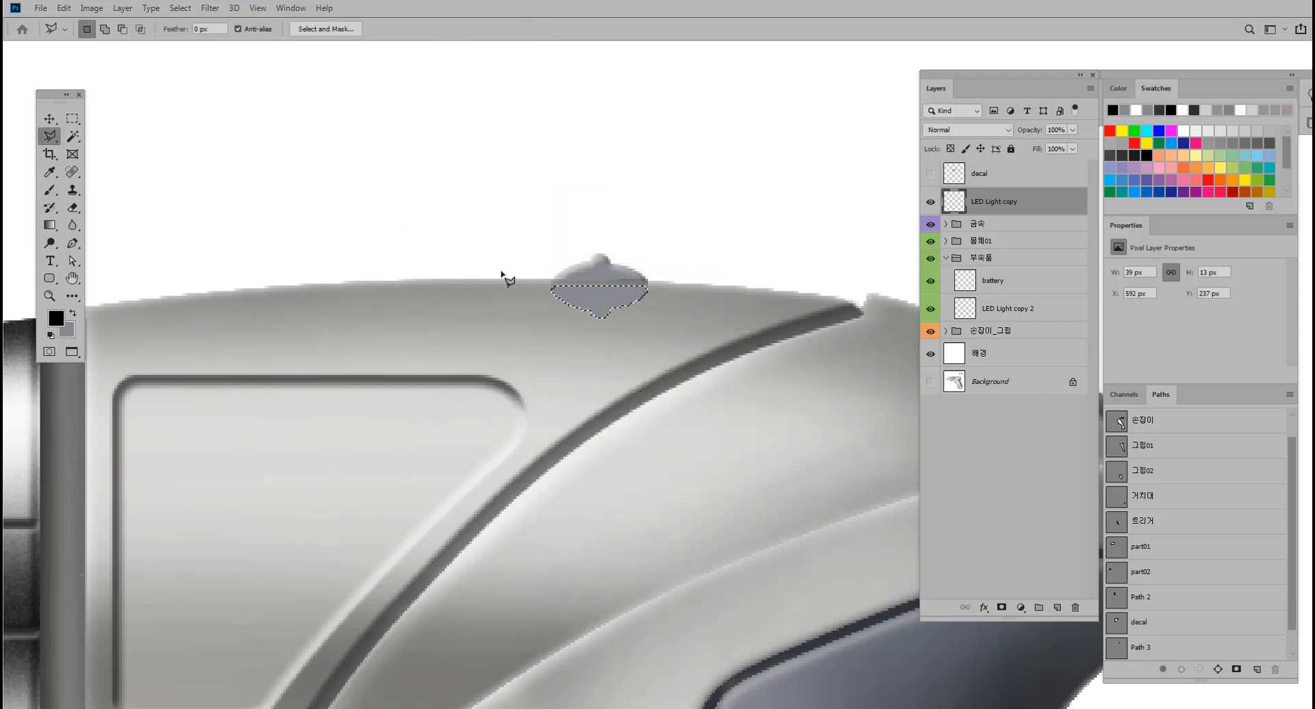
{"action": "left_click", "coordinate": [49, 193]}
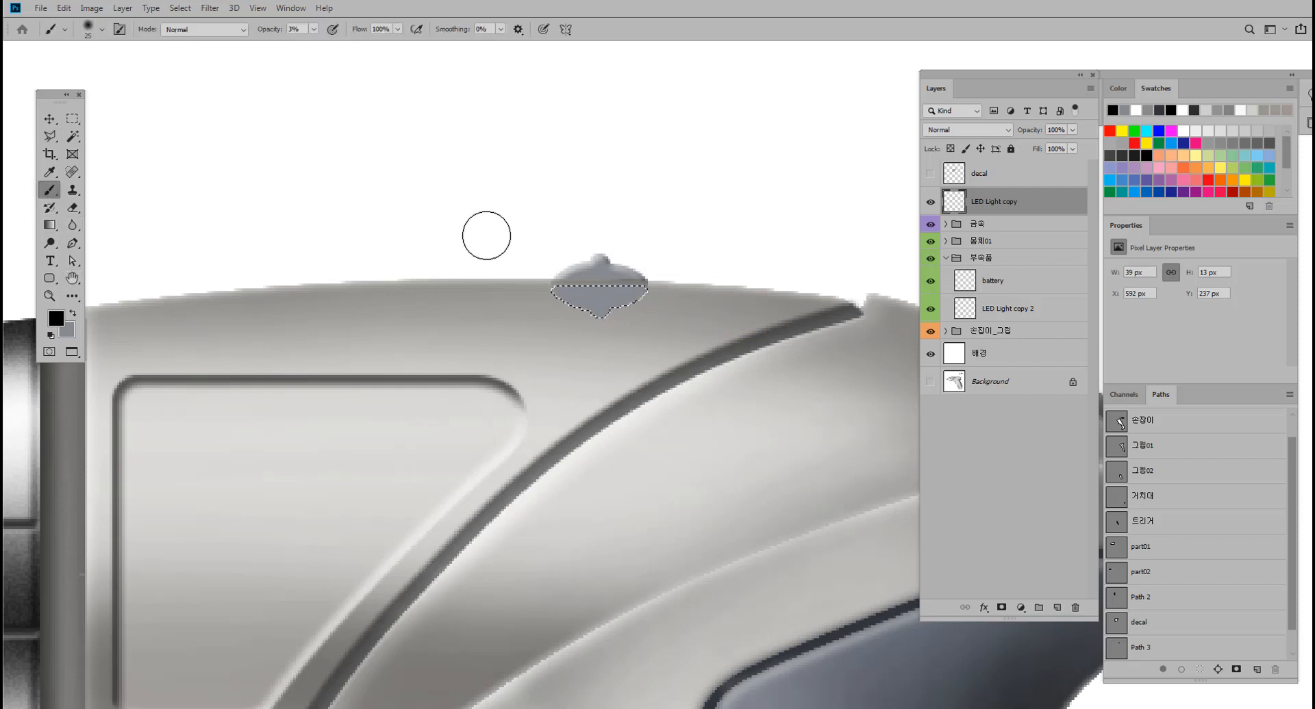
{"action": "mouse_move", "coordinate": [548, 274]}
{"action": "left_mouse_down"}
{"action": "mouse_move", "coordinate": [487, 273]}
{"action": "mouse_move", "coordinate": [695, 261]}
{"action": "mouse_move", "coordinate": [658, 262]}
{"action": "left_mouse_up"}
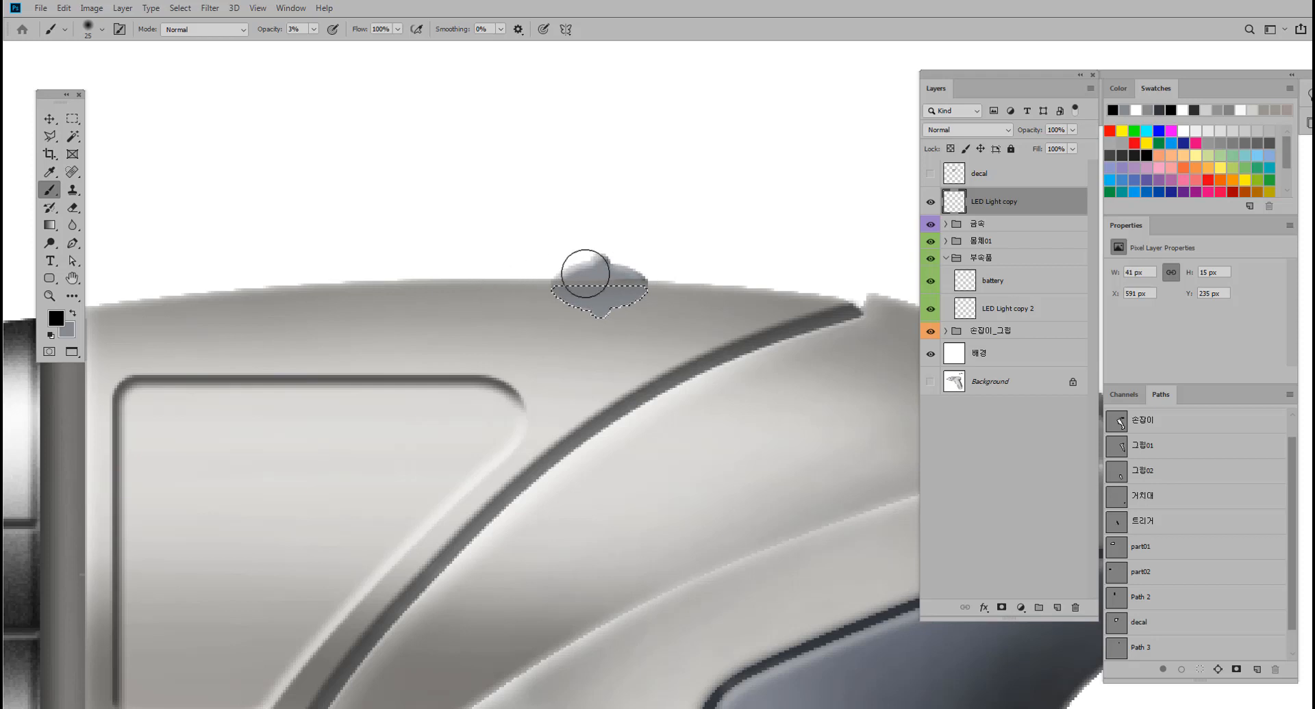
{"action": "mouse_move", "coordinate": [573, 274]}
{"action": "left_mouse_down"}
{"action": "mouse_move", "coordinate": [561, 270]}
{"action": "mouse_move", "coordinate": [764, 266]}
{"action": "mouse_move", "coordinate": [703, 295]}
{"action": "mouse_move", "coordinate": [731, 294]}
{"action": "left_mouse_up"}
{"action": "key", "text": "ctrl+d"}
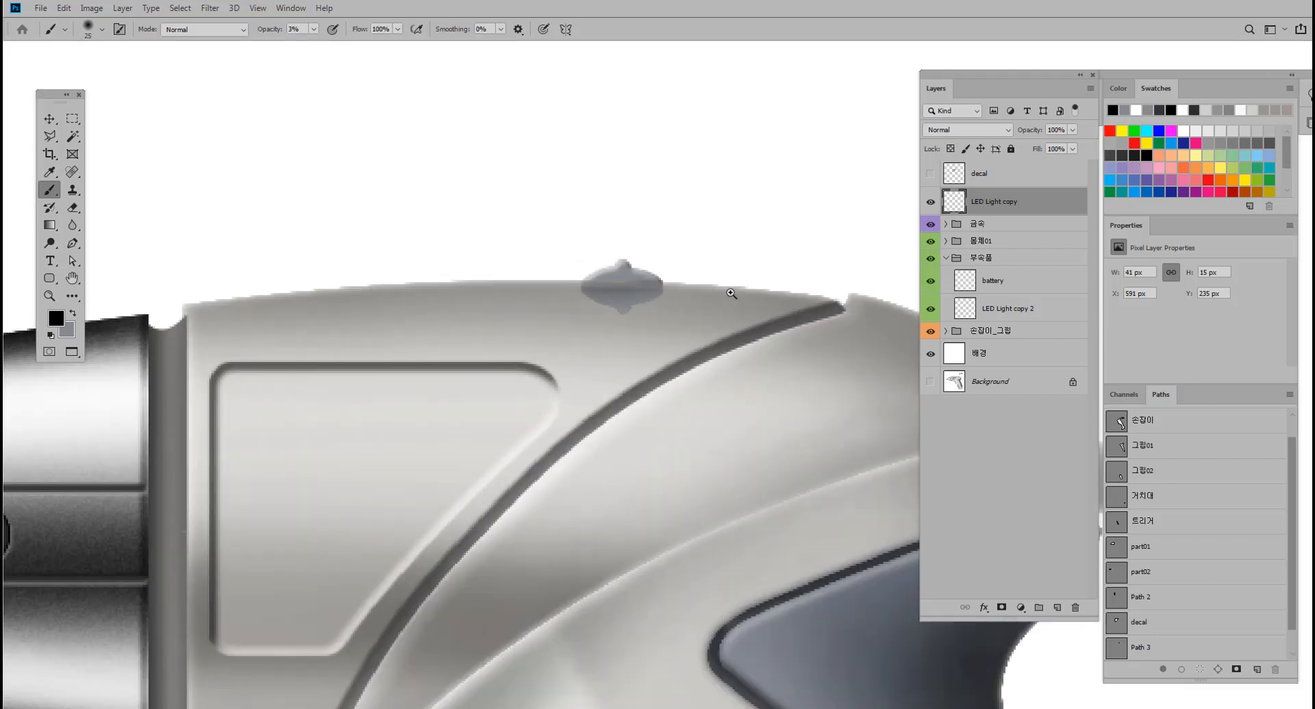
Lower the opacity of the LED Light copy reflection layer to 51%.
{"action": "left_click", "coordinate": [50, 119]}
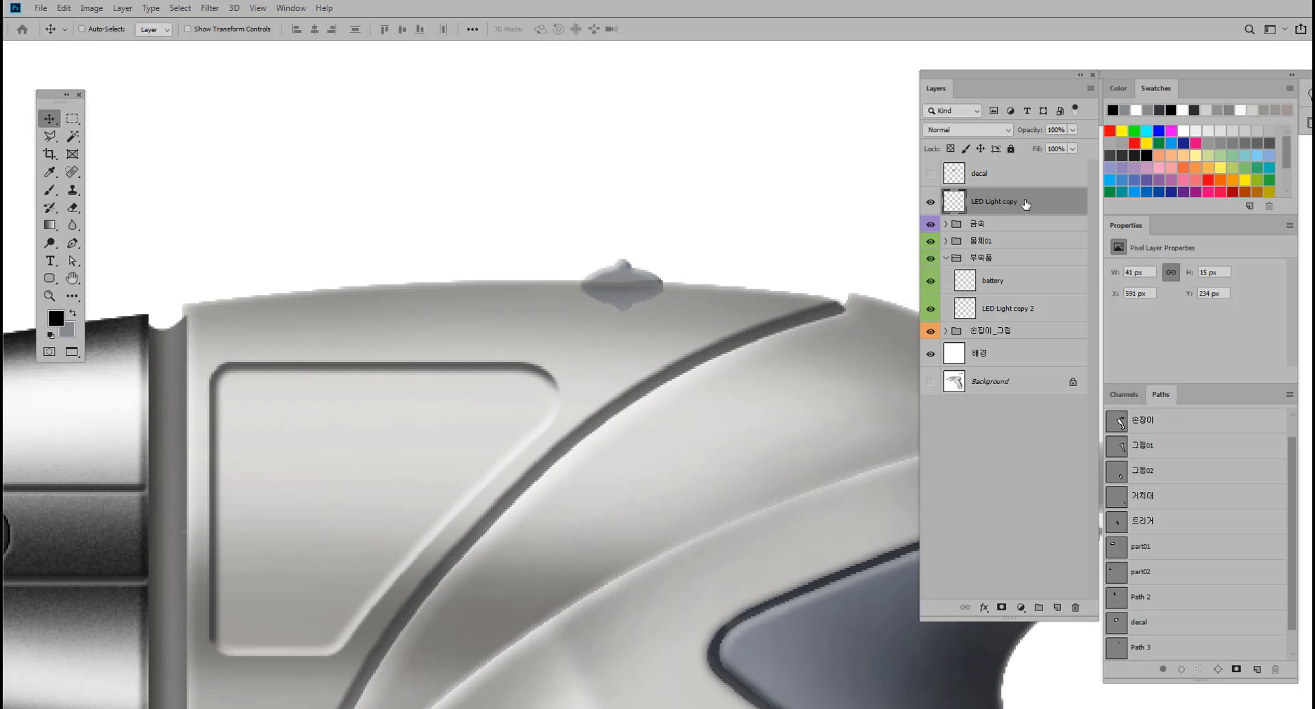
{"action": "left_click", "coordinate": [1073, 130]}
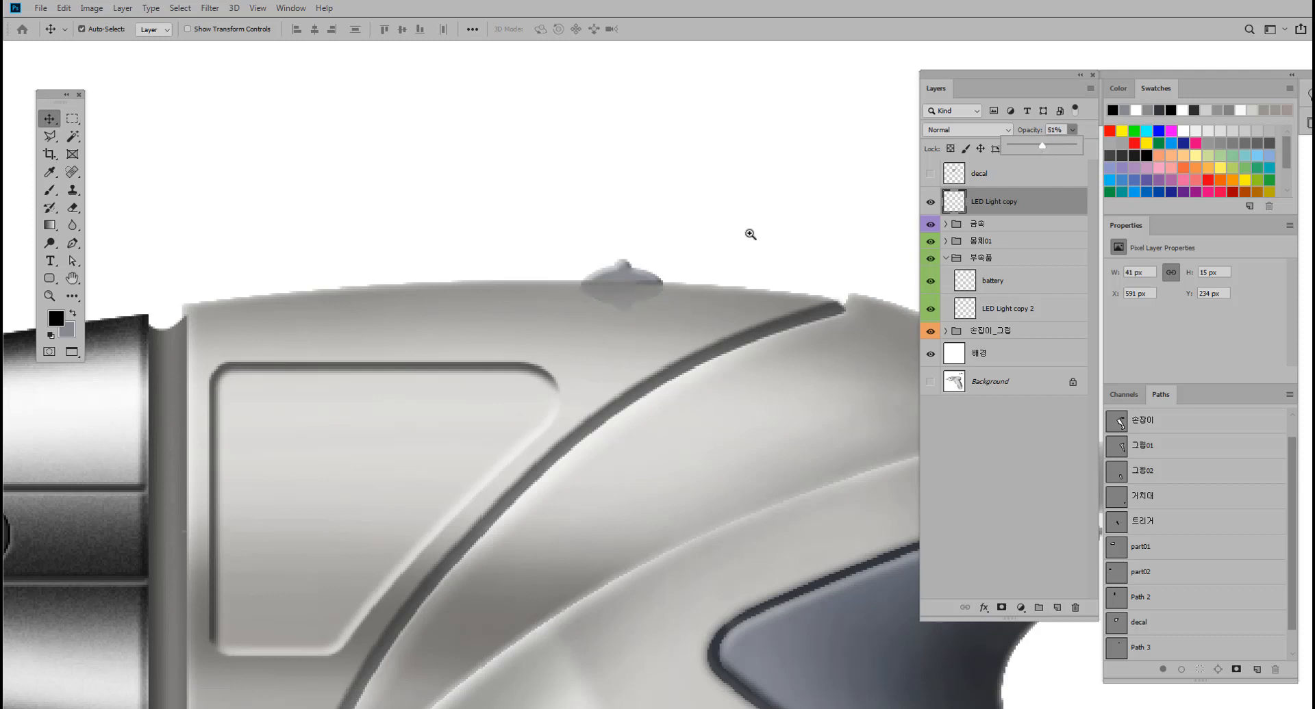
{"action": "left_click_drag", "start_coordinate": [748, 233], "coordinate": [425, 200]}
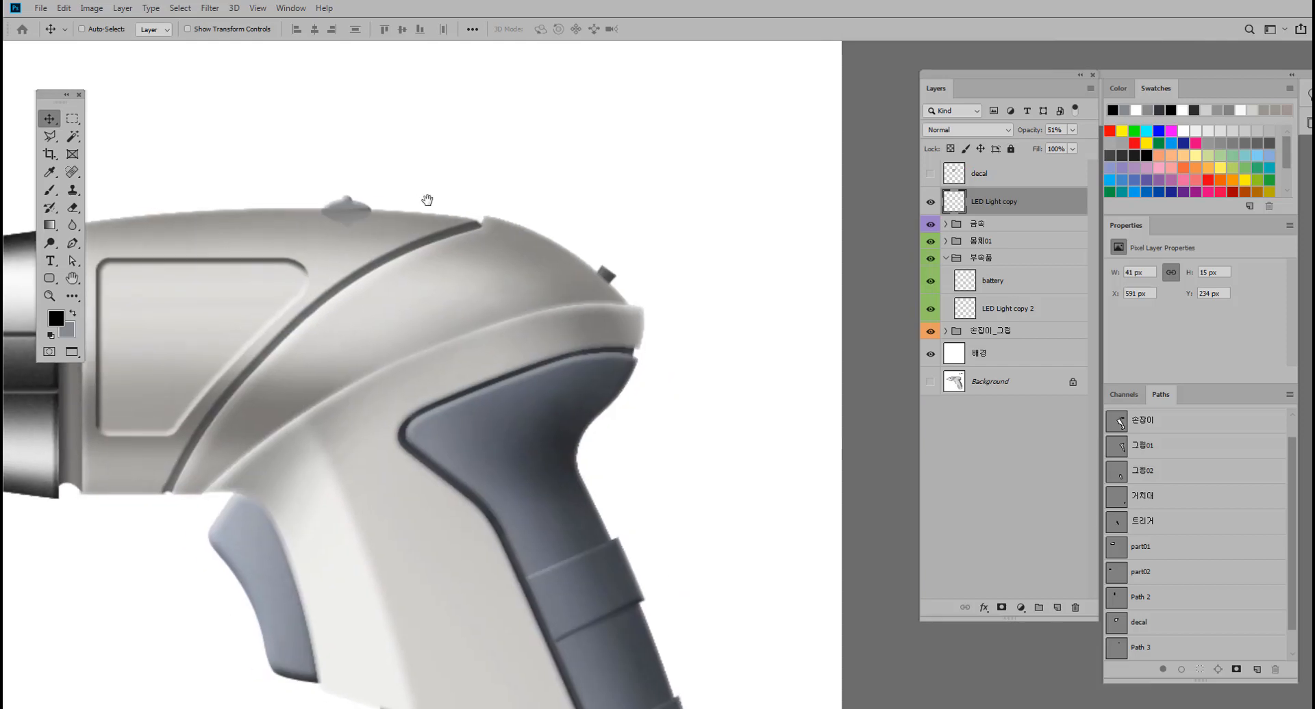
Duplicate the battery part onto a new layer and move the copy up and away from the original.
{"action": "left_click_drag", "start_coordinate": [526, 250], "coordinate": [617, 313]}
{"action": "left_click", "coordinate": [630, 282], "text": "ctrl"}
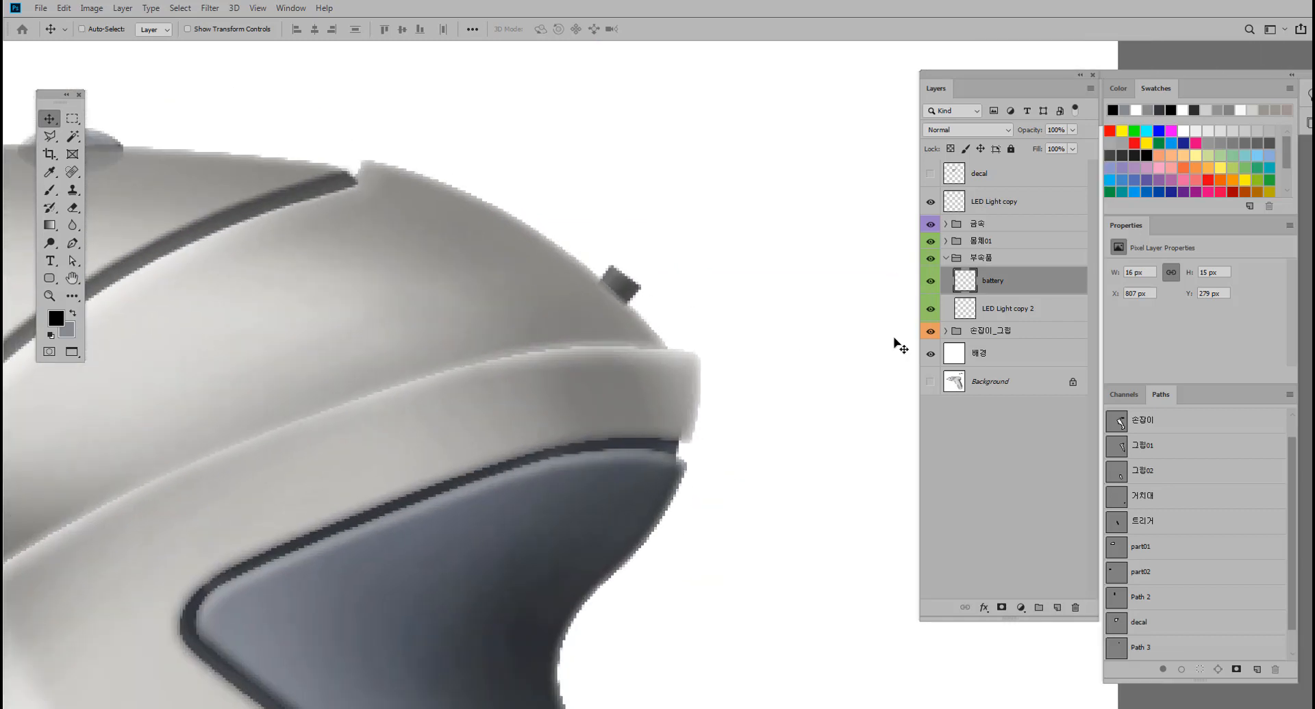
{"action": "left_click", "coordinate": [968, 282], "text": "ctrl"}
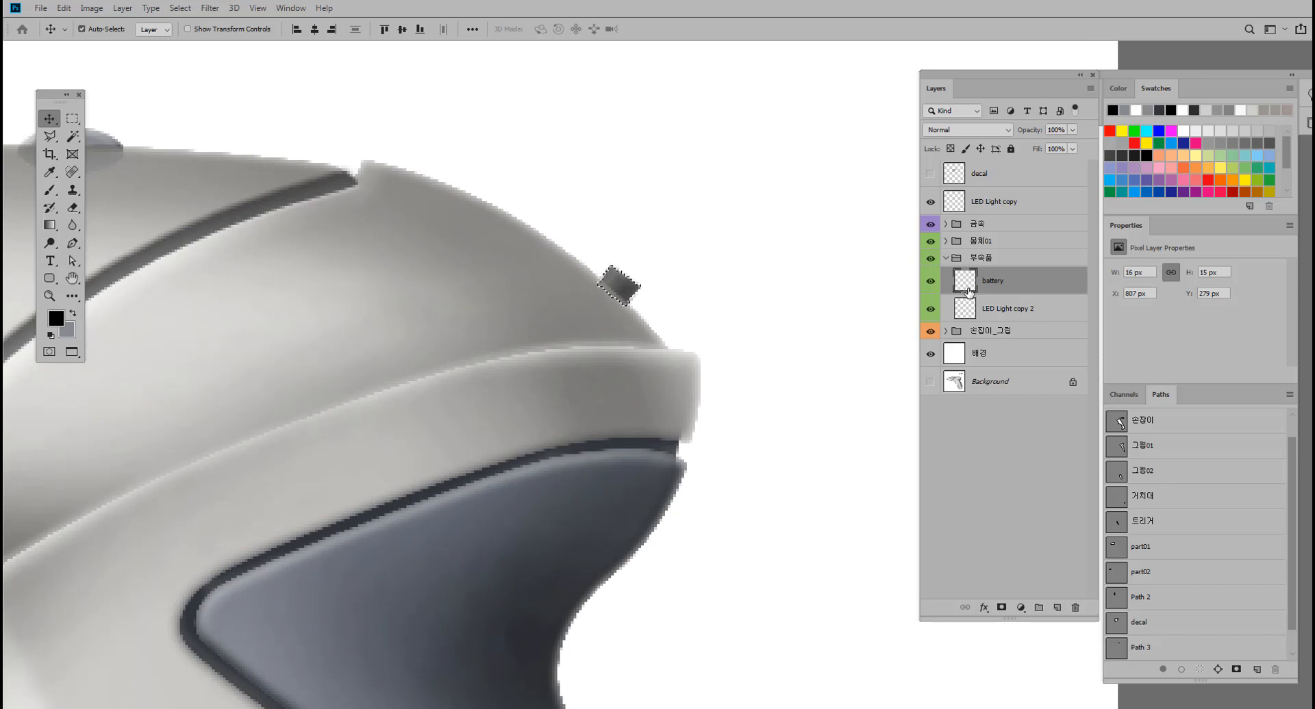
{"action": "key", "text": "ctrl+j"}
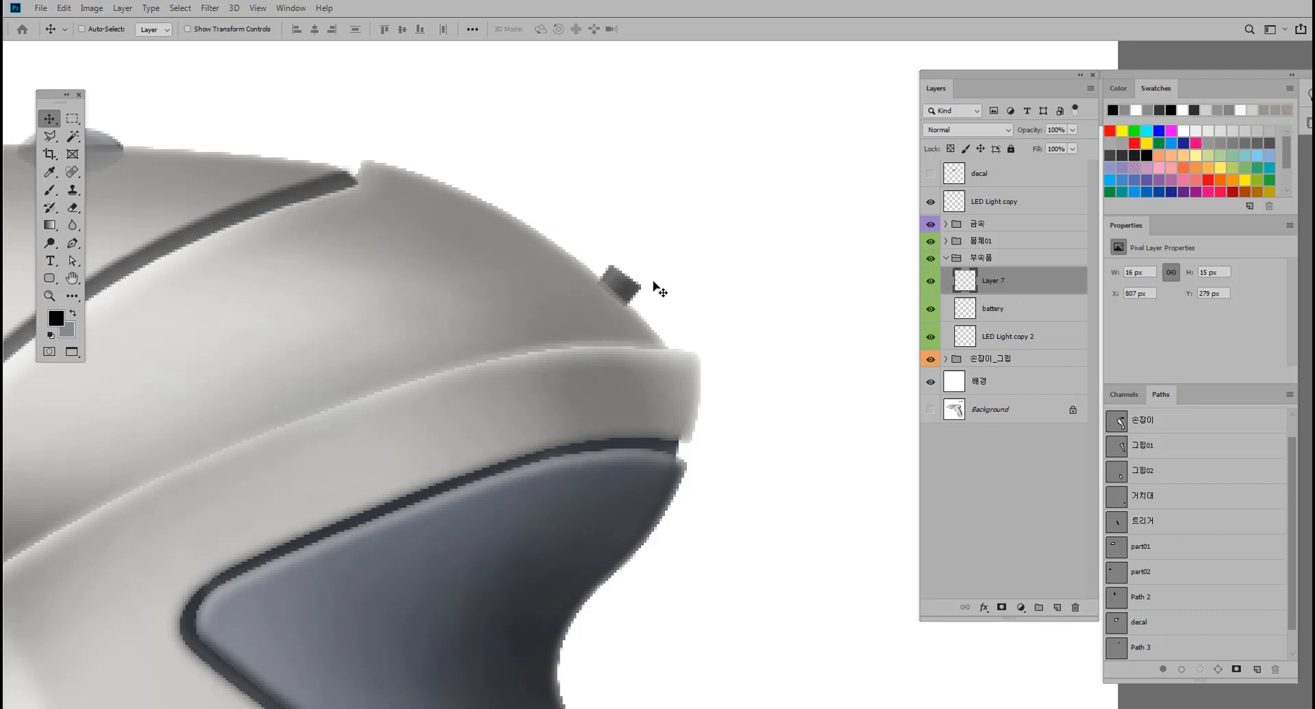
{"action": "left_click_drag", "start_coordinate": [617, 283], "coordinate": [658, 243]}
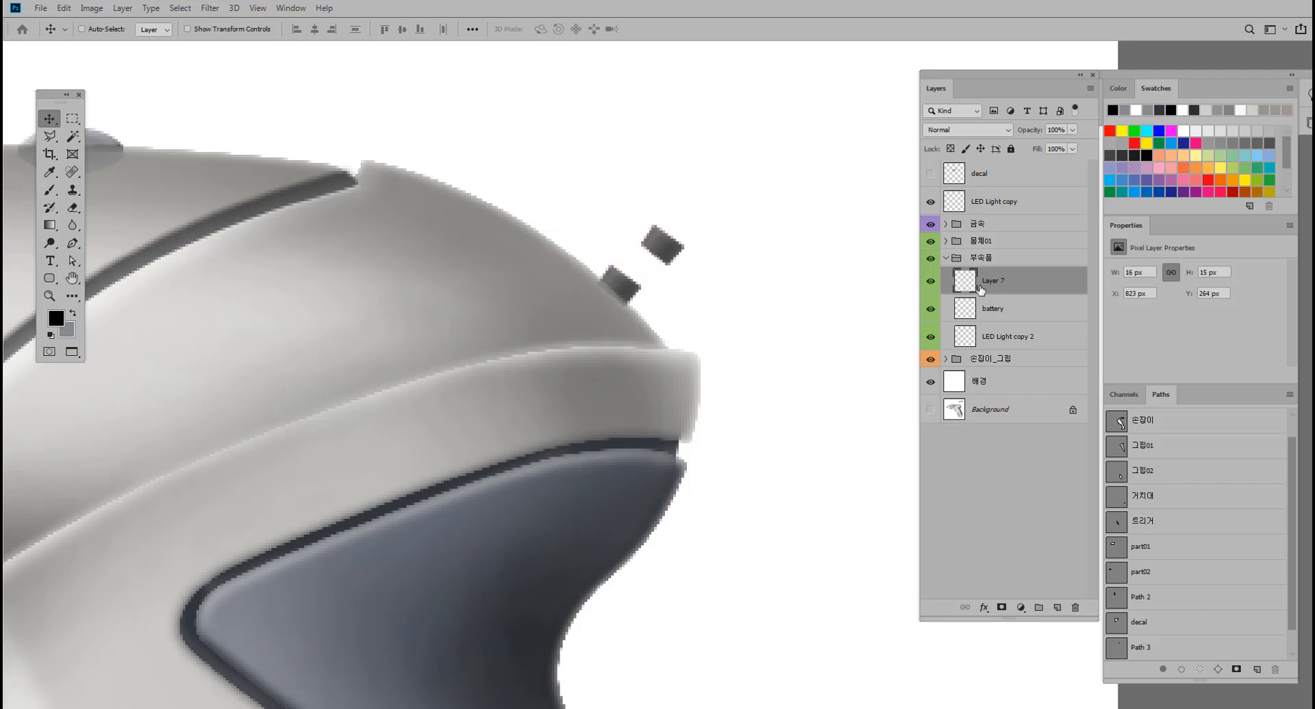
Move the copied battery layer out of its group to just above the 금속 group and rename it battery-3.
{"action": "left_click_drag", "start_coordinate": [998, 289], "coordinate": [1011, 213]}
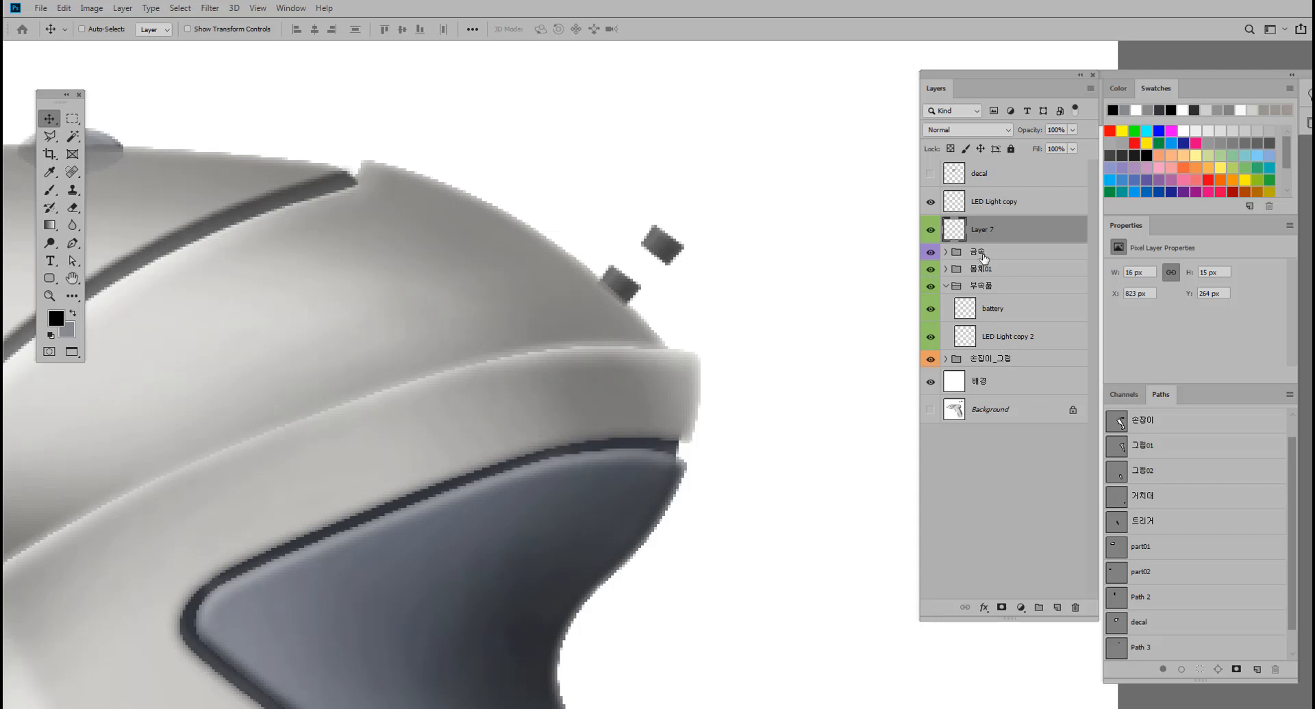
{"action": "double_click", "coordinate": [981, 230]}
{"action": "type", "text": "battery-3"}
{"action": "key", "text": "Return"}
Check the battery-3 layer's visibility and place its shape on the body directly beneath the battery part as a reflection.
{"action": "left_click", "coordinate": [932, 231]}
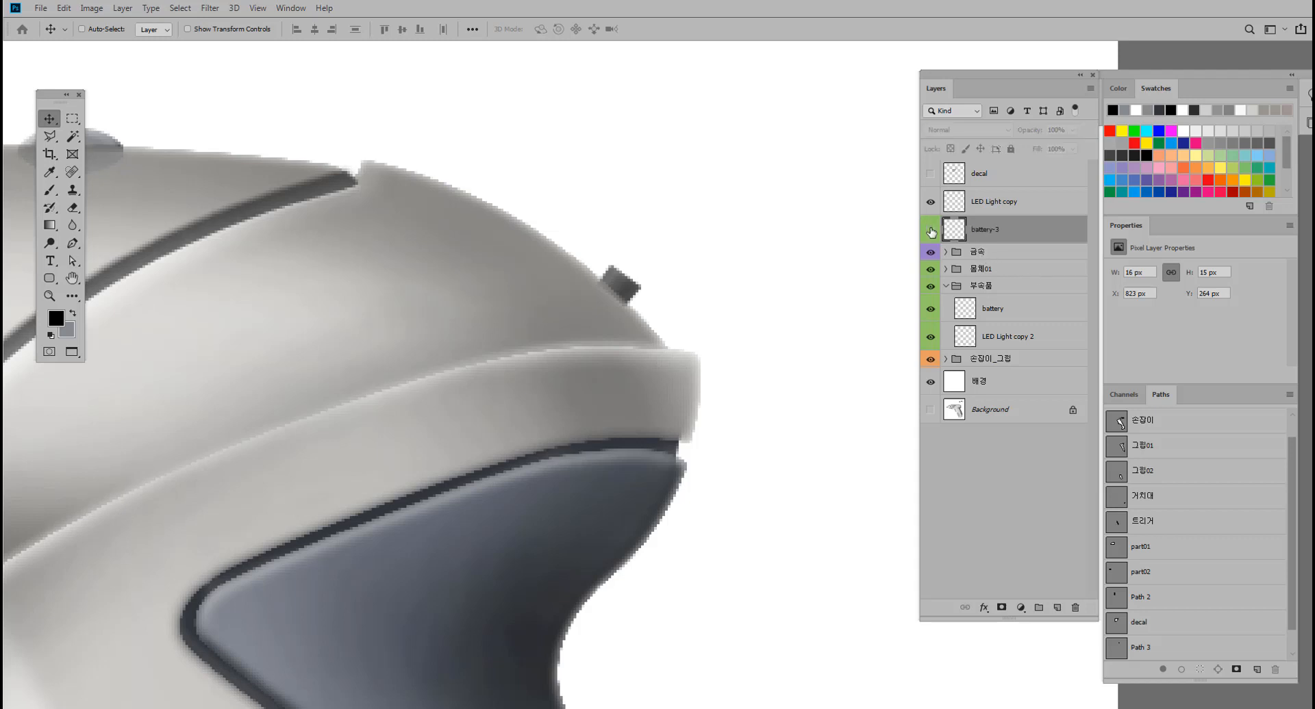
{"action": "left_click", "coordinate": [931, 232]}
{"action": "left_click_drag", "start_coordinate": [662, 252], "coordinate": [604, 302]}
{"action": "left_click_drag", "start_coordinate": [605, 307], "coordinate": [602, 302]}
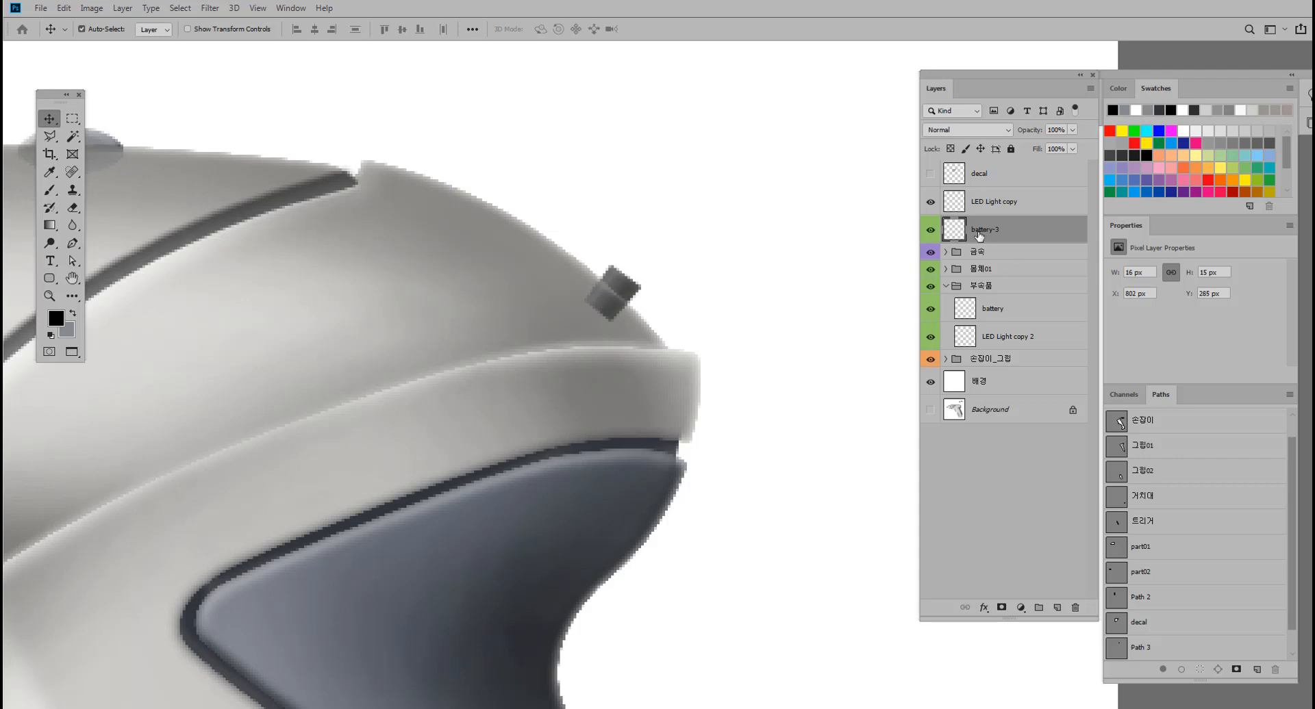
Select the battery-3 shape's outline, fill it with the swatch grey, and feather the selection.
{"action": "left_click", "coordinate": [959, 233], "text": "ctrl"}
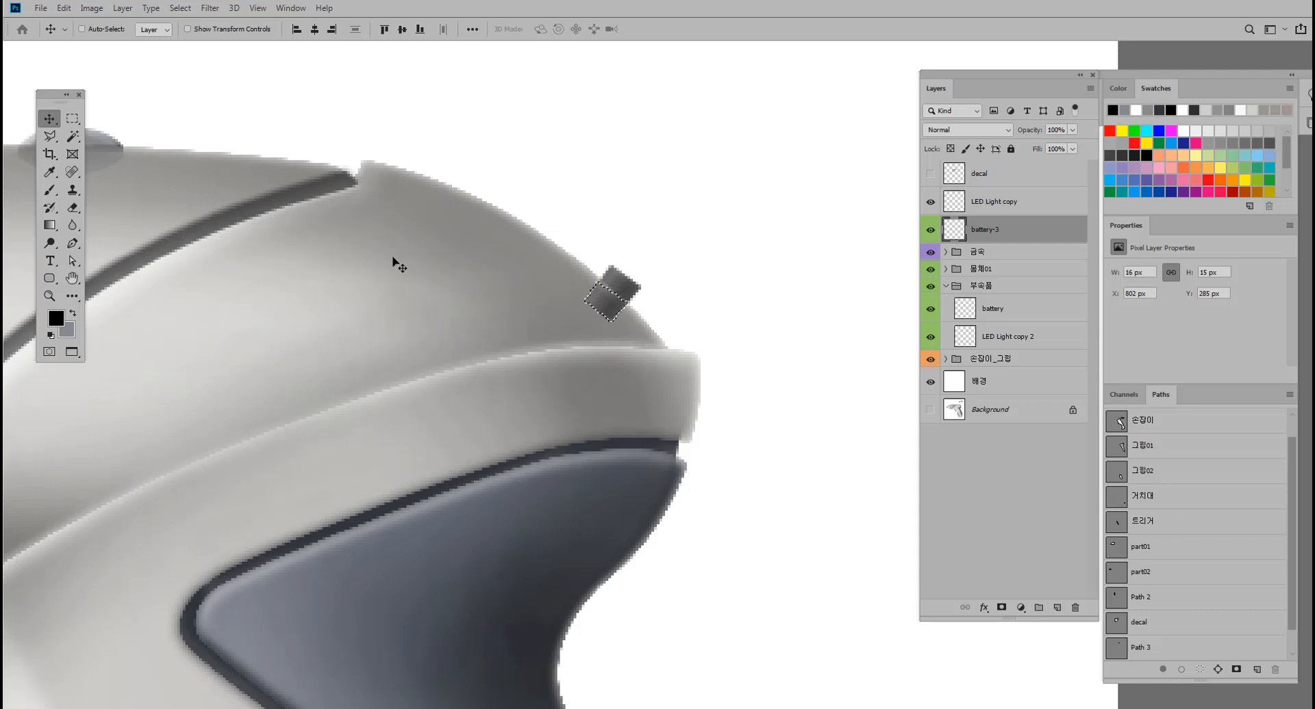
{"action": "left_click", "coordinate": [74, 315]}
{"action": "key", "text": "alt+BackSpace"}
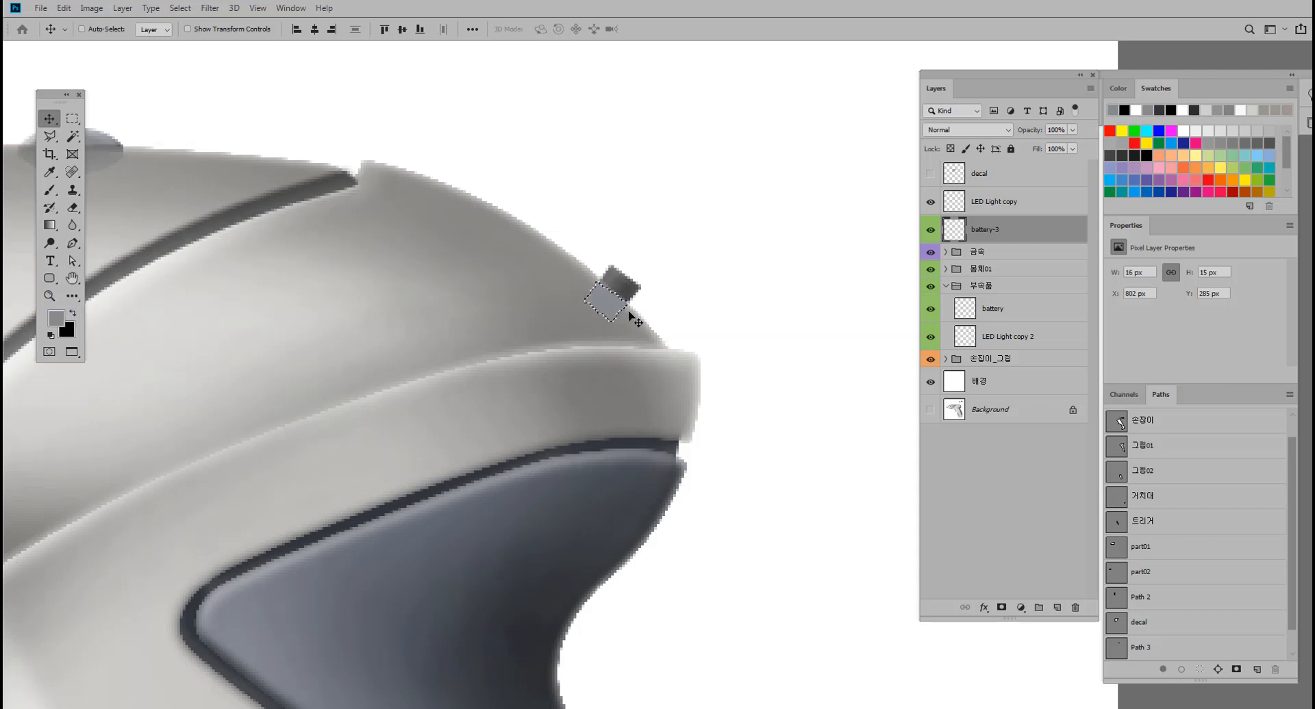
{"action": "left_click", "coordinate": [72, 119]}
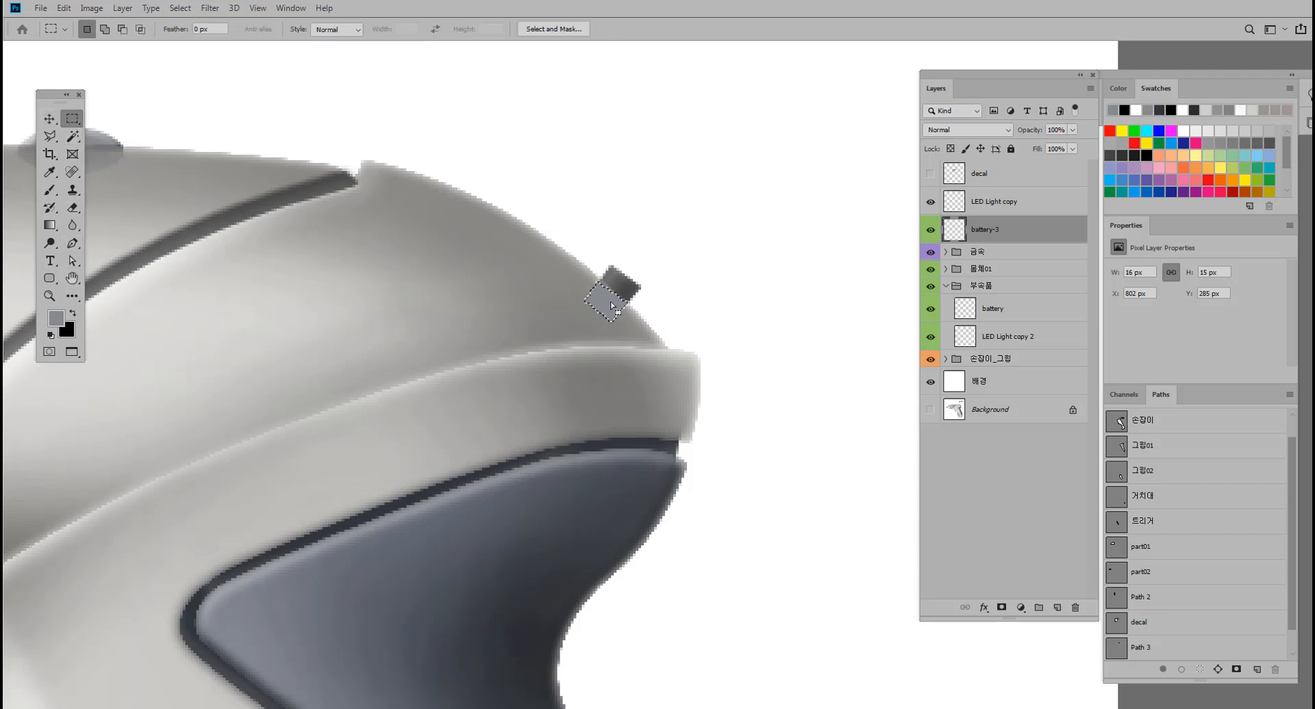
{"action": "right_click", "coordinate": [606, 303]}
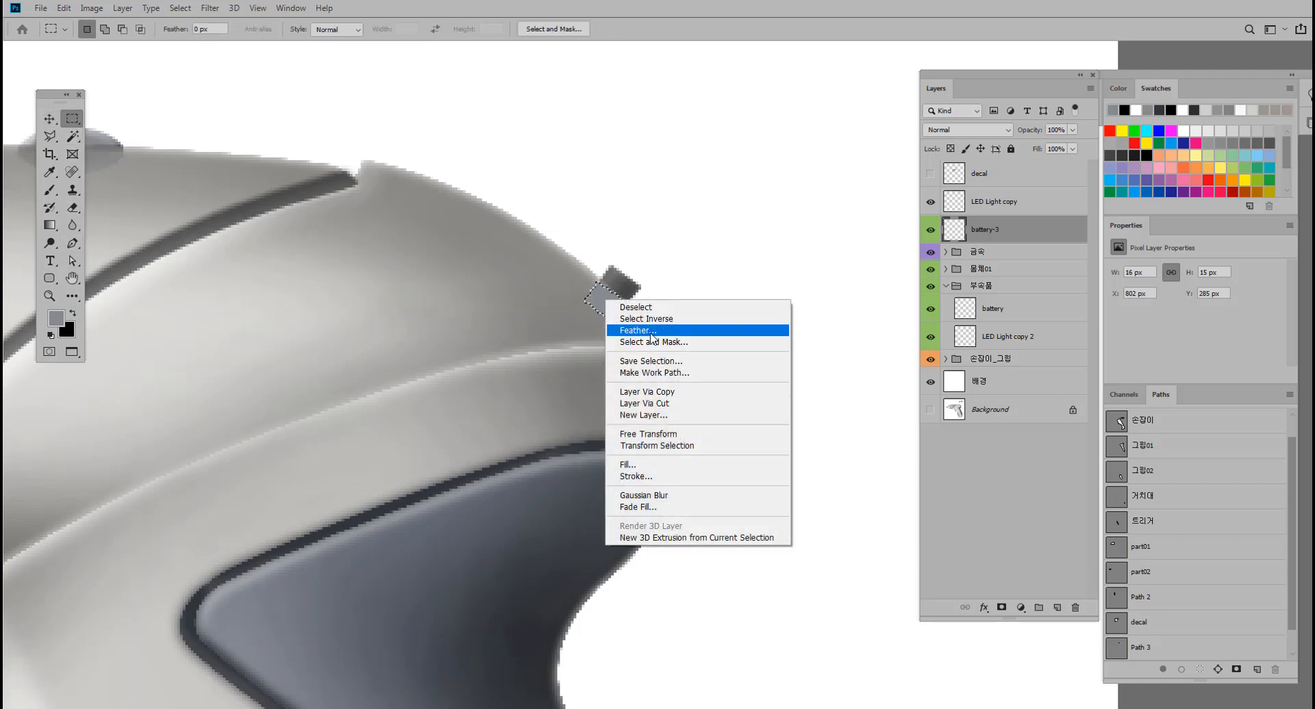
{"action": "left_click", "coordinate": [640, 330]}
{"action": "key", "text": "Return"}
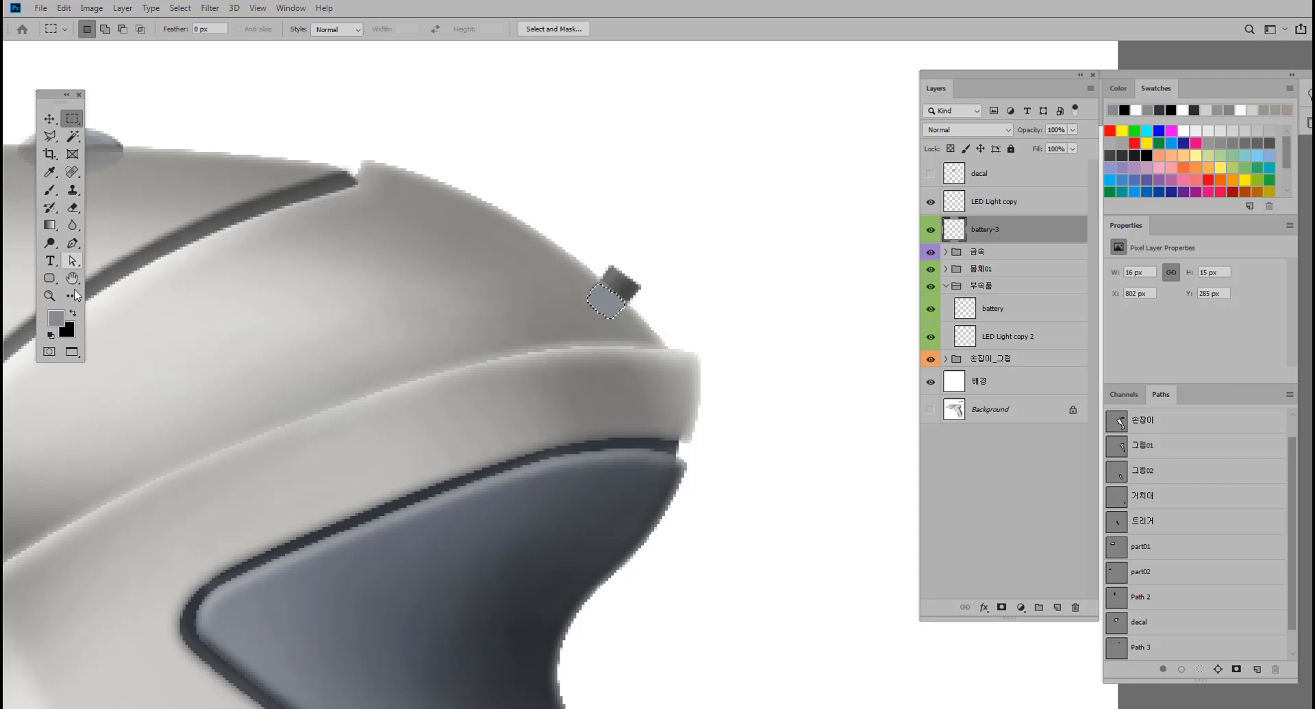
Darken the edge of the battery-3 reflection nearest the battery part using a 9 px black brush at 3% opacity, then deselect.
{"action": "left_click", "coordinate": [74, 315]}
{"action": "left_click", "coordinate": [50, 189]}
{"action": "scroll", "coordinate": [688, 267], "scroll_direction": "up", "scroll_amount": 1}
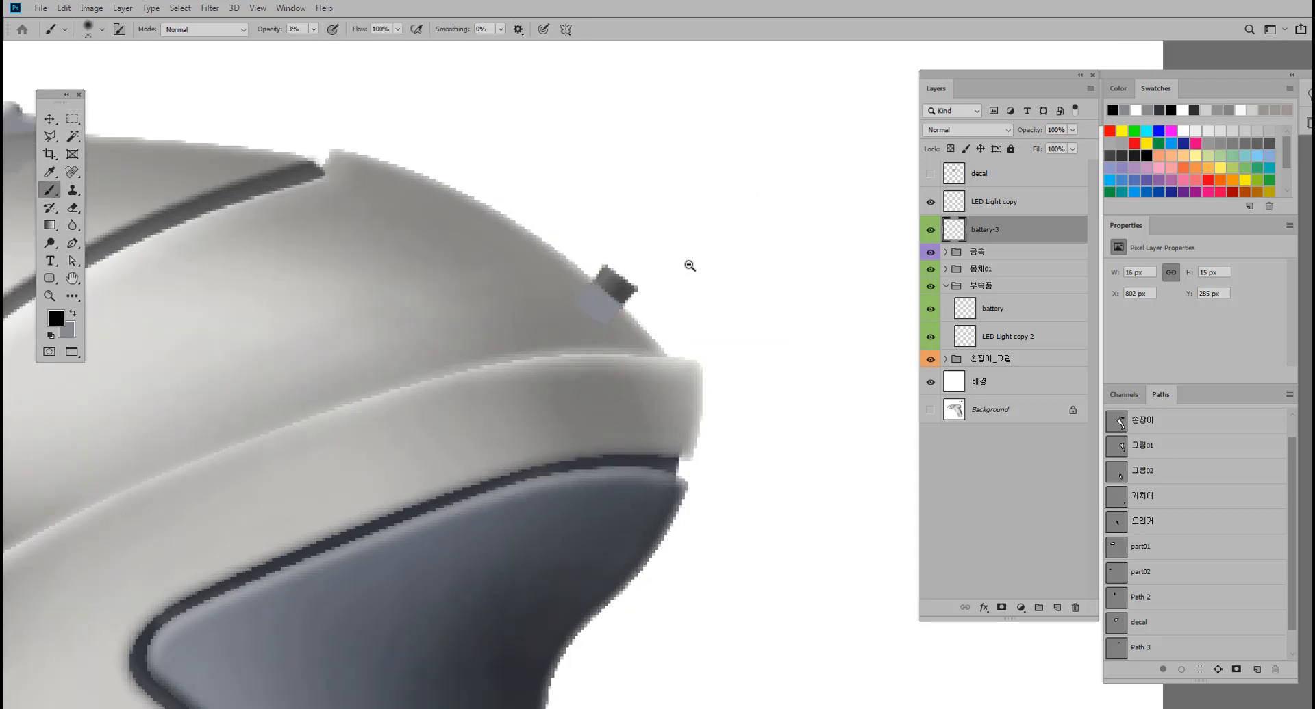
{"action": "mouse_move", "coordinate": [615, 274]}
{"action": "left_mouse_down"}
{"action": "mouse_move", "coordinate": [605, 267]}
{"action": "mouse_move", "coordinate": [680, 261]}
{"action": "left_mouse_up"}
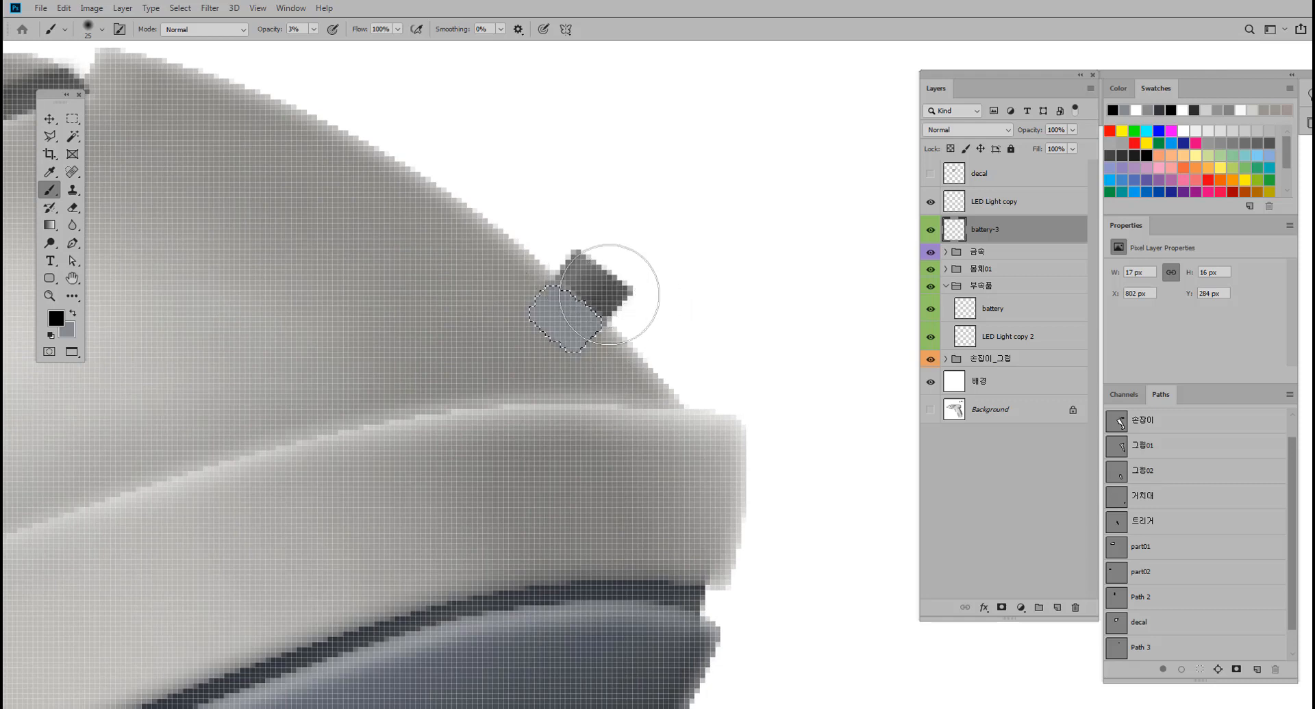
{"action": "key", "text": "bracketleft"}
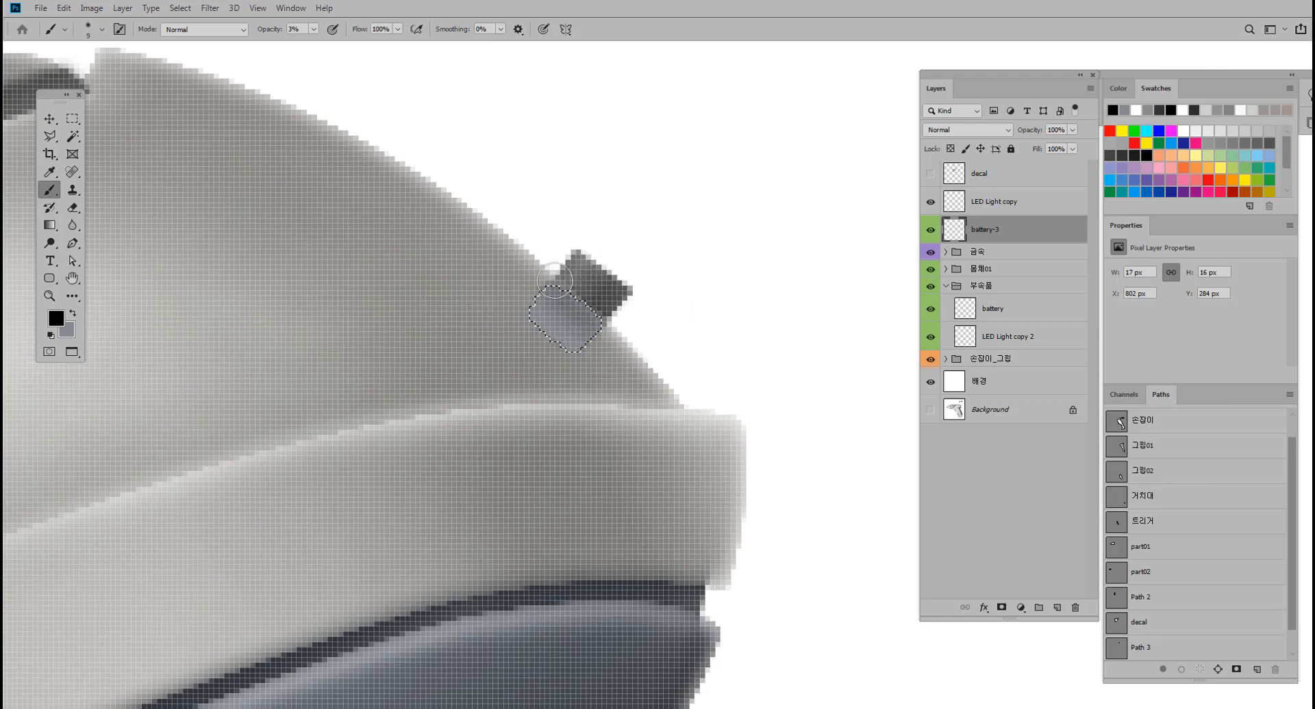
{"action": "left_click_drag", "start_coordinate": [554, 281], "coordinate": [658, 387]}
{"action": "mouse_move", "coordinate": [550, 281]}
{"action": "left_mouse_down"}
{"action": "mouse_move", "coordinate": [624, 348]}
{"action": "mouse_move", "coordinate": [644, 341]}
{"action": "mouse_move", "coordinate": [586, 341]}
{"action": "mouse_move", "coordinate": [644, 341]}
{"action": "left_mouse_up"}
{"action": "key", "text": "ctrl+d"}
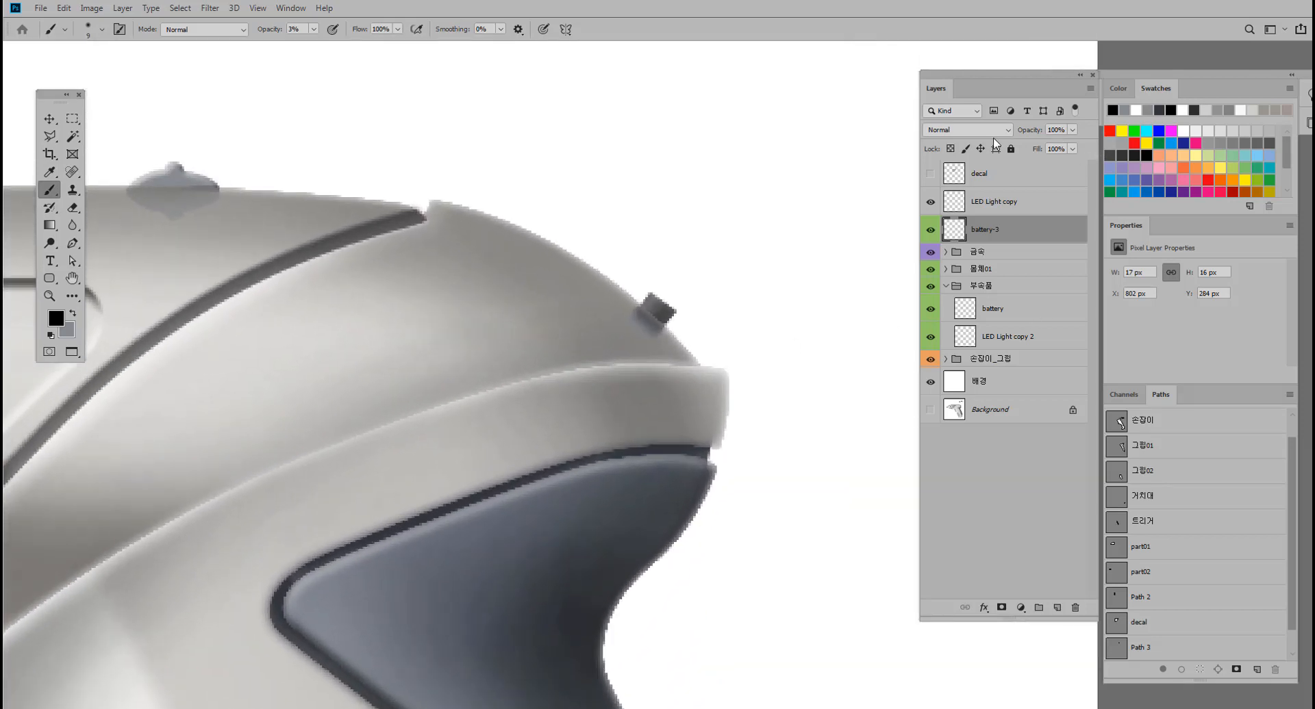
Fade the outer edge of the battery-3 reflection with a 25 px eraser at 29% opacity.
{"action": "left_click", "coordinate": [72, 207]}
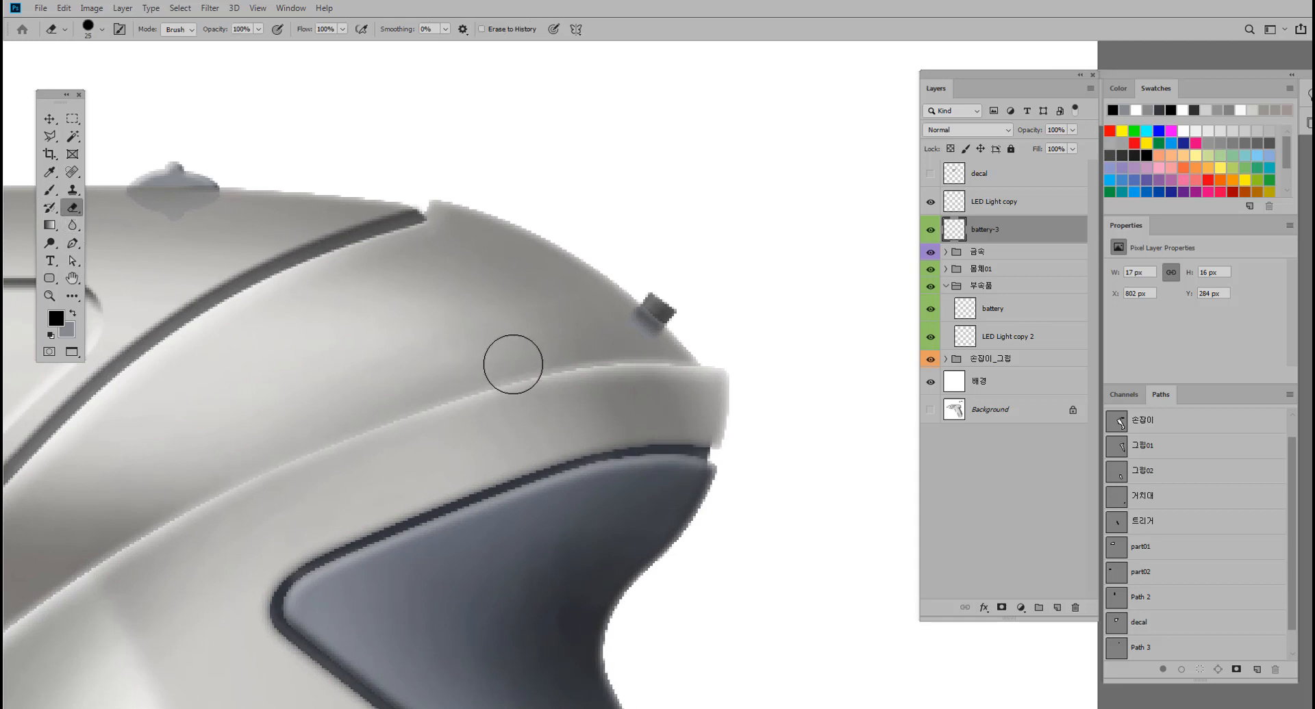
{"action": "left_click", "coordinate": [256, 32]}
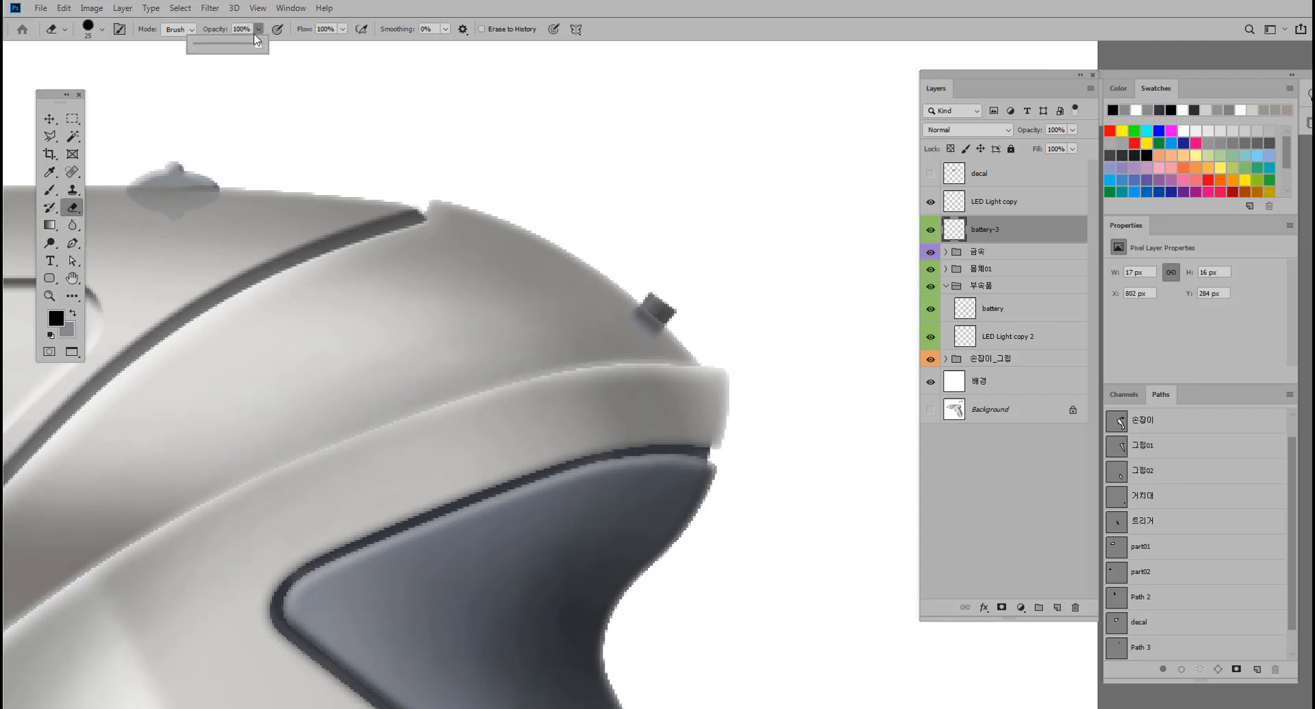
{"action": "left_click_drag", "start_coordinate": [256, 39], "coordinate": [214, 45]}
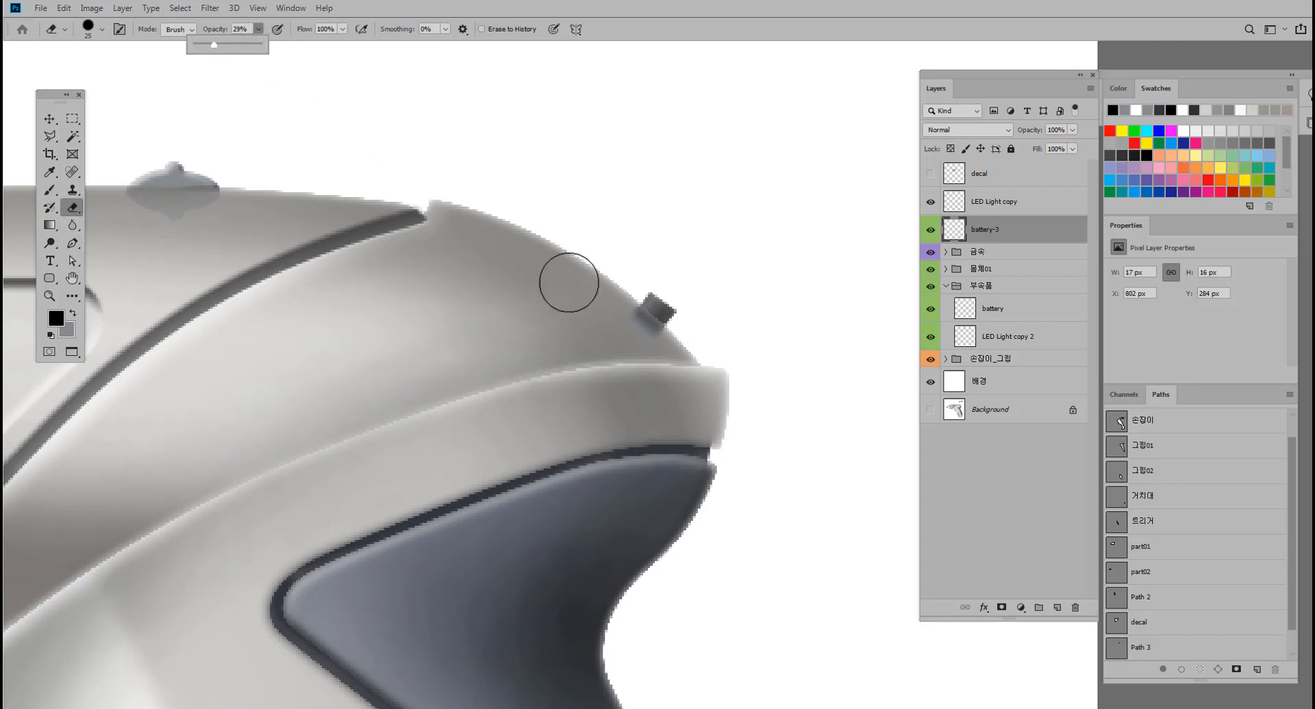
{"action": "left_click", "coordinate": [616, 343]}
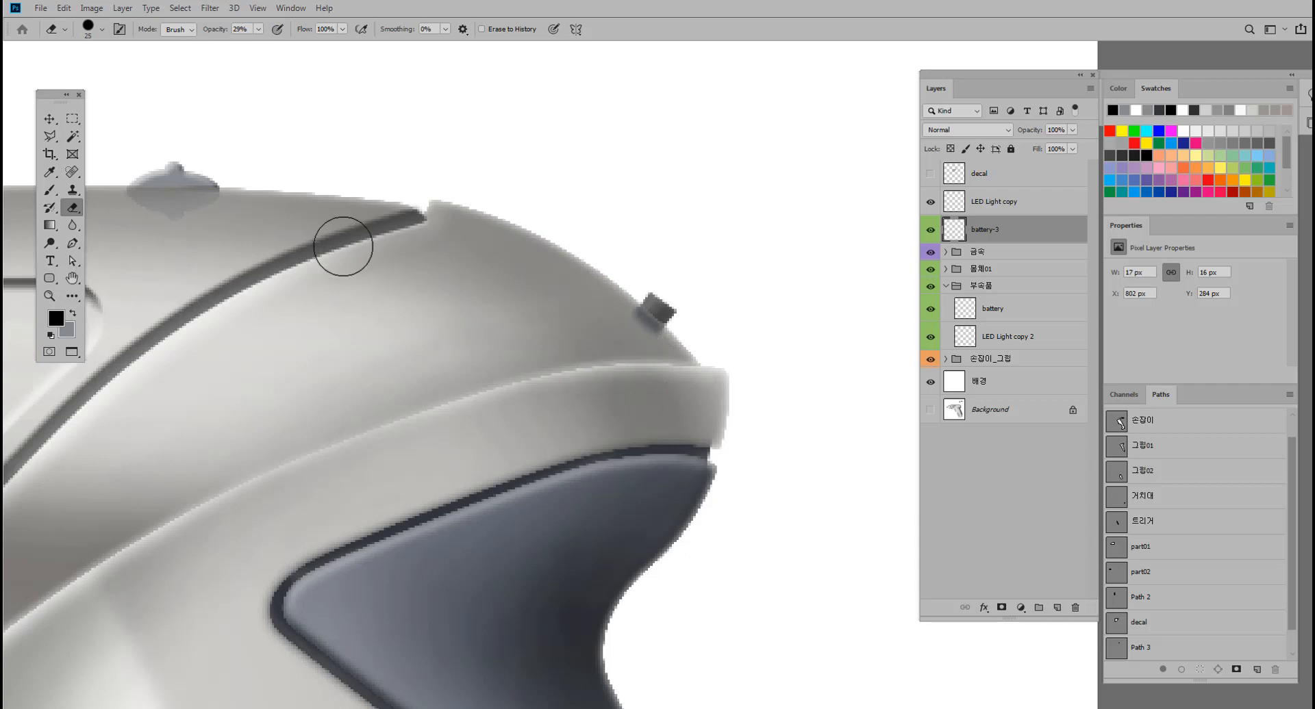
Soften the lower edge of the LED Light copy reflection with a 25 px eraser at 12% opacity.
{"action": "left_click_drag", "start_coordinate": [862, 197], "coordinate": [1012, 208]}
{"action": "left_click", "coordinate": [1010, 208]}
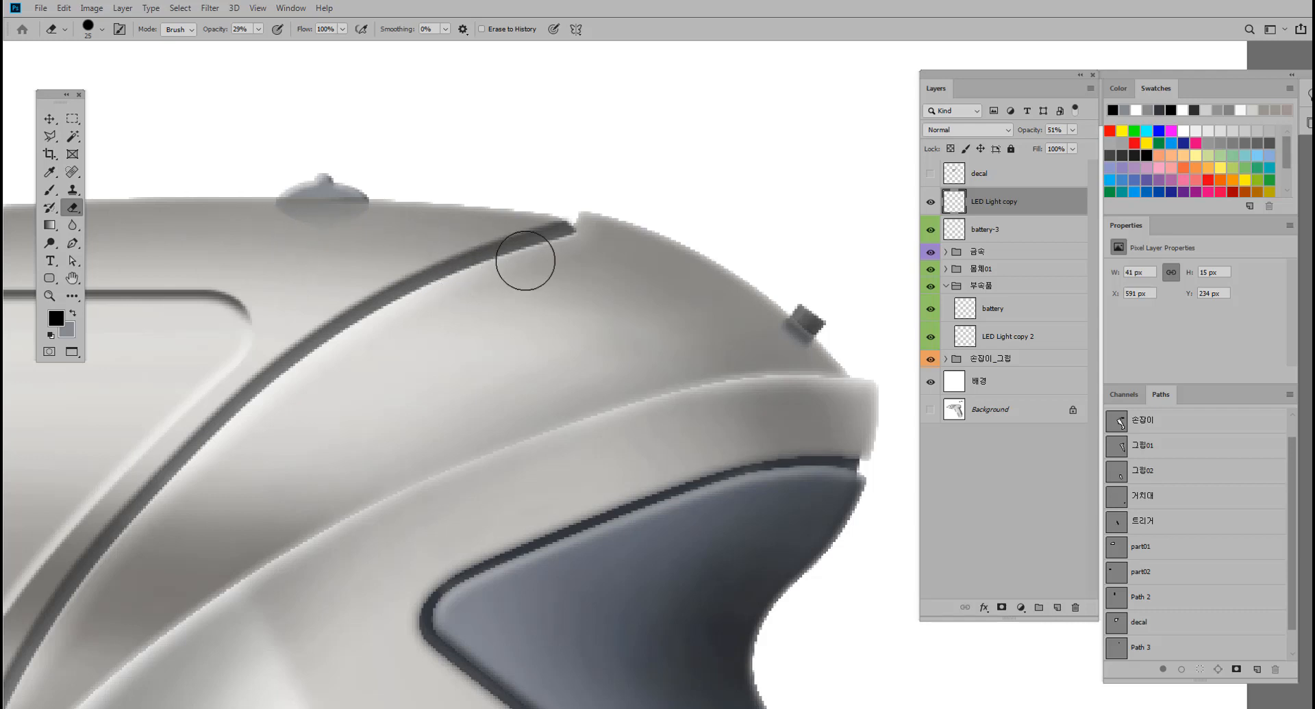
{"action": "left_click", "coordinate": [260, 32]}
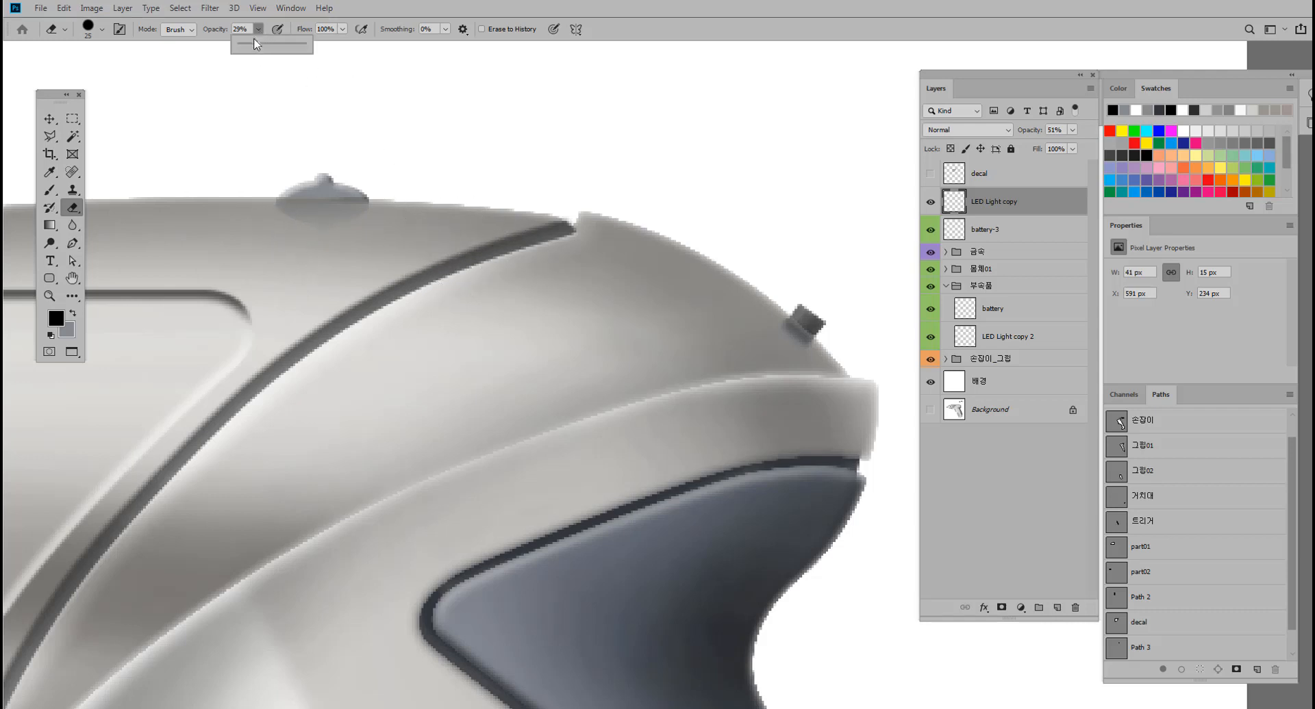
{"action": "left_click_drag", "start_coordinate": [255, 46], "coordinate": [243, 47]}
{"action": "left_click_drag", "start_coordinate": [290, 250], "coordinate": [384, 254]}
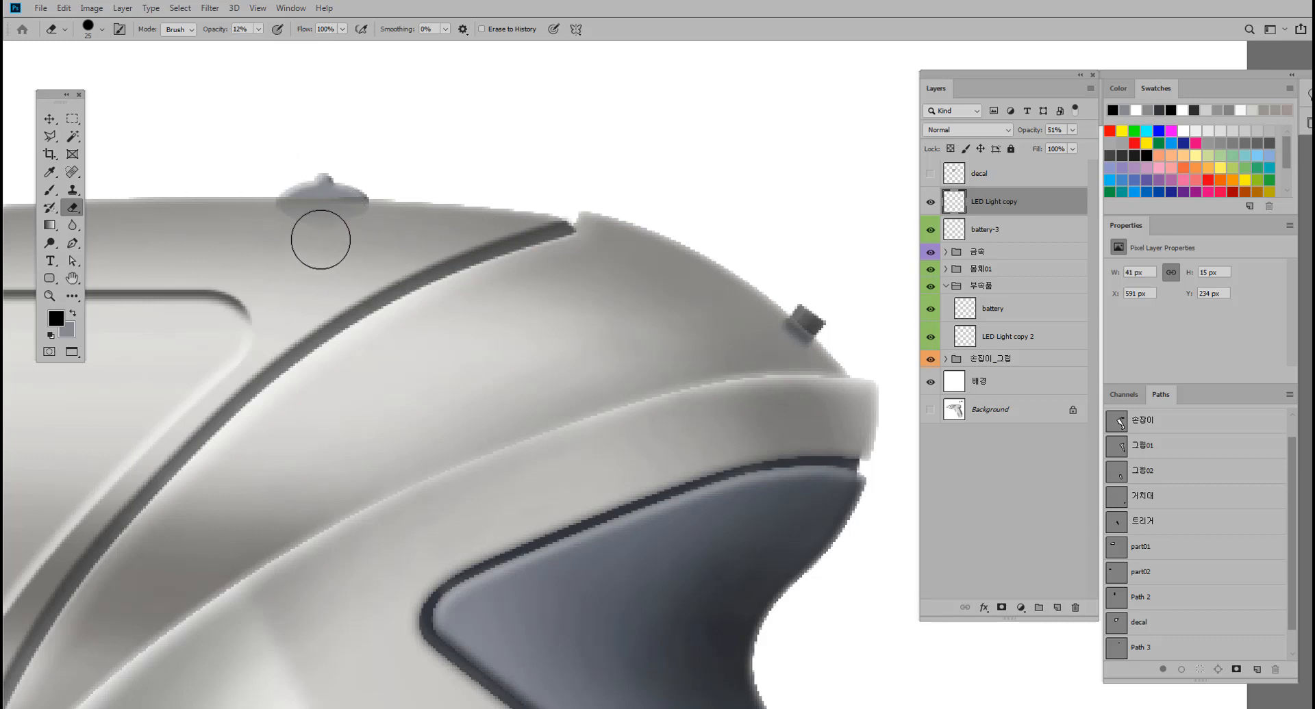
Open the bomann_logo.png image from the 전동드릴 folder.
{"action": "key", "text": "ctrl+0"}
{"action": "left_click_drag", "start_coordinate": [449, 299], "coordinate": [558, 317]}
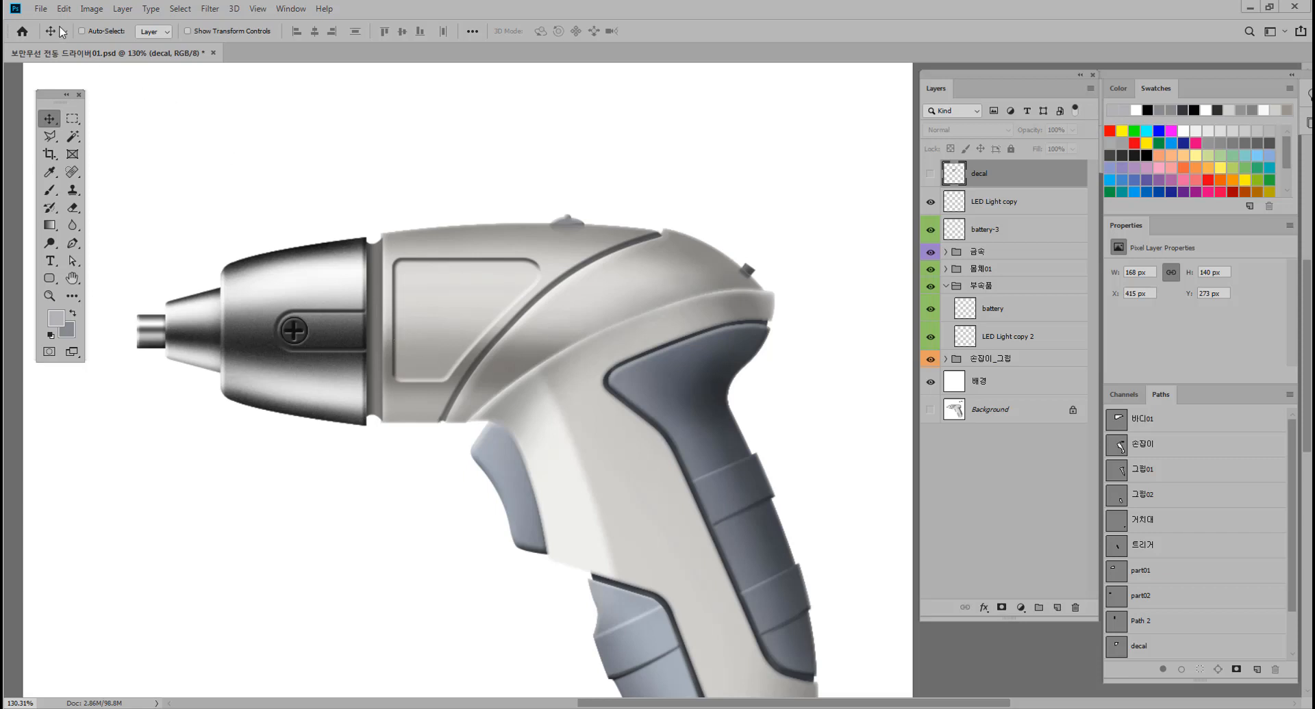
{"action": "left_click", "coordinate": [40, 8]}
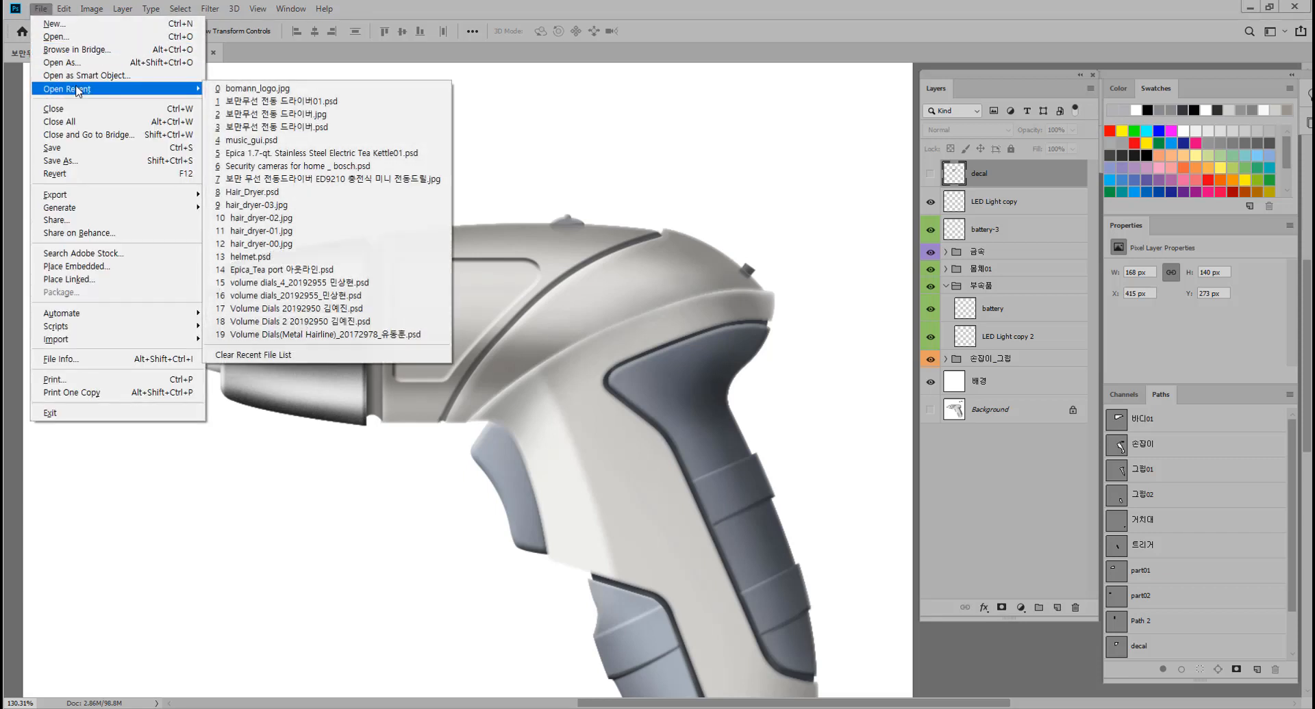
{"action": "left_click", "coordinate": [103, 36]}
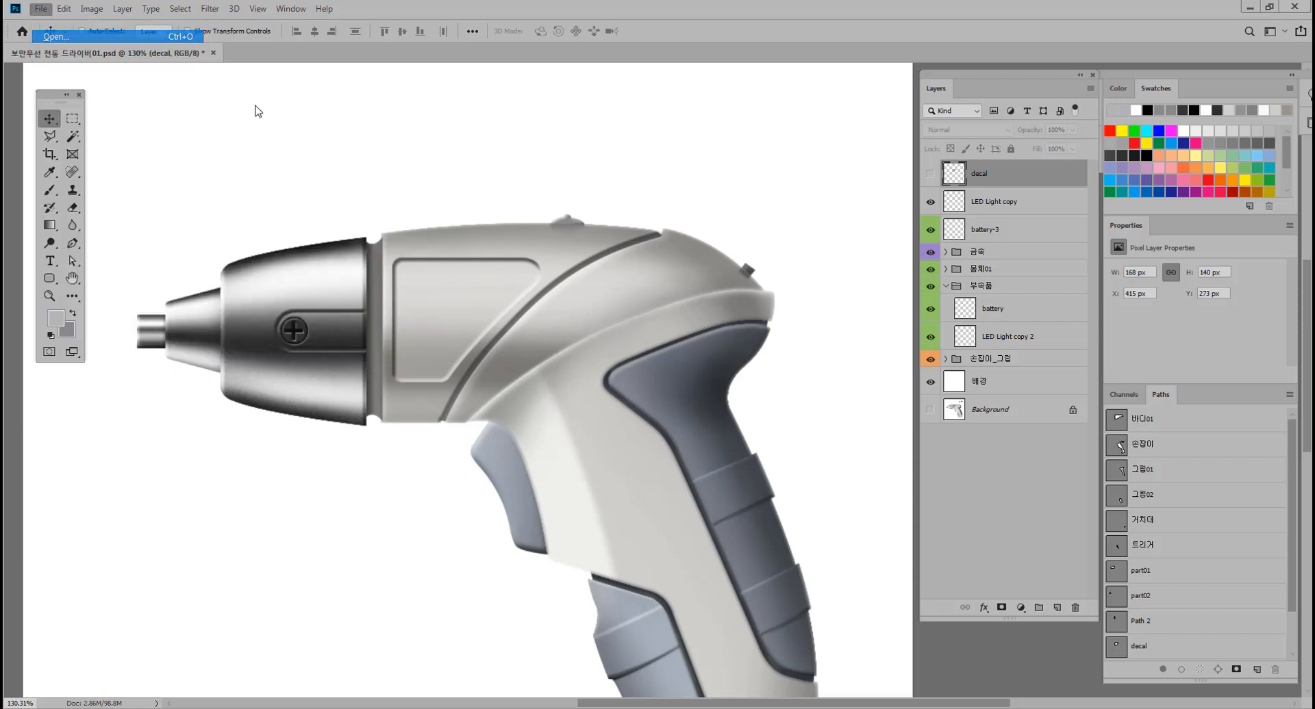
{"action": "left_click", "coordinate": [287, 130]}
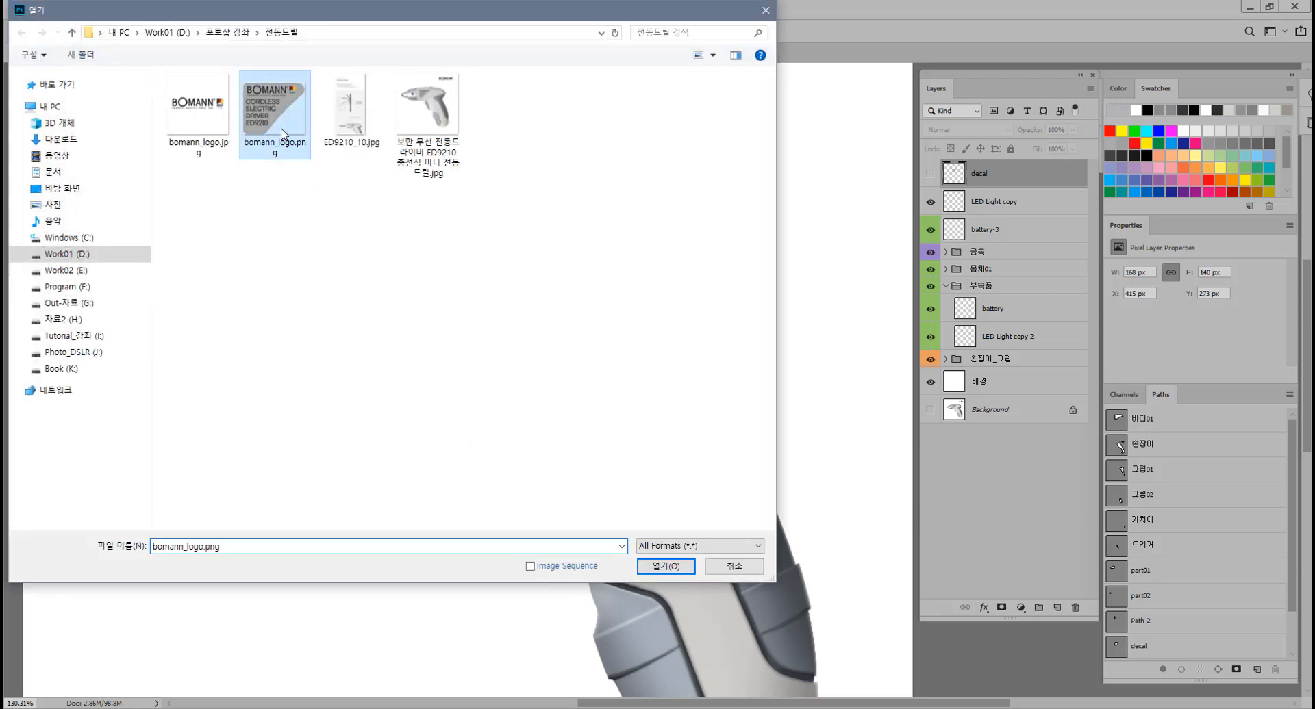
{"action": "left_click", "coordinate": [666, 567]}
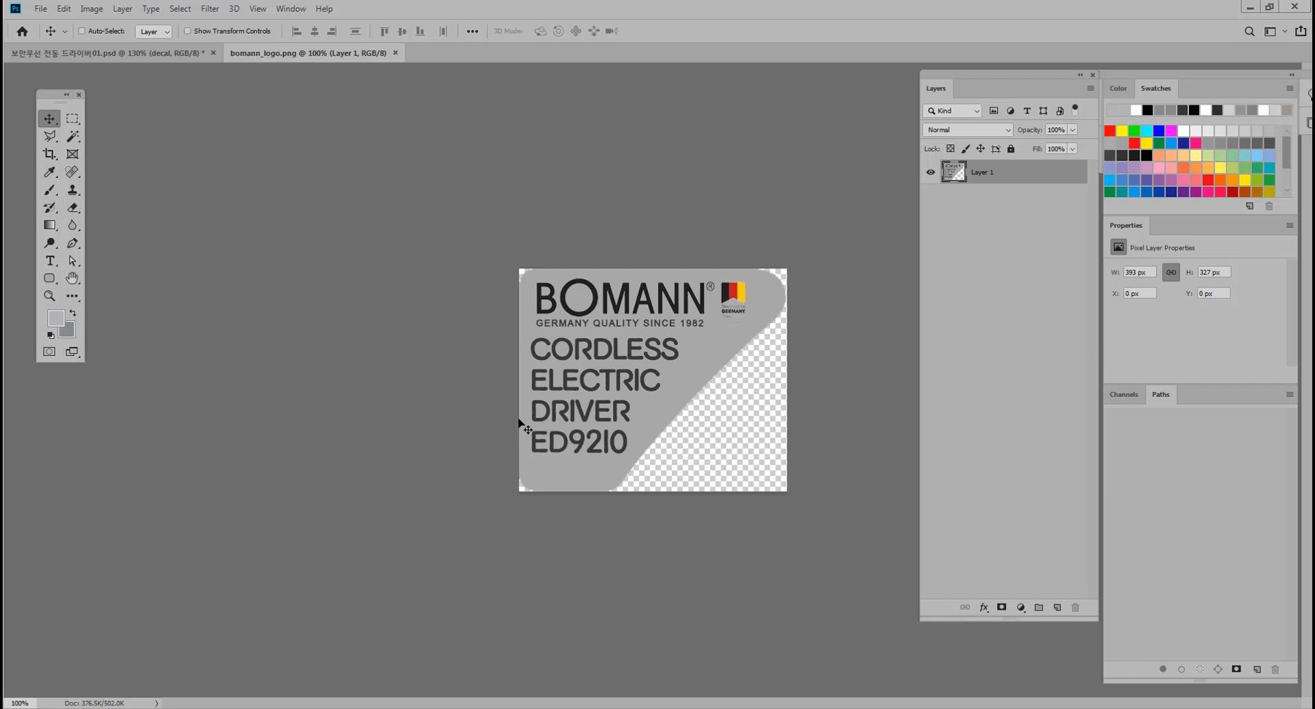
Copy the entire Bomann logo image and paste it as a new layer above the decal layer in the screwdriver document.
{"action": "key", "text": "ctrl+a"}
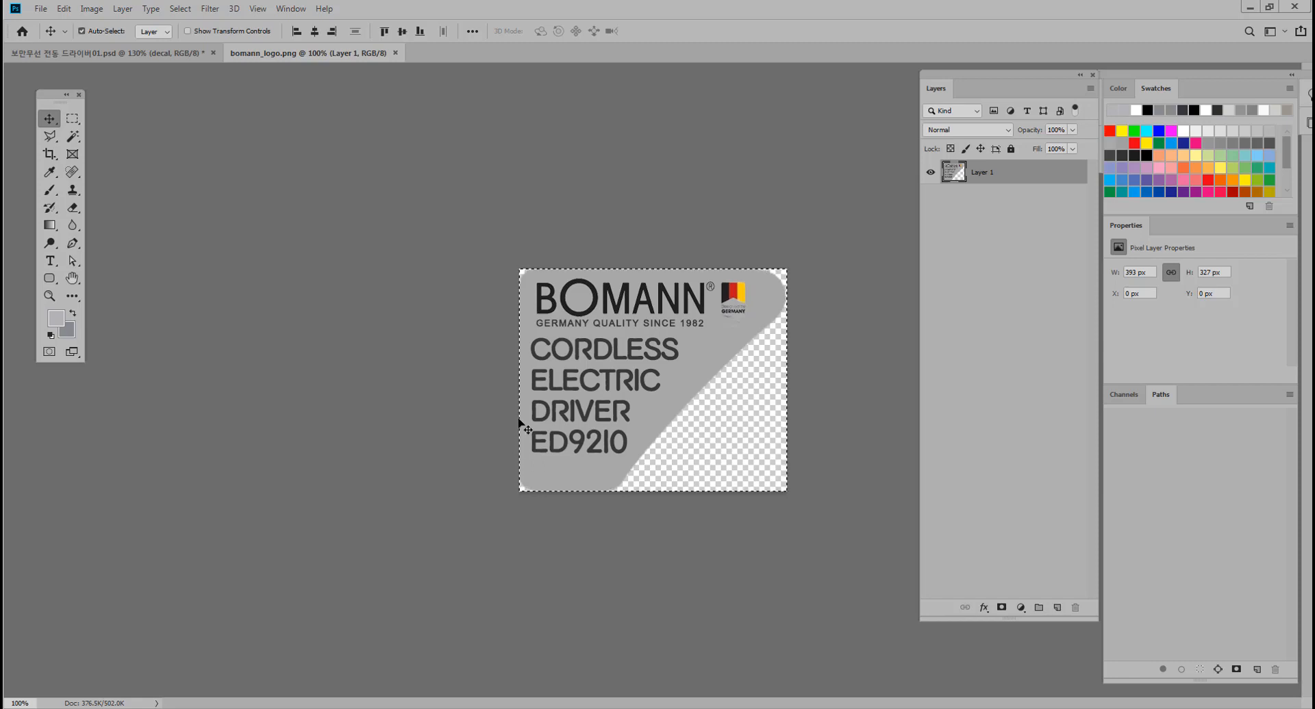
{"action": "left_click", "coordinate": [81, 30]}
{"action": "left_click", "coordinate": [163, 58]}
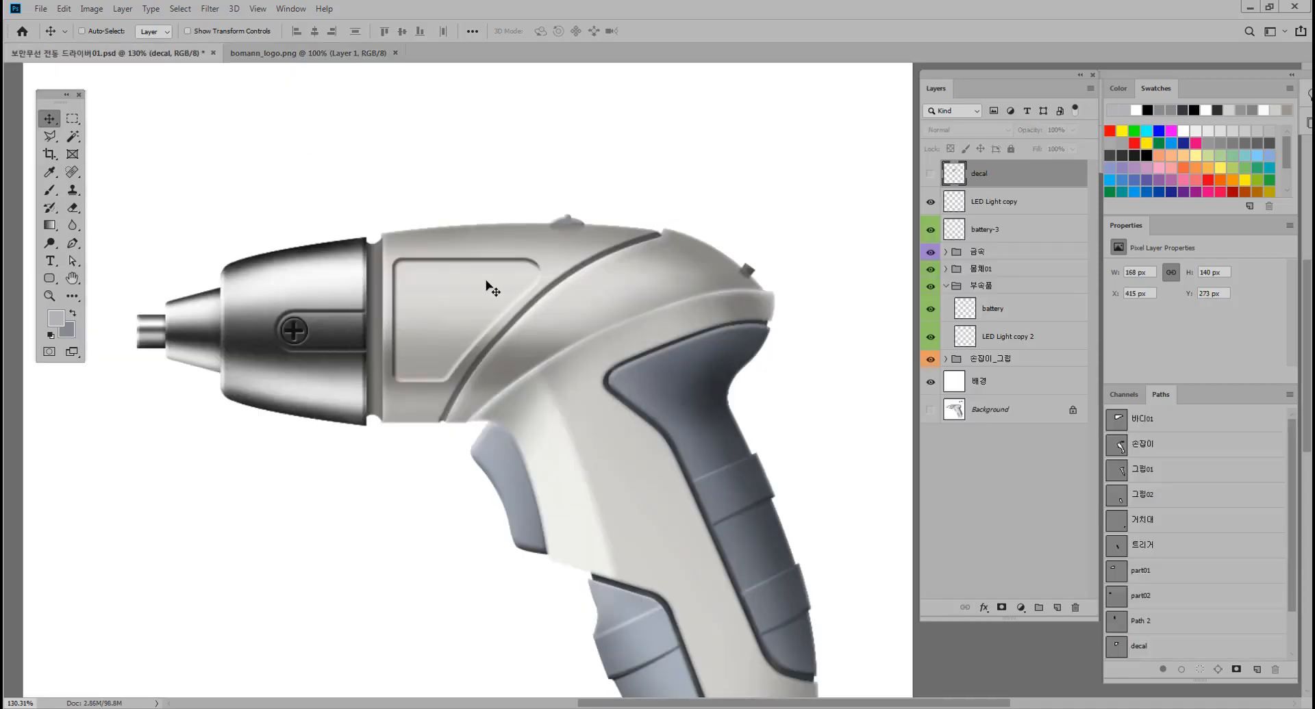
{"action": "key", "text": "ctrl+v"}
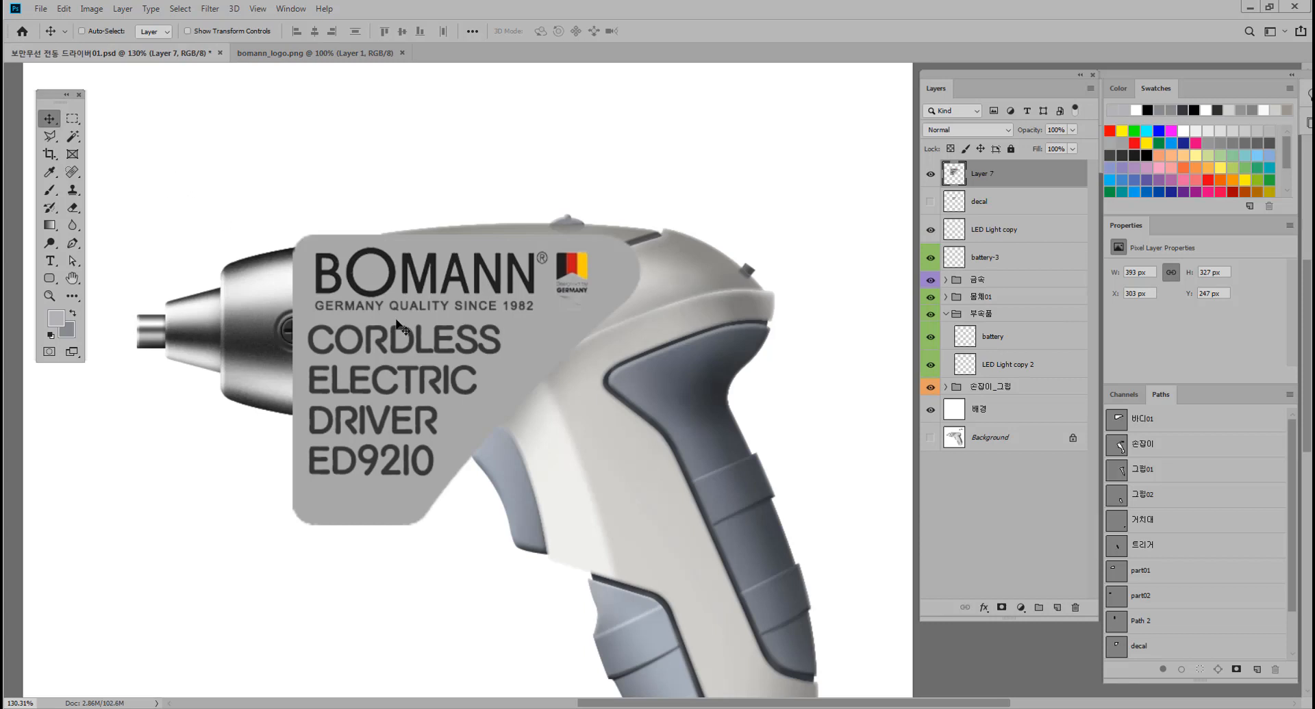
{"action": "left_click", "coordinate": [82, 30]}
Scale the pasted logo to 37.80% and position it inside the recessed panel on the body.
{"action": "key", "text": "ctrl+t"}
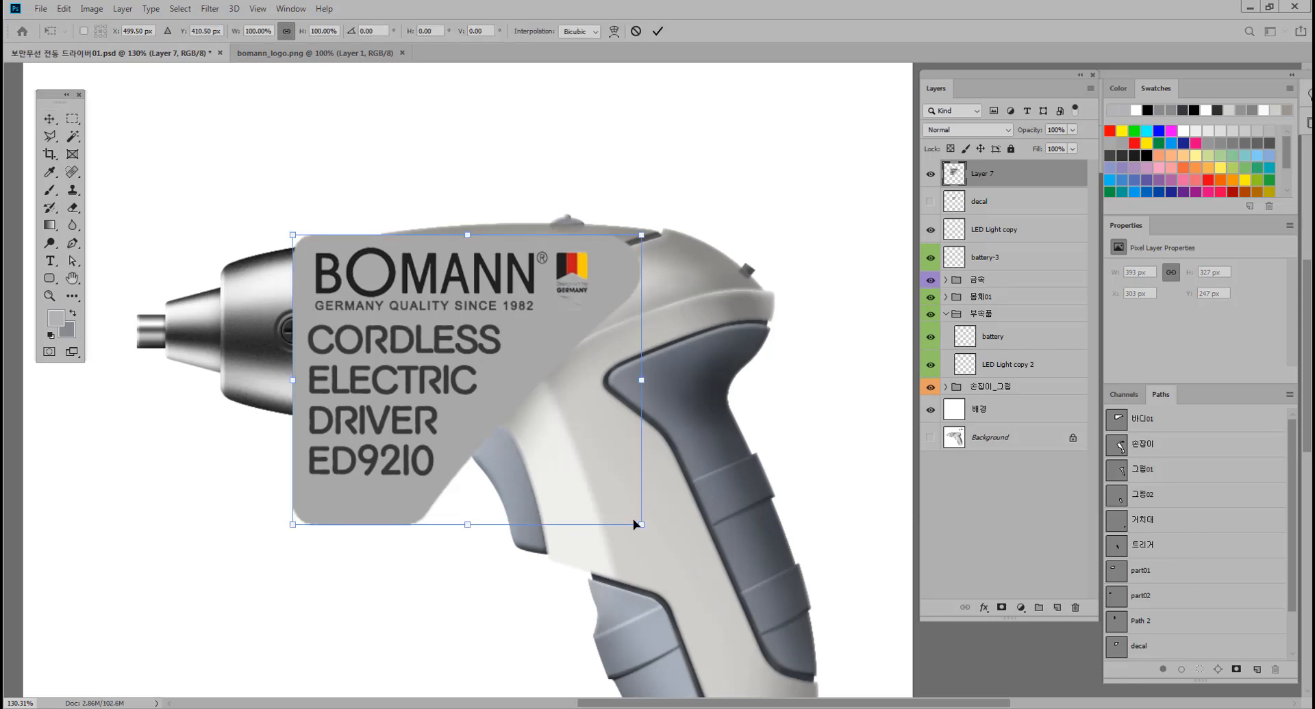
{"action": "left_click_drag", "start_coordinate": [641, 525], "coordinate": [430, 345]}
{"action": "left_click_drag", "start_coordinate": [377, 269], "coordinate": [478, 299]}
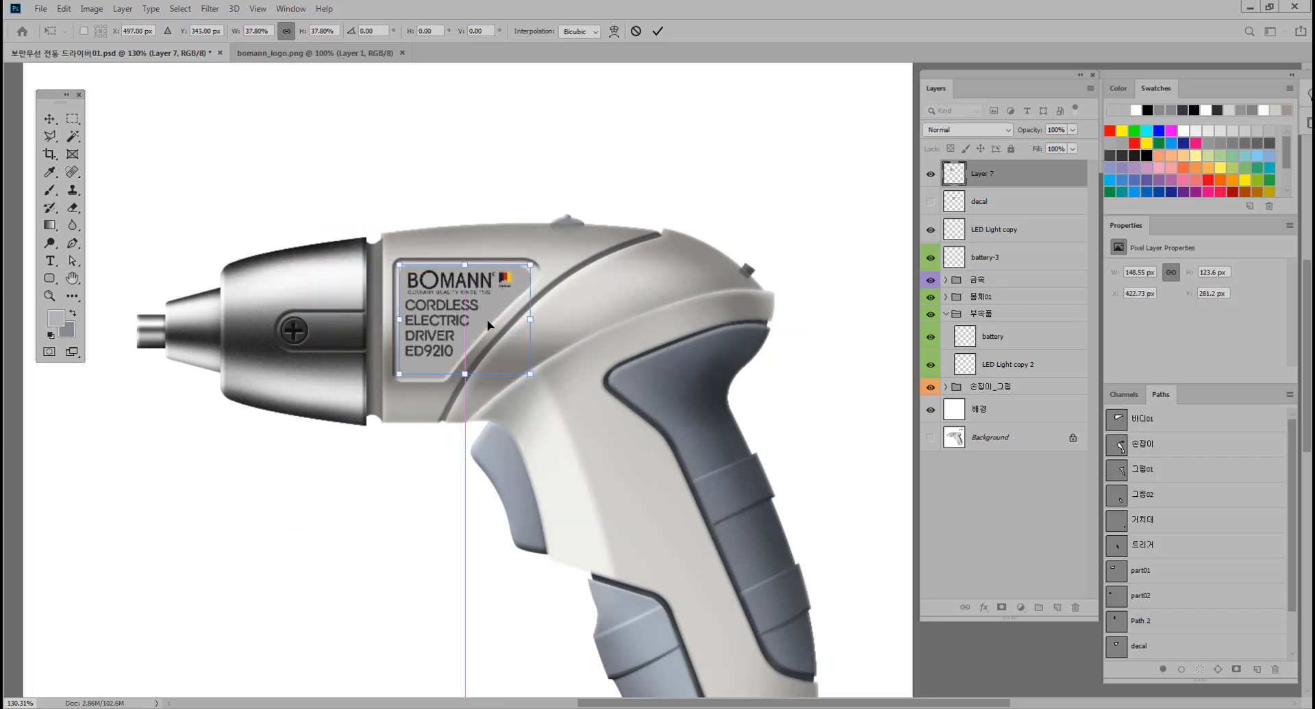
{"action": "left_click_drag", "start_coordinate": [482, 368], "coordinate": [547, 344]}
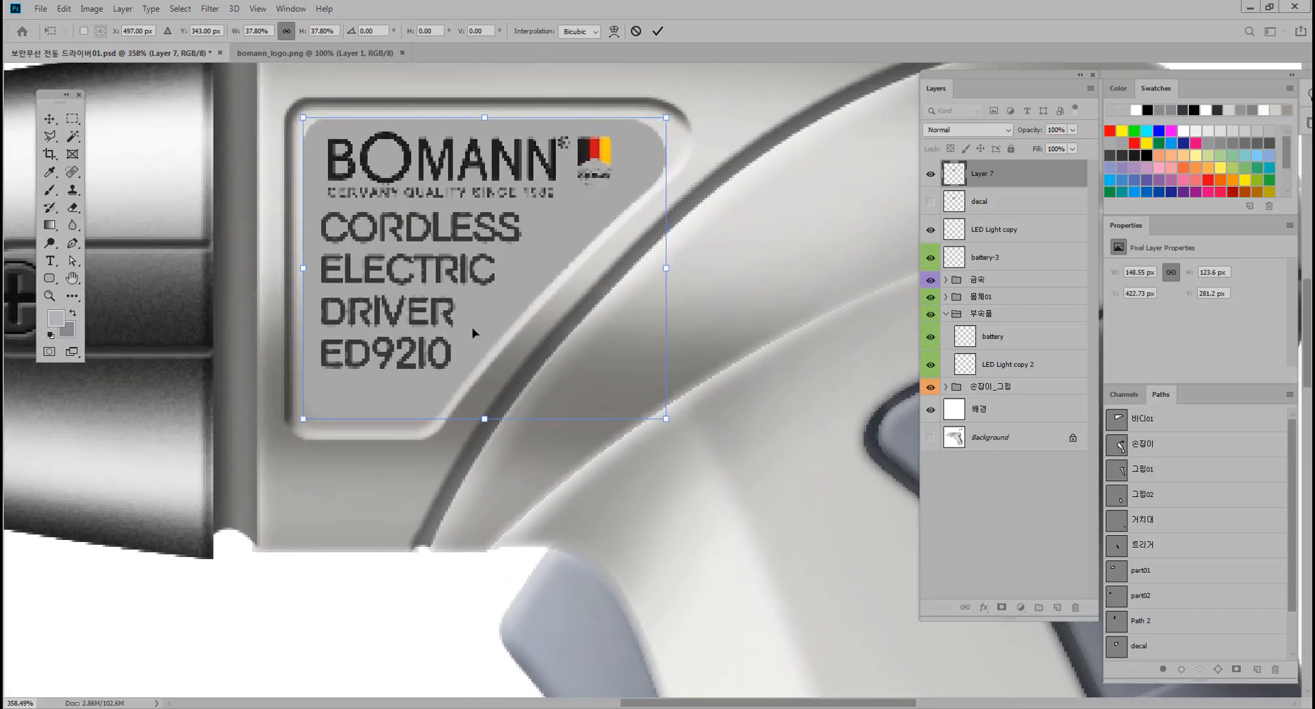
Enlarge the logo to 39.50% to fit the recessed panel, nudge it 1 px left and up, and apply the transform.
{"action": "left_click_drag", "start_coordinate": [302, 120], "coordinate": [295, 110]}
{"action": "left_click_drag", "start_coordinate": [663, 419], "coordinate": [672, 426]}
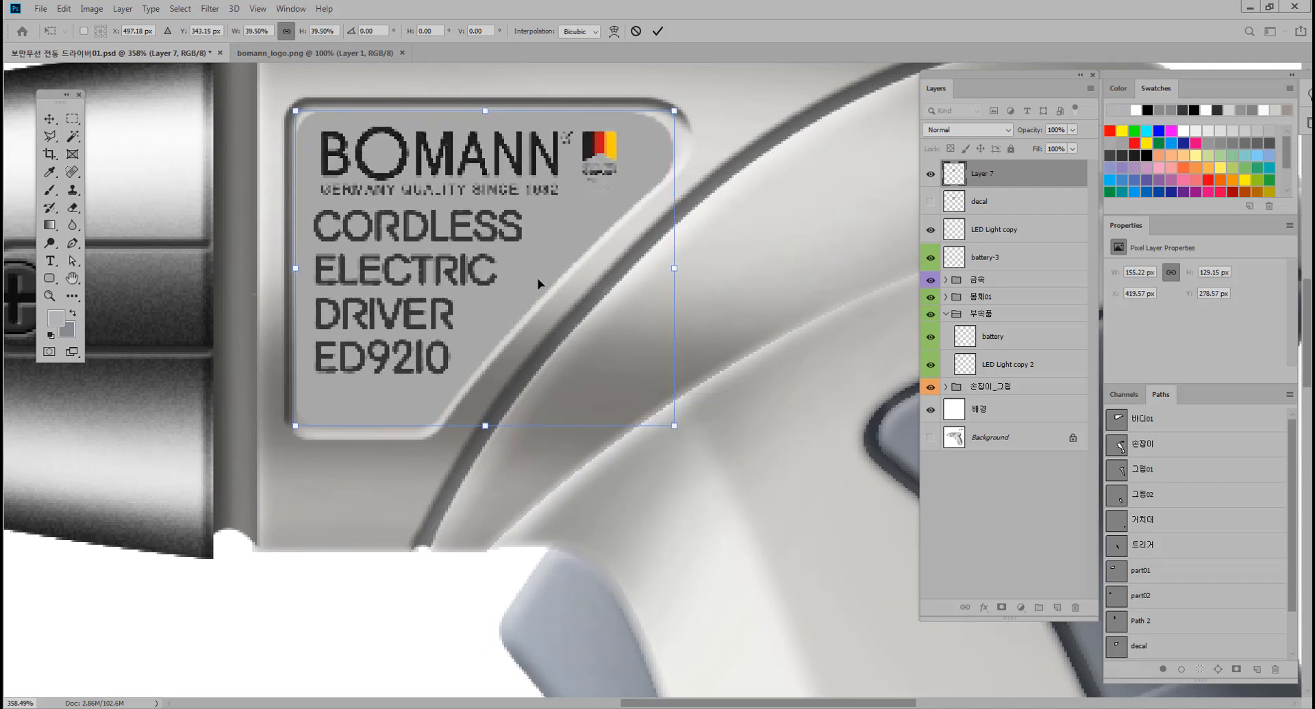
{"action": "key", "text": "Left"}
{"action": "key", "text": "Up"}
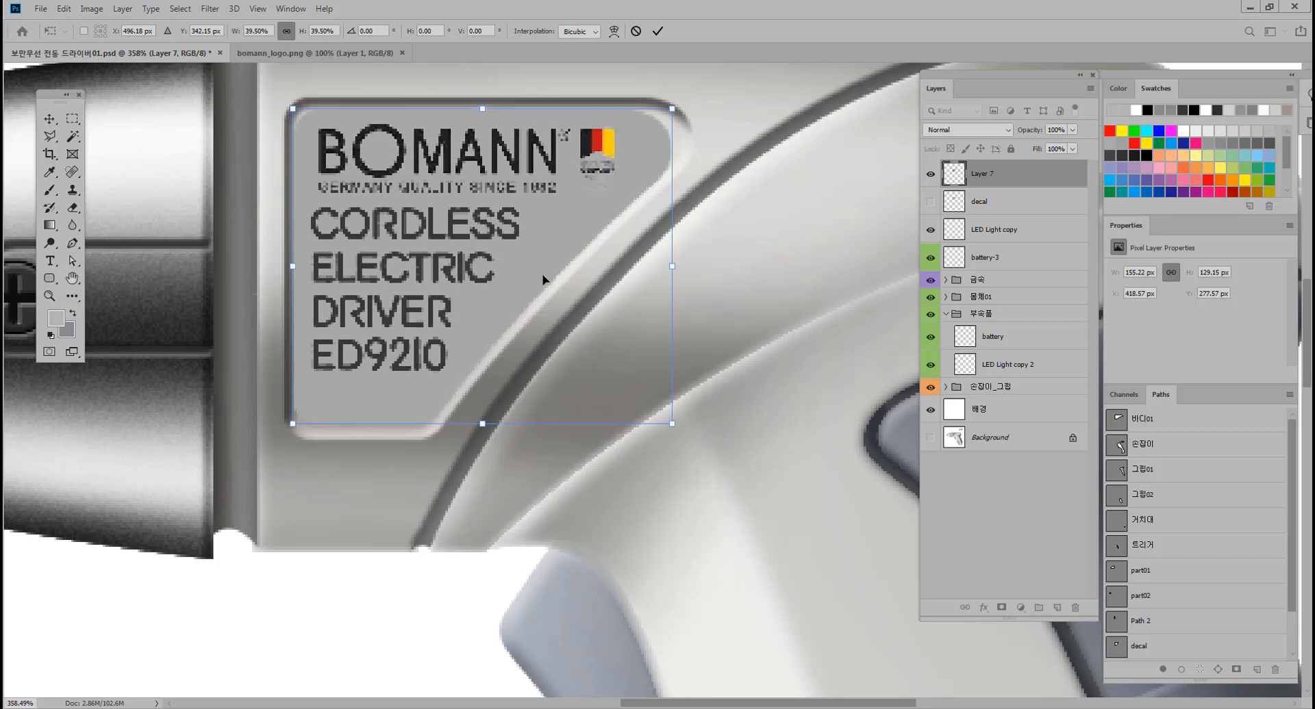
{"action": "key", "text": "Return"}
{"action": "mouse_move", "coordinate": [551, 295]}
{"action": "left_mouse_down"}
{"action": "mouse_move", "coordinate": [502, 292]}
{"action": "mouse_move", "coordinate": [533, 294]}
{"action": "left_mouse_up"}
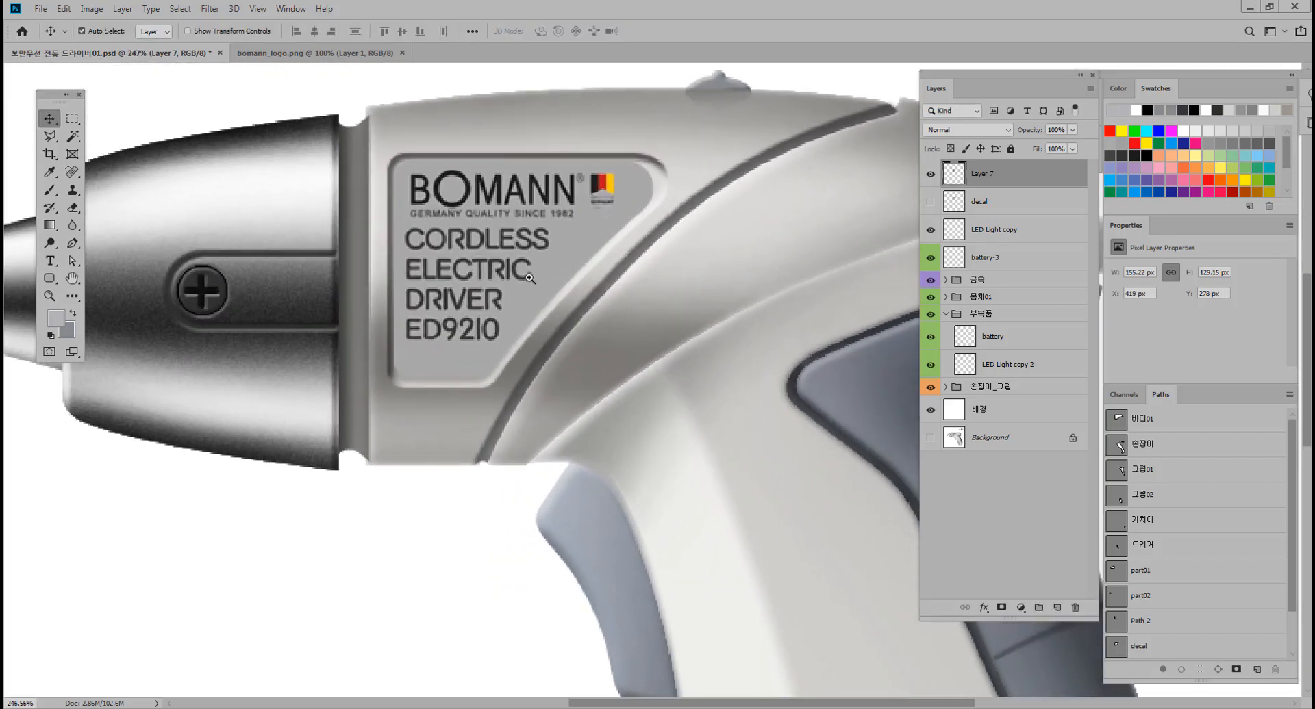
Load the pasted logo layer's pixels as a selection and rename the layer DECAL.
{"action": "left_click", "coordinate": [954, 180], "text": "ctrl"}
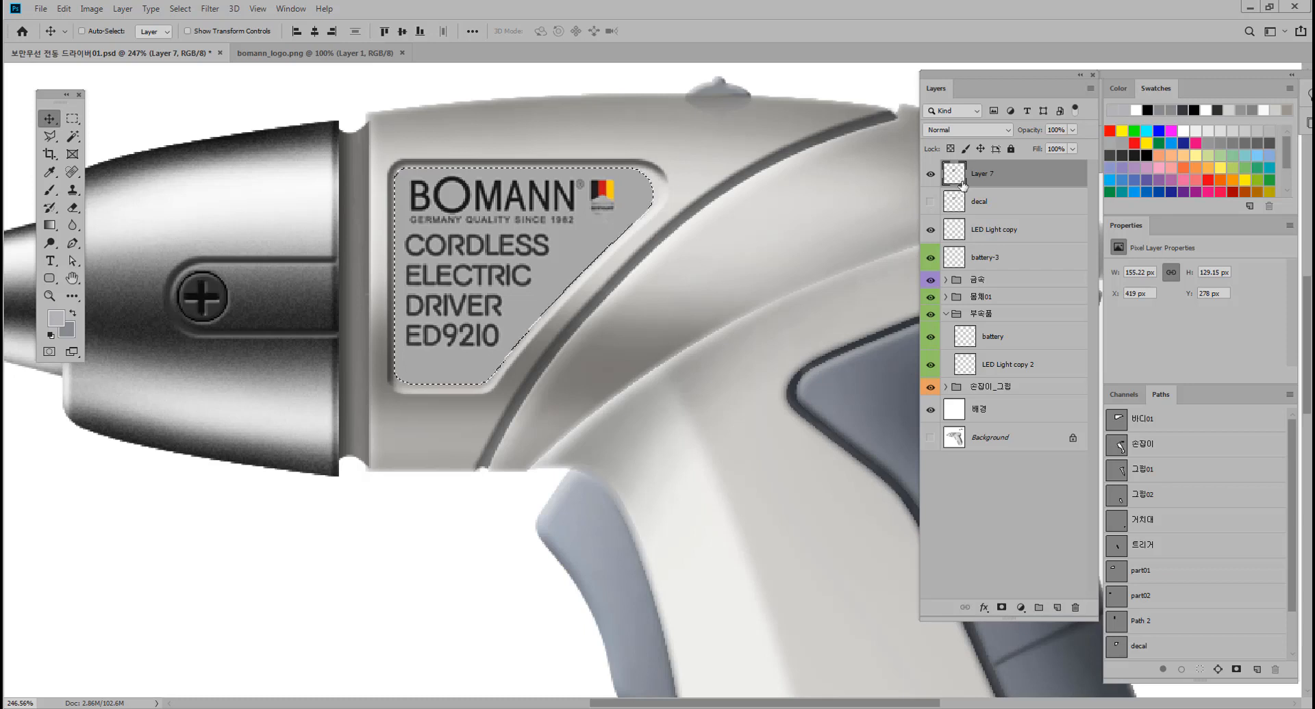
{"action": "double_click", "coordinate": [984, 174]}
{"action": "type", "text": "ECAL"}
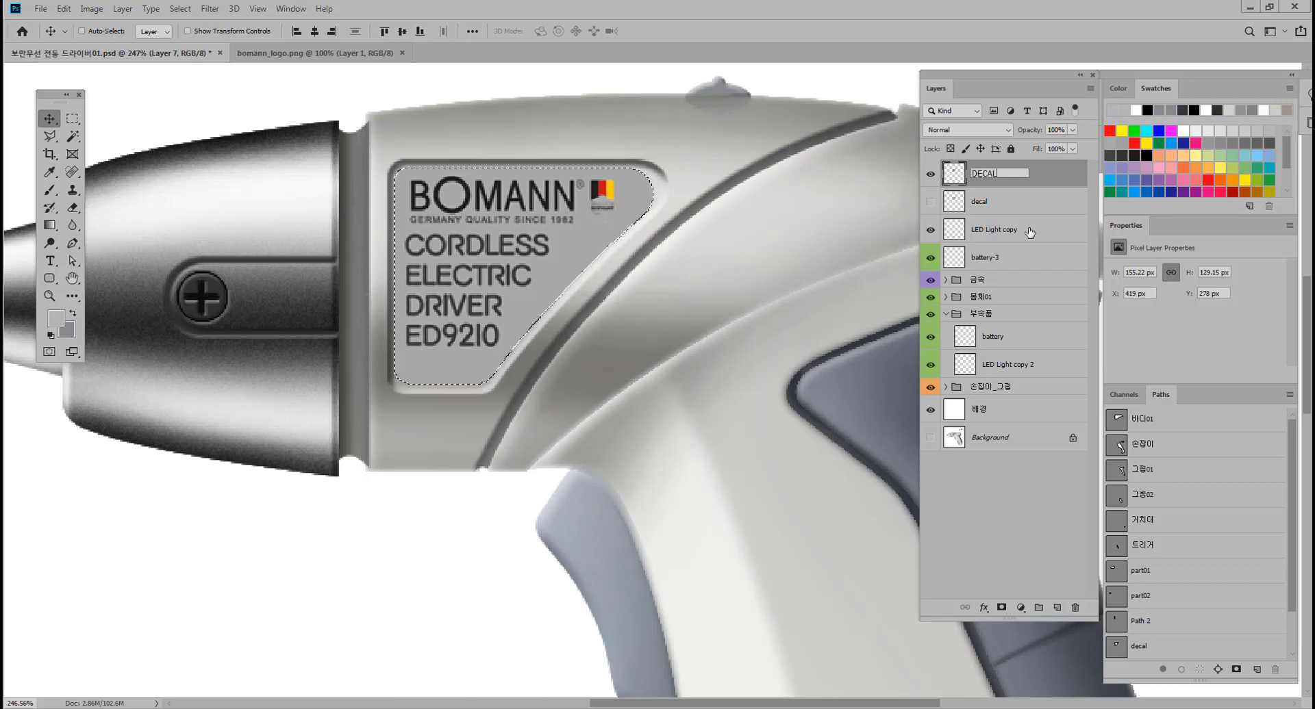
{"action": "key", "text": "Return"}
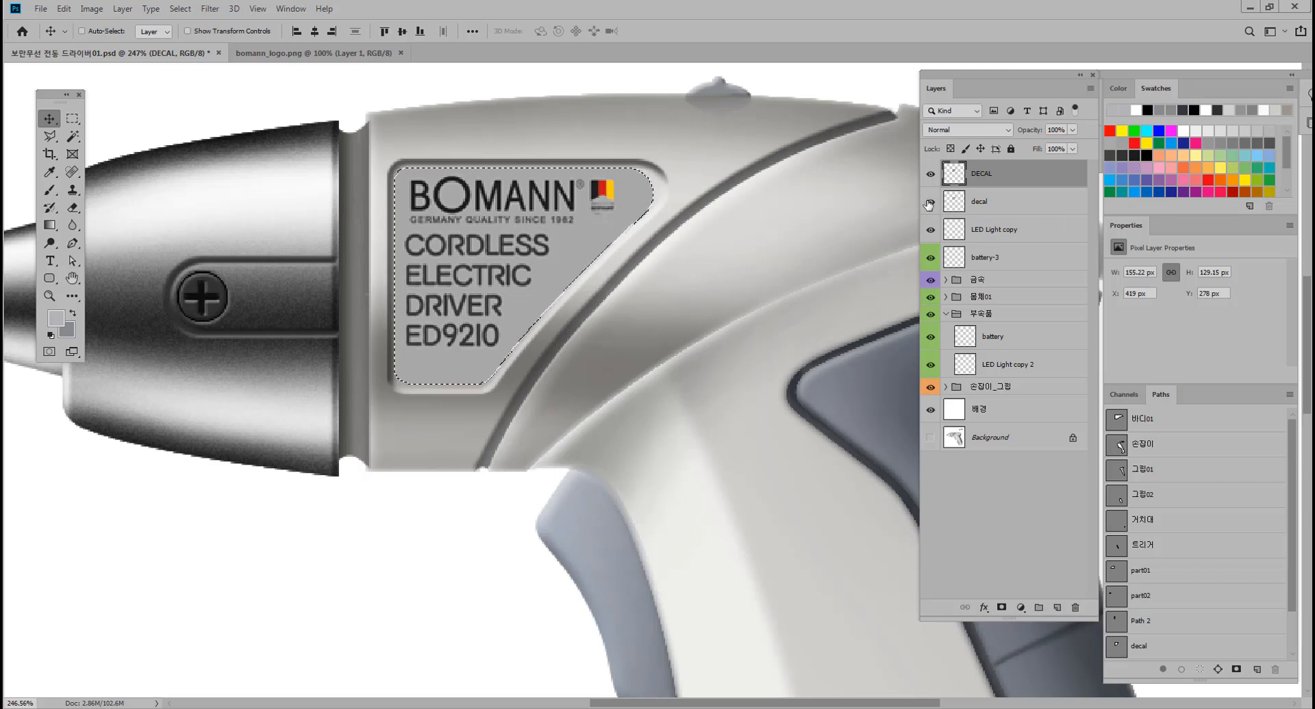
Compare the recessed panel with the old lowercase decal layer shown and hidden, leaving that layer hidden.
{"action": "left_click", "coordinate": [974, 205]}
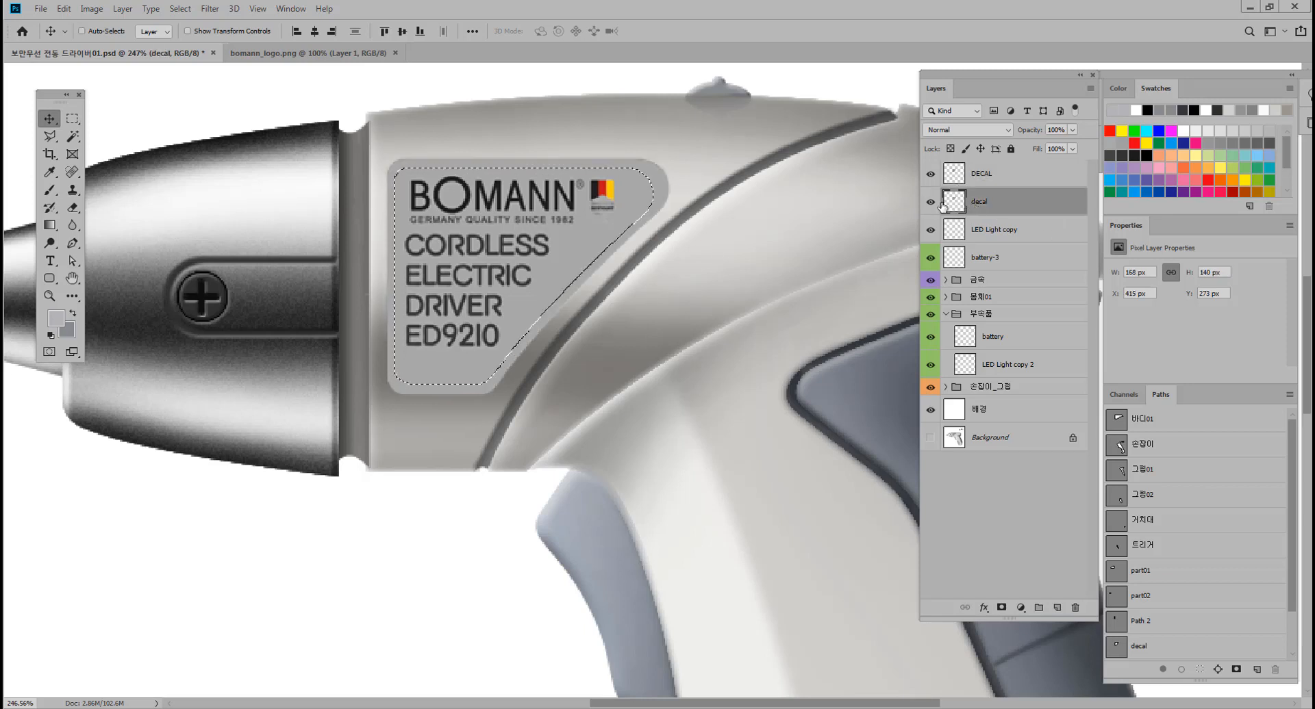
{"action": "left_click", "coordinate": [931, 204]}
{"action": "left_click", "coordinate": [931, 204]}
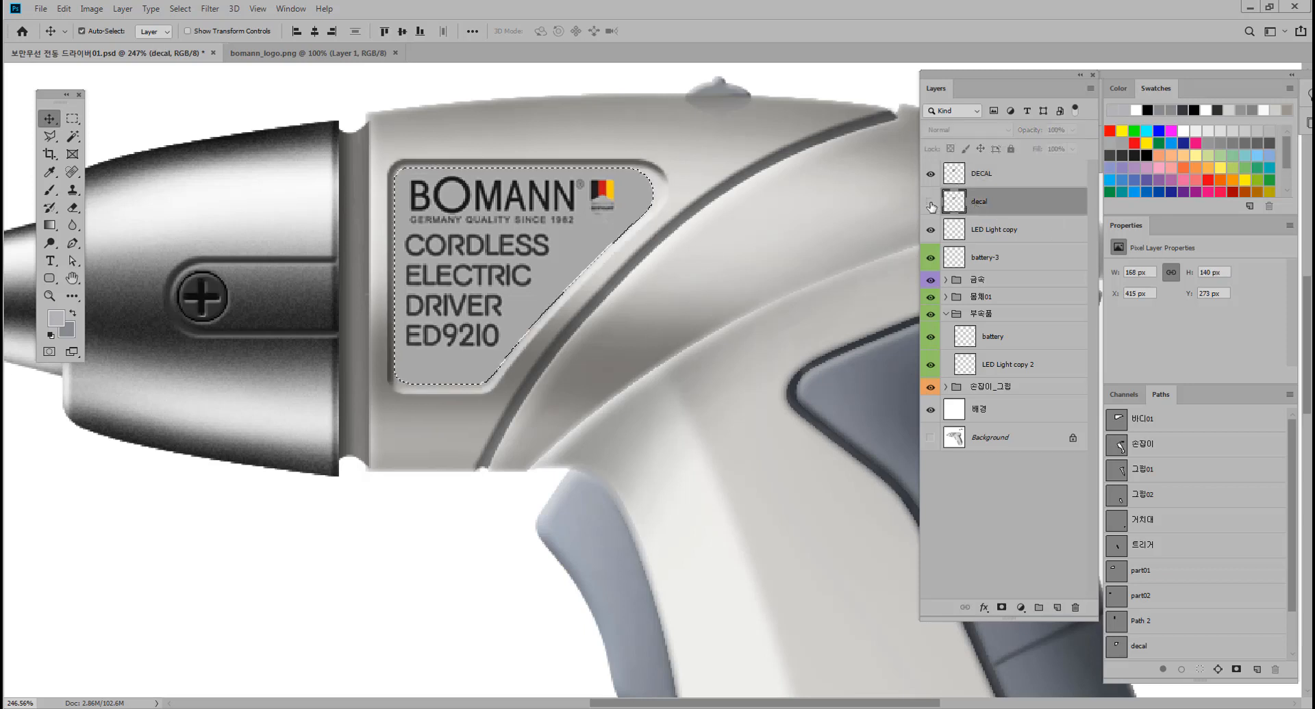
{"action": "left_click", "coordinate": [930, 204]}
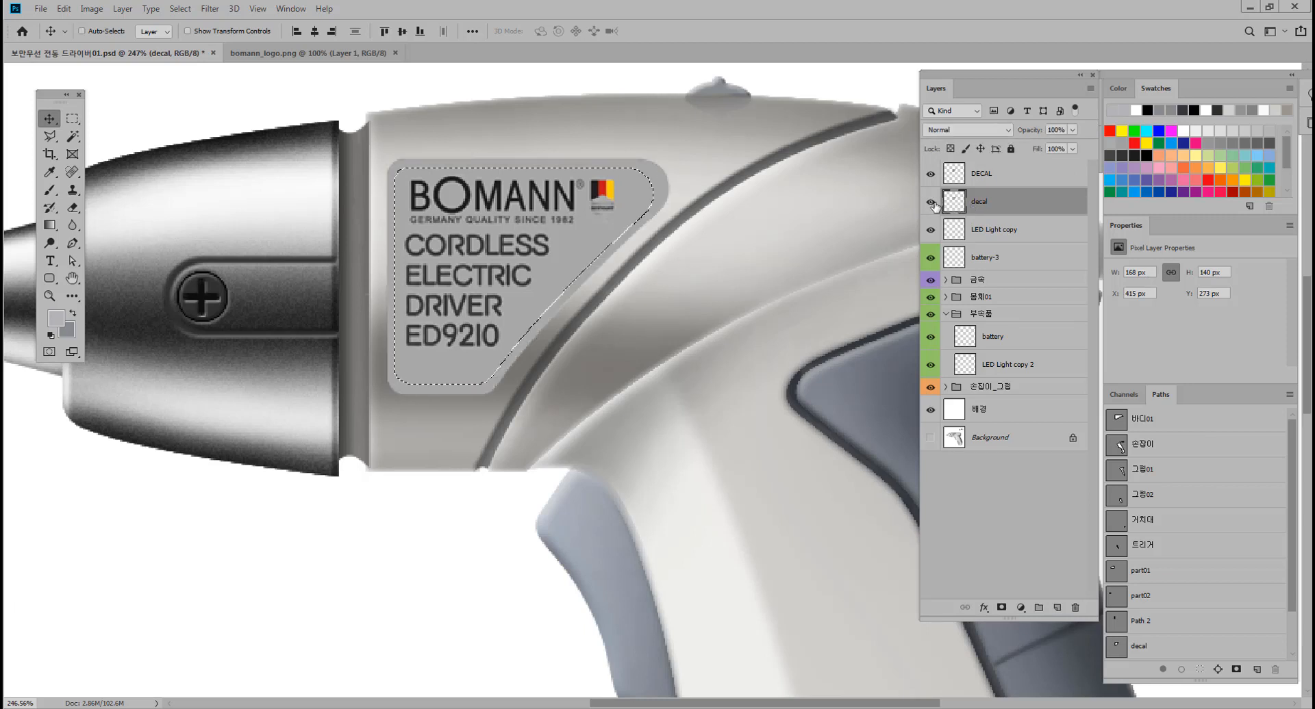
{"action": "left_click", "coordinate": [931, 204]}
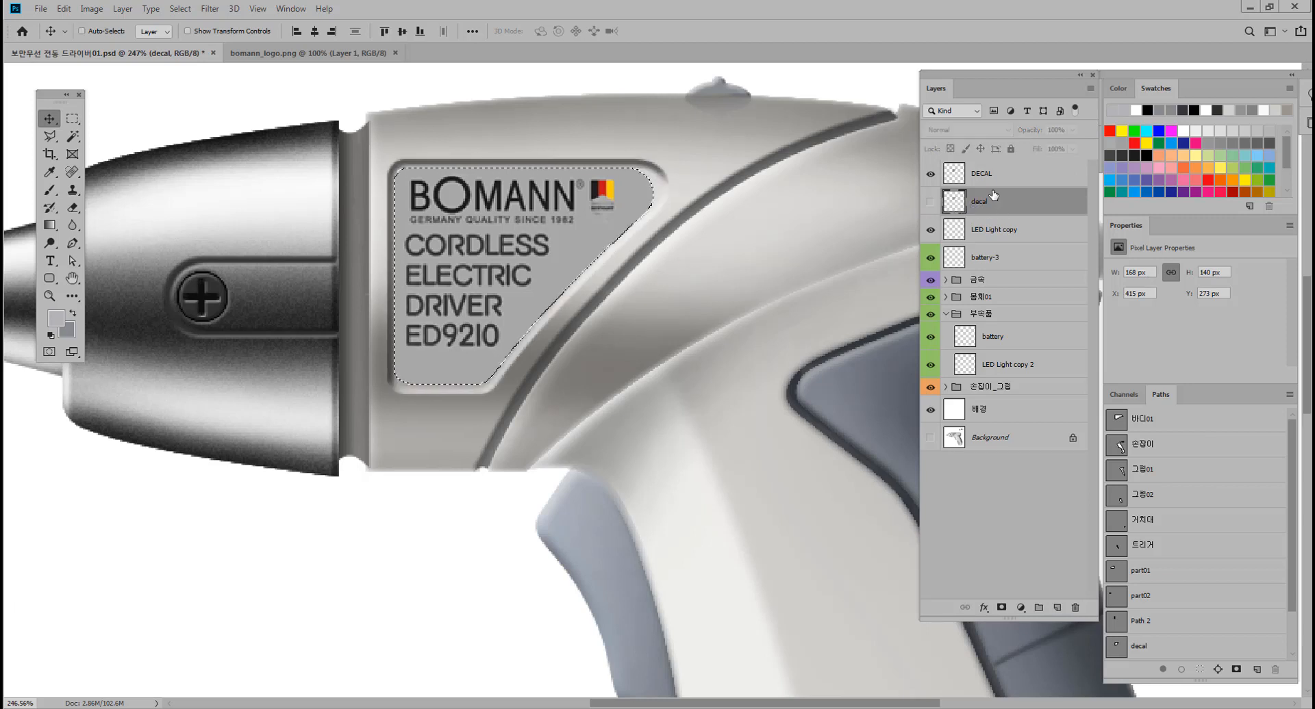
Shade the selected area of the DECAL layer with default black, using a soft 45 px brush at 3% opacity.
{"action": "left_click", "coordinate": [984, 175], "text": "shift"}
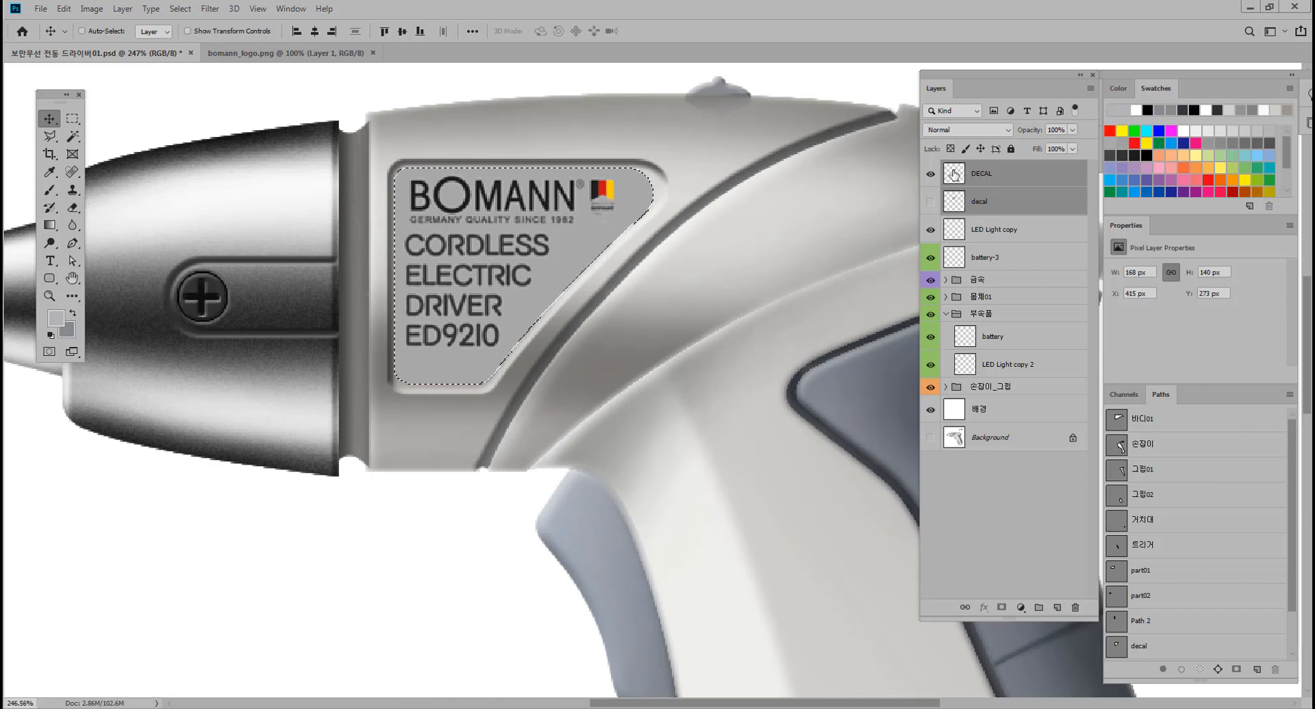
{"action": "left_click", "coordinate": [984, 175]}
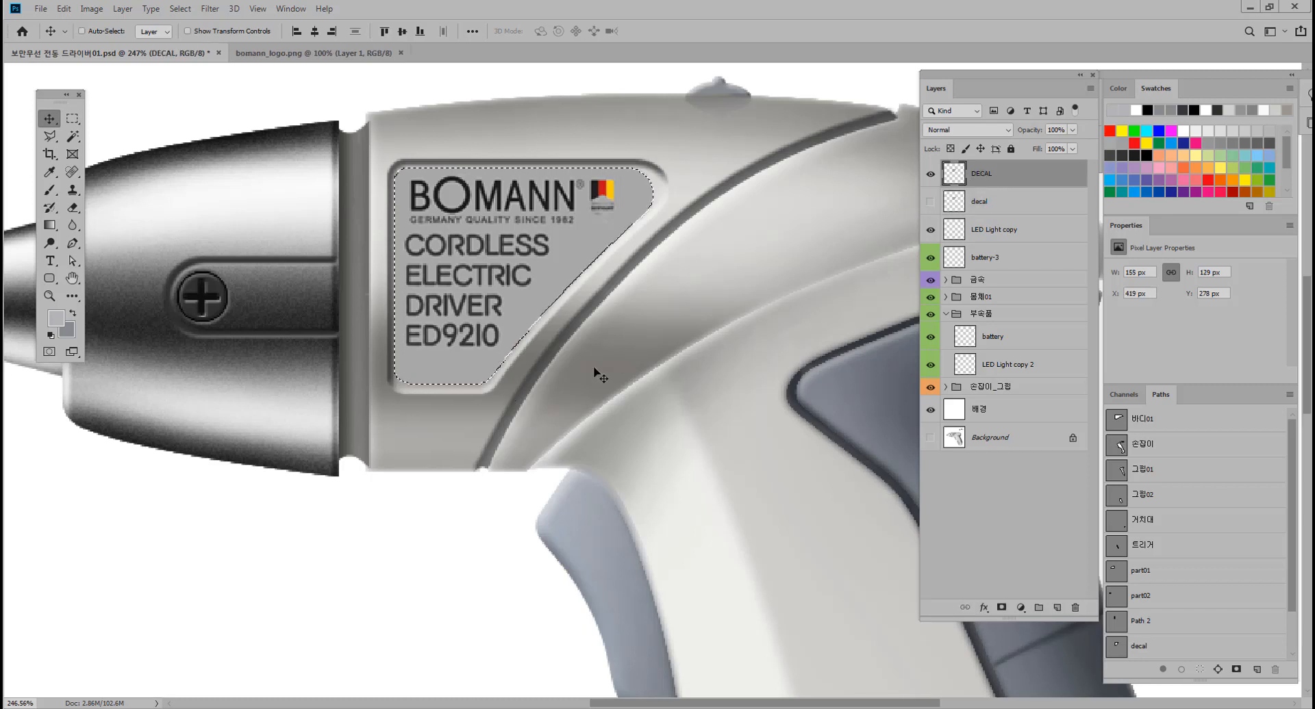
{"action": "left_click", "coordinate": [50, 336]}
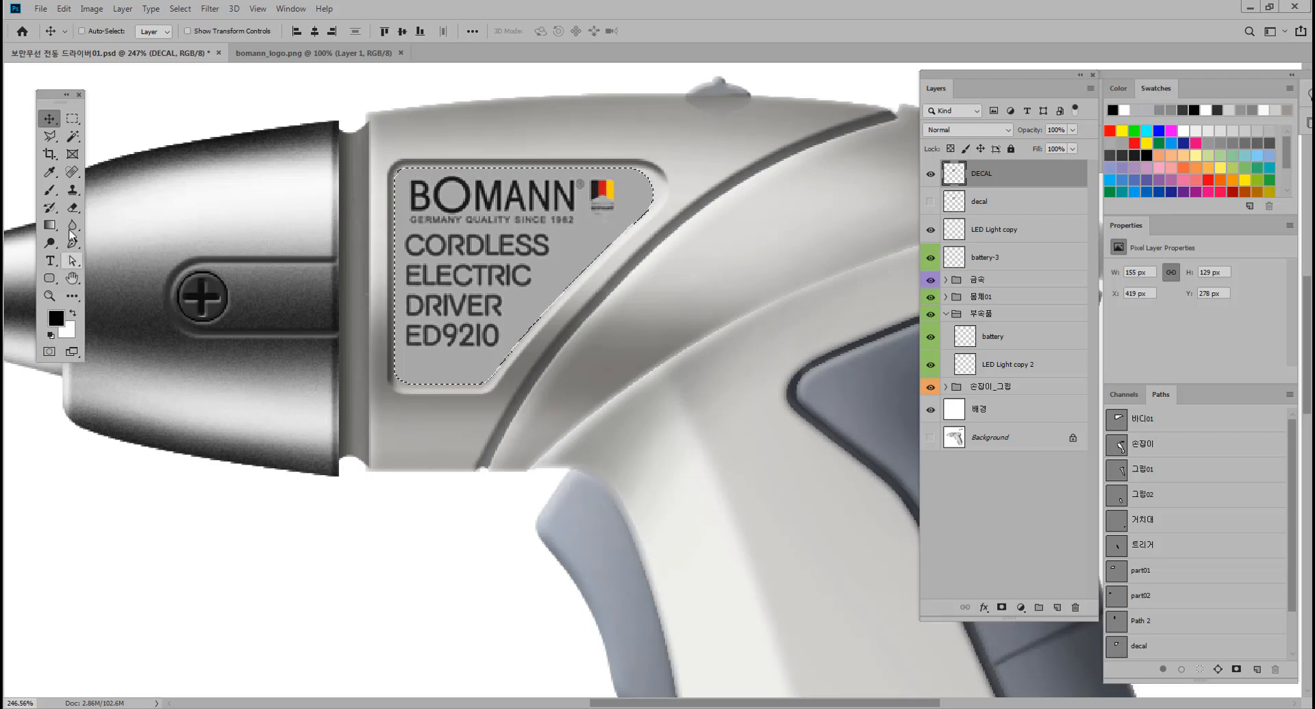
{"action": "left_click", "coordinate": [49, 190]}
{"action": "key", "text": "ctrl+0"}
{"action": "left_click_drag", "start_coordinate": [371, 334], "coordinate": [392, 332]}
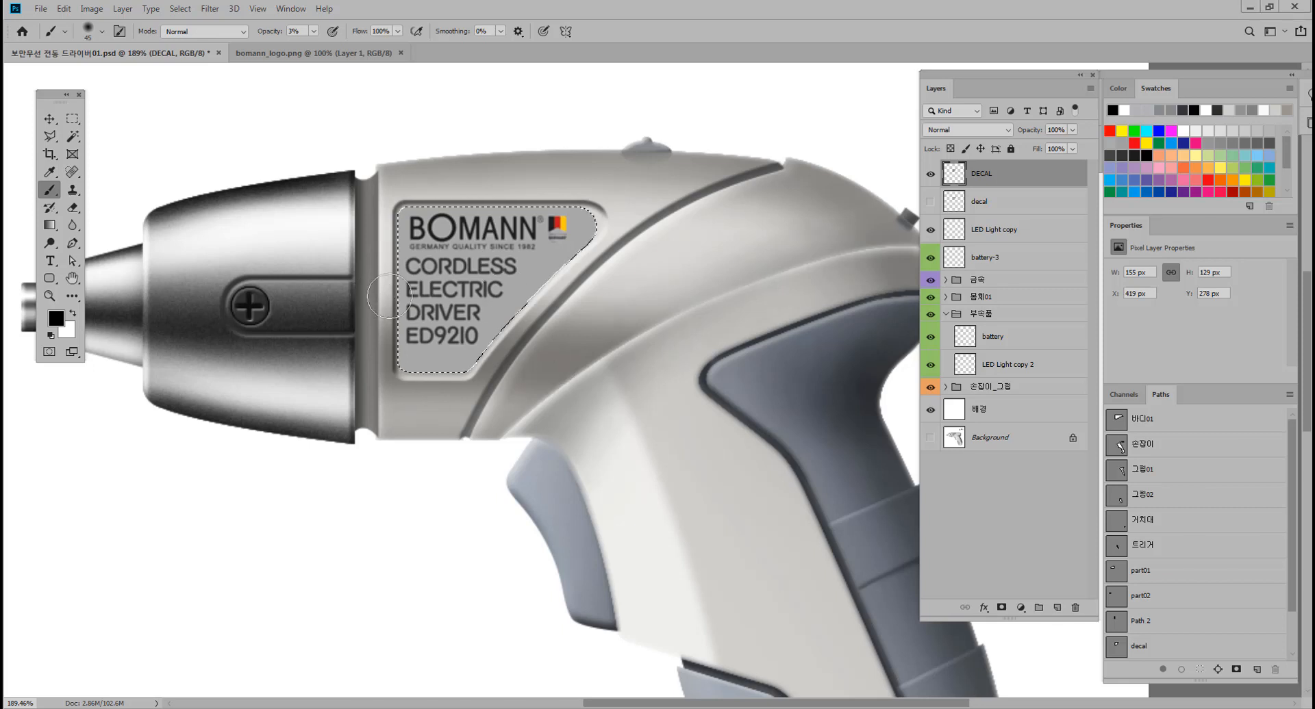
{"action": "mouse_move", "coordinate": [414, 296]}
{"action": "left_mouse_down"}
{"action": "mouse_move", "coordinate": [404, 305]}
{"action": "mouse_move", "coordinate": [434, 311]}
{"action": "left_mouse_up"}
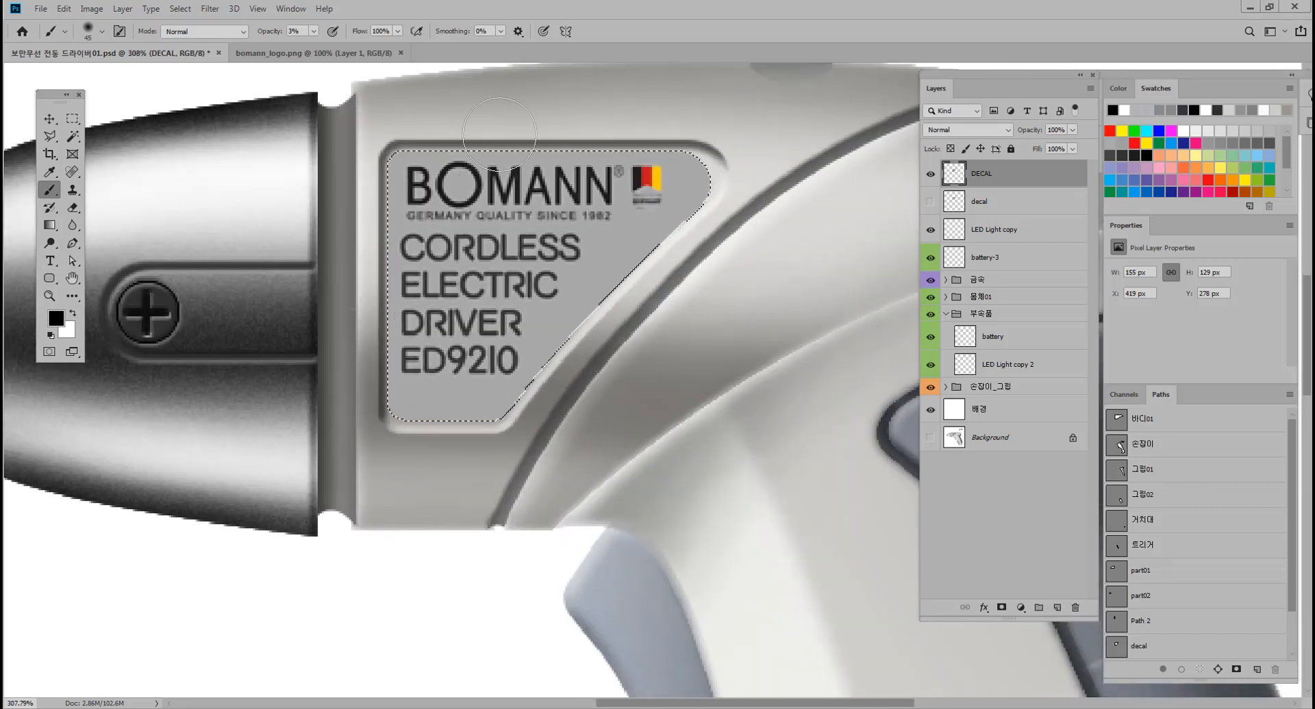
{"action": "scroll", "coordinate": [589, 346], "scroll_direction": "down", "scroll_amount": 1}
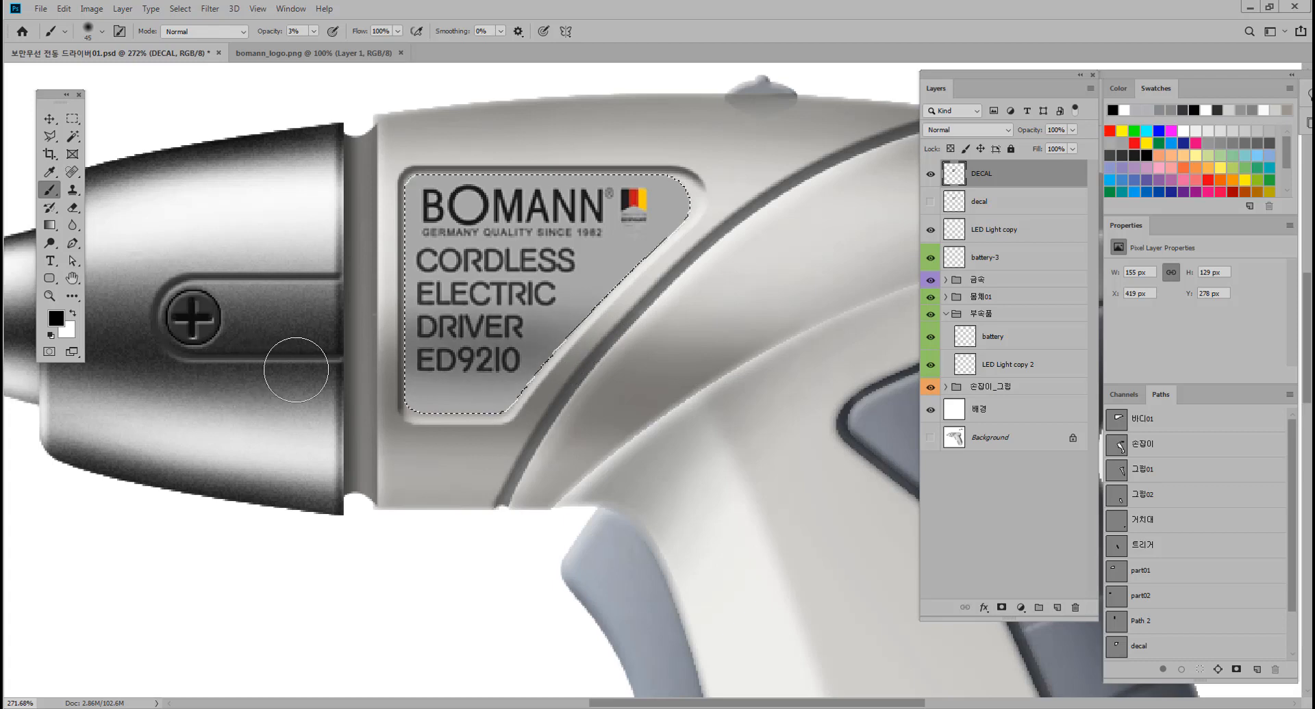
{"action": "left_click_drag", "start_coordinate": [728, 367], "coordinate": [698, 370]}
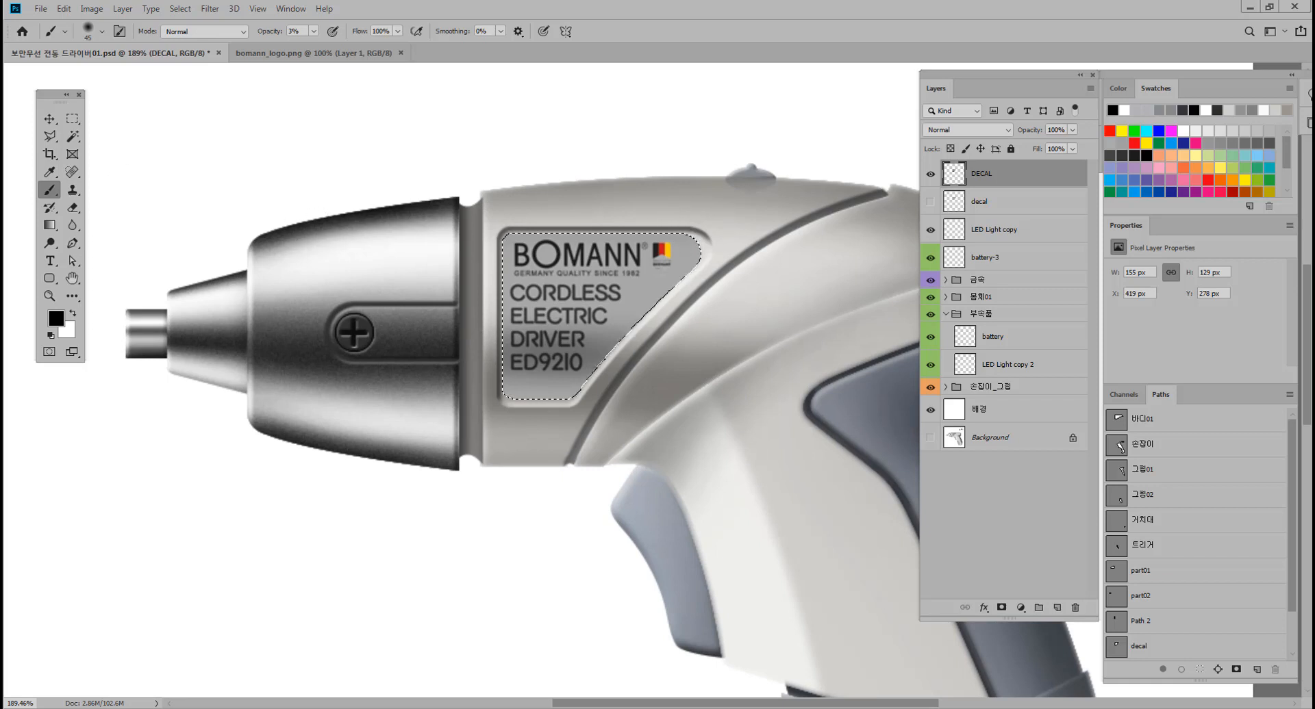
Brush white highlights over the upper part of the decal with a 70 px brush at 3% opacity, and deselect.
{"action": "left_click", "coordinate": [73, 313]}
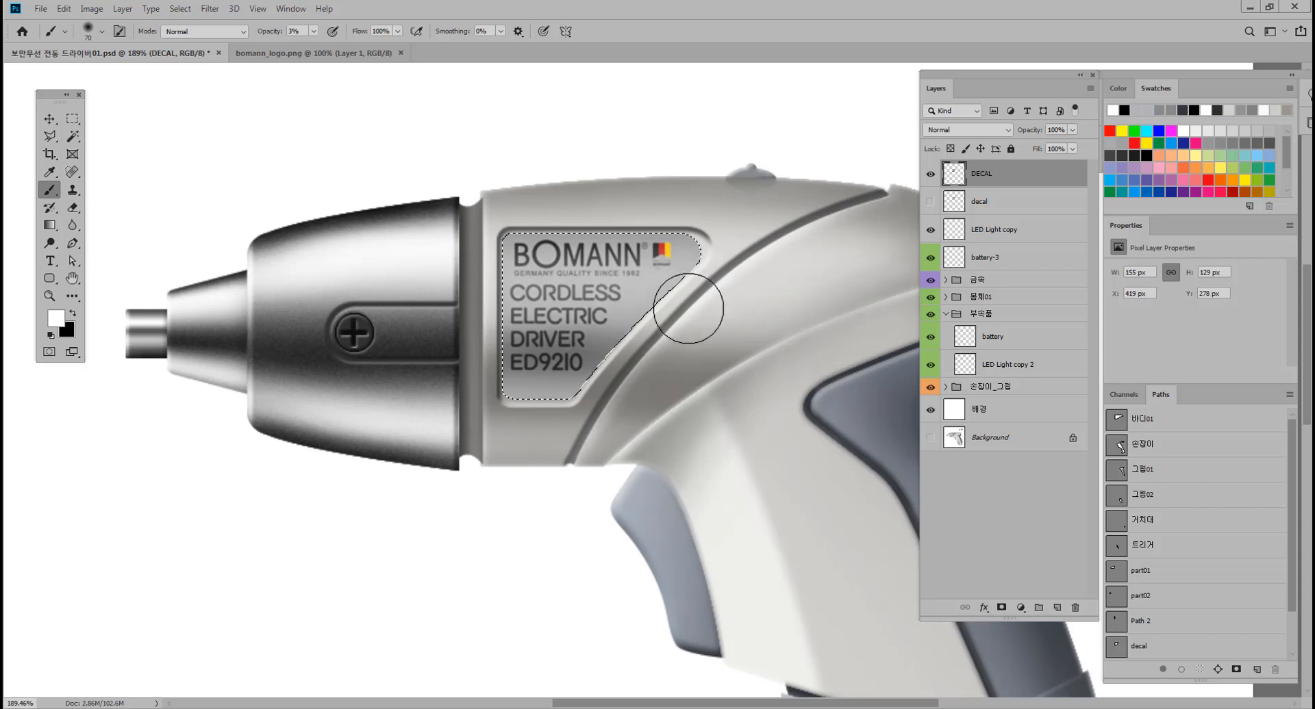
{"action": "left_click_drag", "start_coordinate": [700, 321], "coordinate": [674, 312]}
{"action": "left_click", "coordinate": [76, 313]}
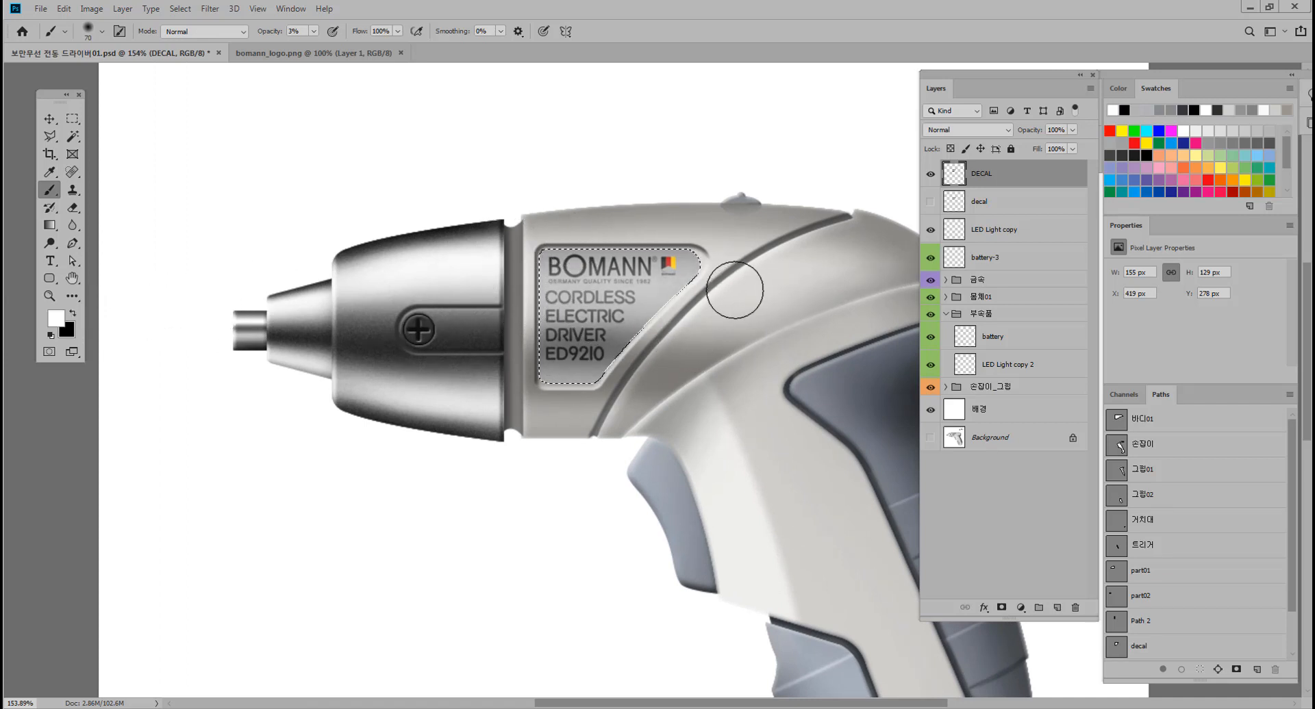
{"action": "key", "text": "ctrl+d"}
{"action": "left_click_drag", "start_coordinate": [681, 341], "coordinate": [627, 360]}
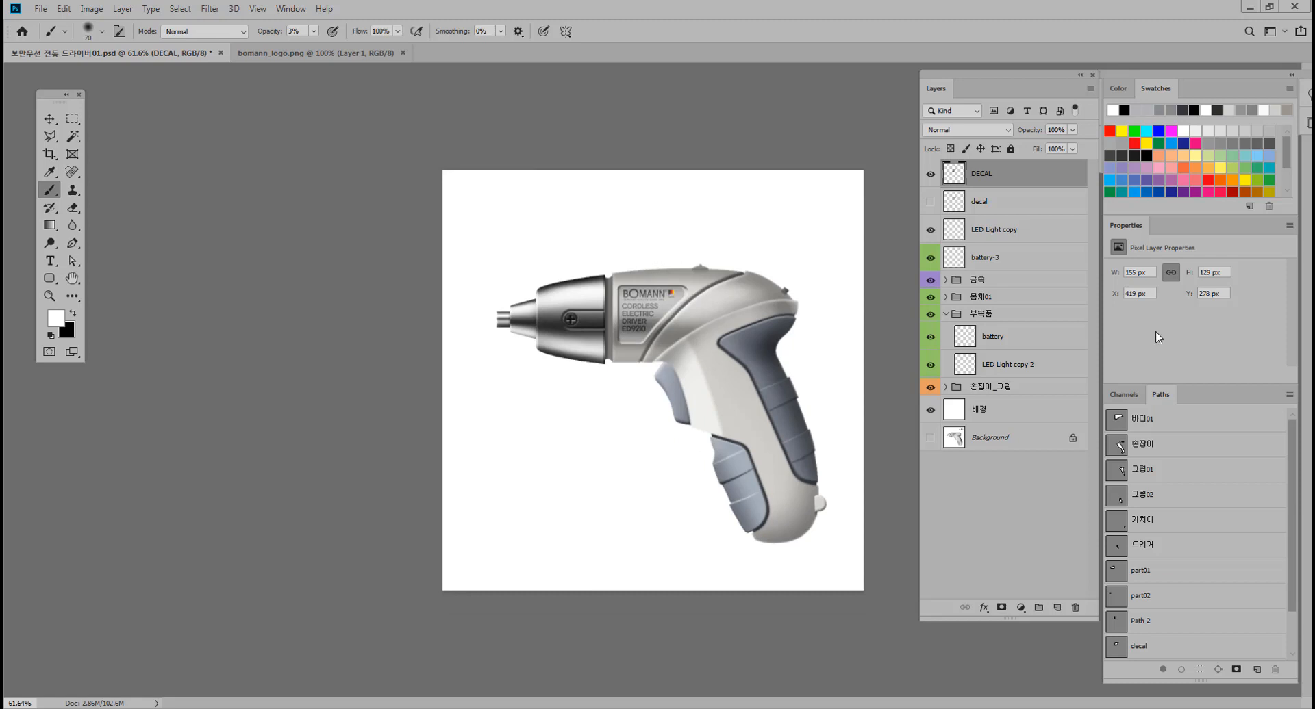
Select the 배경 layer and choose the dark gray gradient preset for the Gradient tool.
{"action": "left_click", "coordinate": [1033, 412]}
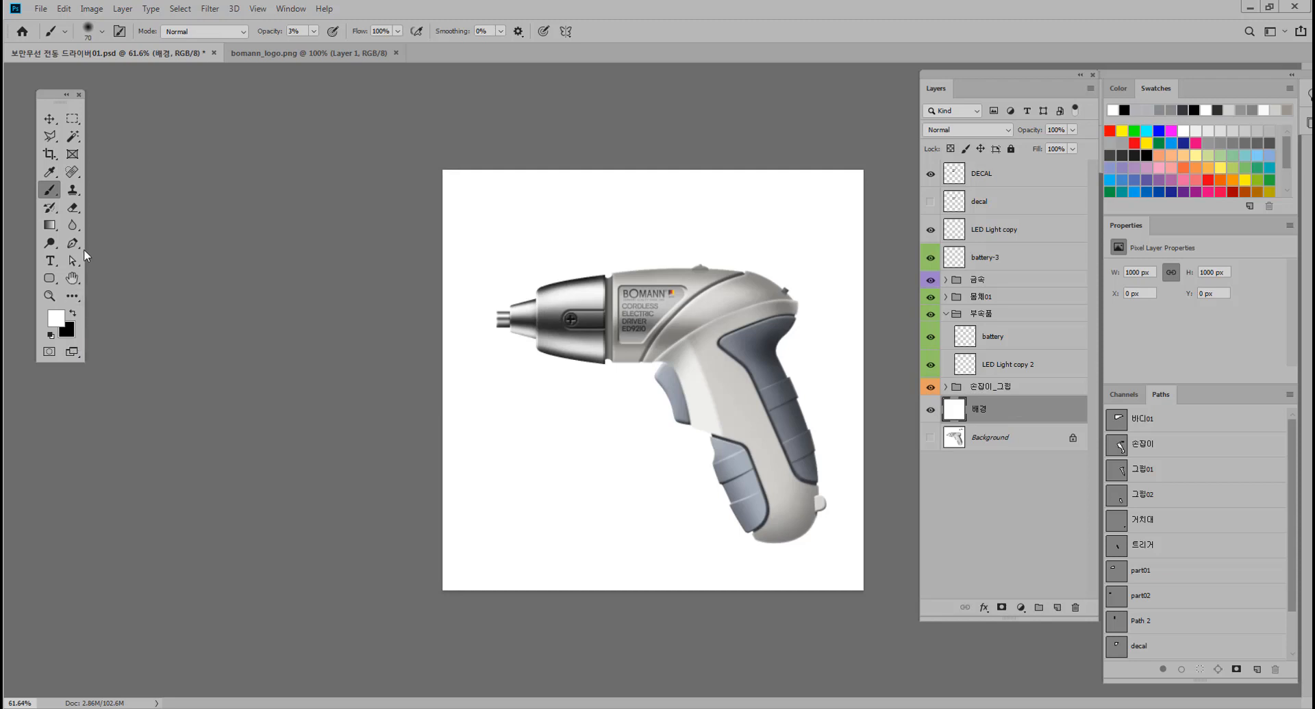
{"action": "left_click", "coordinate": [49, 225]}
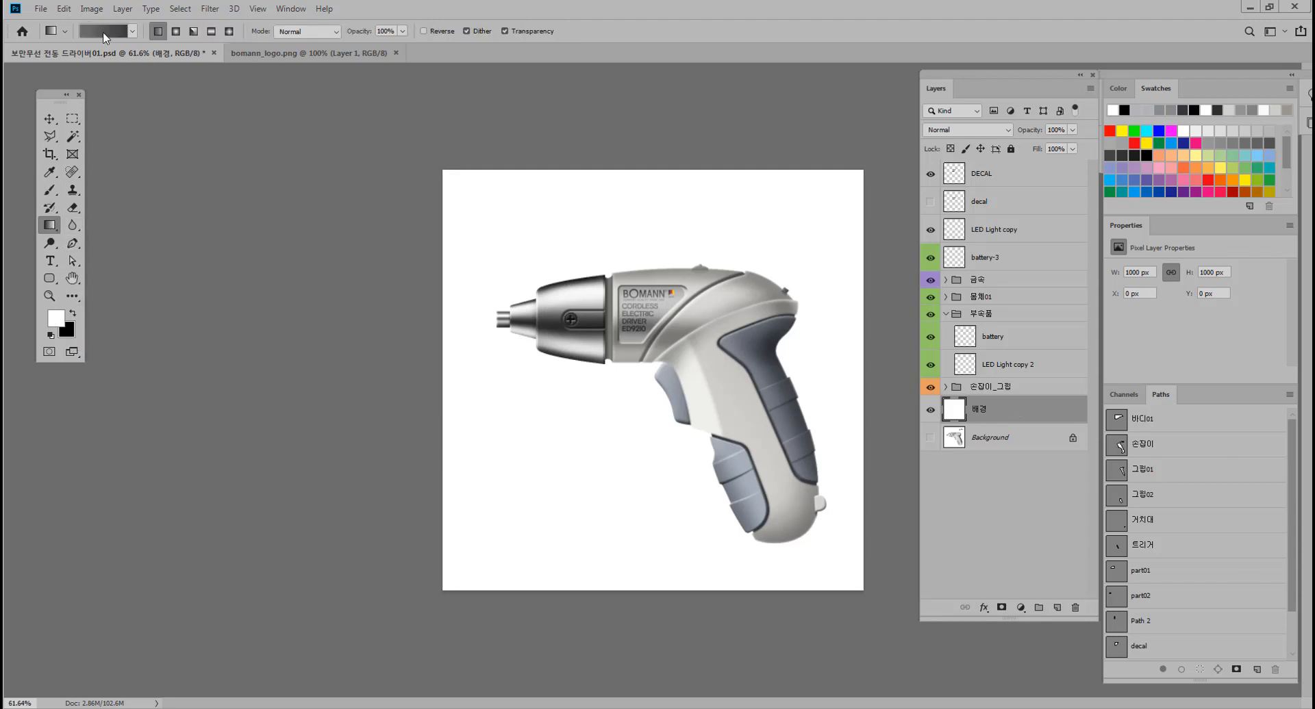
{"action": "left_click", "coordinate": [105, 35]}
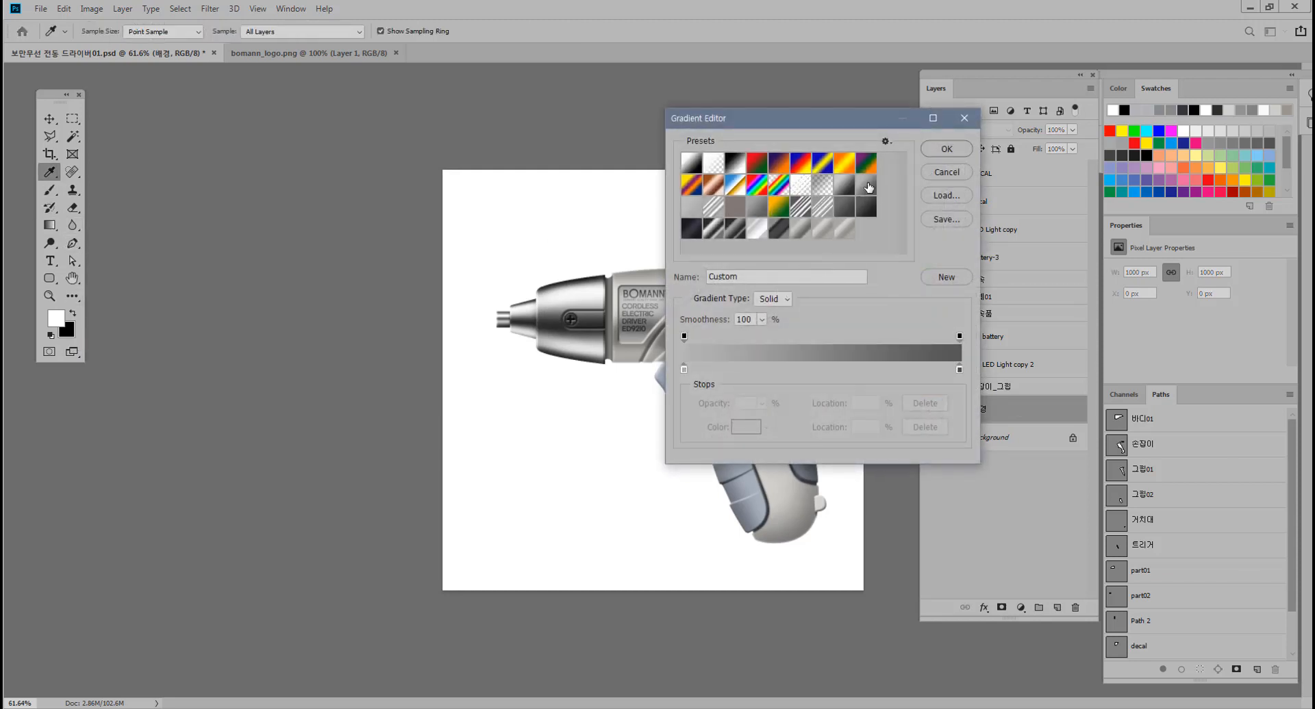
{"action": "left_click", "coordinate": [759, 211]}
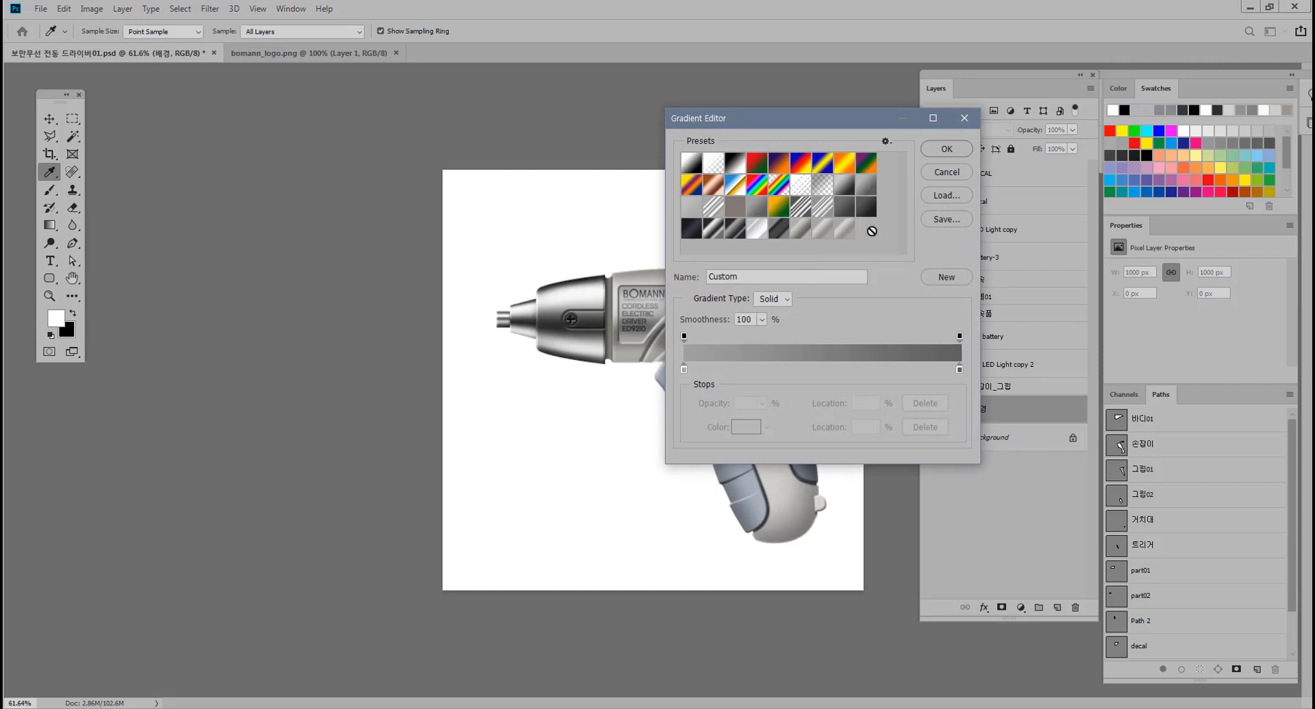
{"action": "left_click", "coordinate": [843, 215]}
{"action": "left_click", "coordinate": [773, 224]}
{"action": "left_click", "coordinate": [743, 227]}
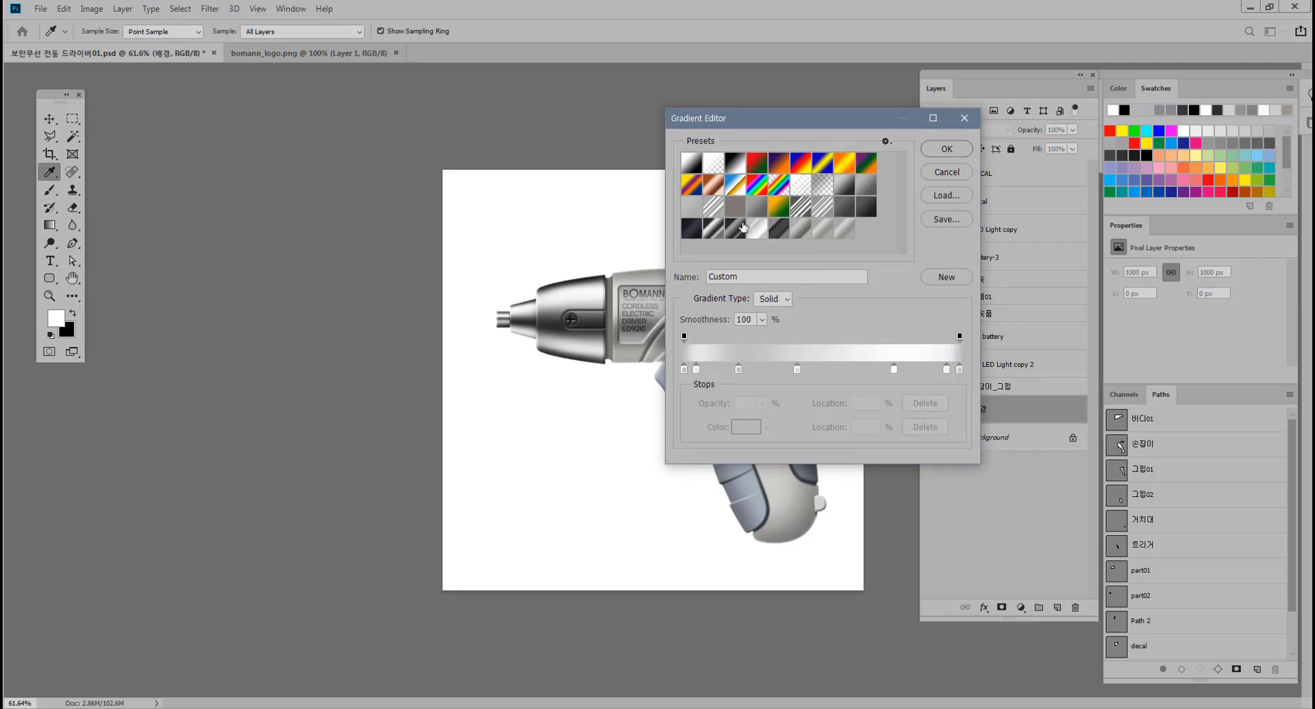
{"action": "left_click", "coordinate": [753, 210]}
{"action": "left_click", "coordinate": [697, 208]}
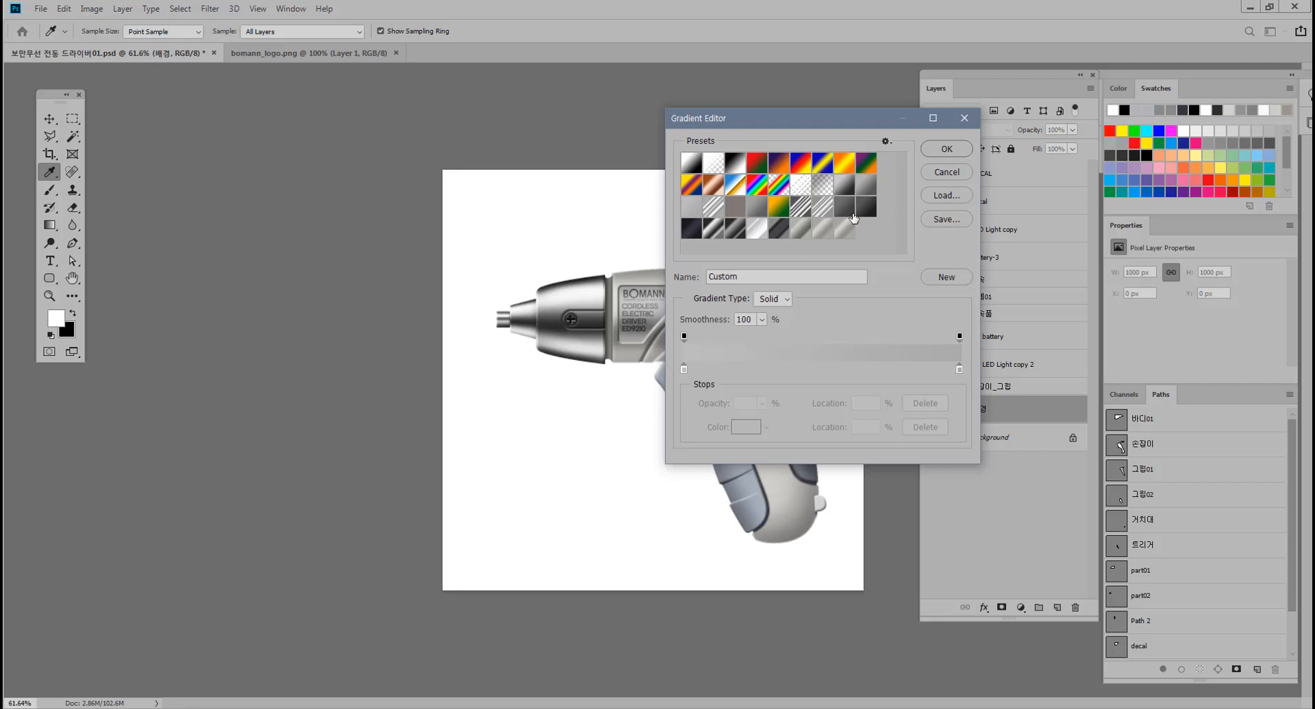
{"action": "left_click", "coordinate": [852, 215]}
{"action": "left_click", "coordinate": [845, 198]}
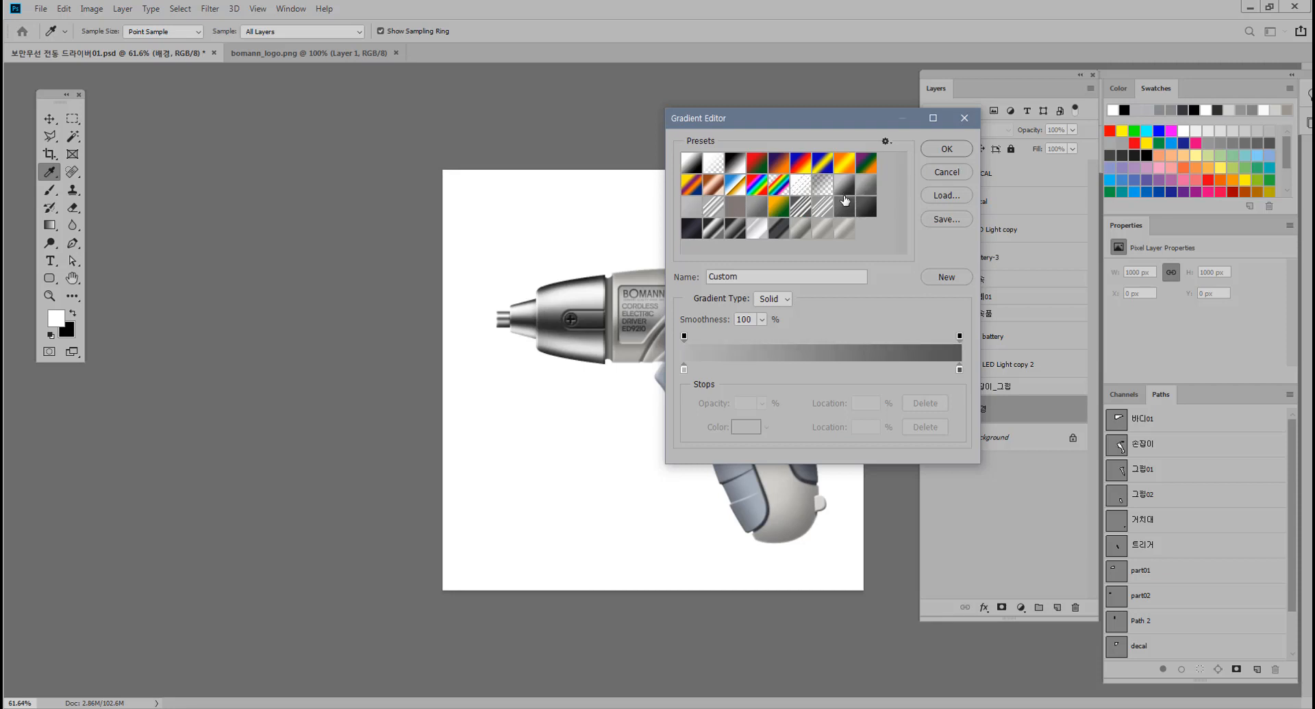
{"action": "left_click", "coordinate": [829, 207]}
{"action": "left_click", "coordinate": [837, 207]}
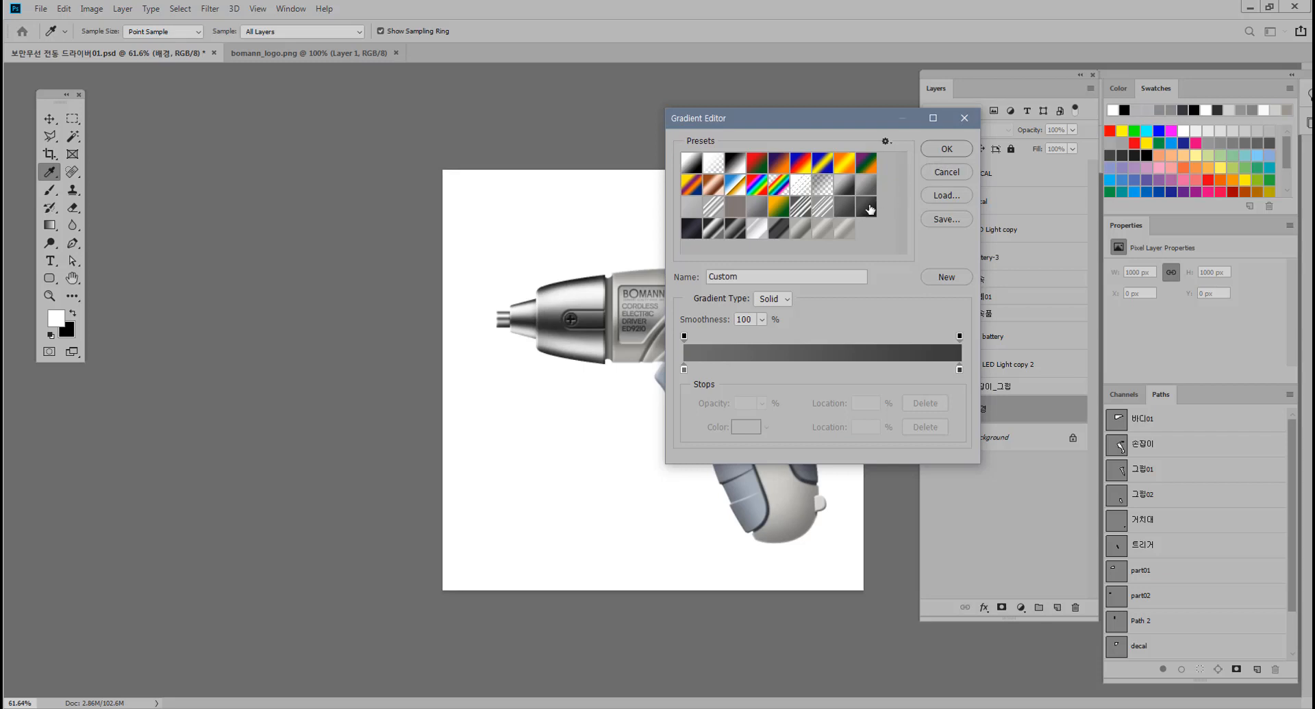
{"action": "left_click", "coordinate": [868, 208]}
{"action": "left_click", "coordinate": [938, 173]}
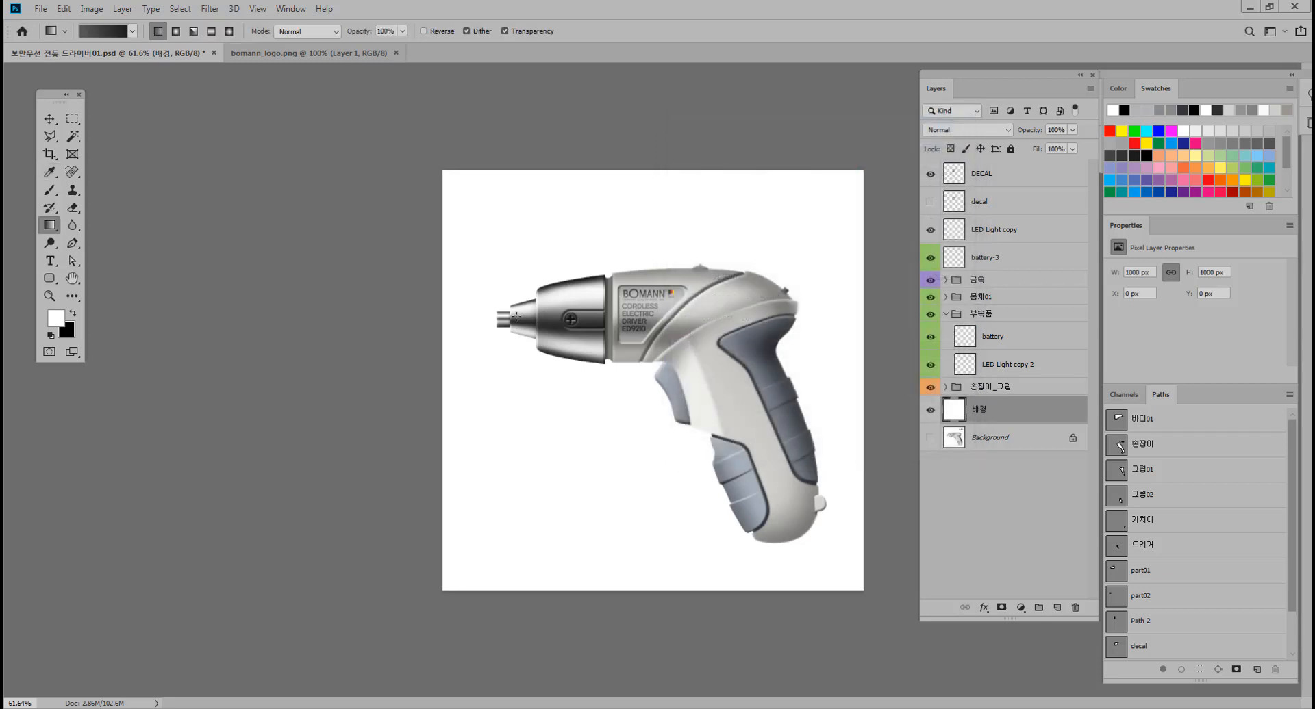
Try diagonal and horizontal linear gradients and a vertical reflected gradient across the 배경 layer.
{"action": "left_click_drag", "start_coordinate": [467, 202], "coordinate": [616, 370]}
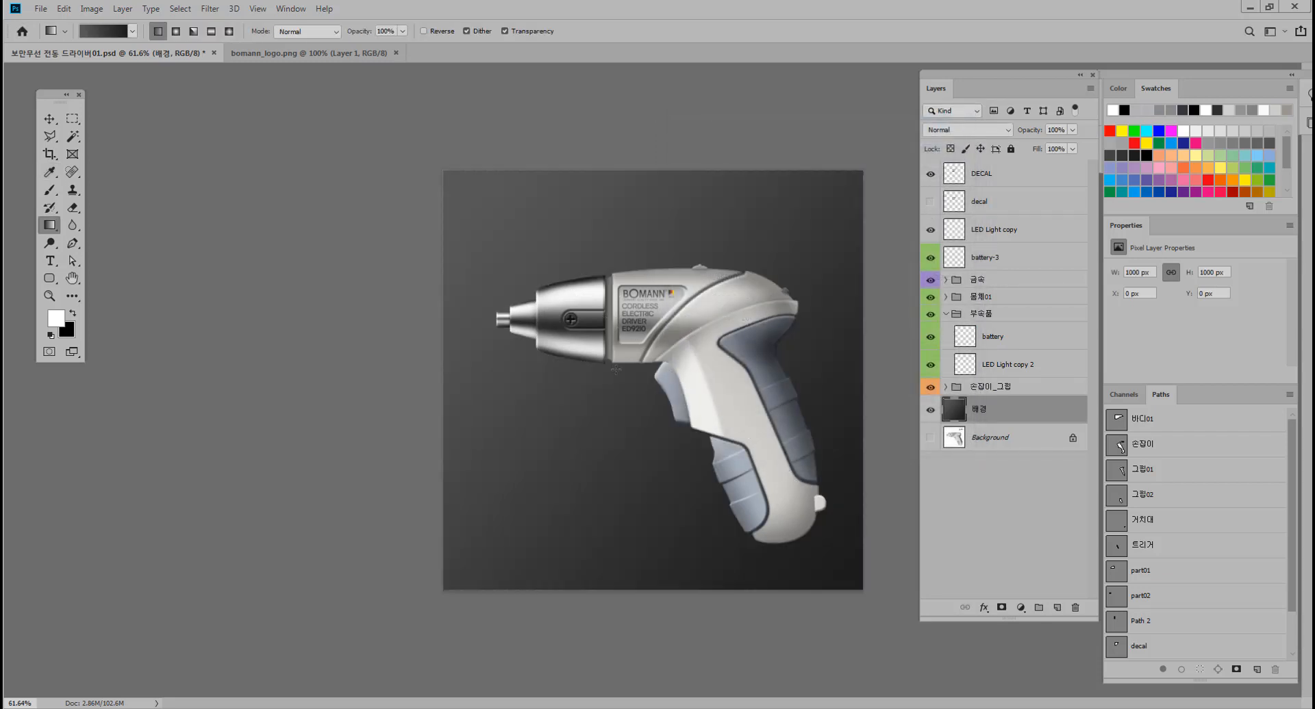
{"action": "left_click_drag", "start_coordinate": [456, 366], "coordinate": [868, 372]}
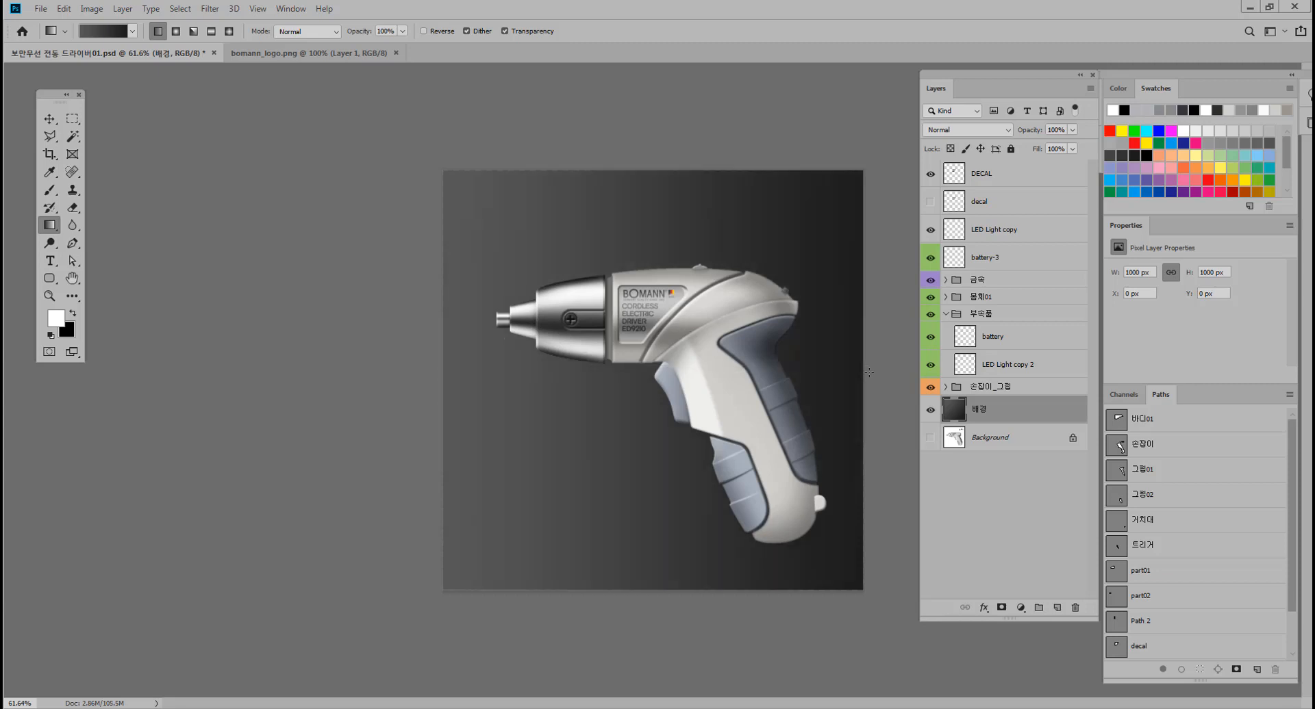
{"action": "left_click", "coordinate": [176, 31]}
{"action": "left_click", "coordinate": [211, 30]}
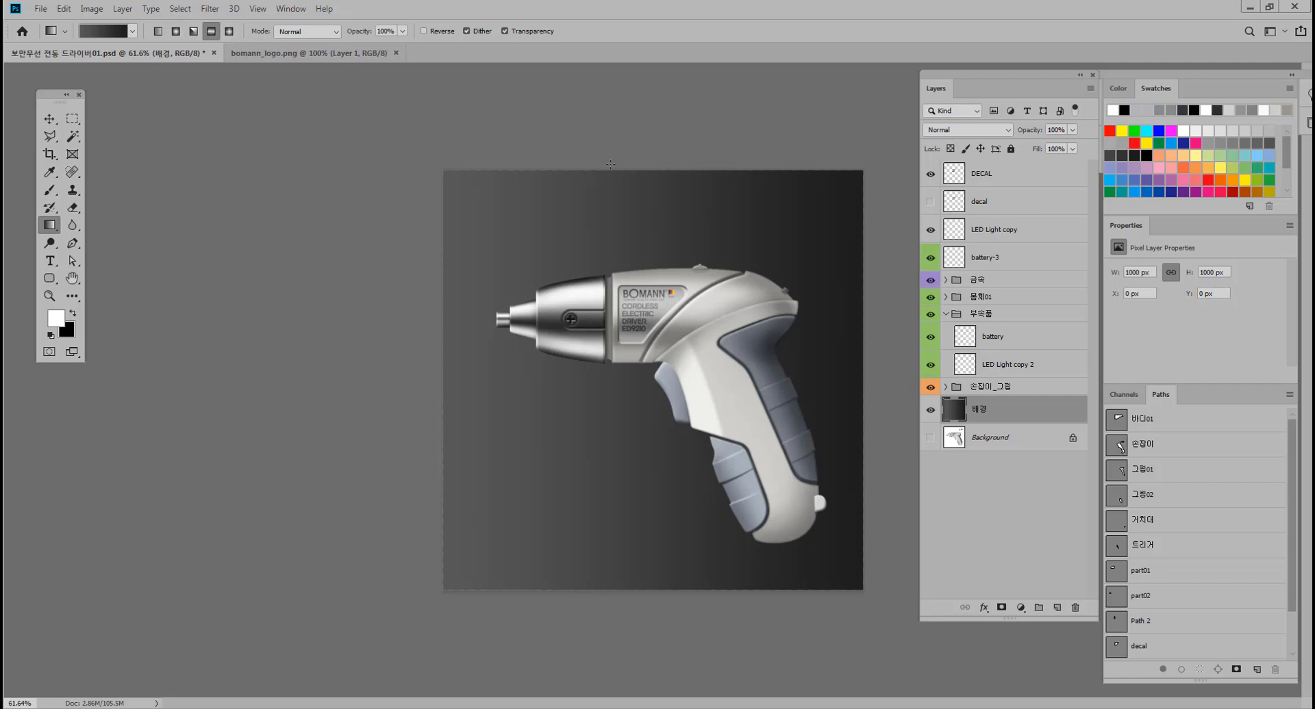
{"action": "left_click_drag", "start_coordinate": [646, 169], "coordinate": [644, 582]}
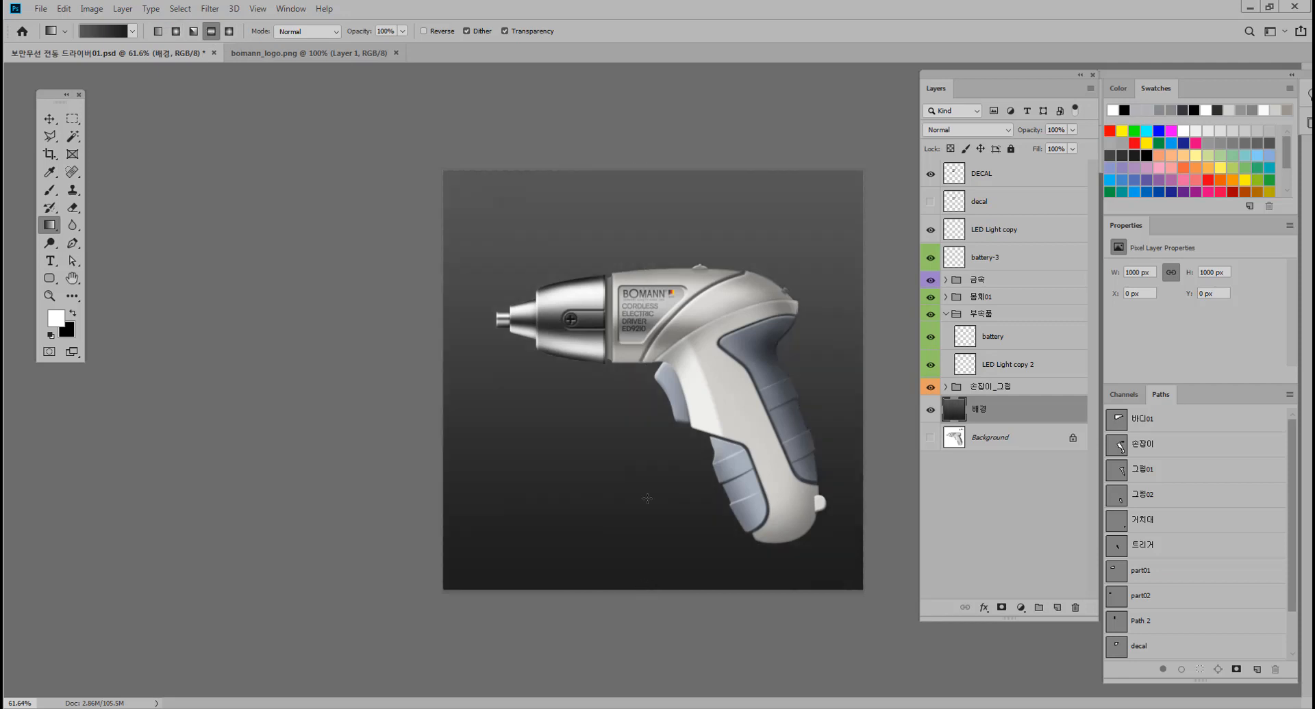
Fill the 배경 layer with a dark gray radial gradient spreading from behind the screwdriver body toward the lower-right corner.
{"action": "left_click", "coordinate": [176, 31]}
{"action": "left_click_drag", "start_coordinate": [659, 358], "coordinate": [858, 562]}
{"action": "left_click_drag", "start_coordinate": [630, 294], "coordinate": [851, 560]}
{"action": "left_click_drag", "start_coordinate": [668, 328], "coordinate": [856, 561]}
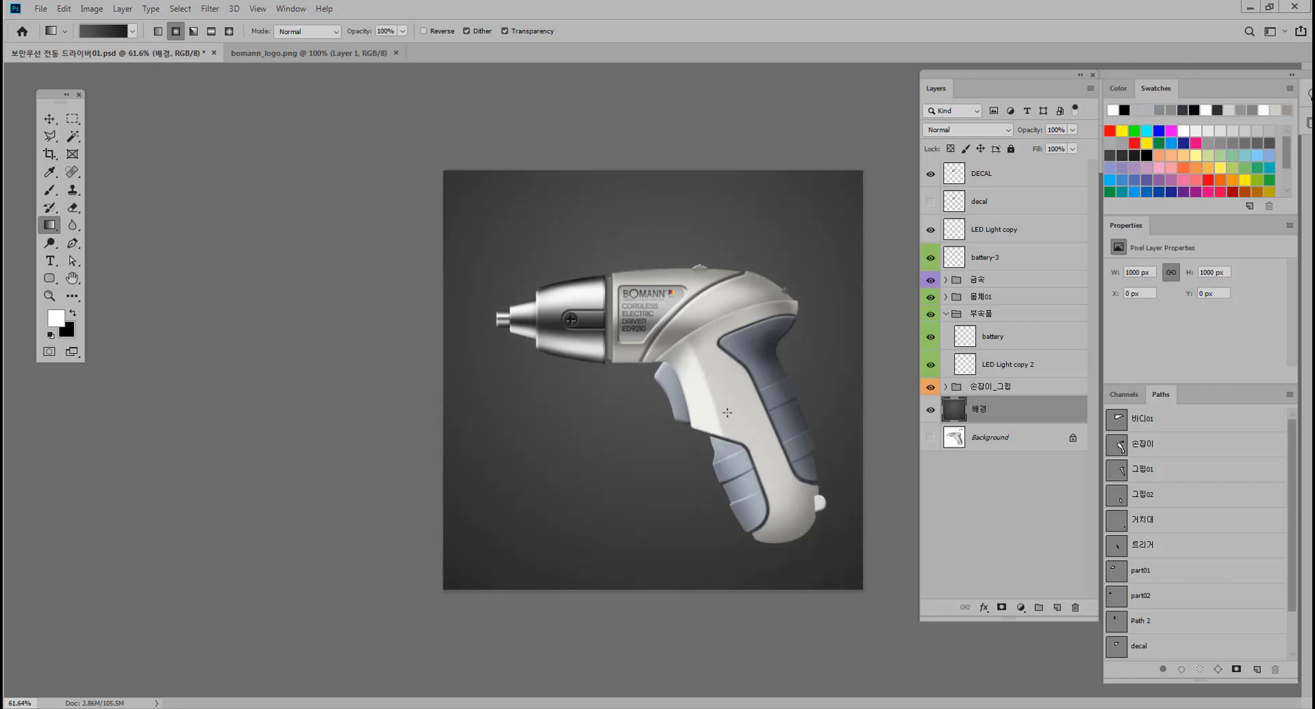
{"action": "left_click_drag", "start_coordinate": [626, 321], "coordinate": [998, 676]}
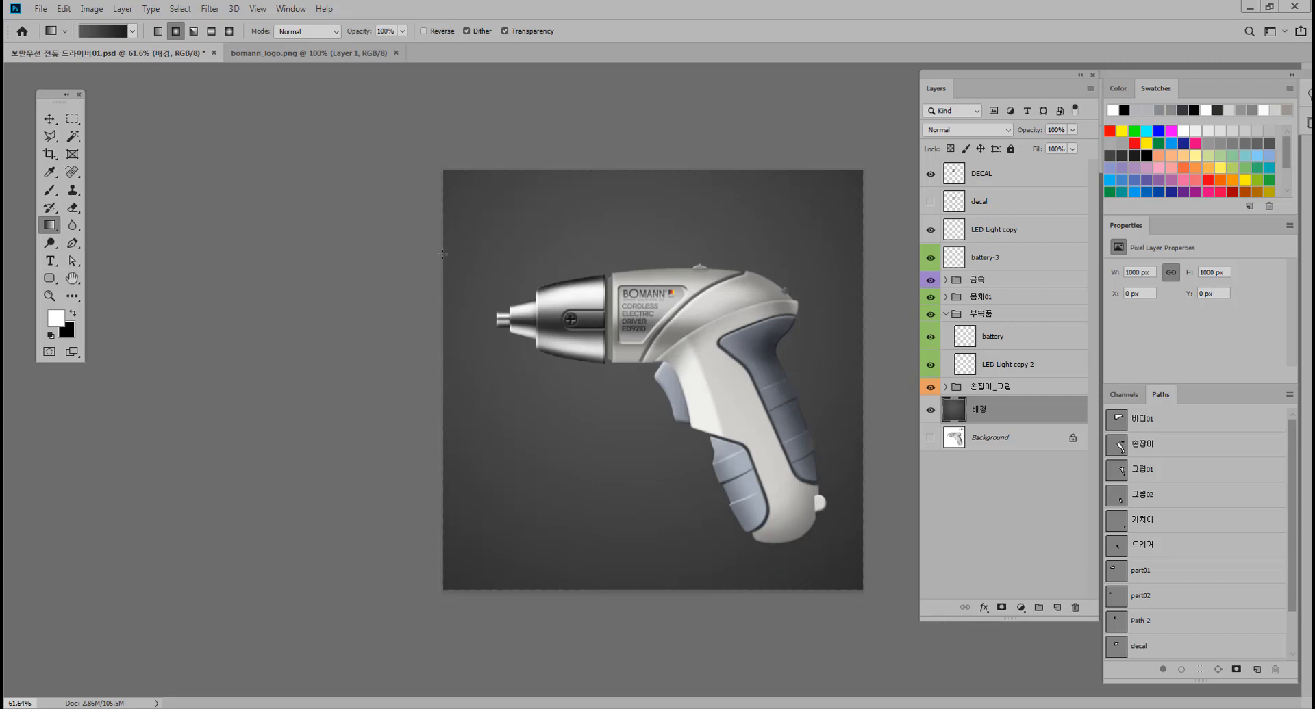
Switch to the medium gray gradient preset and fill the 배경 layer radially from the upper-left corner to the lower right.
{"action": "left_click", "coordinate": [110, 33]}
{"action": "left_click", "coordinate": [750, 212]}
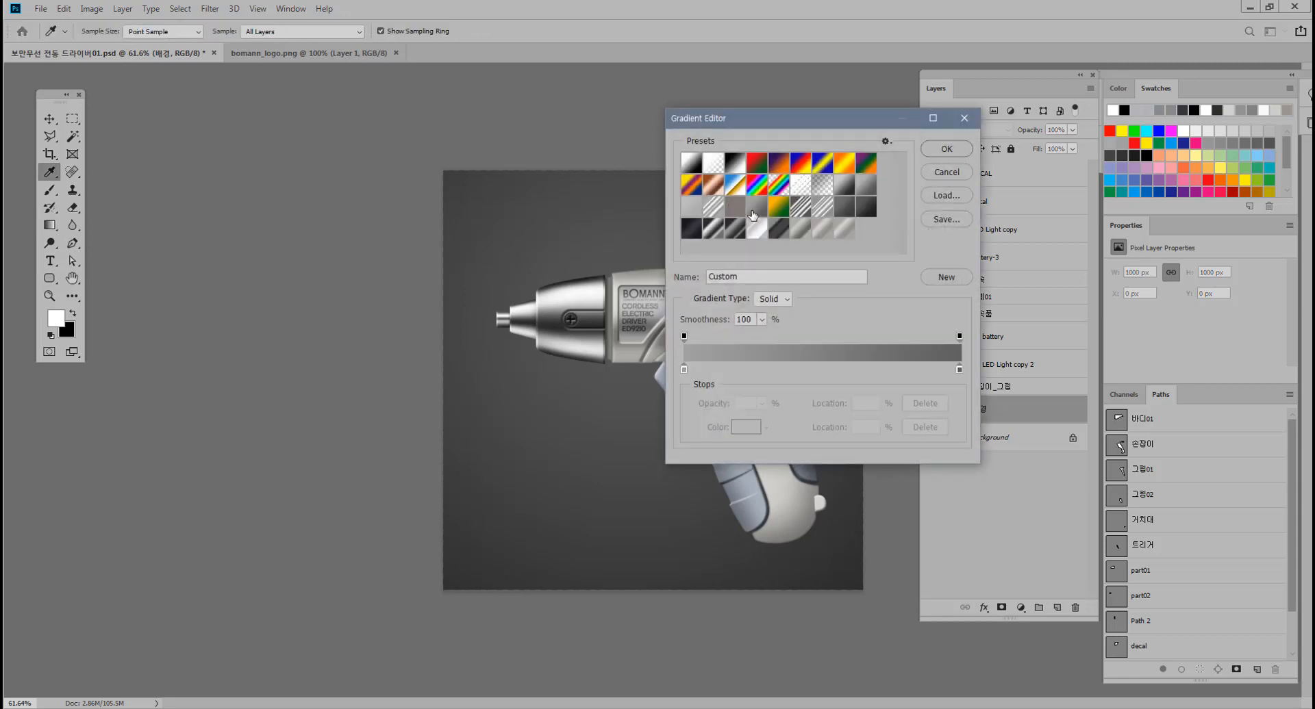
{"action": "left_click", "coordinate": [946, 148]}
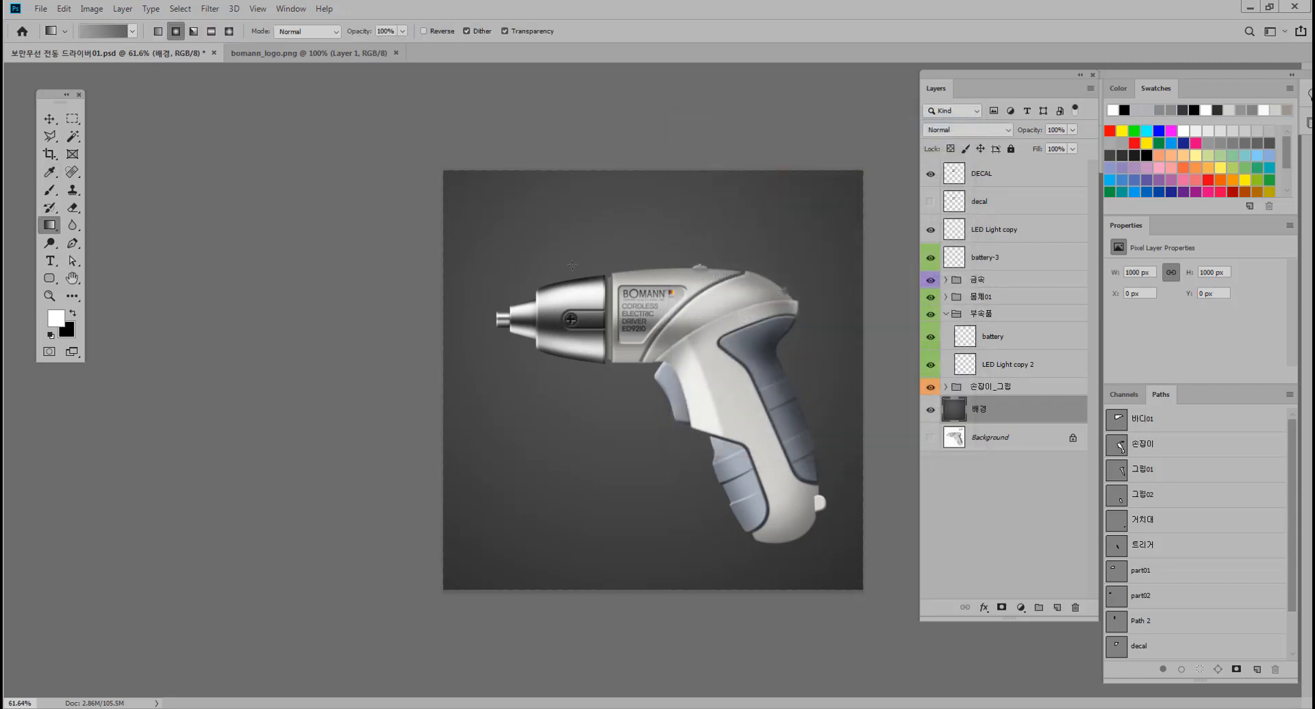
{"action": "left_click_drag", "start_coordinate": [483, 179], "coordinate": [861, 545]}
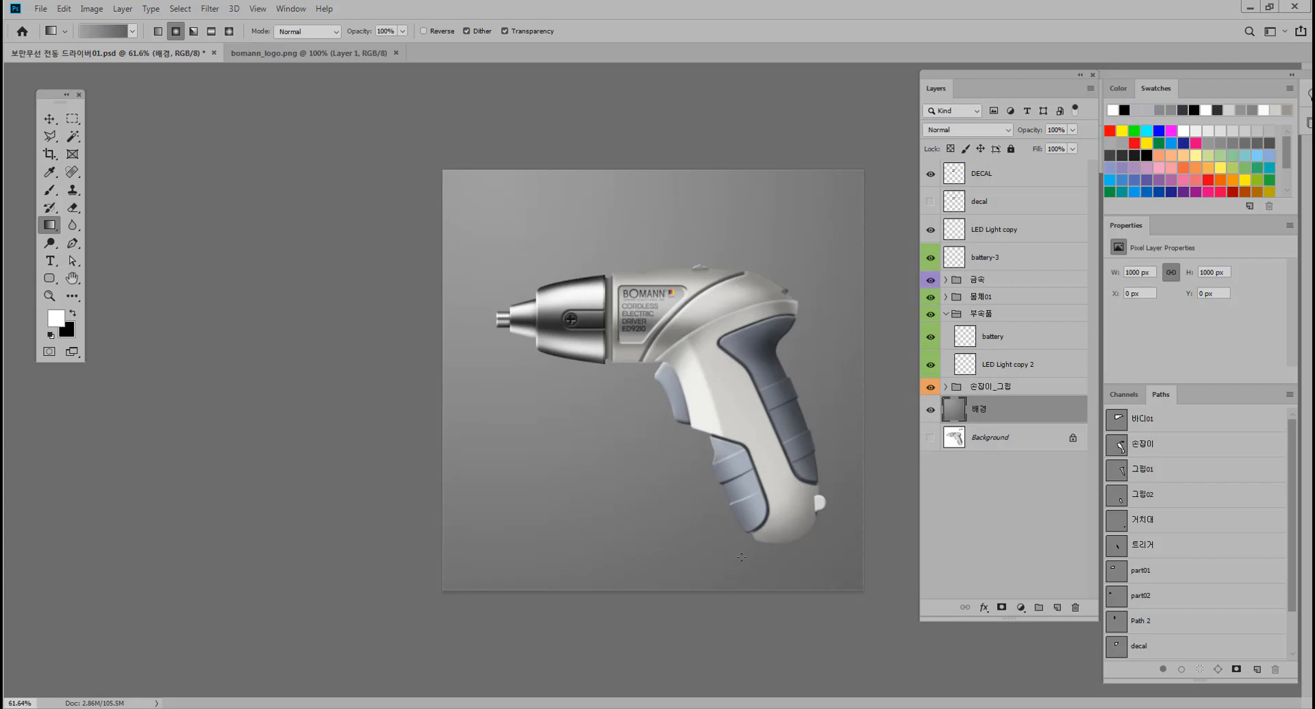
Refill the 배경 layer with radial gradients, finishing with one from the upper-left corner toward the lower grip.
{"action": "left_click_drag", "start_coordinate": [741, 558], "coordinate": [608, 194]}
{"action": "left_click_drag", "start_coordinate": [625, 621], "coordinate": [625, 621]}
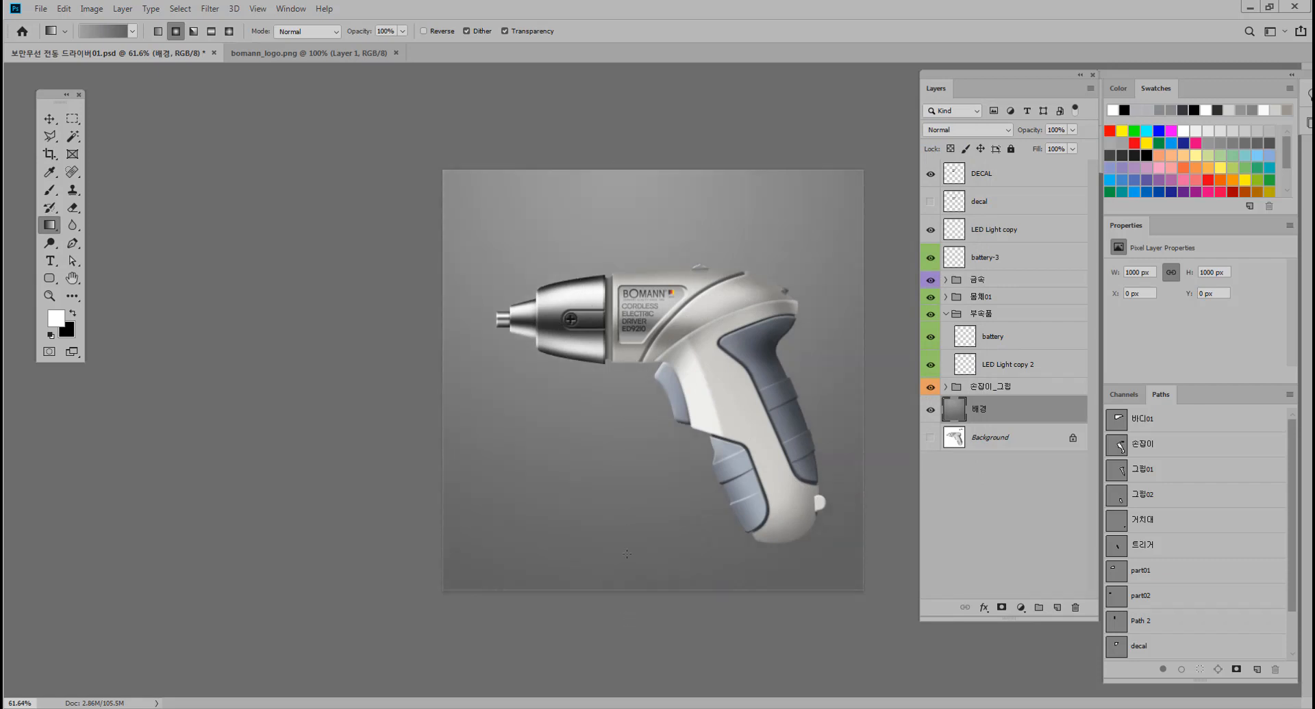
{"action": "left_click_drag", "start_coordinate": [460, 207], "coordinate": [741, 478]}
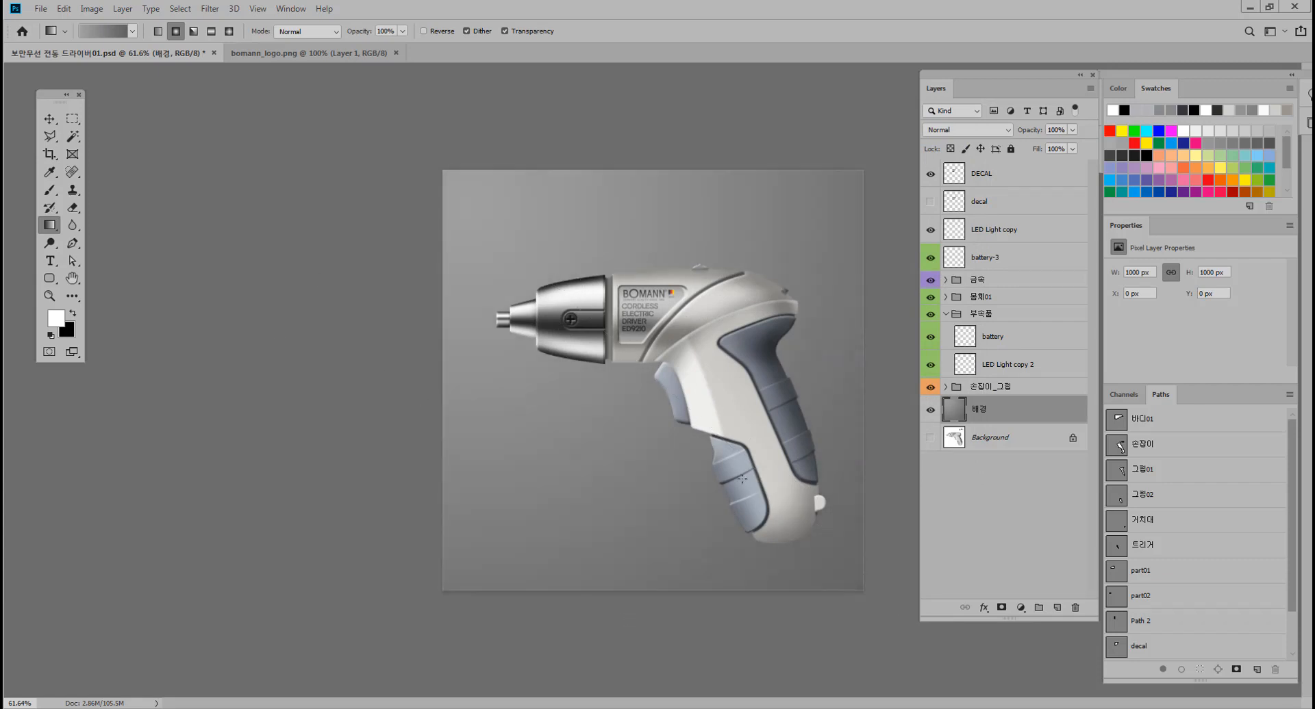
Add an empty layer at the top of the layer stack, above DECAL.
{"action": "left_click", "coordinate": [50, 118]}
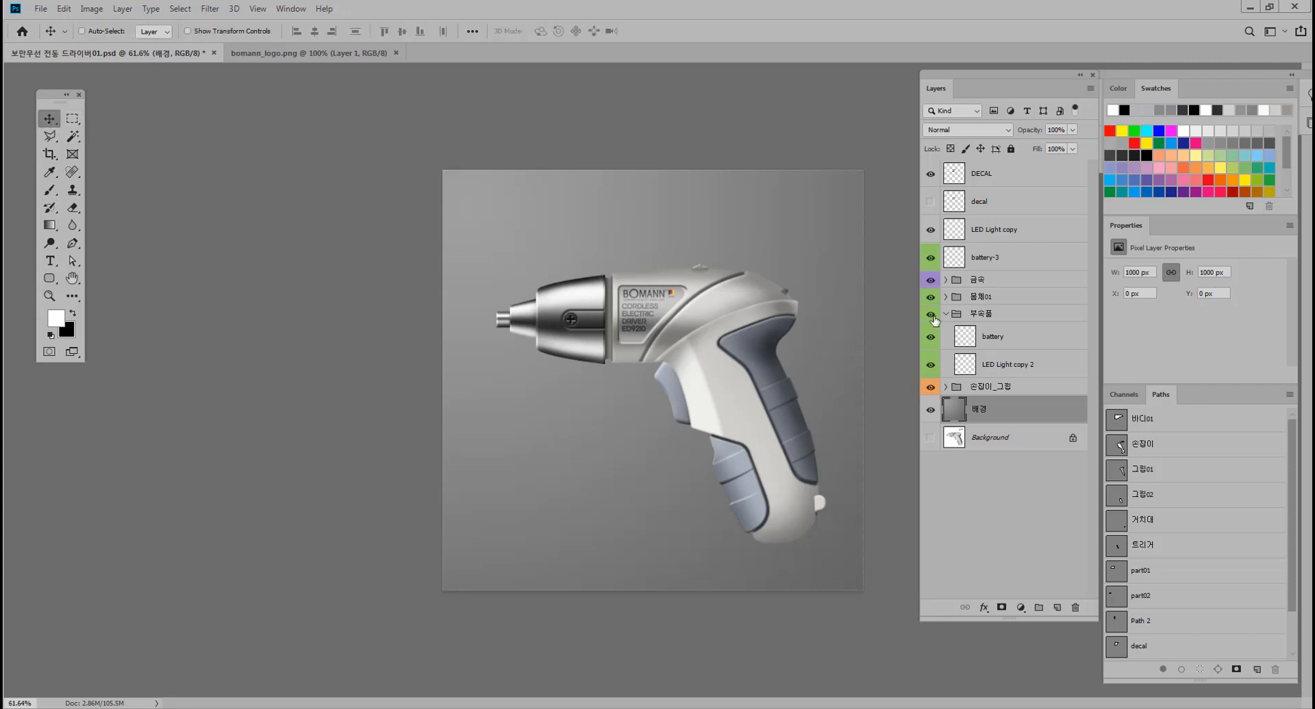
{"action": "left_click", "coordinate": [1022, 375]}
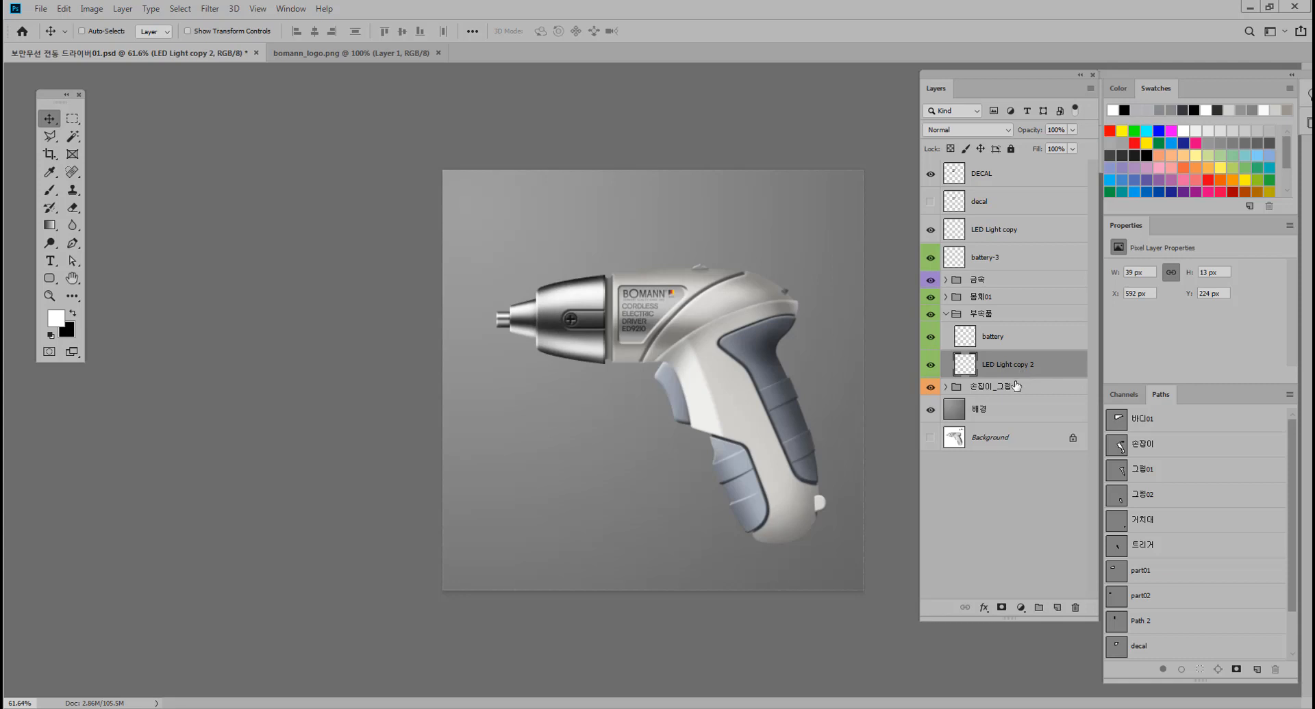
{"action": "left_click", "coordinate": [996, 387]}
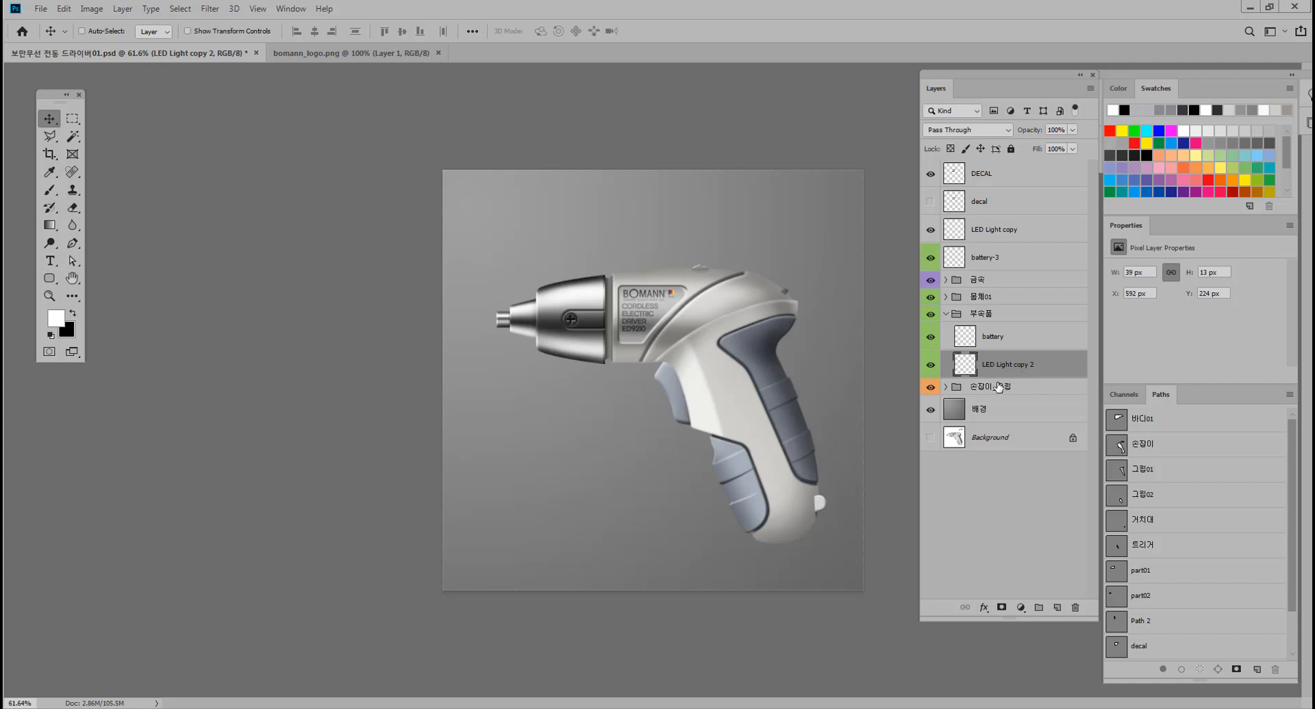
{"action": "left_click", "coordinate": [1006, 180], "text": "shift"}
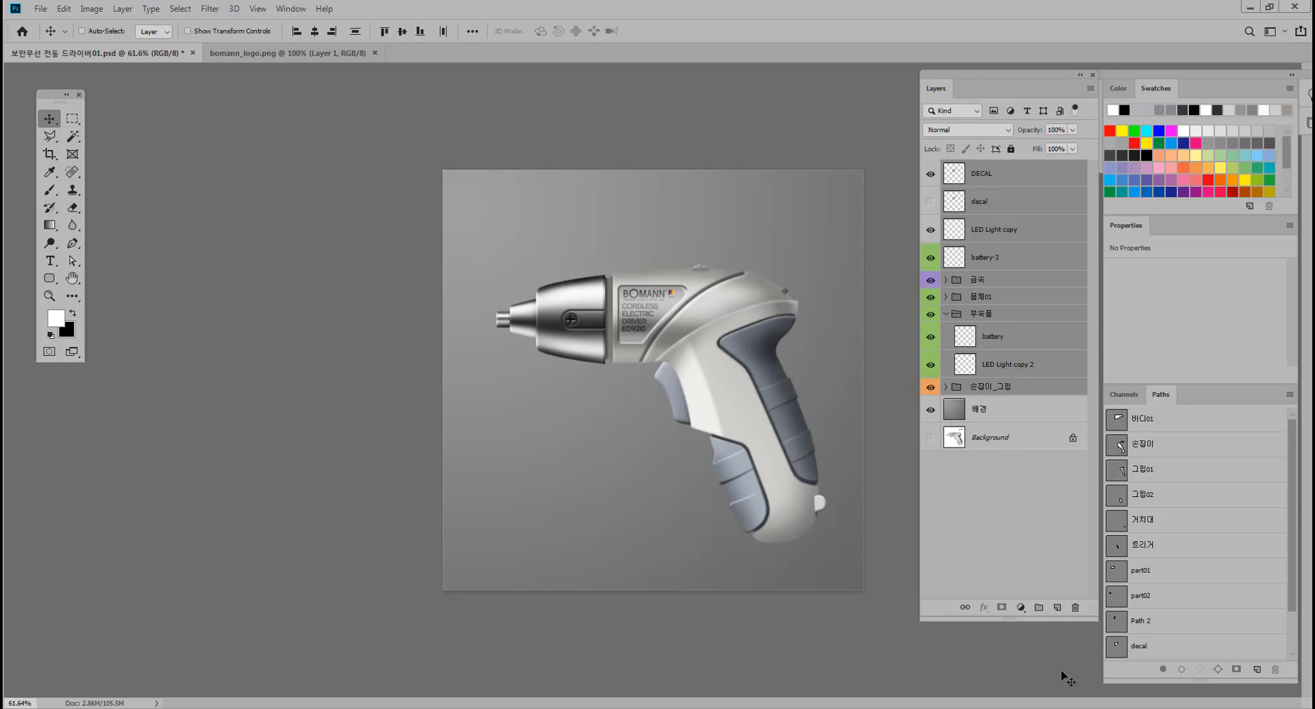
{"action": "left_click", "coordinate": [1058, 609]}
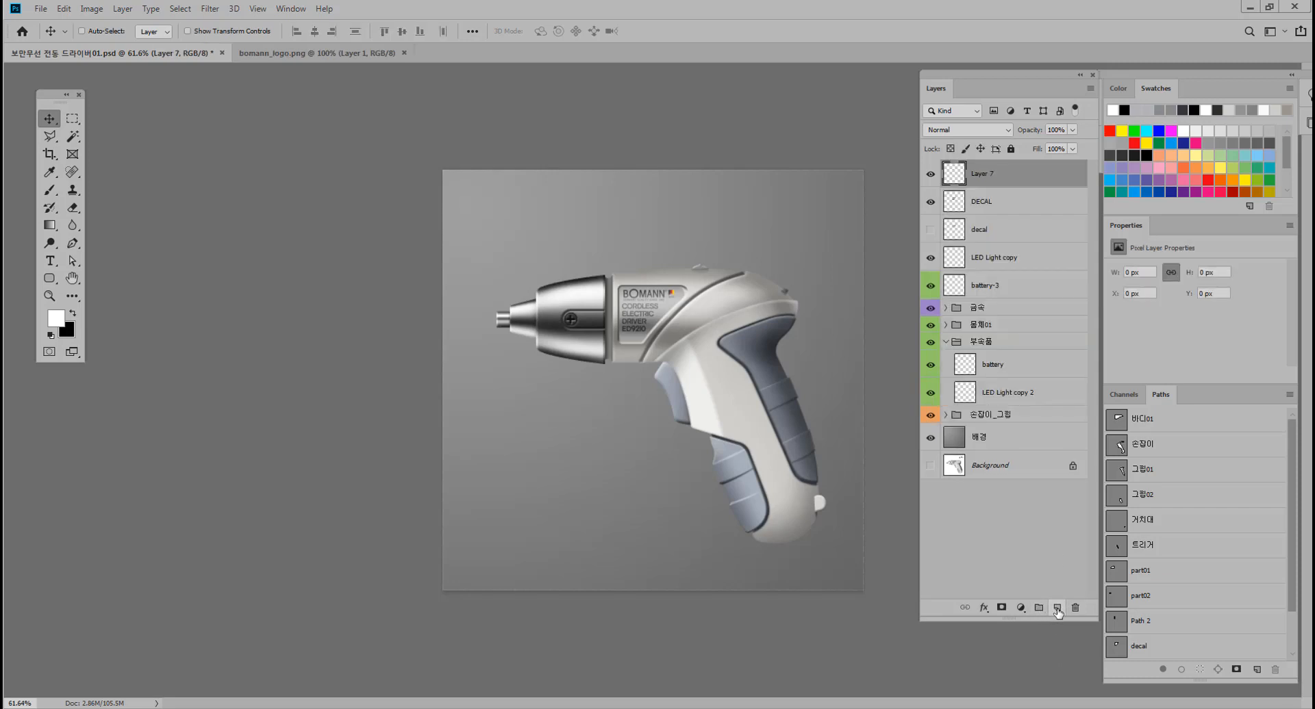
{"action": "left_click", "coordinate": [930, 176]}
{"action": "left_click", "coordinate": [930, 175]}
Duplicate all layers and groups from DECAL through 손잡이_그립 and merge the copies into one layer.
{"action": "left_click", "coordinate": [986, 207]}
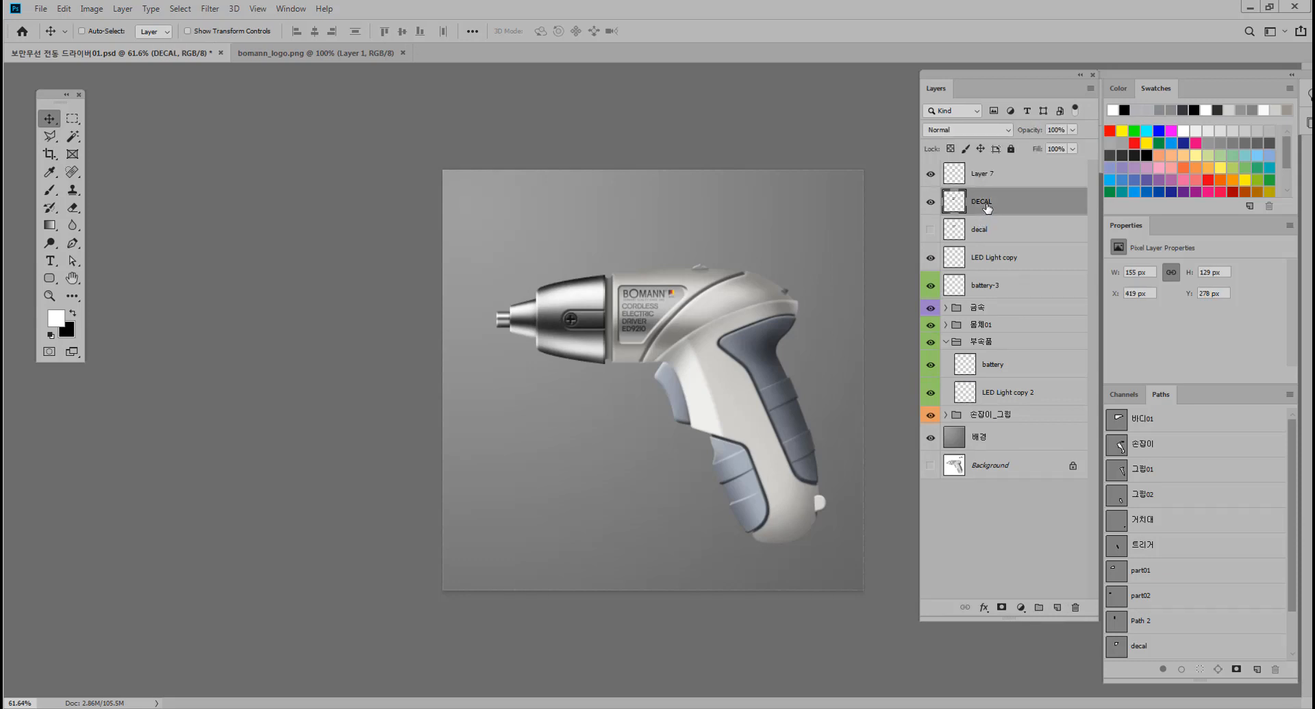
{"action": "left_click", "coordinate": [1012, 415], "text": "shift"}
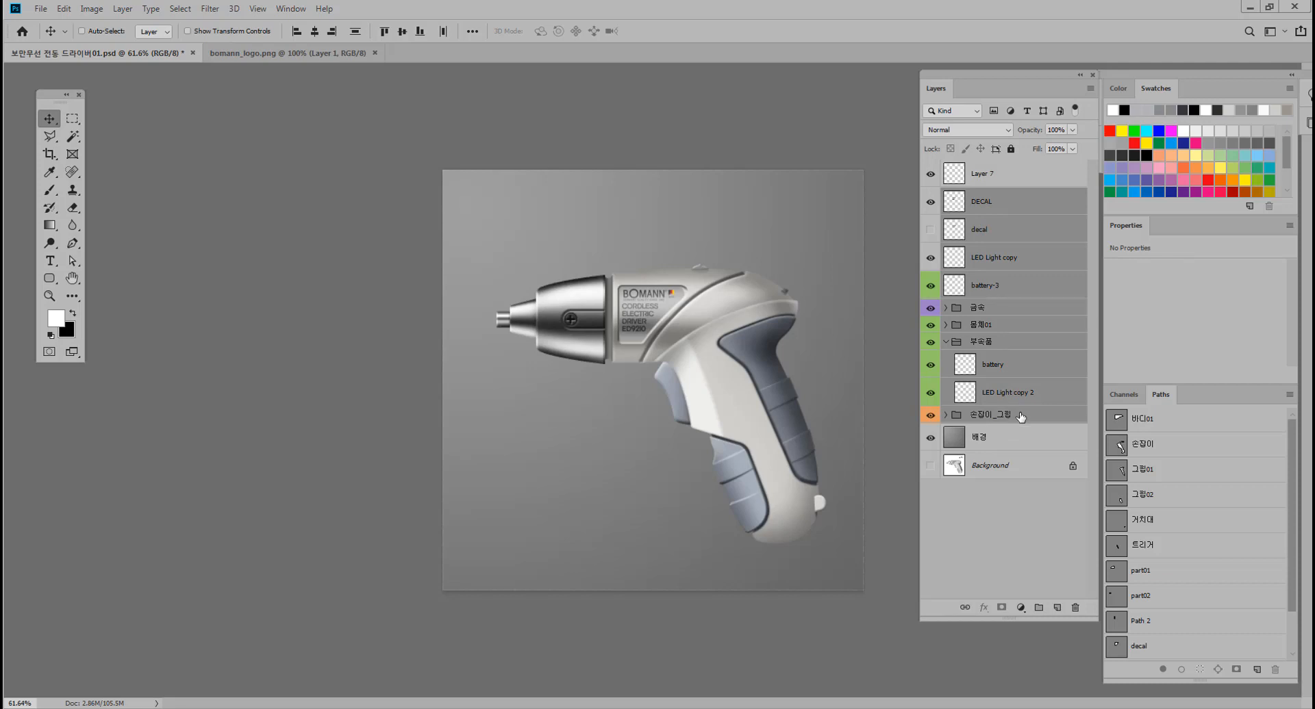
{"action": "key", "text": "ctrl+j"}
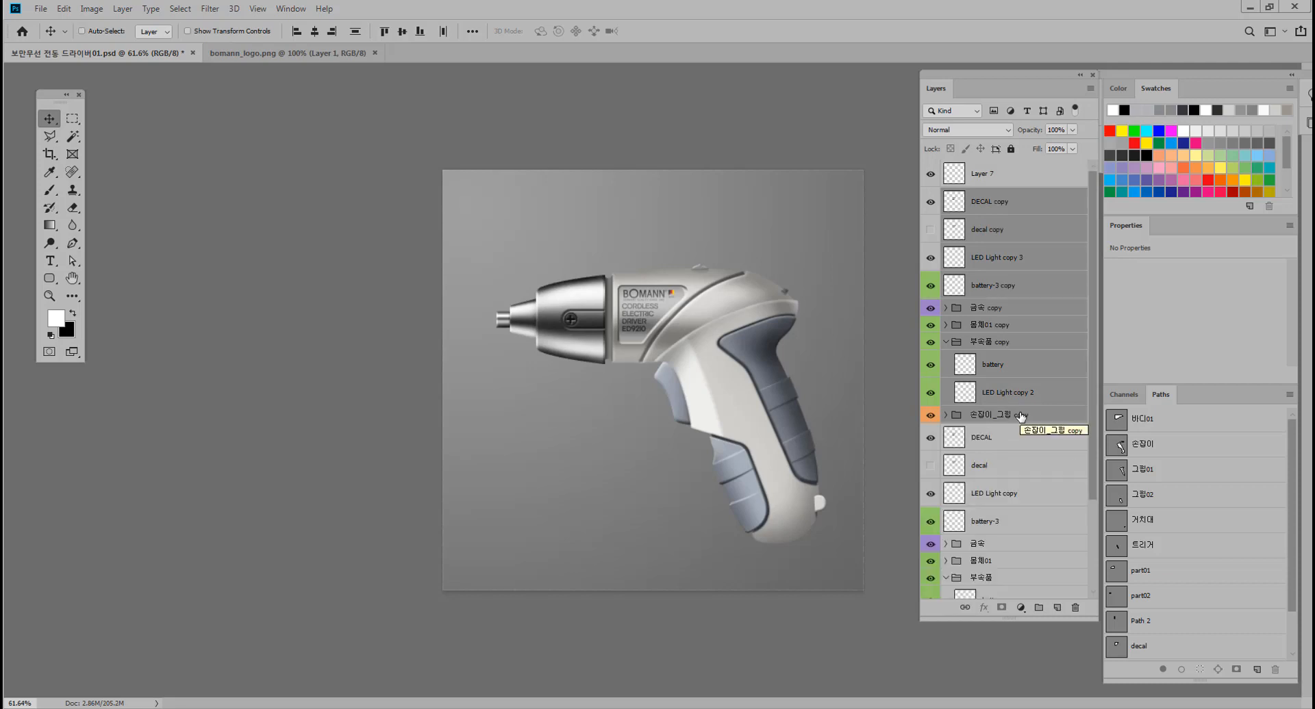
{"action": "left_click", "coordinate": [1090, 88]}
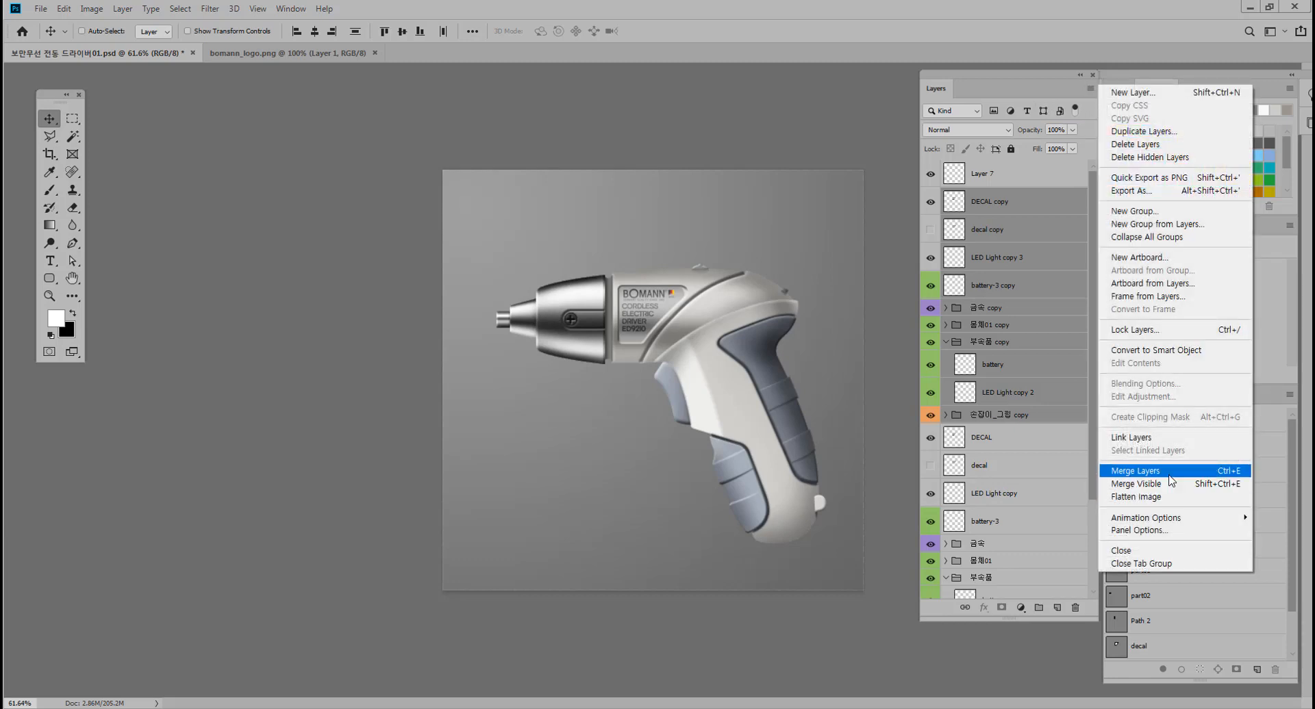
{"action": "left_click", "coordinate": [1168, 473]}
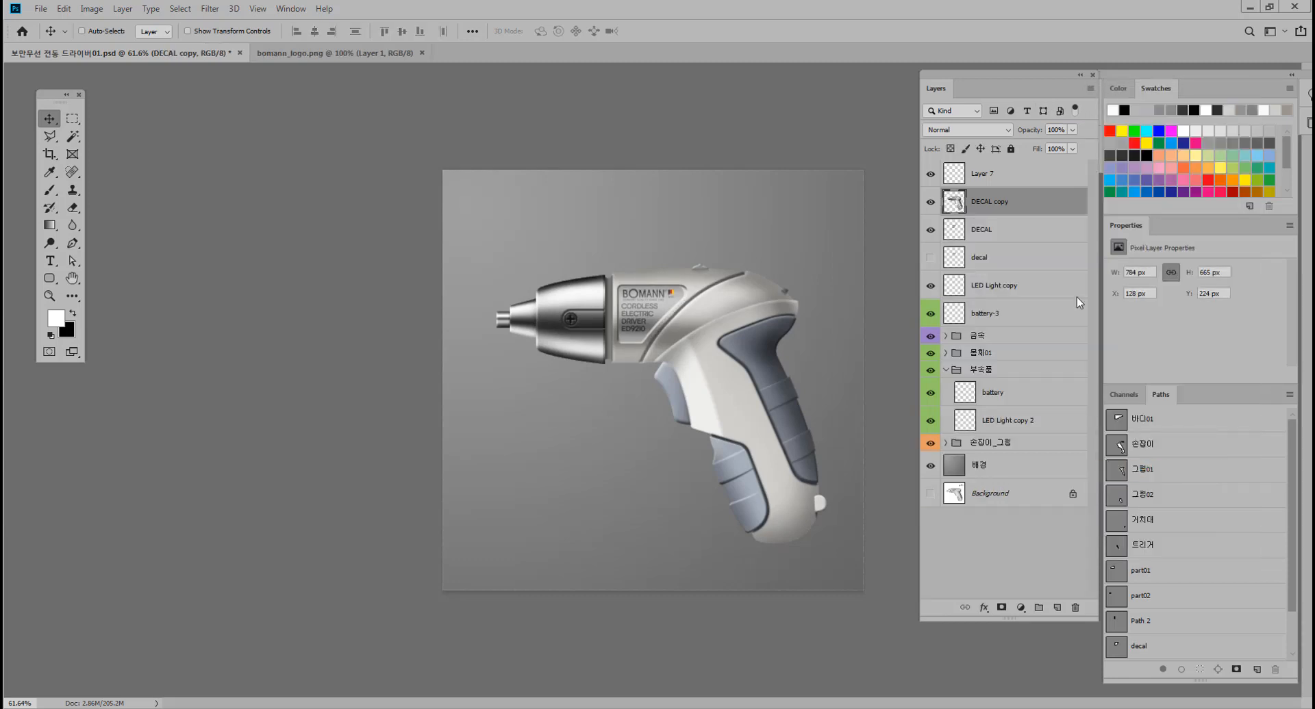
{"action": "left_click", "coordinate": [931, 204]}
{"action": "left_click", "coordinate": [930, 203]}
Fill the merged screwdriver silhouette with black and move its layer between the 손잡이_그립 group and the 배경 layer.
{"action": "mouse_move", "coordinate": [630, 306]}
{"action": "left_mouse_down"}
{"action": "mouse_move", "coordinate": [500, 309]}
{"action": "mouse_move", "coordinate": [689, 276]}
{"action": "mouse_move", "coordinate": [718, 246]}
{"action": "mouse_move", "coordinate": [630, 306]}
{"action": "left_mouse_up"}
{"action": "left_click", "coordinate": [73, 313]}
{"action": "left_click", "coordinate": [954, 203], "text": "ctrl"}
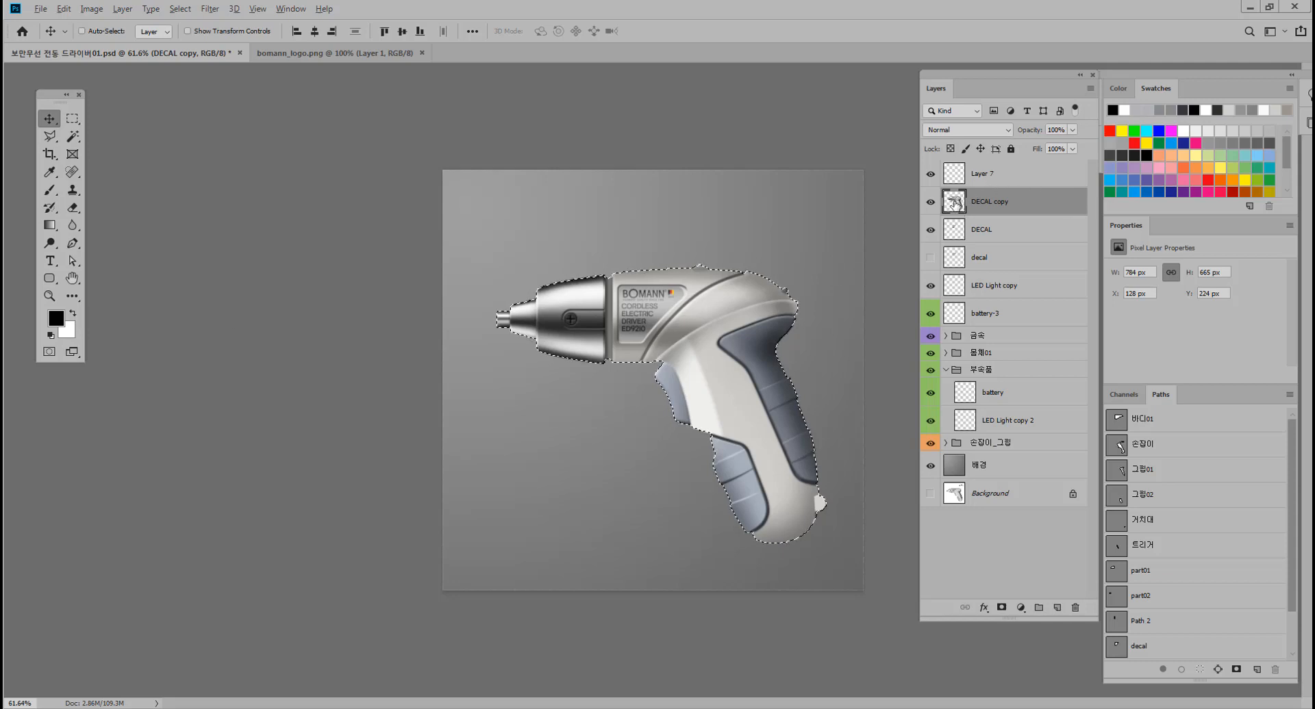
{"action": "key", "text": "alt+BackSpace"}
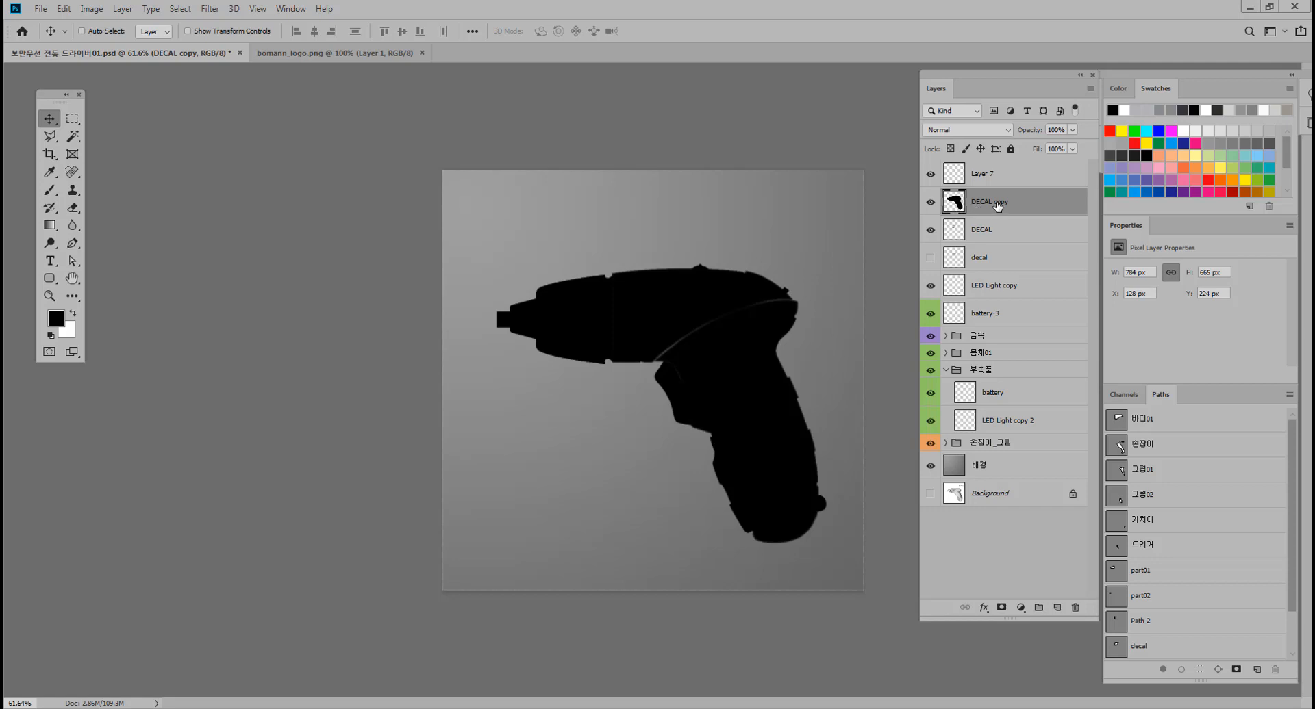
{"action": "left_click_drag", "start_coordinate": [997, 210], "coordinate": [1009, 455]}
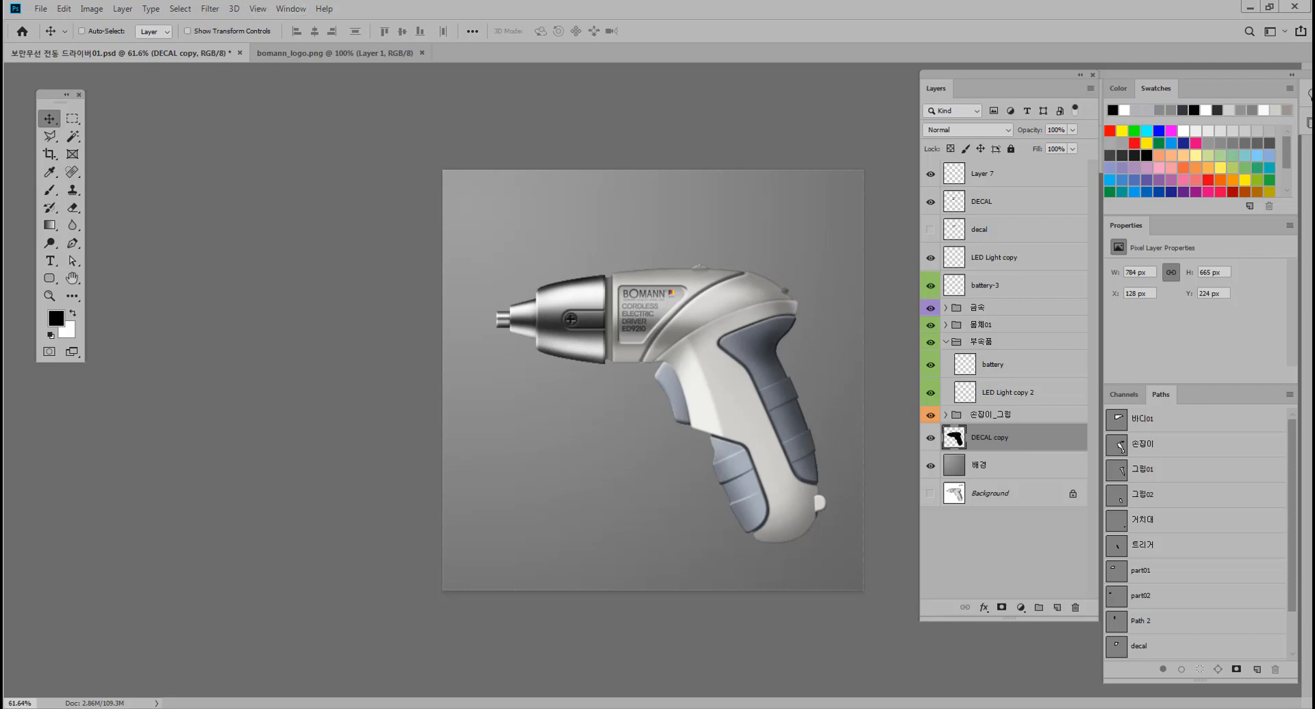
Apply a Gaussian Blur with a 1.1 px radius to the black silhouette layer, keeping its original position.
{"action": "left_click", "coordinate": [209, 8]}
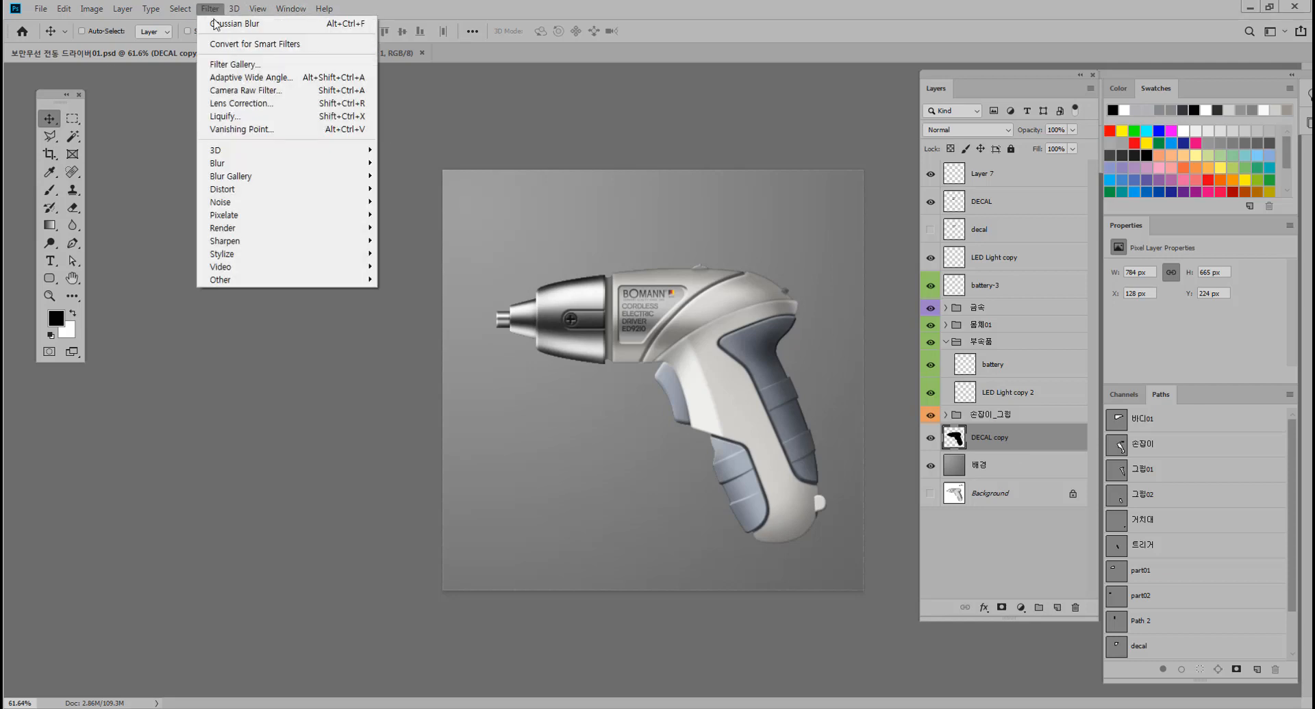
{"action": "mouse_move", "coordinate": [255, 172]}
{"action": "left_click", "coordinate": [411, 216]}
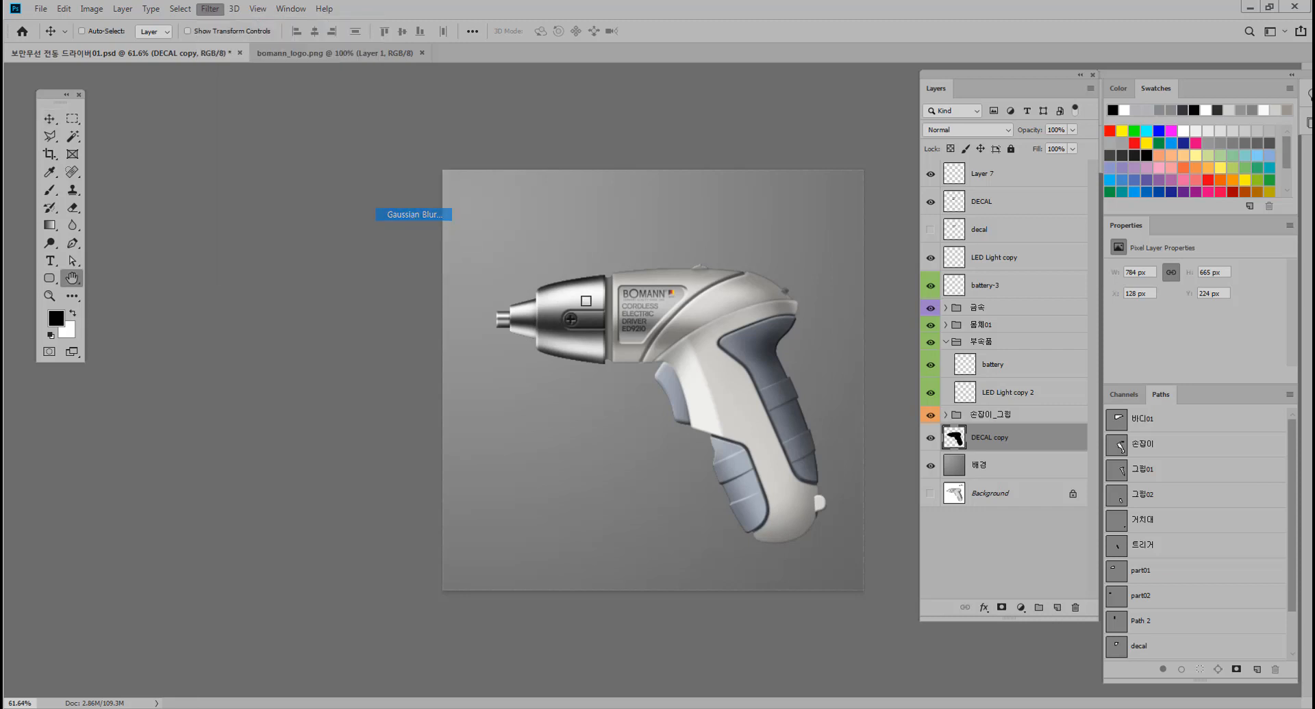
{"action": "left_click", "coordinate": [723, 371]}
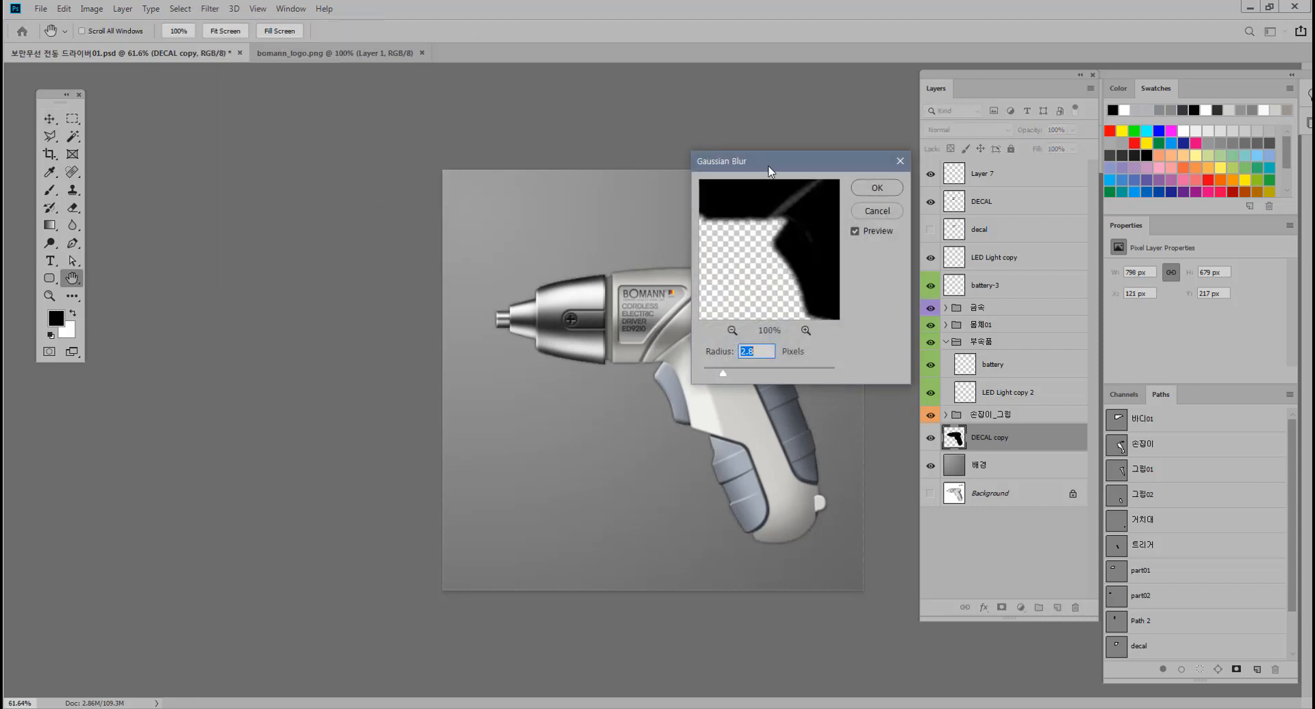
{"action": "left_click_drag", "start_coordinate": [771, 171], "coordinate": [366, 339]}
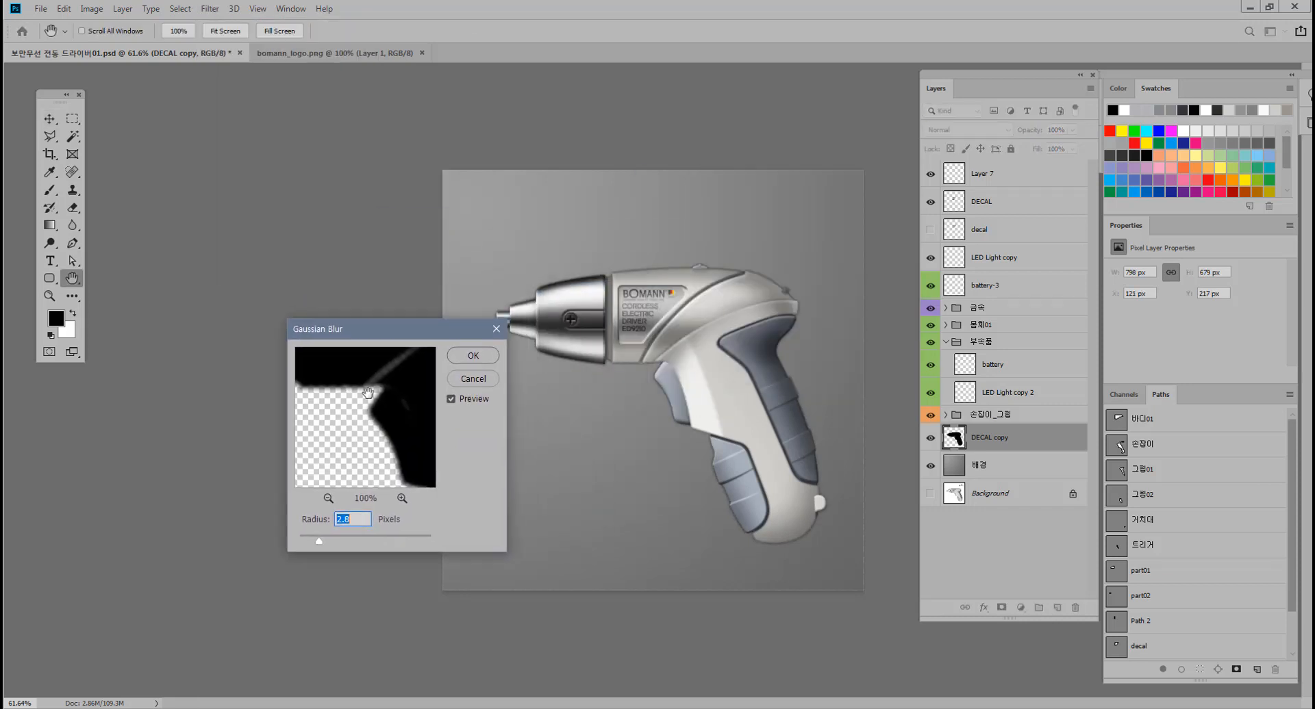
{"action": "left_click", "coordinate": [341, 537]}
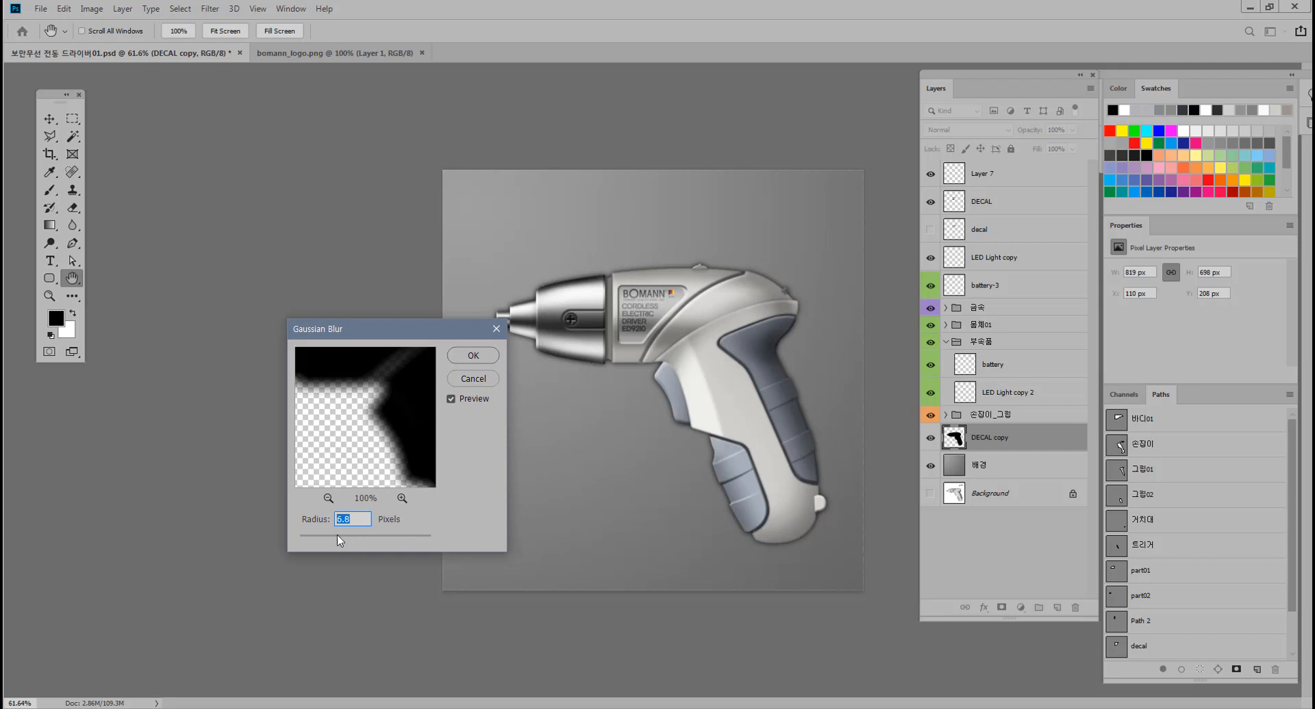
{"action": "left_click_drag", "start_coordinate": [337, 536], "coordinate": [308, 539]}
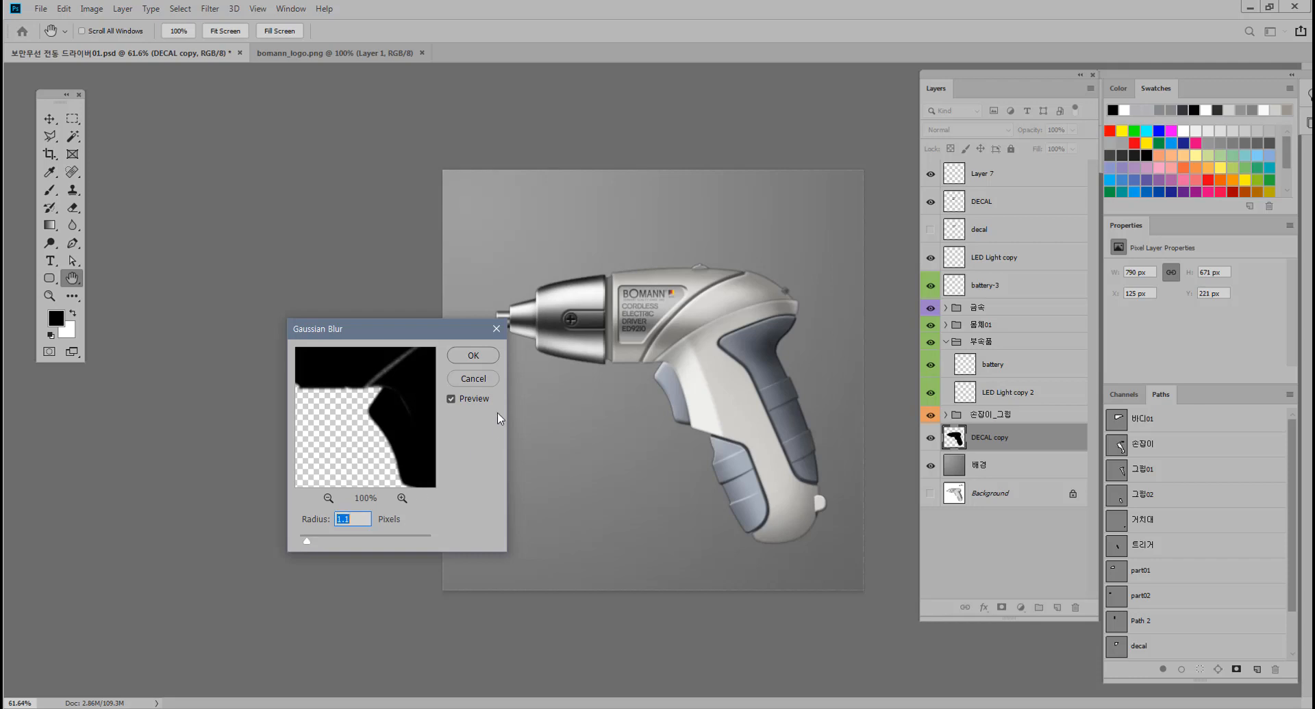
{"action": "key", "text": "Return"}
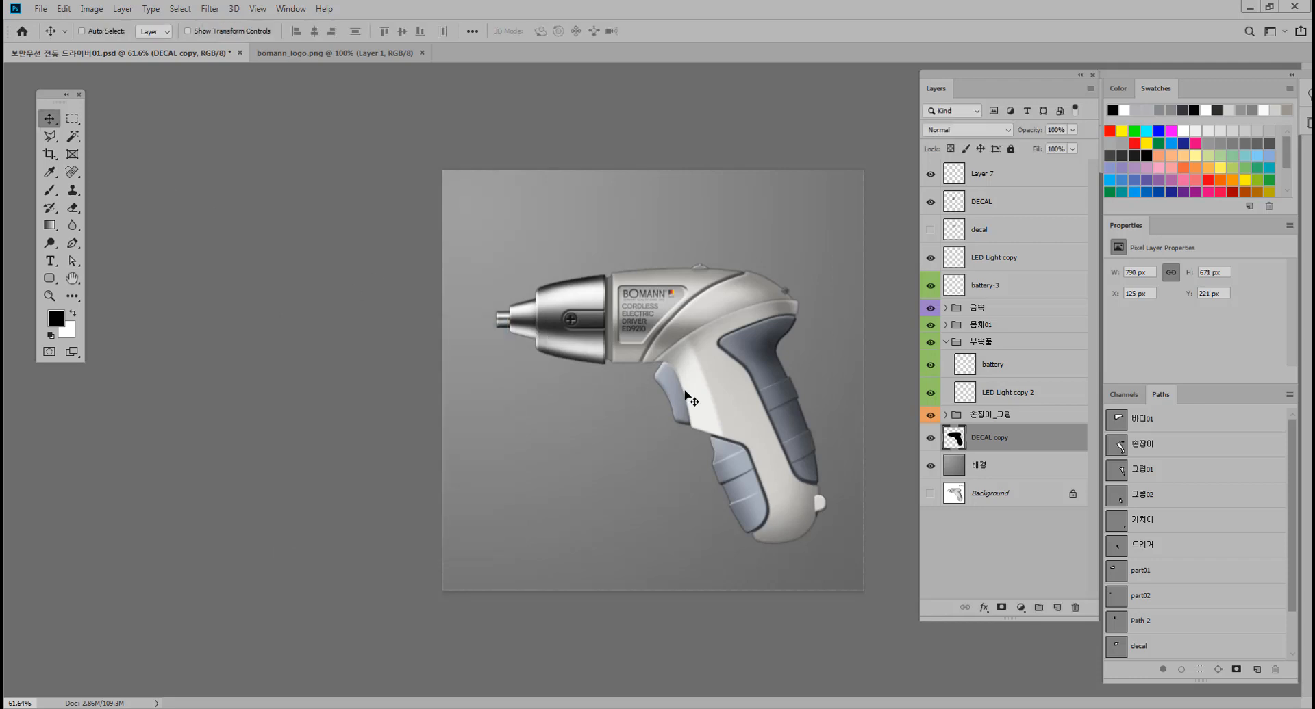
{"action": "left_click_drag", "start_coordinate": [686, 390], "coordinate": [660, 425]}
{"action": "key", "text": "ctrl+z"}
Apply a second Gaussian Blur with a 4.8 px radius to the black silhouette layer.
{"action": "scroll", "coordinate": [654, 382], "scroll_direction": "up", "scroll_amount": 1}
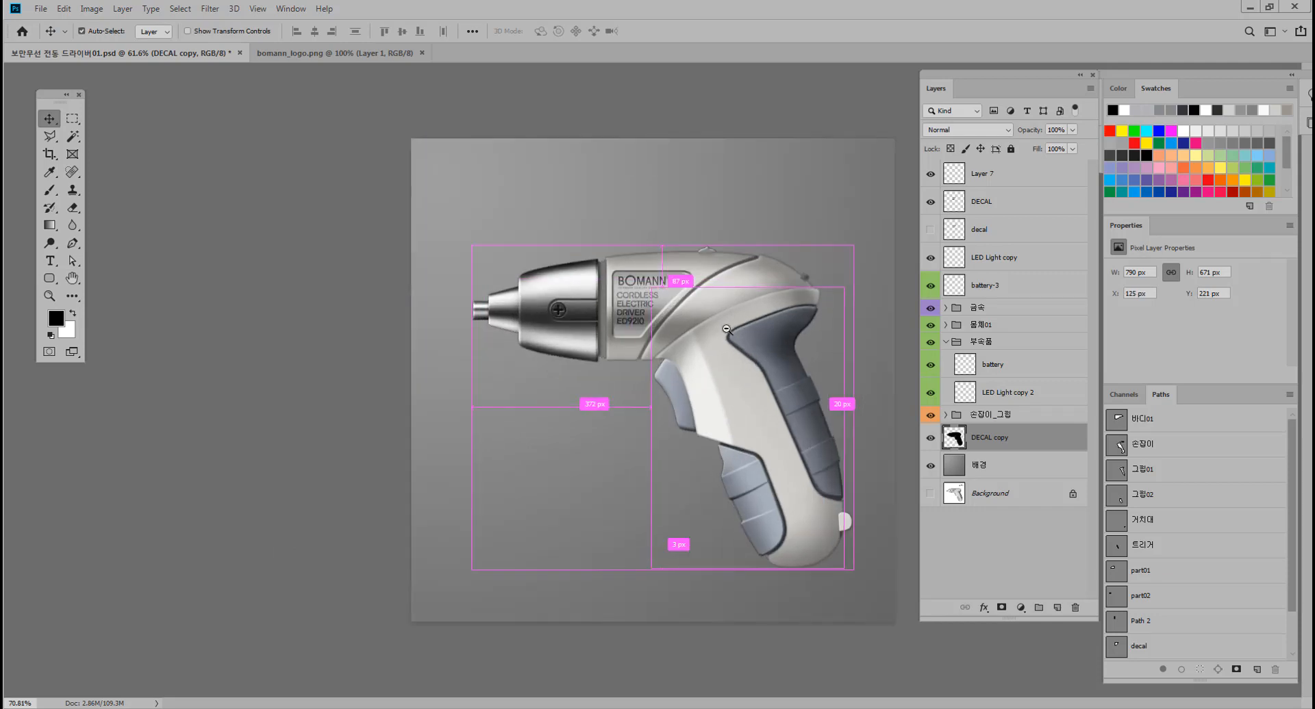
{"action": "left_click", "coordinate": [209, 9]}
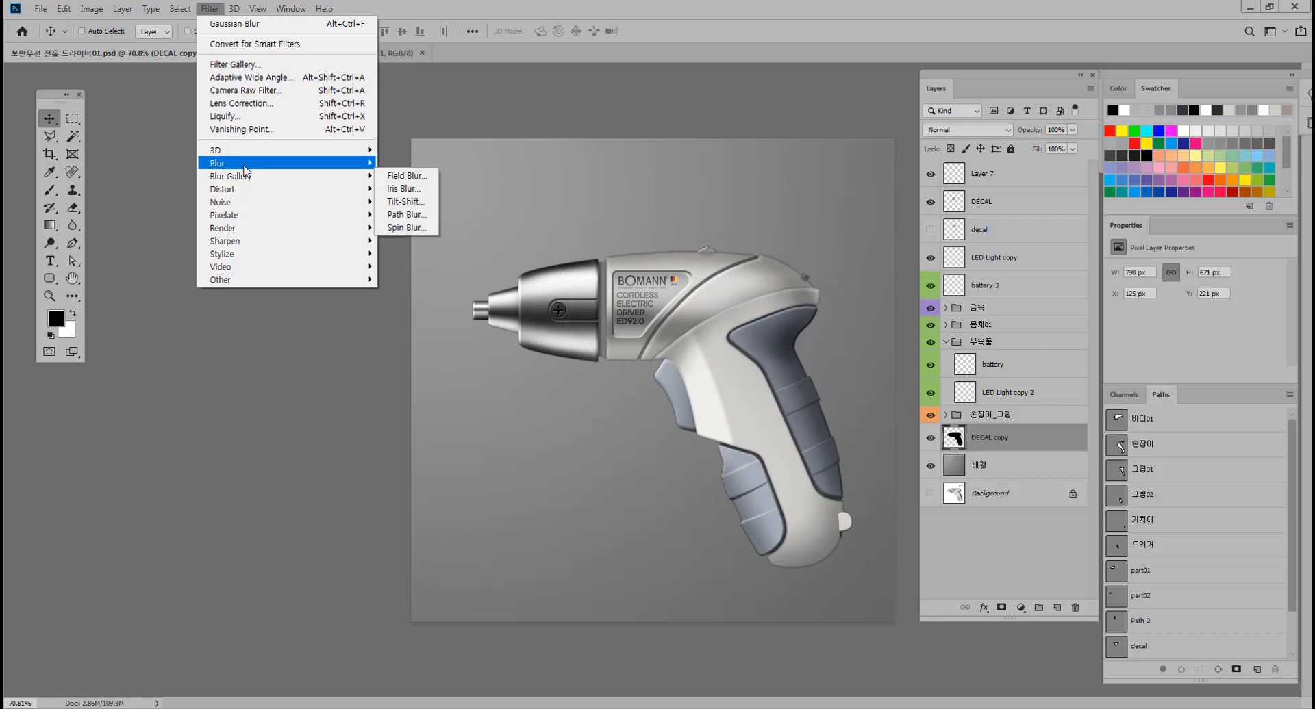
{"action": "mouse_move", "coordinate": [247, 165]}
{"action": "left_click", "coordinate": [414, 215]}
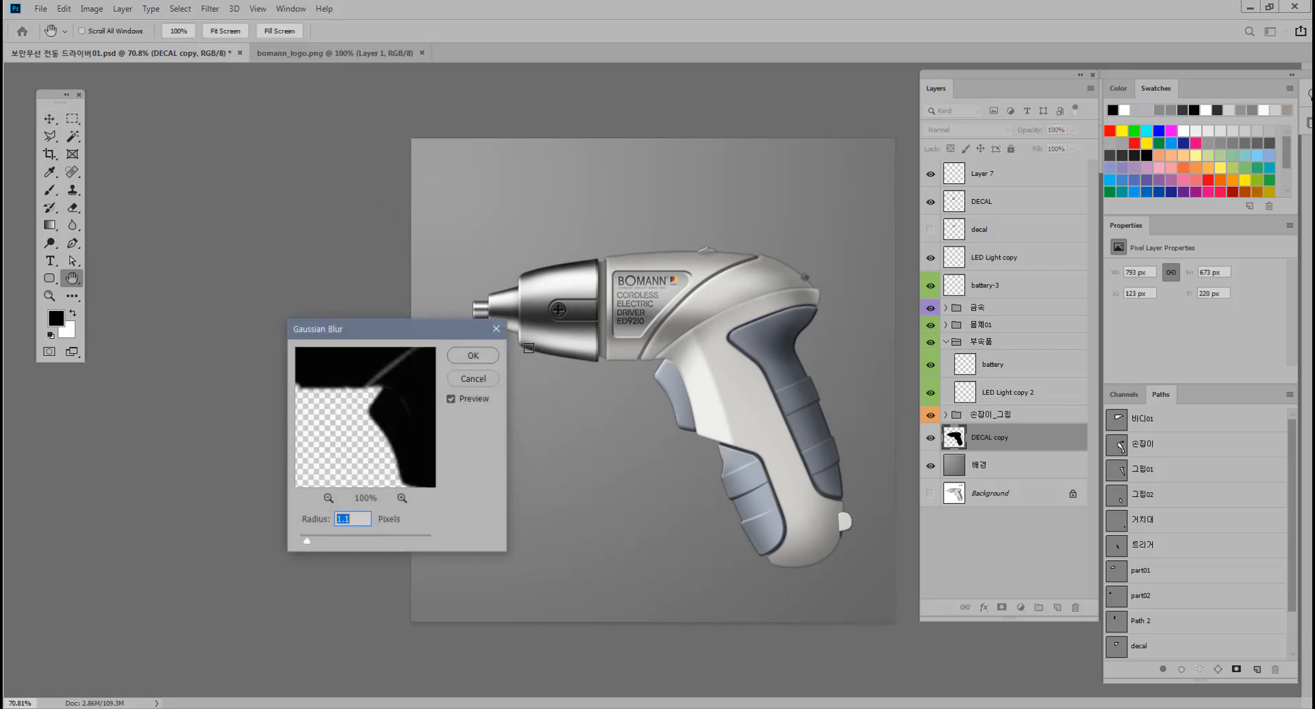
{"action": "left_click_drag", "start_coordinate": [319, 546], "coordinate": [323, 546]}
{"action": "left_click_drag", "start_coordinate": [443, 330], "coordinate": [375, 364]}
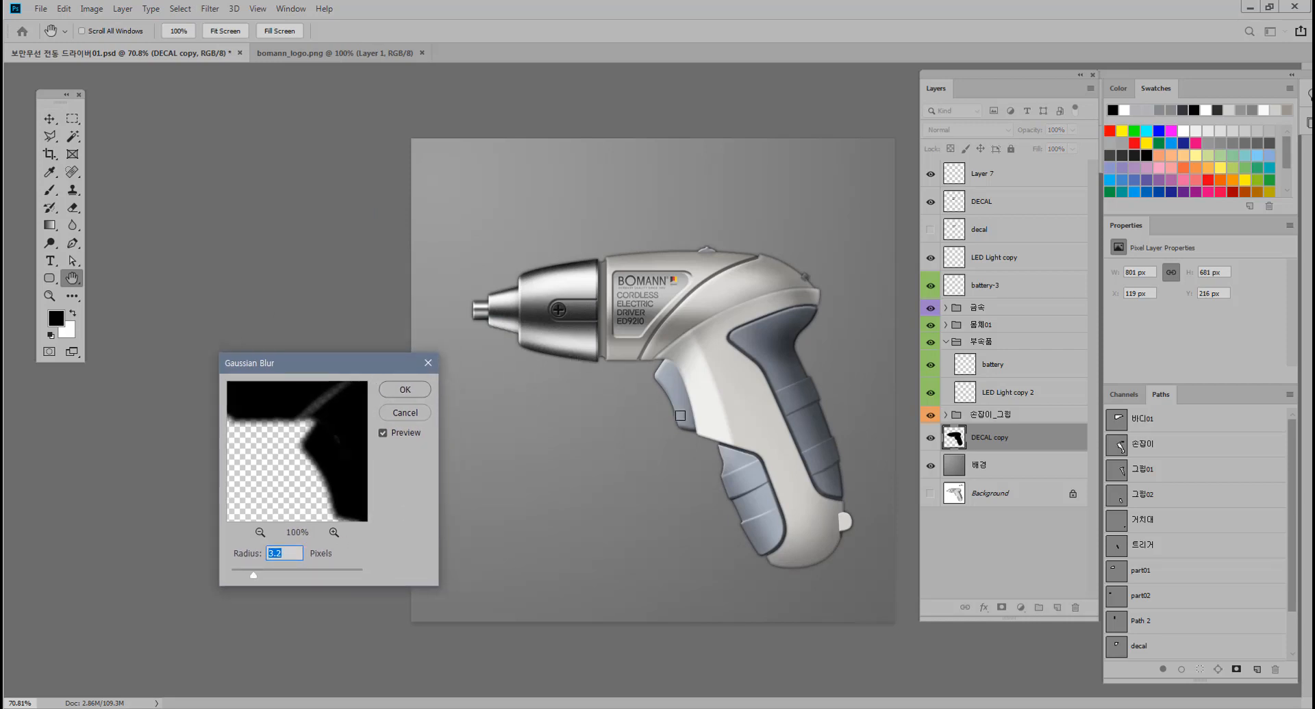
{"action": "left_click", "coordinate": [275, 575]}
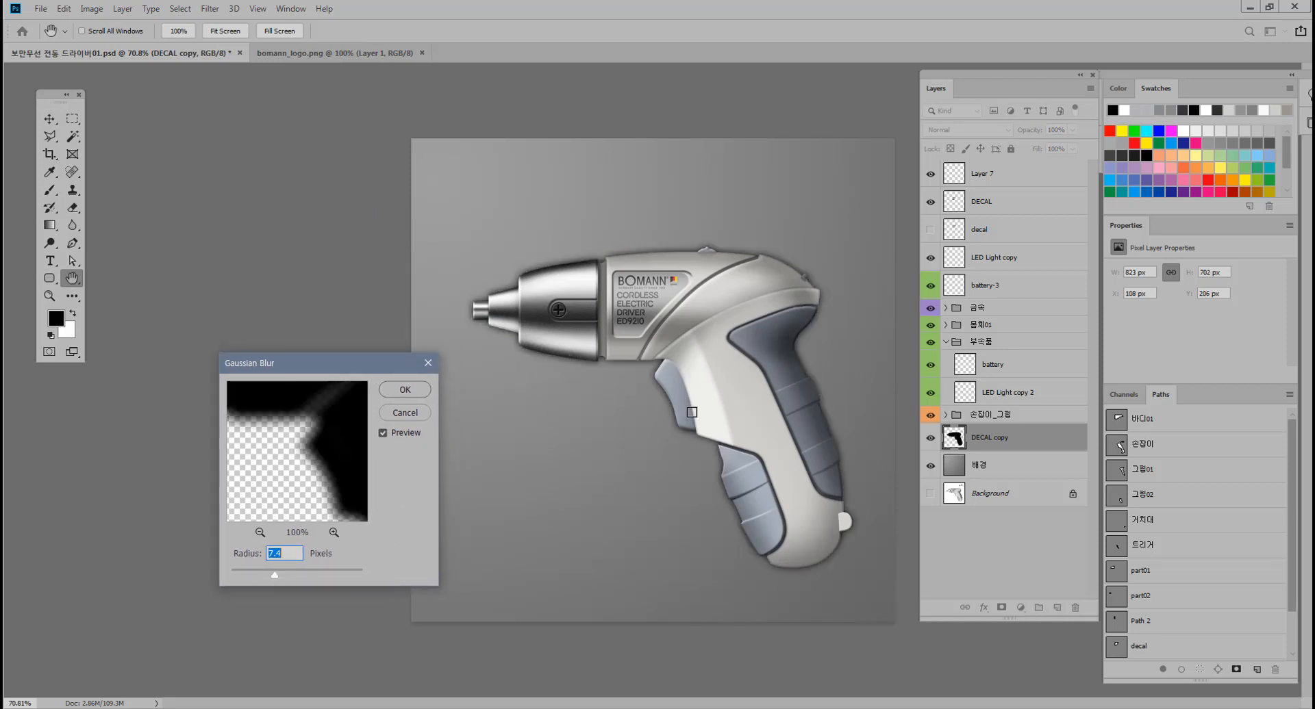
{"action": "left_click", "coordinate": [289, 580]}
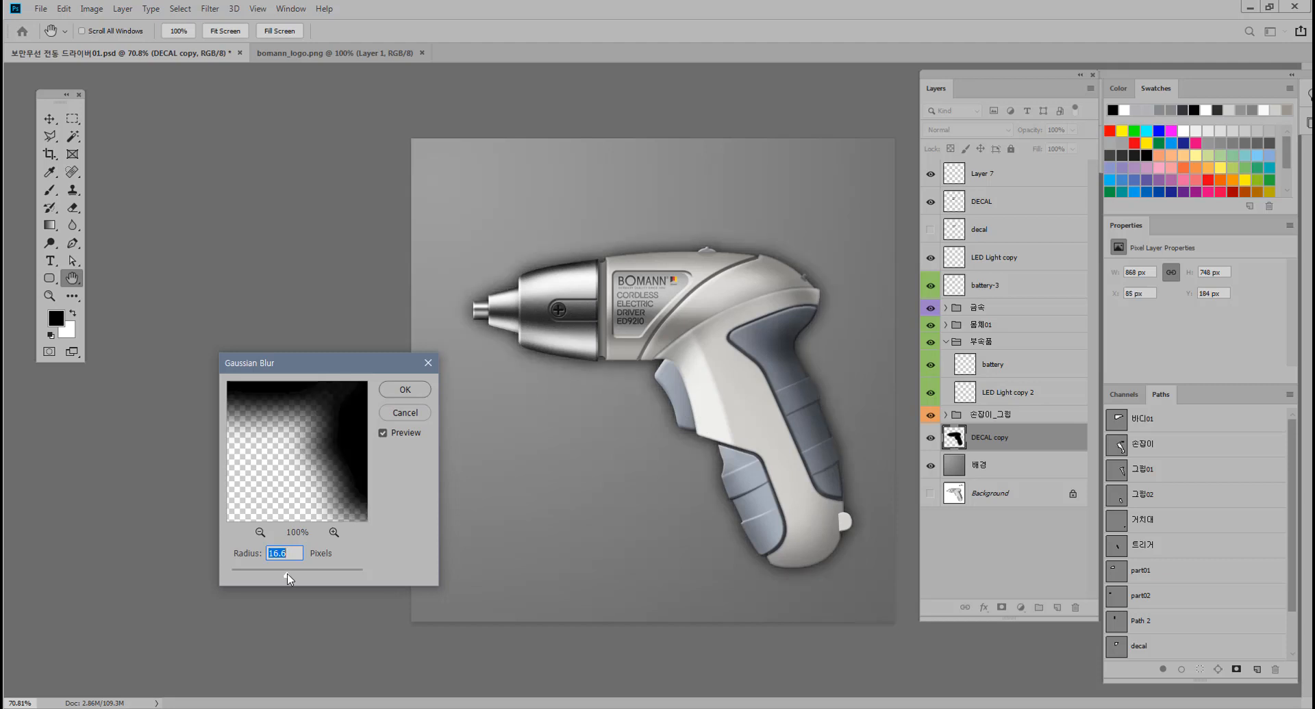
{"action": "left_click_drag", "start_coordinate": [289, 580], "coordinate": [265, 580]}
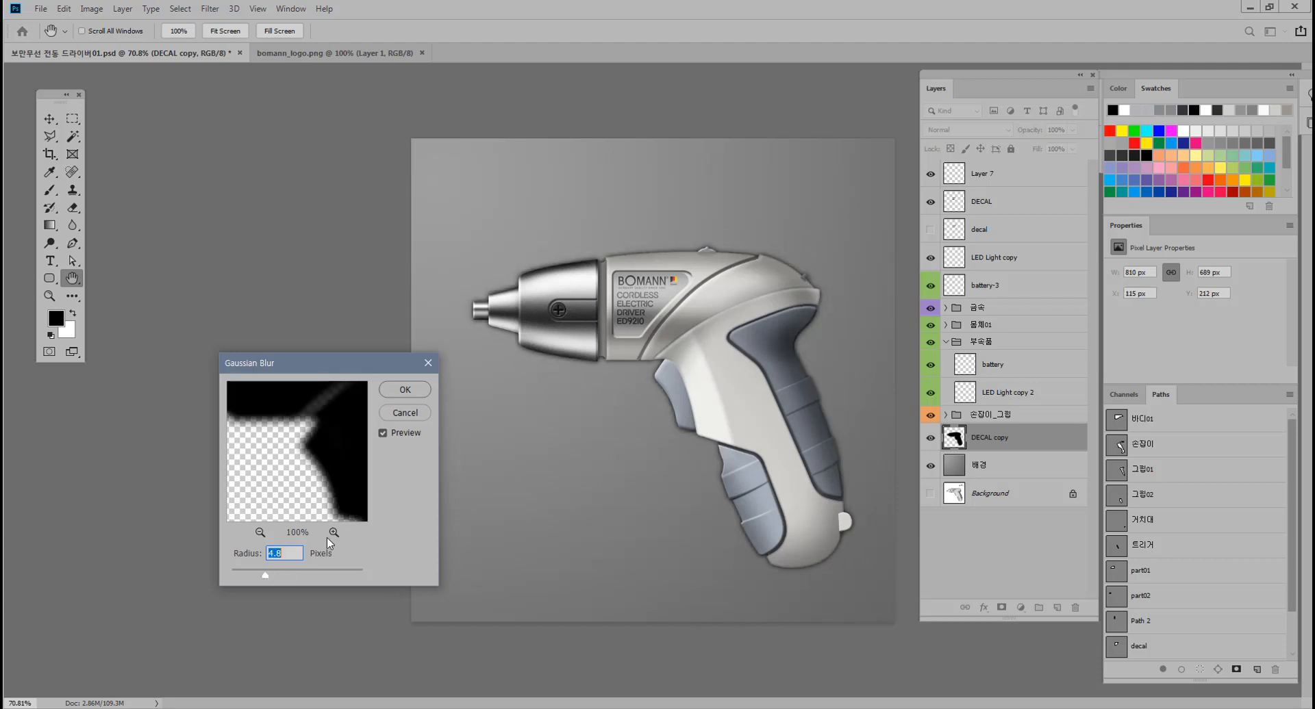
{"action": "left_click", "coordinate": [405, 390]}
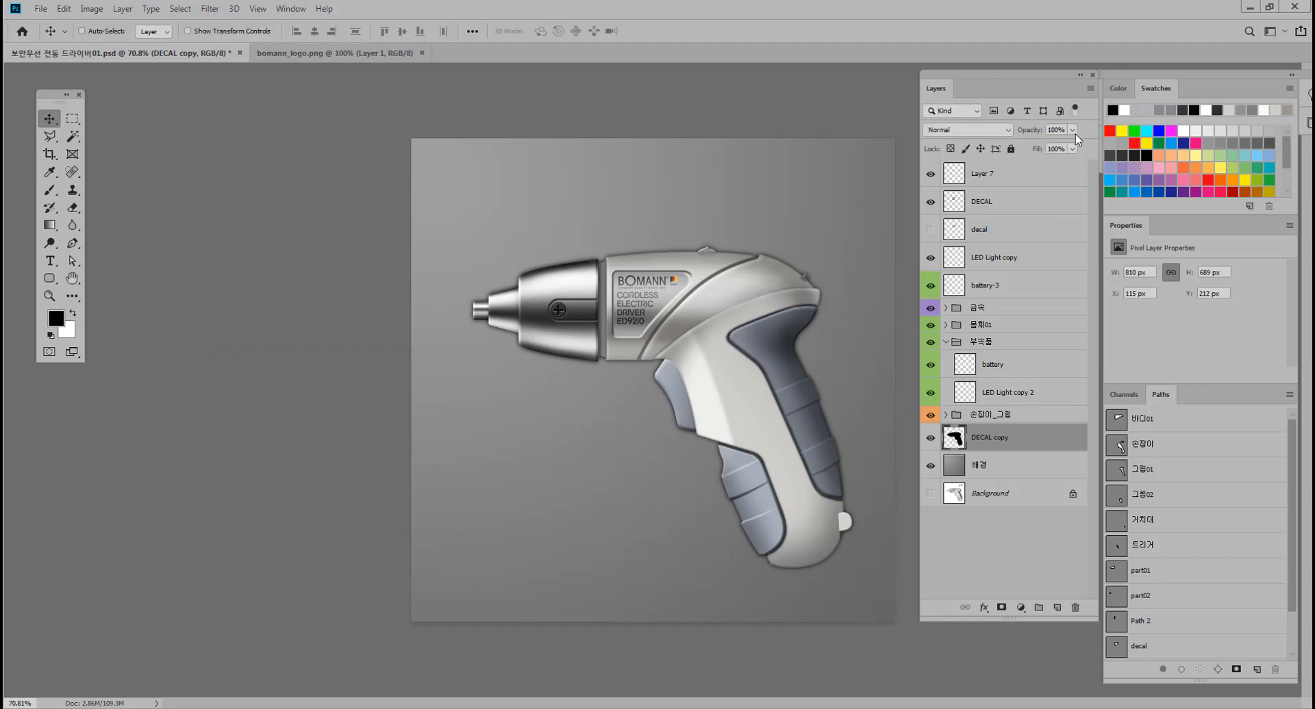
Lower the opacity of the blurred silhouette layer to 37%.
{"action": "left_click", "coordinate": [1072, 130]}
{"action": "left_click_drag", "start_coordinate": [1045, 143], "coordinate": [1035, 144]}
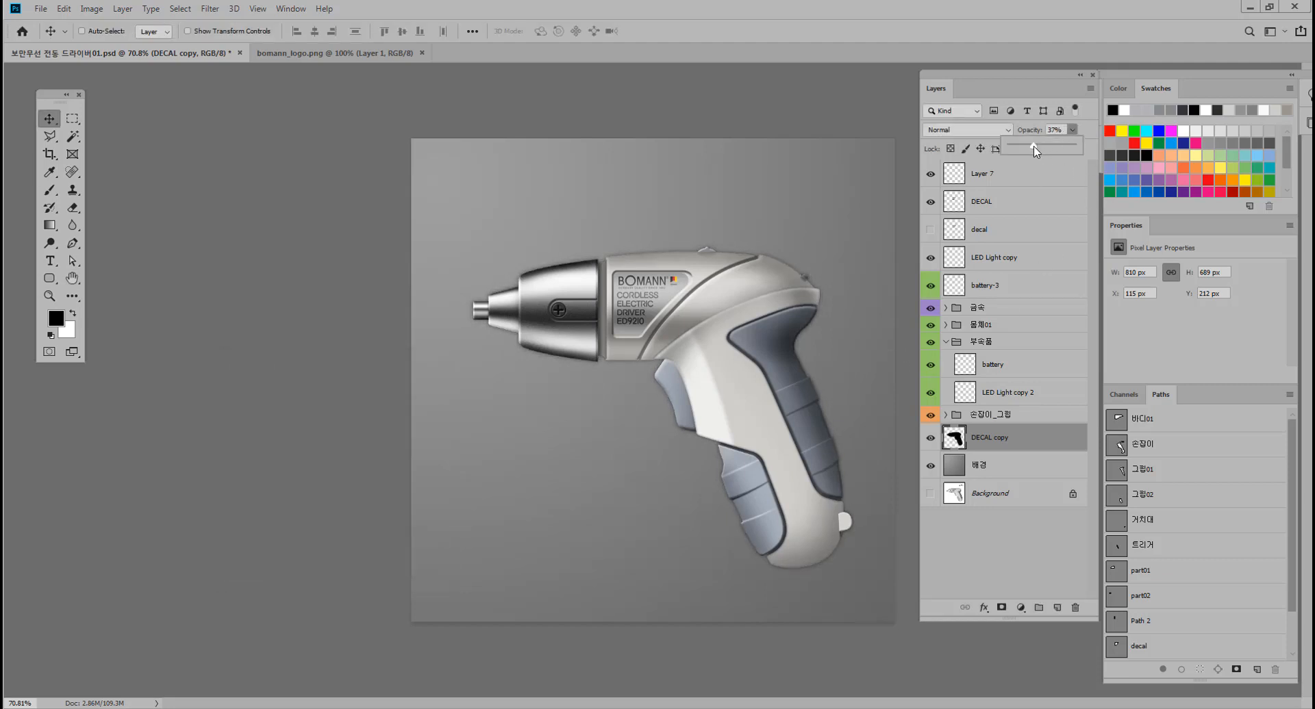
{"action": "left_click", "coordinate": [365, 237]}
Add a black 48 pt text reading "BOMANN" on the empty background above the screwdriver body.
{"action": "left_click", "coordinate": [49, 261]}
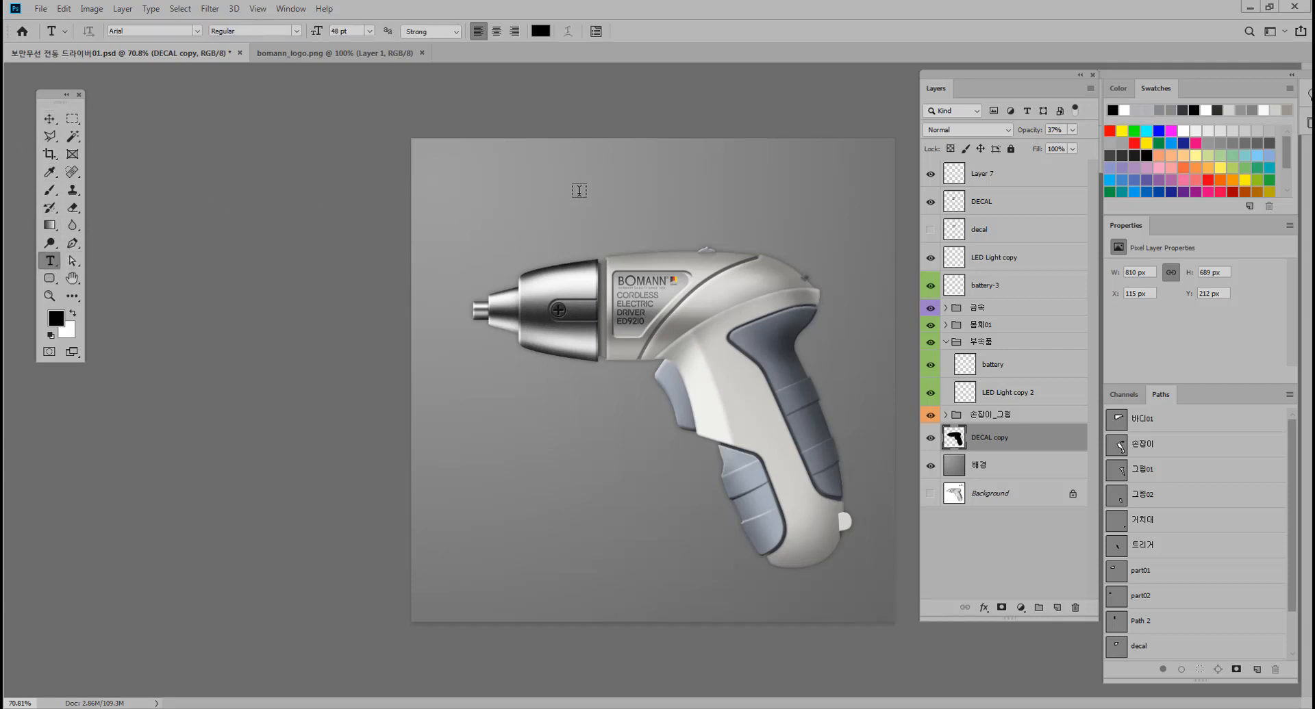
{"action": "left_click", "coordinate": [668, 200]}
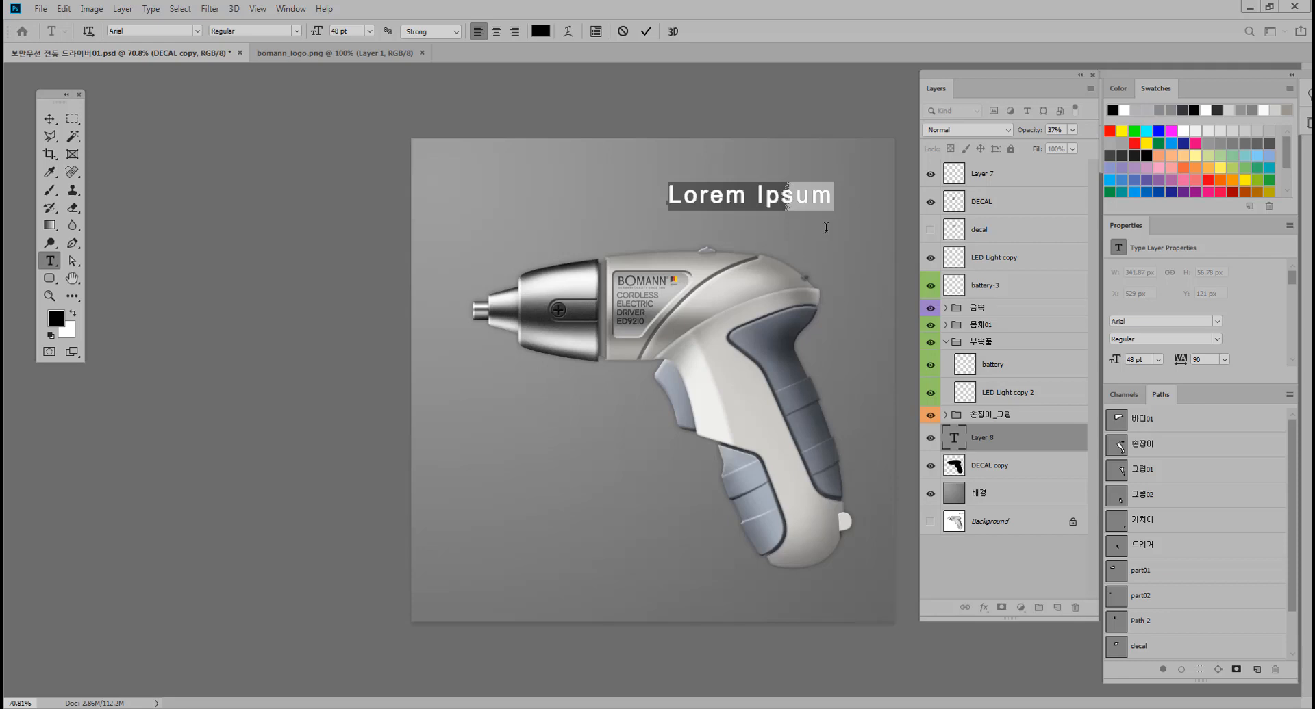
{"action": "key", "text": "BackSpace"}
{"action": "type", "text": "B"}
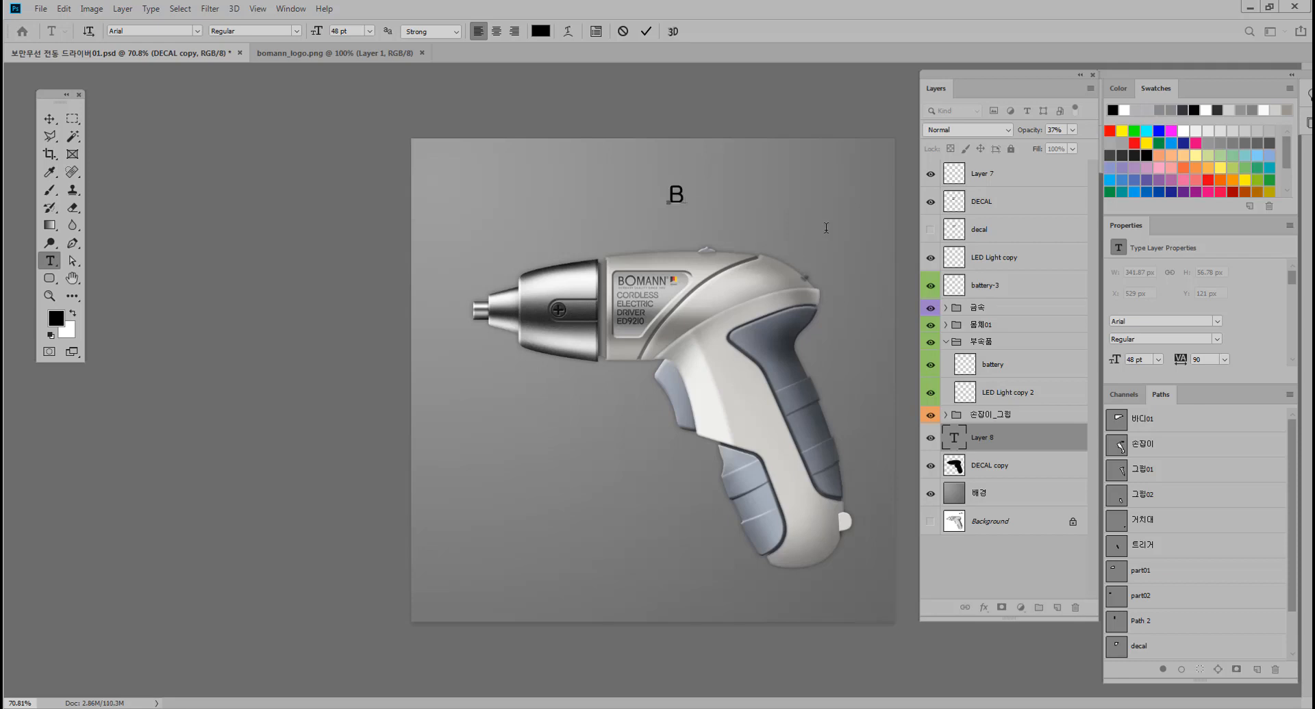
{"action": "type", "text": "OMANN"}
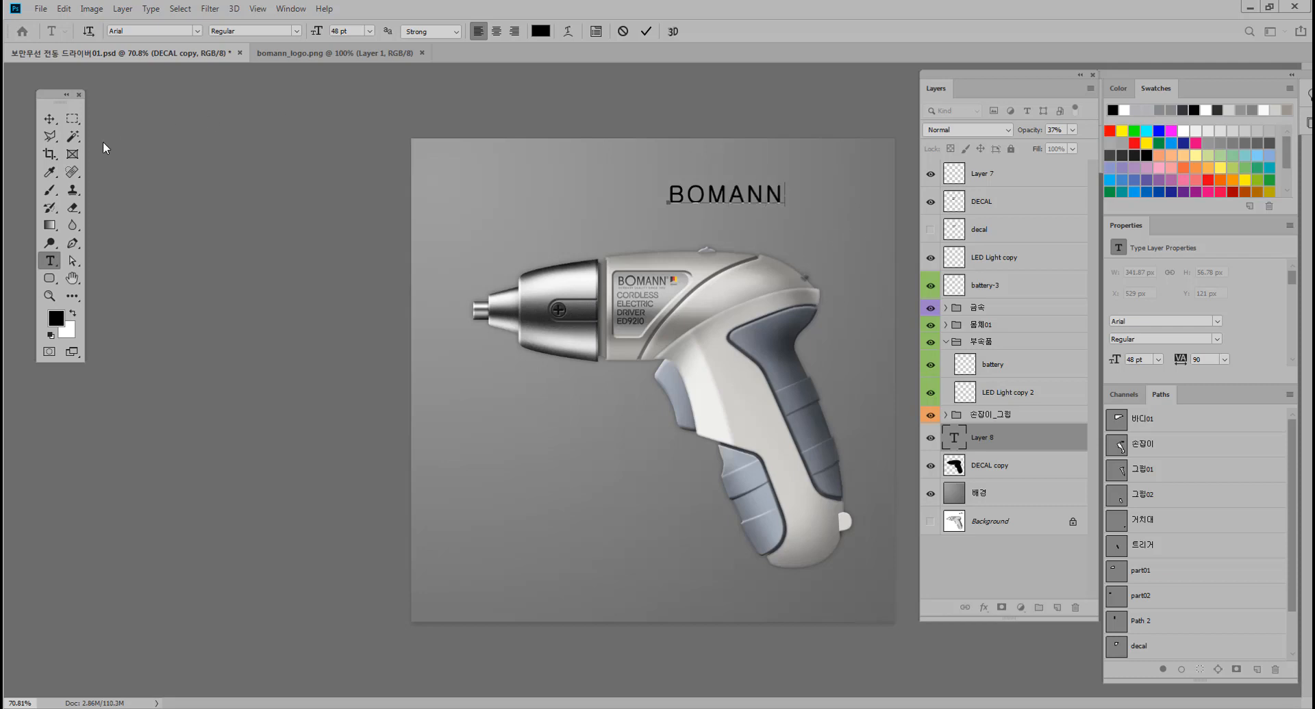
Set the BOMANN title's font to 12LotteMartHappyBold and move the title into the upper-right corner of the artwork.
{"action": "left_click_drag", "start_coordinate": [784, 197], "coordinate": [607, 183]}
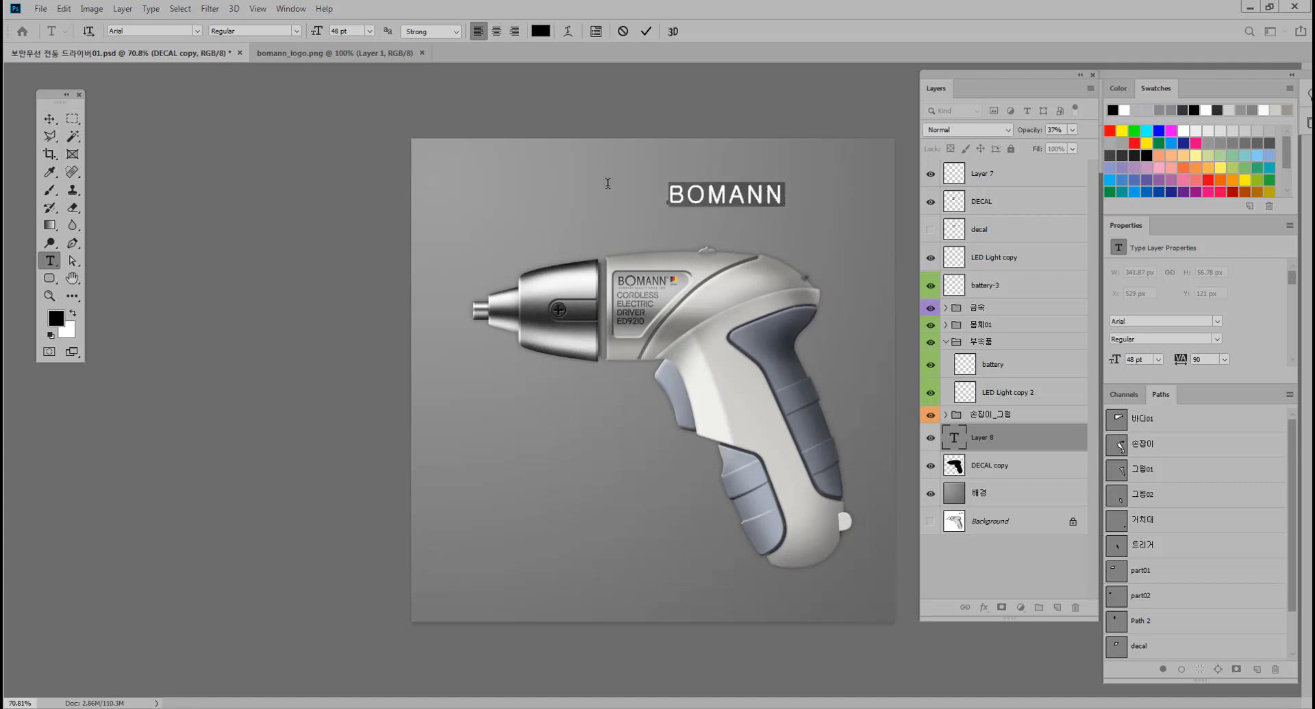
{"action": "left_click", "coordinate": [196, 31]}
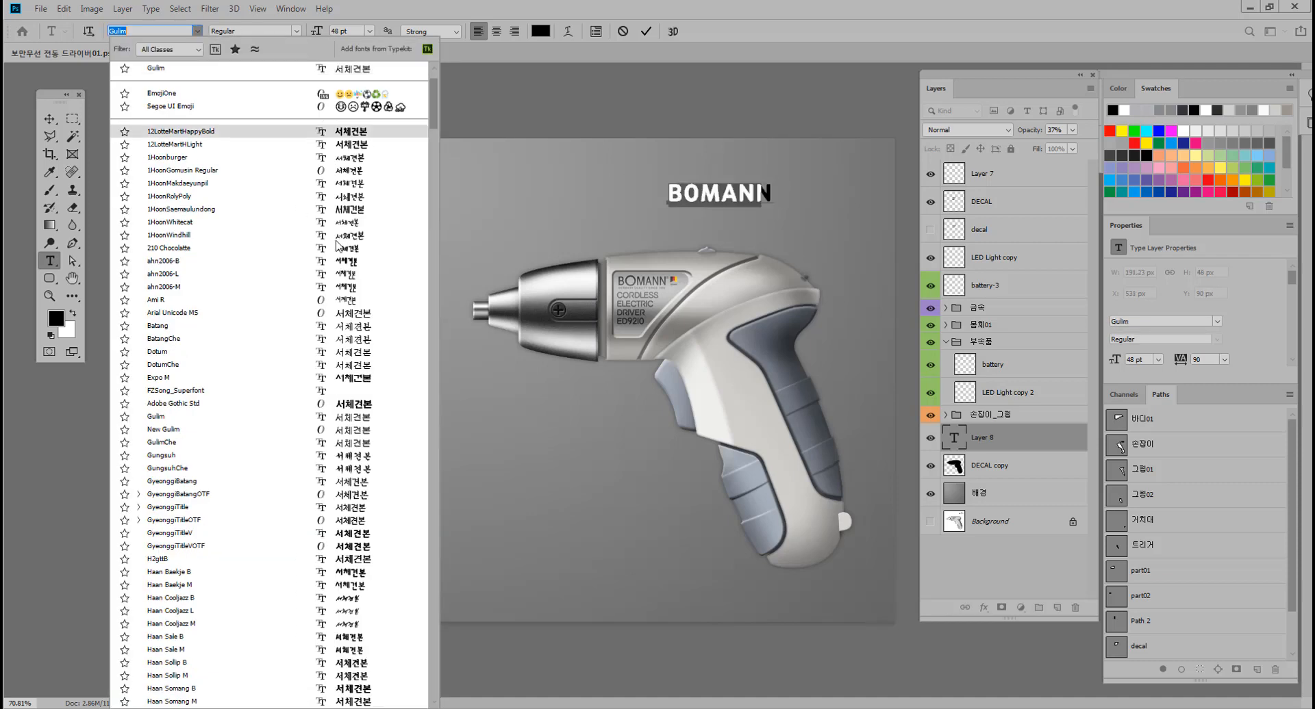
{"action": "left_click", "coordinate": [348, 133]}
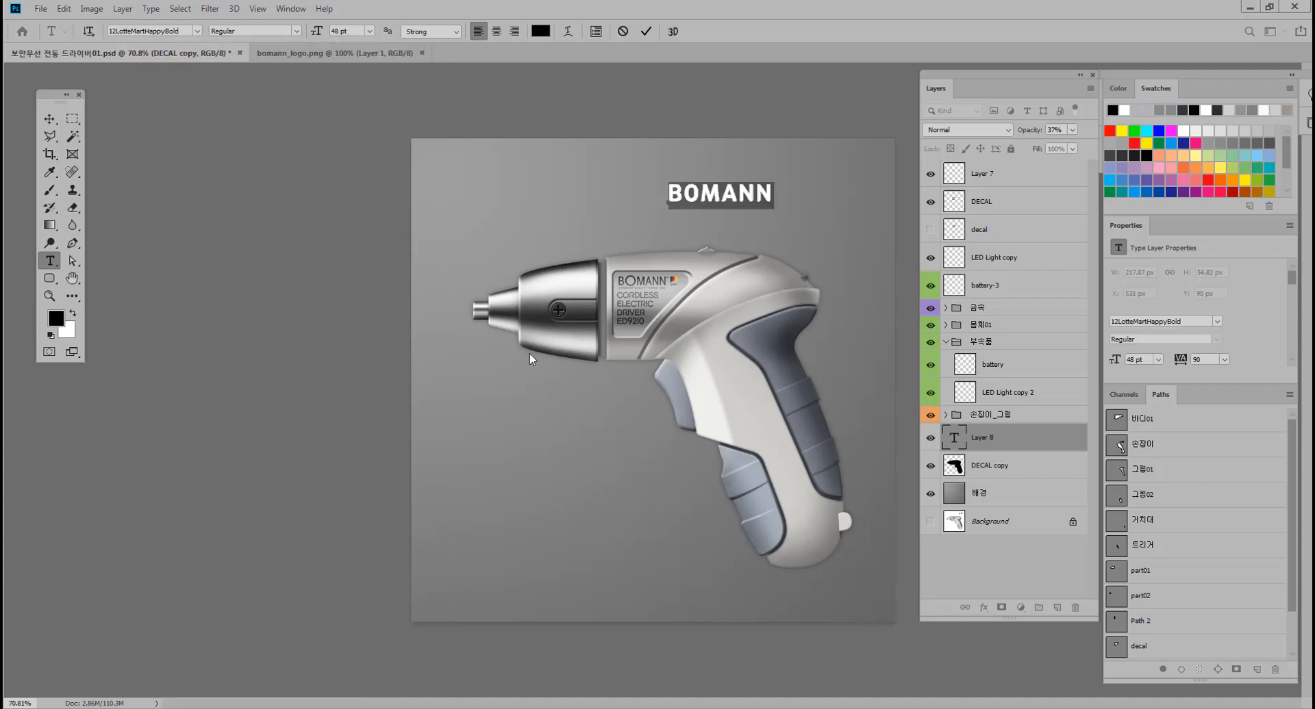
{"action": "left_click", "coordinate": [49, 118]}
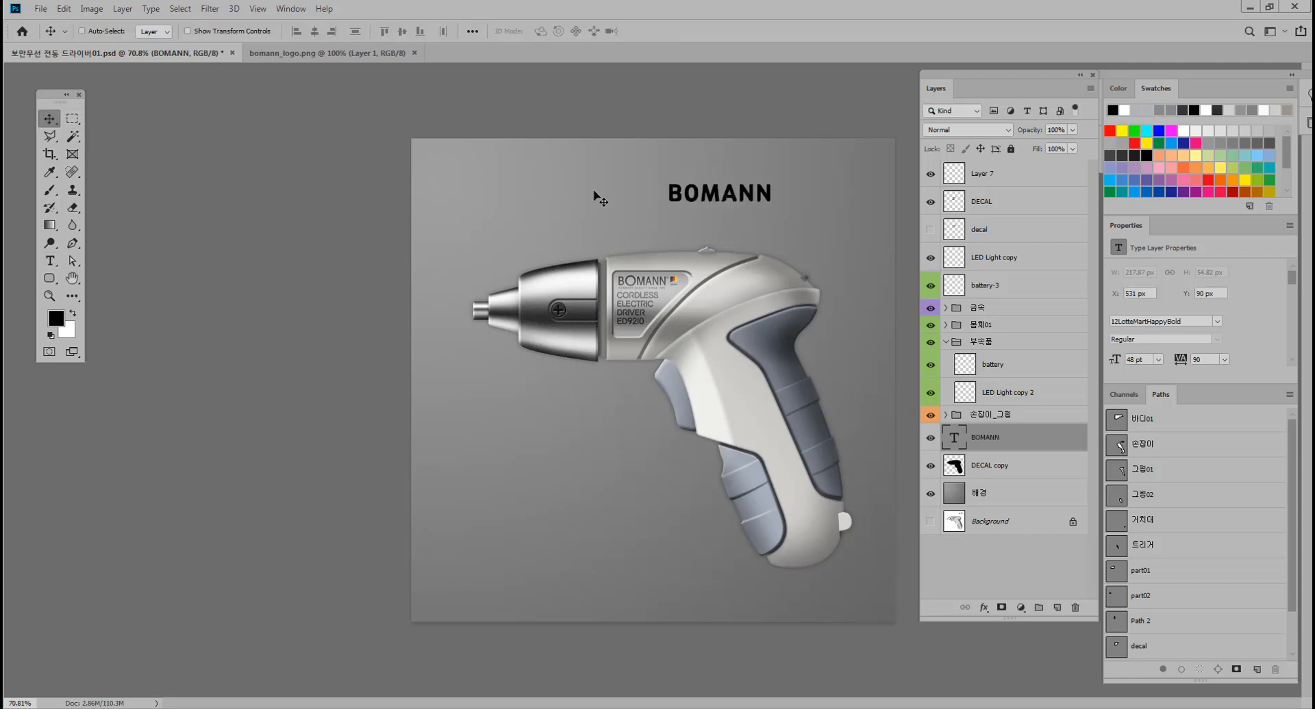
{"action": "left_click_drag", "start_coordinate": [770, 196], "coordinate": [845, 175]}
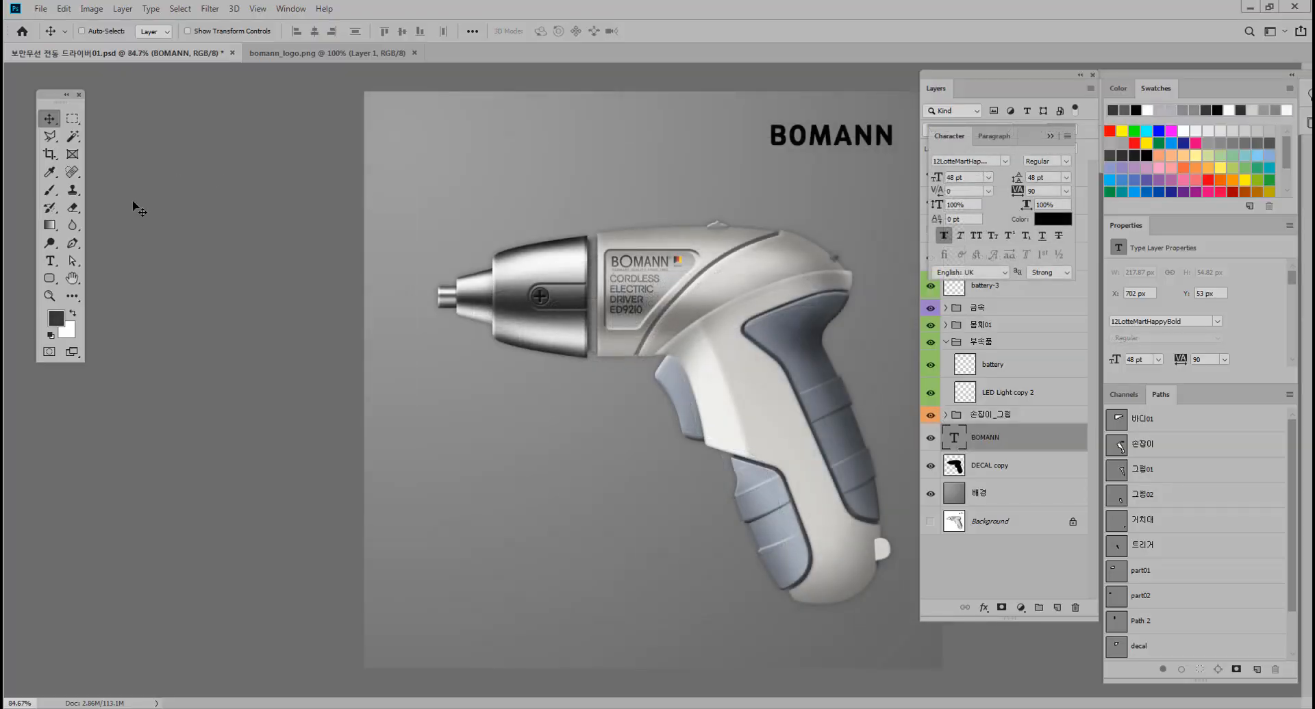
Add a second text layer below the BOMANN title by pasting the copied line "CORDLESS ELECTRIC DRIVER ED9210".
{"action": "left_click", "coordinate": [49, 261]}
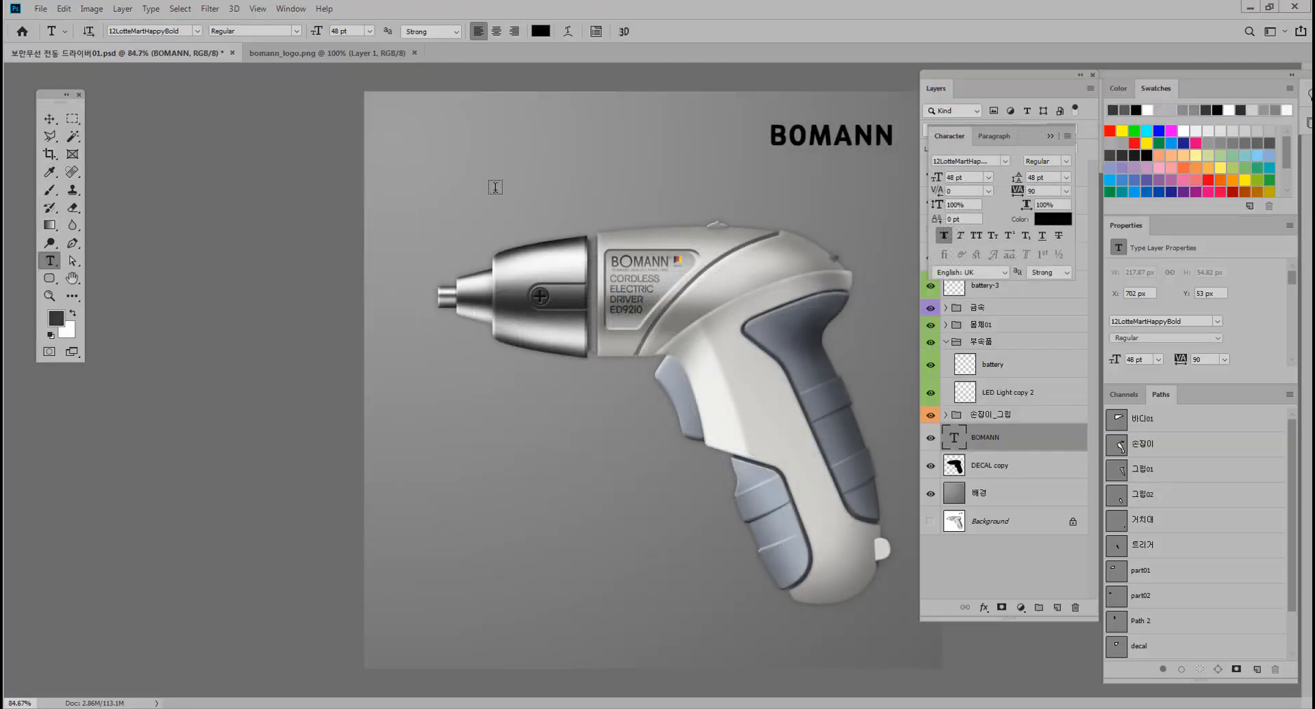
{"action": "left_click", "coordinate": [512, 174]}
{"action": "type", "text": "CORDLESS ELECTRIC DRIVER ED9210"}
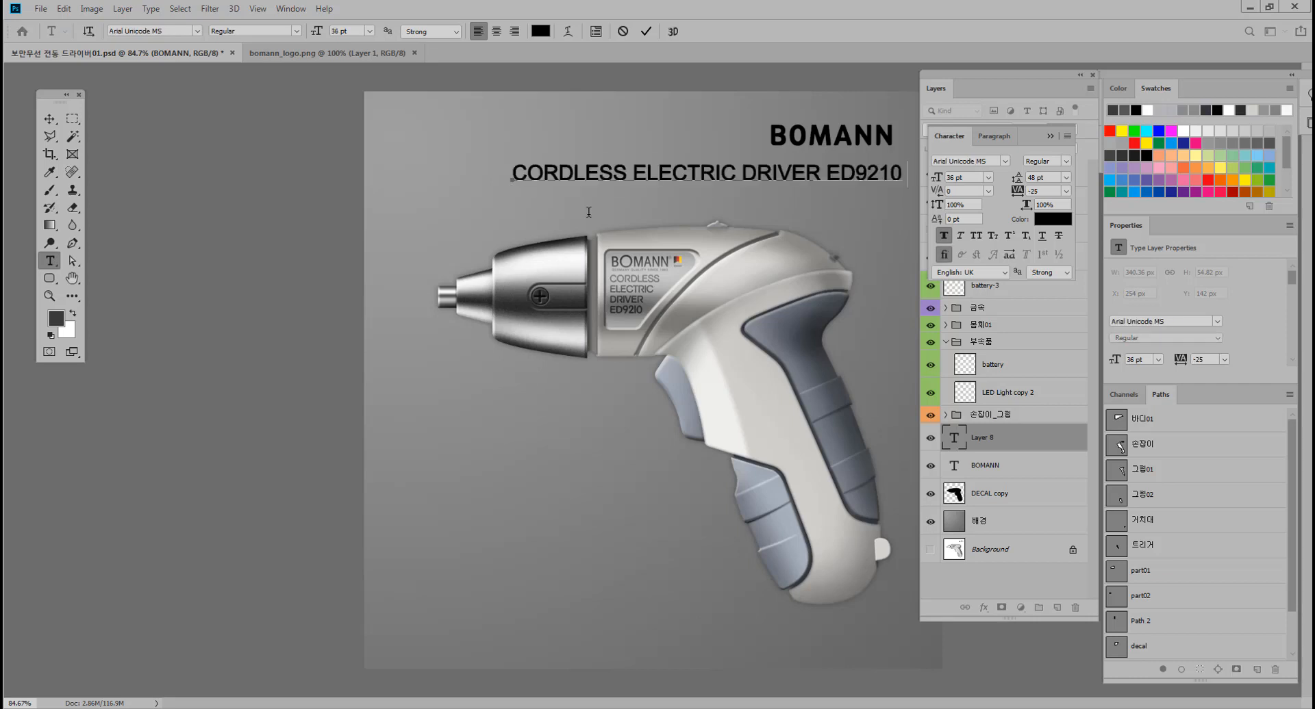
{"action": "left_click", "coordinate": [49, 118]}
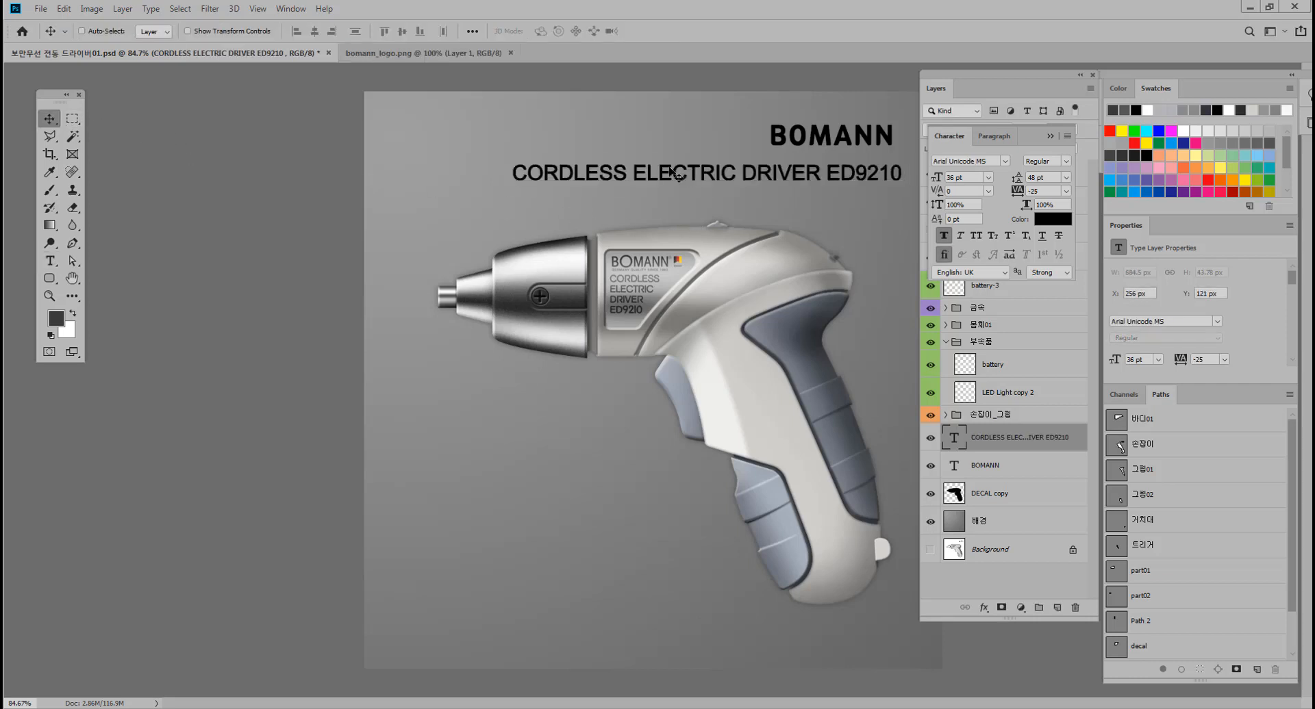
Switch to full-screen view and move the CORDLESS ELECTRIC DRIVER ED9210 line so its right end aligns beneath the BOMANN title.
{"action": "left_click_drag", "start_coordinate": [667, 172], "coordinate": [605, 175]}
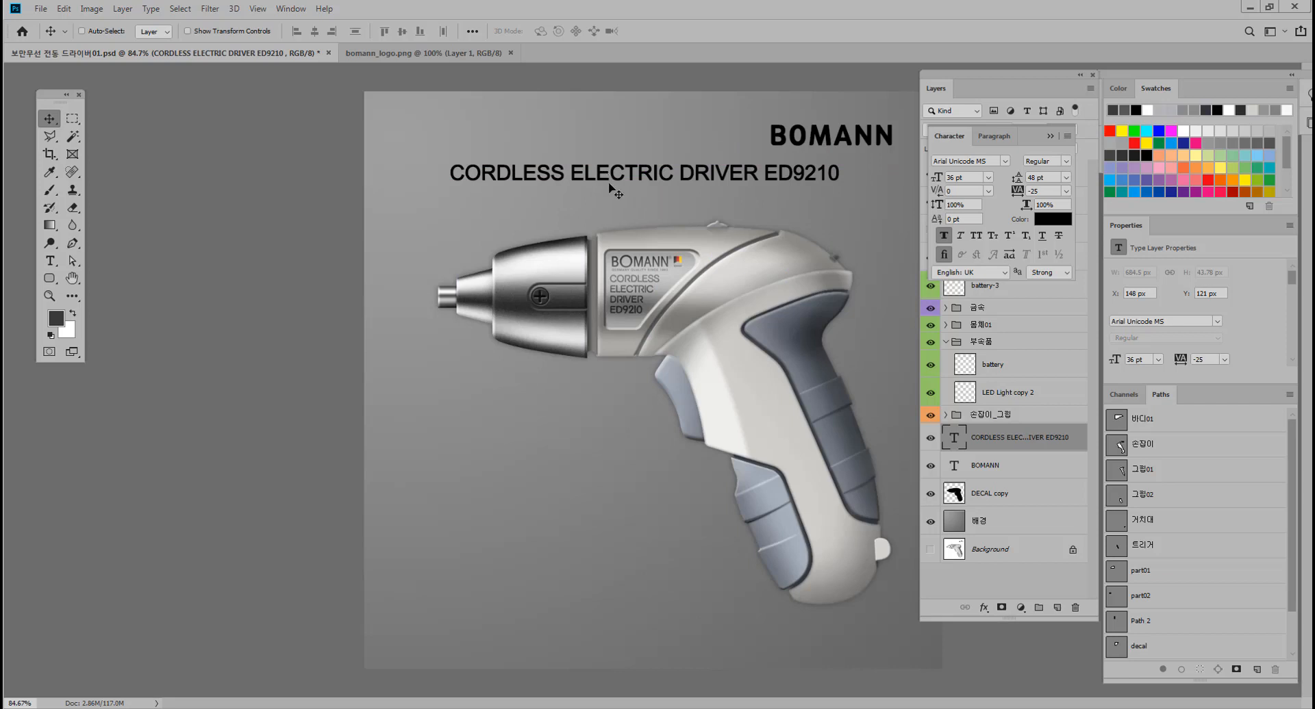
{"action": "key", "text": "f"}
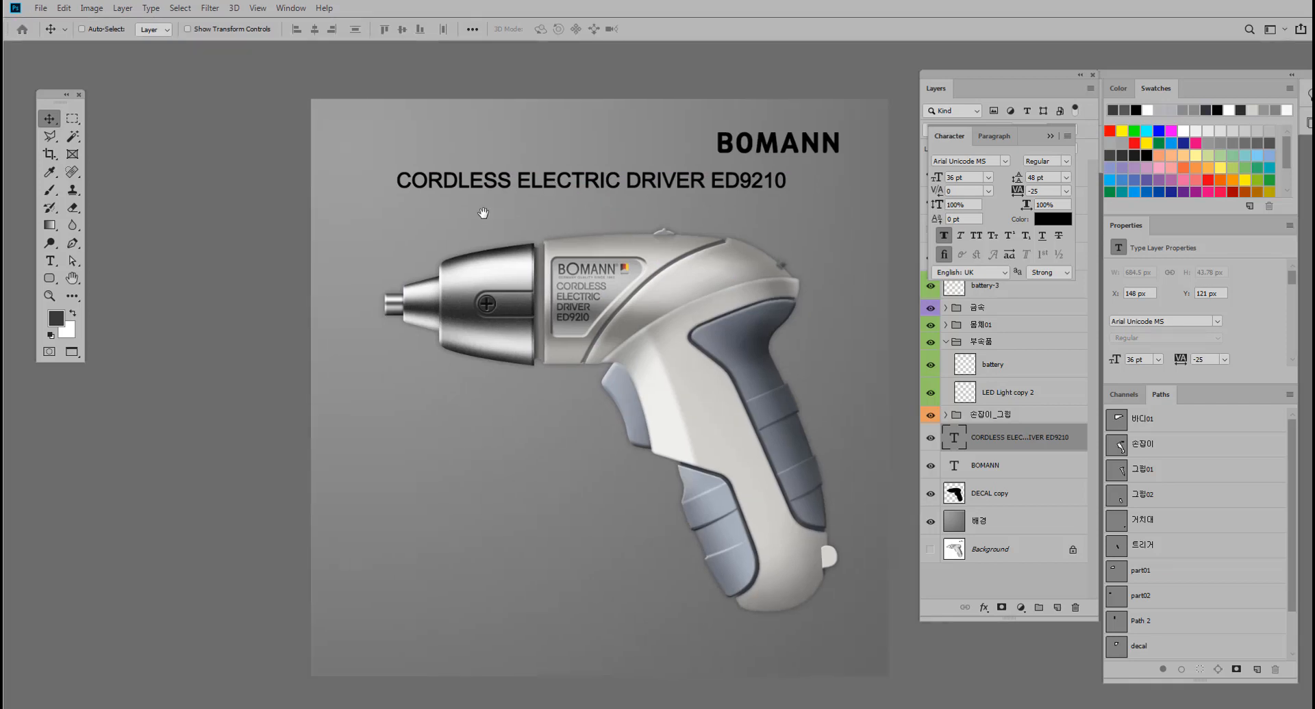
{"action": "left_click_drag", "start_coordinate": [483, 213], "coordinate": [526, 202]}
{"action": "left_click_drag", "start_coordinate": [514, 199], "coordinate": [491, 197]}
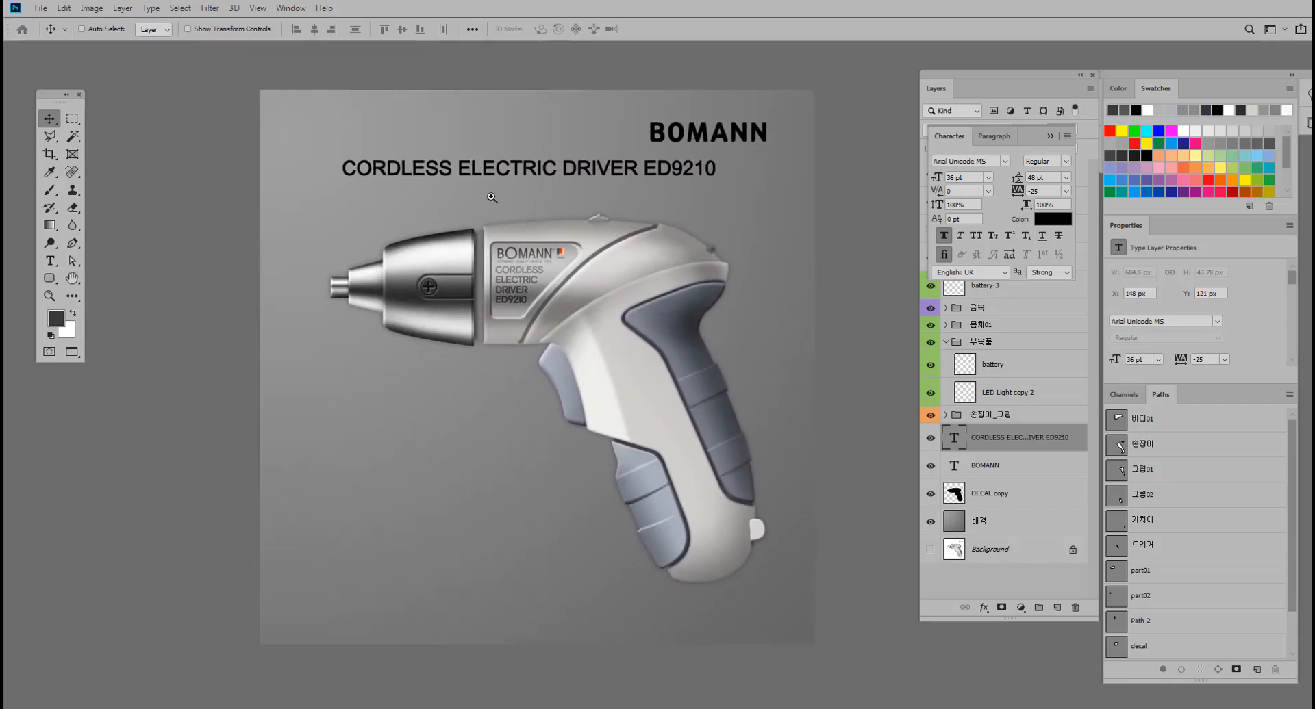
{"action": "left_click_drag", "start_coordinate": [642, 174], "coordinate": [693, 169]}
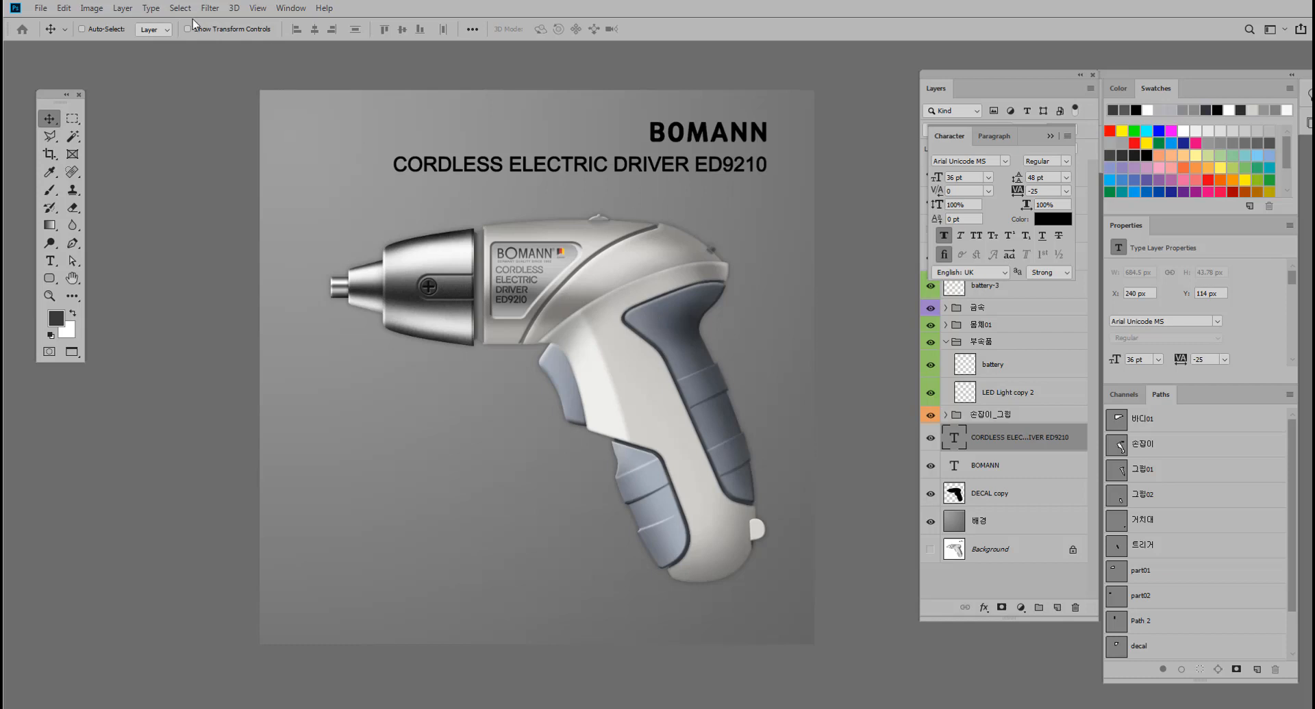
Widen the canvas to 1500 pixels, extending it equally on both sides of the artwork.
{"action": "left_click", "coordinate": [92, 8]}
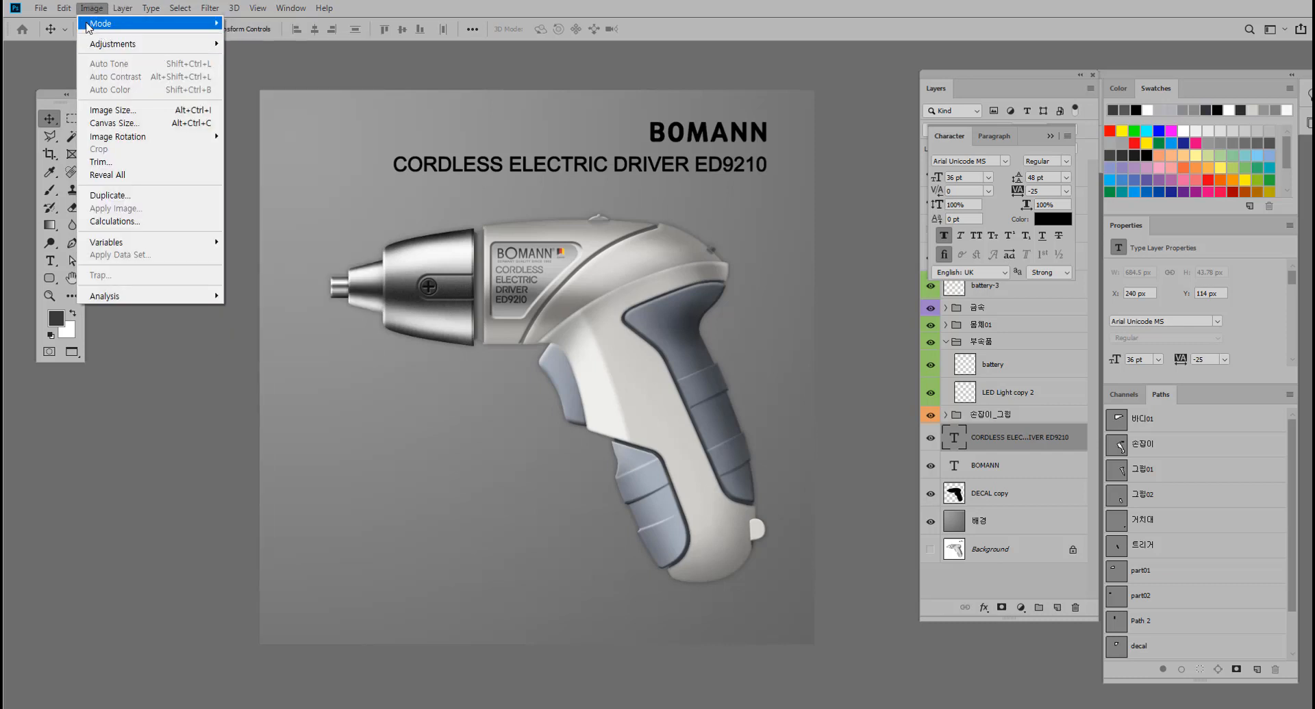
{"action": "mouse_move", "coordinate": [64, 9]}
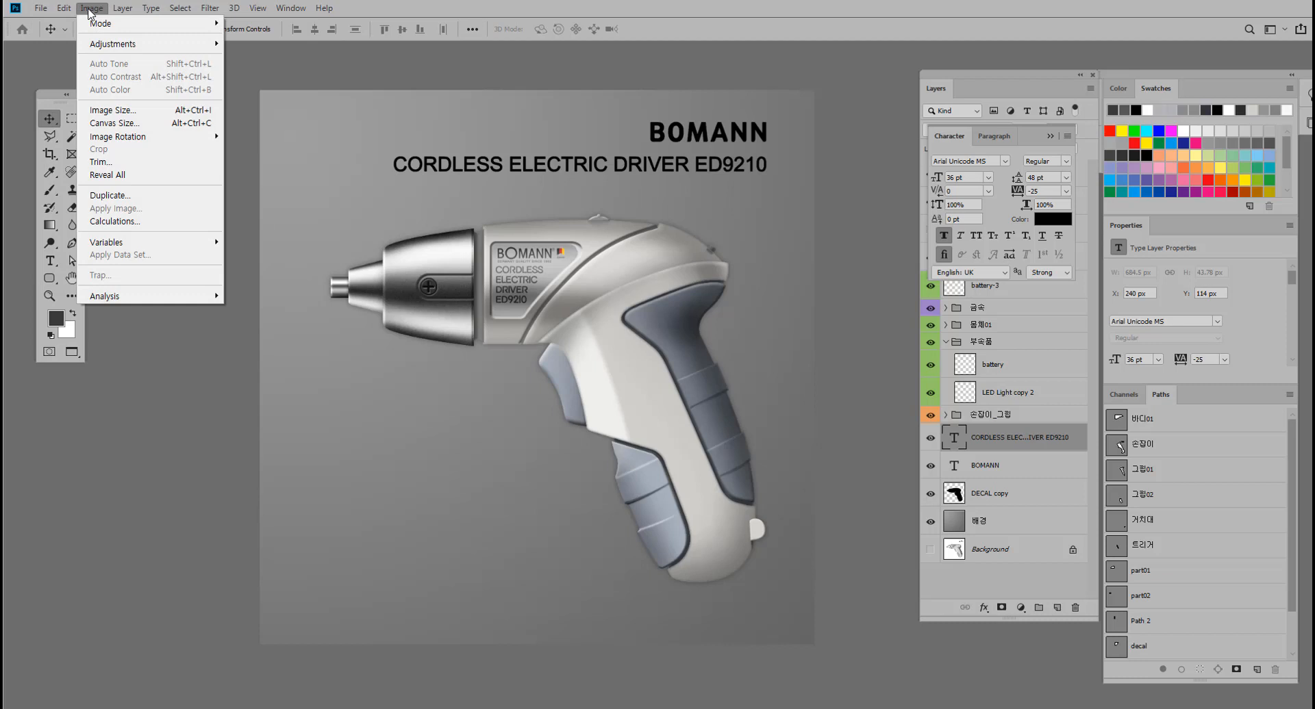
{"action": "left_click", "coordinate": [124, 125]}
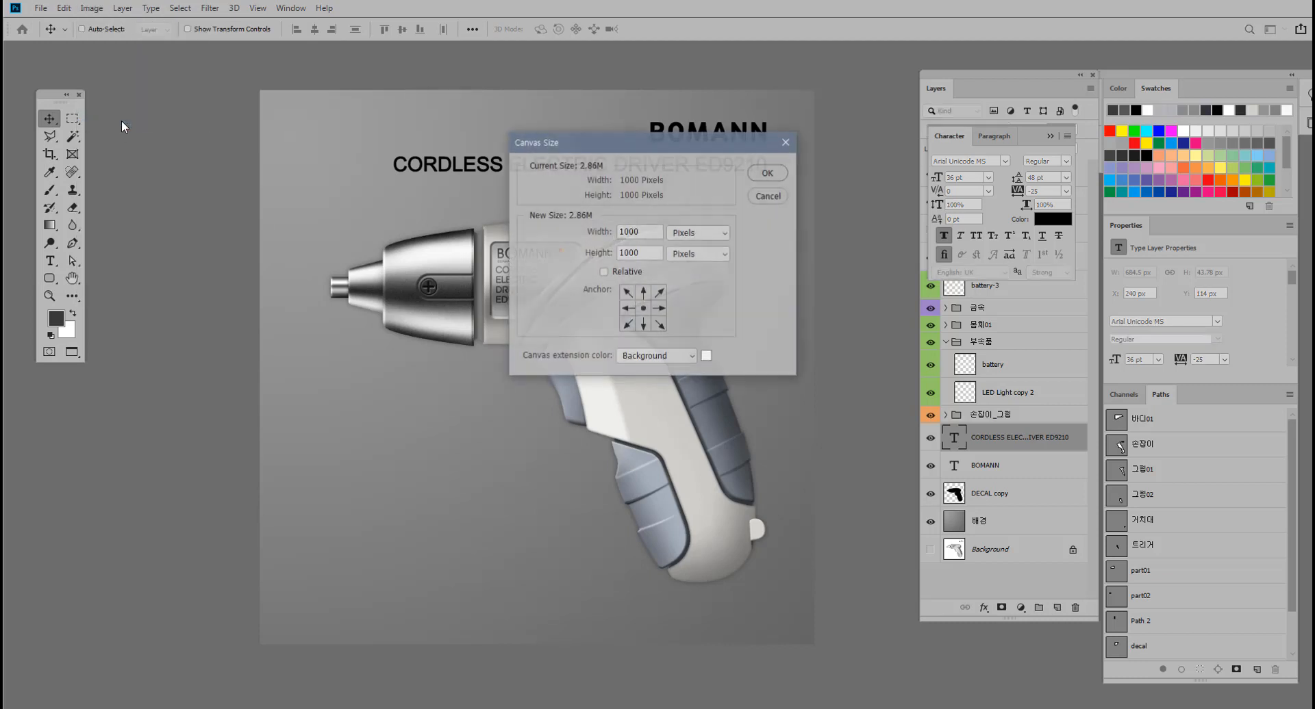
{"action": "double_click", "coordinate": [637, 233]}
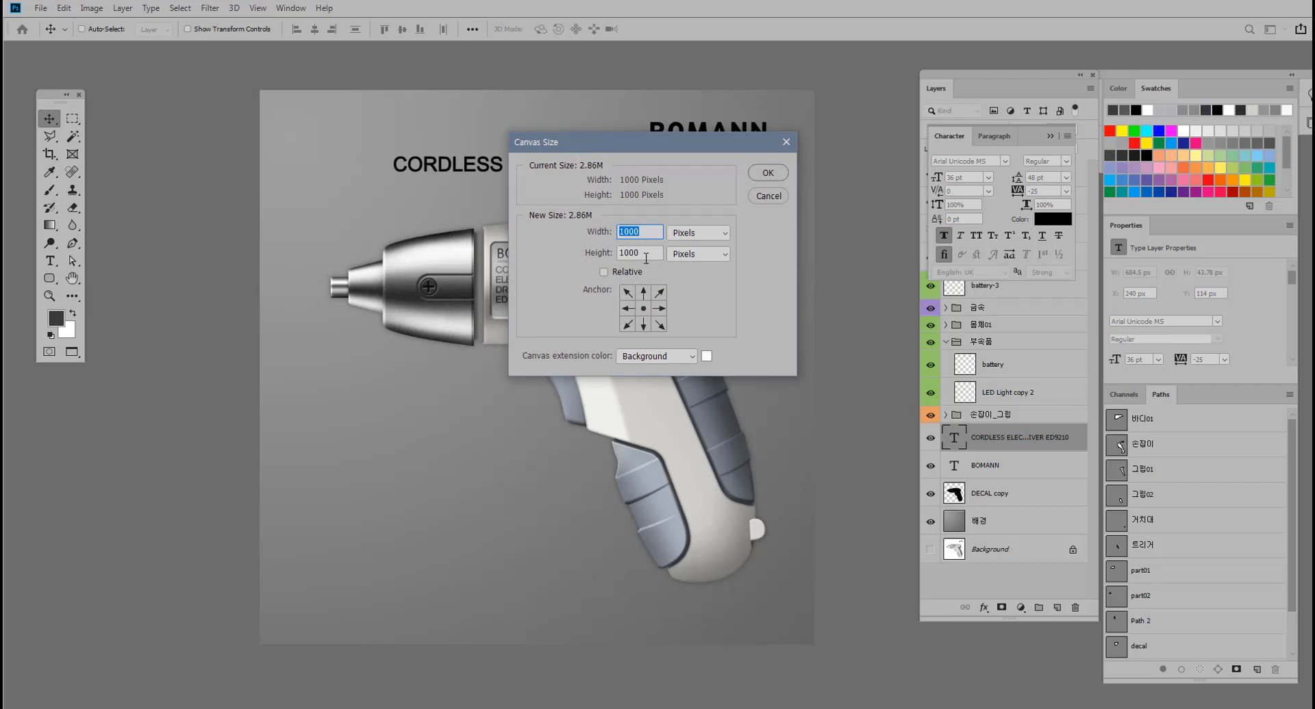
{"action": "type", "text": "150"}
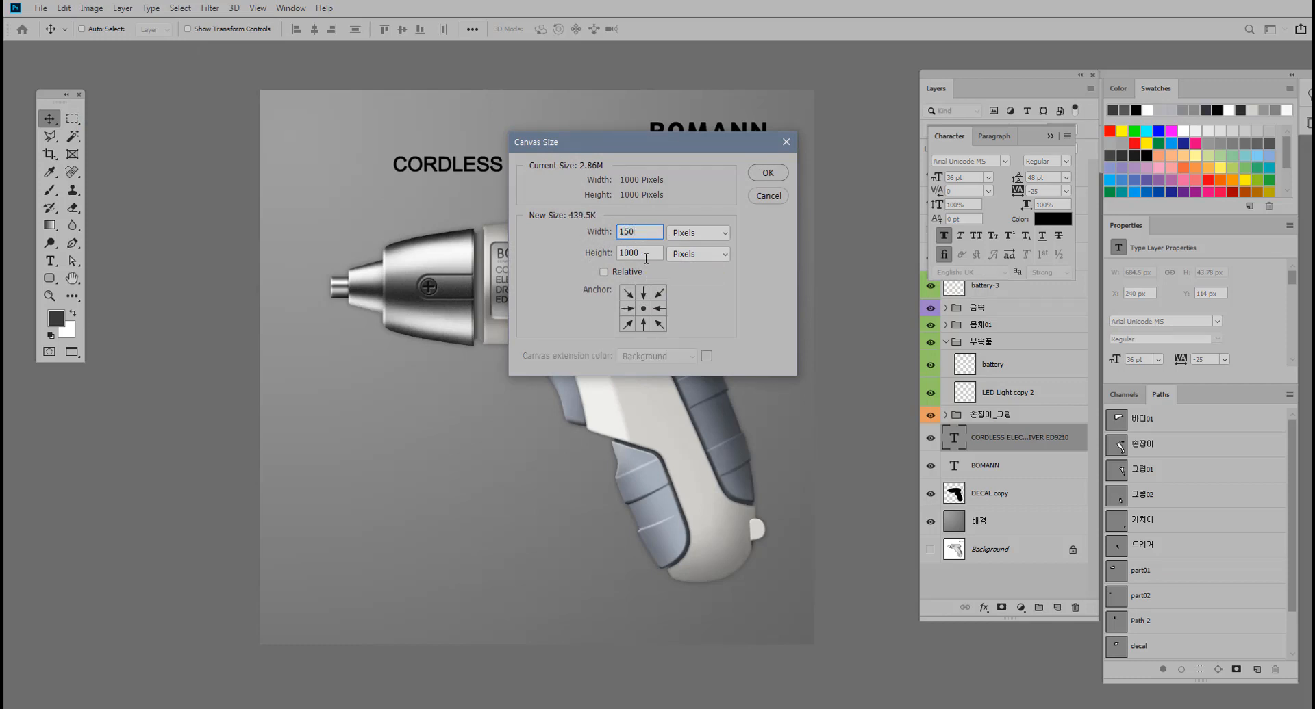
{"action": "type", "text": "0"}
{"action": "left_click", "coordinate": [769, 178]}
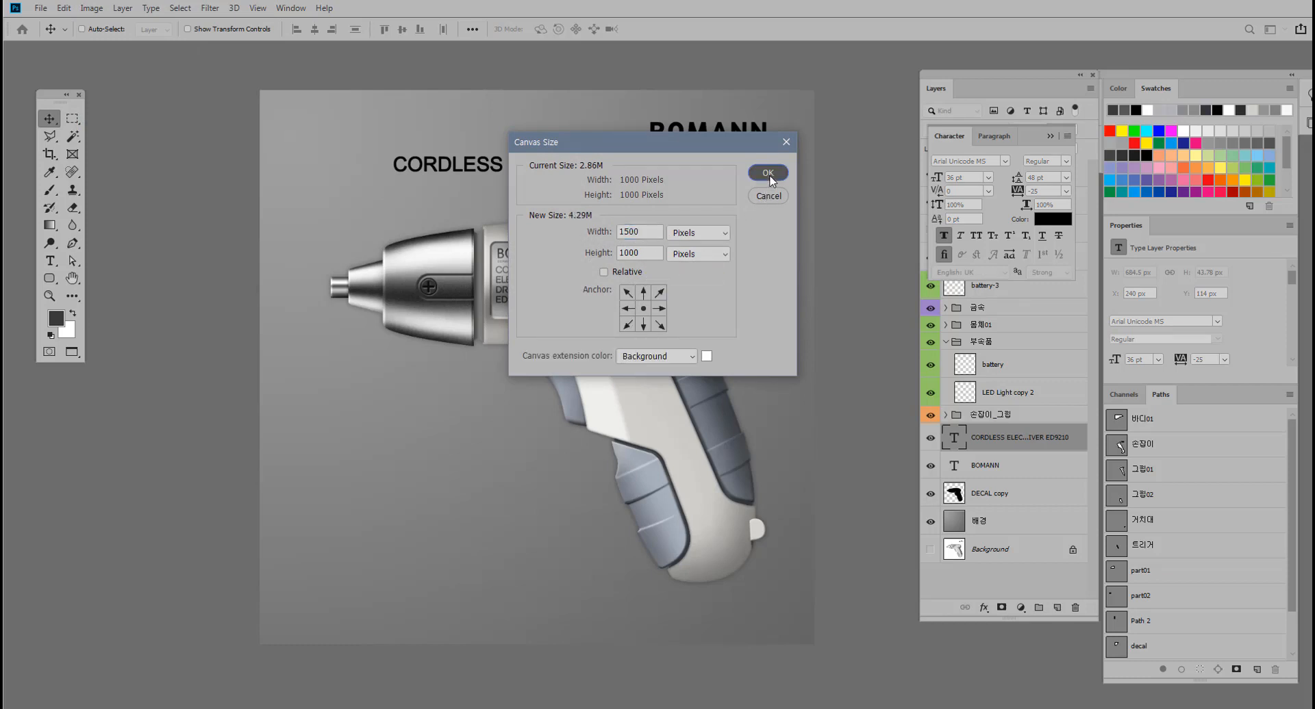
{"action": "scroll", "coordinate": [649, 313], "scroll_direction": "down", "scroll_amount": 4}
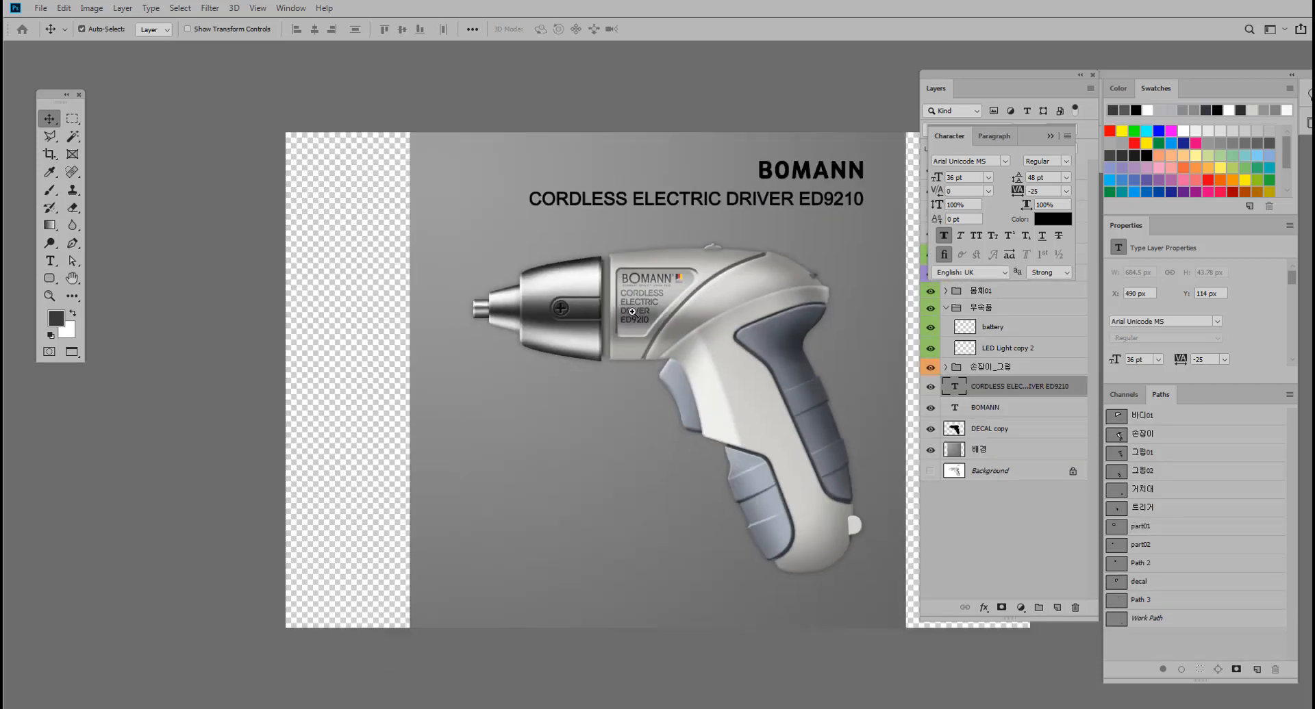
{"action": "left_click_drag", "start_coordinate": [647, 312], "coordinate": [531, 311]}
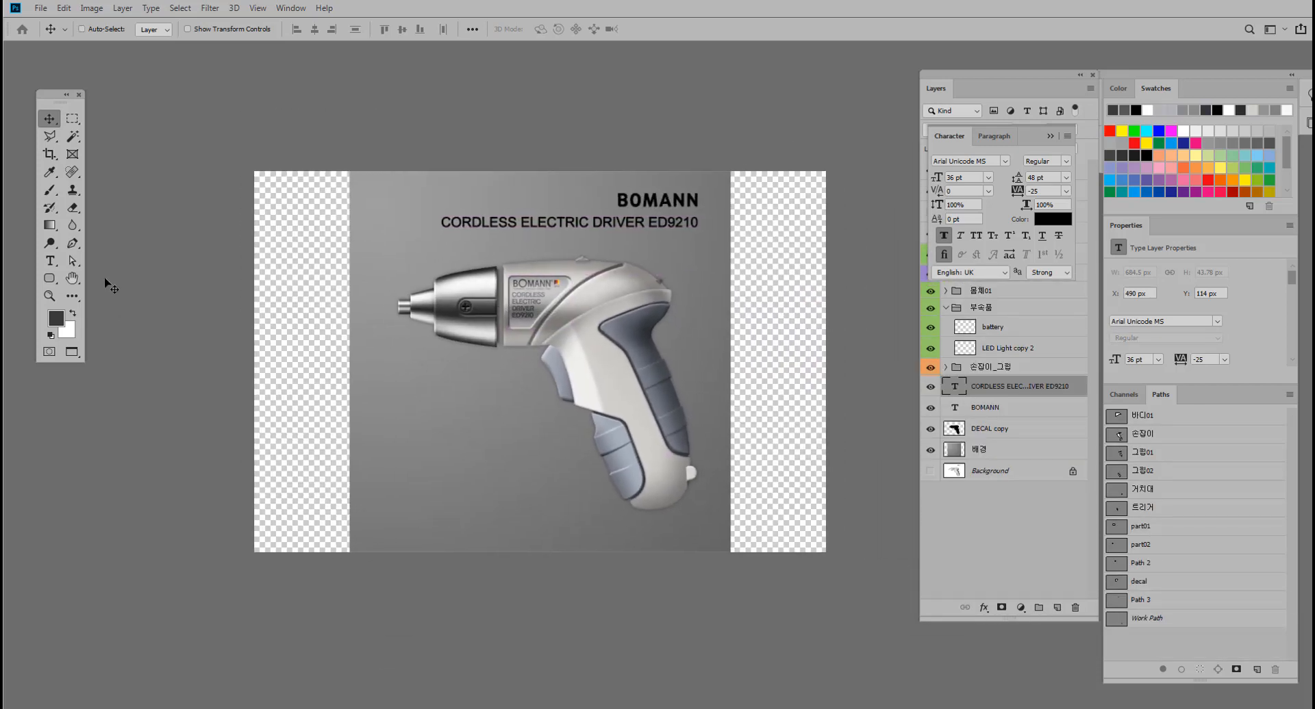
Refill the 배경 layer across the widened canvas with the gray linear gradient, trying several diagonal directions.
{"action": "left_click", "coordinate": [49, 226]}
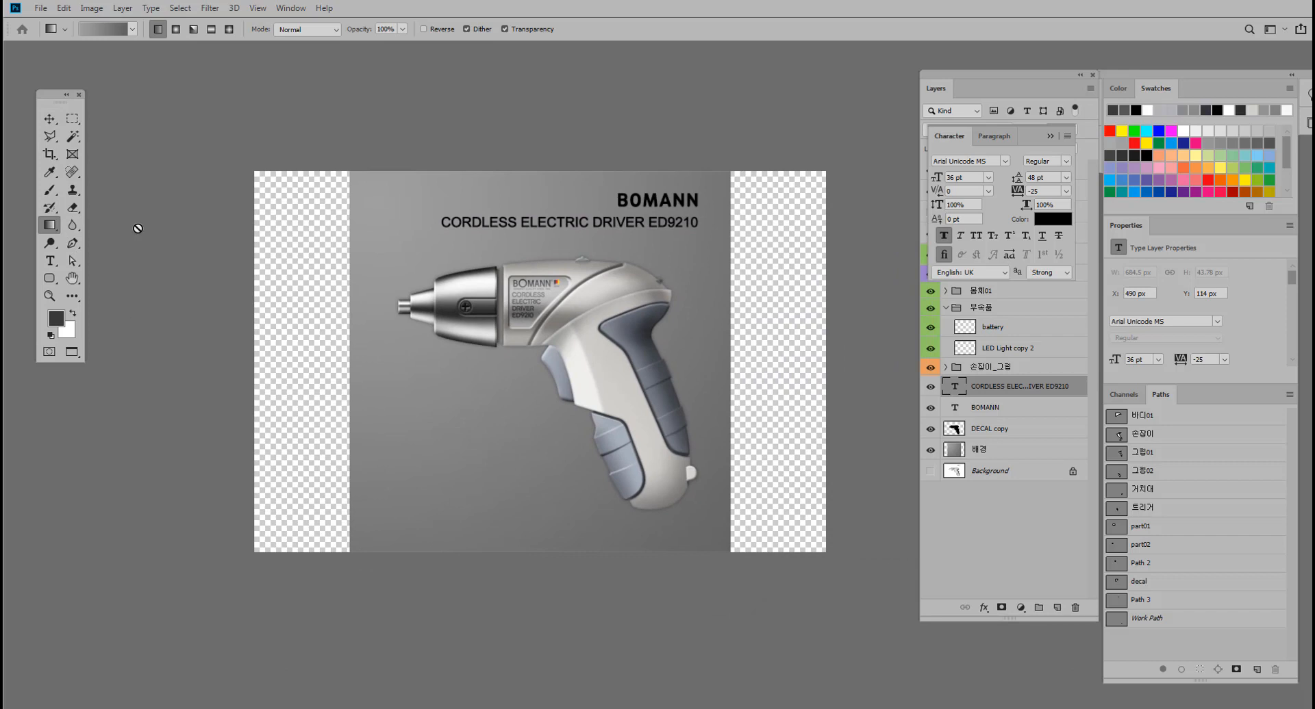
{"action": "left_click", "coordinate": [1034, 452]}
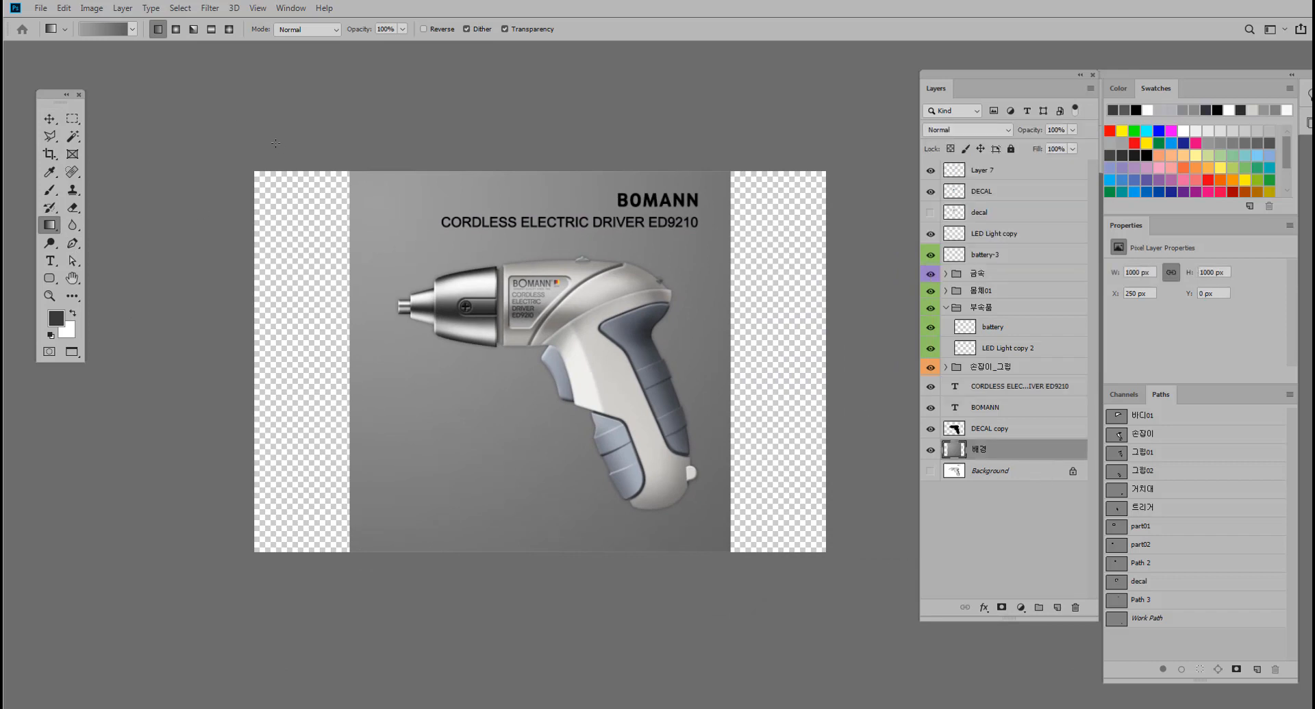
{"action": "left_click_drag", "start_coordinate": [264, 174], "coordinate": [822, 530]}
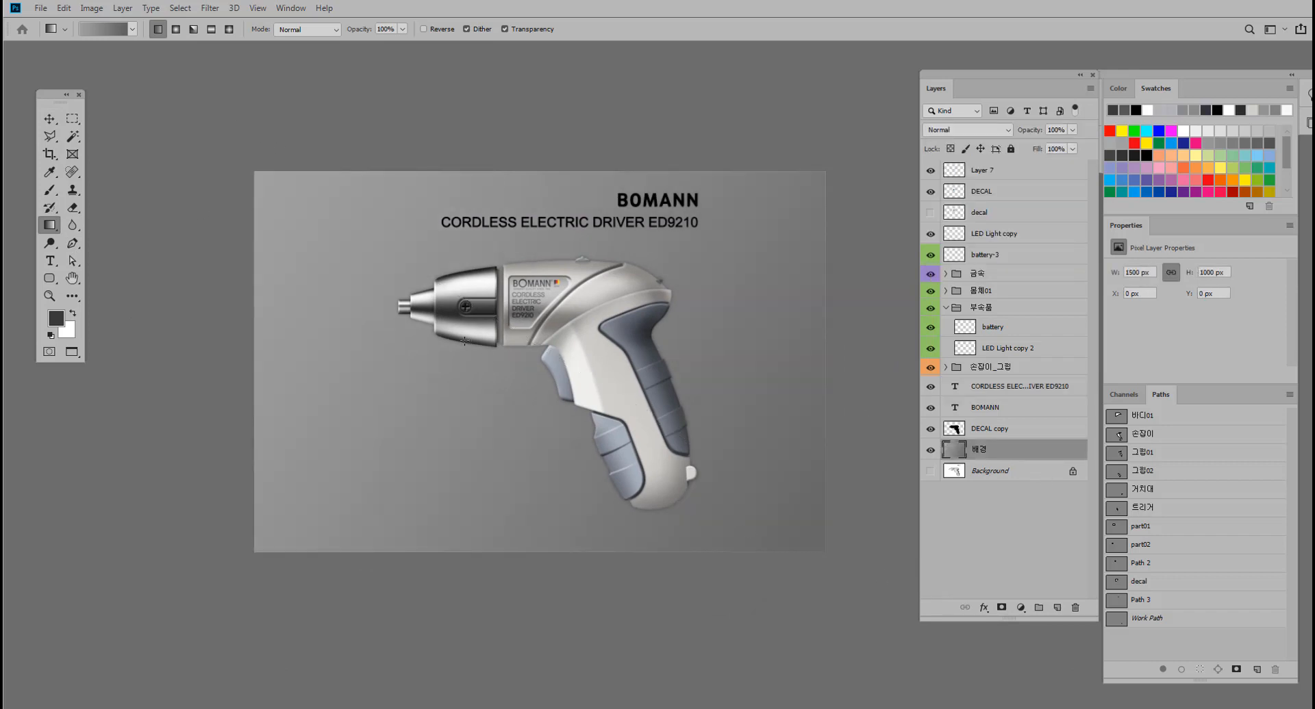
{"action": "left_click_drag", "start_coordinate": [421, 541], "coordinate": [421, 541]}
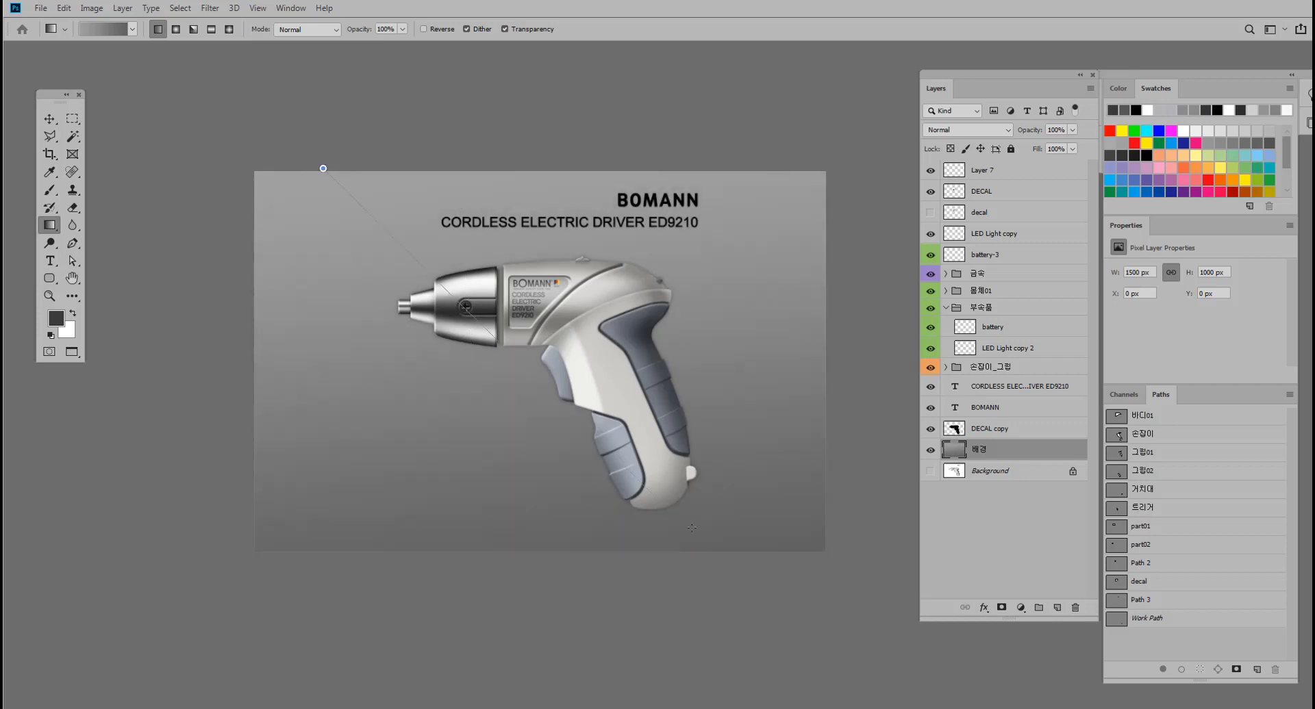
{"action": "left_click_drag", "start_coordinate": [692, 527], "coordinate": [692, 527]}
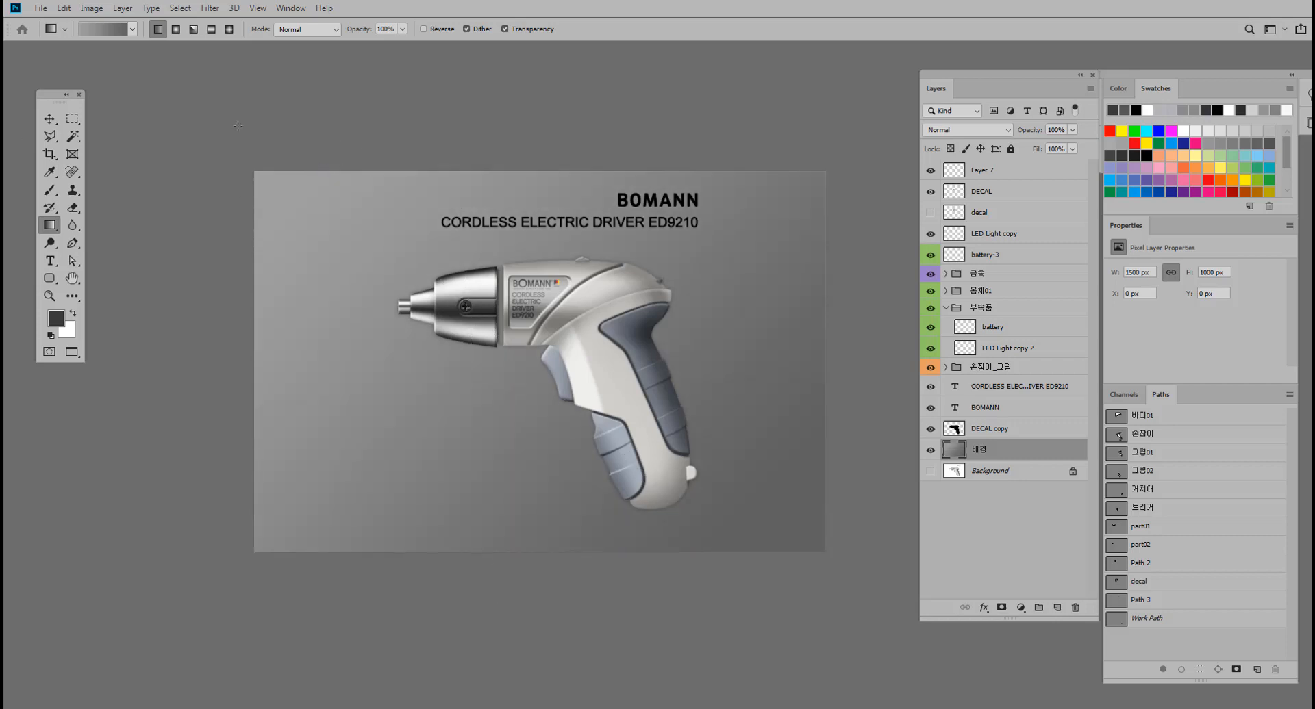
Rework the gradient to dark-light-dark gray with the light stop at 50% and apply it nearly horizontally across the 배경 layer.
{"action": "left_click", "coordinate": [112, 32]}
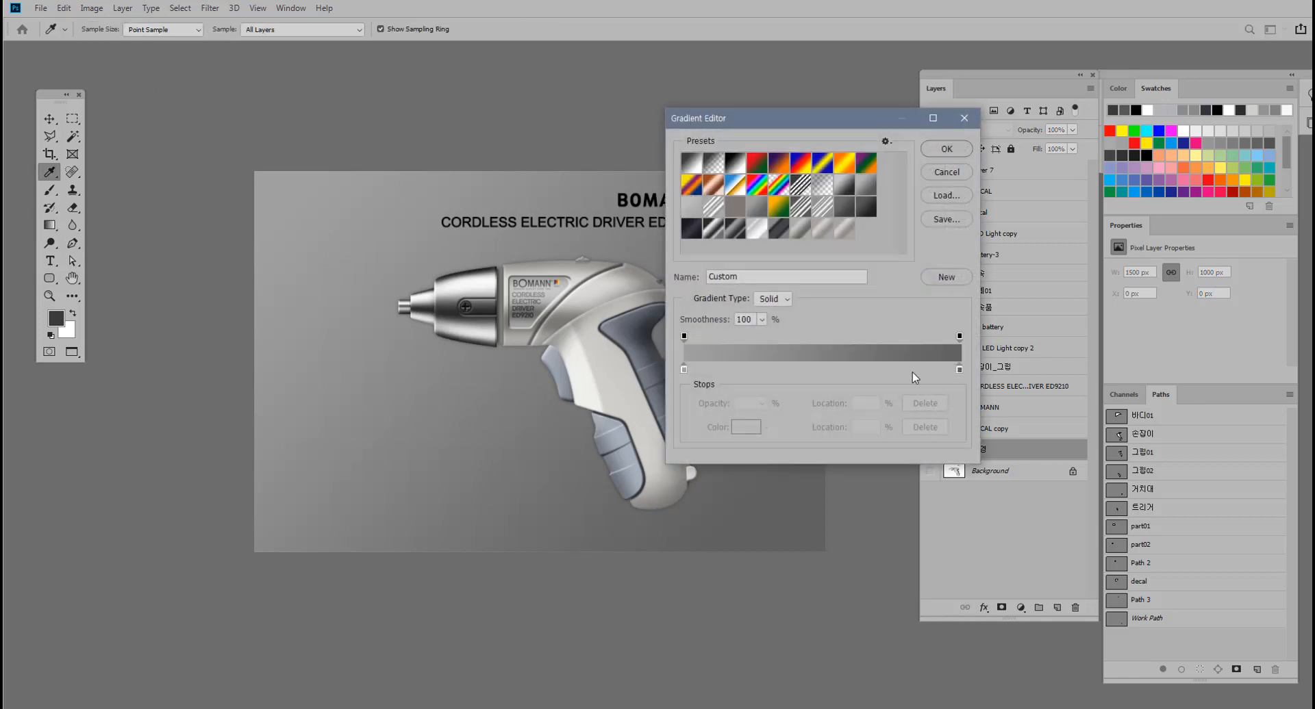
{"action": "left_click_drag", "start_coordinate": [684, 369], "coordinate": [811, 371]}
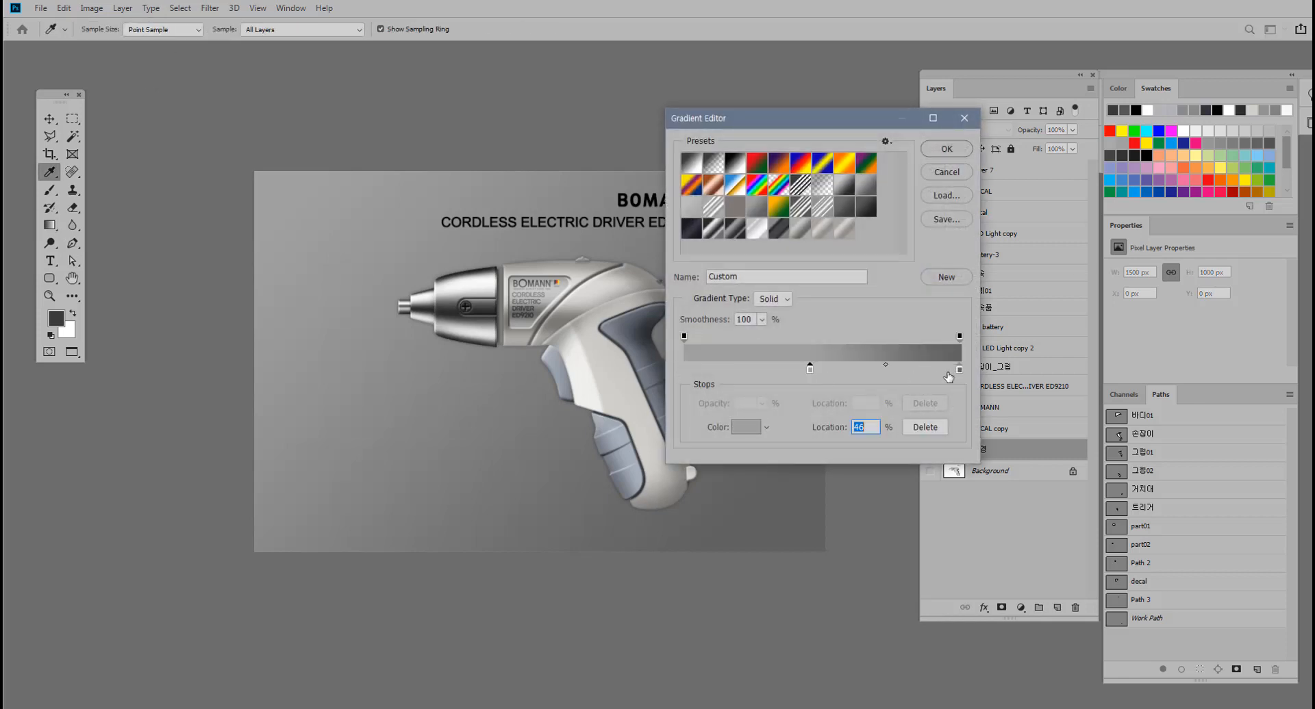
{"action": "left_click_drag", "start_coordinate": [959, 369], "coordinate": [680, 375]}
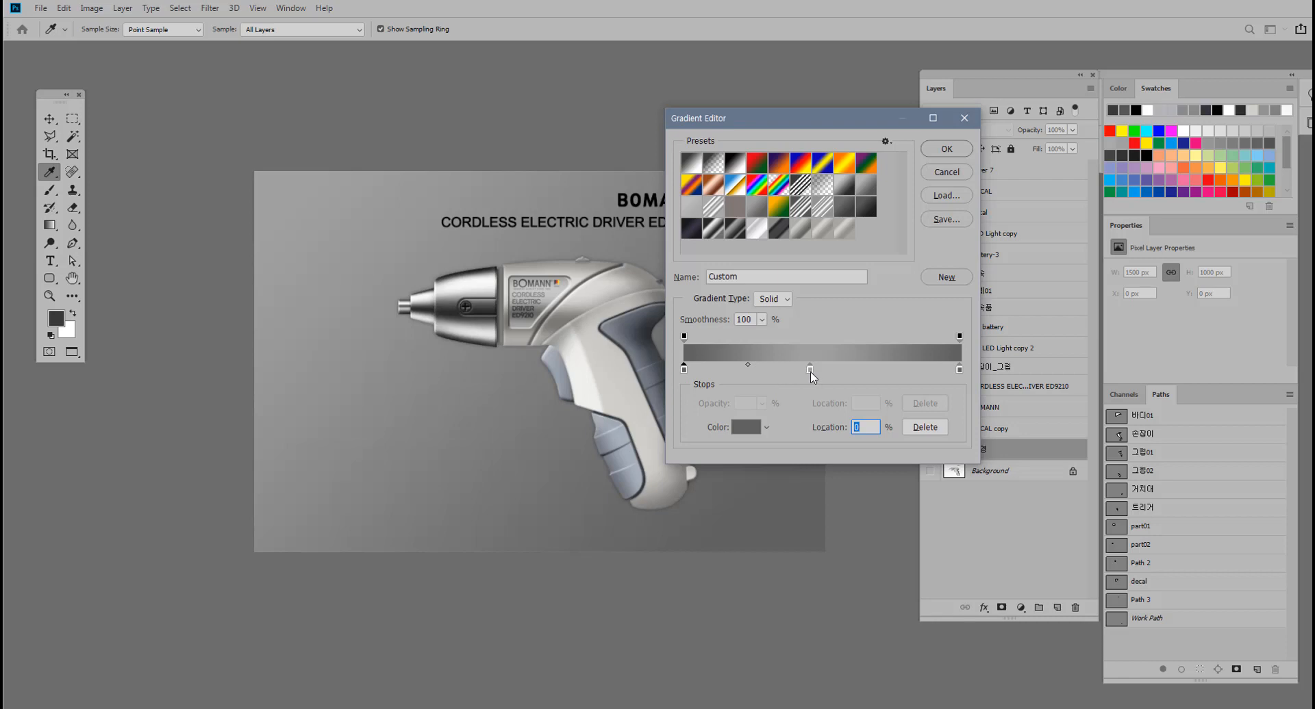
{"action": "left_click_drag", "start_coordinate": [810, 369], "coordinate": [820, 370]}
{"action": "left_click", "coordinate": [948, 152]}
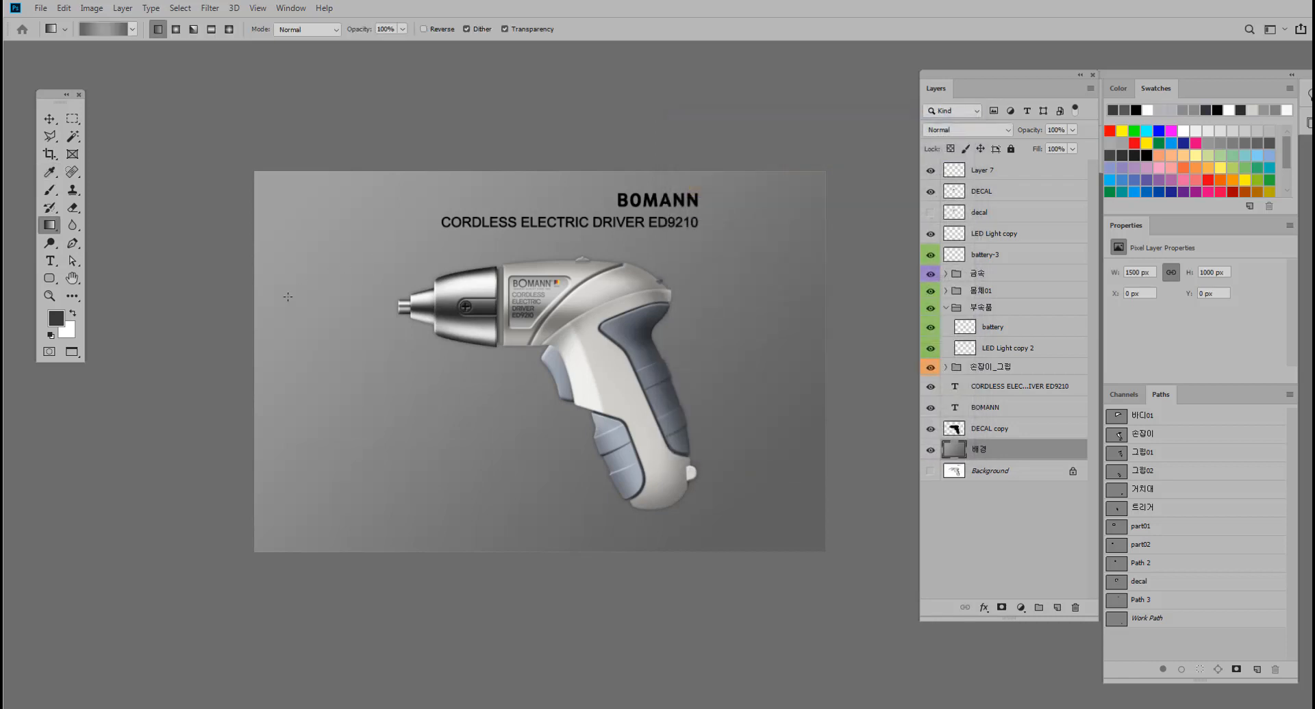
{"action": "left_click_drag", "start_coordinate": [261, 330], "coordinate": [819, 350]}
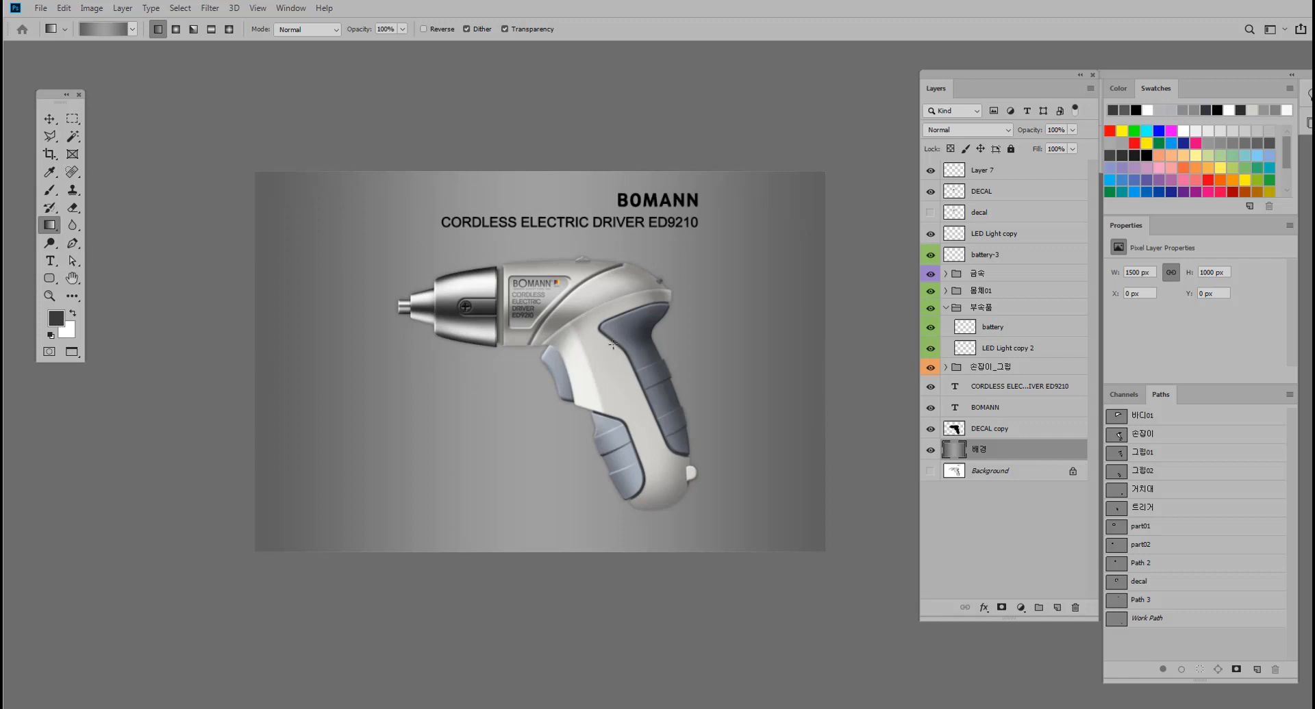
{"action": "left_click_drag", "start_coordinate": [259, 354], "coordinate": [795, 383]}
Try a dark #252525 middle stop in the gradient and apply it horizontally across the 배경 layer.
{"action": "left_click", "coordinate": [112, 33]}
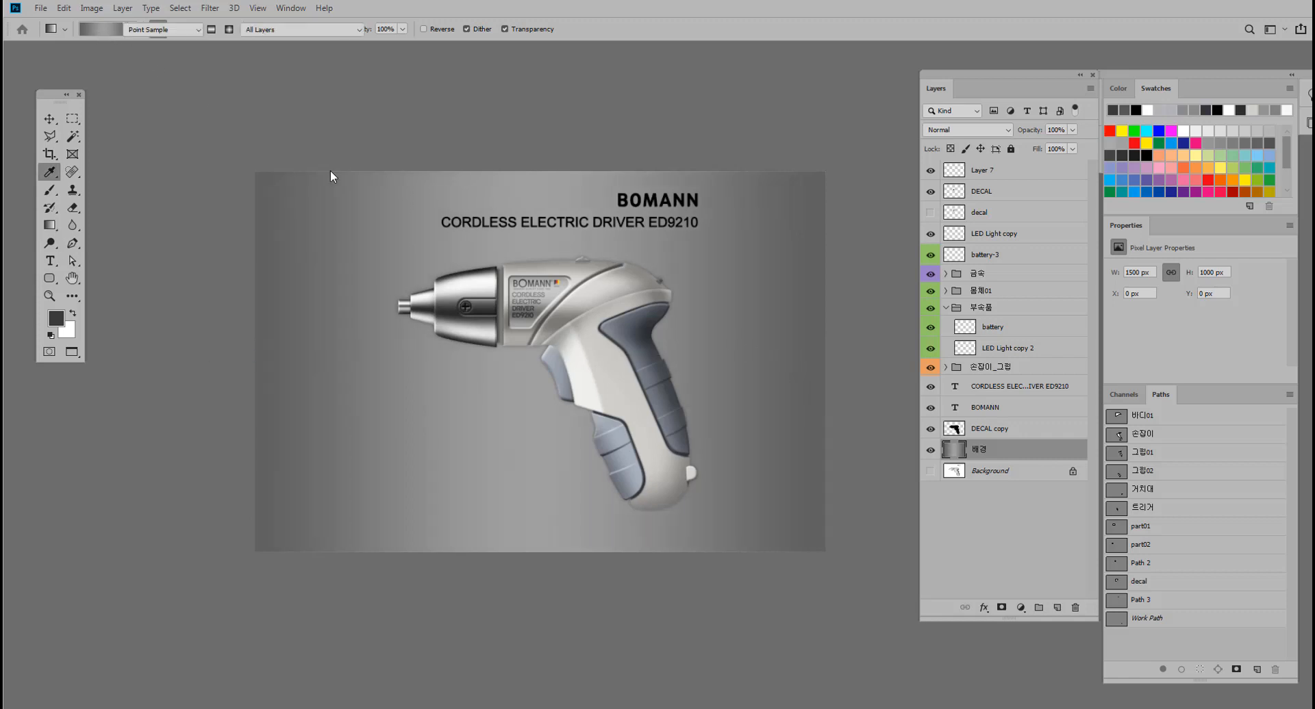
{"action": "left_click", "coordinate": [819, 370]}
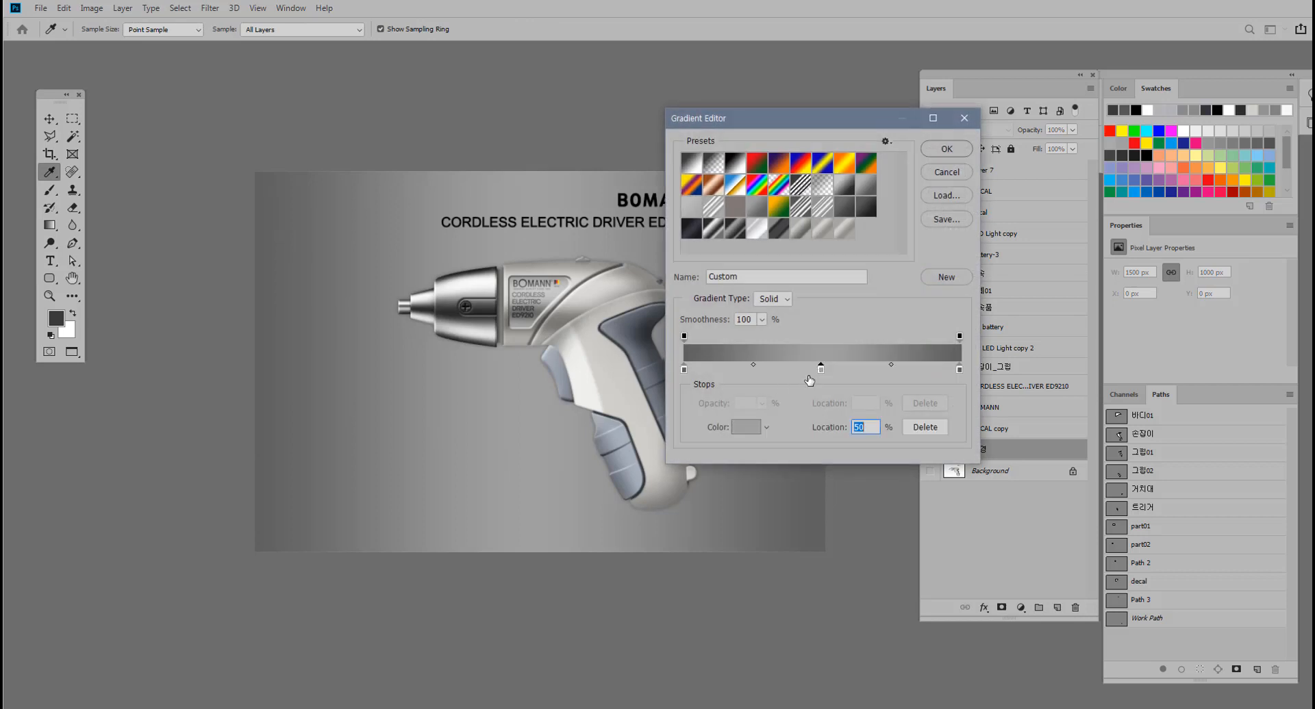
{"action": "left_click", "coordinate": [735, 430]}
{"action": "left_click", "coordinate": [82, 375]}
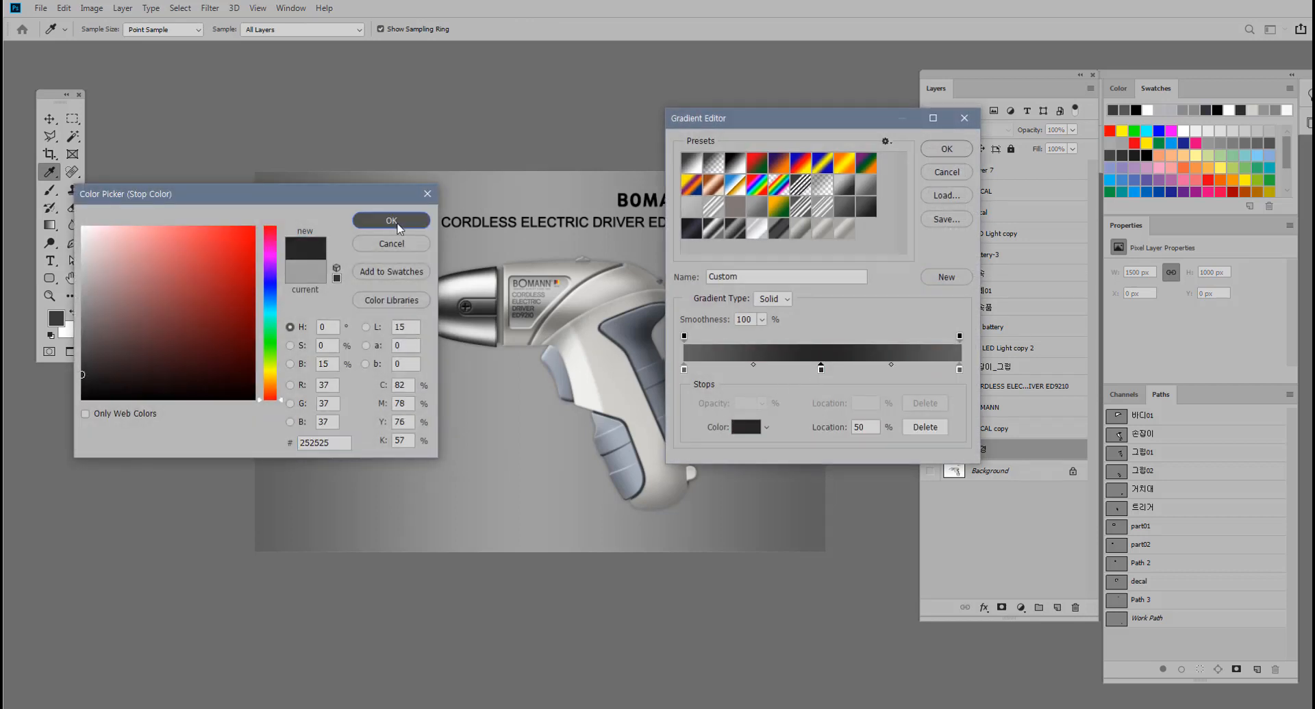
{"action": "left_click", "coordinate": [397, 228]}
{"action": "left_click", "coordinate": [946, 149]}
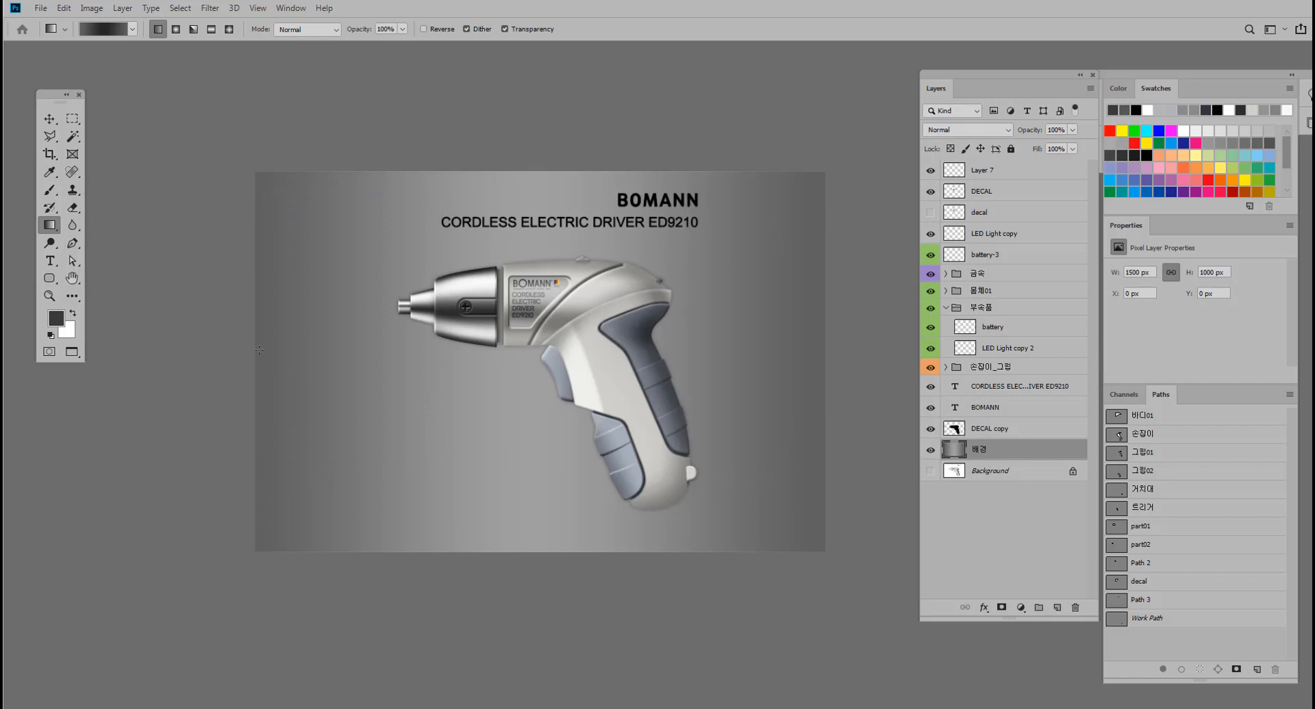
{"action": "left_click_drag", "start_coordinate": [755, 364], "coordinate": [814, 365]}
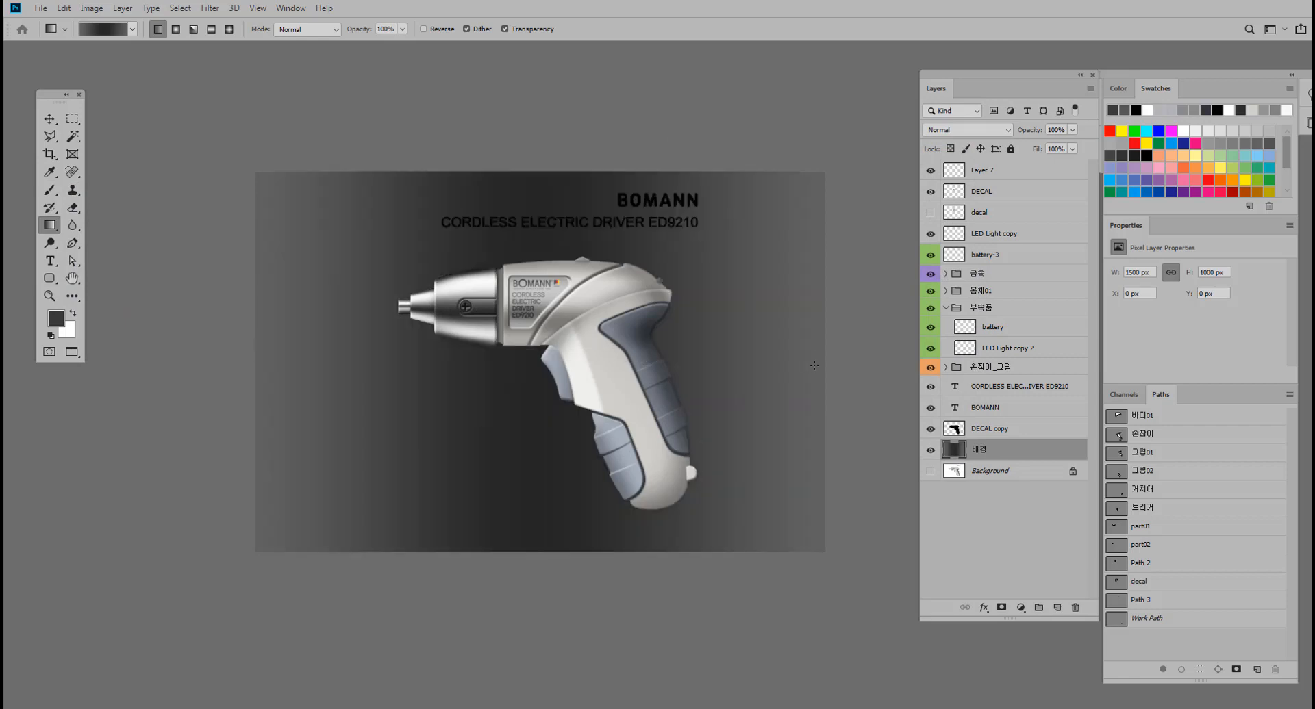
{"action": "key", "text": "ctrl+z"}
Remove the gradient's middle stop, darken the starting gray, and duplicate that stop at 50% and at the far end.
{"action": "left_click", "coordinate": [109, 28]}
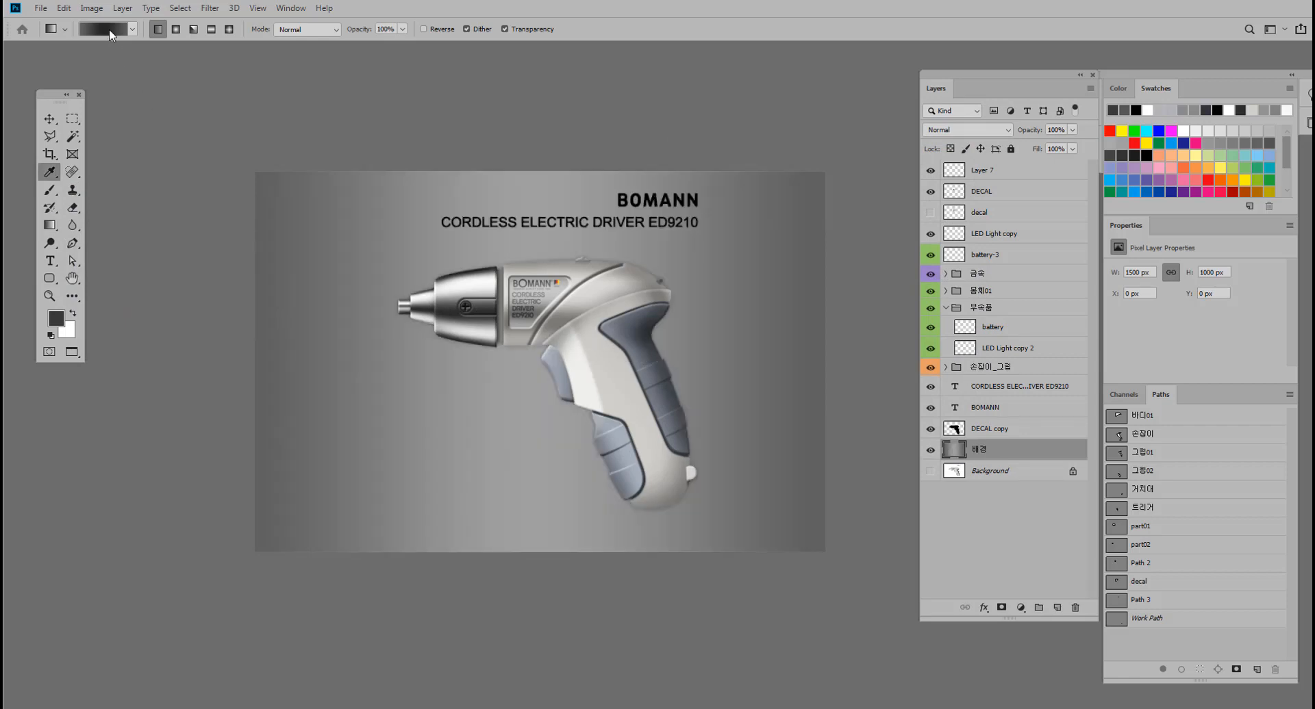
{"action": "left_click_drag", "start_coordinate": [821, 369], "coordinate": [824, 404]}
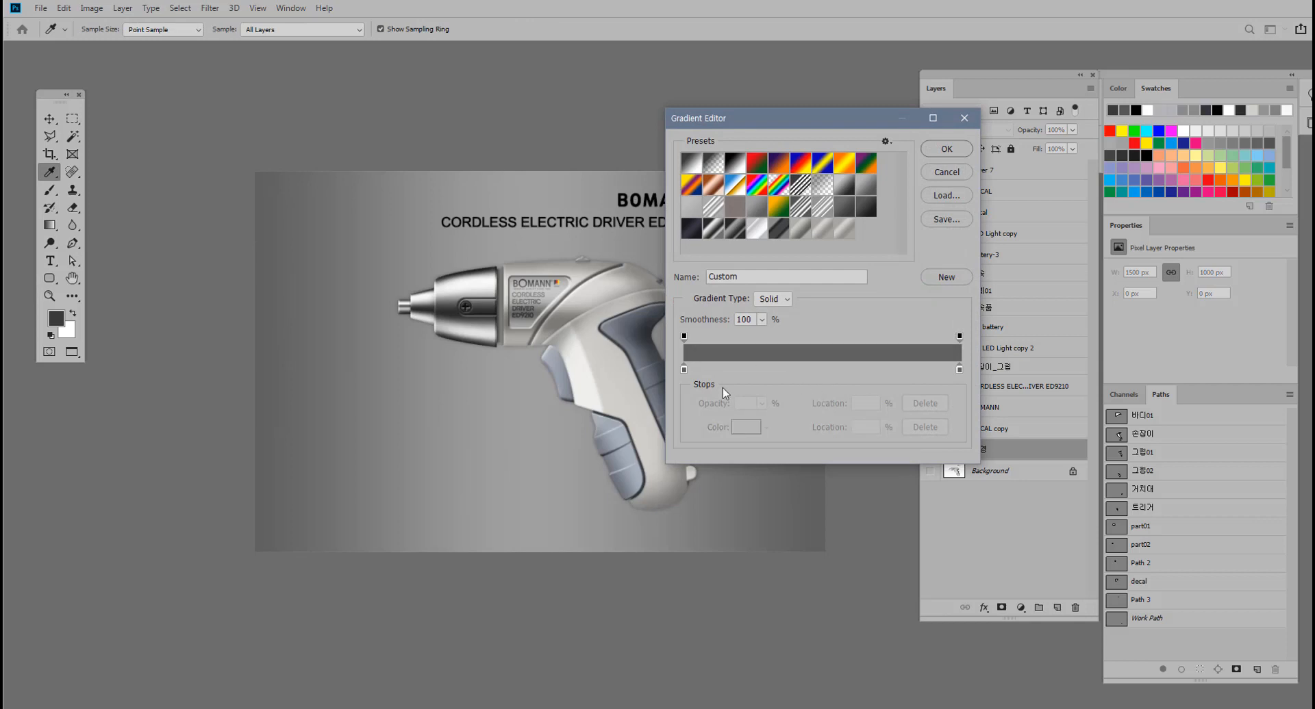
{"action": "left_click", "coordinate": [684, 370]}
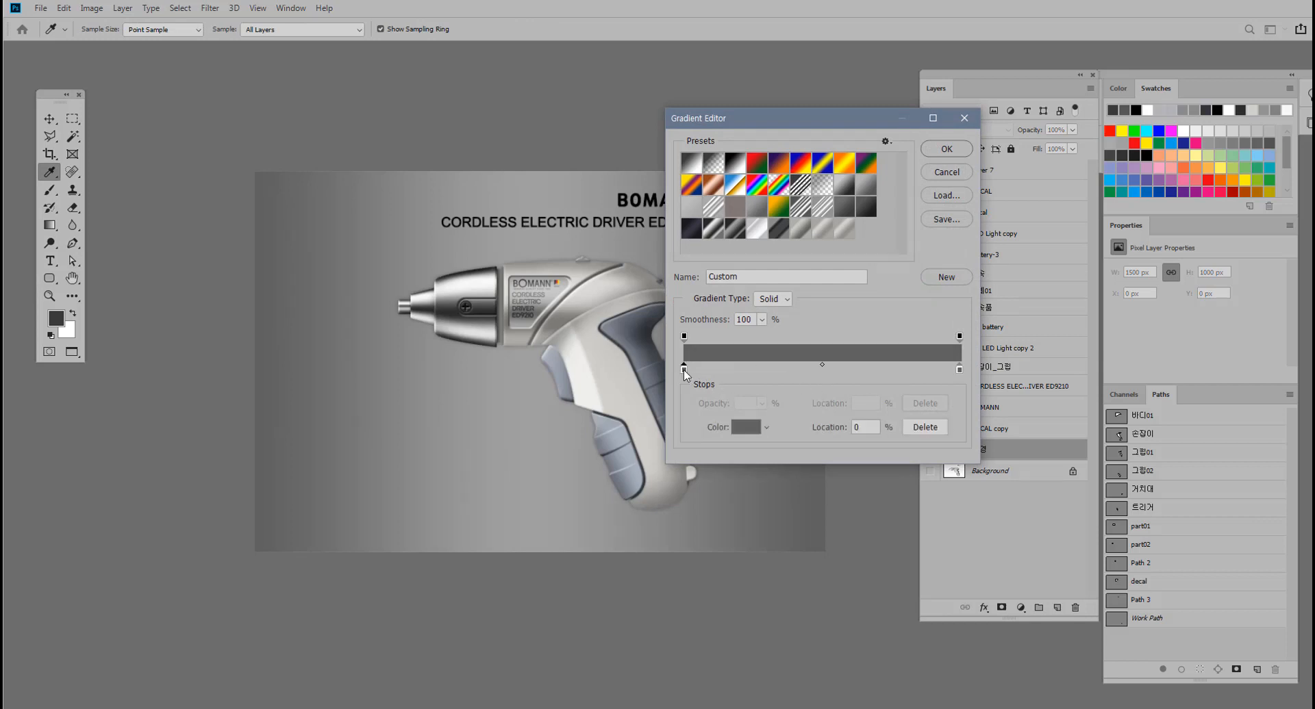
{"action": "left_click", "coordinate": [746, 427]}
{"action": "left_click_drag", "start_coordinate": [93, 336], "coordinate": [71, 350]}
{"action": "left_click", "coordinate": [393, 221]}
{"action": "key", "text": "alt"}
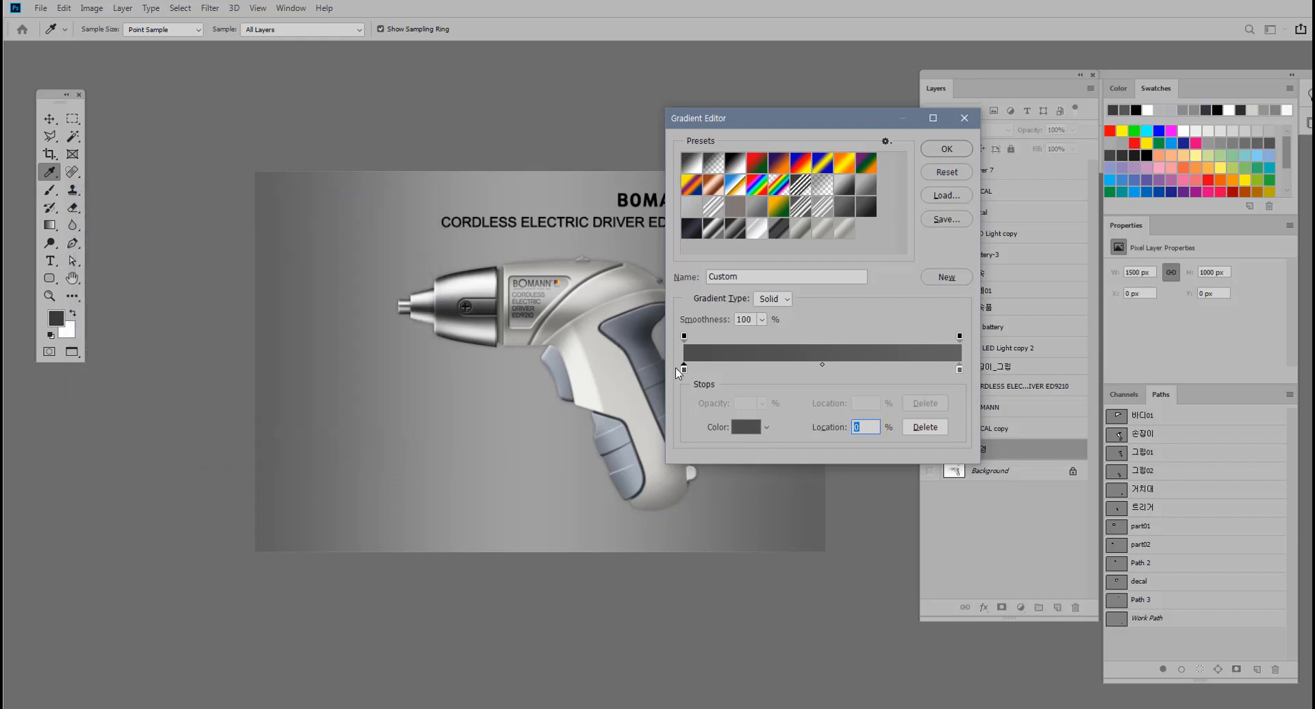
{"action": "left_click_drag", "start_coordinate": [684, 370], "coordinate": [821, 370]}
{"action": "left_click", "coordinate": [959, 370]}
{"action": "left_click", "coordinate": [820, 370]}
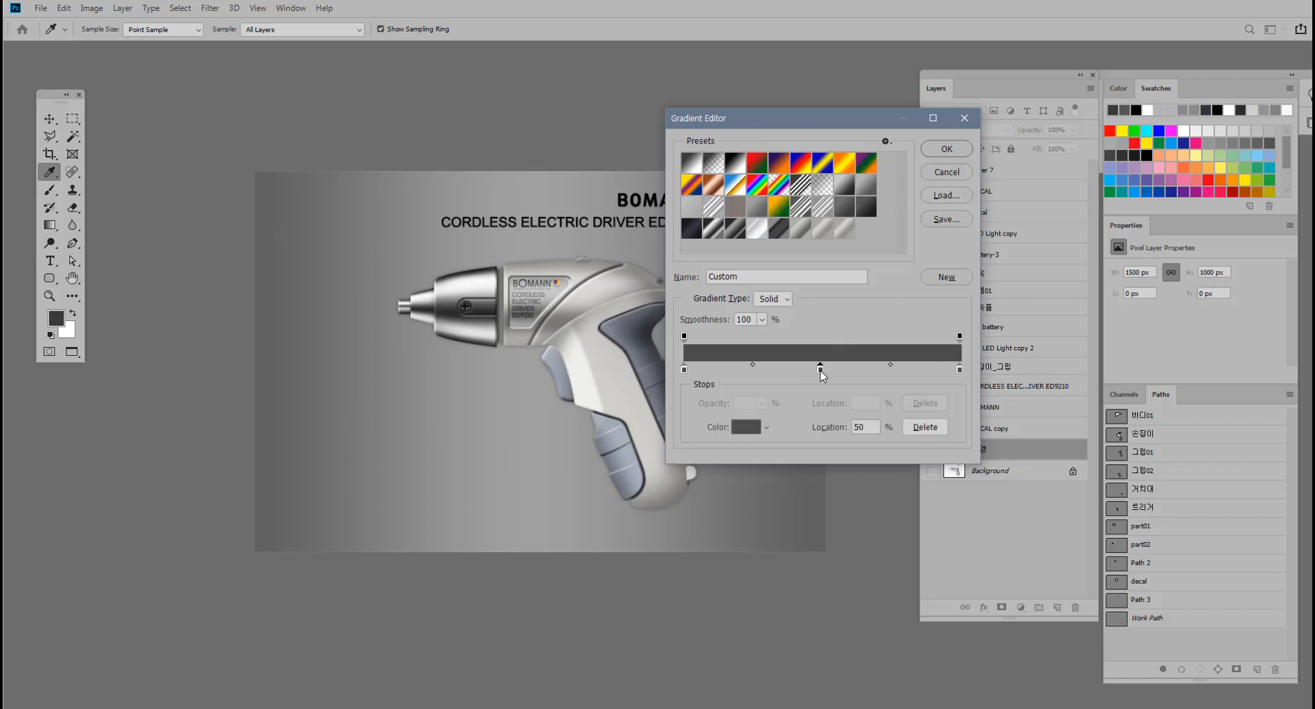
Set the 50% stop to #6a6a6a and apply the gradient horizontally across the full width of the 배경 layer.
{"action": "left_click", "coordinate": [751, 429]}
{"action": "left_click_drag", "start_coordinate": [113, 335], "coordinate": [63, 328]}
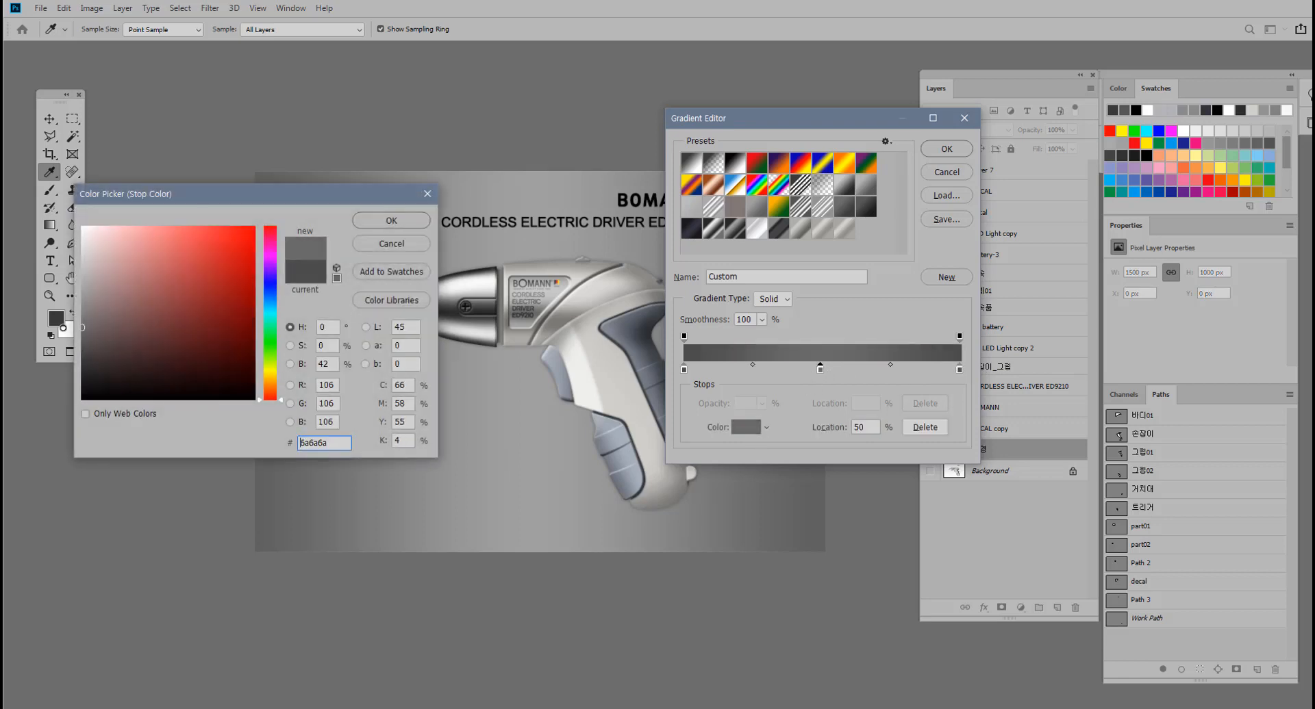
{"action": "left_click", "coordinate": [392, 221]}
{"action": "left_click", "coordinate": [947, 151]}
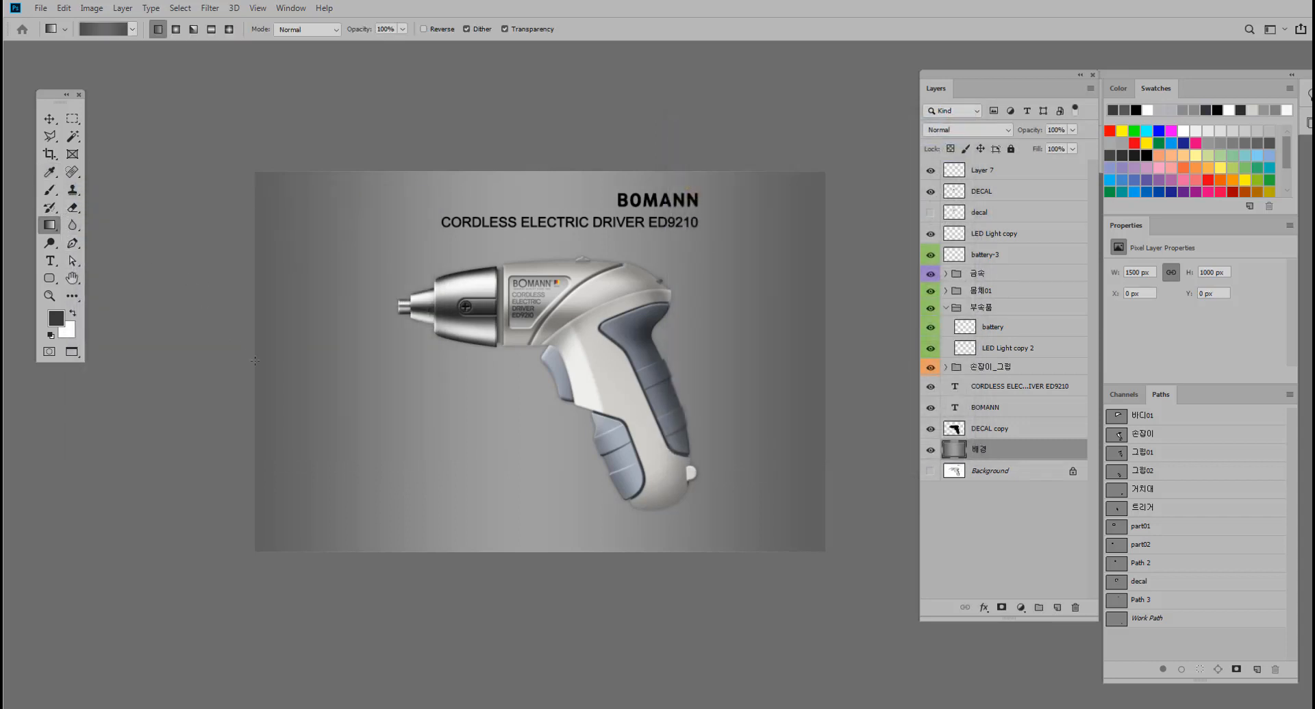
{"action": "left_click_drag", "start_coordinate": [711, 370], "coordinate": [819, 367]}
{"action": "left_click_drag", "start_coordinate": [256, 367], "coordinate": [822, 367]}
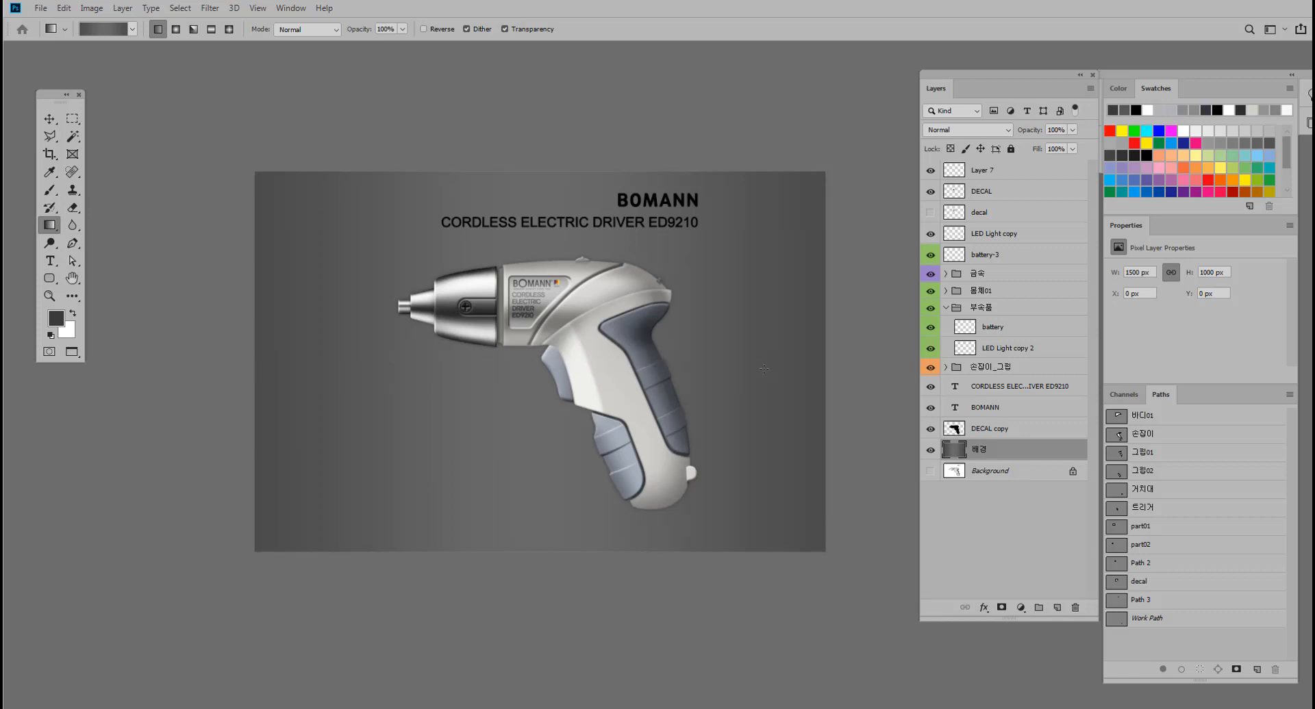
Move the BOMANN and CORDLESS ELECTRIC DRIVER ED9210 text layers together horizontally, close to the canvas's right edge.
{"action": "left_click", "coordinate": [49, 118]}
{"action": "left_click", "coordinate": [1001, 388]}
{"action": "left_click", "coordinate": [1000, 407], "text": "shift"}
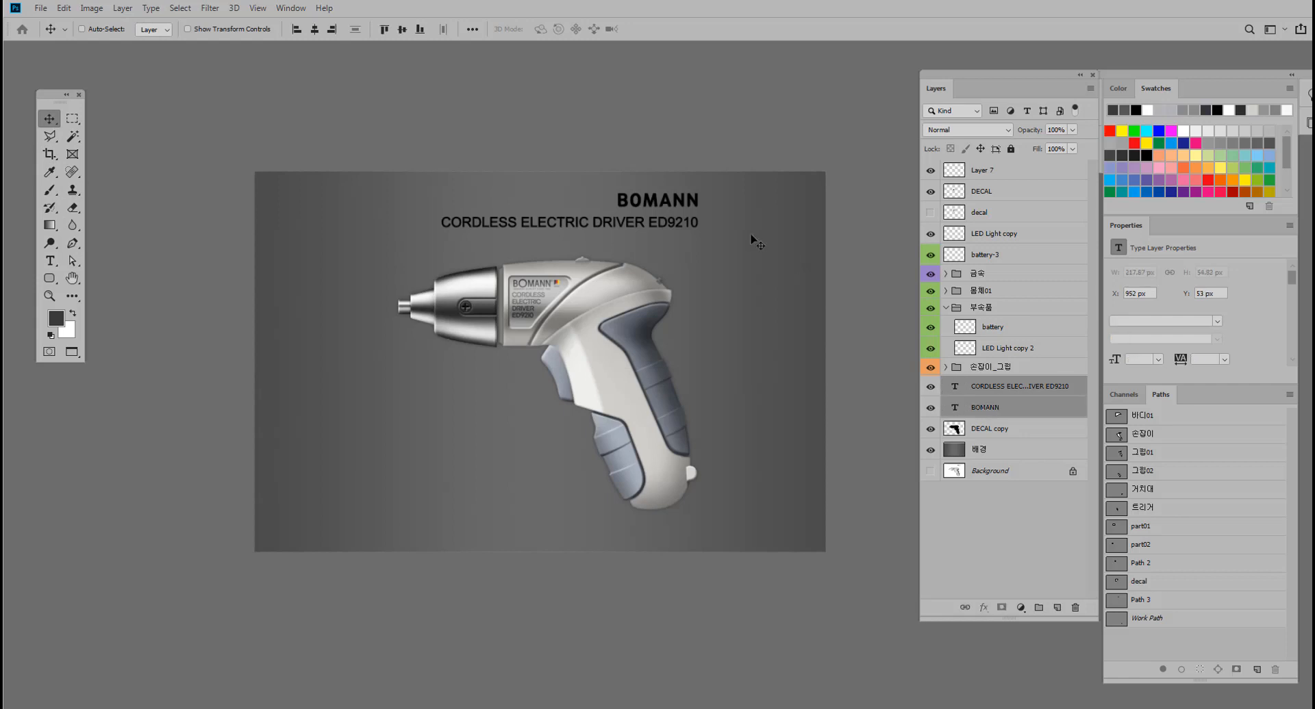
{"action": "left_click_drag", "start_coordinate": [691, 204], "coordinate": [790, 206]}
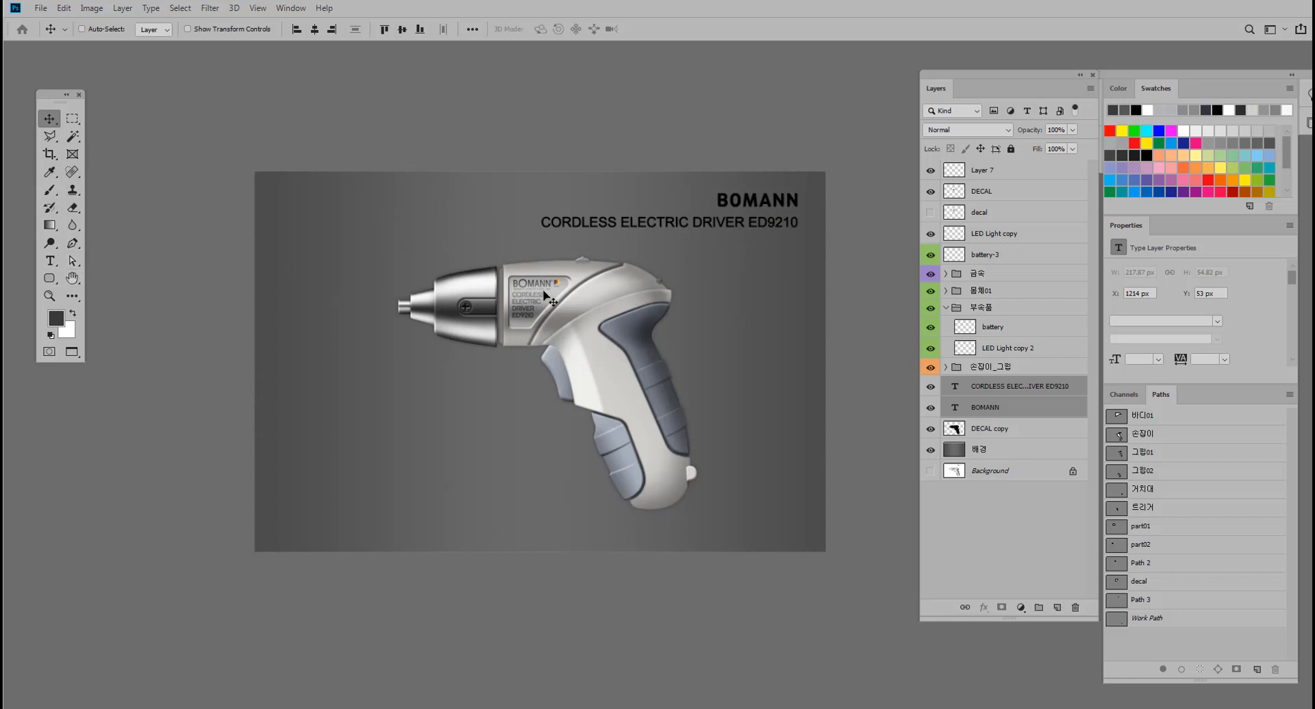
Enlarge the BOMANN title proportionally to about 60.71 pt, keeping its right end aligned with the product line.
{"action": "left_click", "coordinate": [50, 261]}
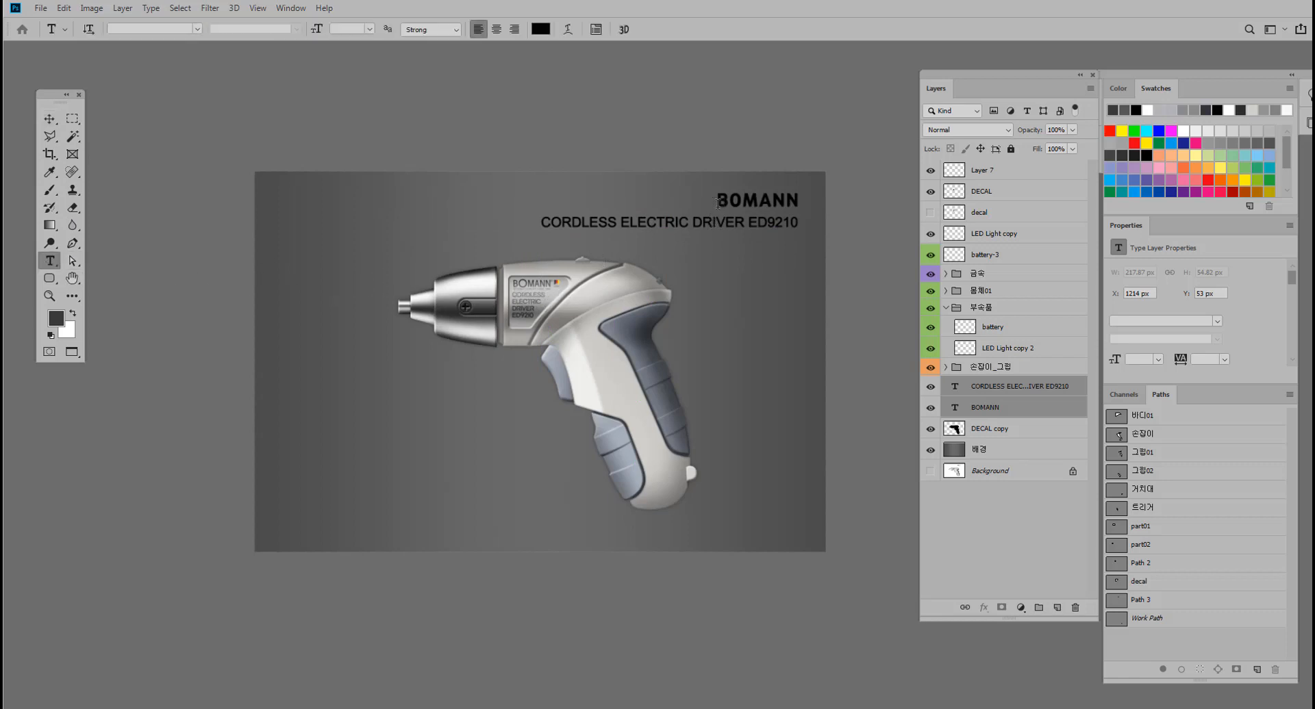
{"action": "left_click_drag", "start_coordinate": [717, 202], "coordinate": [802, 203]}
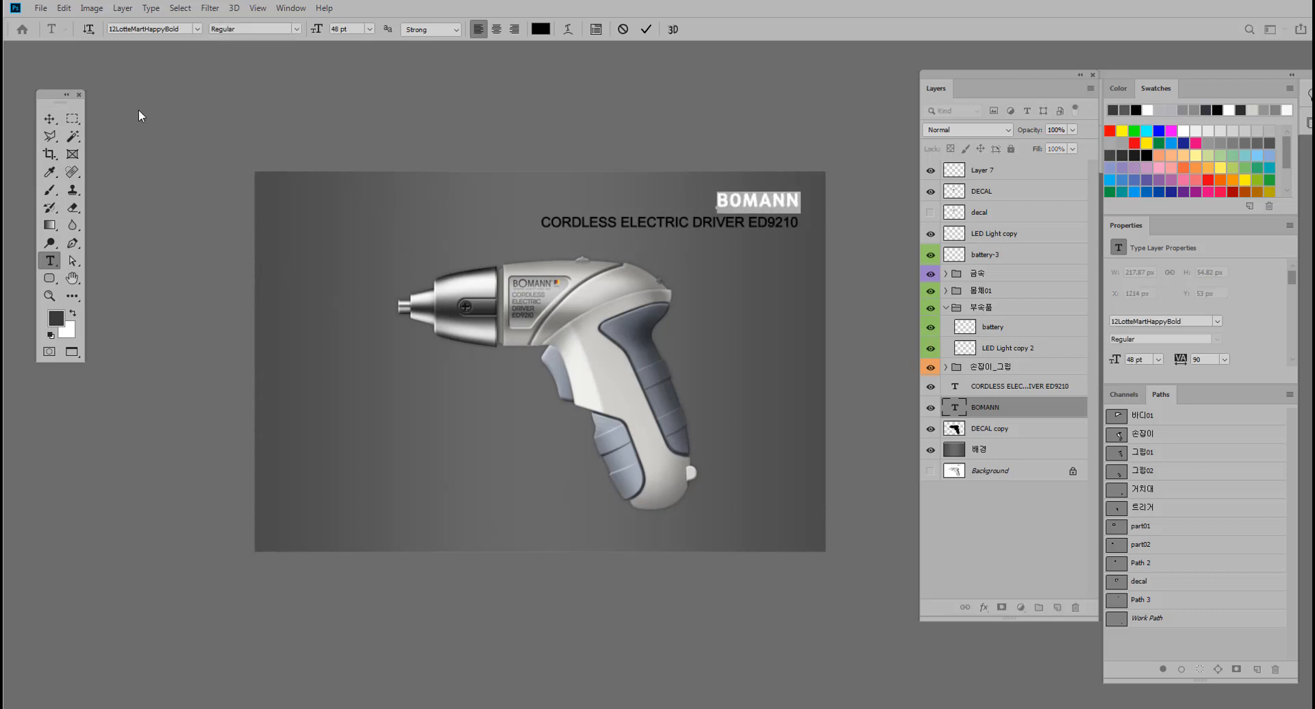
{"action": "left_click", "coordinate": [49, 119]}
{"action": "key", "text": "ctrl+t"}
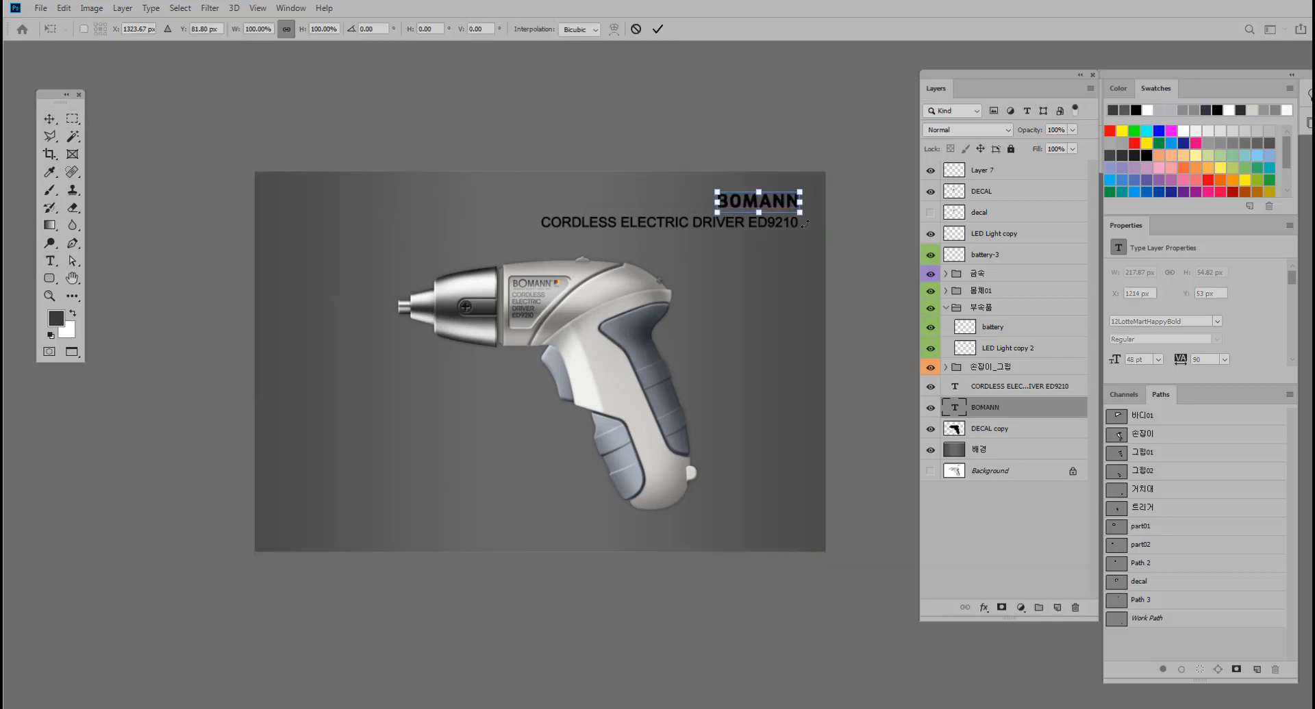
{"action": "left_click_drag", "start_coordinate": [712, 190], "coordinate": [690, 185]}
{"action": "key", "text": "Return"}
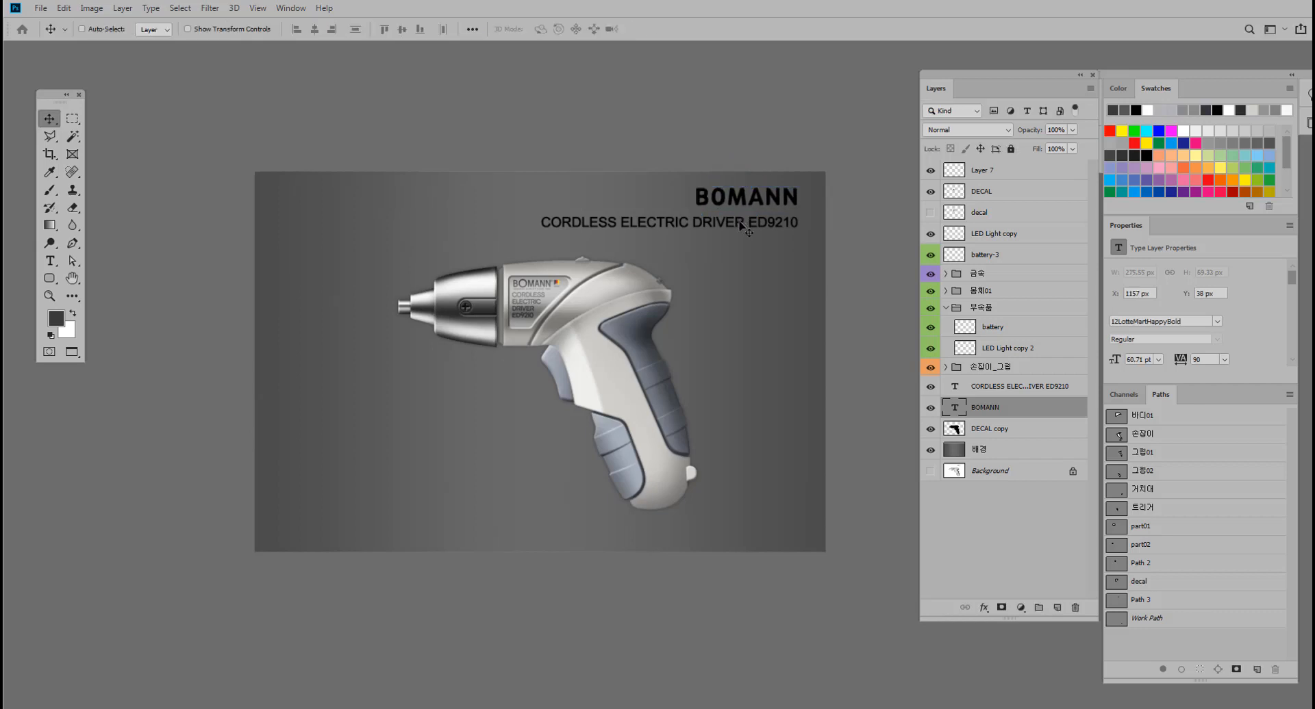
Nudge both text layers down together until the BOMANN title's Y position is 45 px.
{"action": "left_click", "coordinate": [1010, 386], "text": "shift"}
{"action": "key", "text": "Down"}
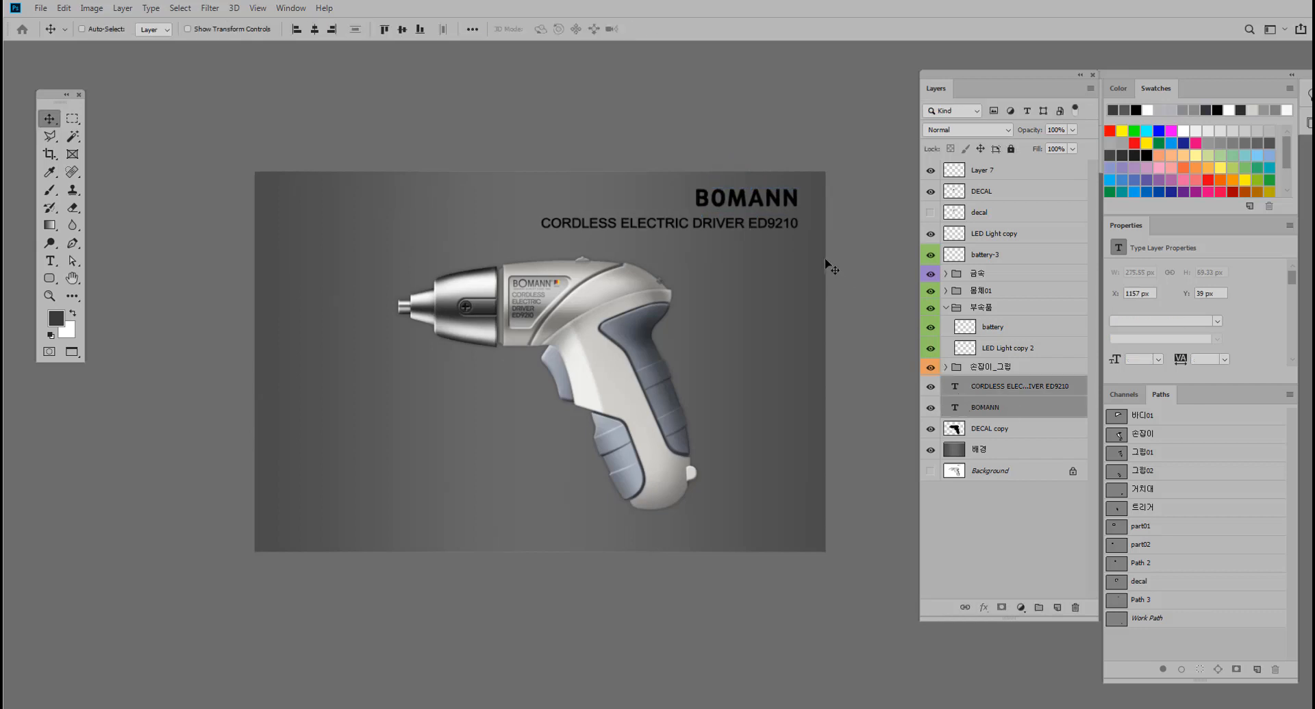
{"action": "key", "text": "Down"}
{"action": "key", "text": "Down"}
{"action": "key", "text": "Down"}
{"action": "key", "text": "Down"}
{"action": "key", "text": "Down"}
{"action": "key", "text": "Down"}
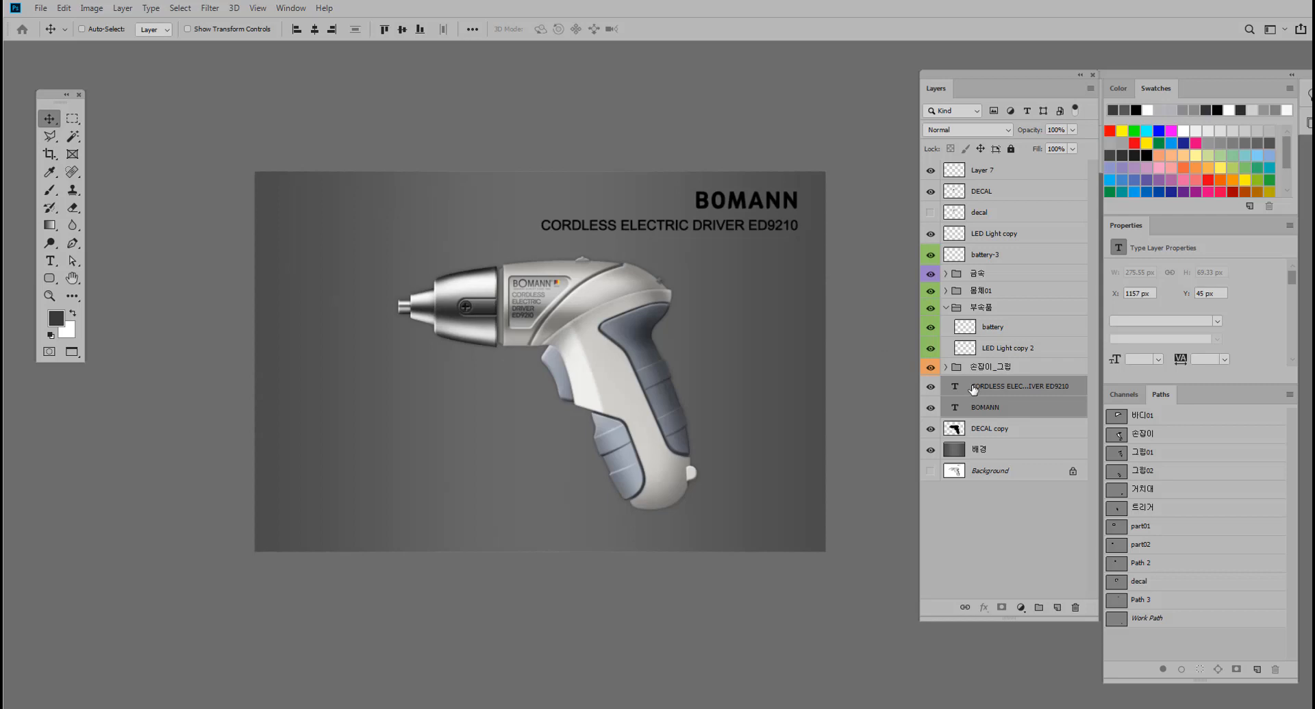
Nudge only the CORDLESS ELECTRIC DRIVER ED9210 line up to Y 107 px, closer to the BOMANN title.
{"action": "left_click", "coordinate": [995, 392]}
{"action": "key", "text": "Up"}
{"action": "key", "text": "Up"}
{"action": "key", "text": "Up"}
{"action": "key", "text": "Up"}
{"action": "key", "text": "Up"}
{"action": "key", "text": "Up"}
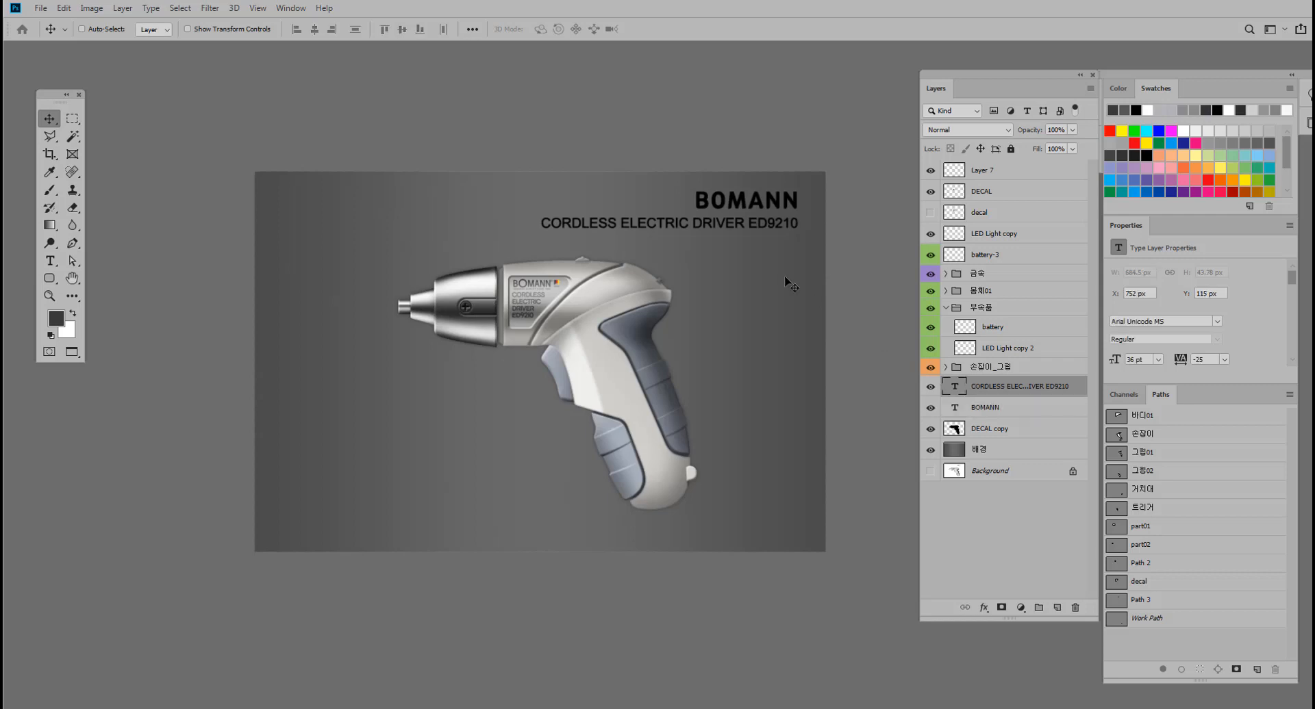
{"action": "key", "text": "Up"}
{"action": "key", "text": "Up"}
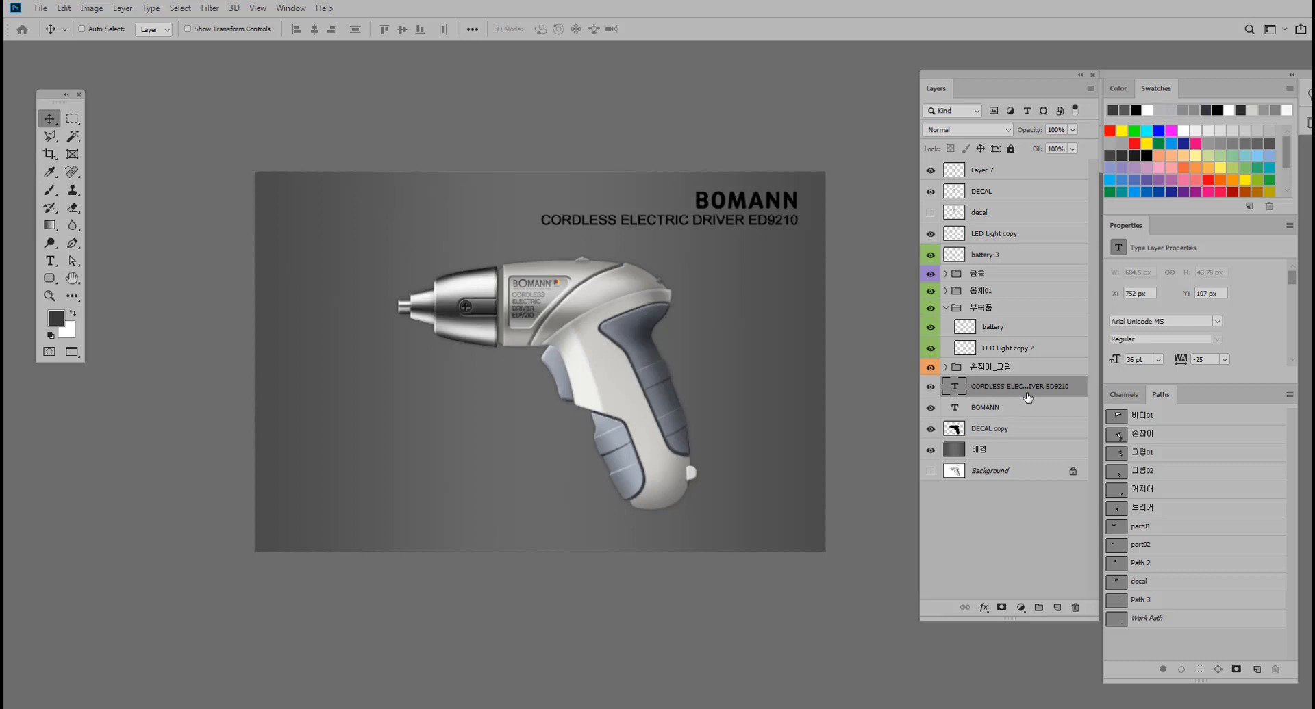
Add a Pillow Emboss Bevel & Emboss effect to the BOMANN layer with depth 105%, size 1 px and soften 2 px.
{"action": "left_click", "coordinate": [1001, 409]}
{"action": "double_click", "coordinate": [1066, 409]}
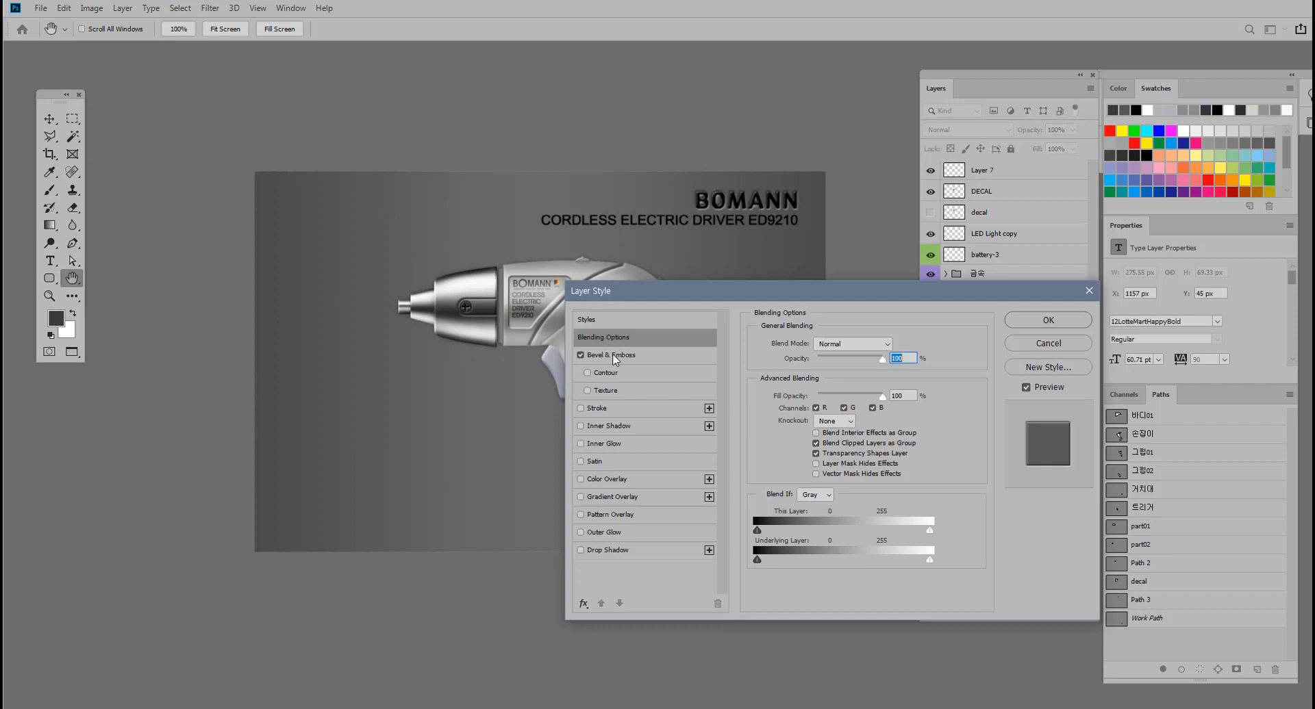
{"action": "left_click", "coordinate": [595, 357]}
{"action": "left_click", "coordinate": [843, 346]}
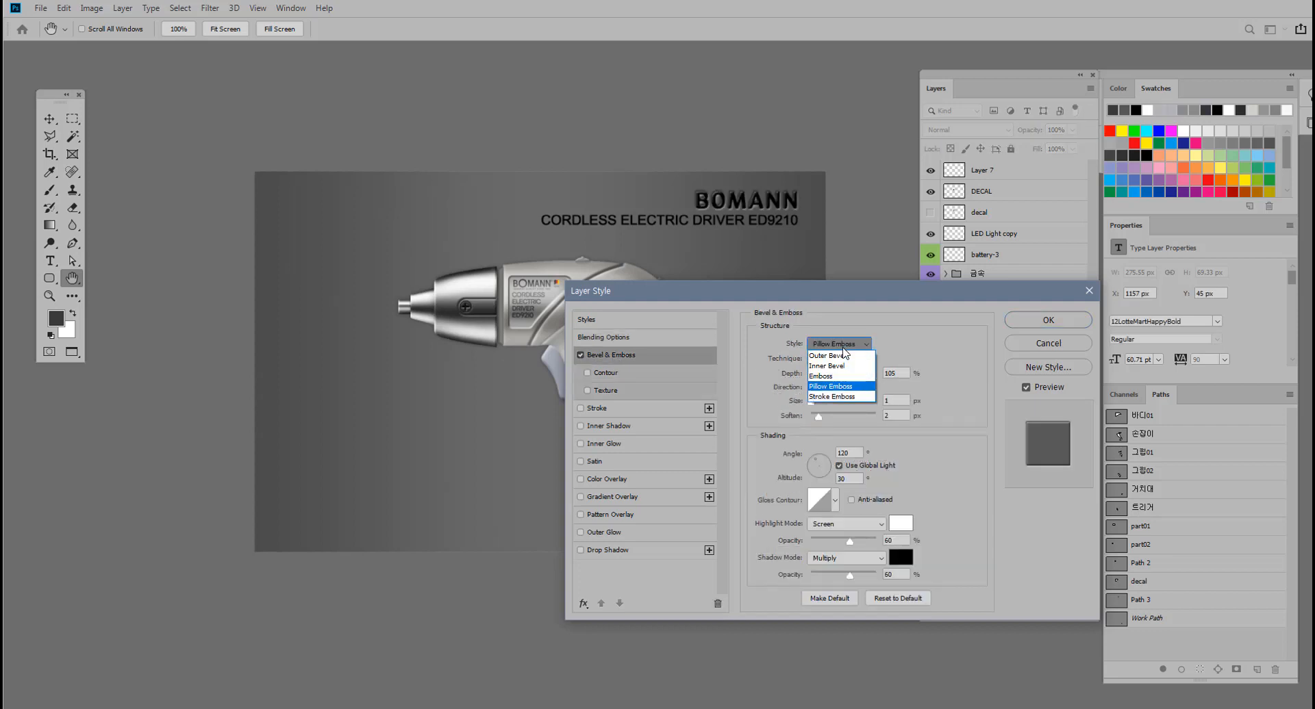
{"action": "left_click", "coordinate": [840, 386]}
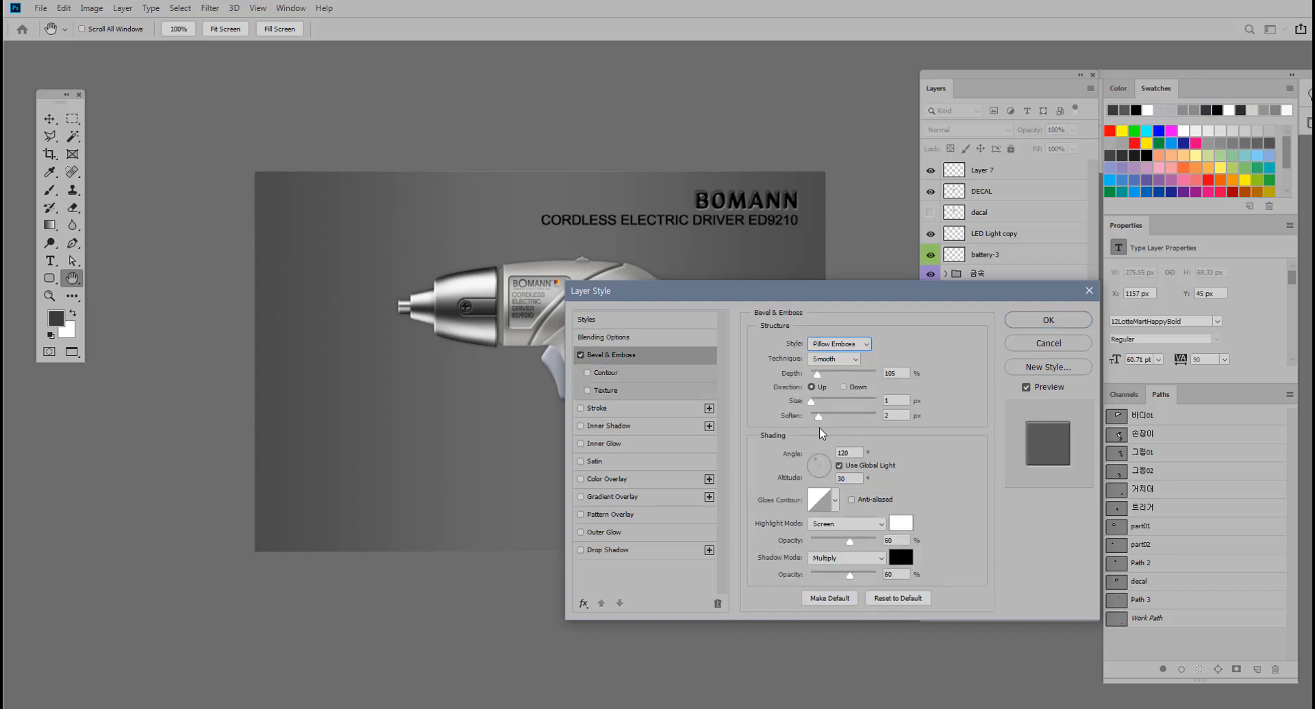
{"action": "left_click", "coordinate": [1063, 322]}
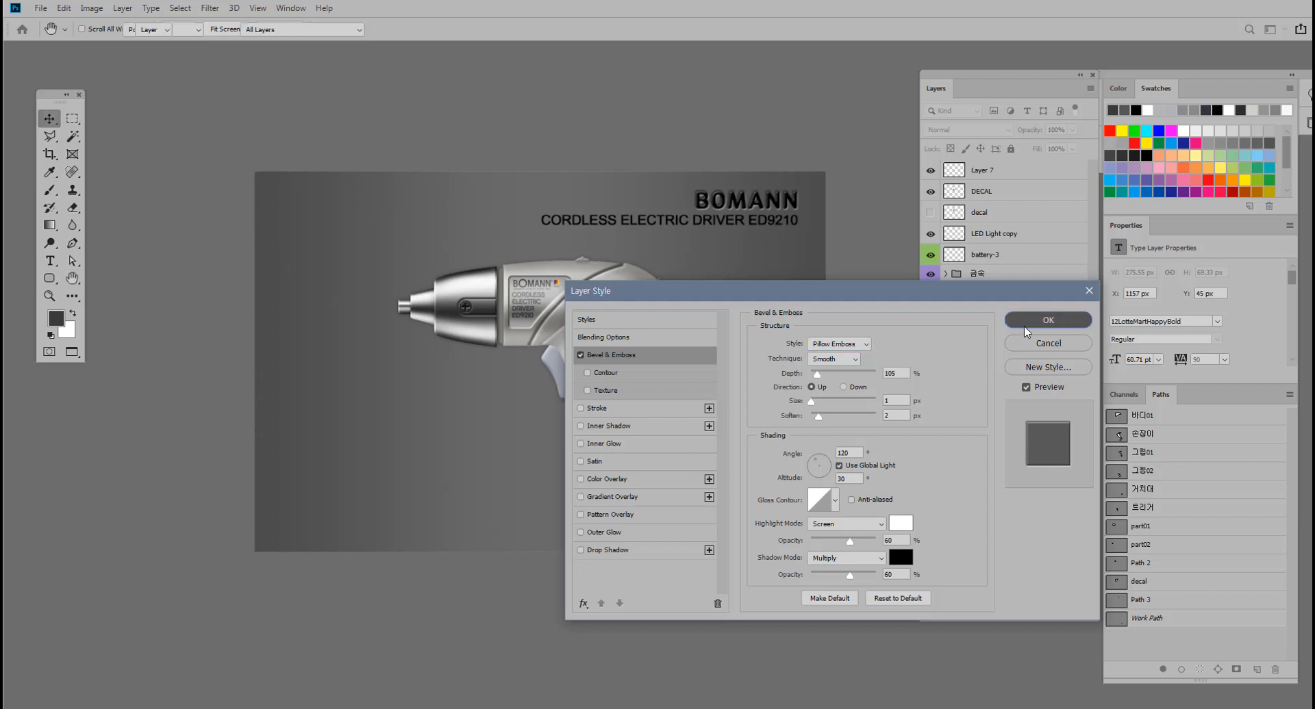
Recolor the CORDLESS ELECTRIC DRIVER ED9210 text to mid-gray #808080.
{"action": "left_click", "coordinate": [1006, 387]}
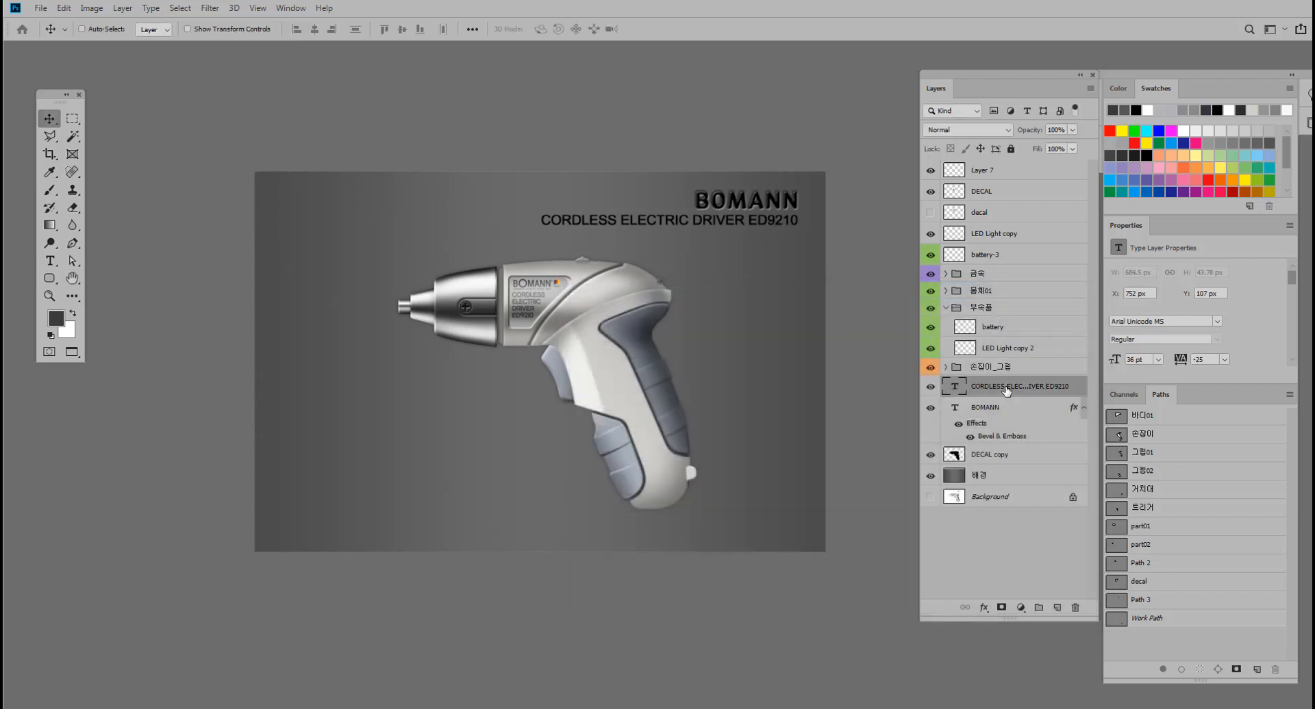
{"action": "left_click", "coordinate": [56, 318]}
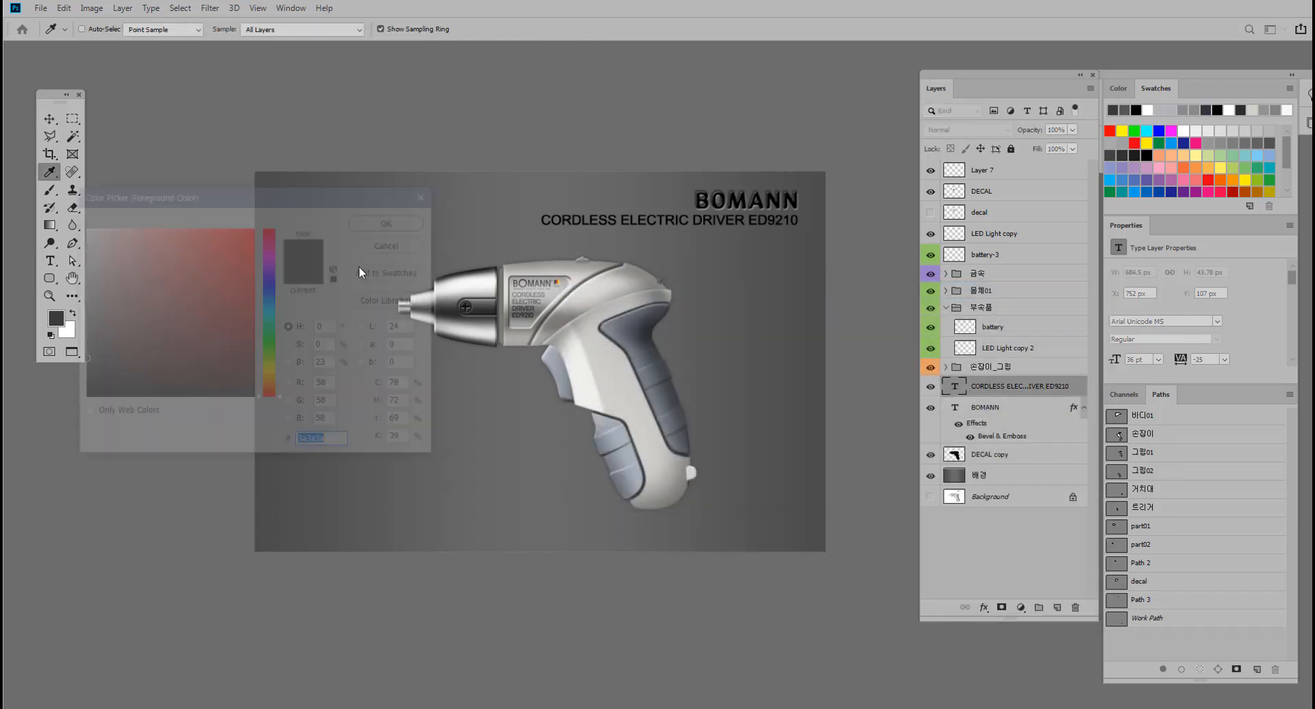
{"action": "left_click", "coordinate": [88, 334]}
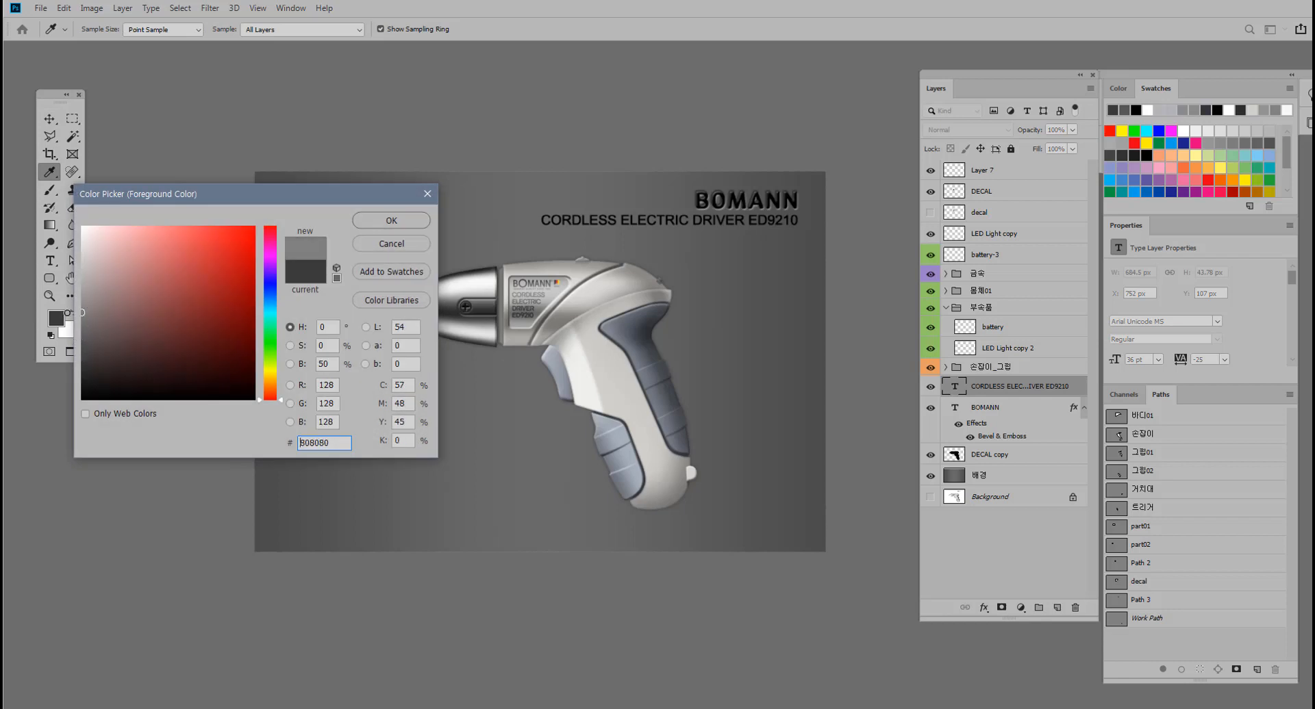
{"action": "left_click", "coordinate": [390, 220]}
{"action": "key", "text": "alt+BackSpace"}
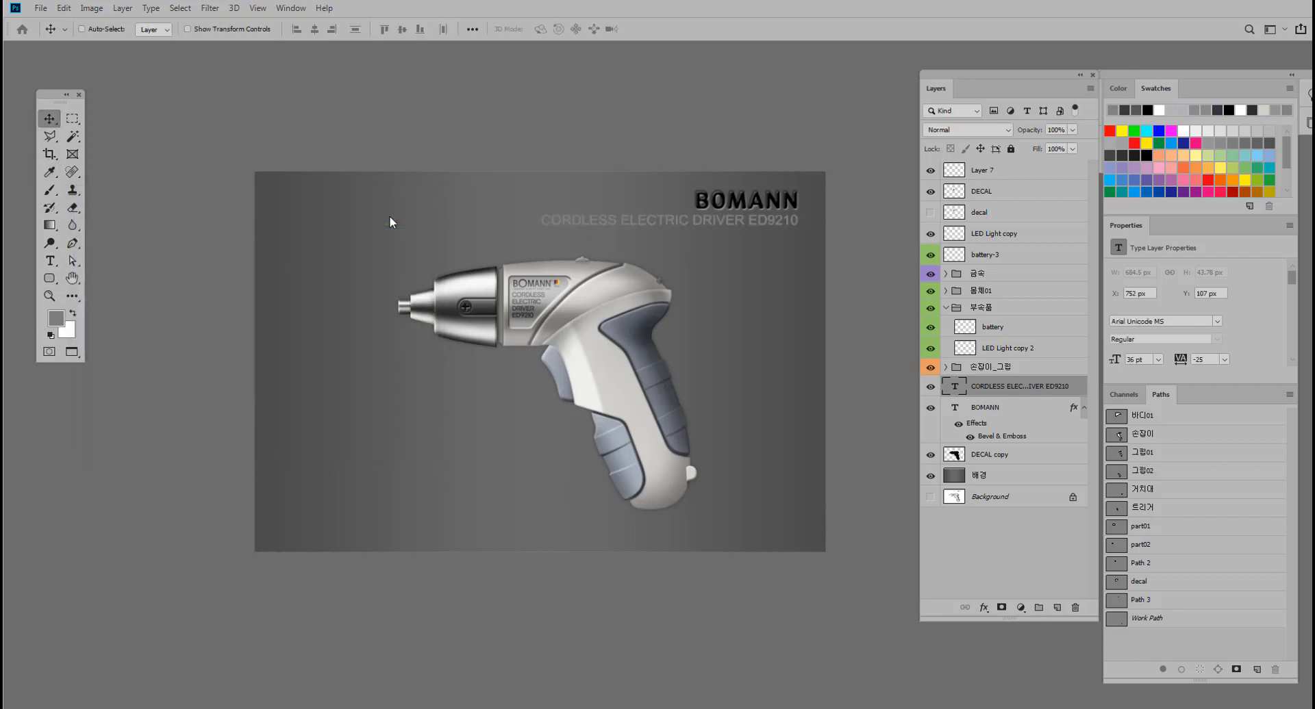
Add a Pillow Emboss effect to the product text line with depth 105%, size 0 px and soften 1 px.
{"action": "double_click", "coordinate": [966, 385]}
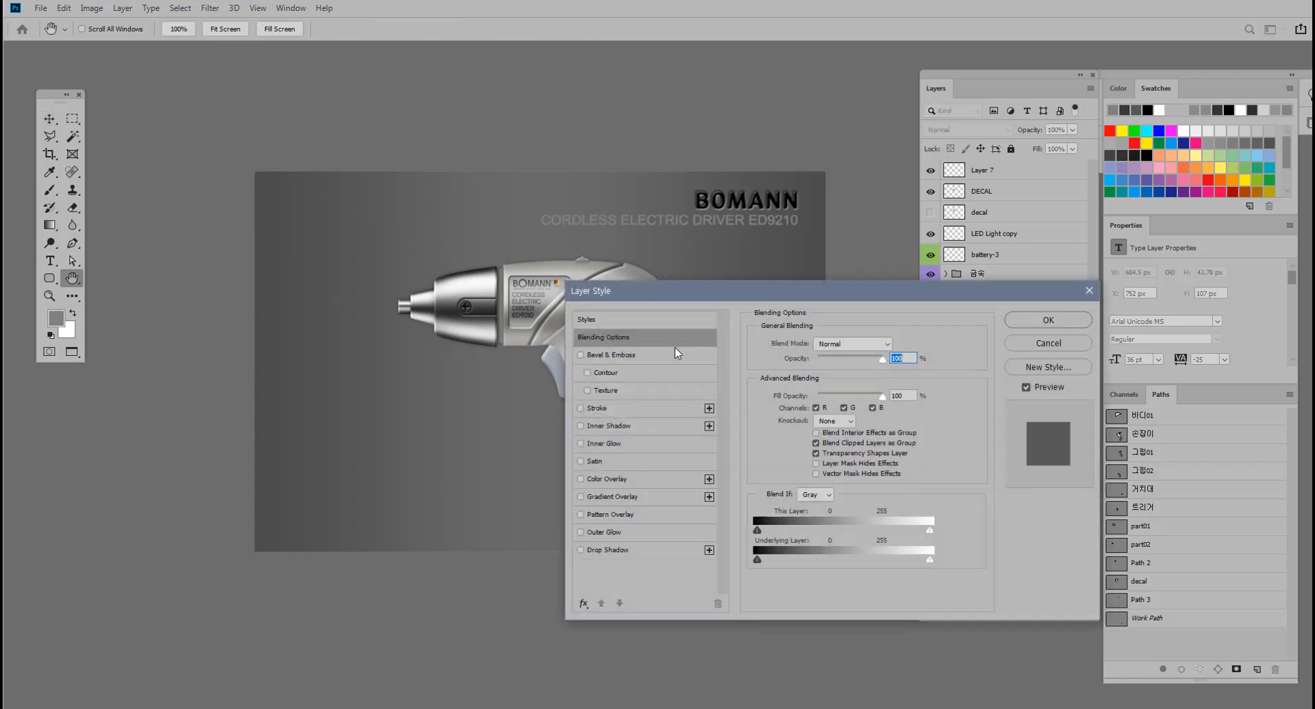
{"action": "left_click", "coordinate": [581, 356]}
{"action": "left_click", "coordinate": [604, 356]}
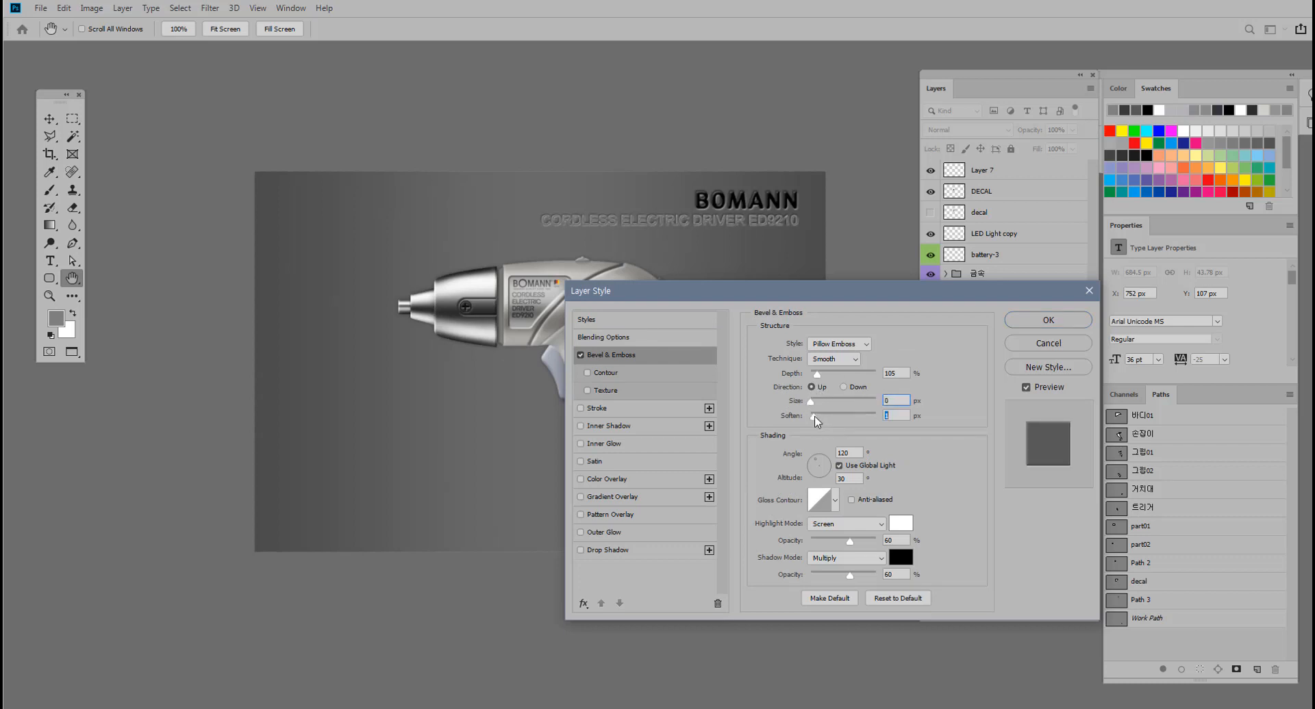
{"action": "left_click", "coordinate": [1048, 320]}
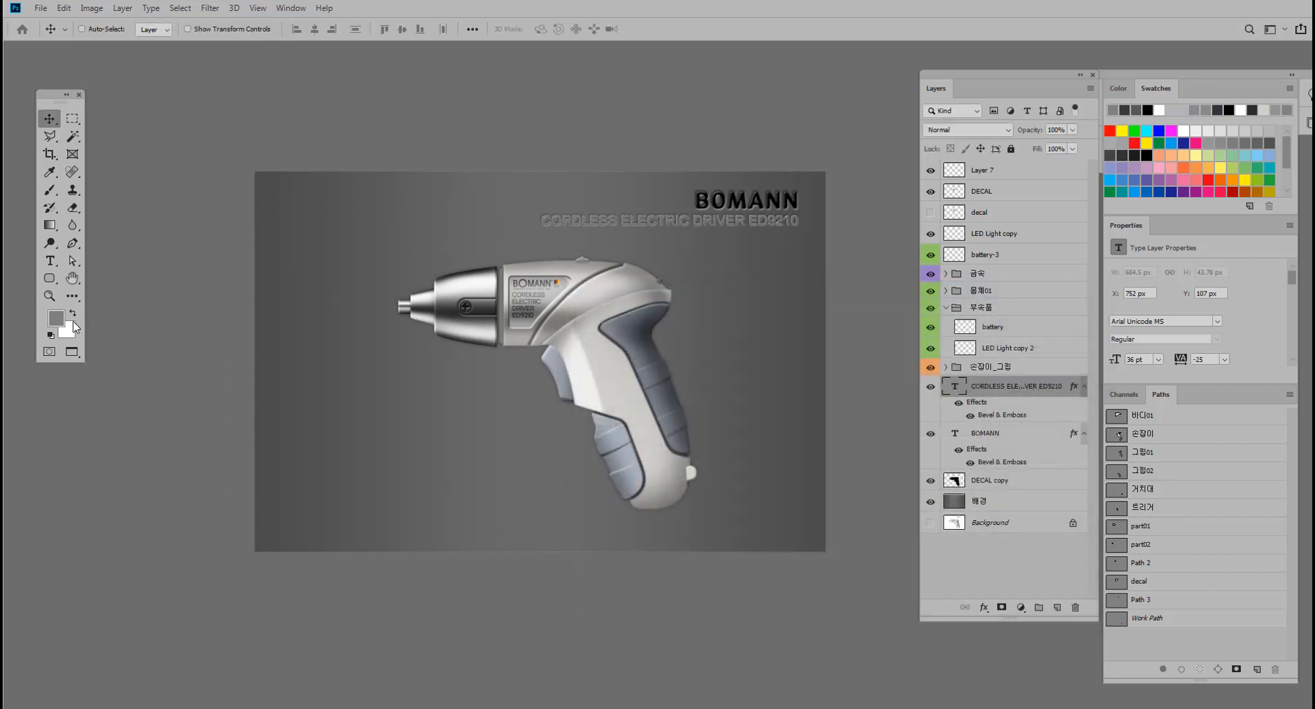
Try recoloring the CORDLESS ELECTRIC DRIVER ED9210 text olive #7a760b and bright yellow.
{"action": "left_click", "coordinate": [57, 319]}
{"action": "left_click_drag", "start_coordinate": [169, 355], "coordinate": [210, 330]}
{"action": "left_click", "coordinate": [270, 373]}
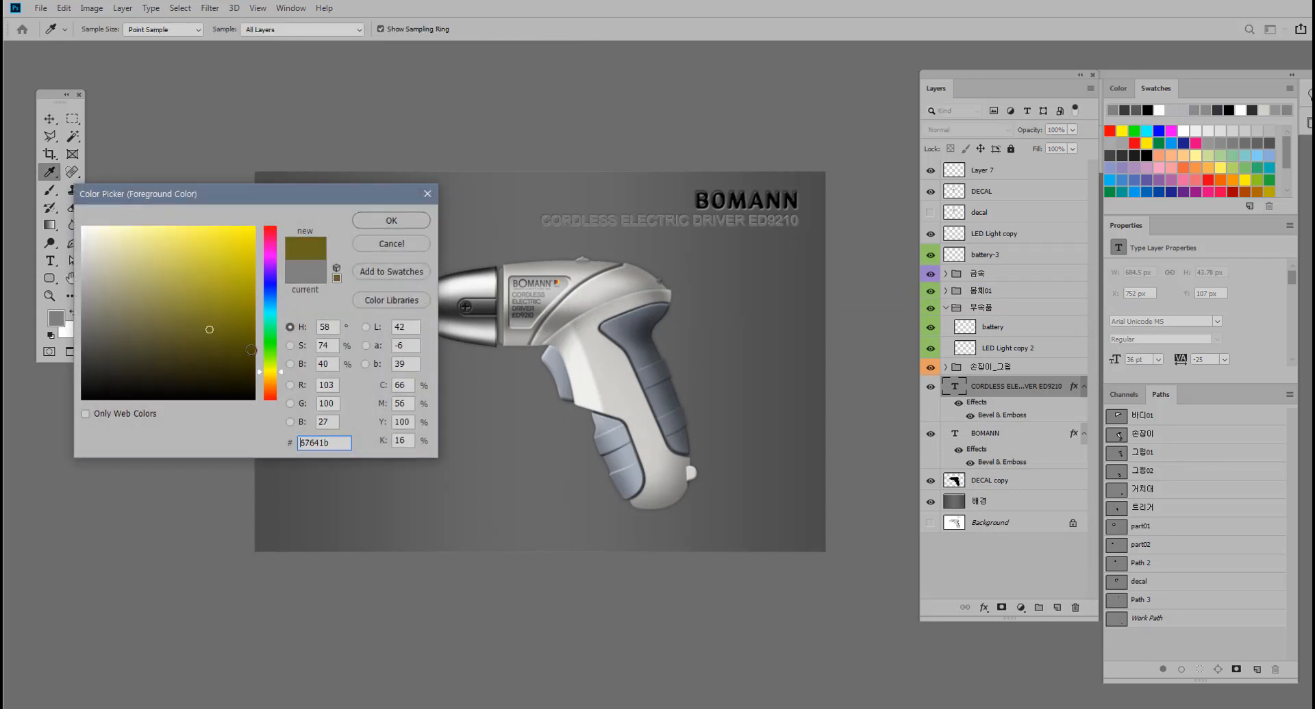
{"action": "left_click", "coordinate": [391, 217]}
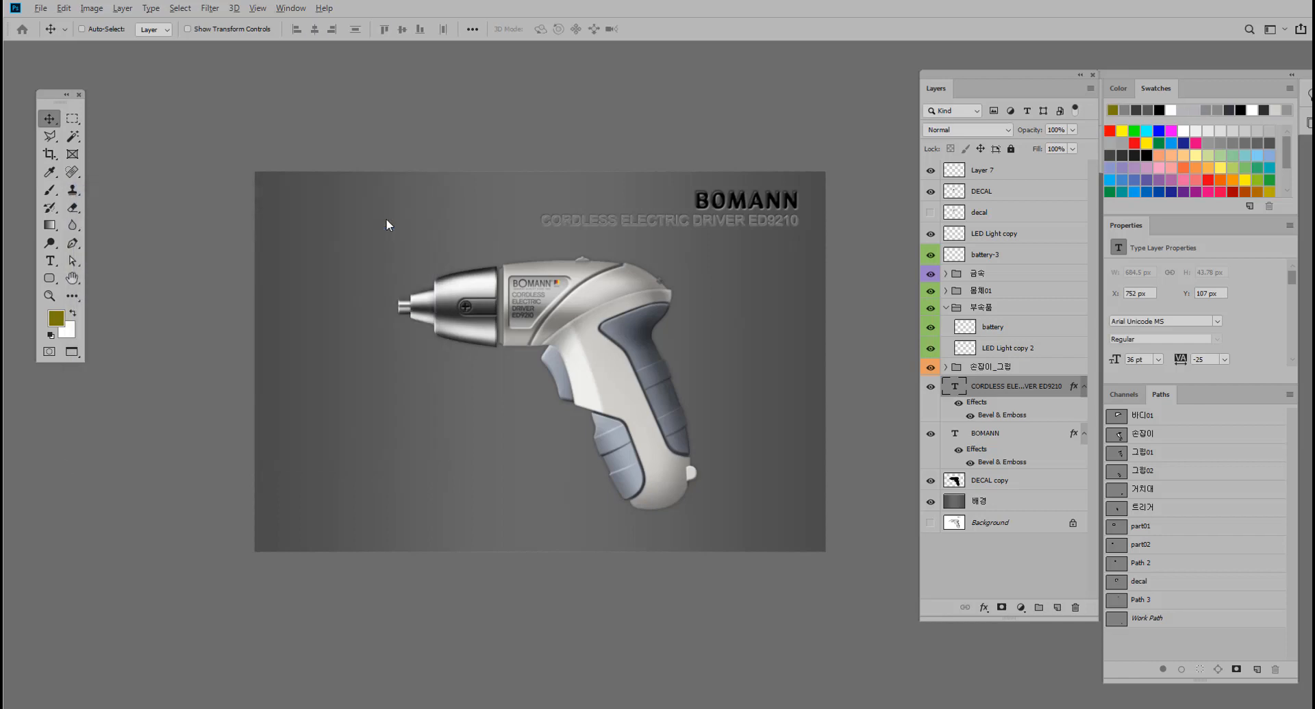
{"action": "left_click", "coordinate": [56, 318]}
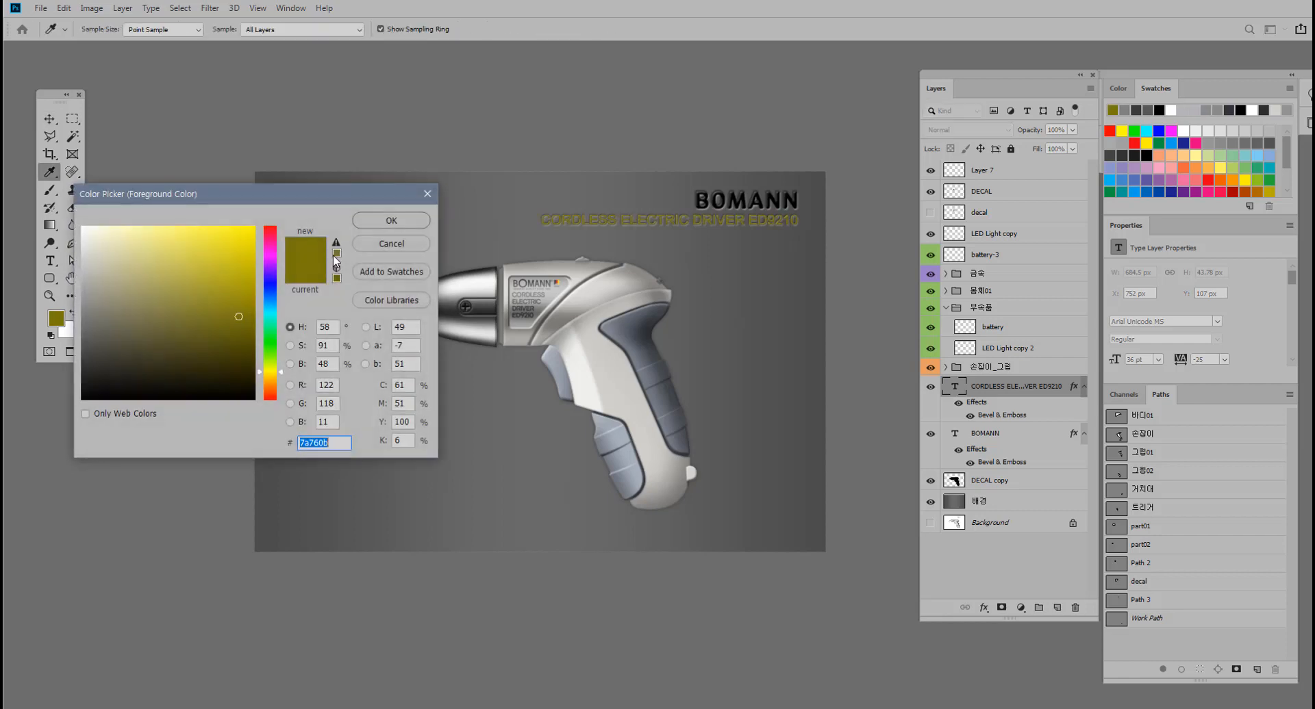
{"action": "left_click", "coordinate": [257, 240]}
{"action": "left_click", "coordinate": [366, 220]}
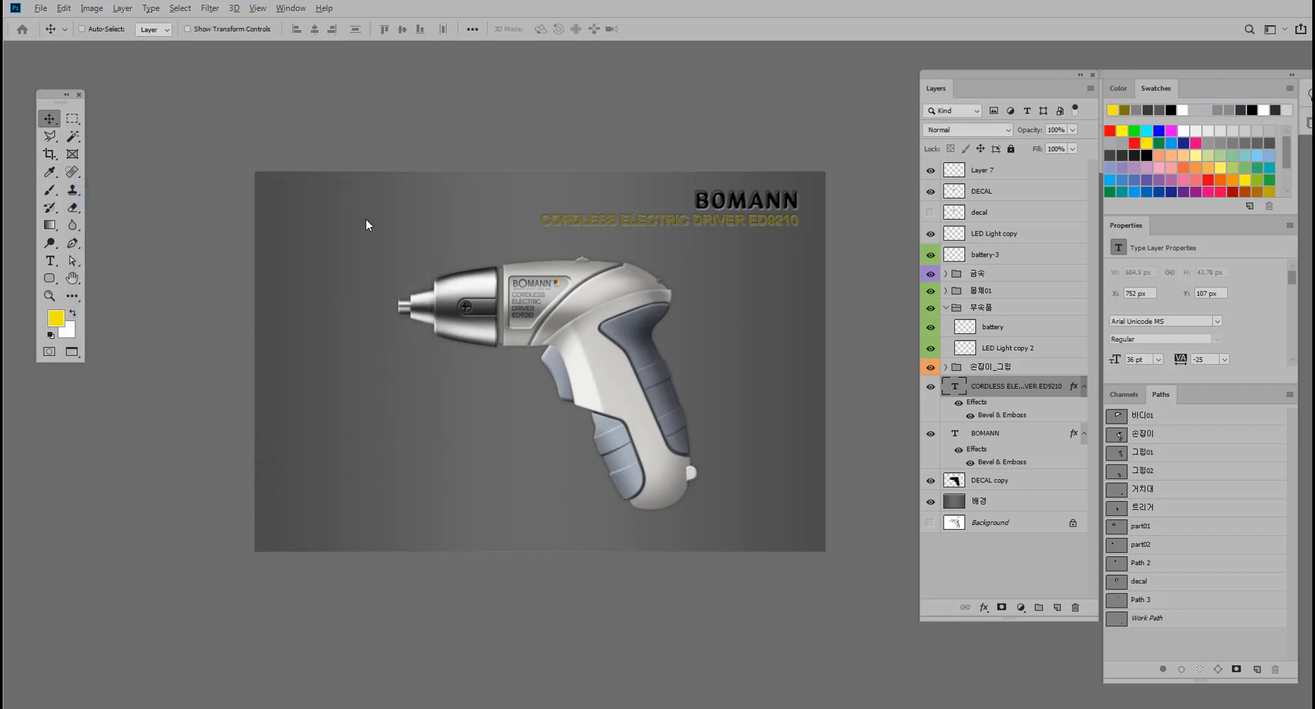
{"action": "key", "text": "alt+BackSpace"}
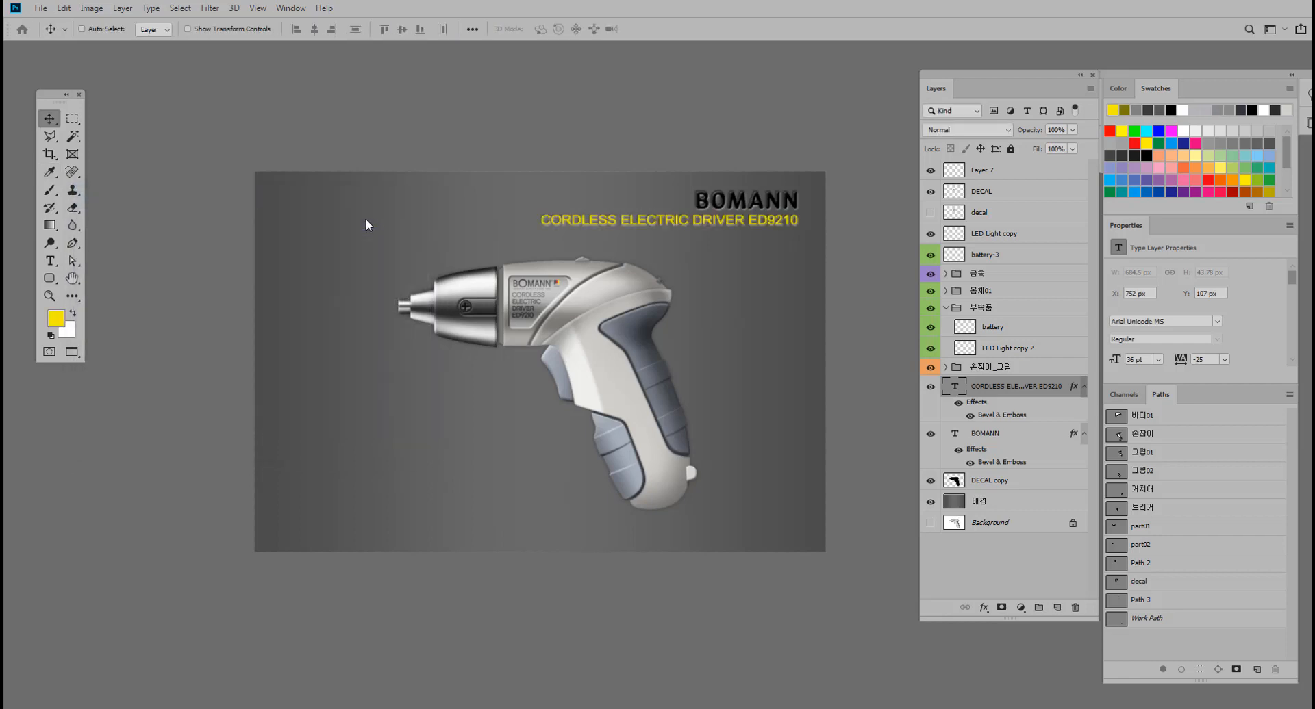
Recolor the CORDLESS ELECTRIC DRIVER ED9210 text to a pale yellowish beige, #c6c49b.
{"action": "left_click", "coordinate": [56, 319]}
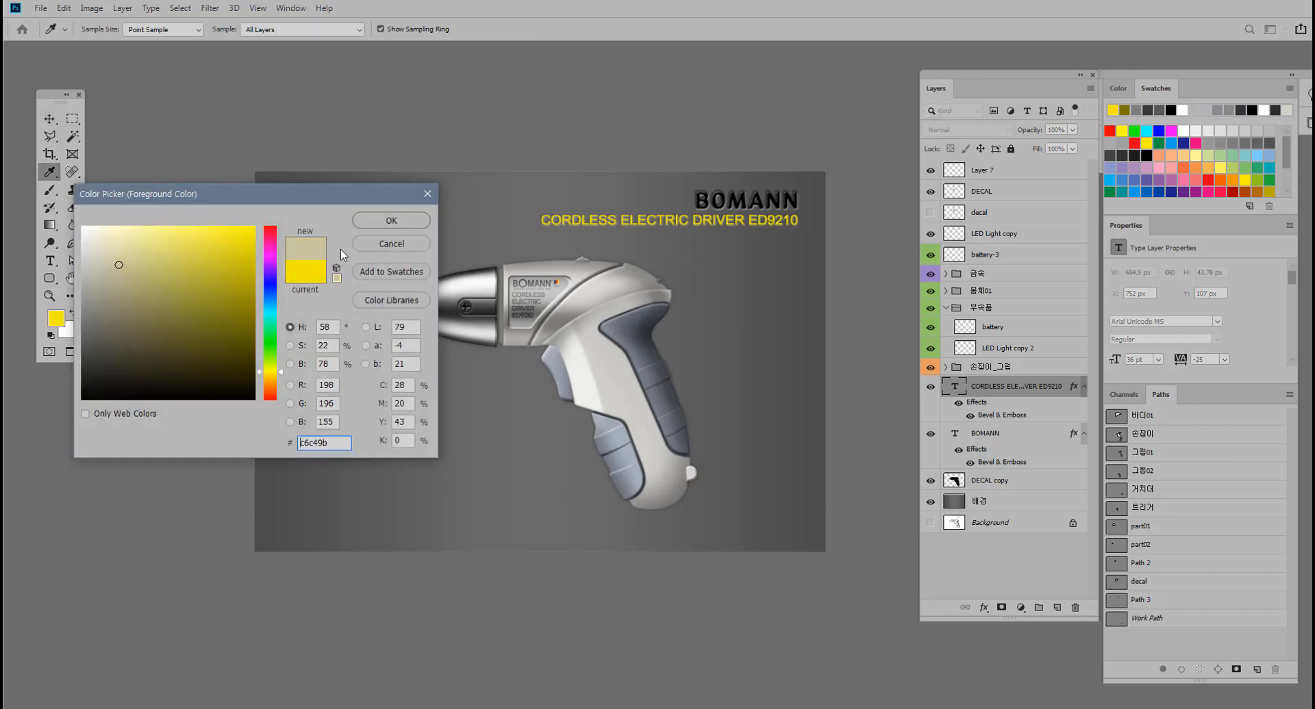
{"action": "left_click", "coordinate": [376, 219]}
{"action": "key", "text": "v"}
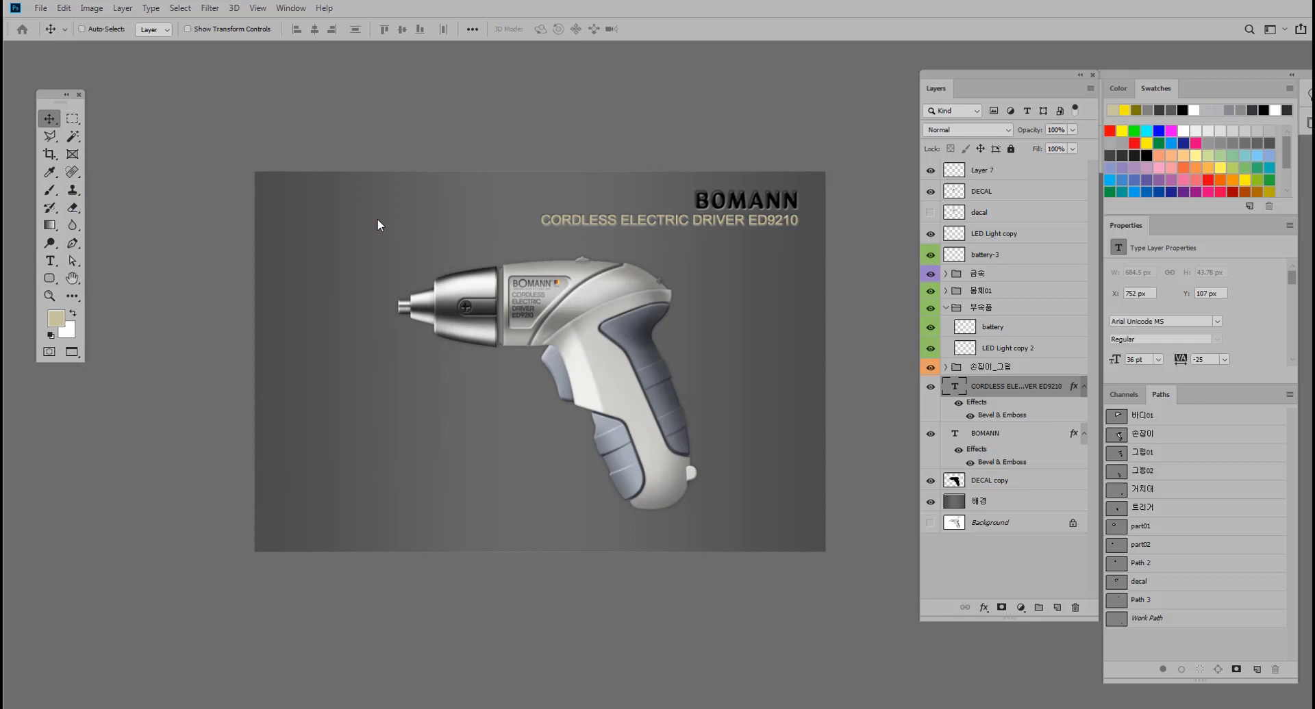
Scale the product text line down to about 29.05 pt, keeping its right end under the BOMANN title, and nudge it up to Y 105 px.
{"action": "key", "text": "ctrl+t"}
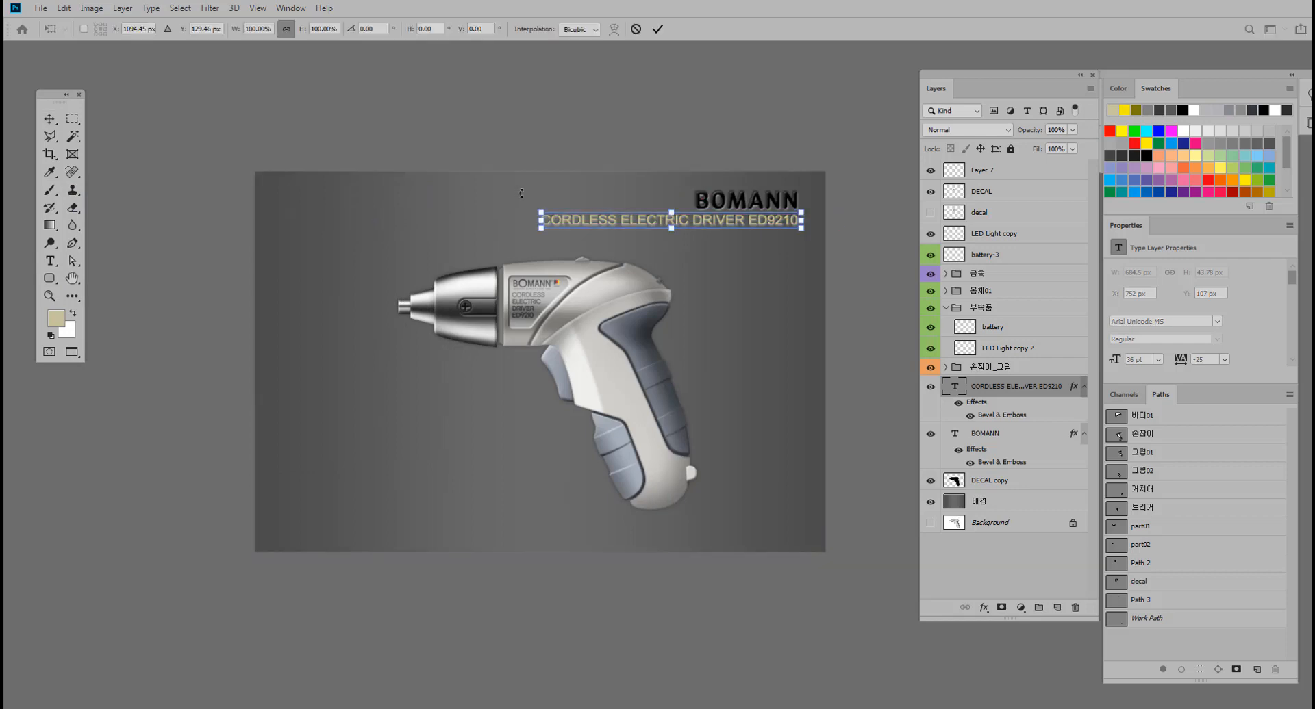
{"action": "left_click_drag", "start_coordinate": [541, 220], "coordinate": [587, 220]}
{"action": "key", "text": "Return"}
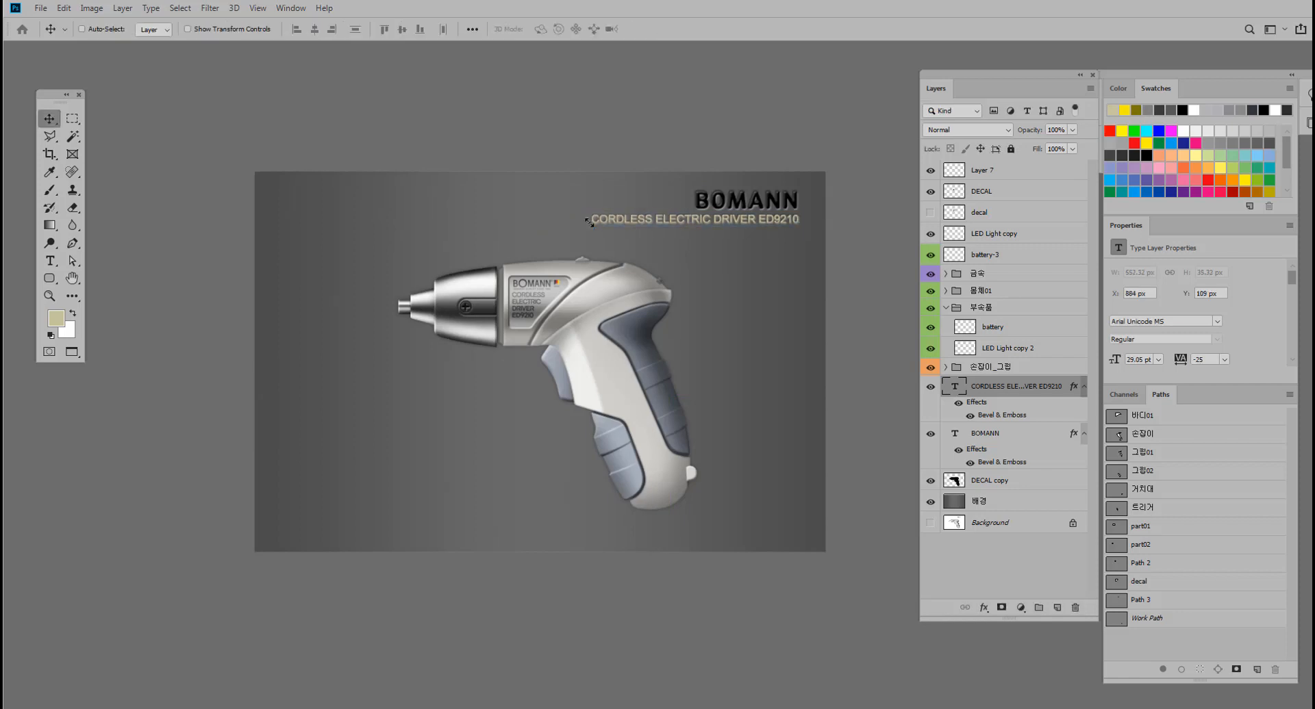
{"action": "key", "text": "Up"}
{"action": "key", "text": "Up"}
{"action": "key", "text": "Up"}
{"action": "key", "text": "Up"}
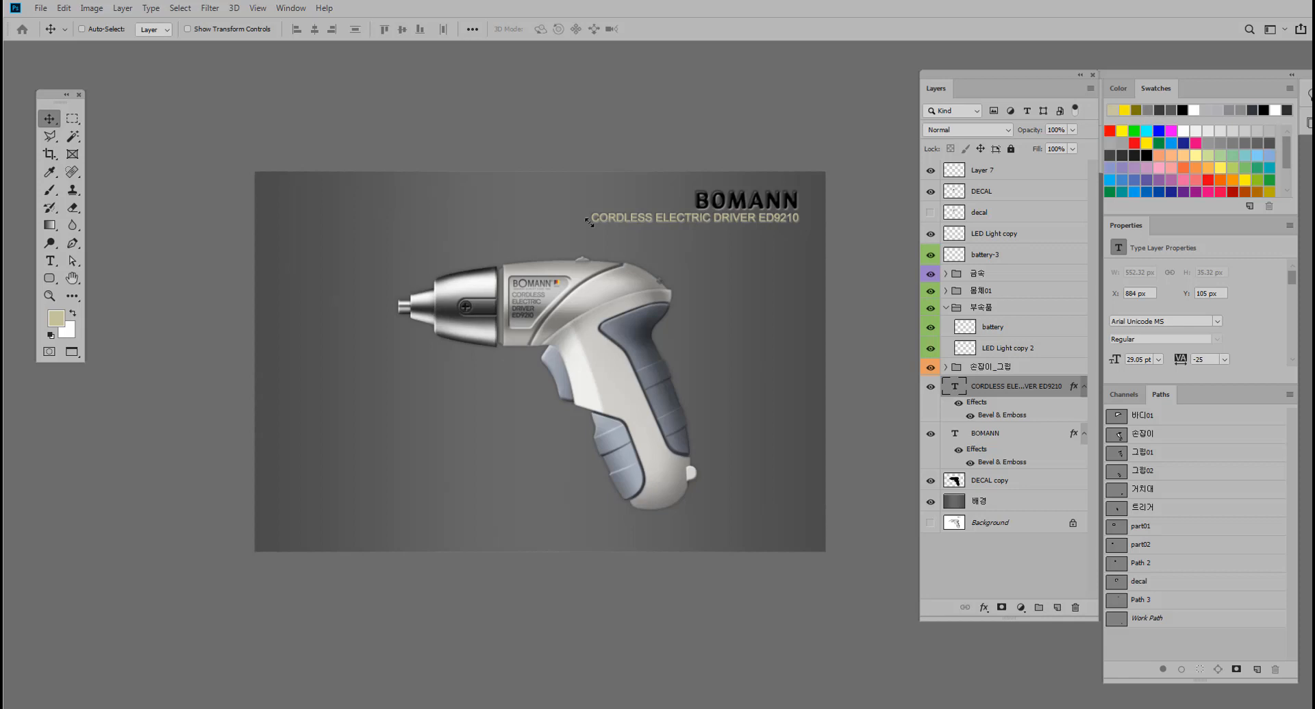
Darken the narrow 그림자 shadow strip between chuck and body with Brightness/Contrast set to brightness -69 and contrast 14.
{"action": "left_click", "coordinate": [534, 263], "text": "ctrl"}
{"action": "left_click_drag", "start_coordinate": [482, 321], "coordinate": [517, 265]}
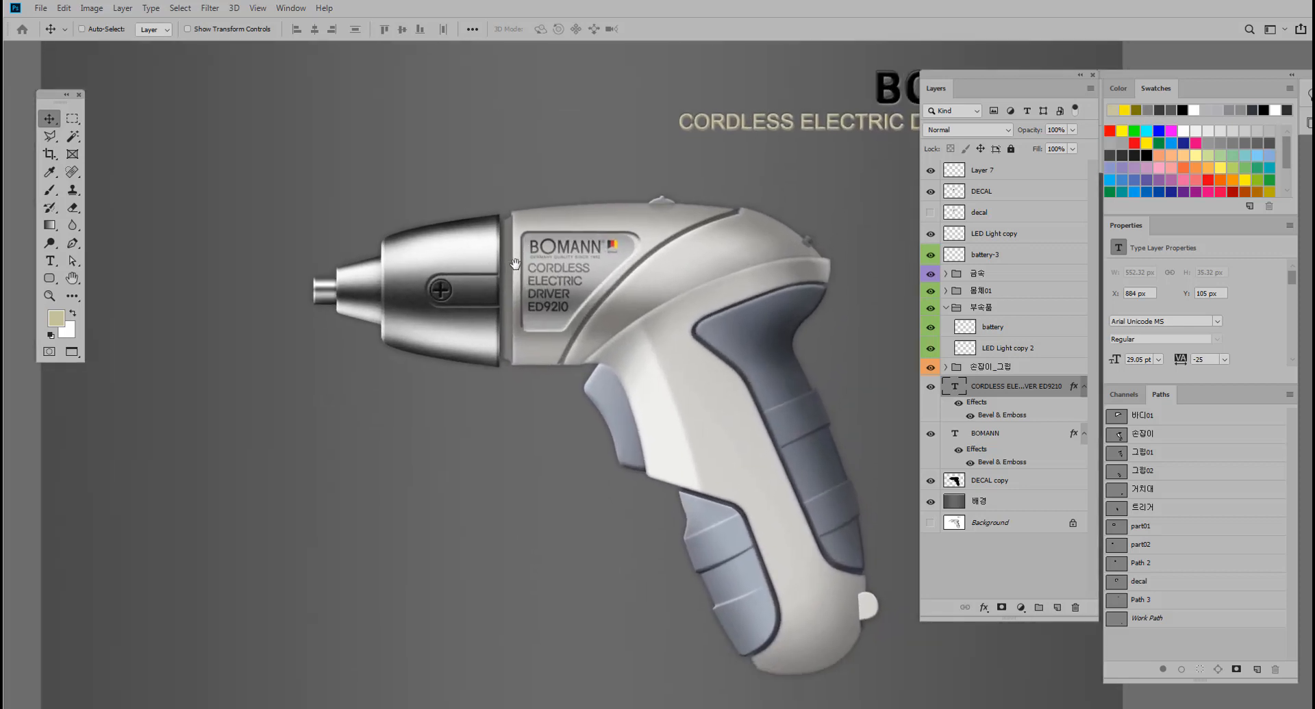
{"action": "left_click", "coordinate": [505, 298], "text": "ctrl"}
{"action": "scroll", "coordinate": [1024, 585], "scroll_direction": "down", "scroll_amount": 3}
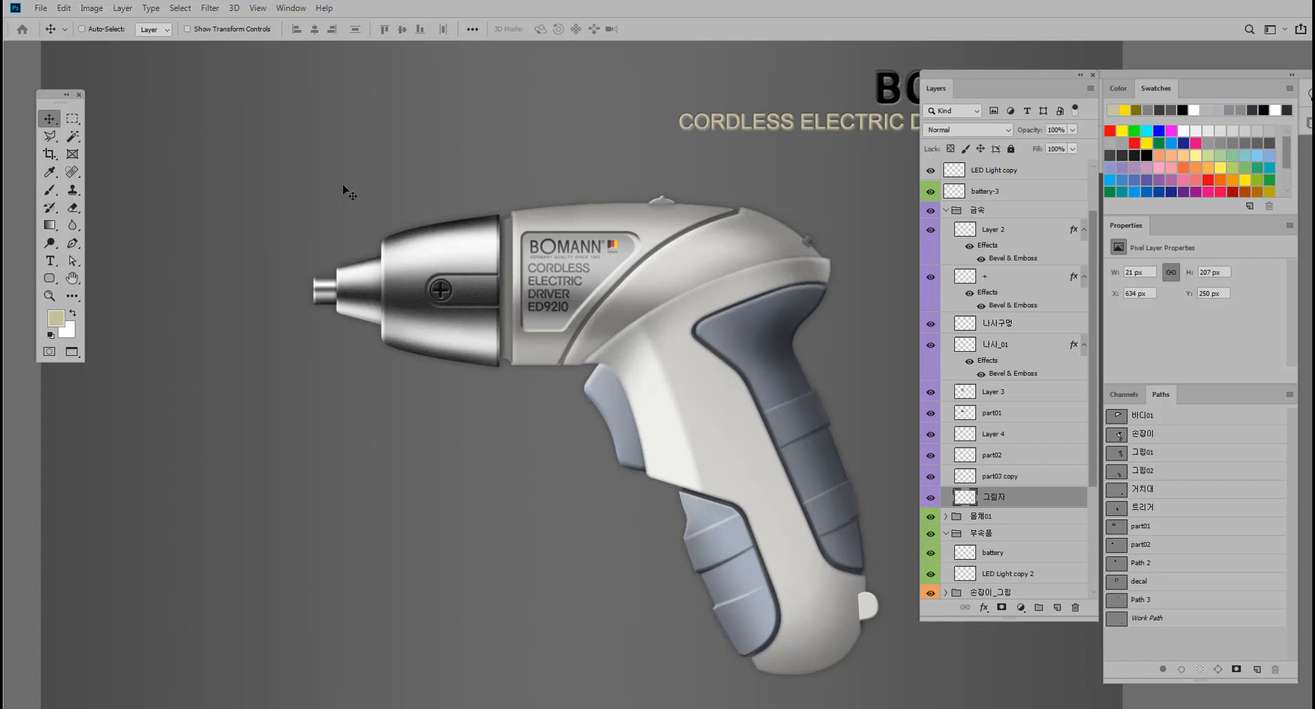
{"action": "key", "text": "ctrl+b"}
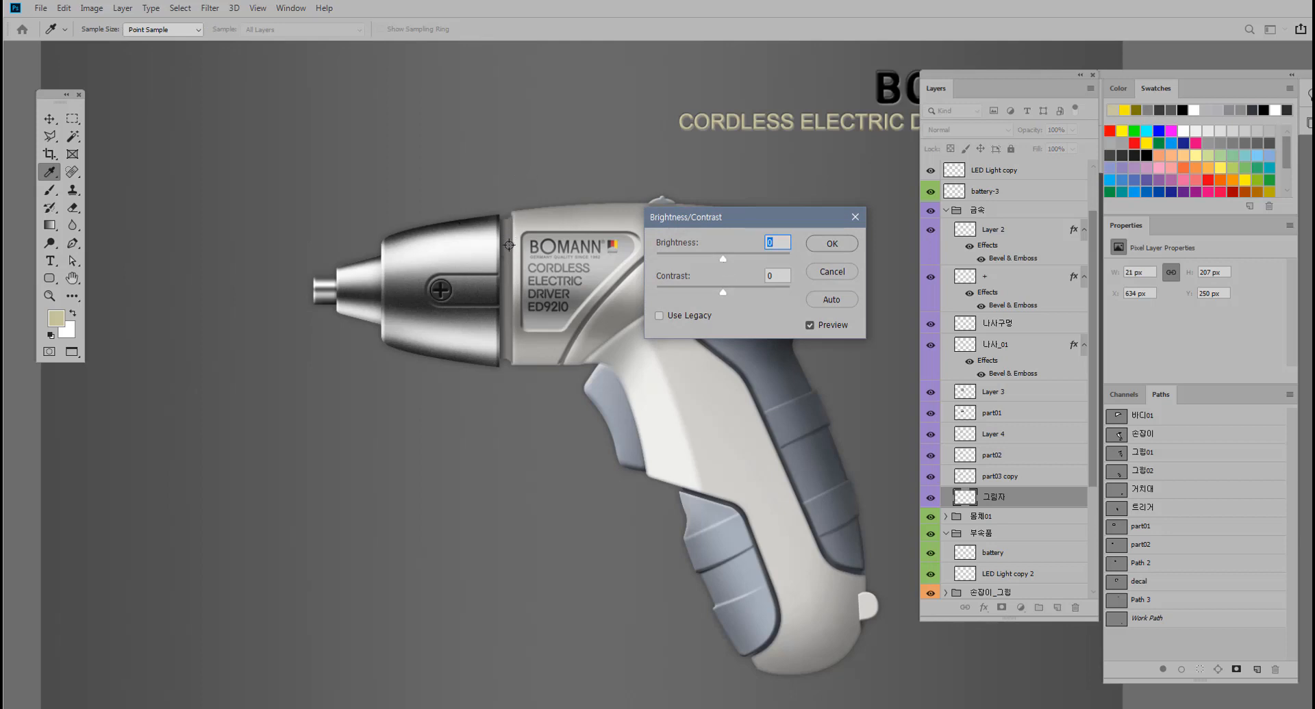
{"action": "left_click_drag", "start_coordinate": [723, 257], "coordinate": [694, 260]}
{"action": "key", "text": "Return"}
{"action": "key", "text": "v"}
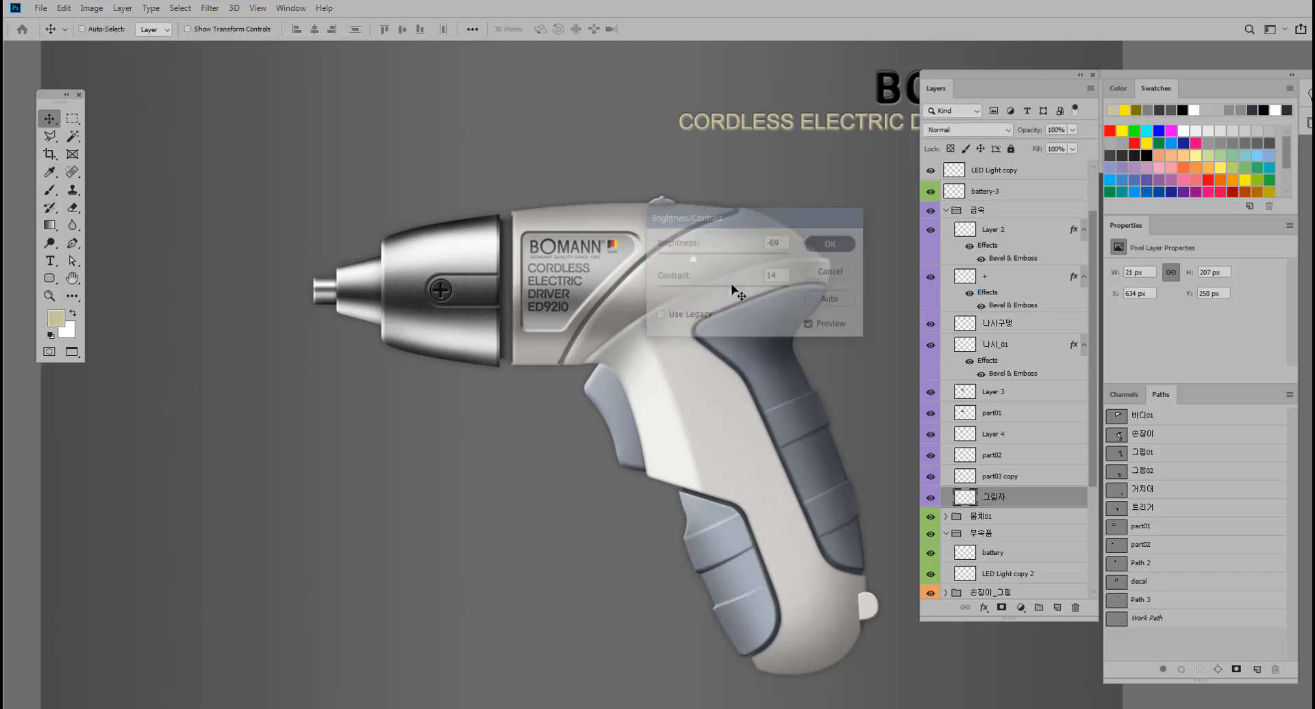
{"action": "left_click_drag", "start_coordinate": [642, 293], "coordinate": [566, 304]}
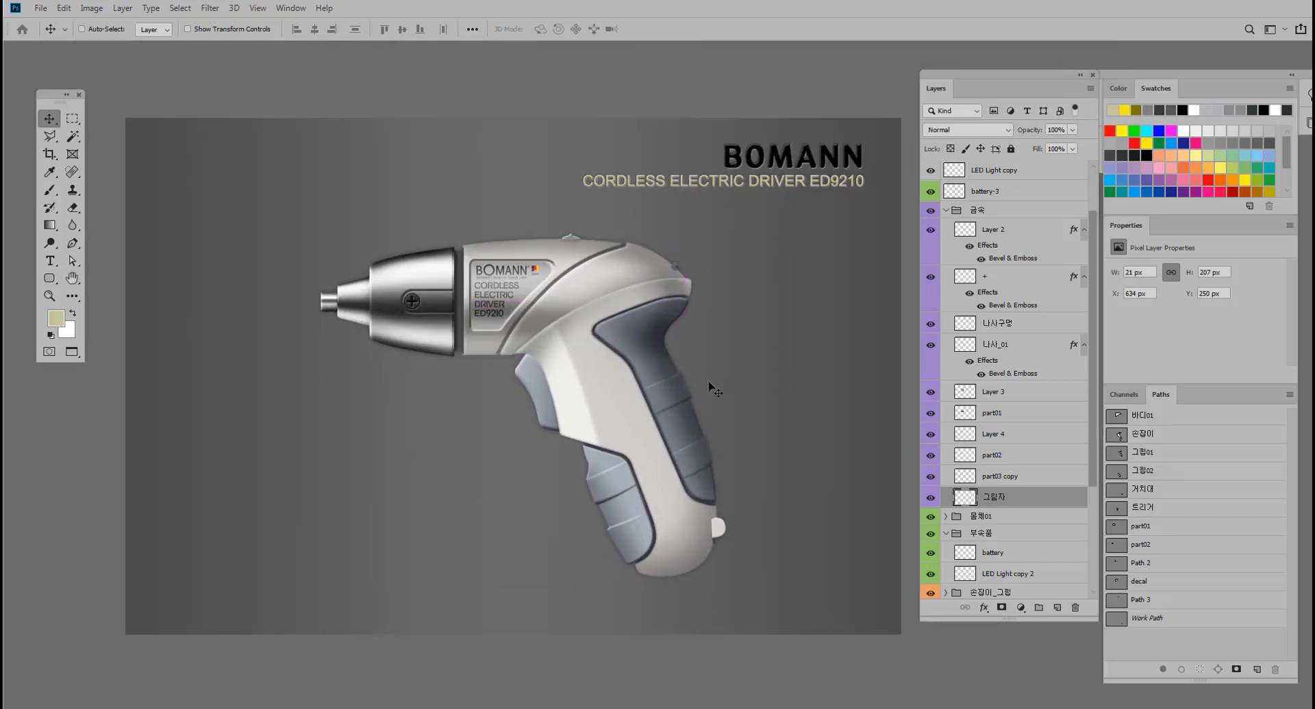